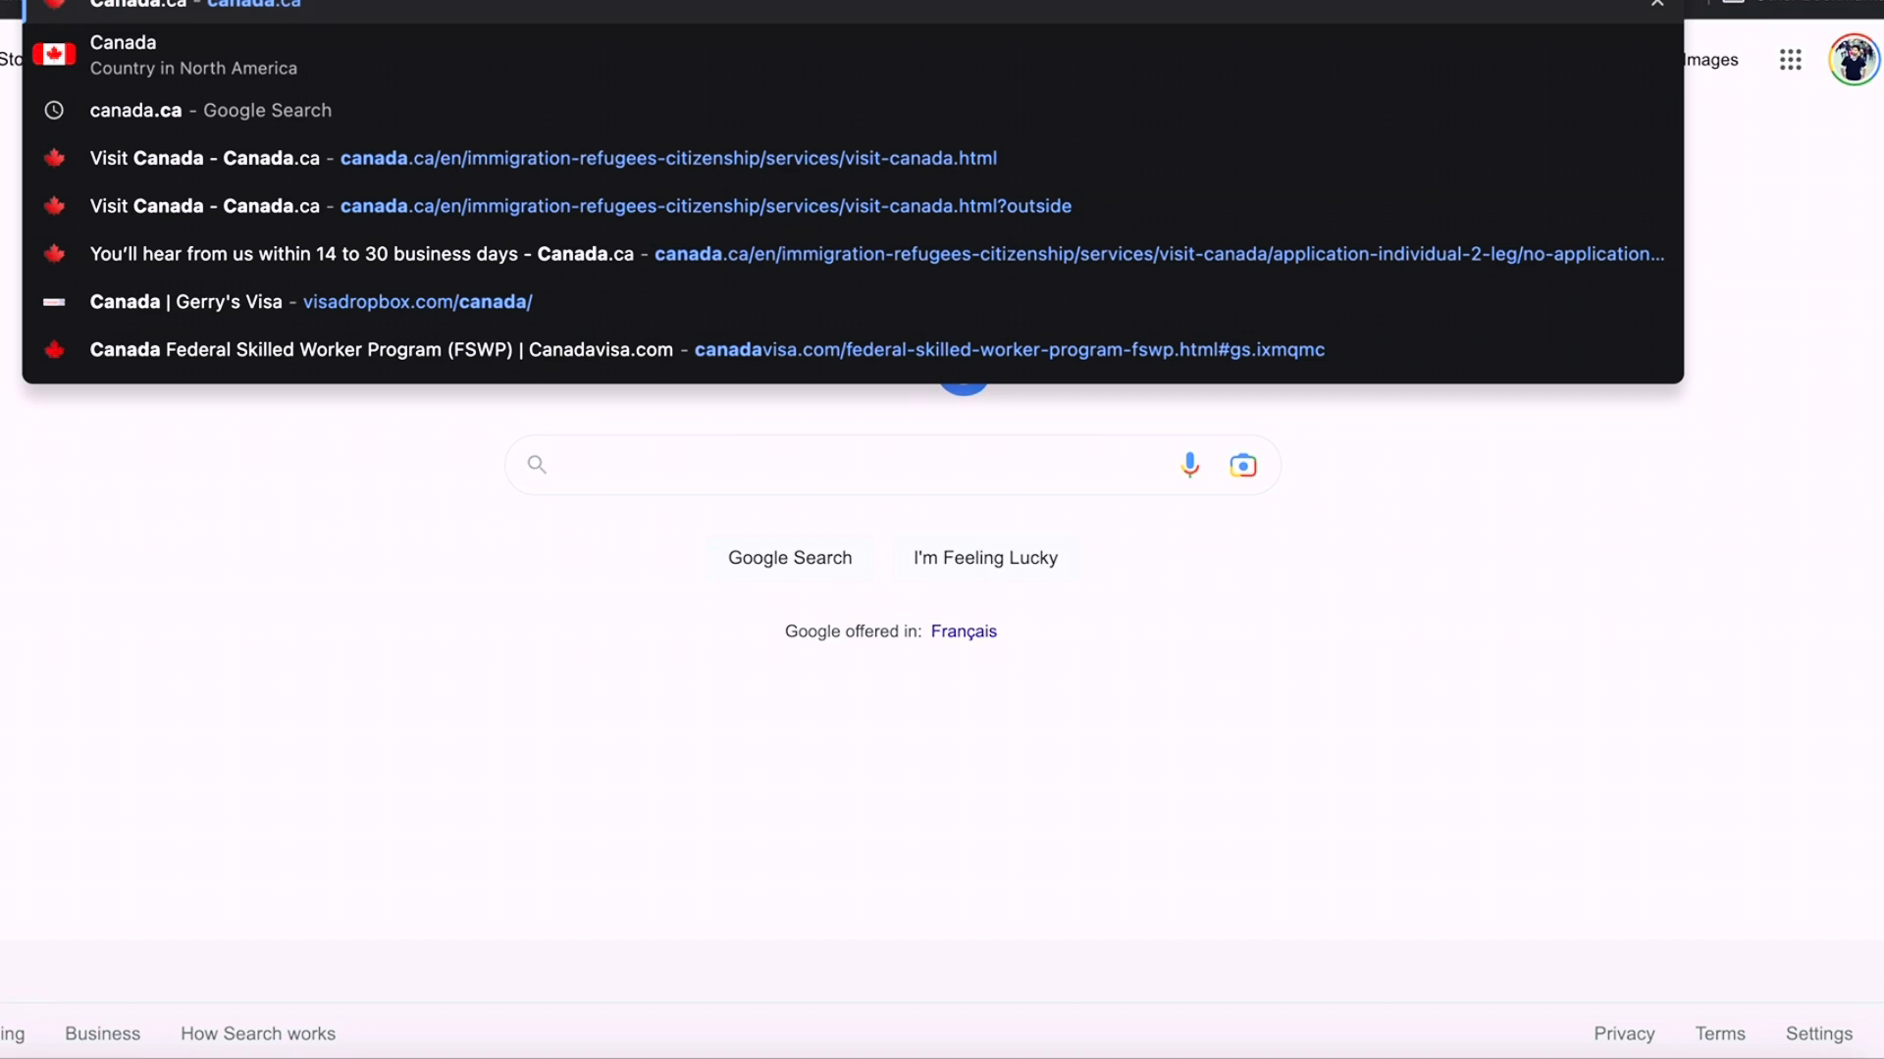
- Go to the canada.ca immigration page about visiting Canada
{"action": "type", "text": ".ca"}
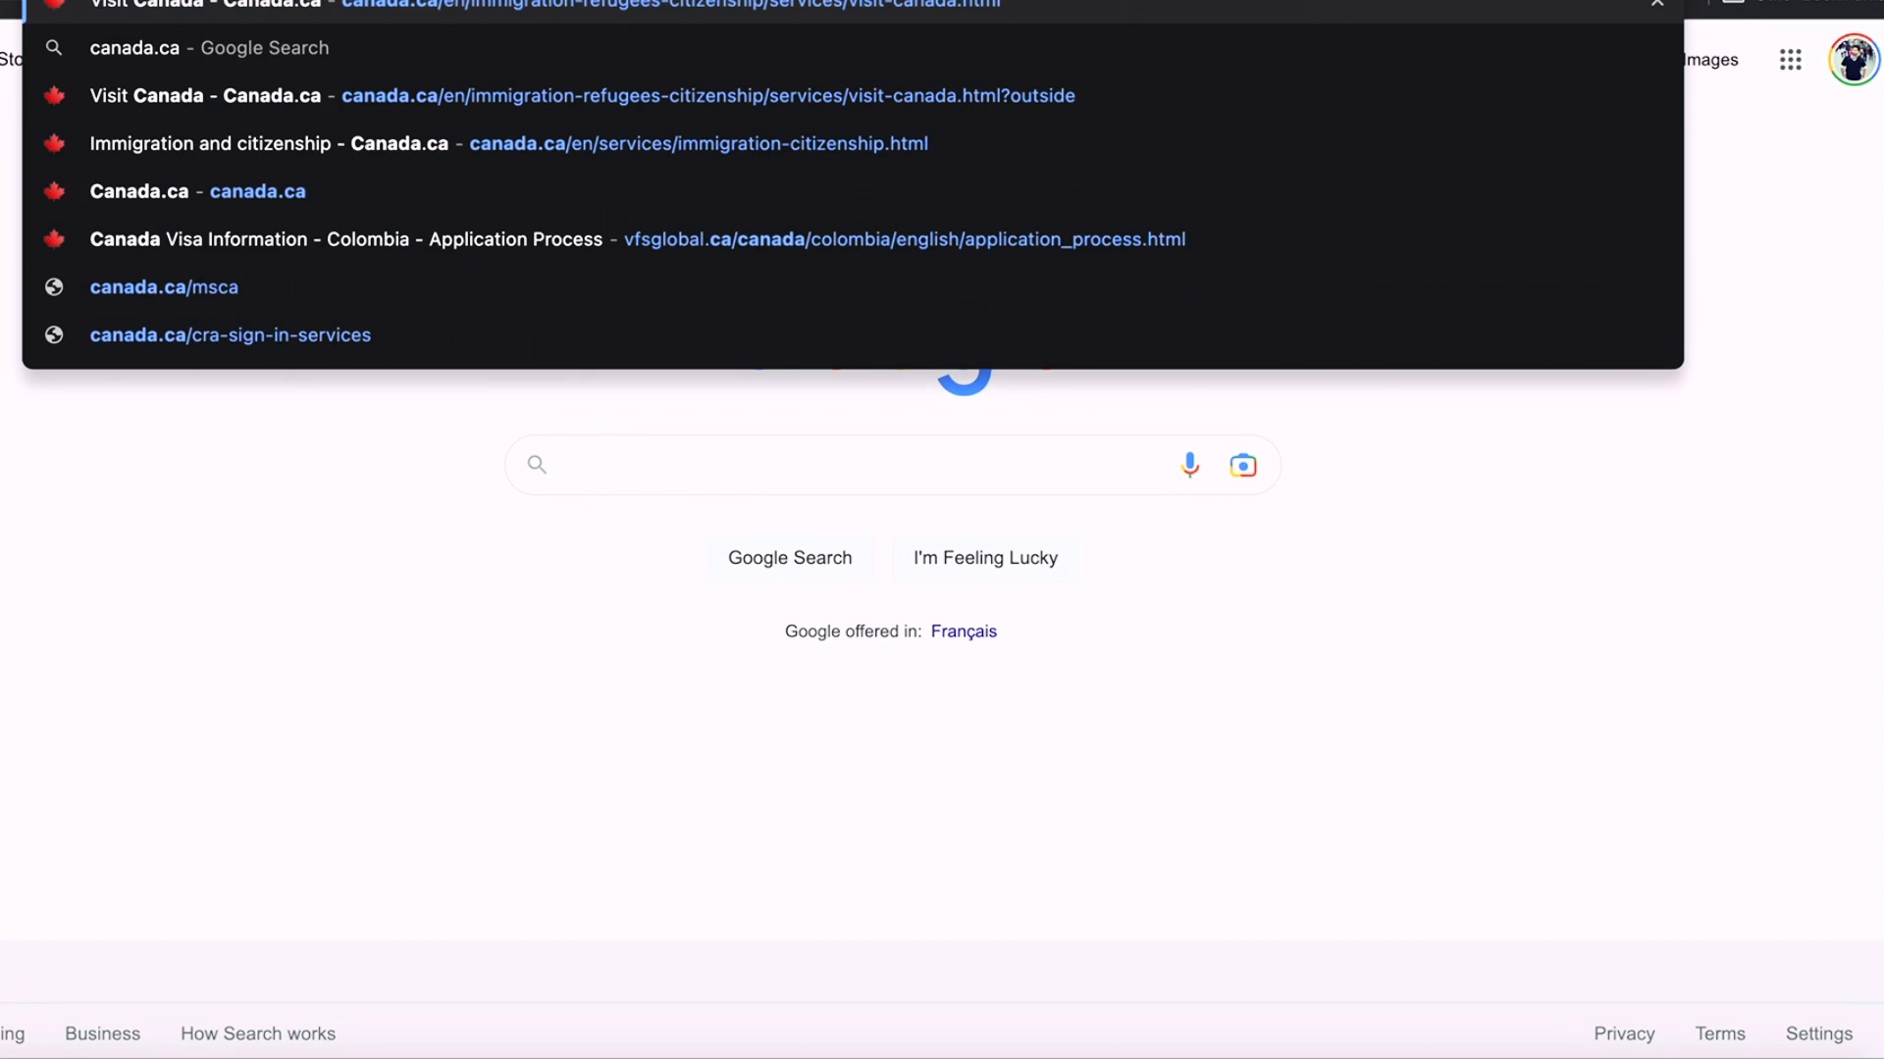
{"action": "key", "text": "Return"}
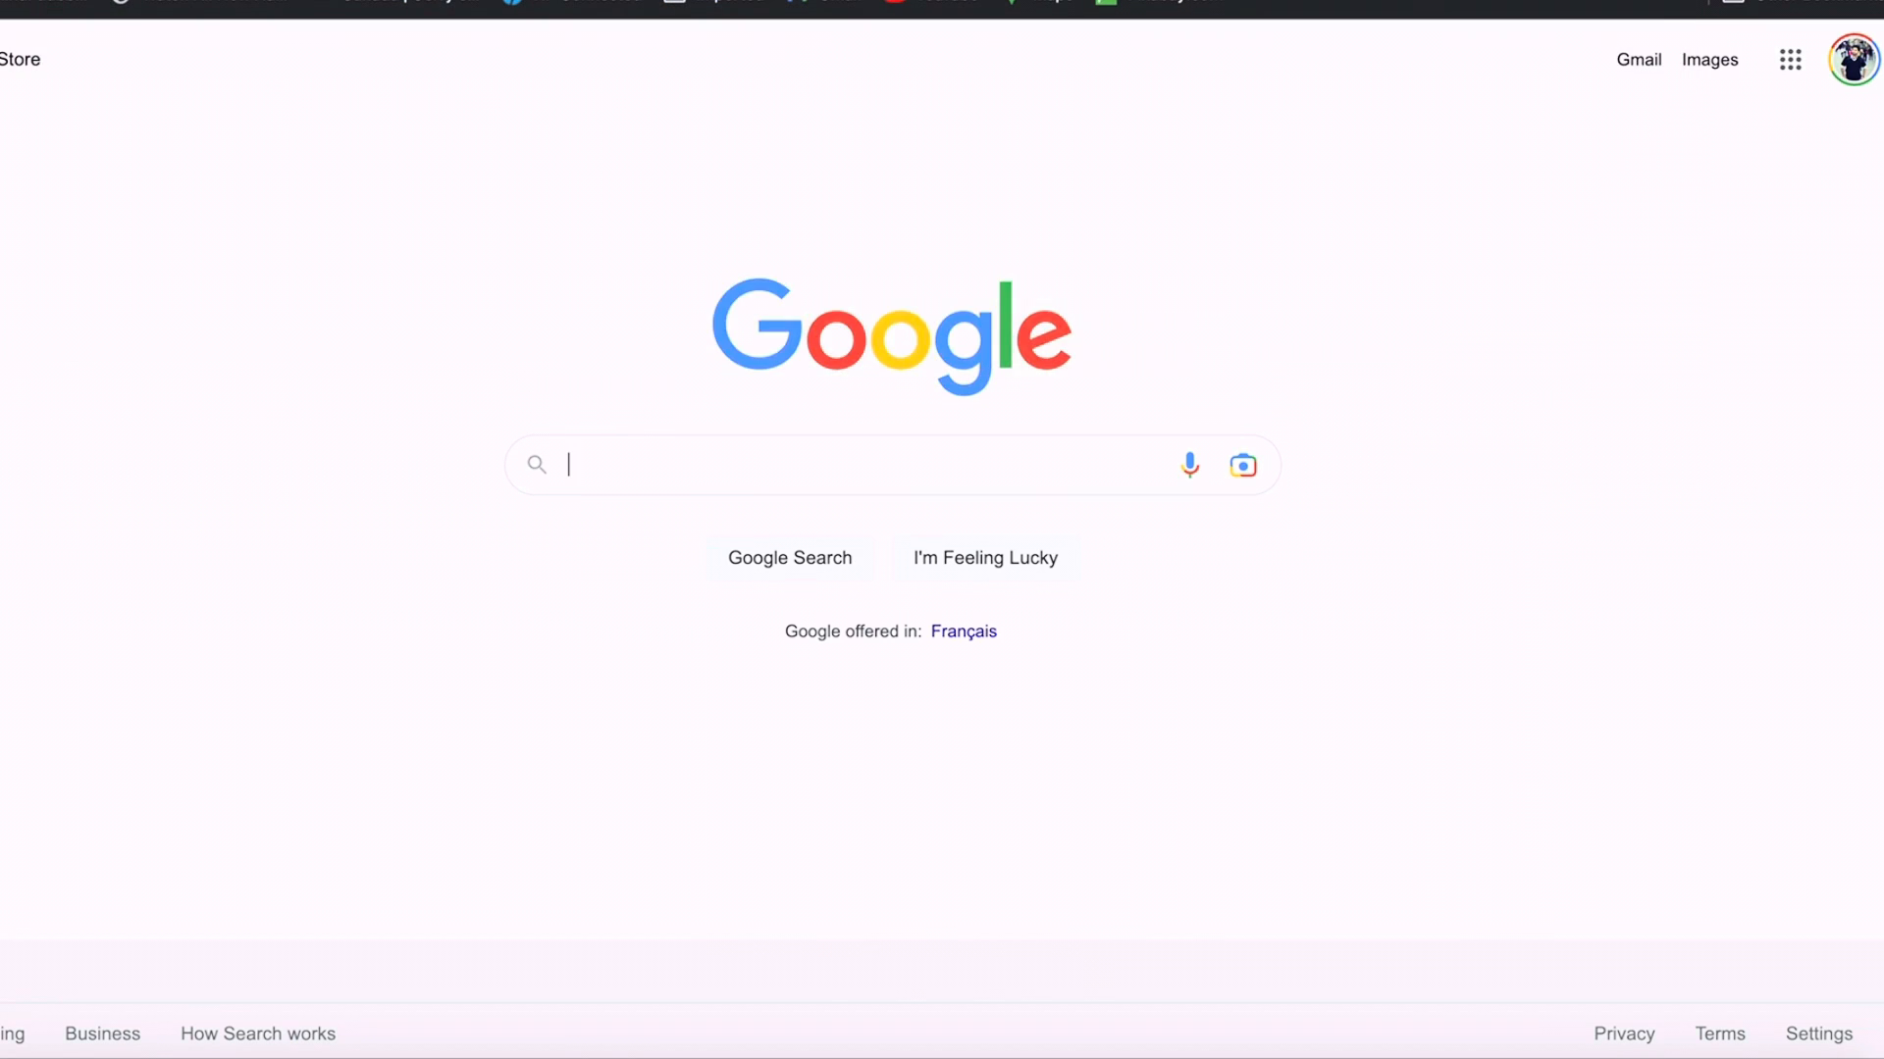
{"action": "scroll", "coordinate": [717, 392], "scroll_direction": "down", "scroll_amount": 1}
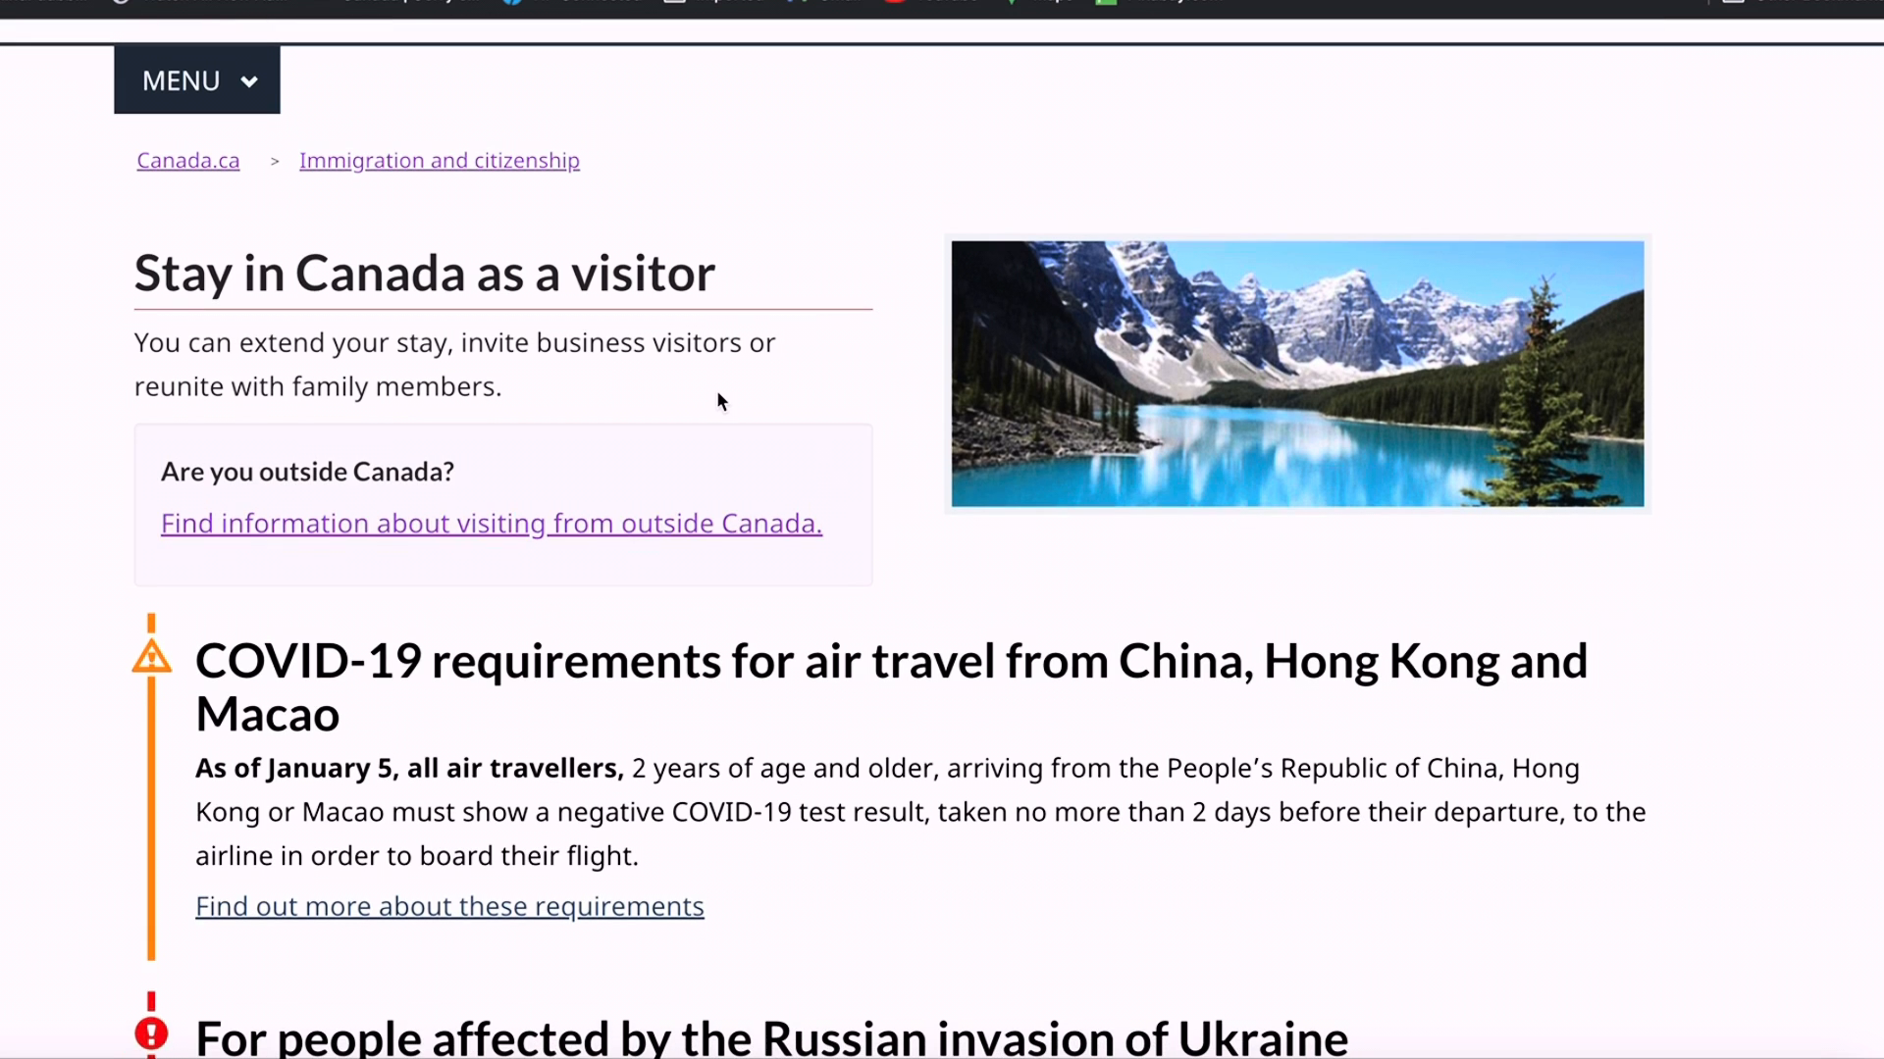
- Review the visitor stay introduction and open the information about visiting from outside Canada
{"action": "left_click_drag", "start_coordinate": [140, 267], "coordinate": [705, 278]}
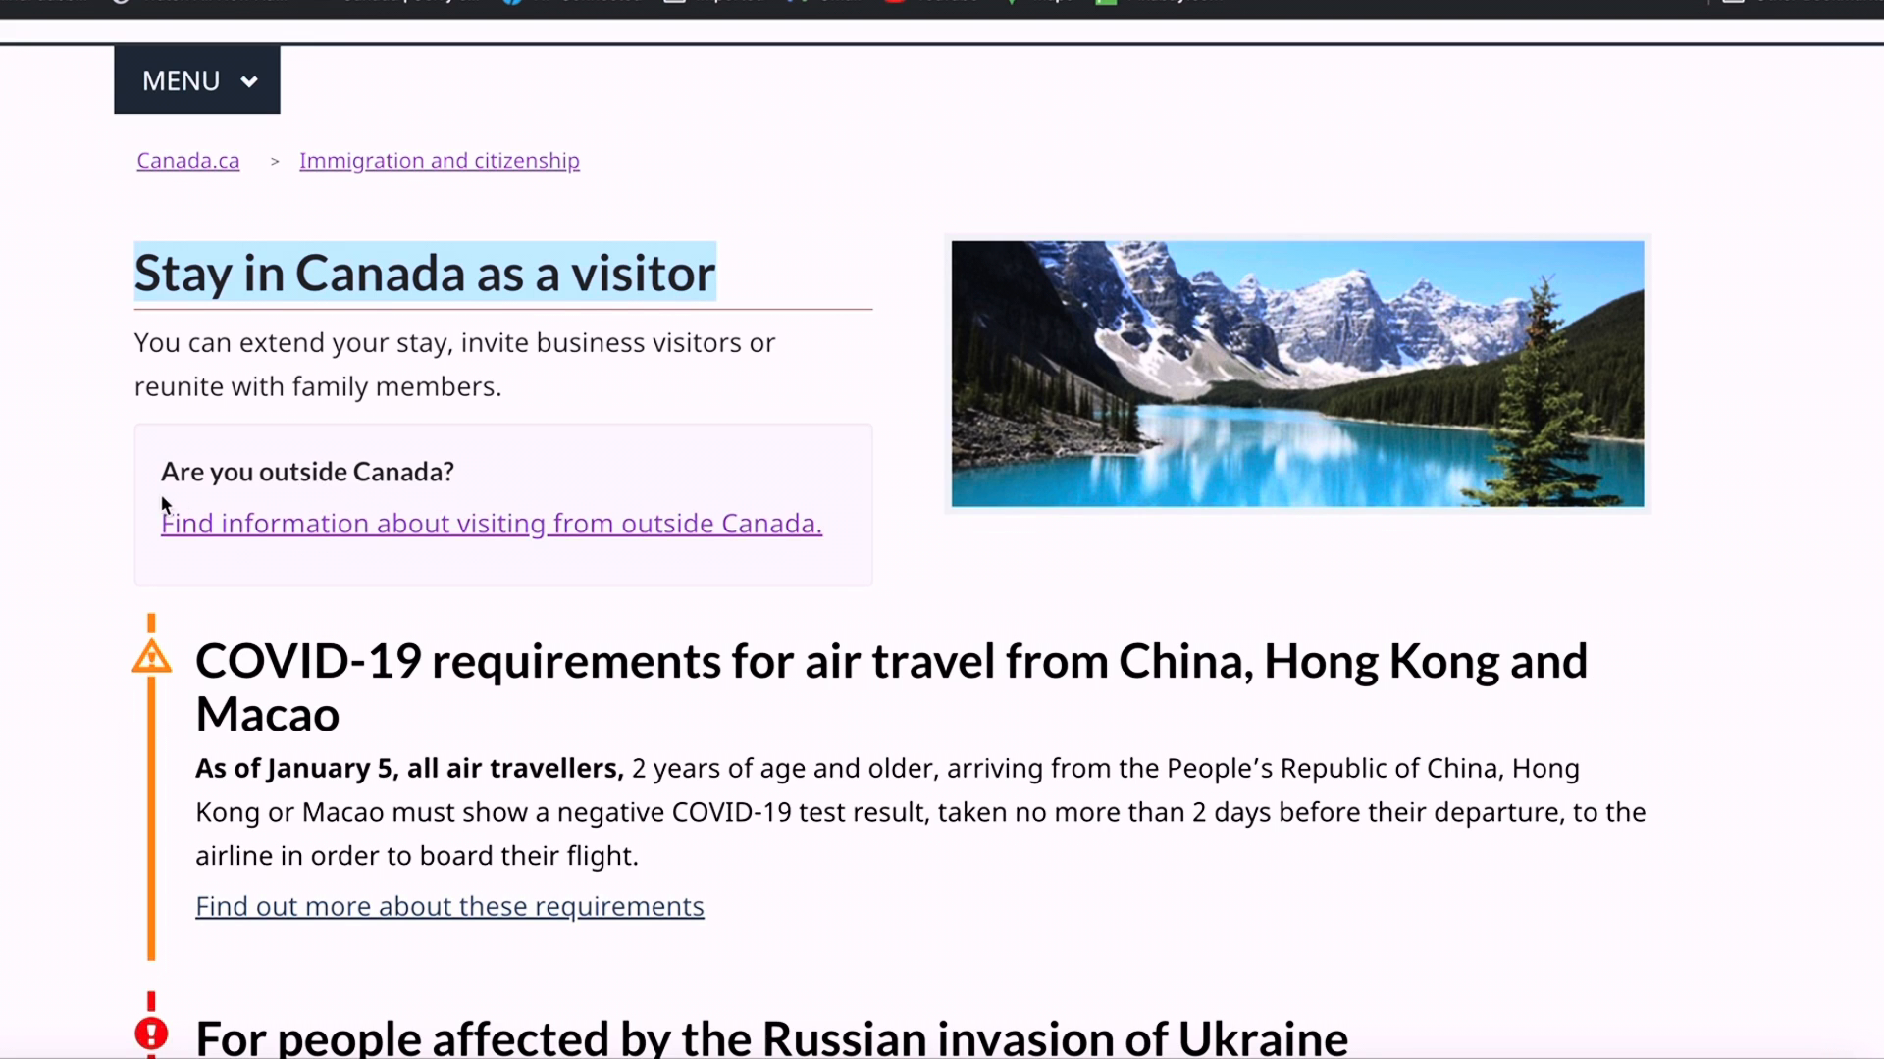
{"action": "scroll", "coordinate": [161, 492], "scroll_direction": "down", "scroll_amount": 1}
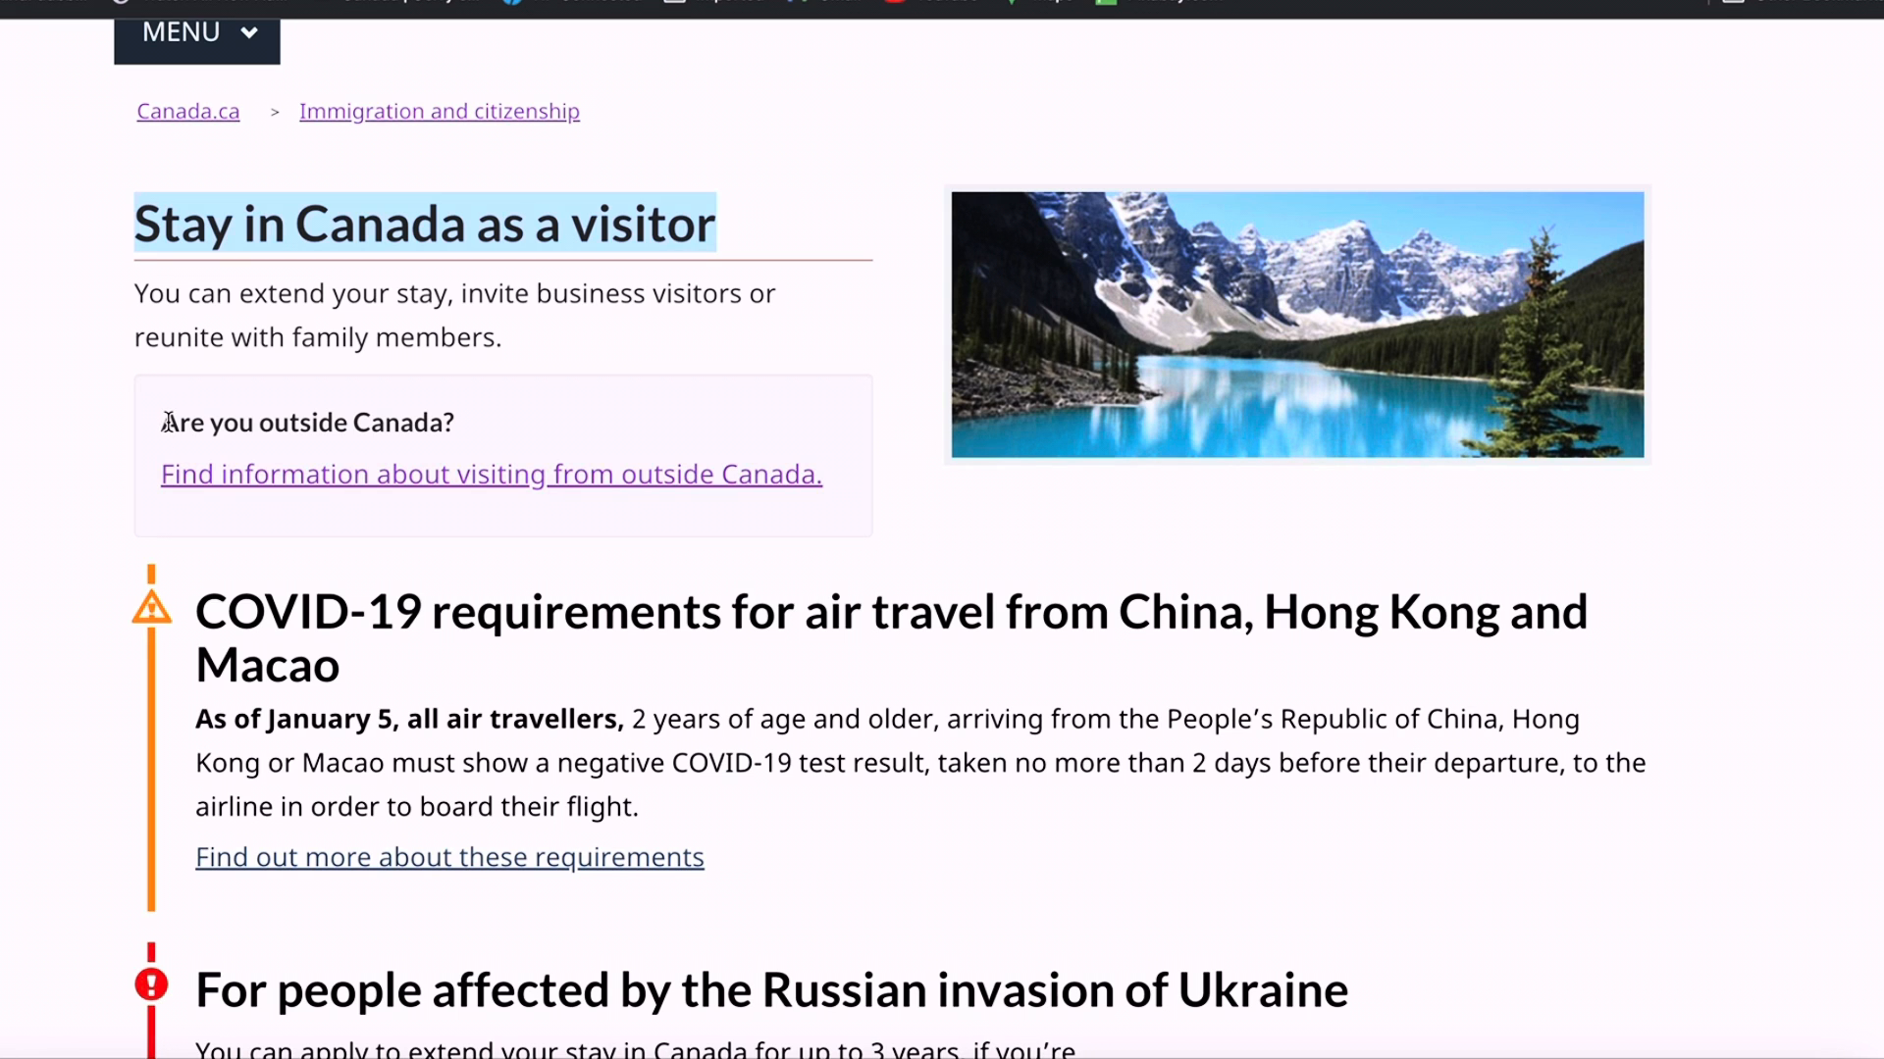
{"action": "left_click_drag", "start_coordinate": [163, 423], "coordinate": [461, 426]}
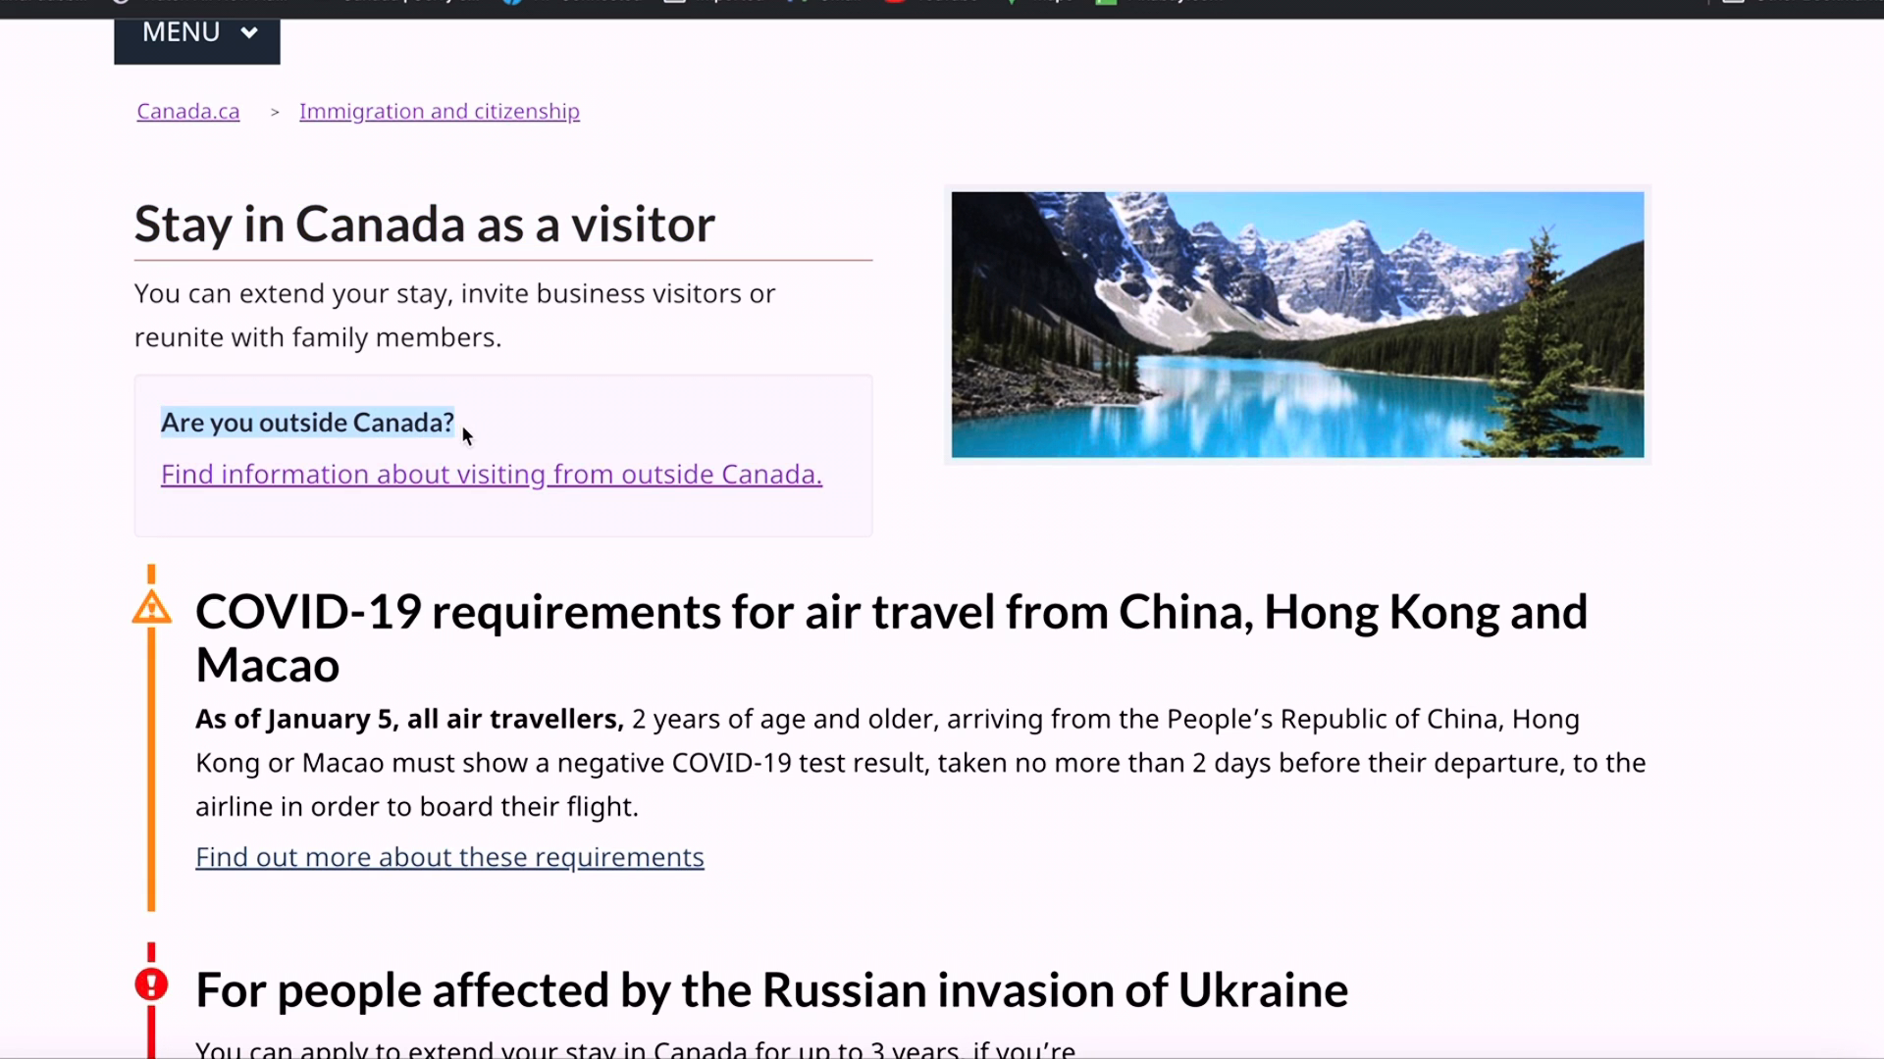
{"action": "left_click", "coordinate": [329, 483]}
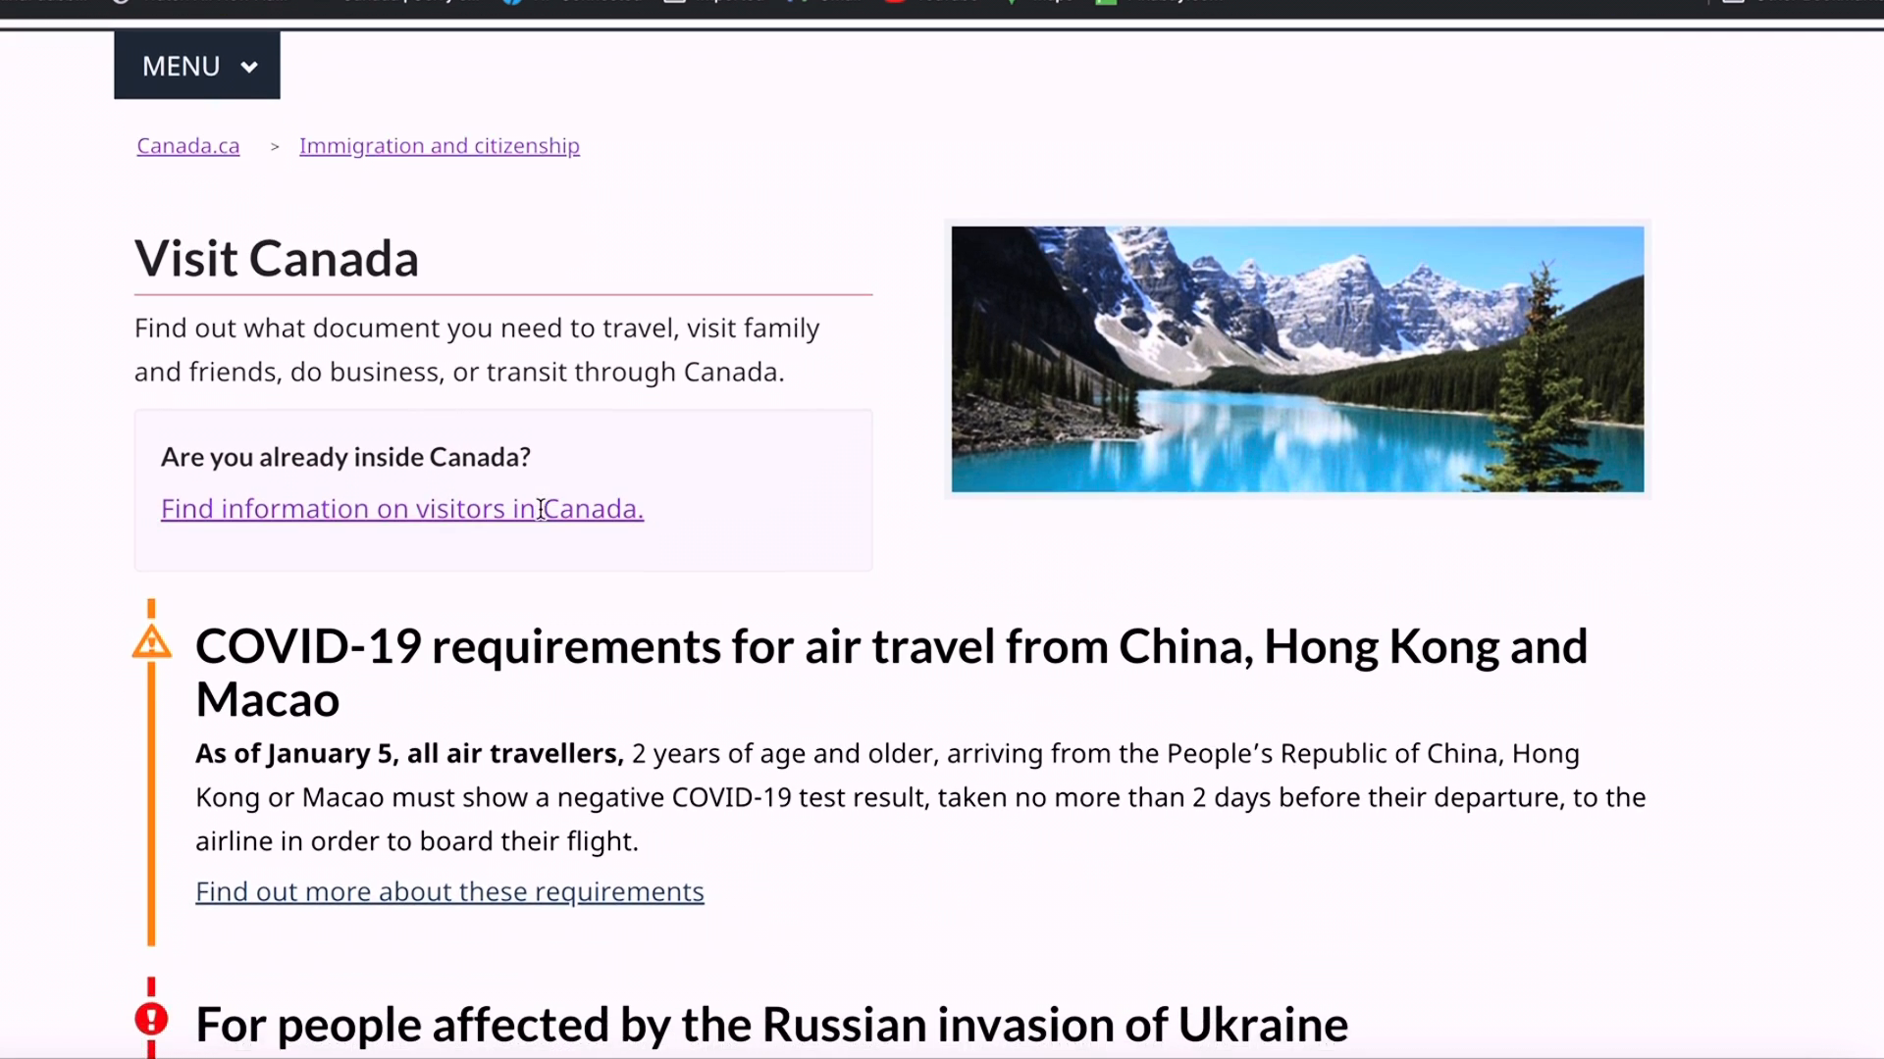
- Open the visitor visa application information and go to its Apply section
{"action": "scroll", "coordinate": [540, 510], "scroll_direction": "down", "scroll_amount": 10}
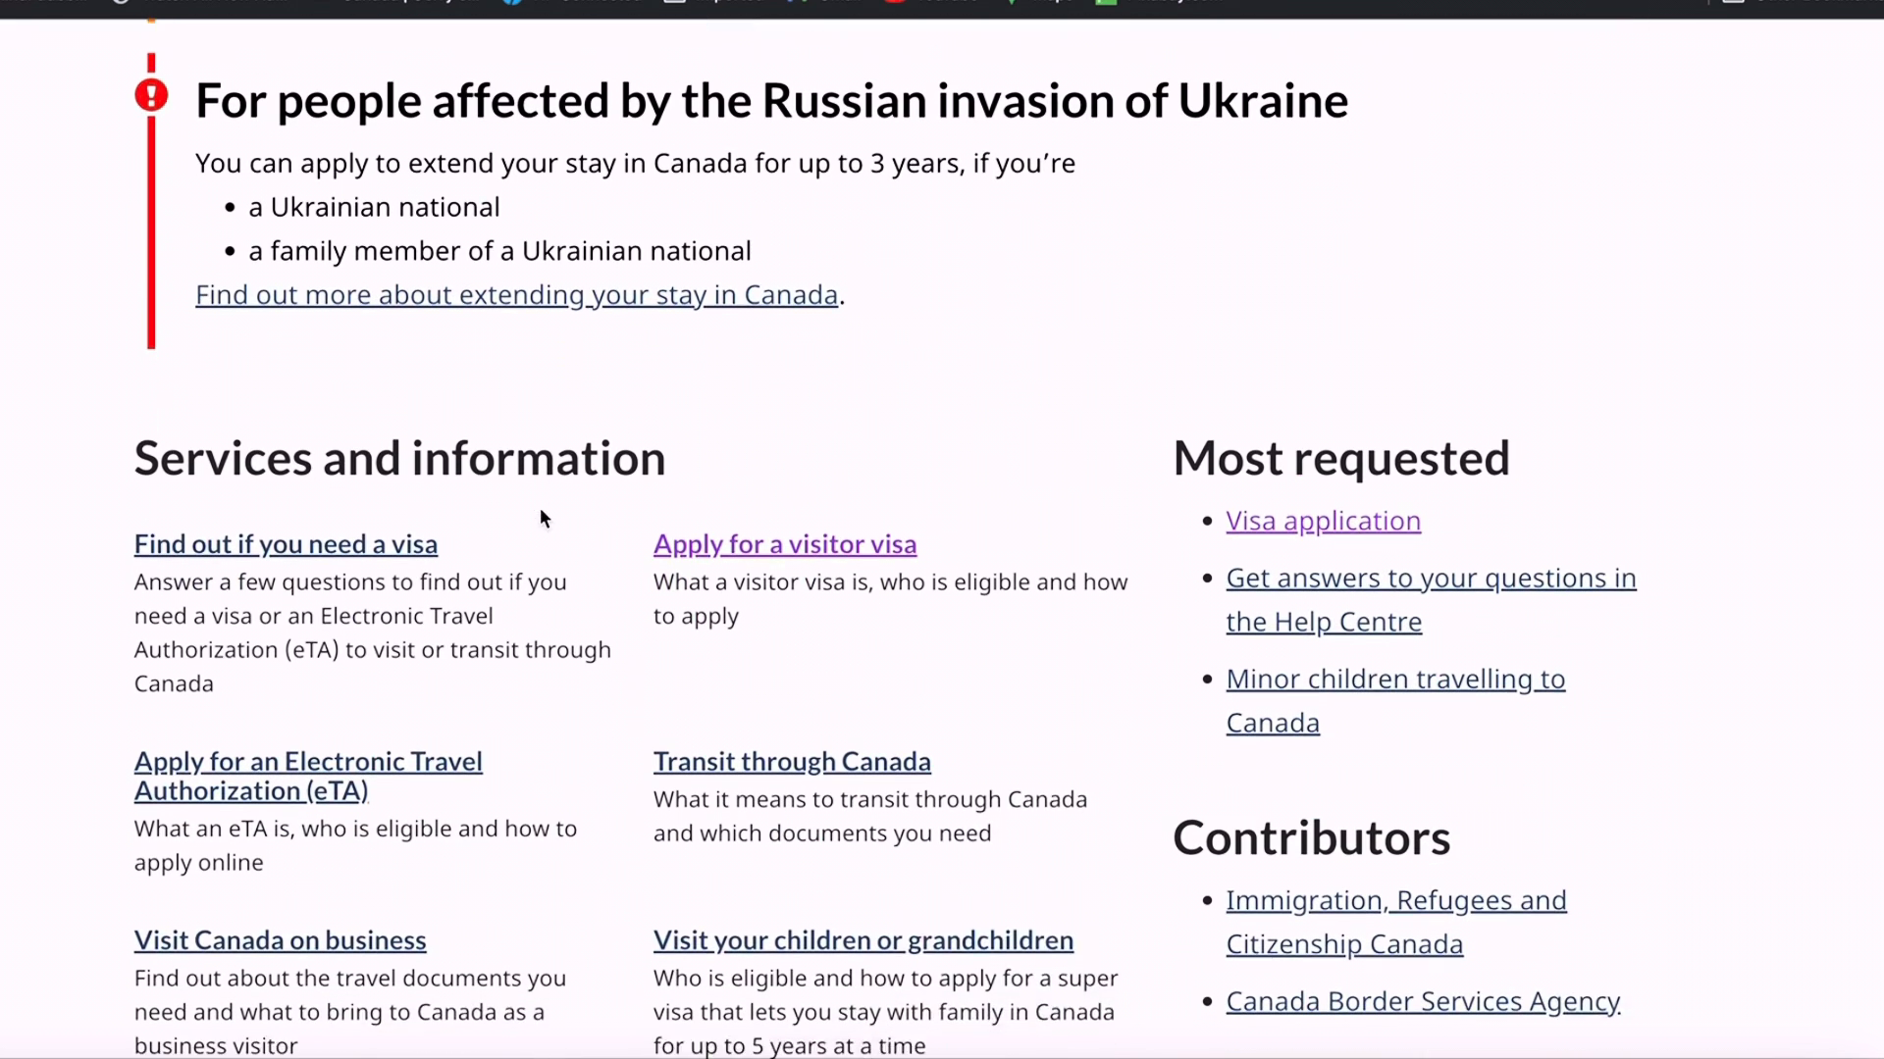
{"action": "left_click", "coordinate": [834, 522]}
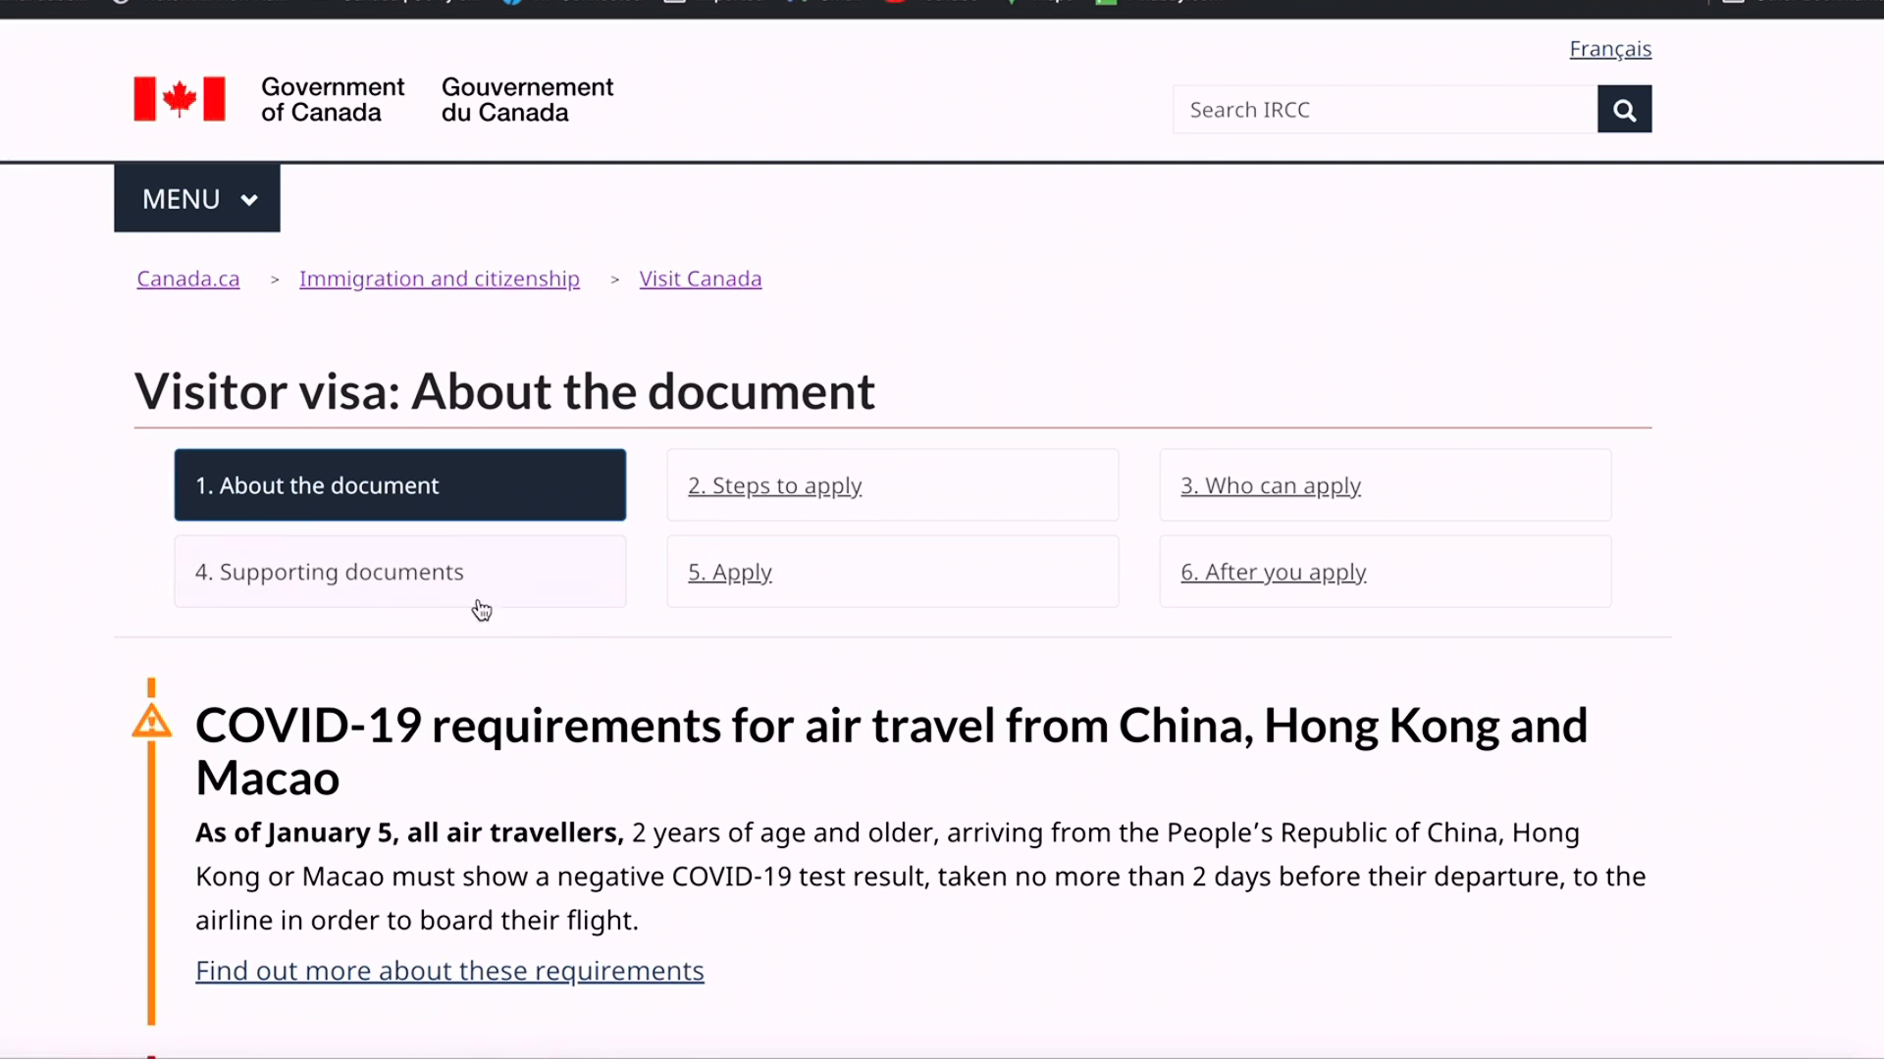
{"action": "left_click", "coordinate": [725, 580]}
- Answer the reason for applying for a visitor visa with "None of the above" and get the instructions
{"action": "scroll", "coordinate": [725, 580], "scroll_direction": "down", "scroll_amount": 12}
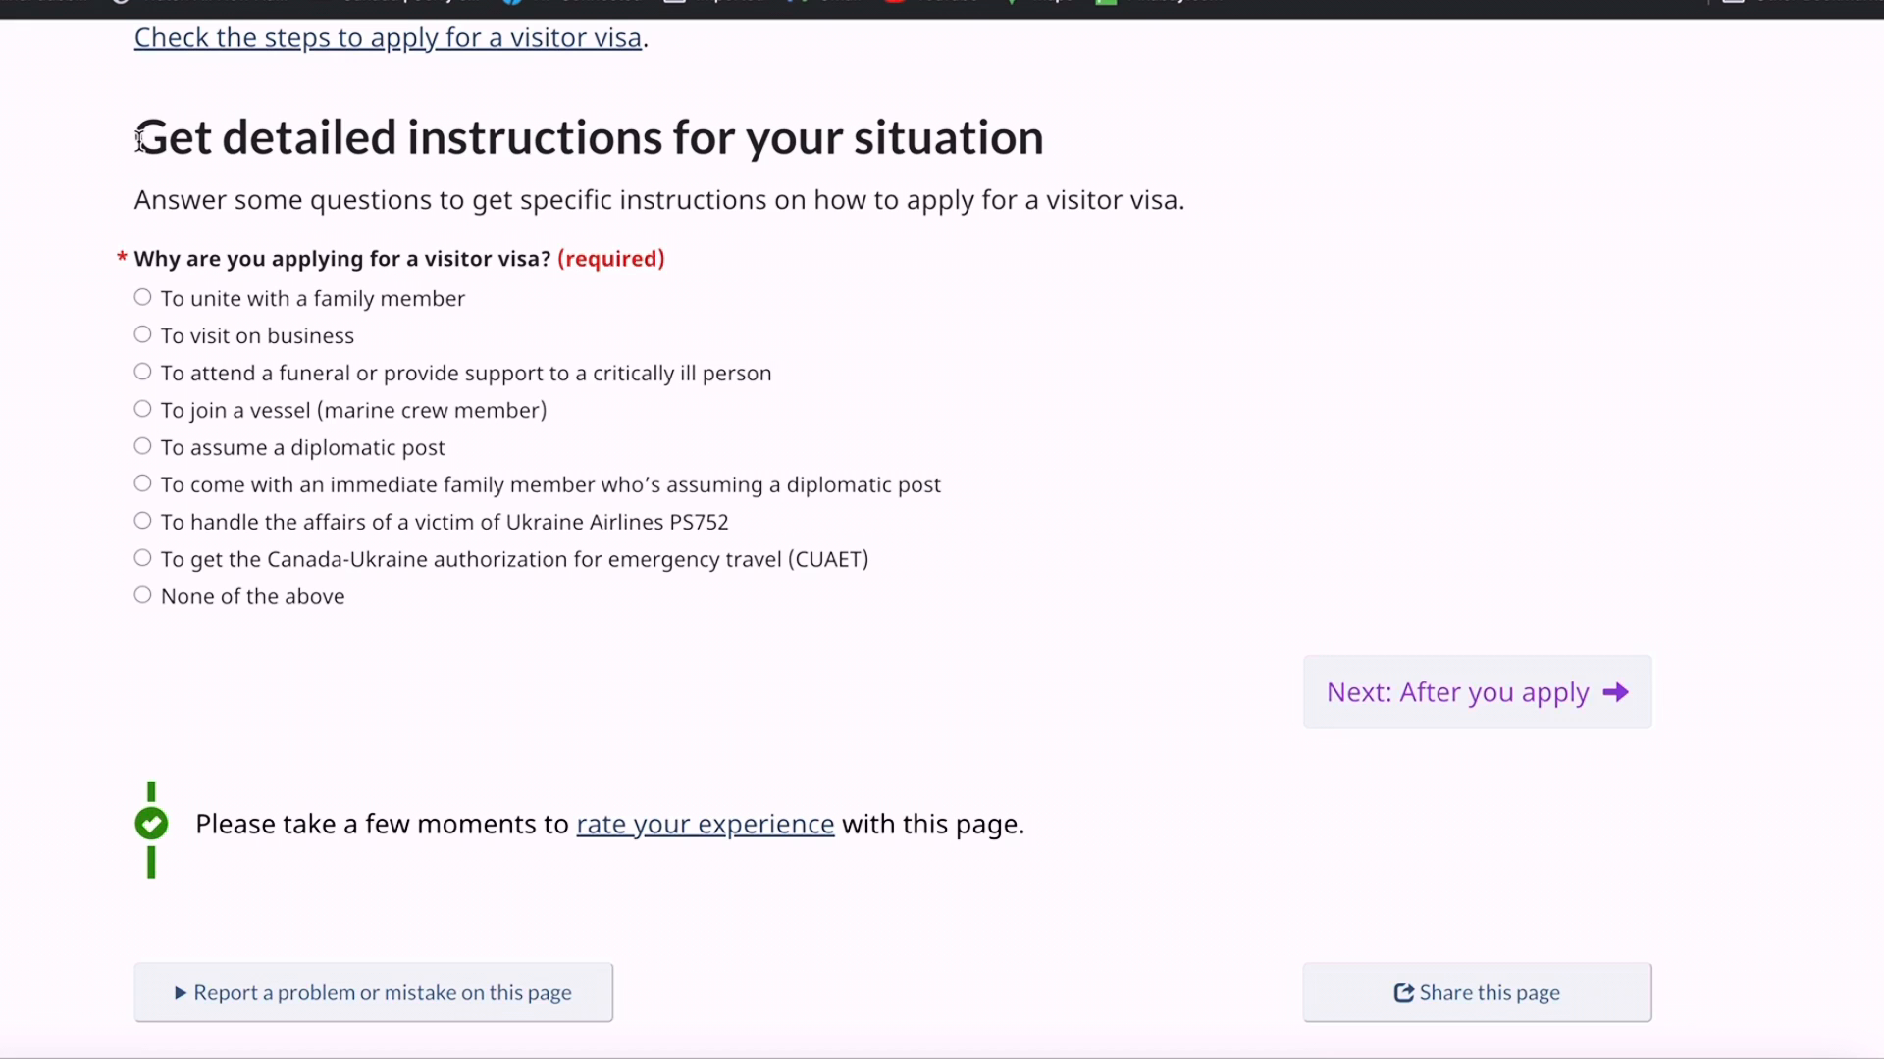
{"action": "left_click_drag", "start_coordinate": [138, 138], "coordinate": [1067, 147]}
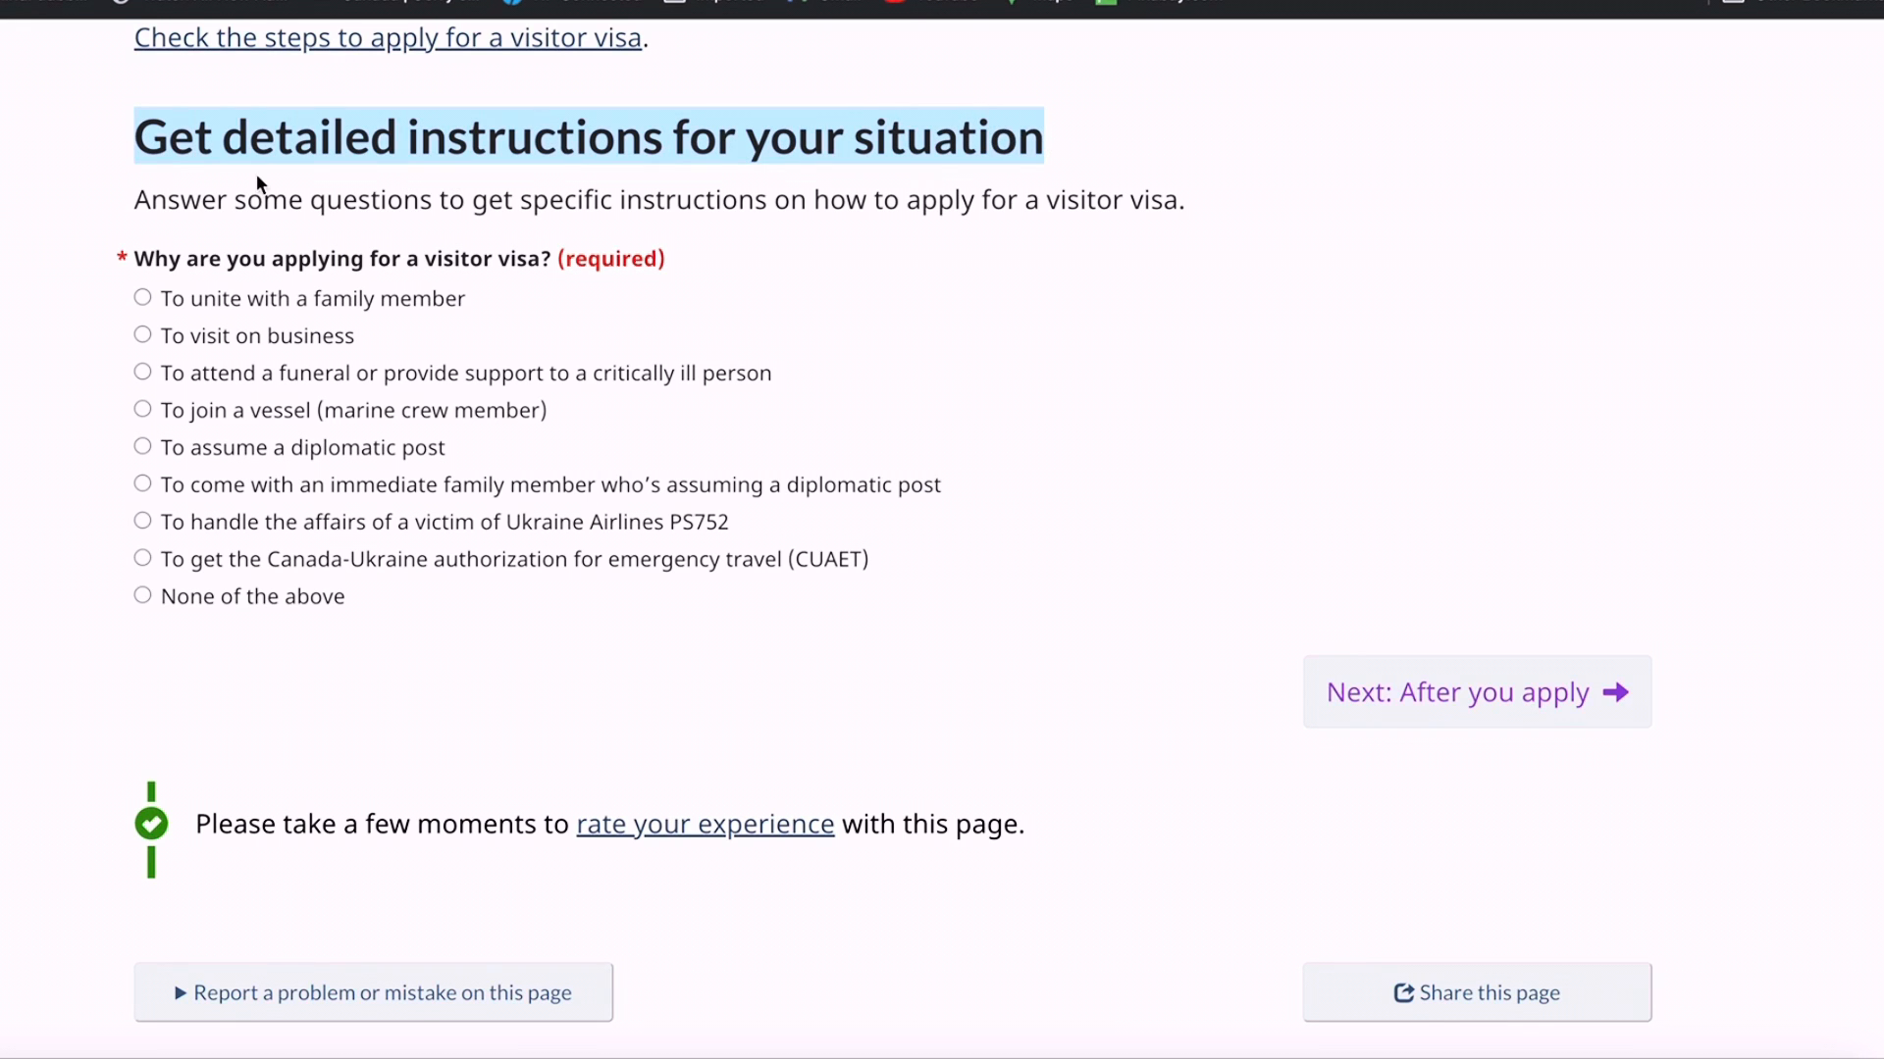
{"action": "left_click_drag", "start_coordinate": [139, 211], "coordinate": [1184, 216]}
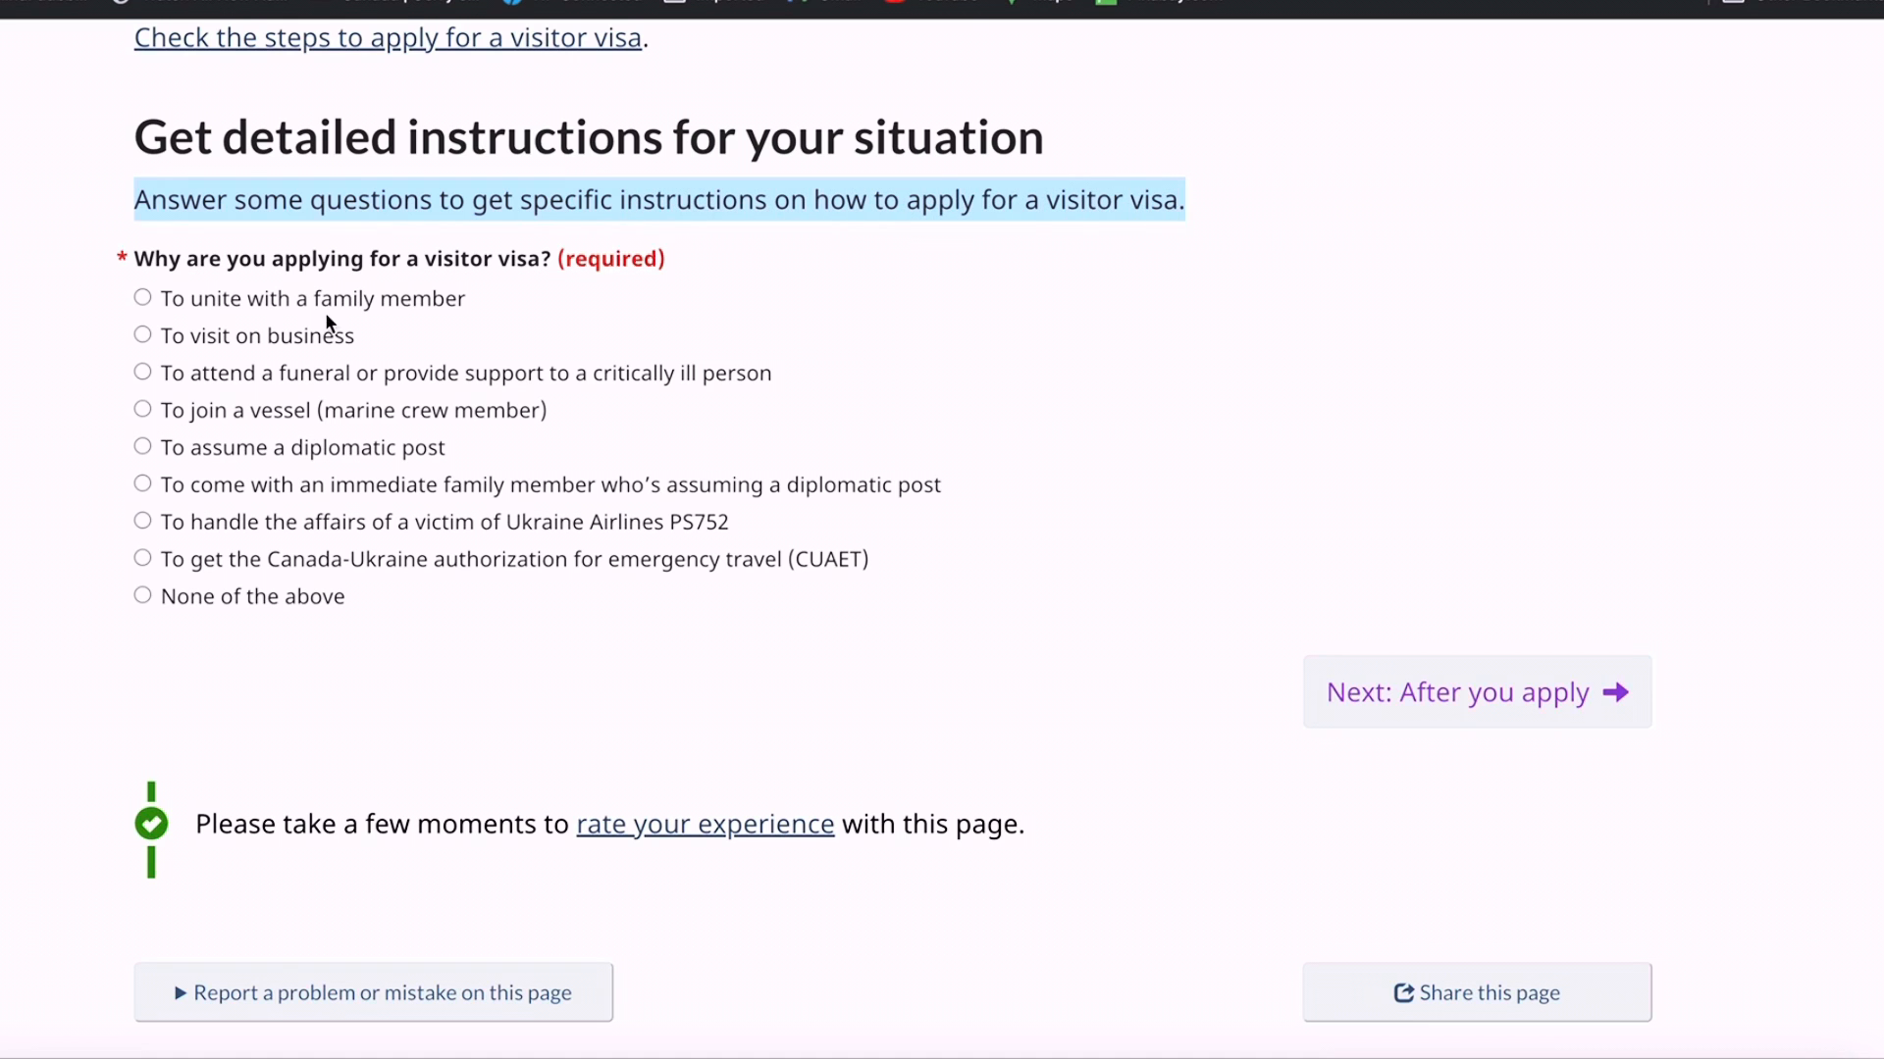
{"action": "left_click_drag", "start_coordinate": [103, 259], "coordinate": [258, 257]}
{"action": "left_click", "coordinate": [186, 264]}
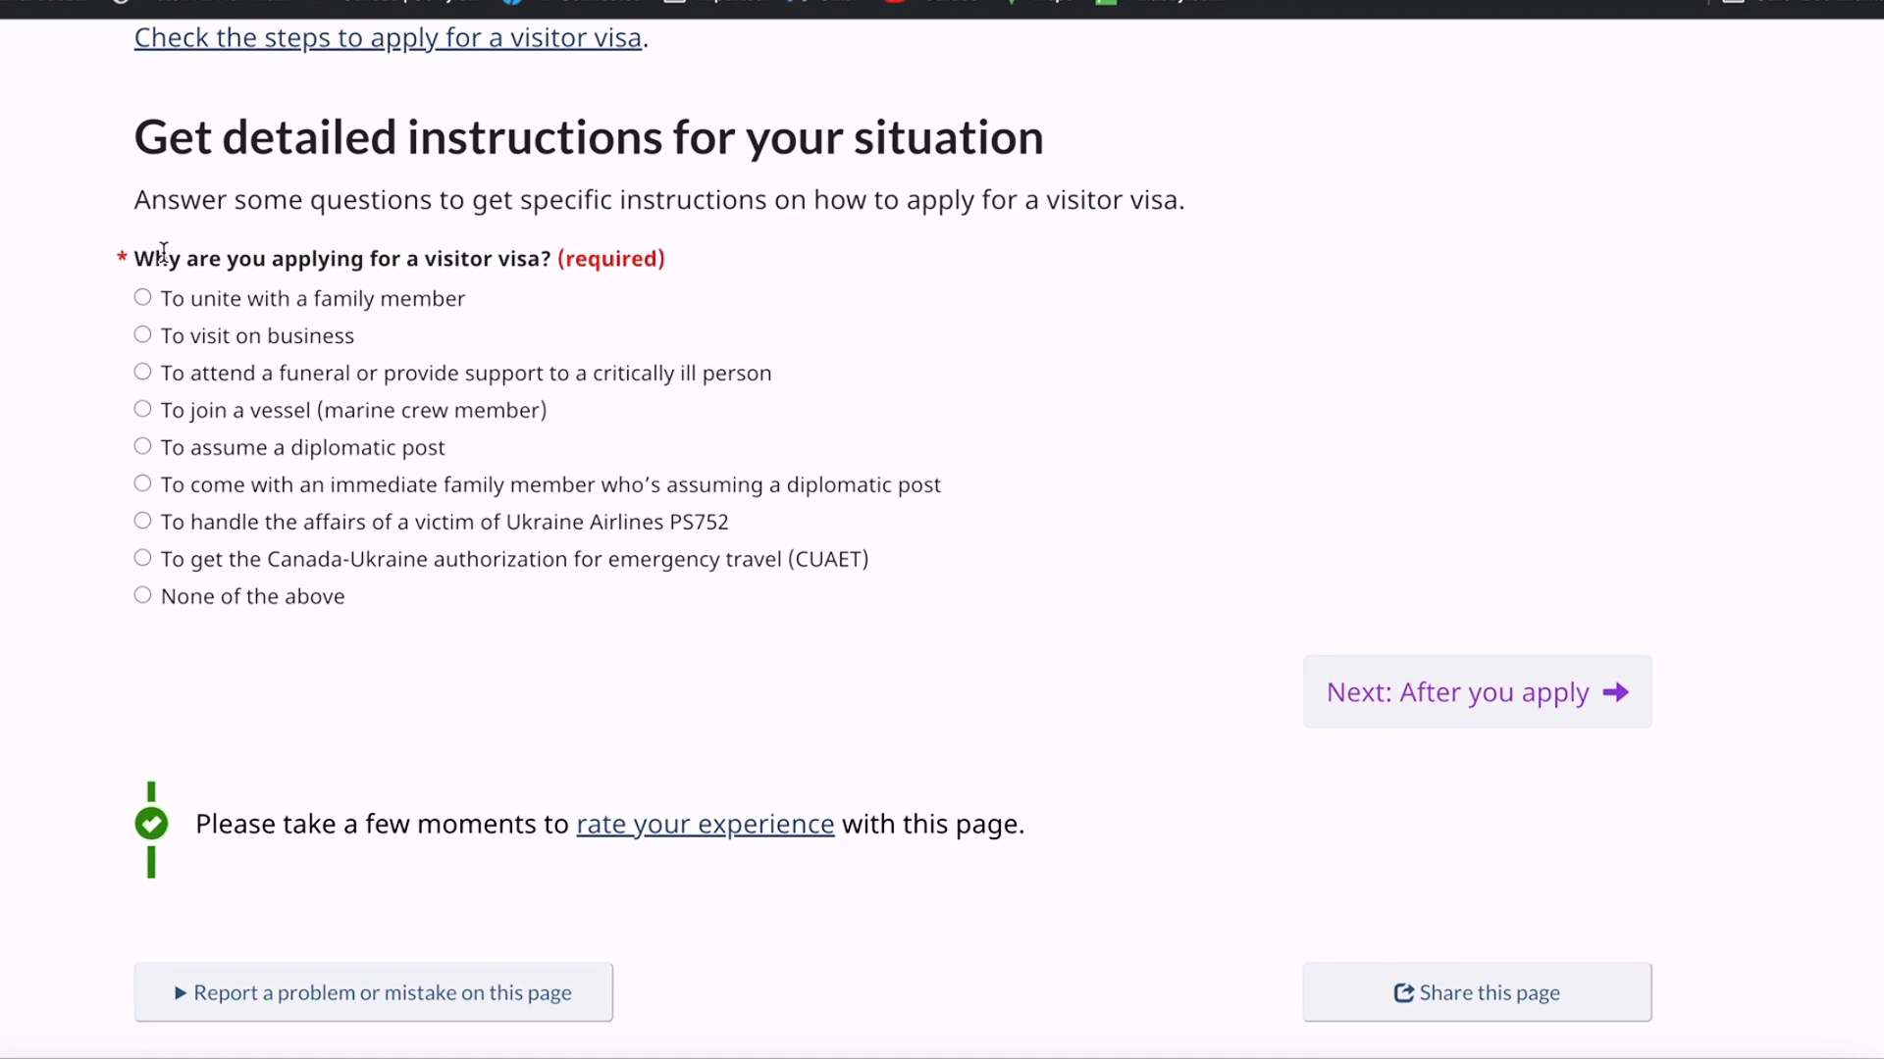
{"action": "left_click_drag", "start_coordinate": [135, 261], "coordinate": [616, 258]}
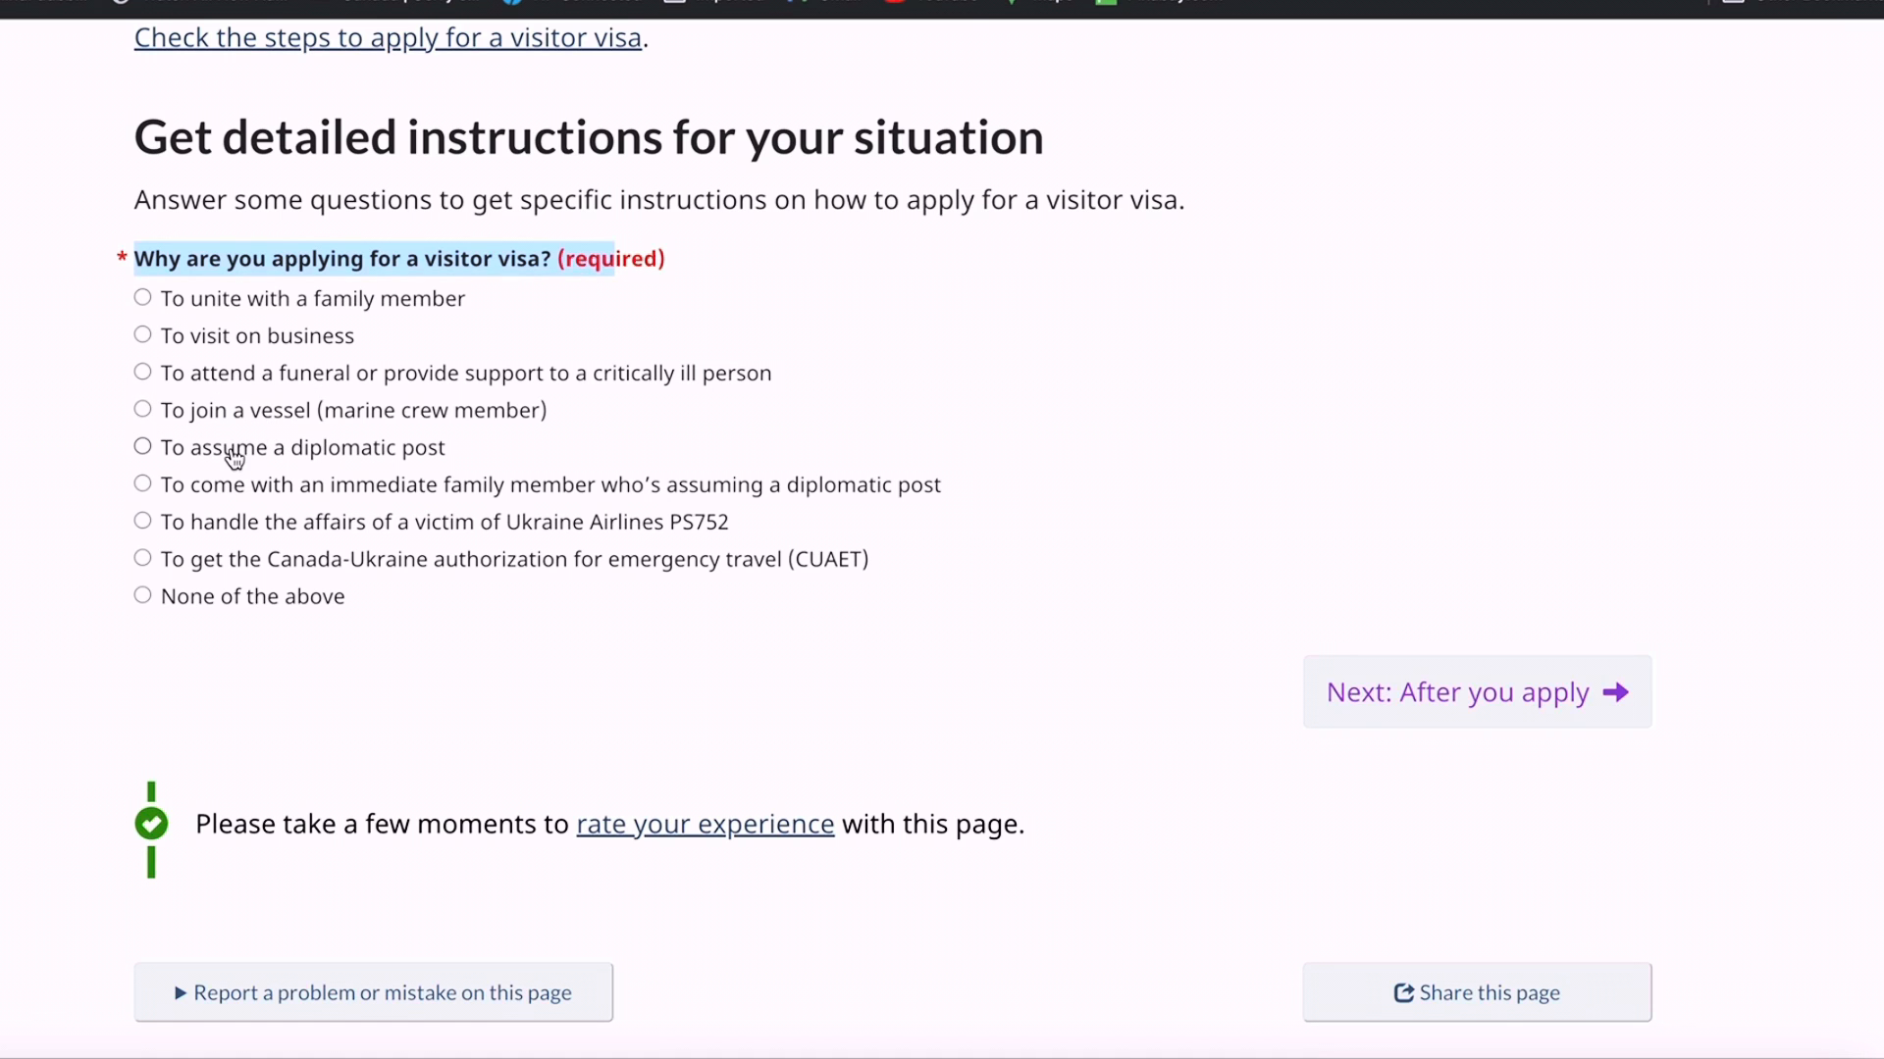
{"action": "left_click", "coordinate": [142, 597]}
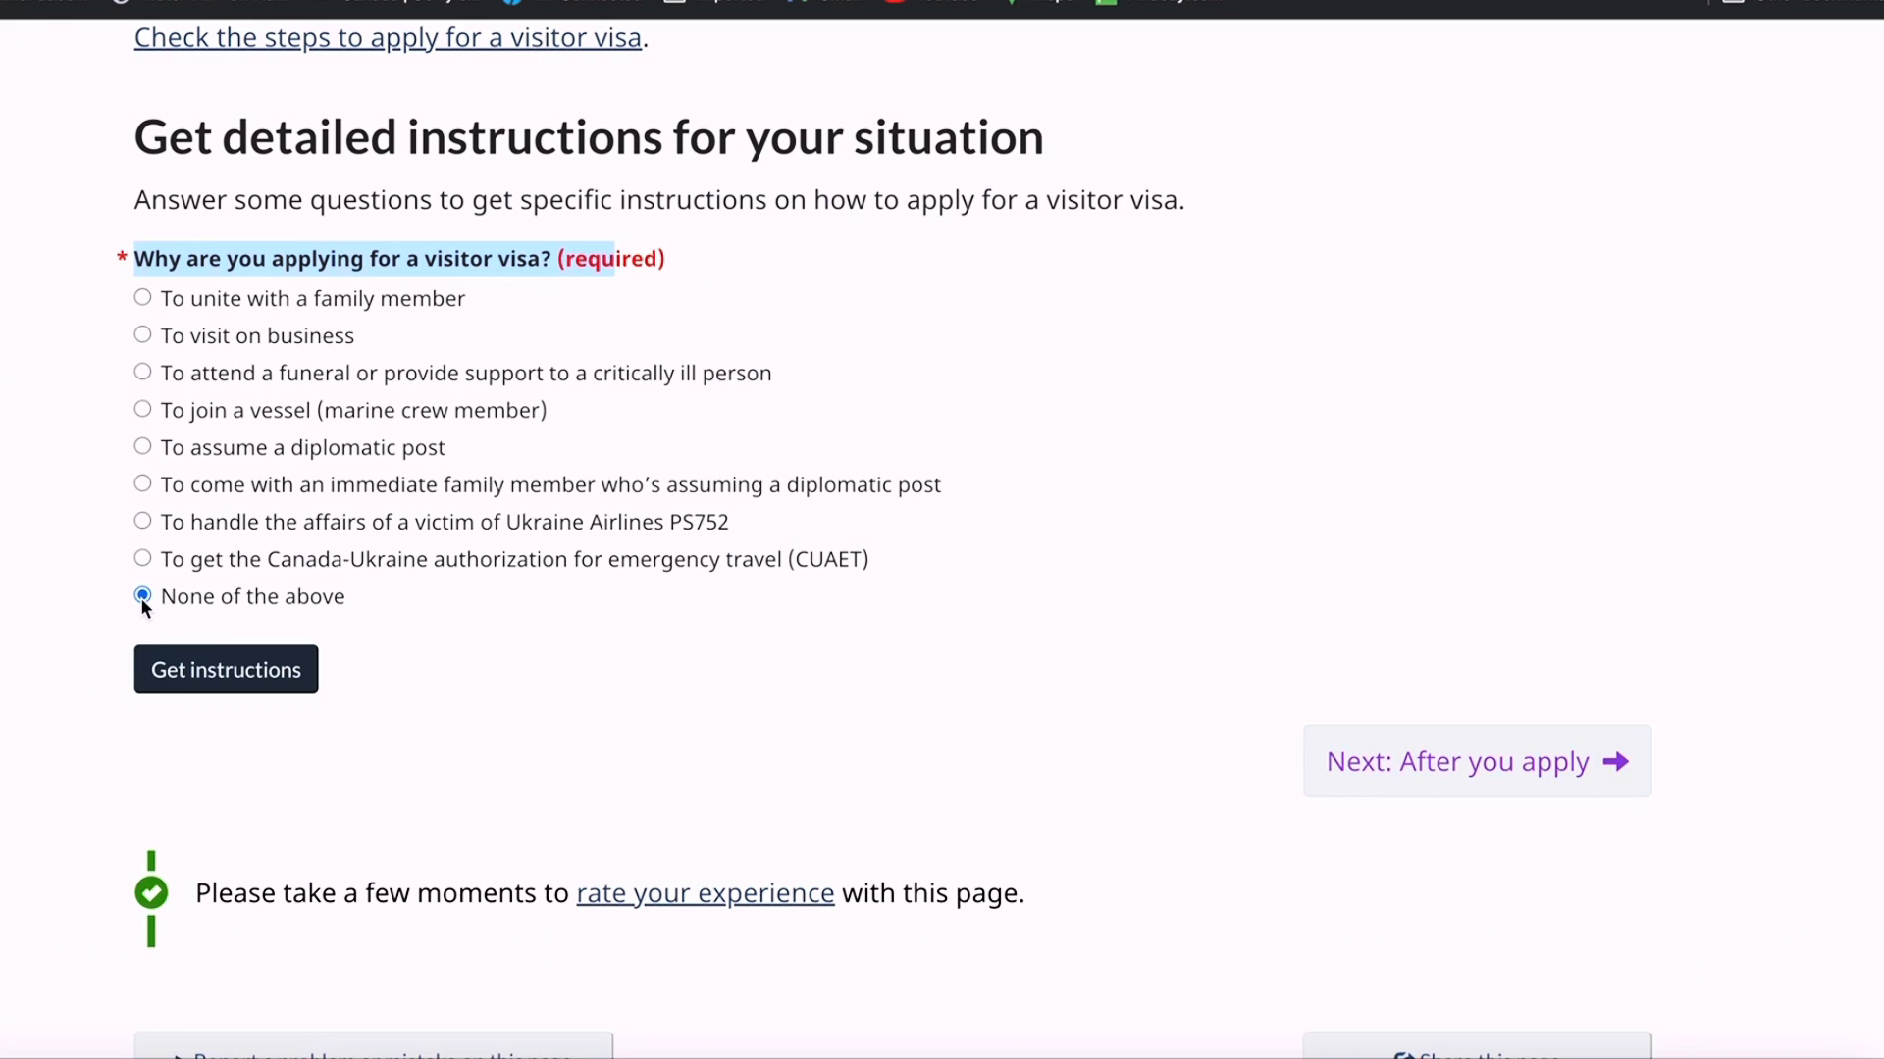
{"action": "left_click", "coordinate": [212, 665]}
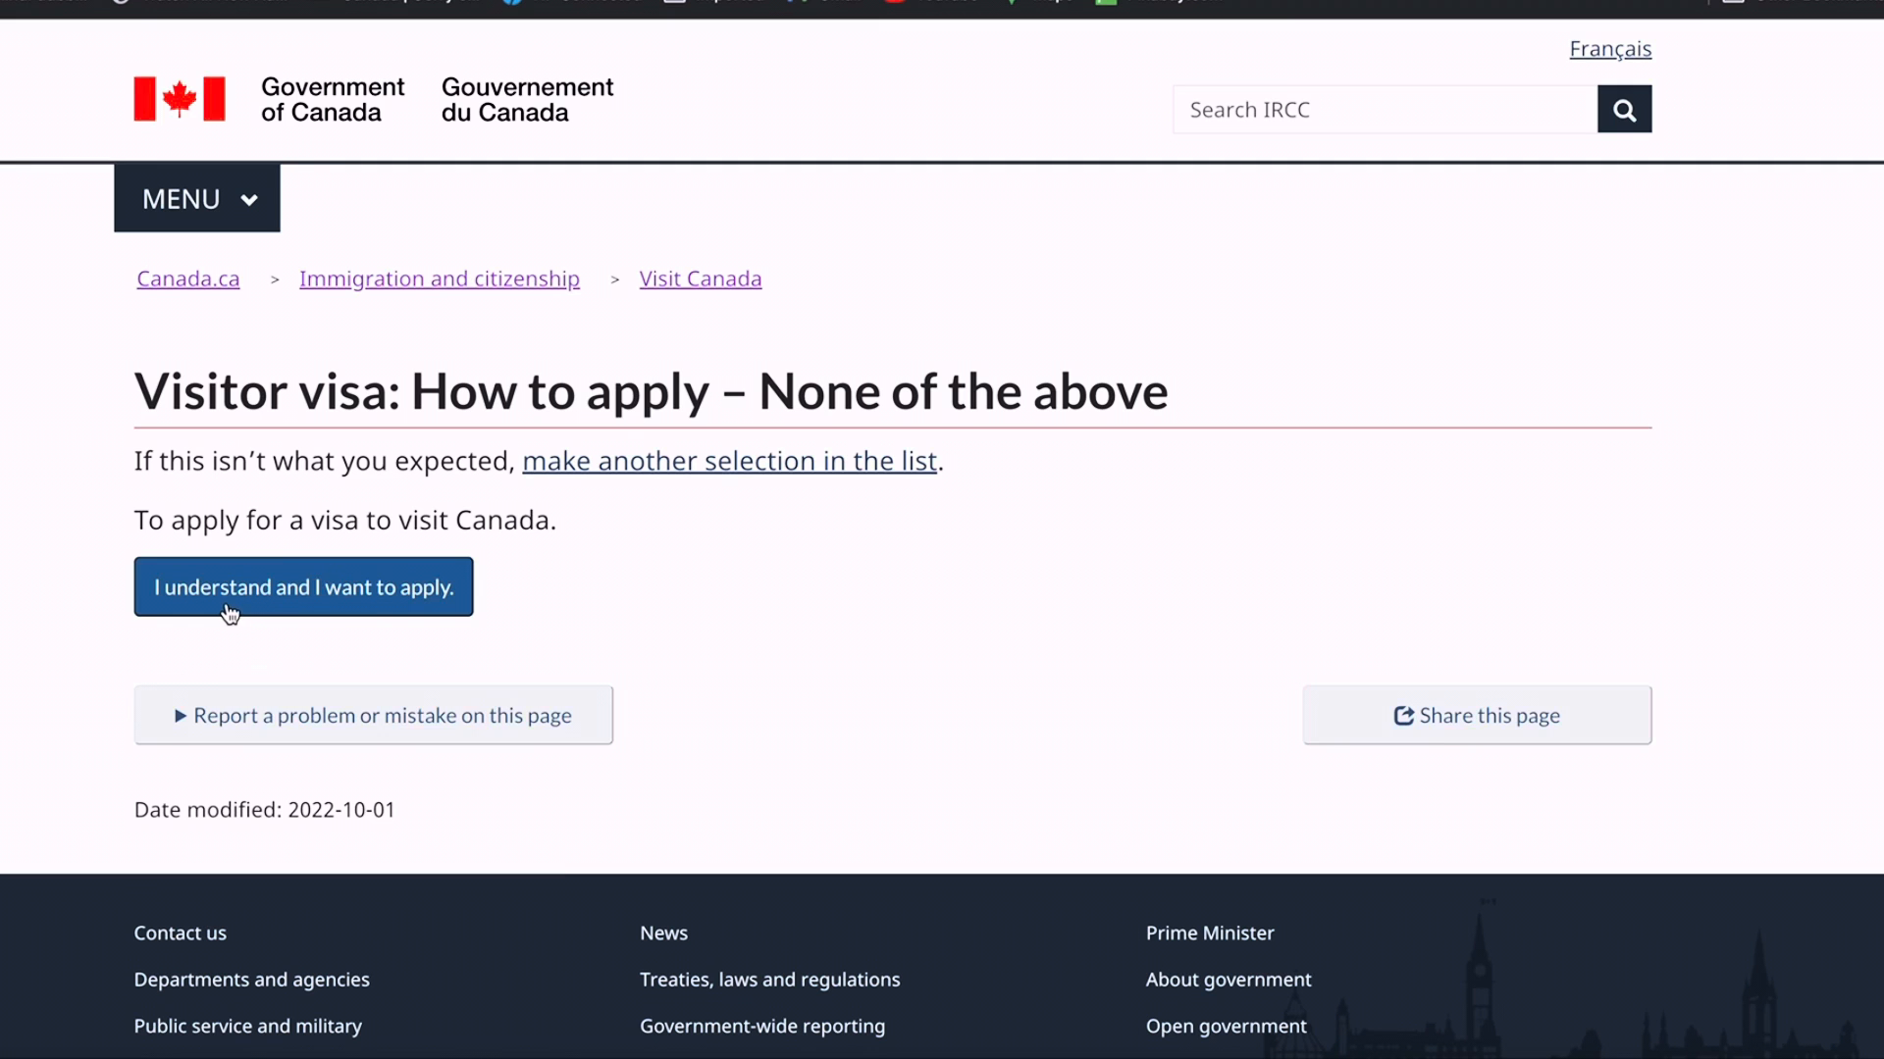
- Confirm understanding and wanting to apply, and start the online visitor visa application
{"action": "left_click", "coordinate": [267, 601]}
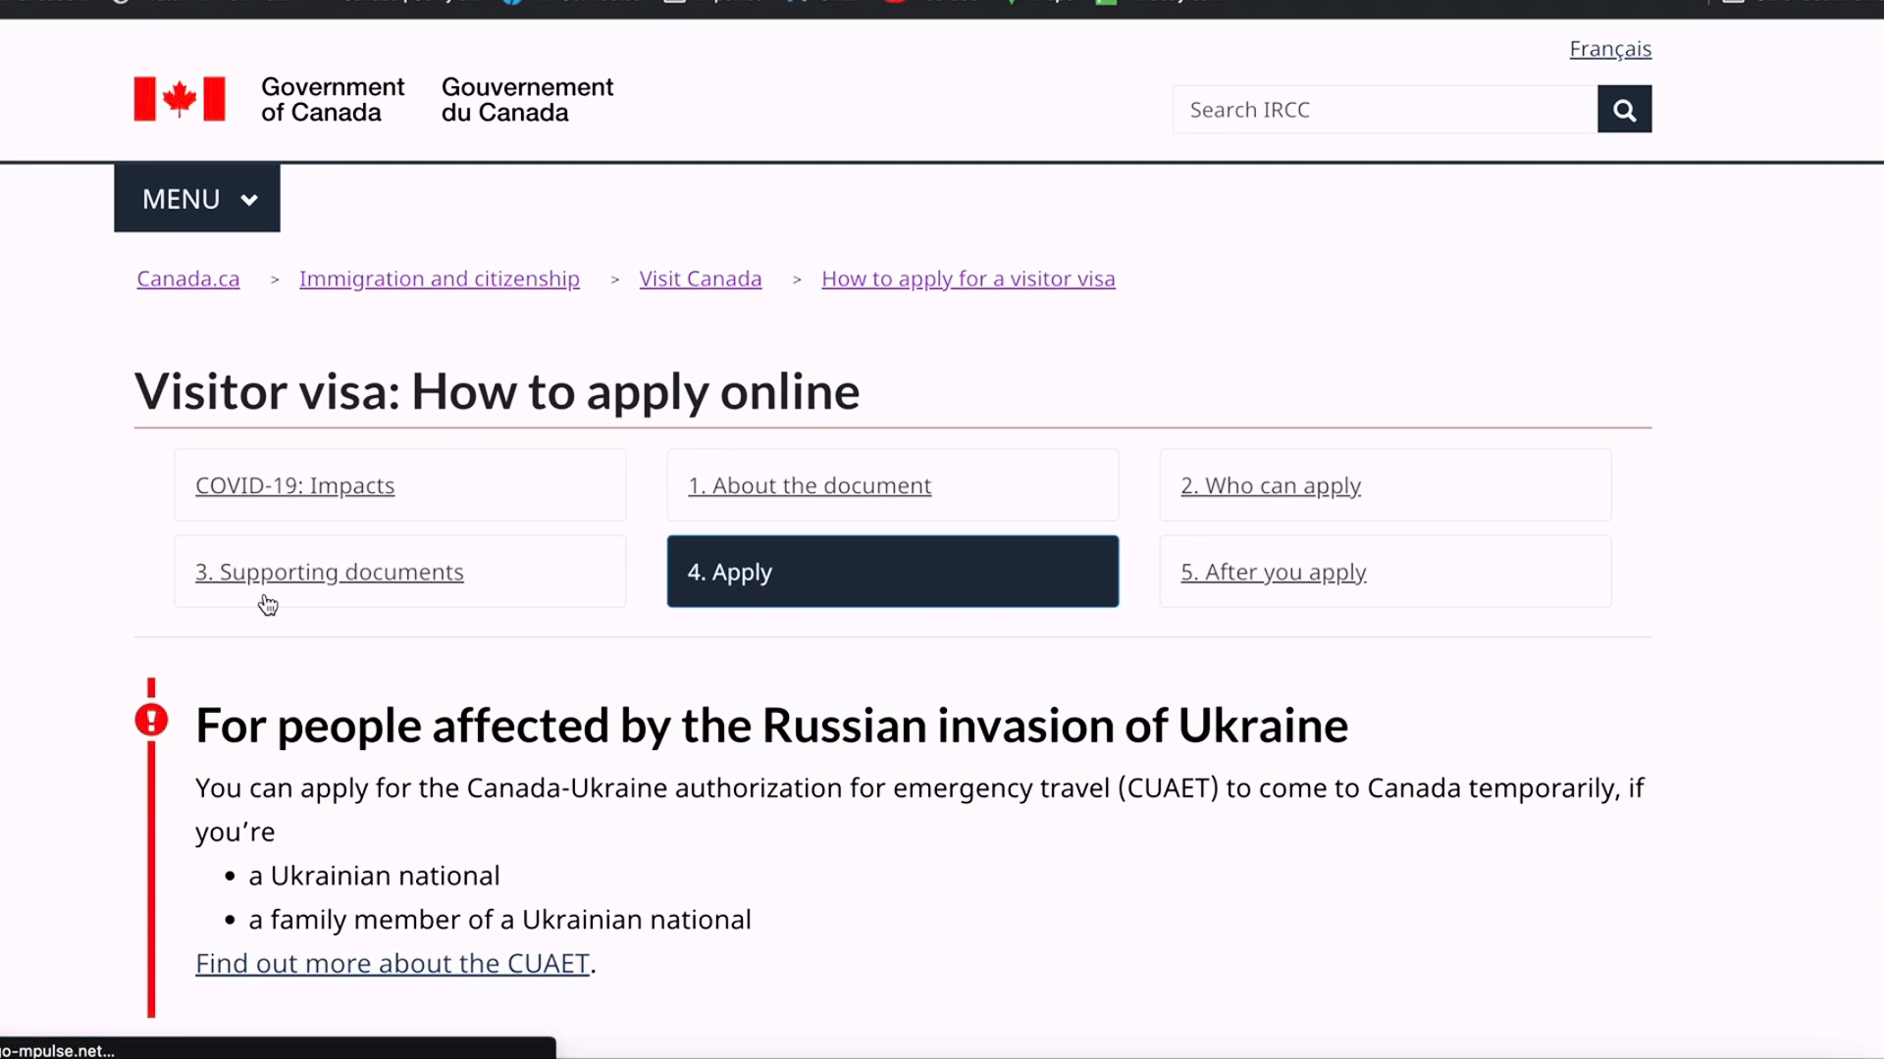
{"action": "scroll", "coordinate": [834, 638], "scroll_direction": "down", "scroll_amount": 6}
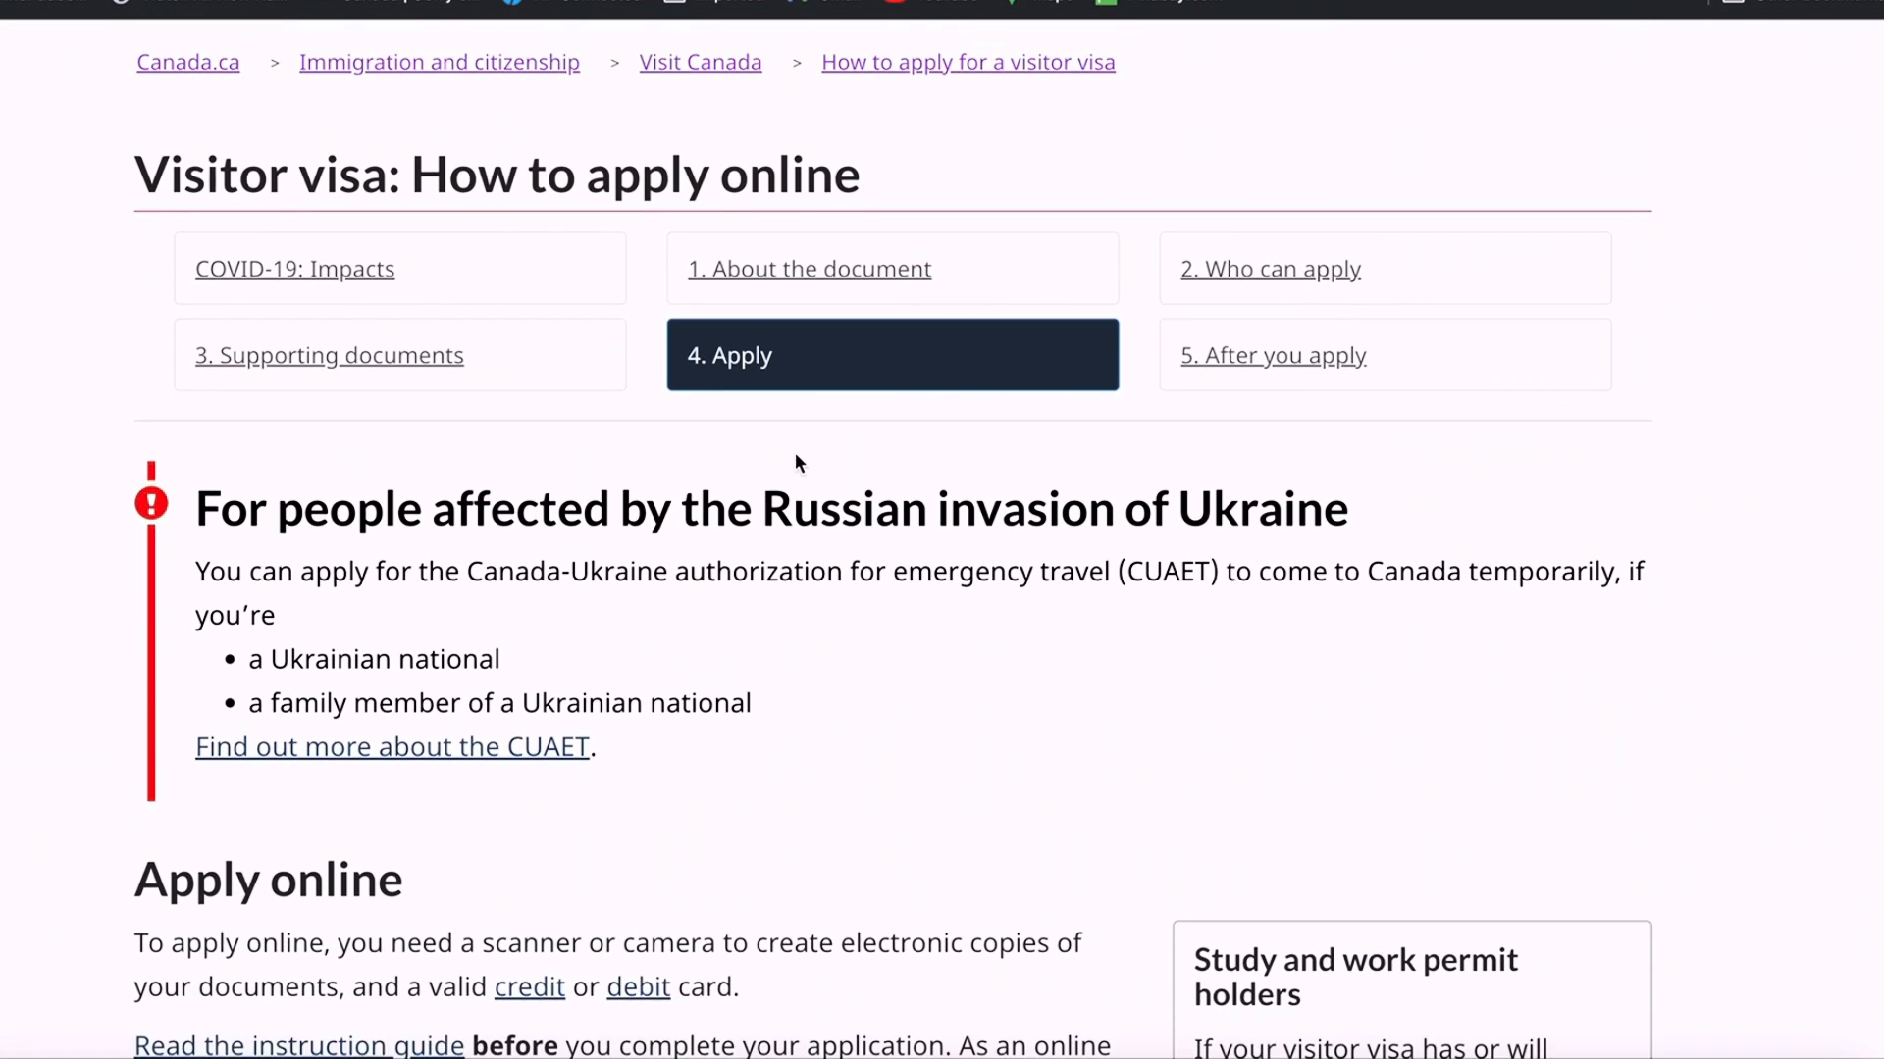
{"action": "left_click_drag", "start_coordinate": [135, 454], "coordinate": [414, 456]}
{"action": "scroll", "coordinate": [414, 455], "scroll_direction": "down", "scroll_amount": 3}
{"action": "scroll", "coordinate": [414, 456], "scroll_direction": "down", "scroll_amount": 5}
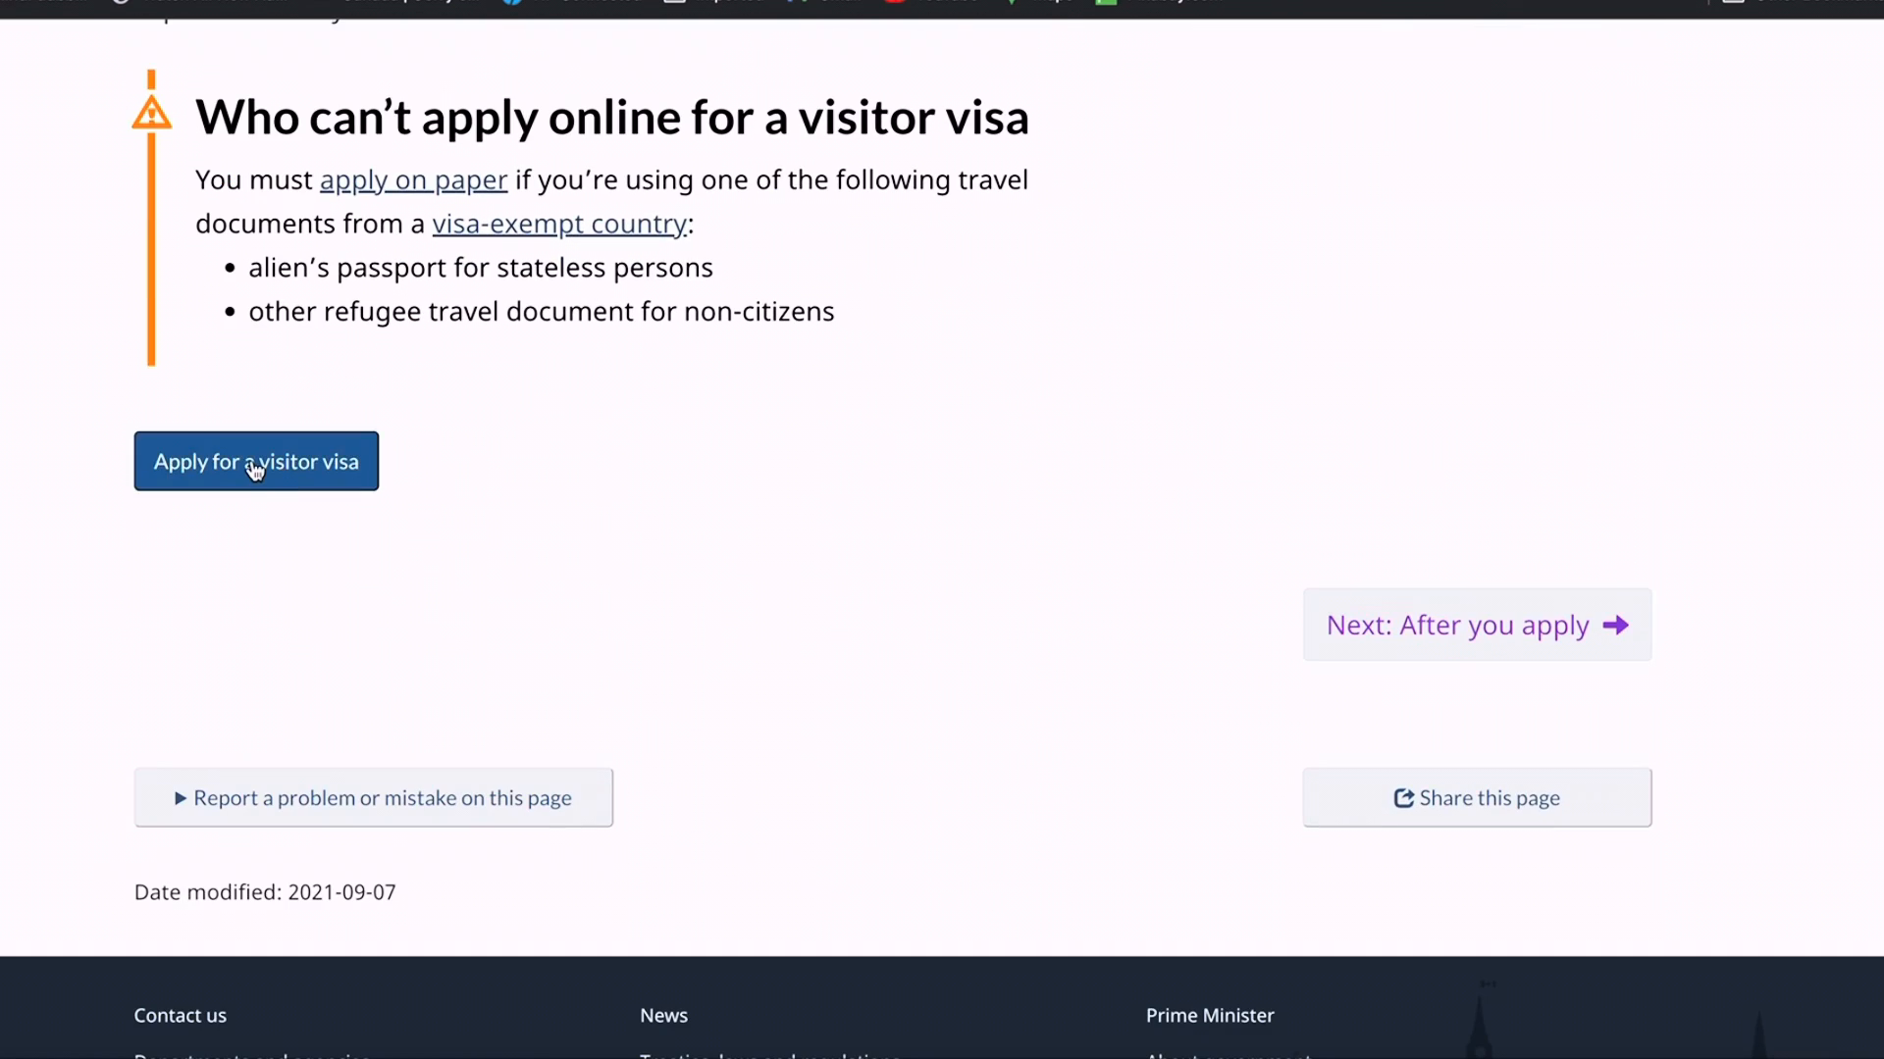
{"action": "left_click", "coordinate": [252, 471]}
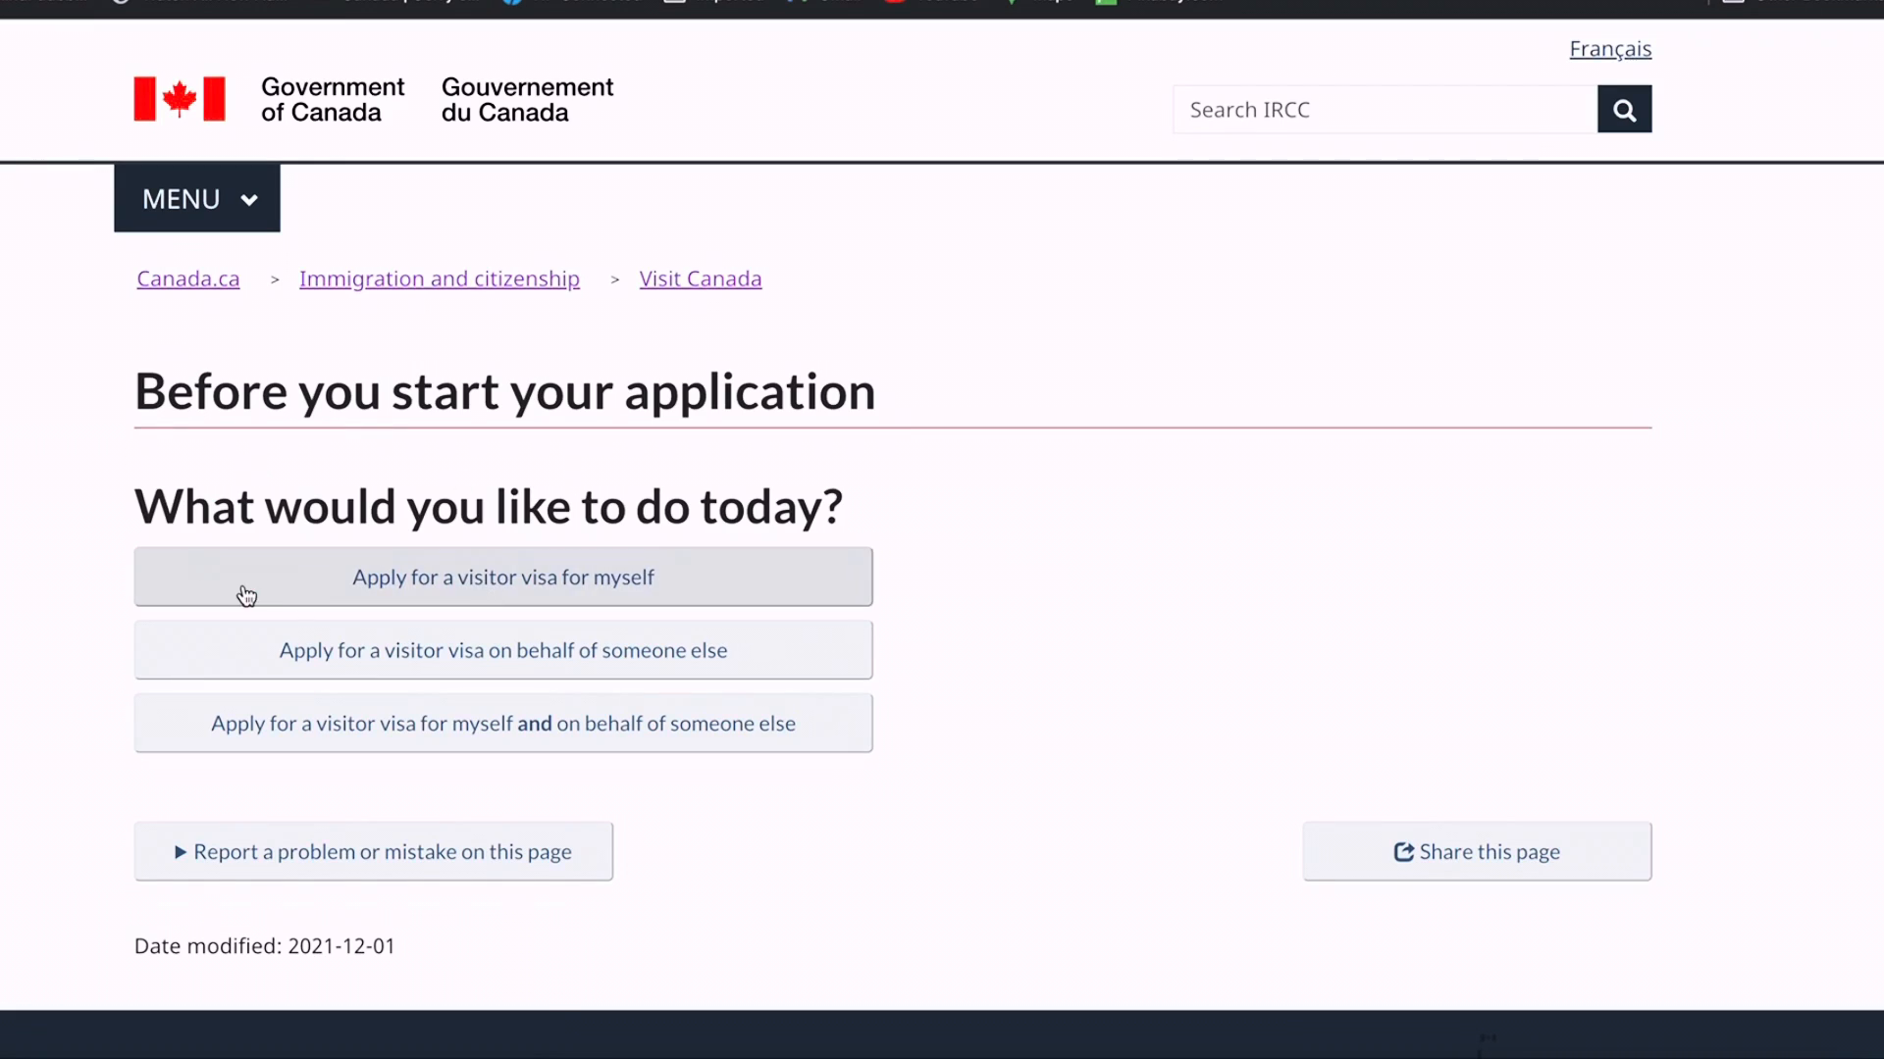
- Choose to apply for a visitor visa for myself and answer No to having an application in process
{"action": "left_click_drag", "start_coordinate": [139, 498], "coordinate": [863, 510]}
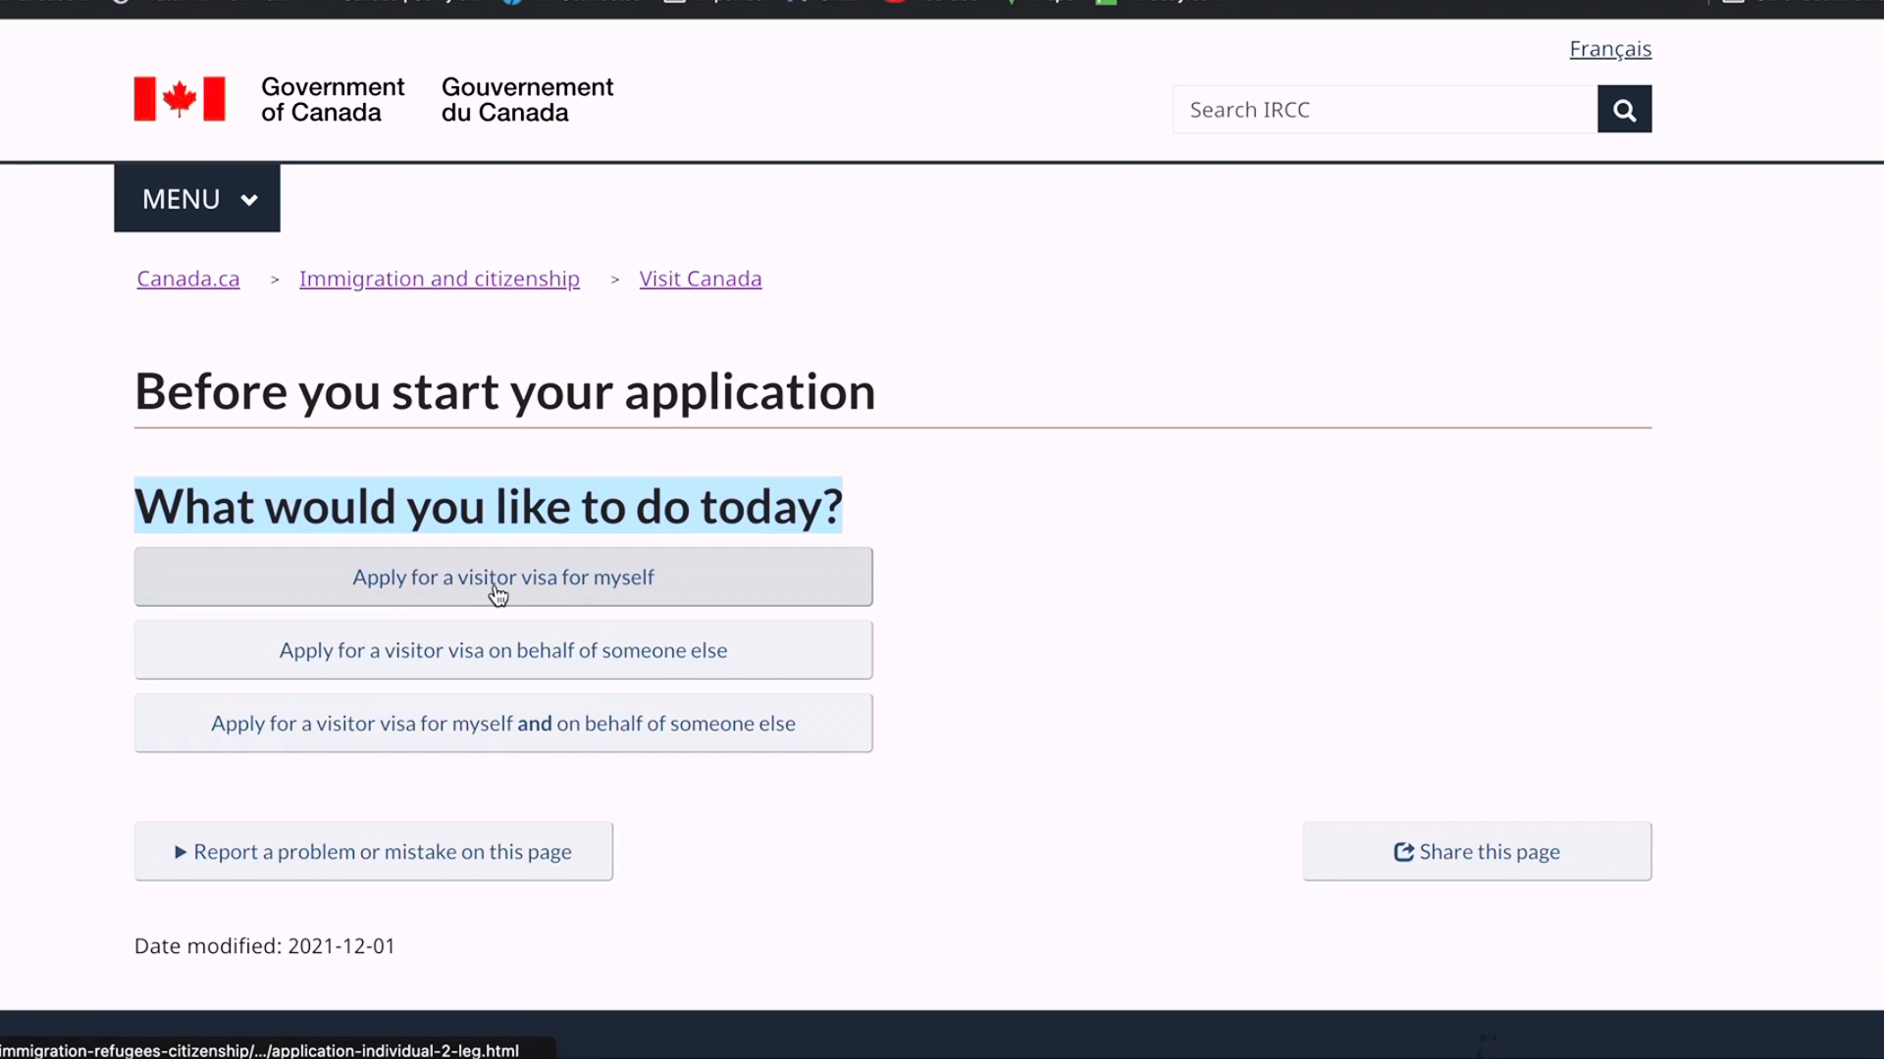
{"action": "left_click", "coordinate": [467, 575]}
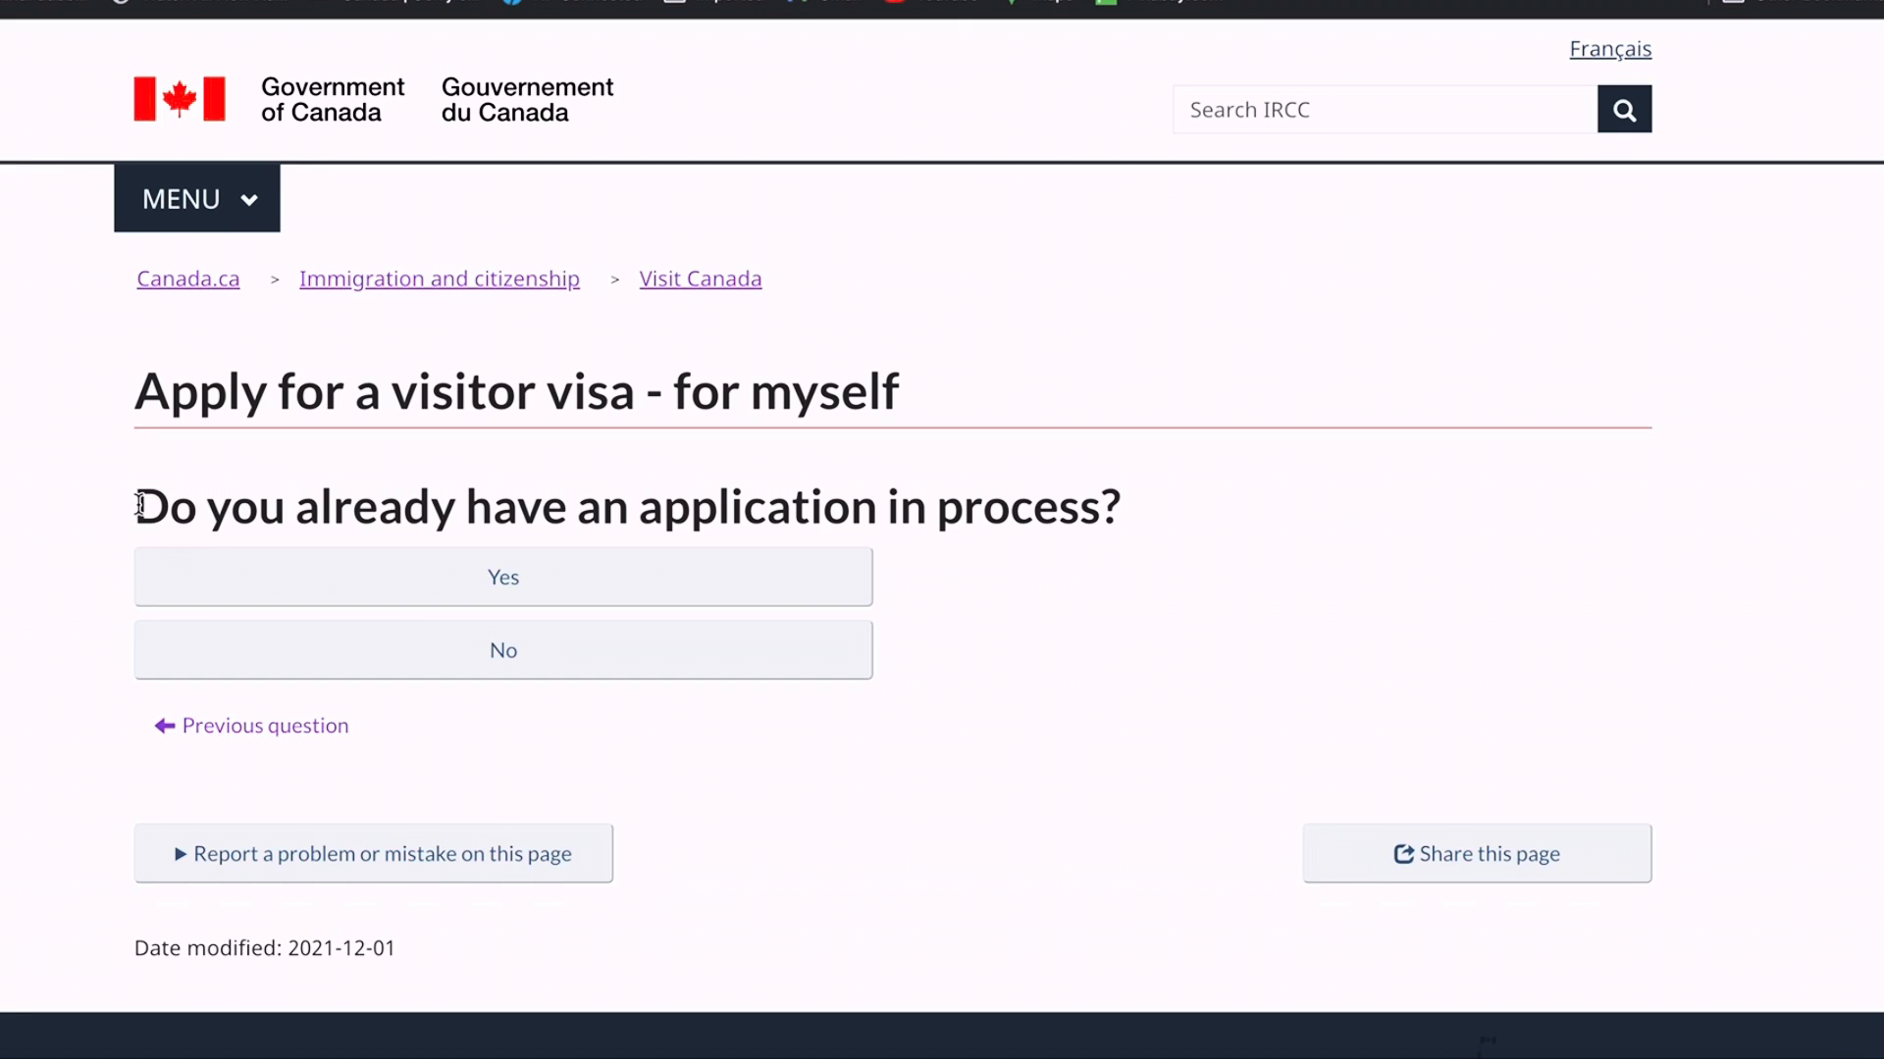
{"action": "left_click_drag", "start_coordinate": [138, 505], "coordinate": [1144, 526]}
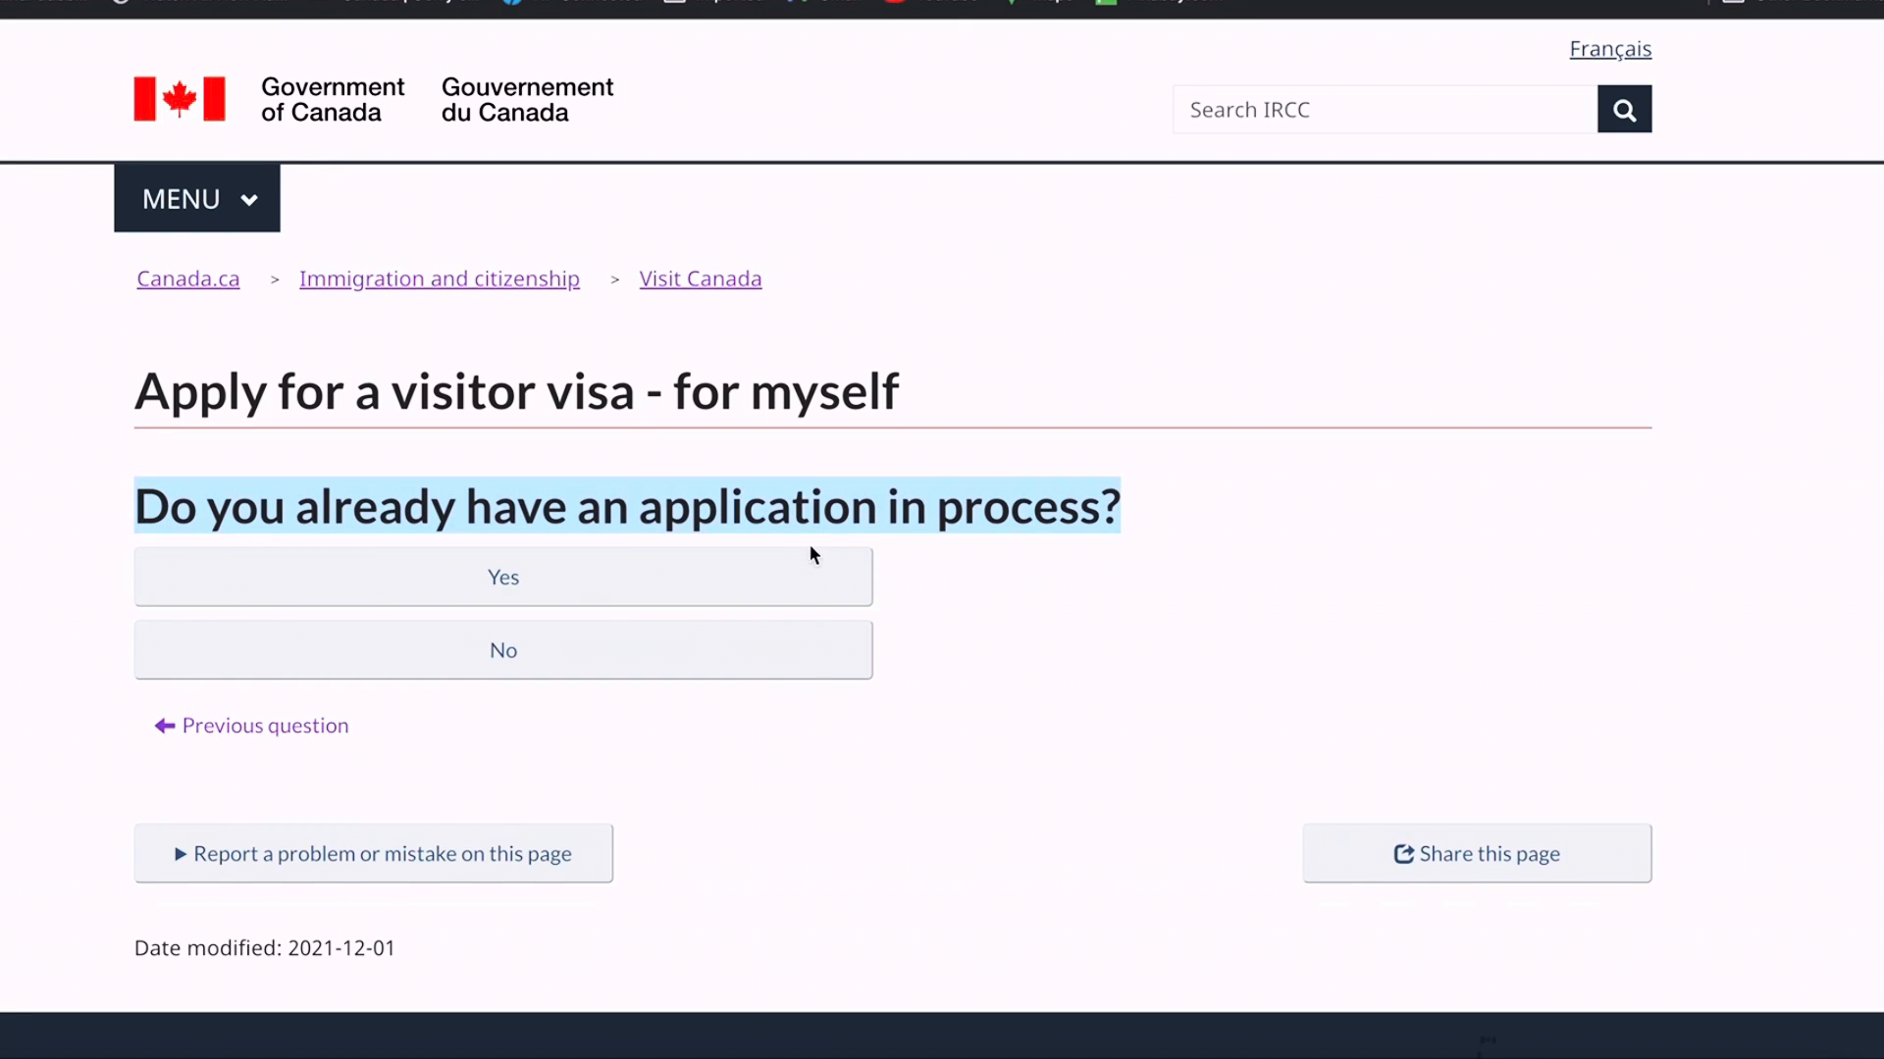
{"action": "left_click", "coordinate": [524, 650]}
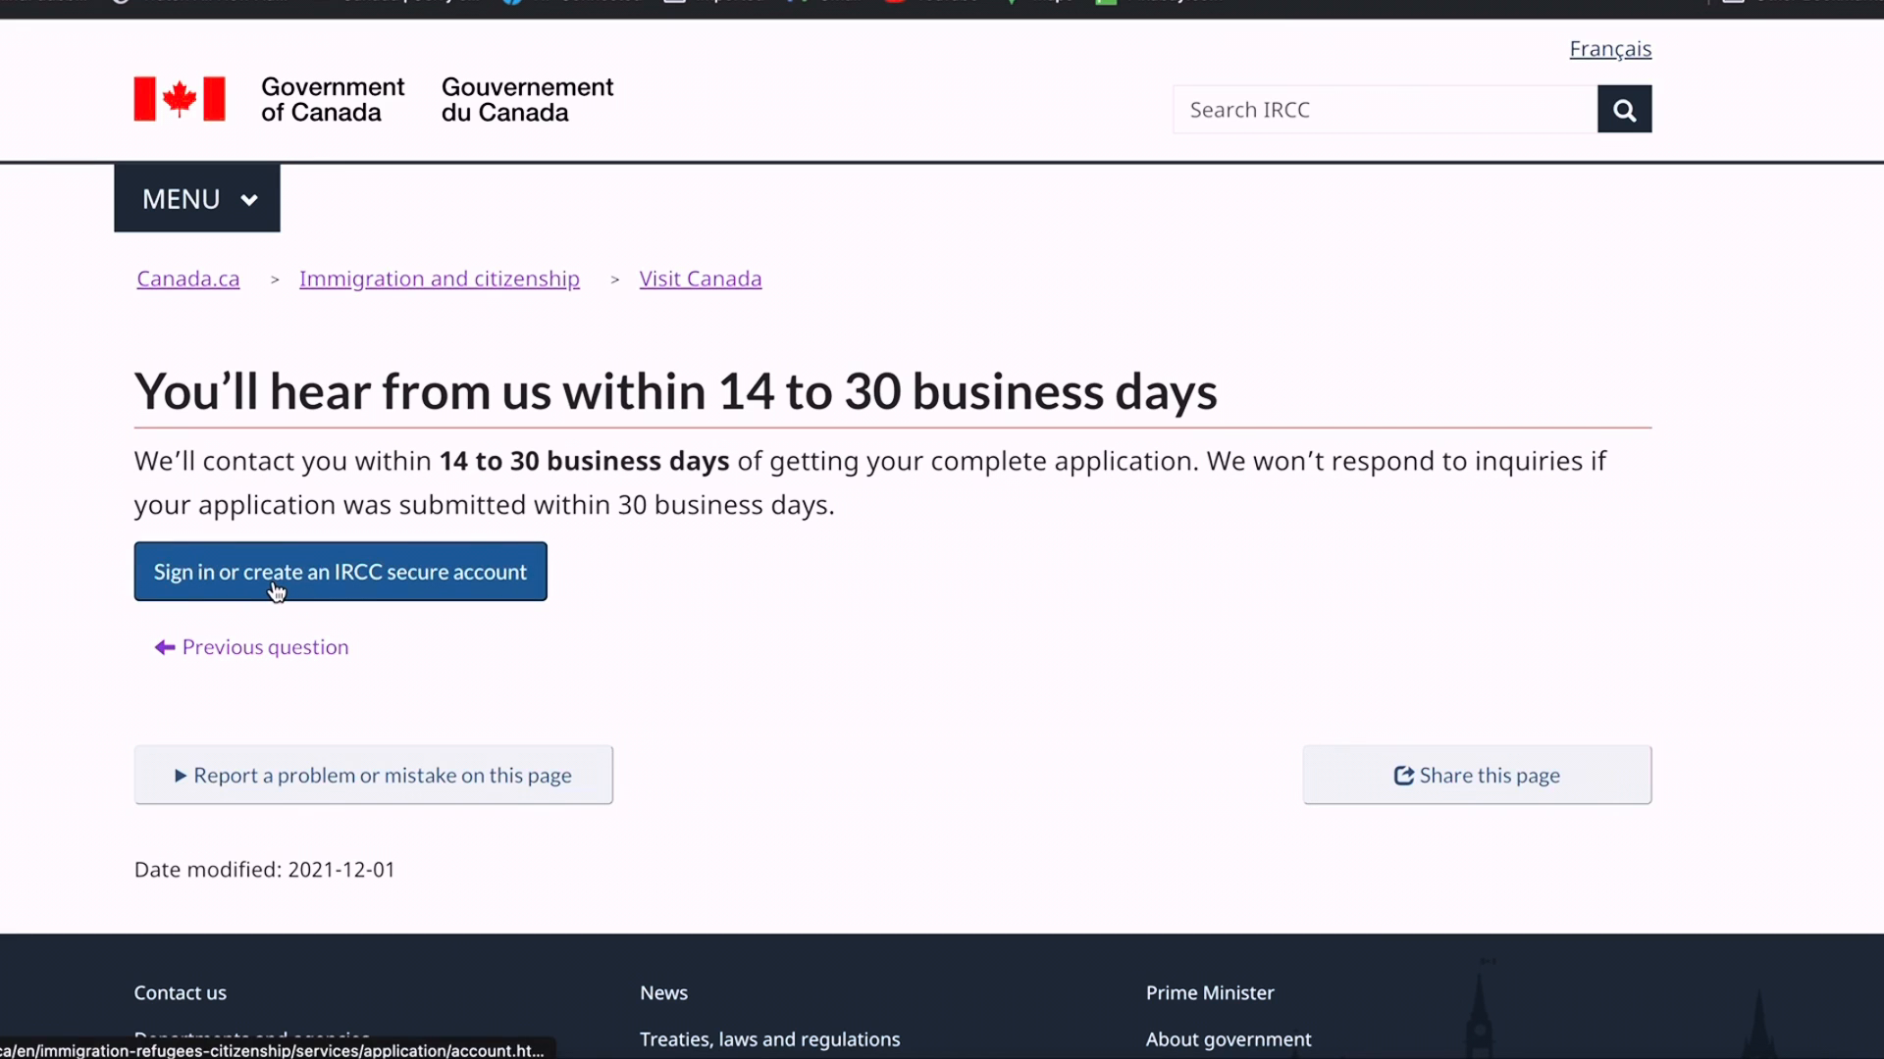
- Proceed to the IRCC secure account sign-in and choose to sign in with GCKey
{"action": "left_click", "coordinate": [419, 579]}
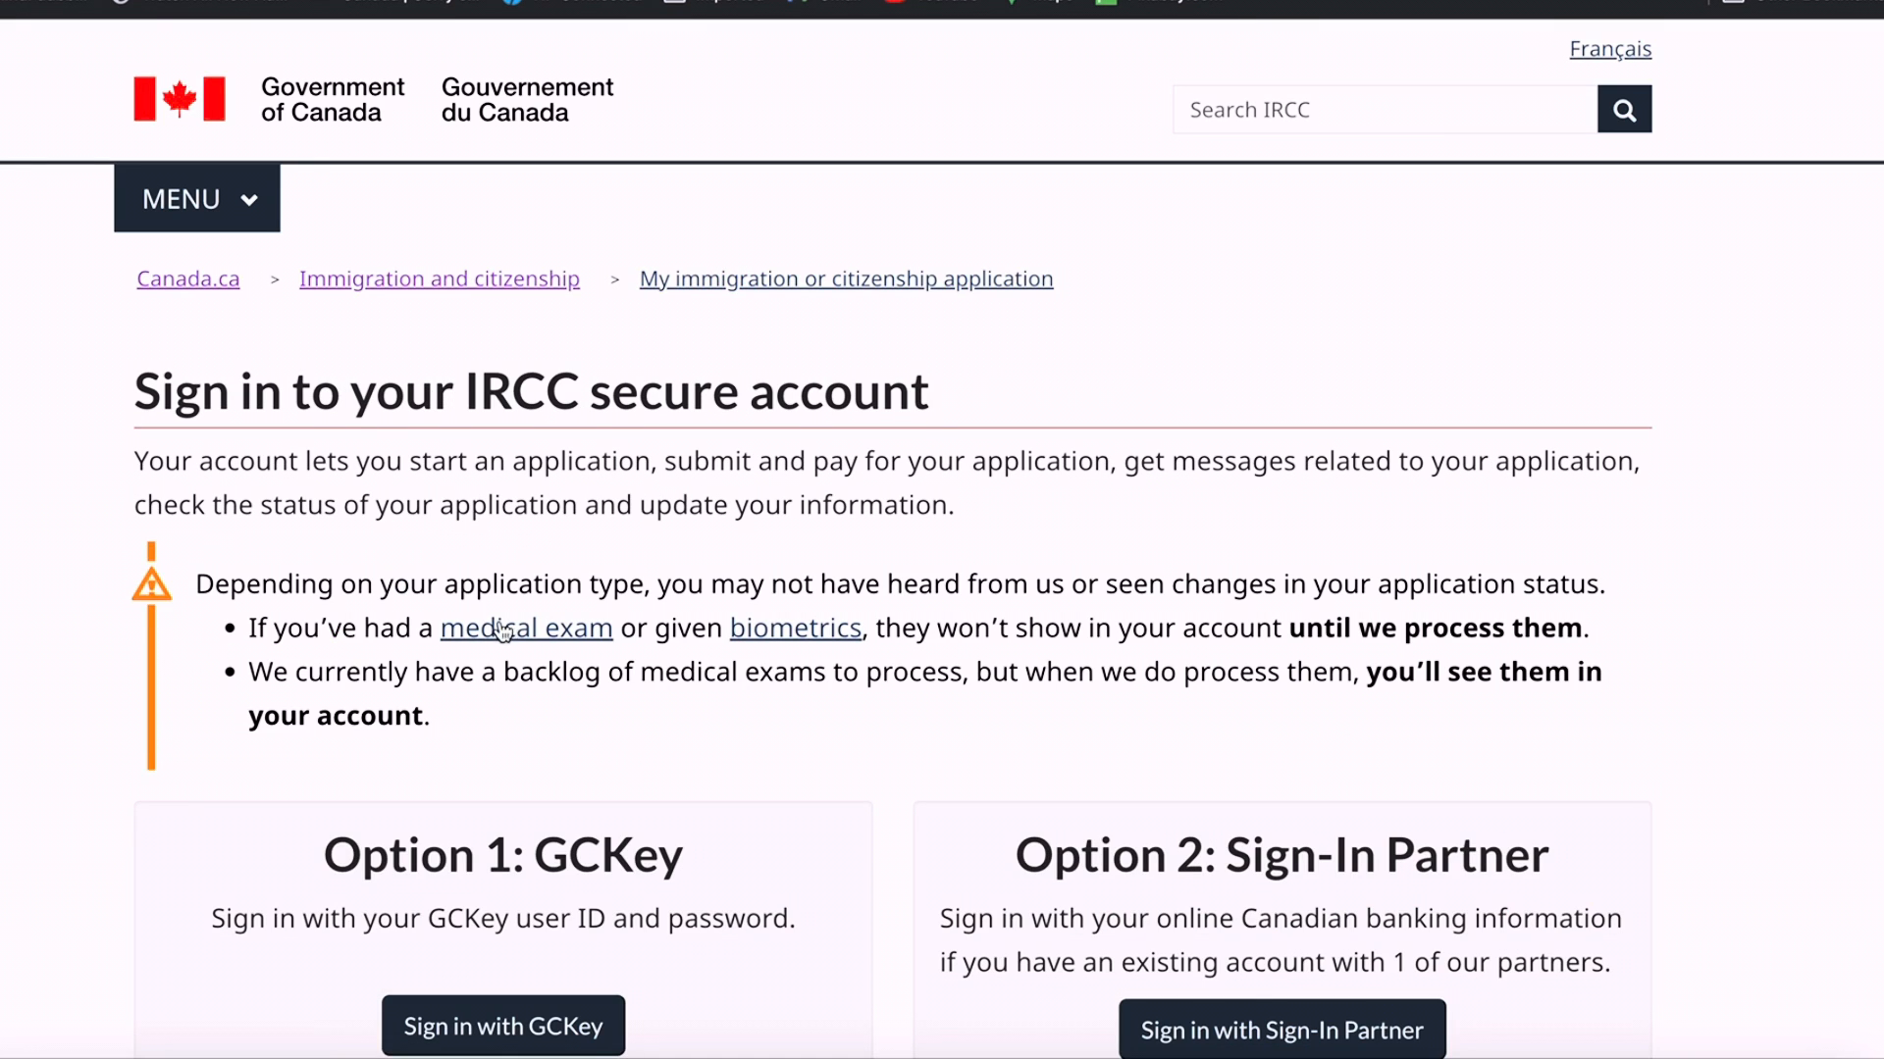
{"action": "scroll", "coordinate": [502, 630], "scroll_direction": "down", "scroll_amount": 5}
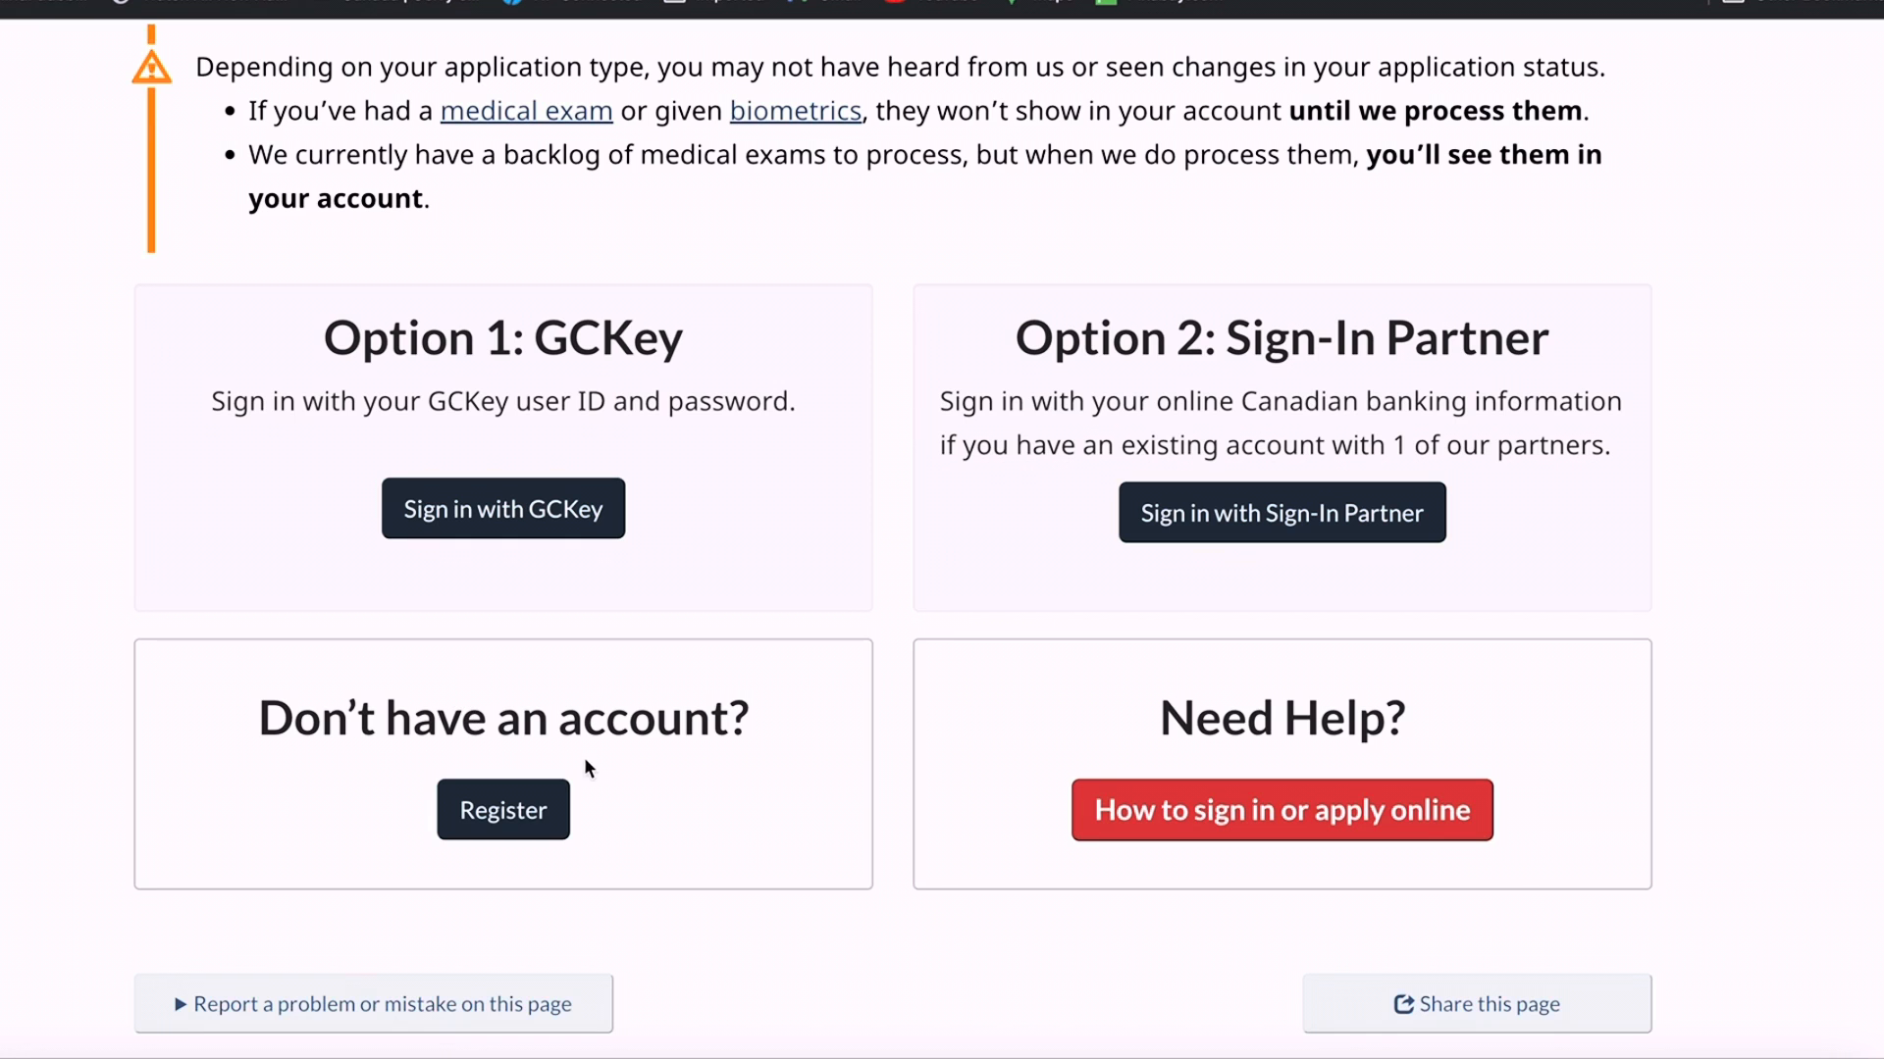
{"action": "left_click", "coordinate": [547, 518]}
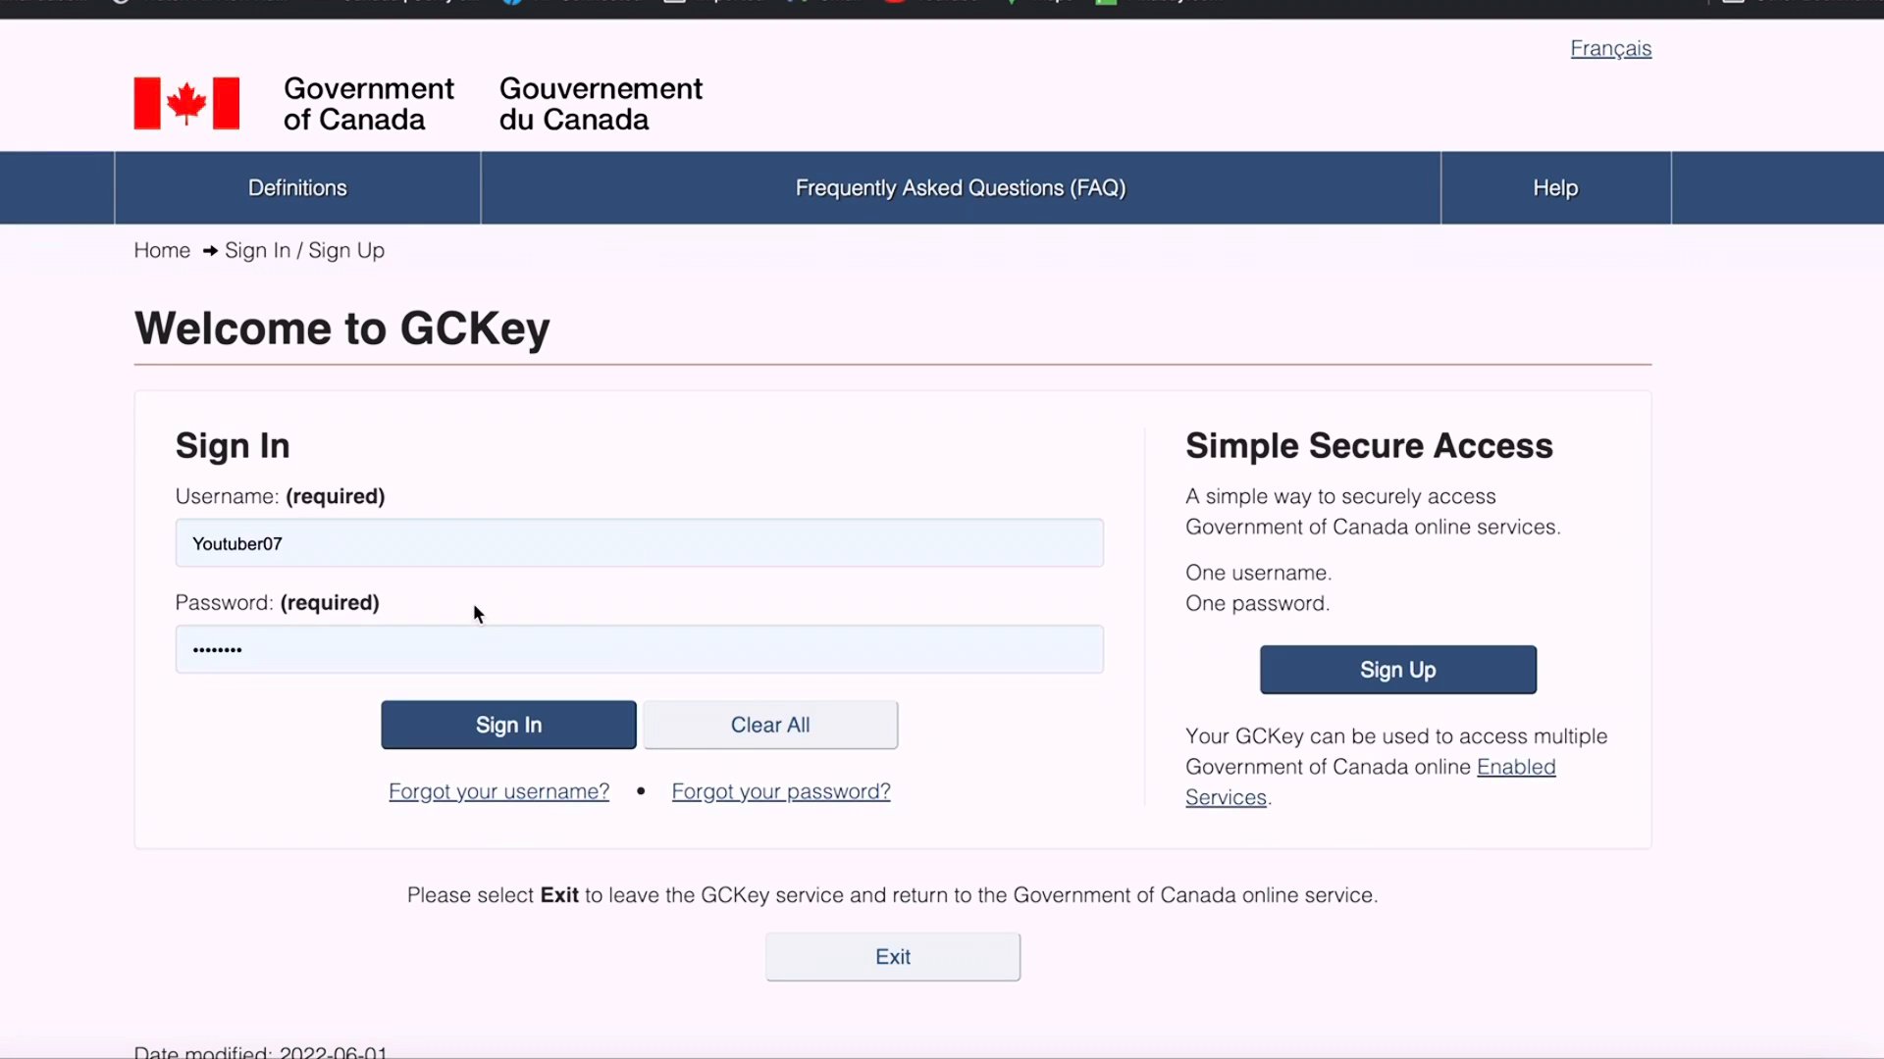
- Correct the GCKey username, enter the account password, sign in and continue to the account
{"action": "left_click", "coordinate": [306, 543]}
{"action": "key", "text": "BackSpace"}
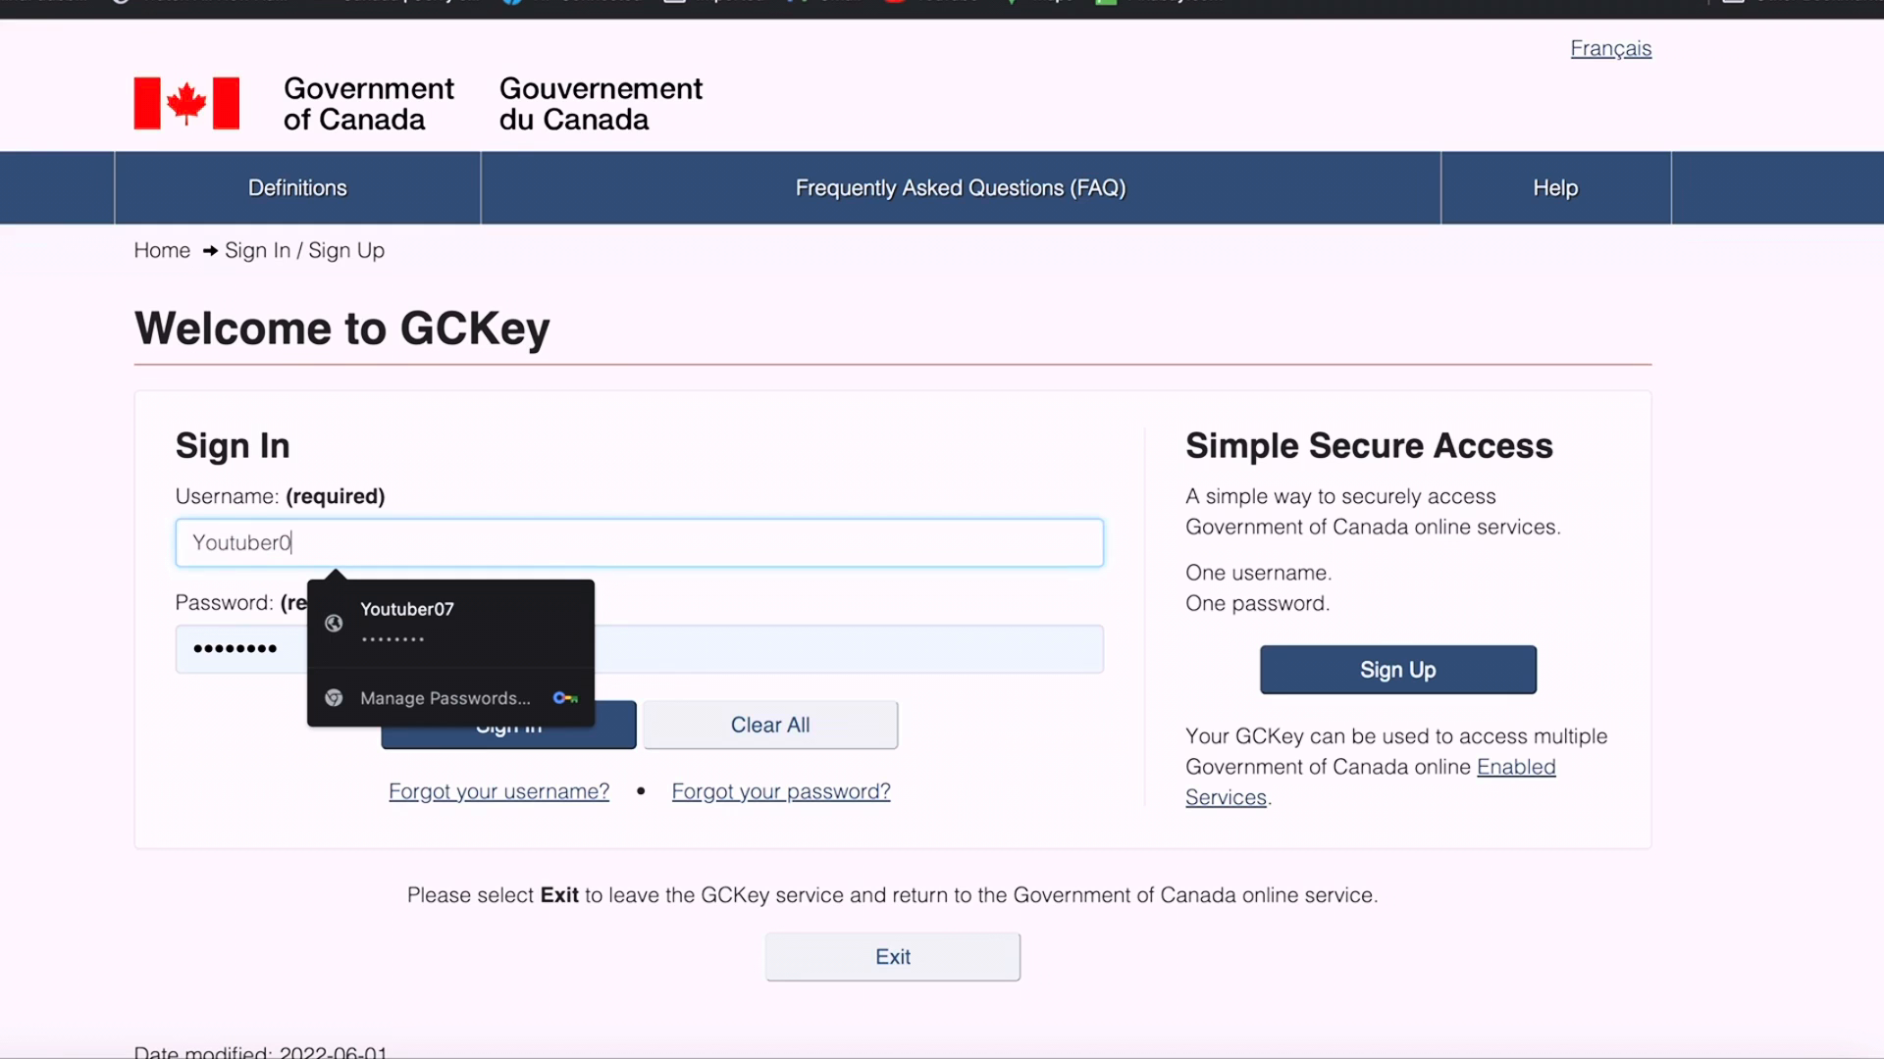
{"action": "type", "text": "07"}
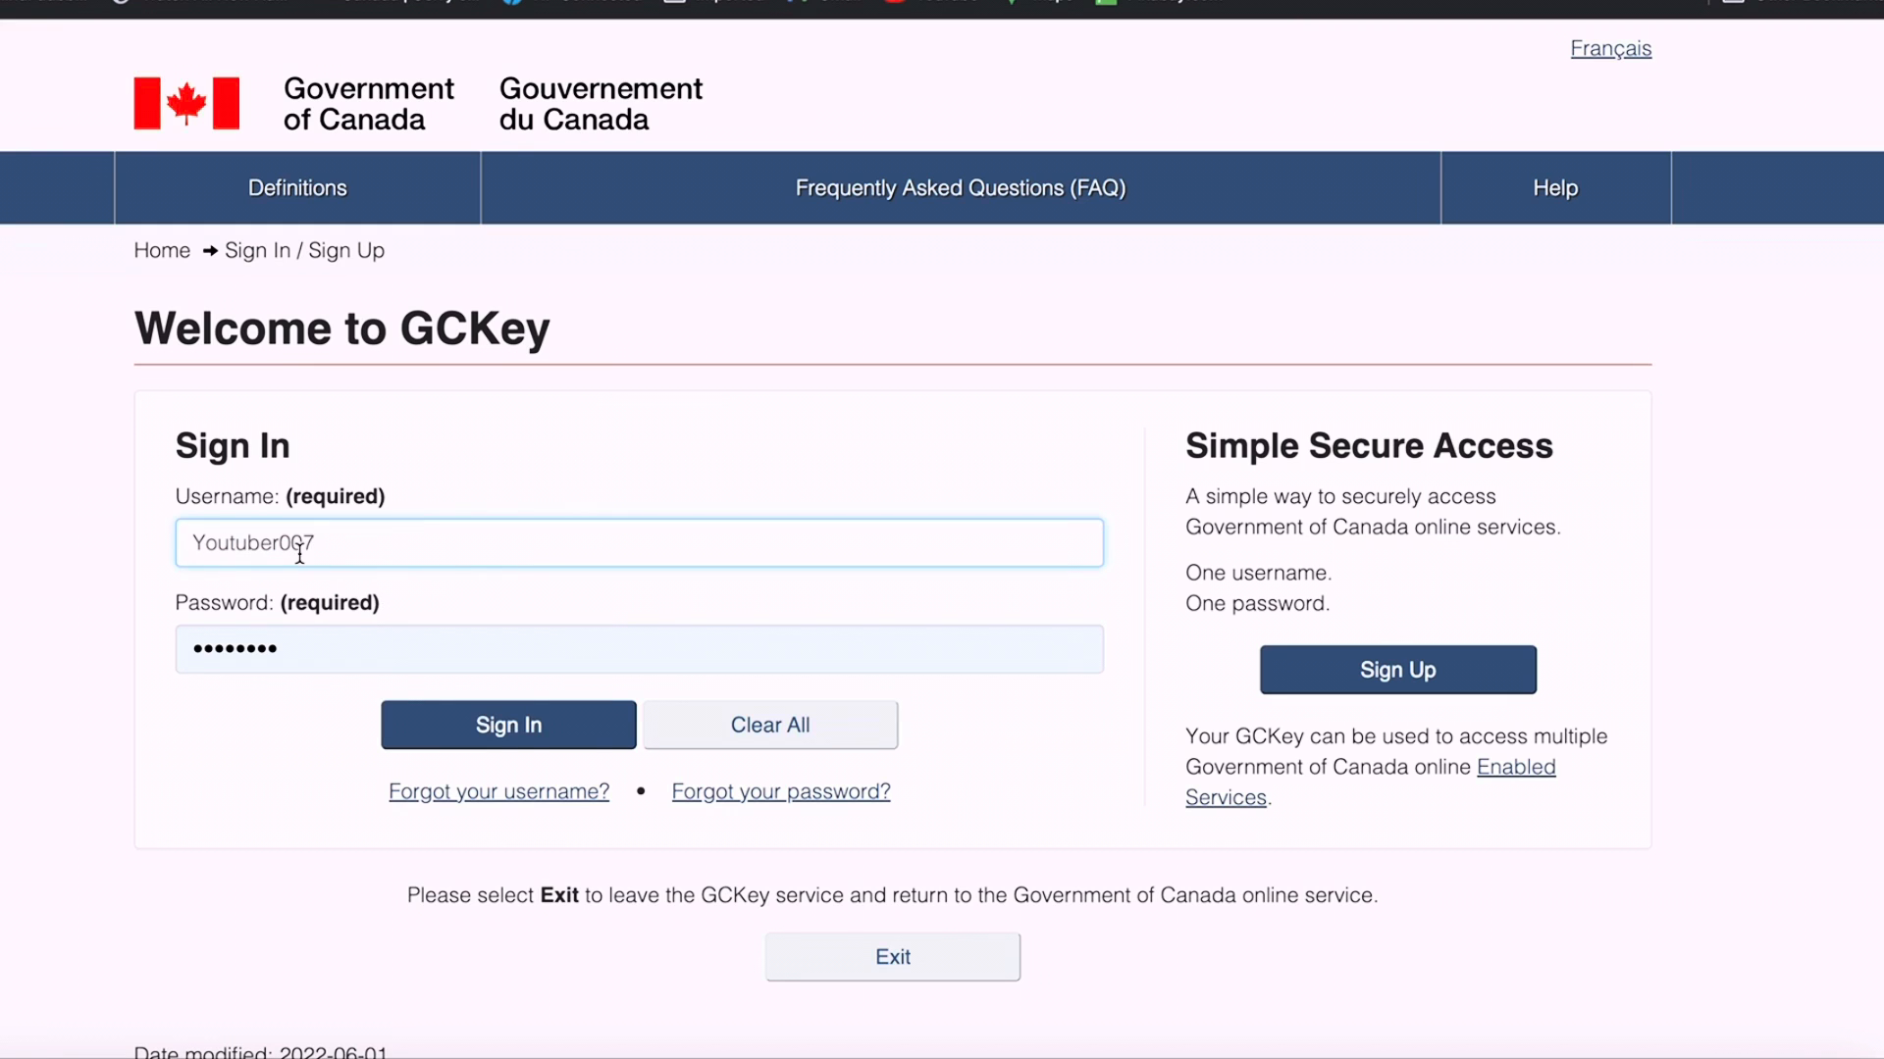
{"action": "left_click_drag", "start_coordinate": [289, 652], "coordinate": [86, 627]}
{"action": "type", "text": "•••"}
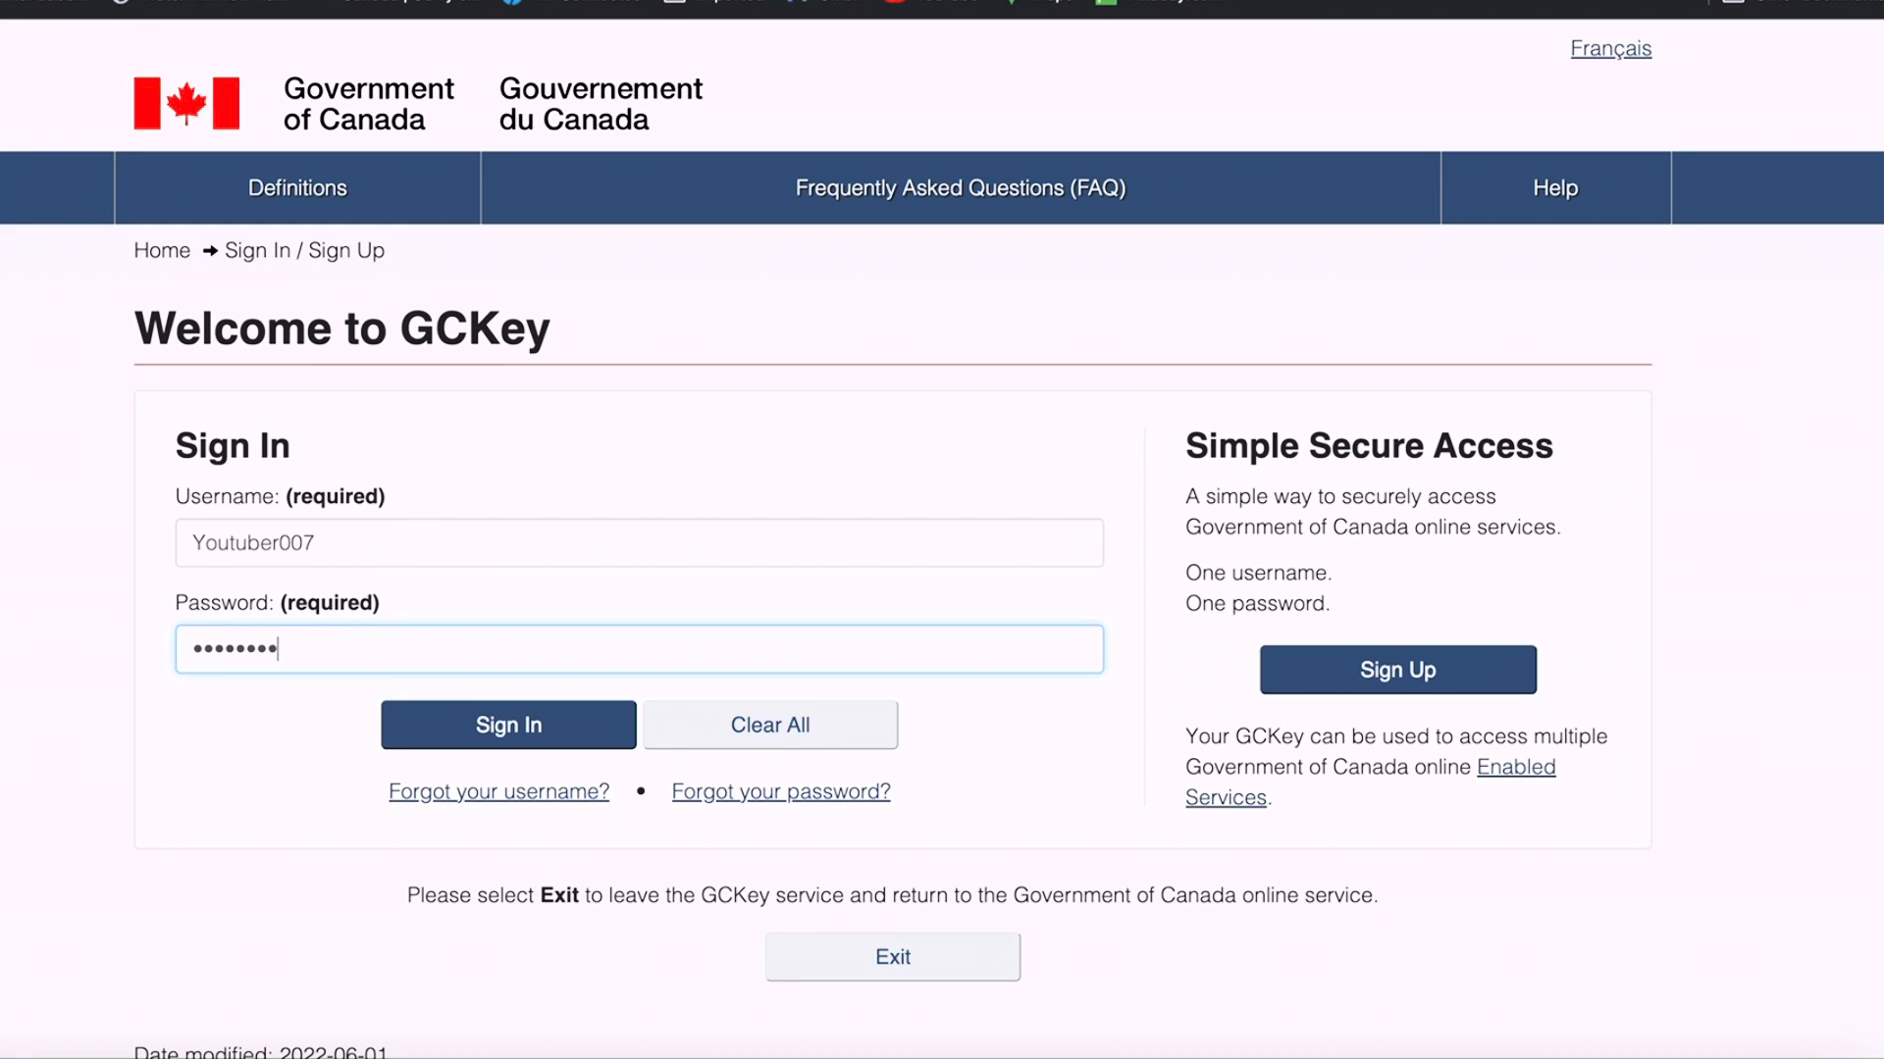
{"action": "left_click", "coordinate": [429, 724]}
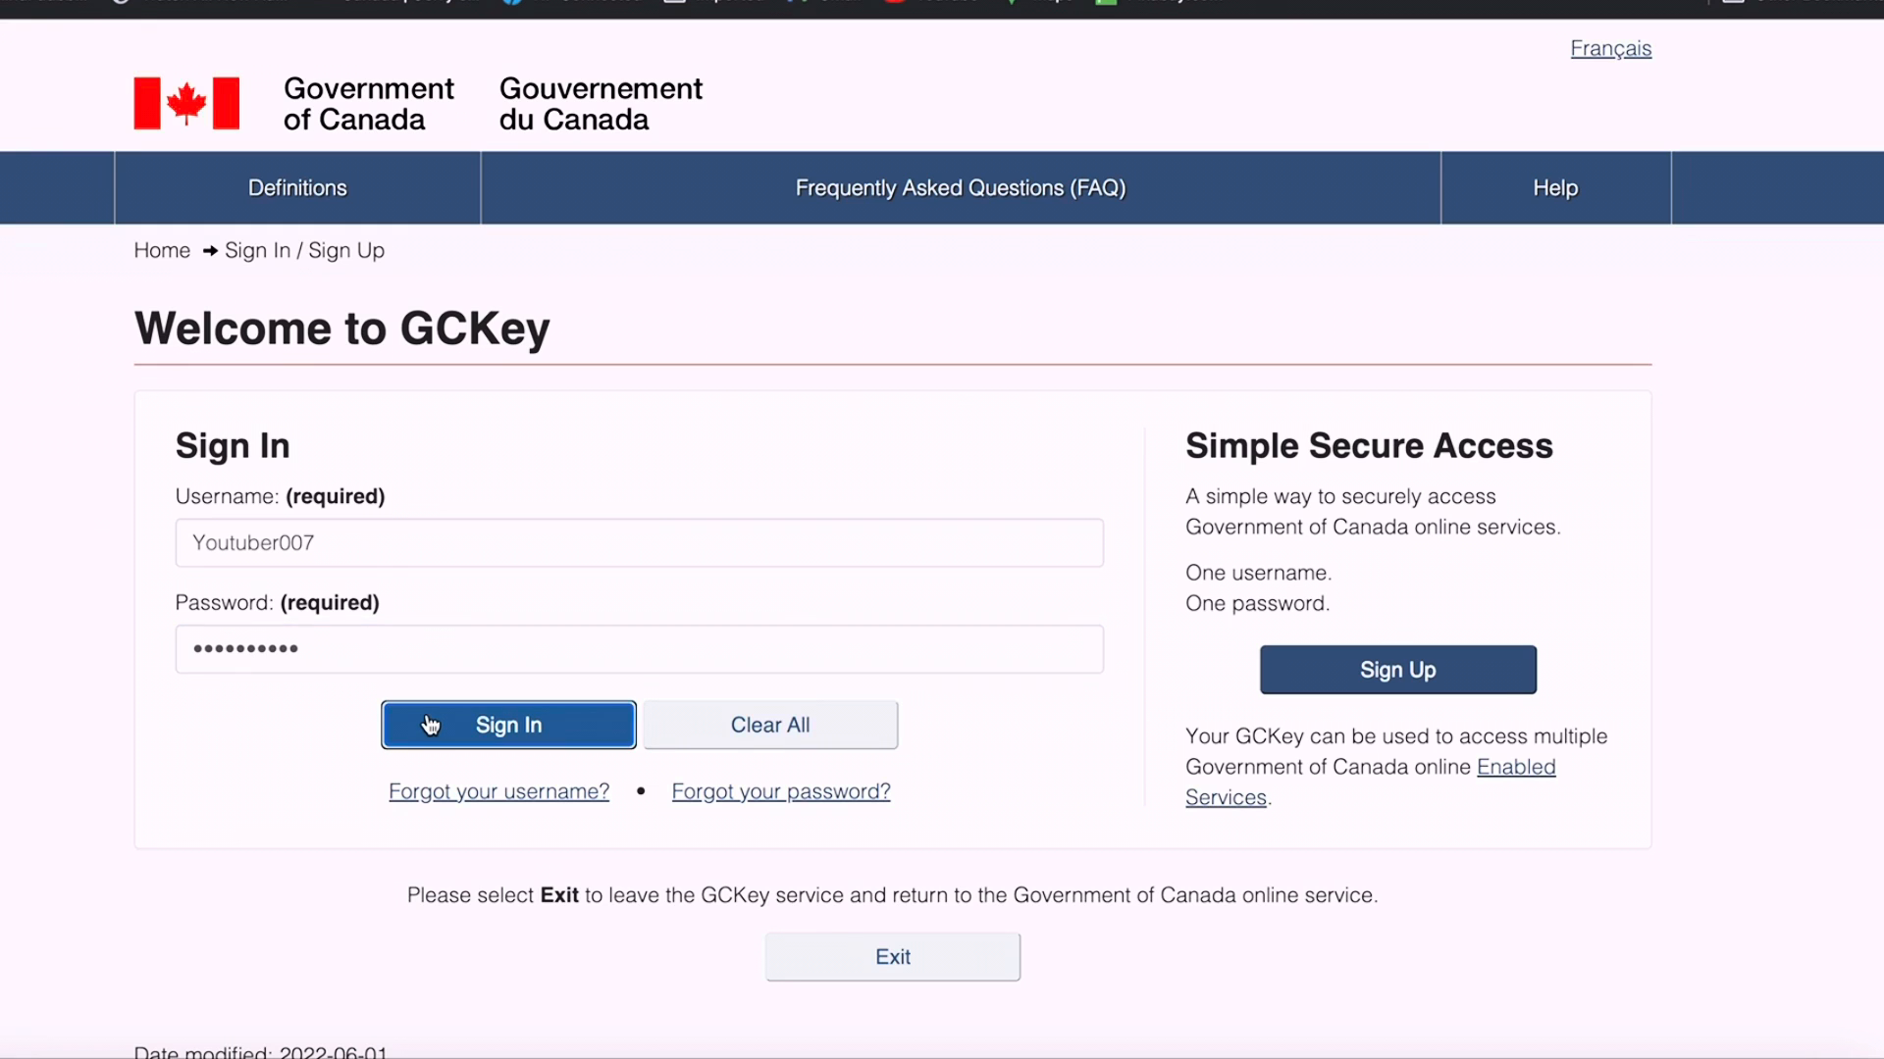
{"action": "left_click", "coordinate": [670, 665]}
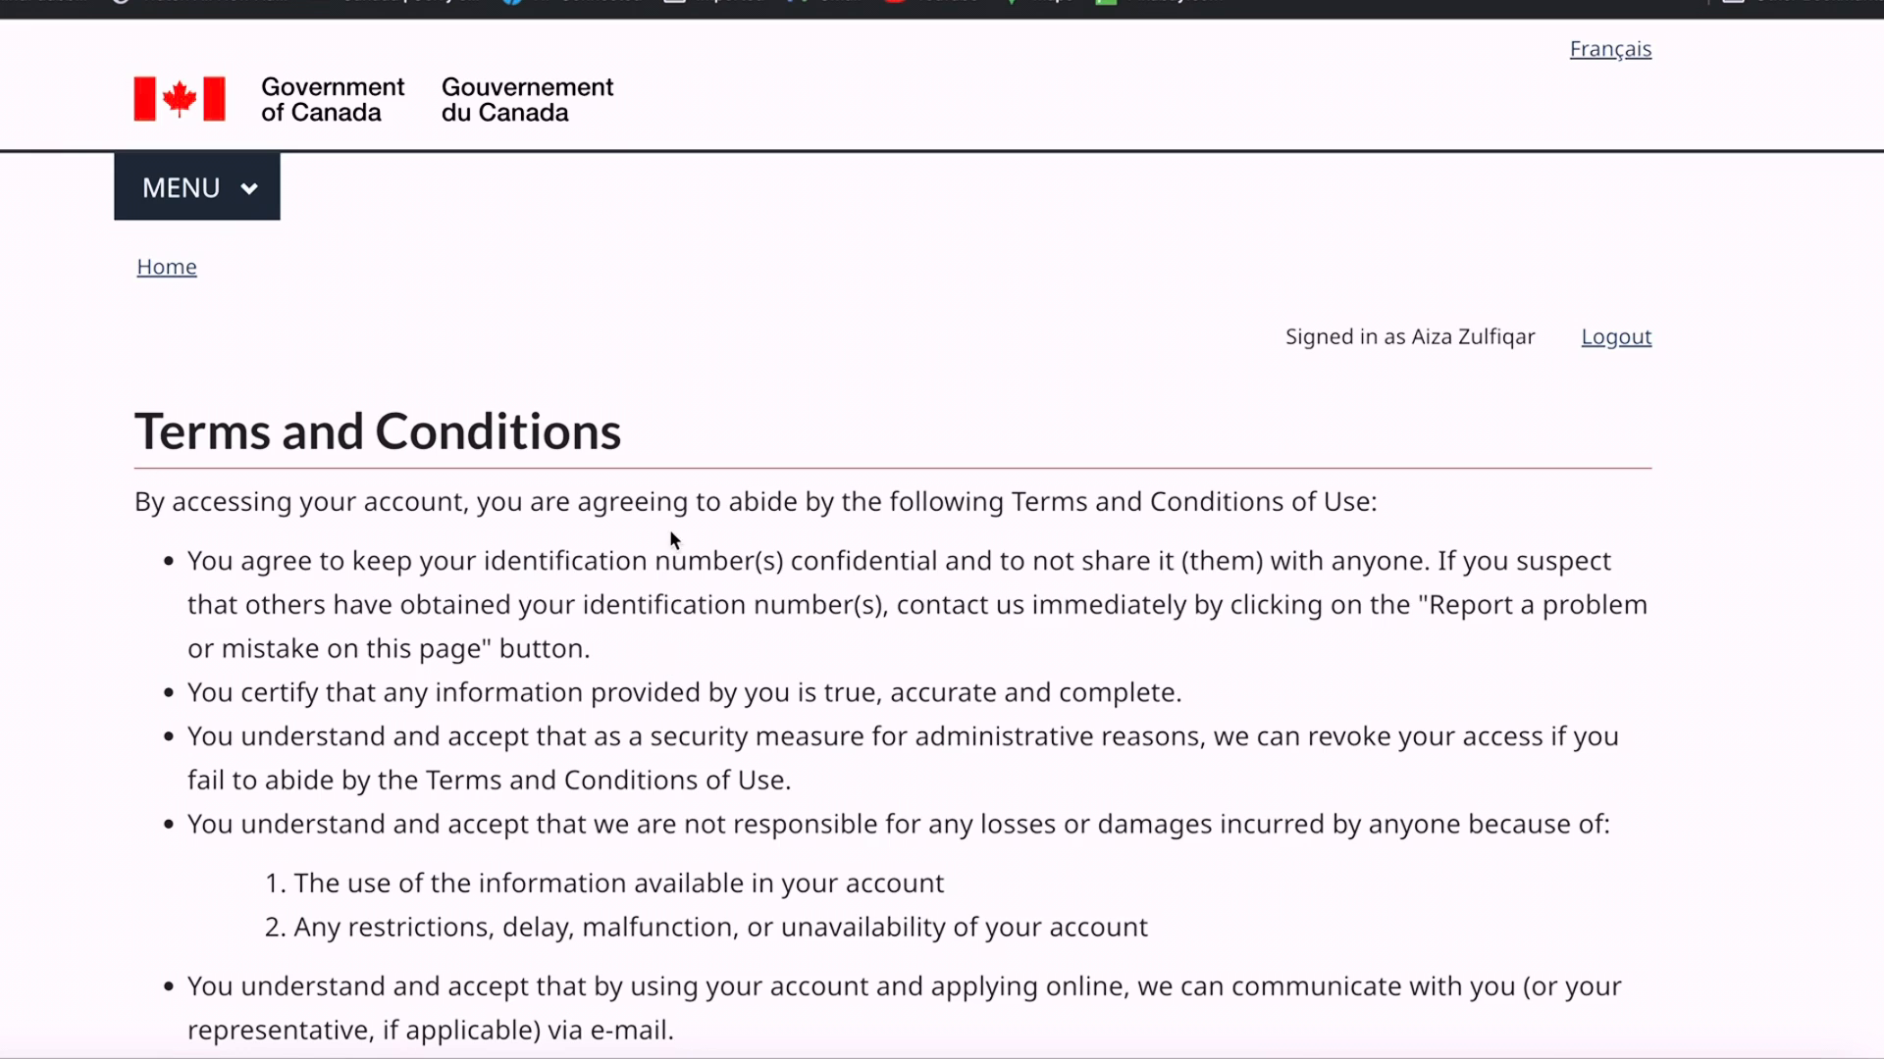
- Accept the account's Terms and Conditions, enter the answer to the secret identity validation question and continue
{"action": "scroll", "coordinate": [667, 533], "scroll_direction": "down", "scroll_amount": 7}
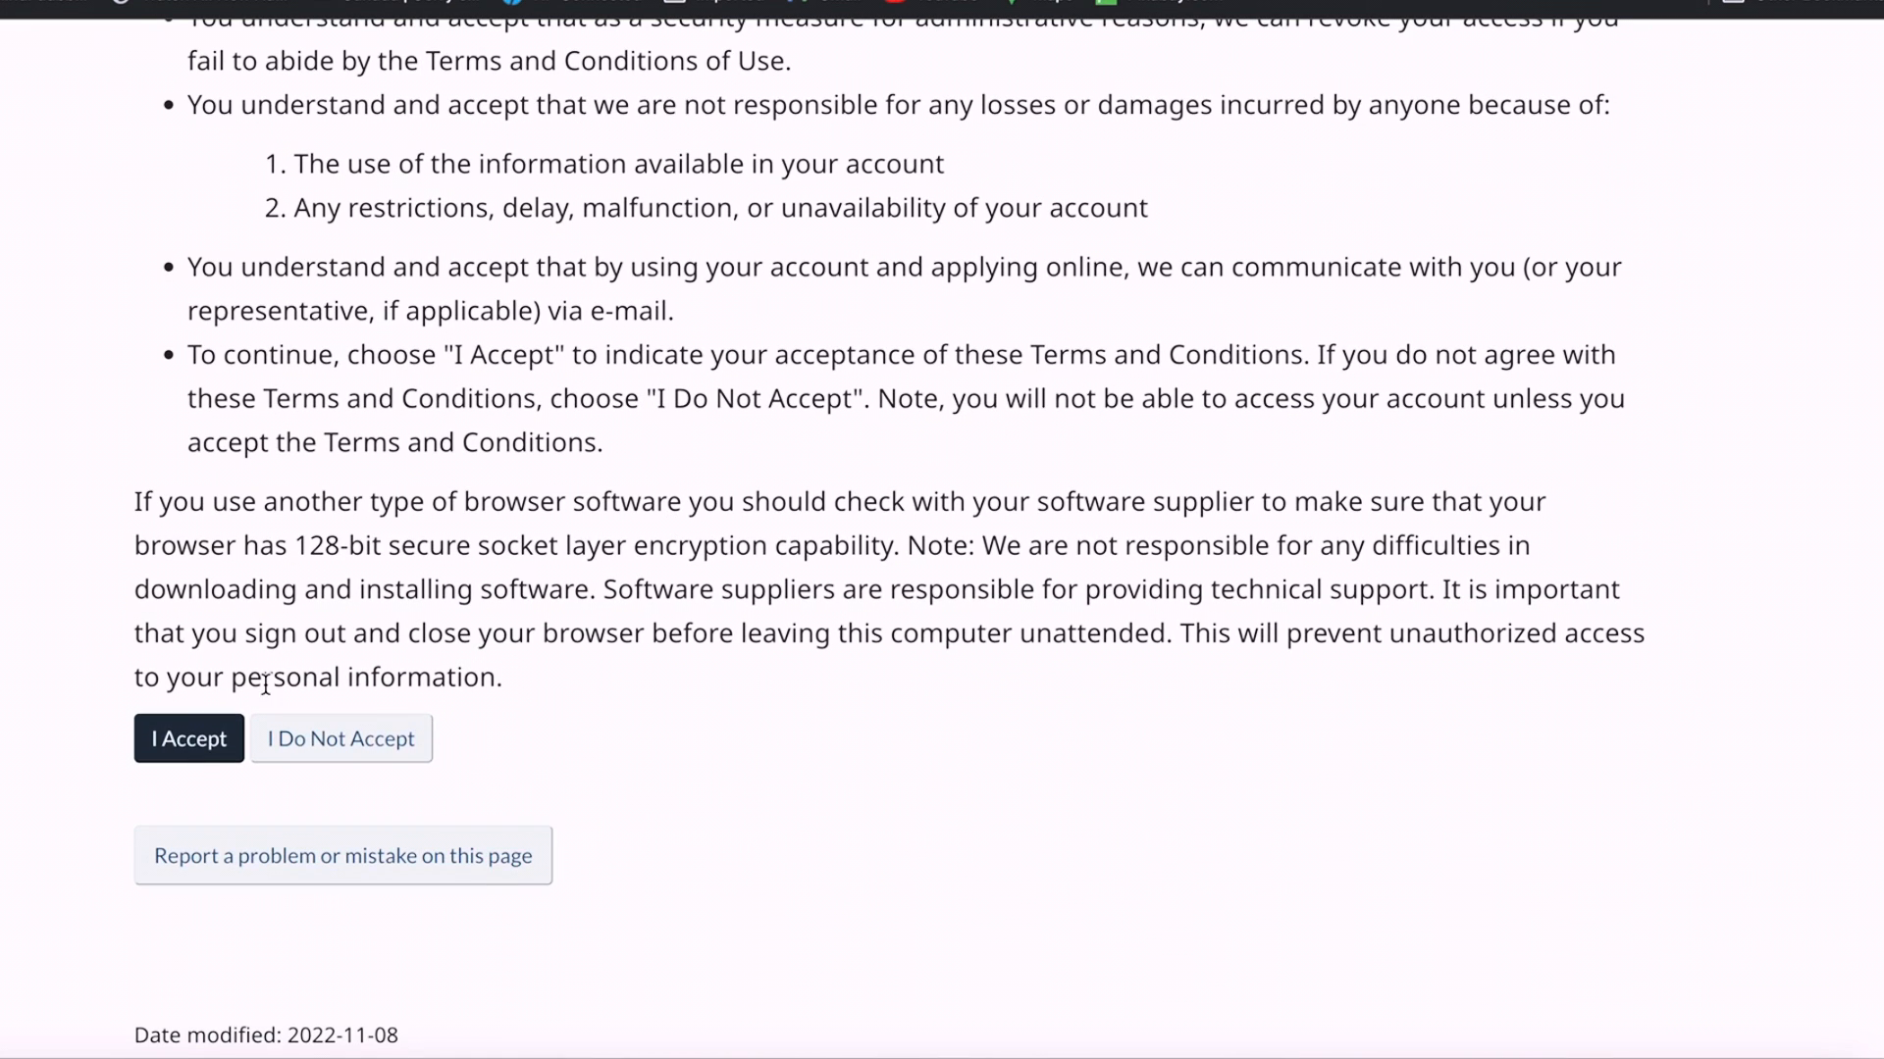
{"action": "left_click", "coordinate": [183, 745]}
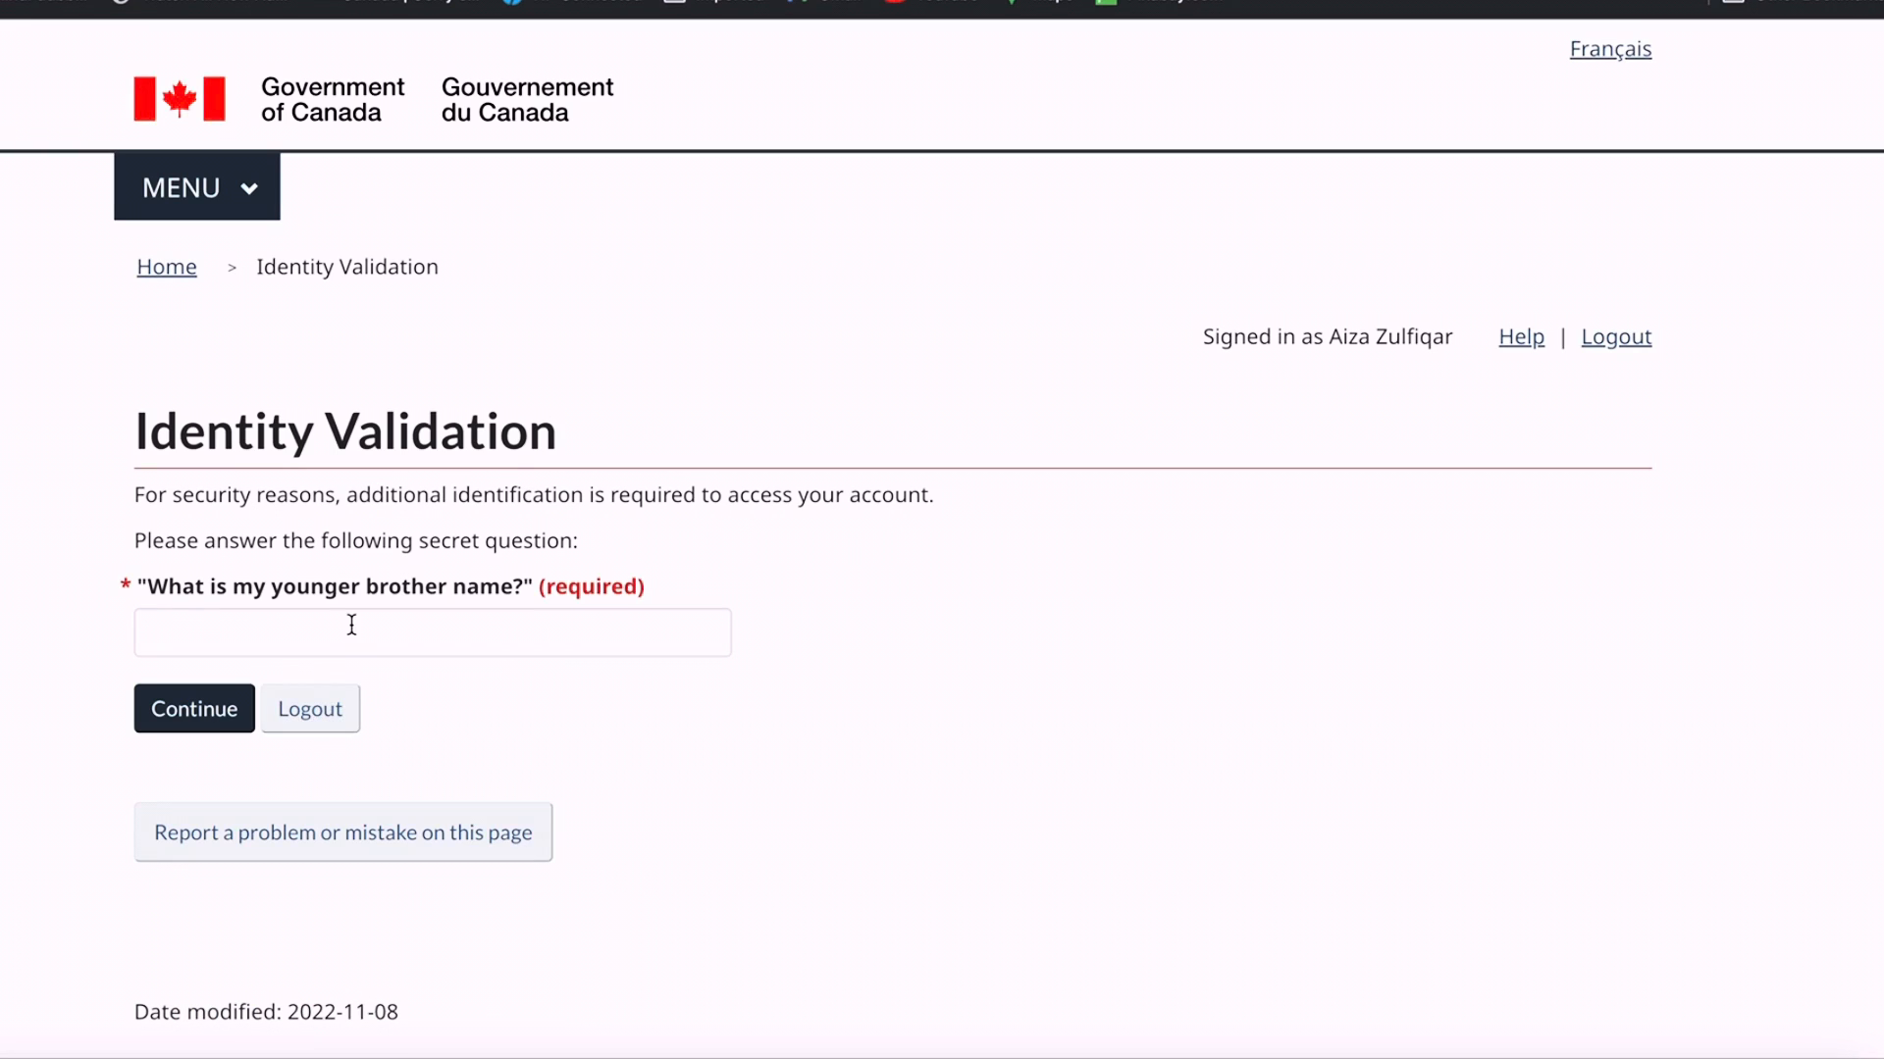
{"action": "left_click", "coordinate": [390, 631]}
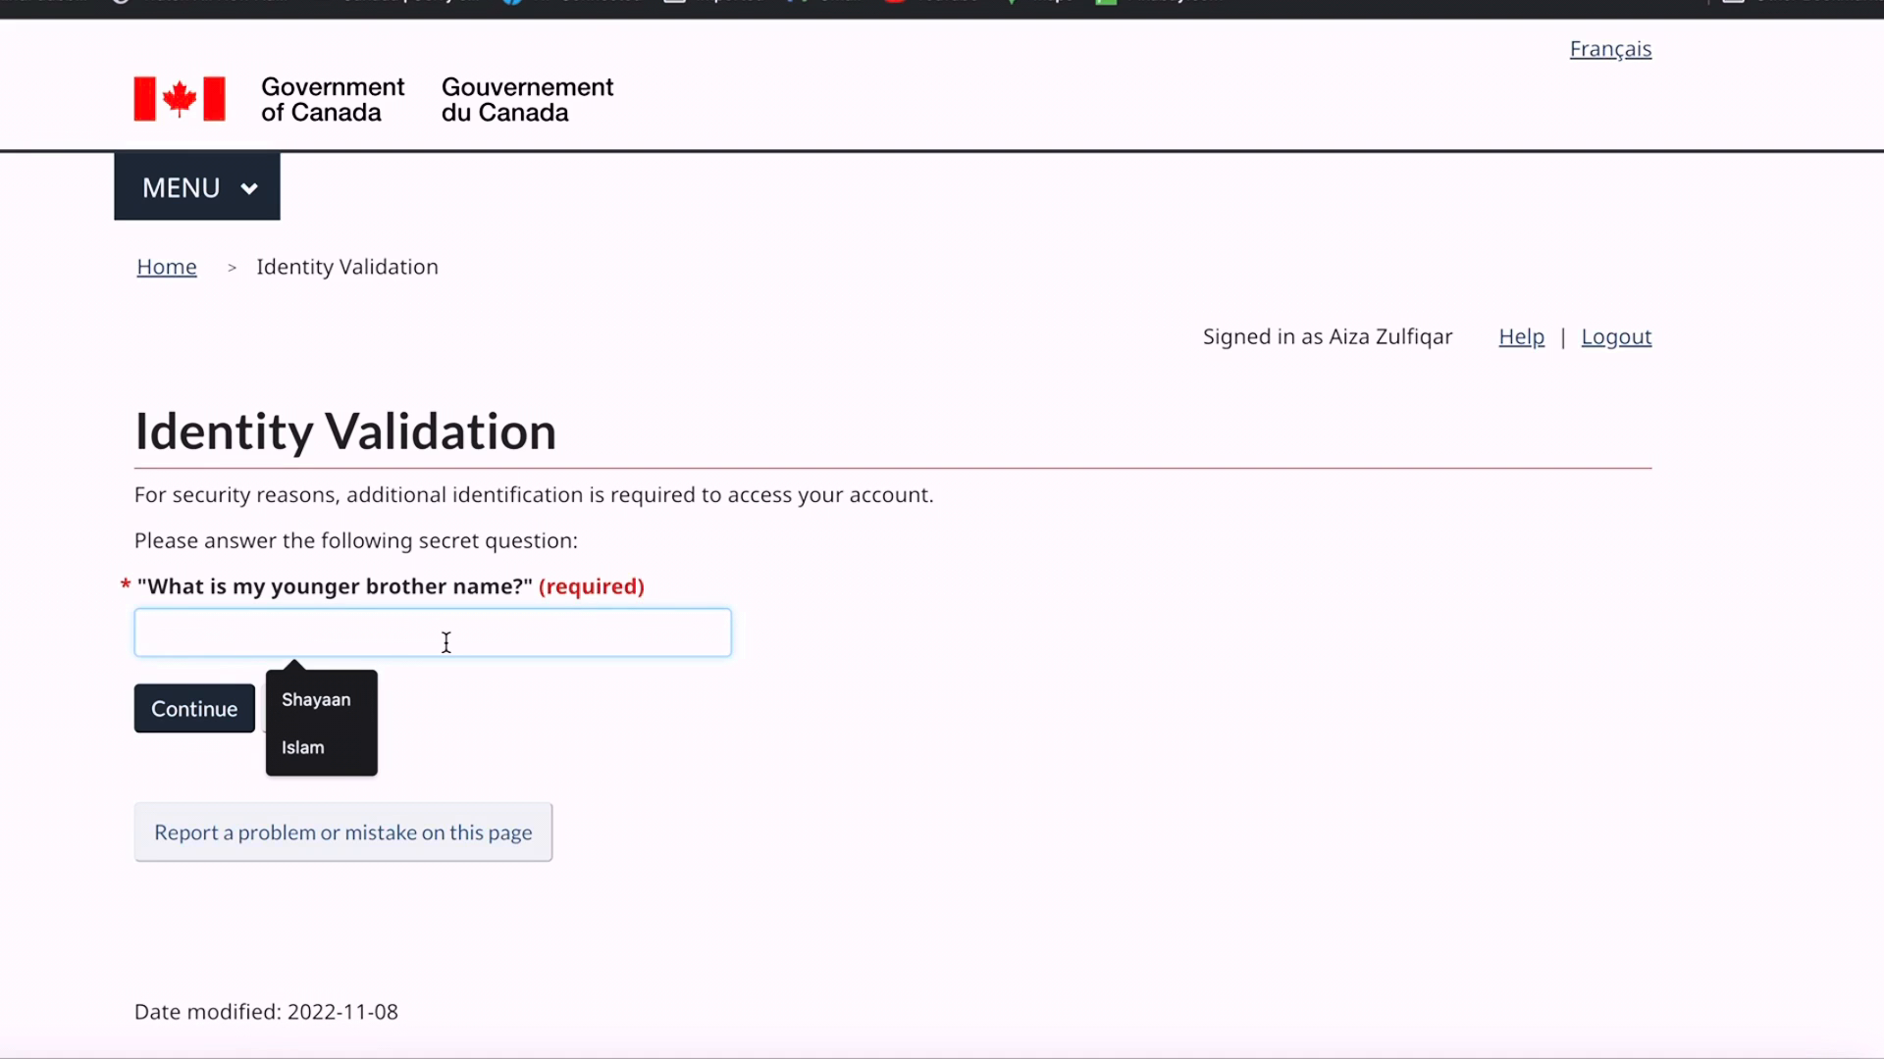
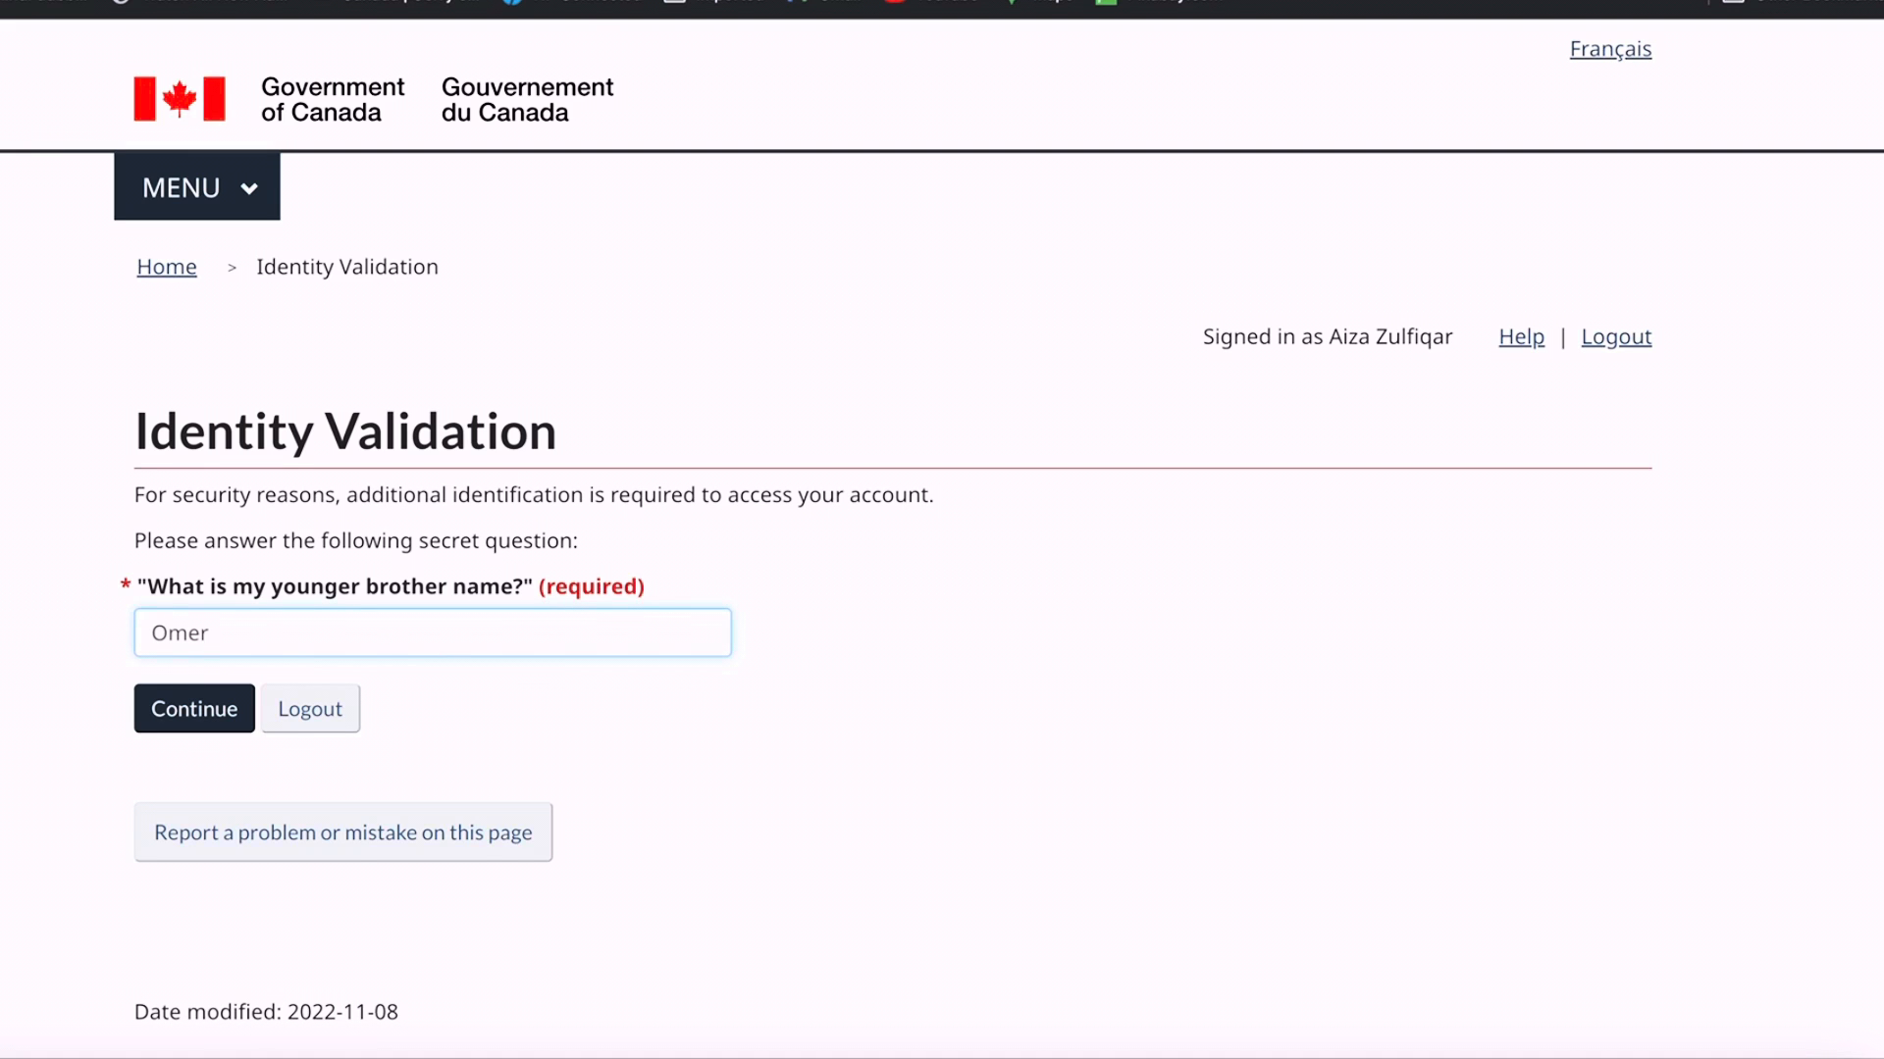
{"action": "left_click", "coordinate": [186, 713]}
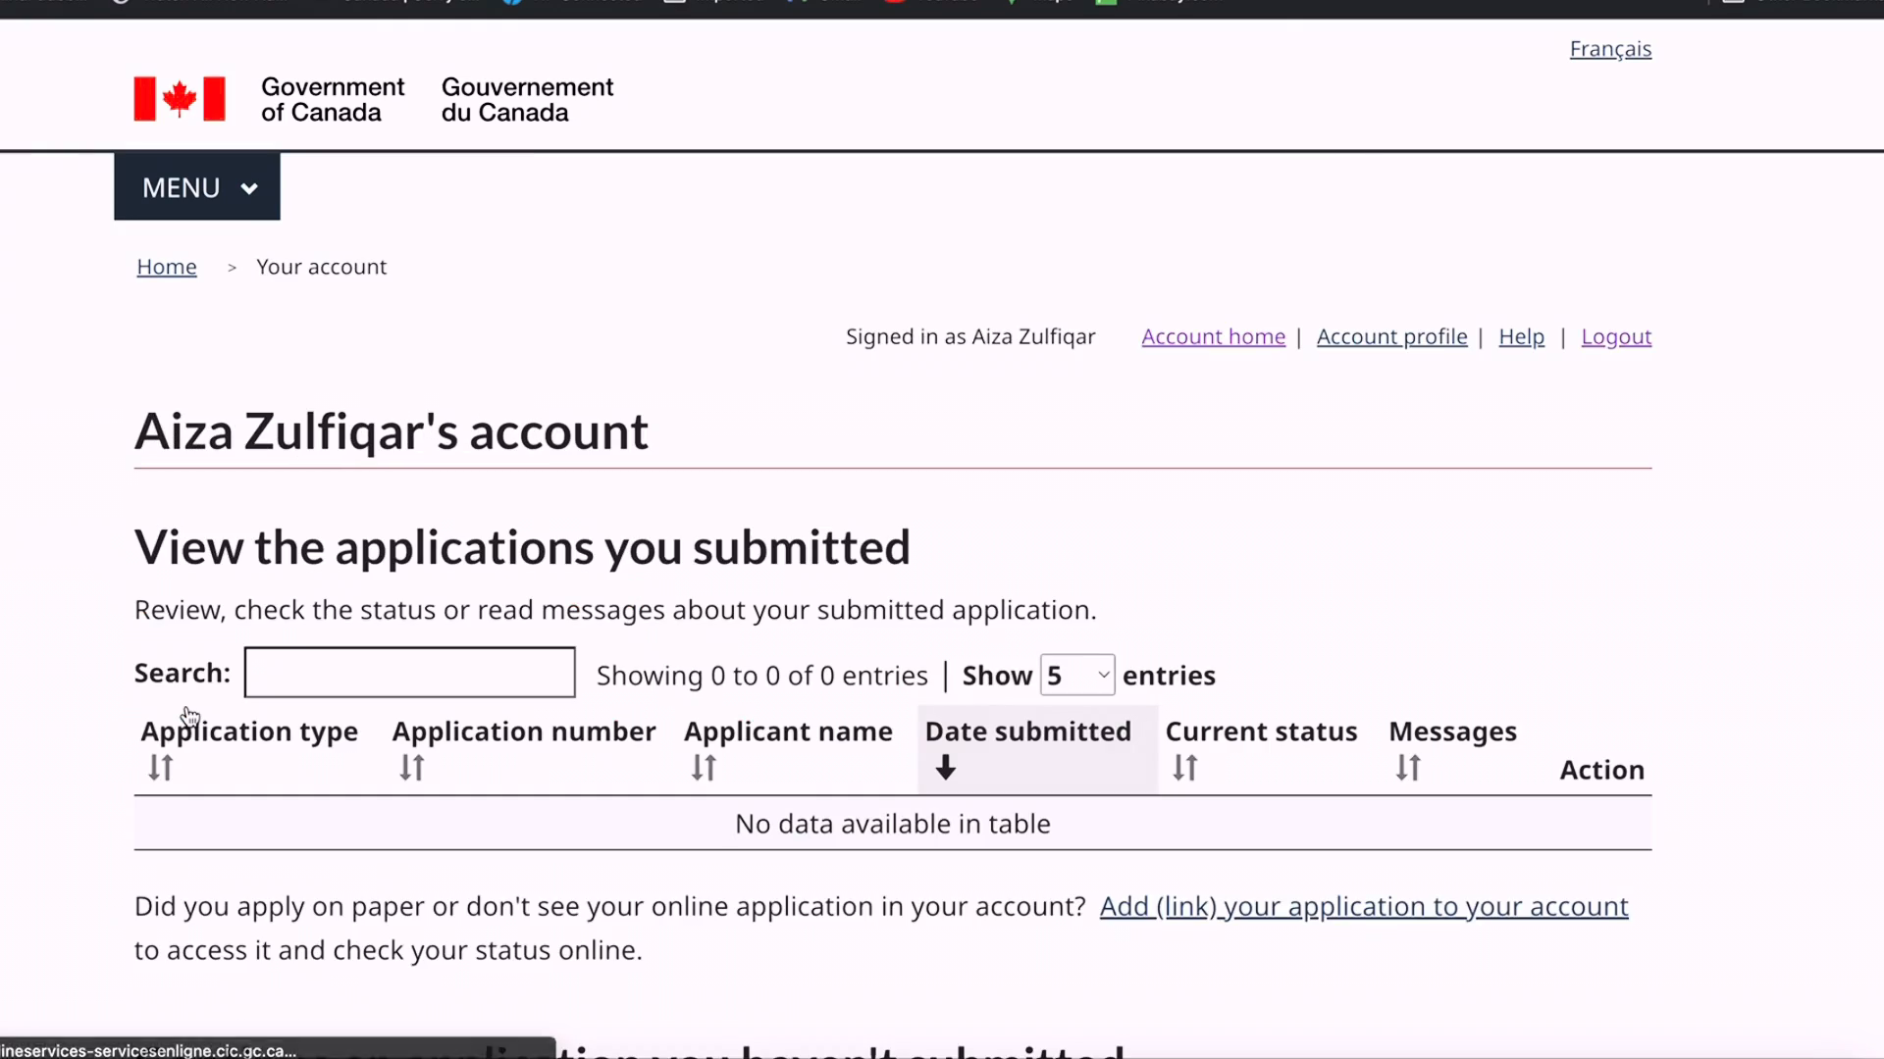
- Examine the account page's submitted applications, unsubmitted applications and the options for starting an application
{"action": "scroll", "coordinate": [451, 672], "scroll_direction": "down", "scroll_amount": 8}
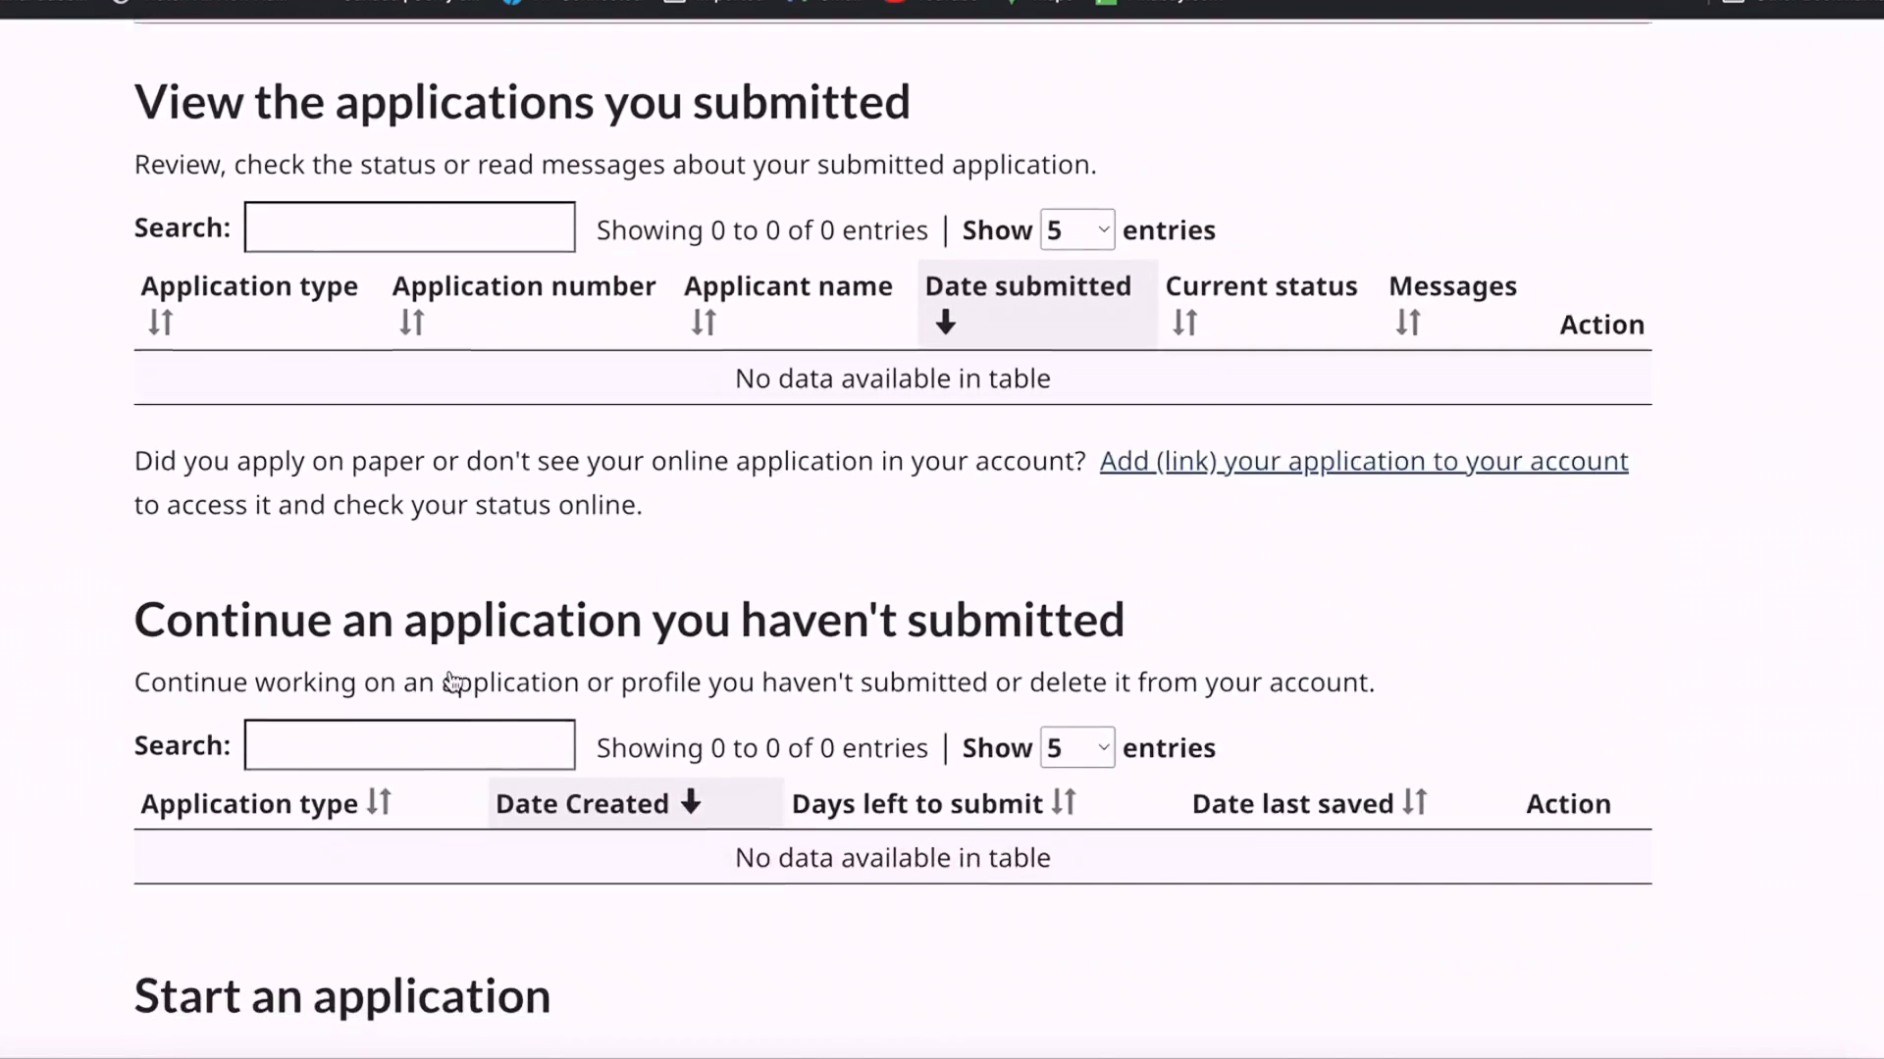
{"action": "scroll", "coordinate": [451, 672], "scroll_direction": "down", "scroll_amount": 5}
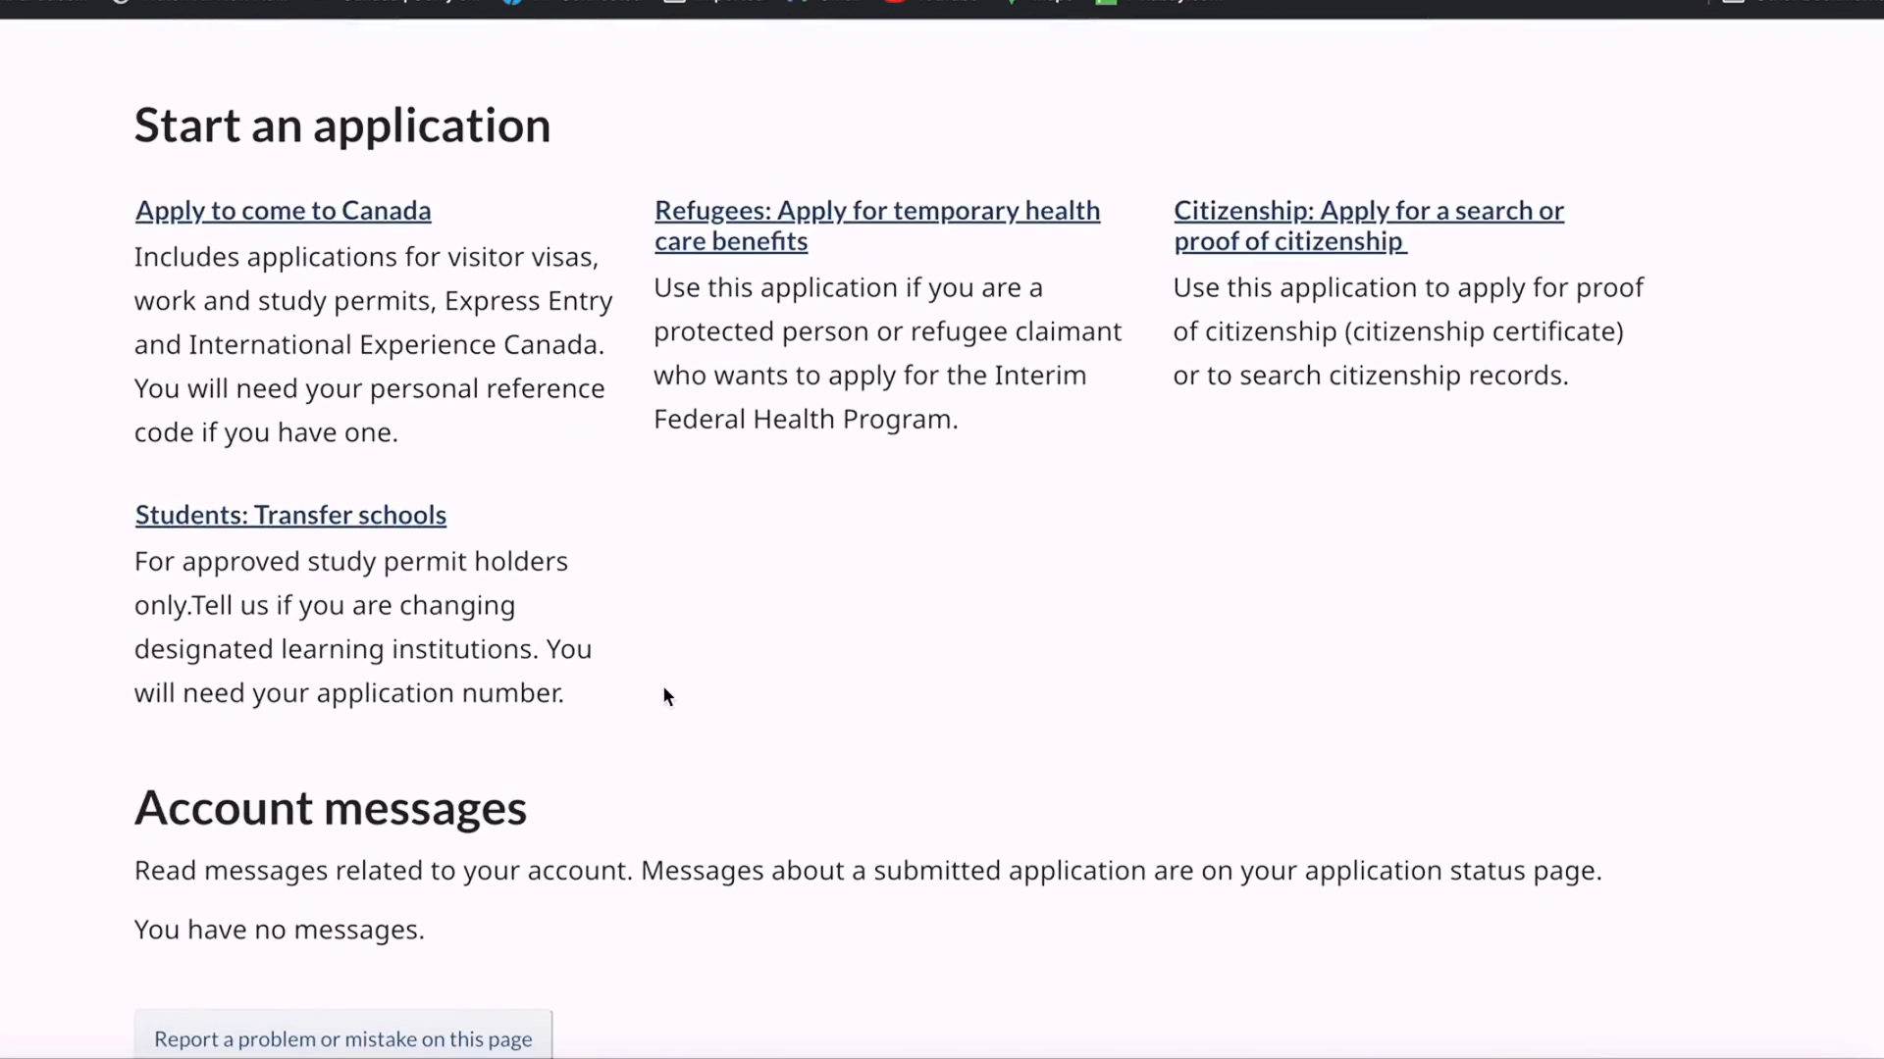
{"action": "scroll", "coordinate": [664, 695], "scroll_direction": "up", "scroll_amount": 5}
{"action": "scroll", "coordinate": [664, 695], "scroll_direction": "down", "scroll_amount": 5}
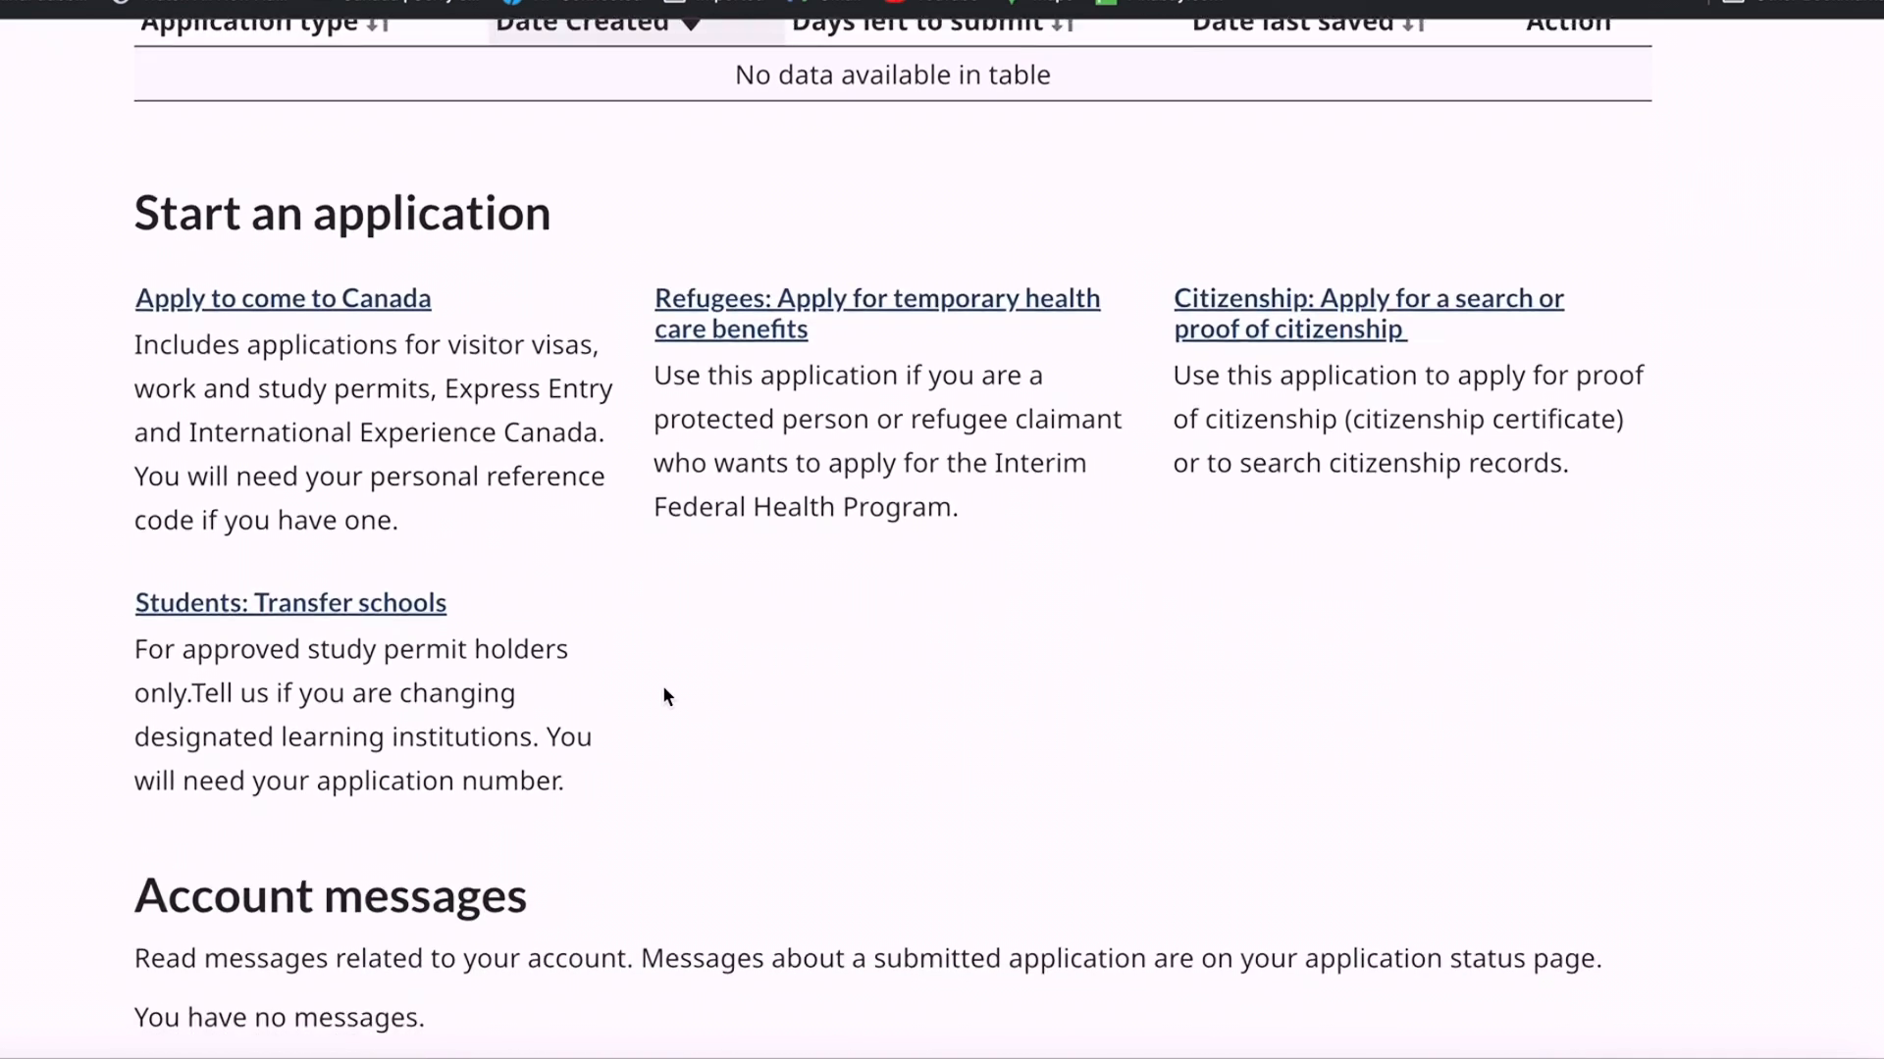
{"action": "scroll", "coordinate": [664, 695], "scroll_direction": "up", "scroll_amount": 7}
{"action": "scroll", "coordinate": [515, 416], "scroll_direction": "up", "scroll_amount": 5}
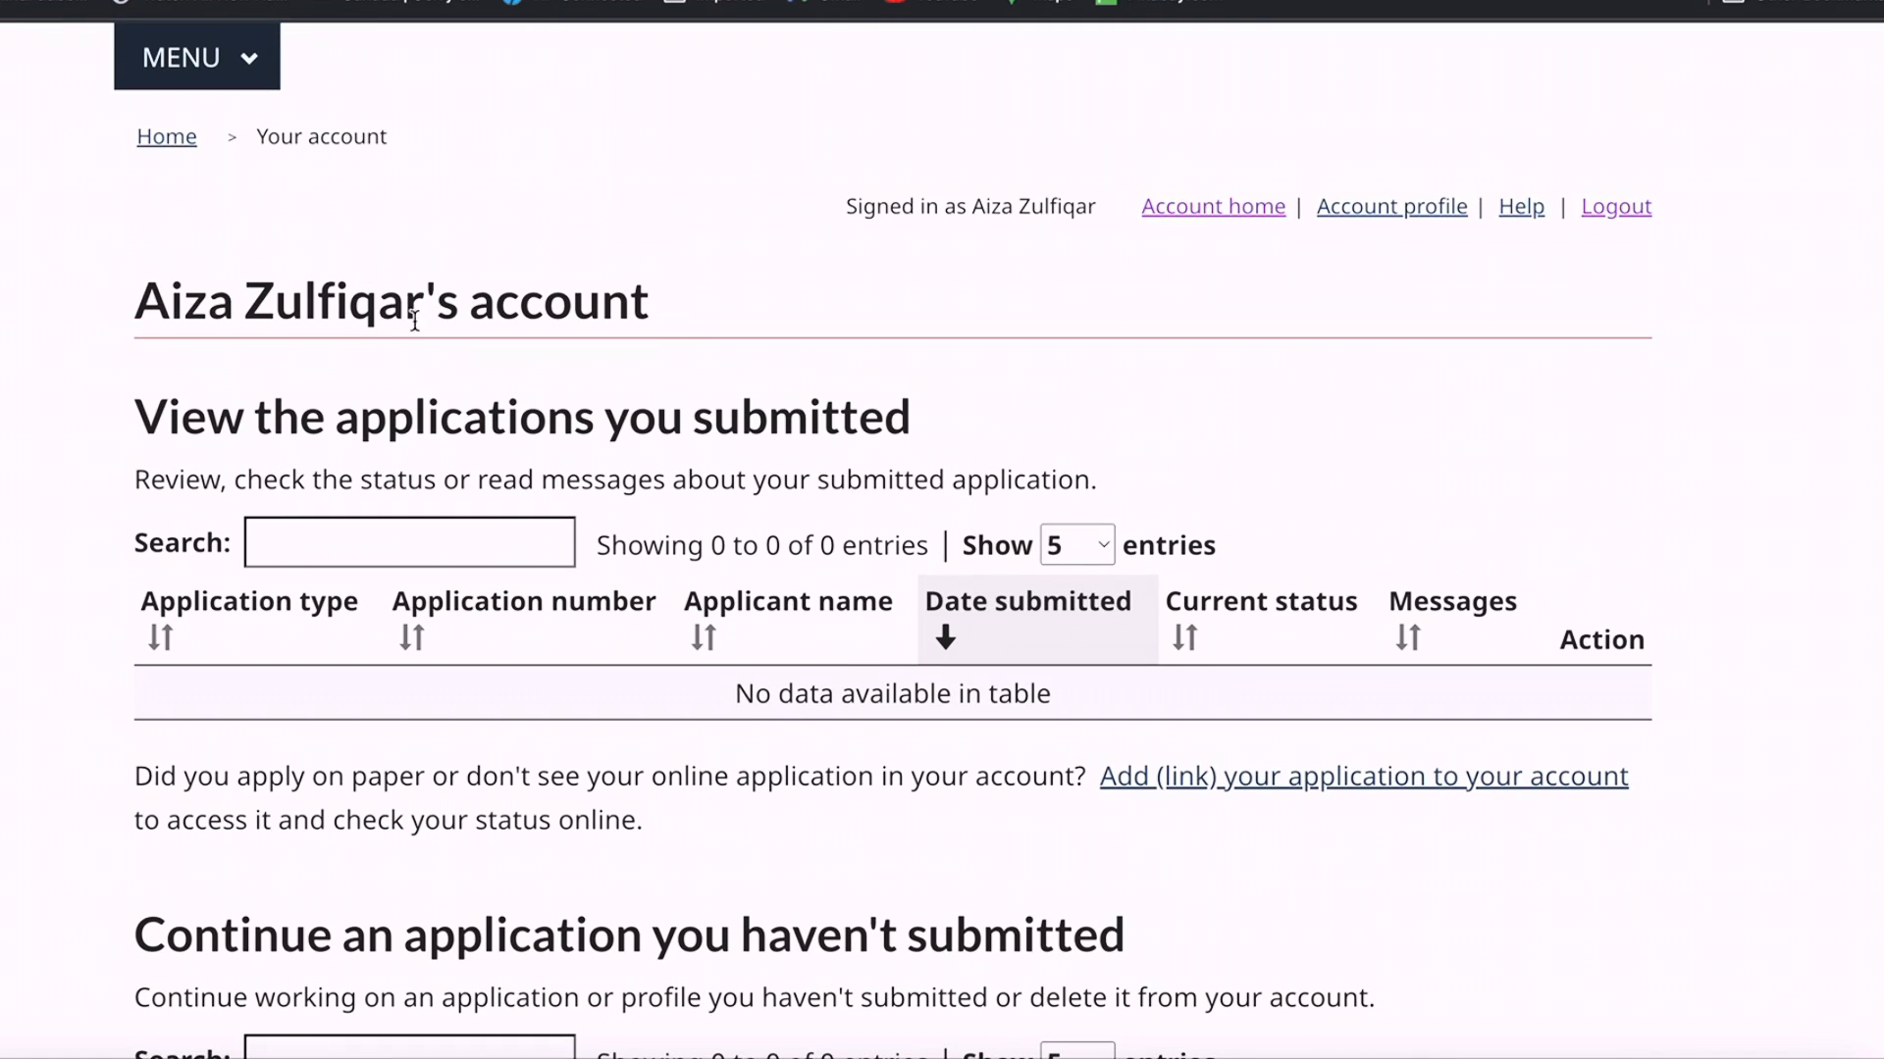
{"action": "left_click_drag", "start_coordinate": [136, 303], "coordinate": [656, 331]}
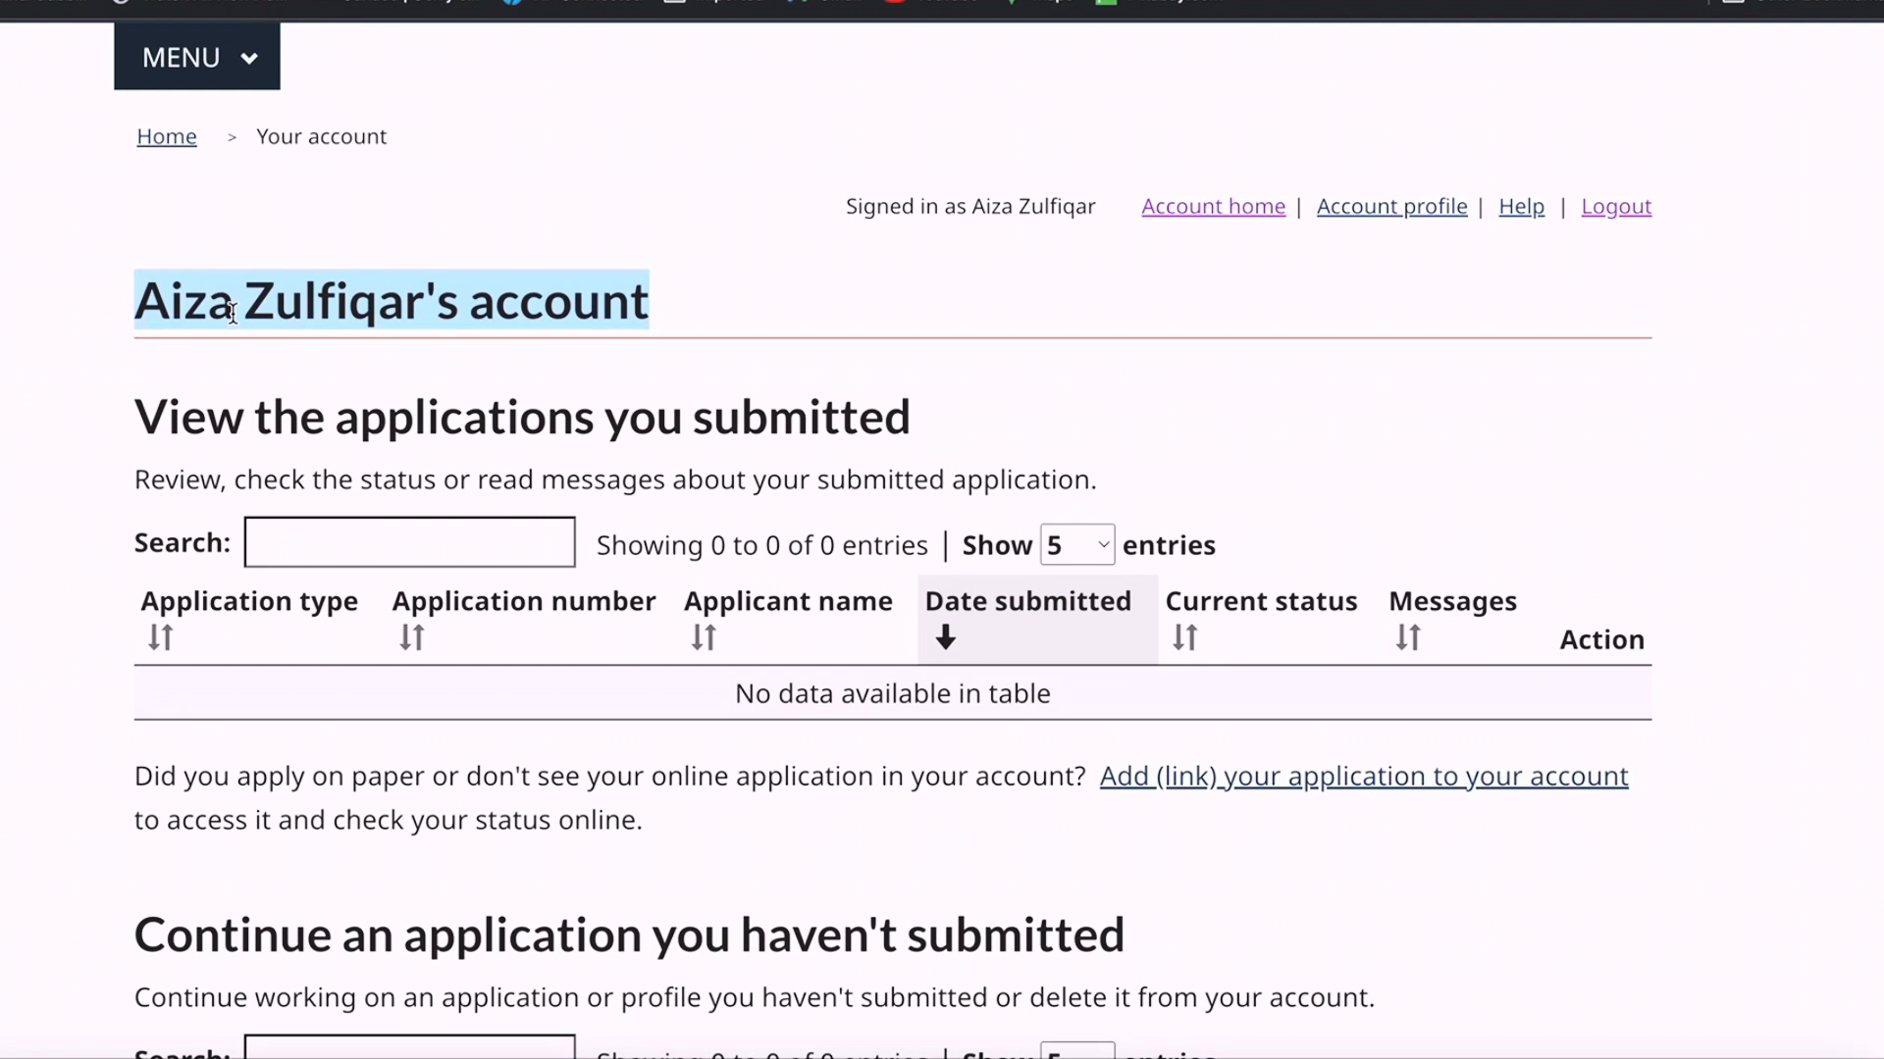
{"action": "scroll", "coordinate": [233, 316], "scroll_direction": "down", "scroll_amount": 1}
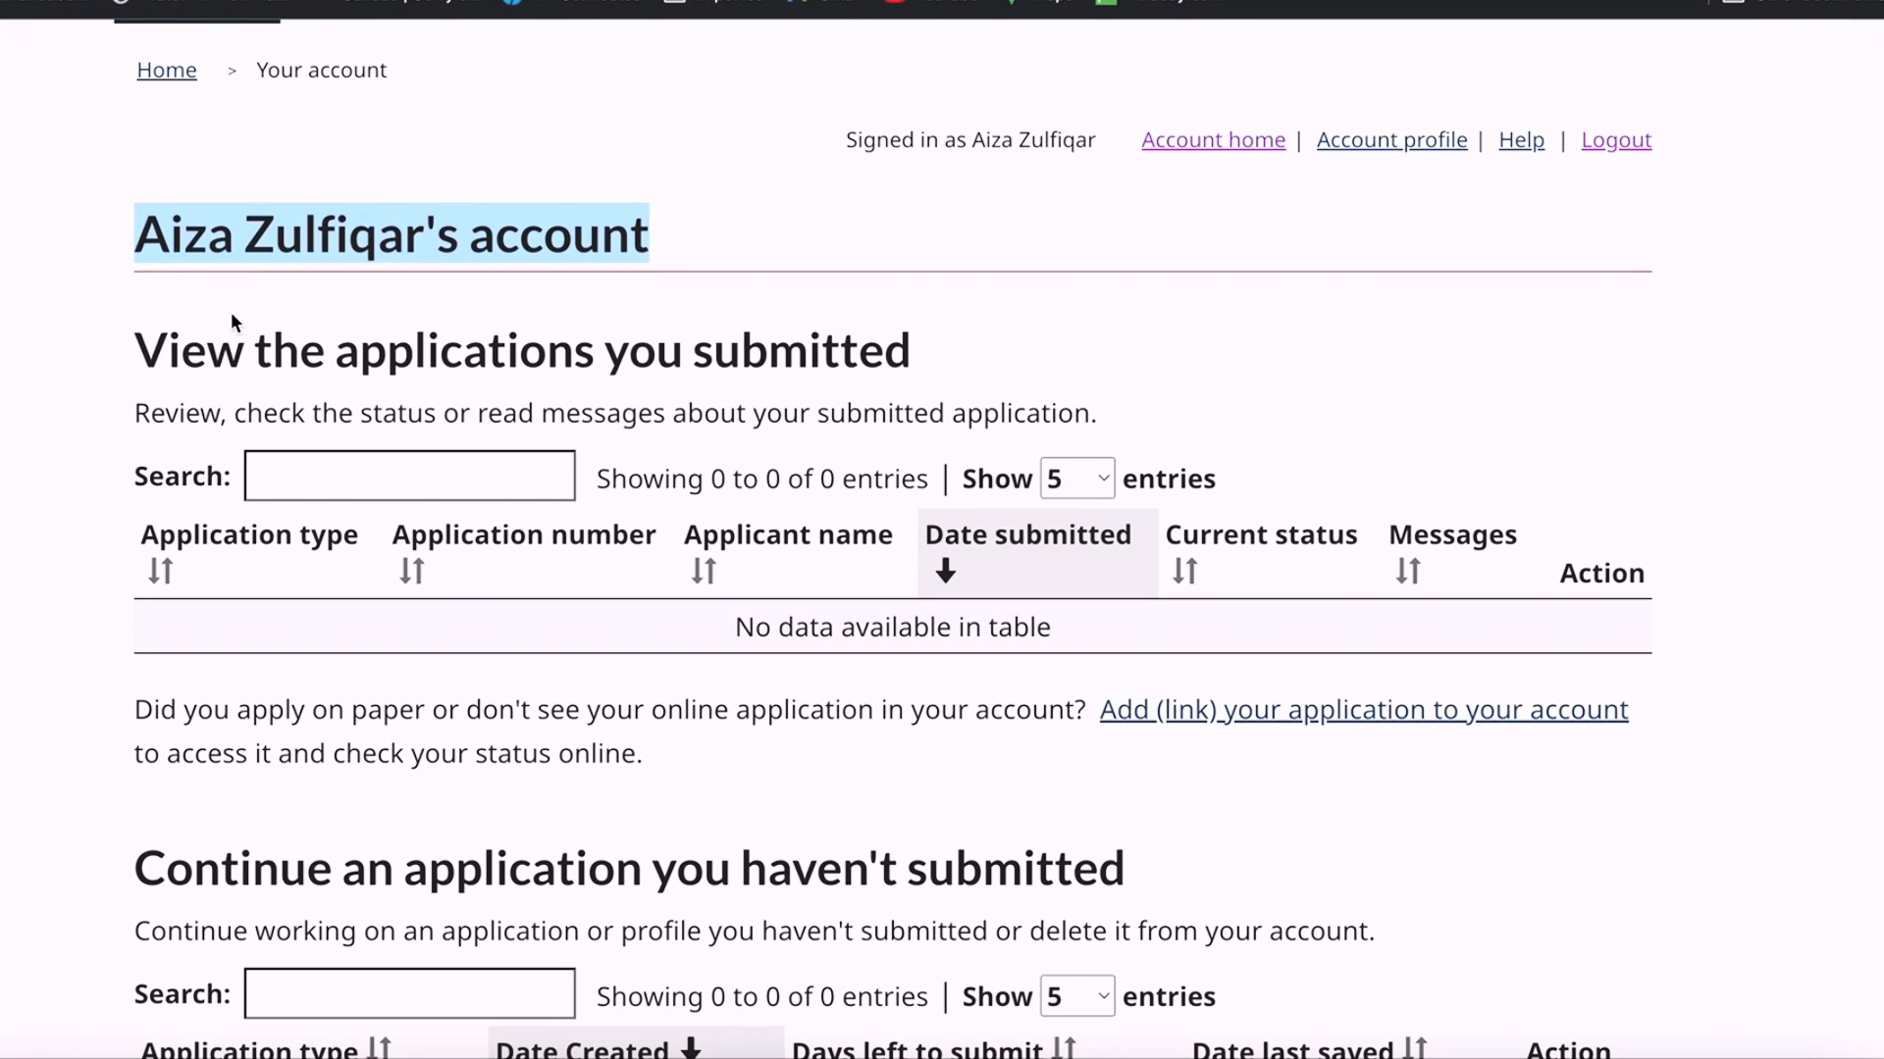
{"action": "left_click", "coordinate": [141, 238]}
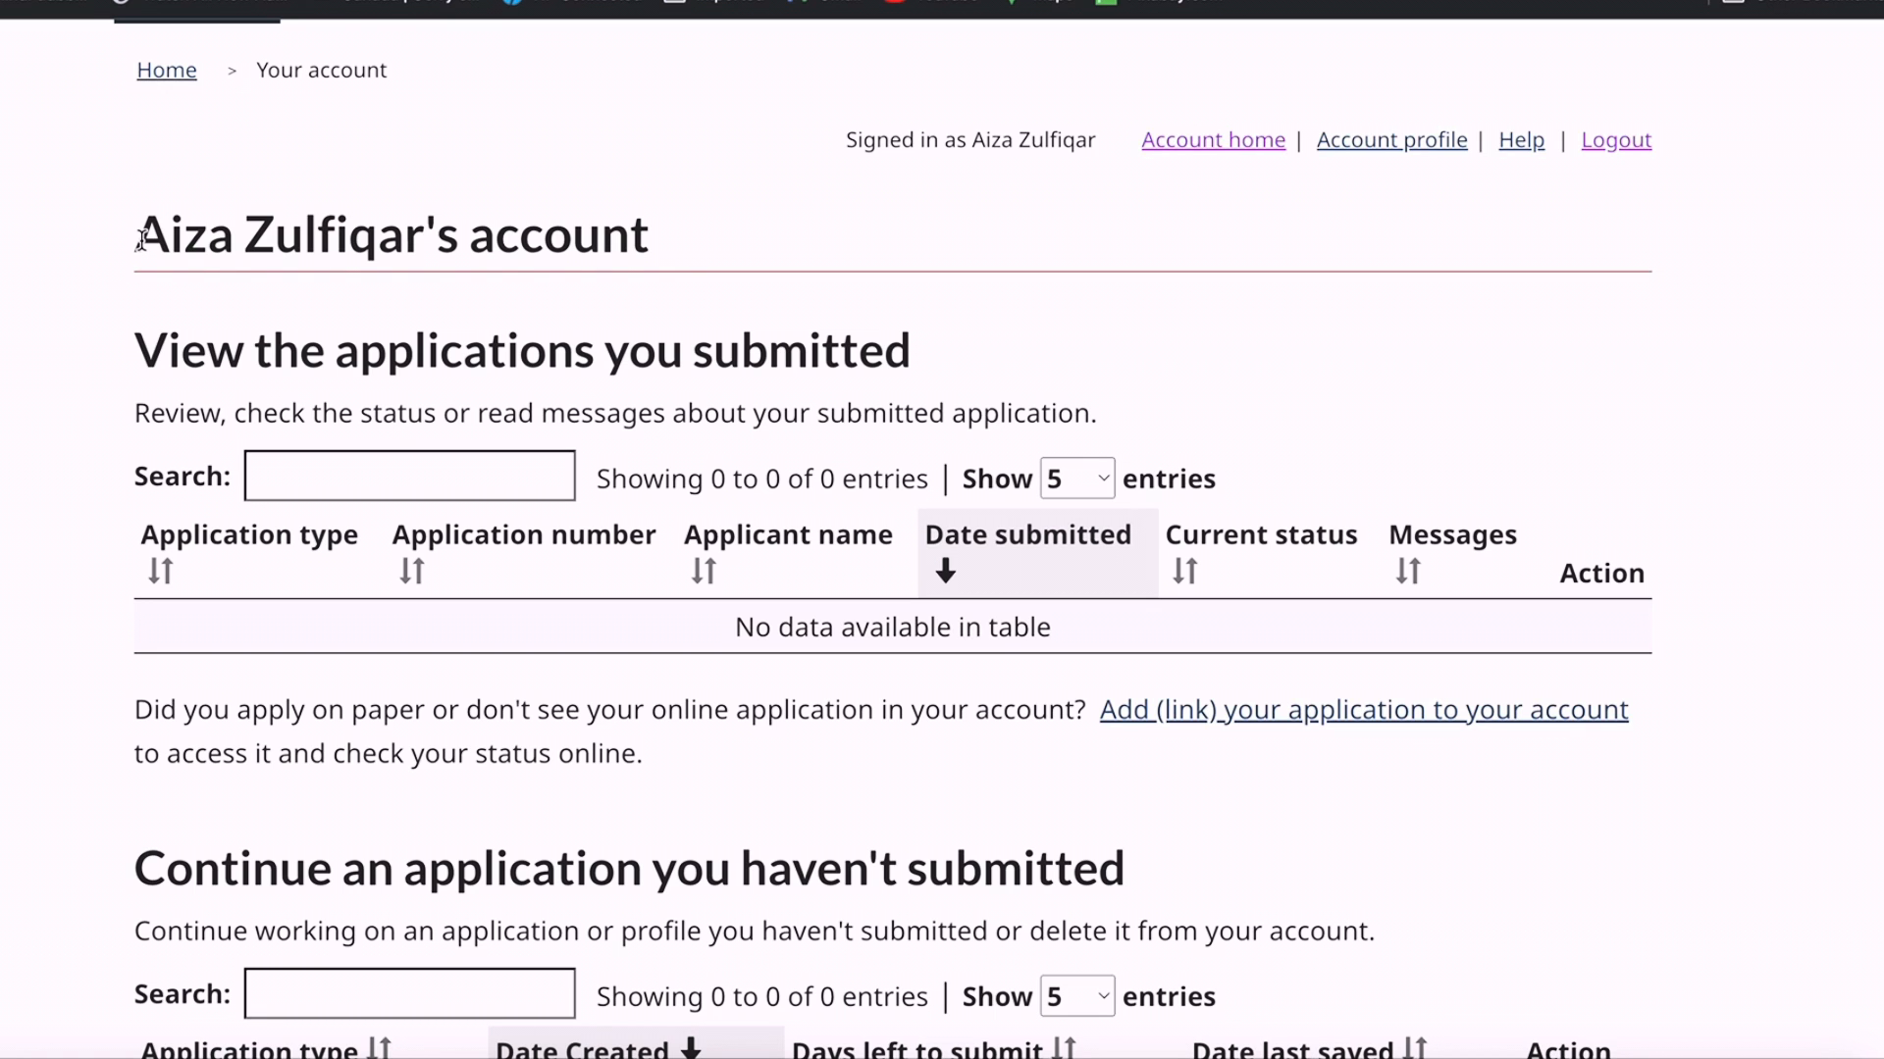
- Start an application to come to Canada and choose the visitor visa, study and/or work permit eligibility questionnaire without a personal reference code
{"action": "scroll", "coordinate": [141, 238], "scroll_direction": "down", "scroll_amount": 10}
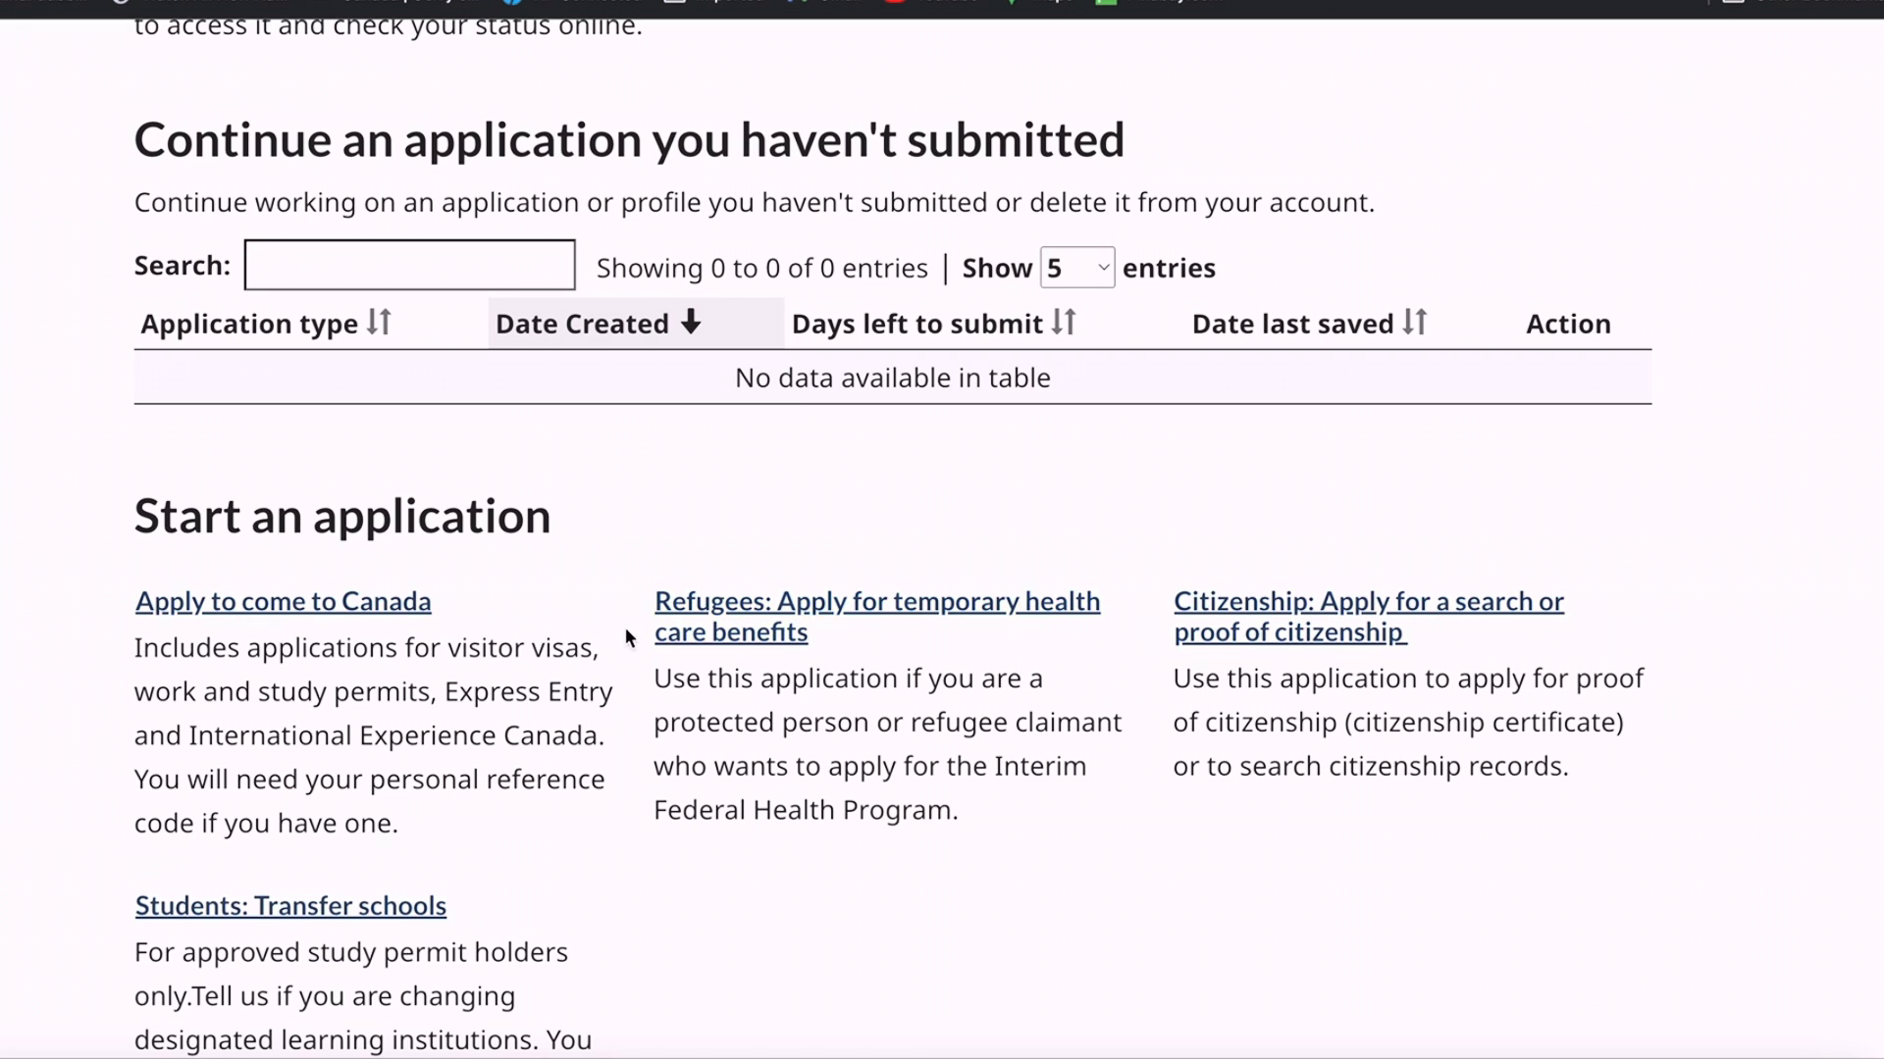
{"action": "scroll", "coordinate": [414, 616], "scroll_direction": "down", "scroll_amount": 1}
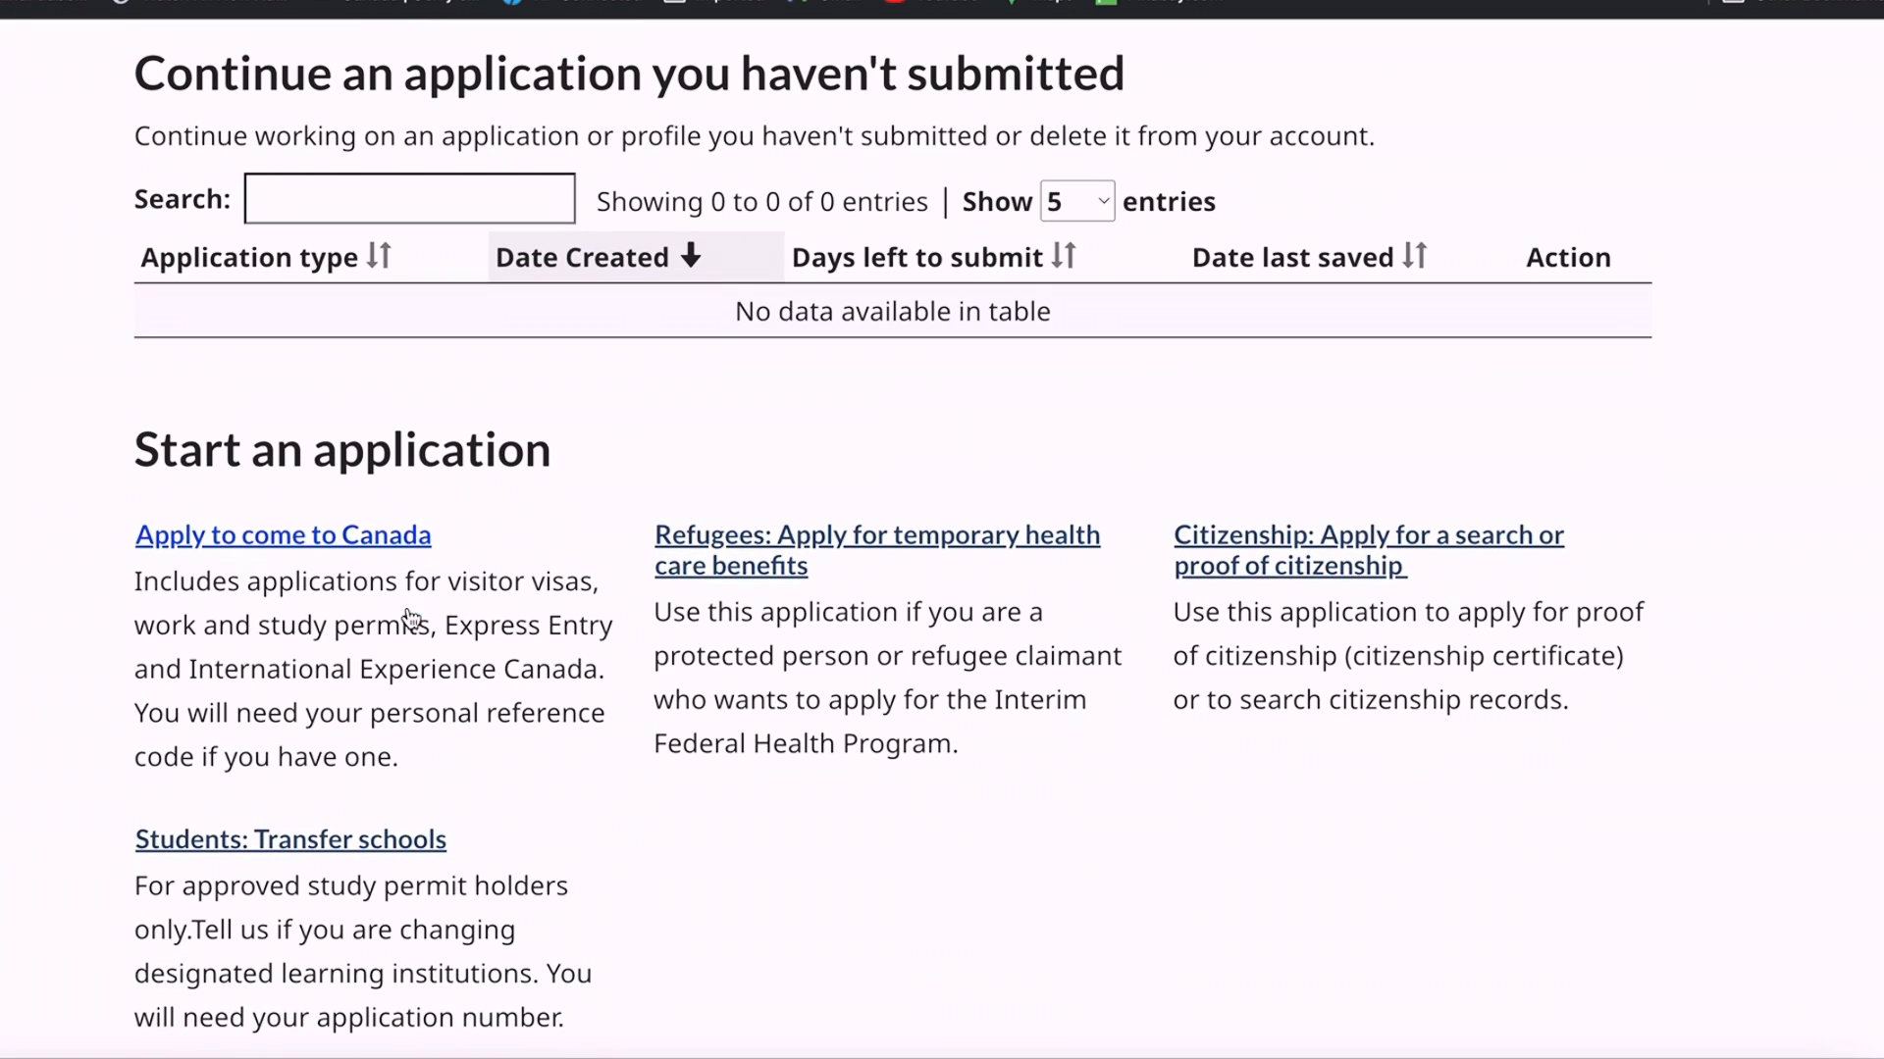
{"action": "left_click", "coordinate": [272, 538]}
{"action": "scroll", "coordinate": [538, 490], "scroll_direction": "down", "scroll_amount": 3}
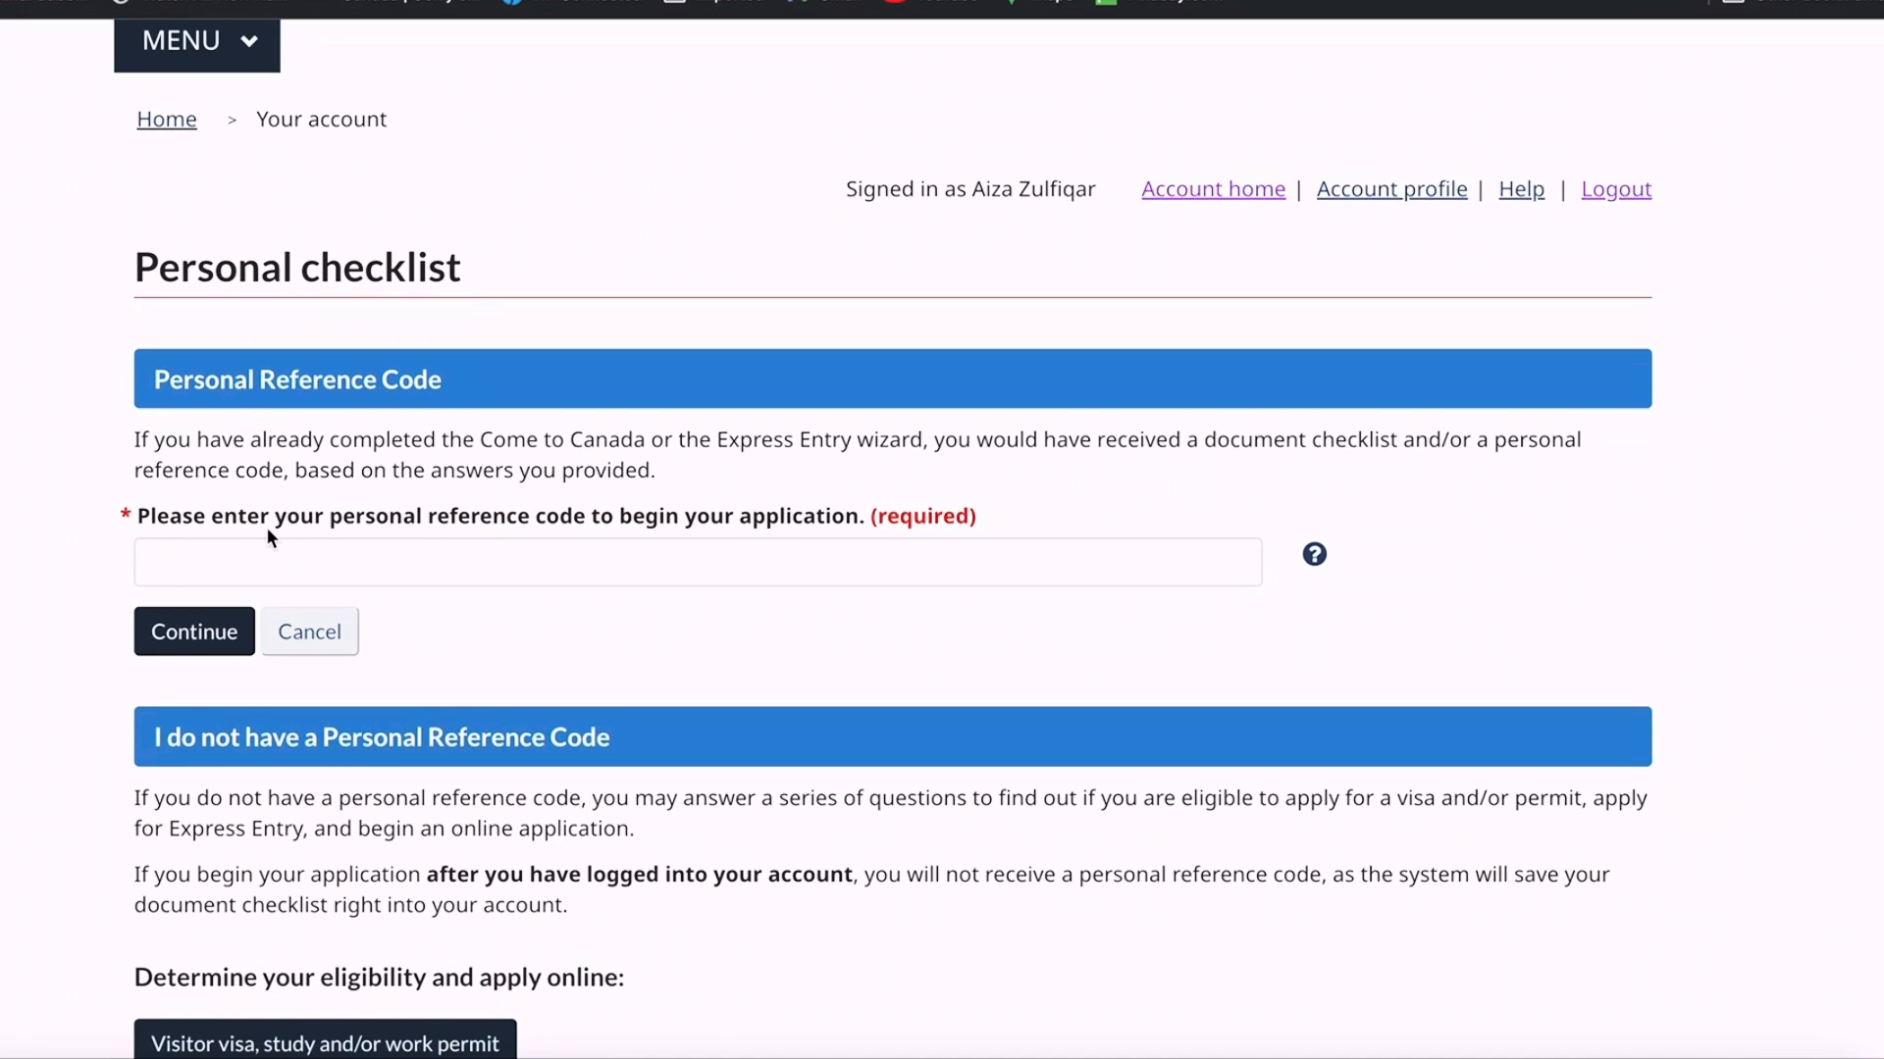
{"action": "scroll", "coordinate": [630, 537], "scroll_direction": "down", "scroll_amount": 5}
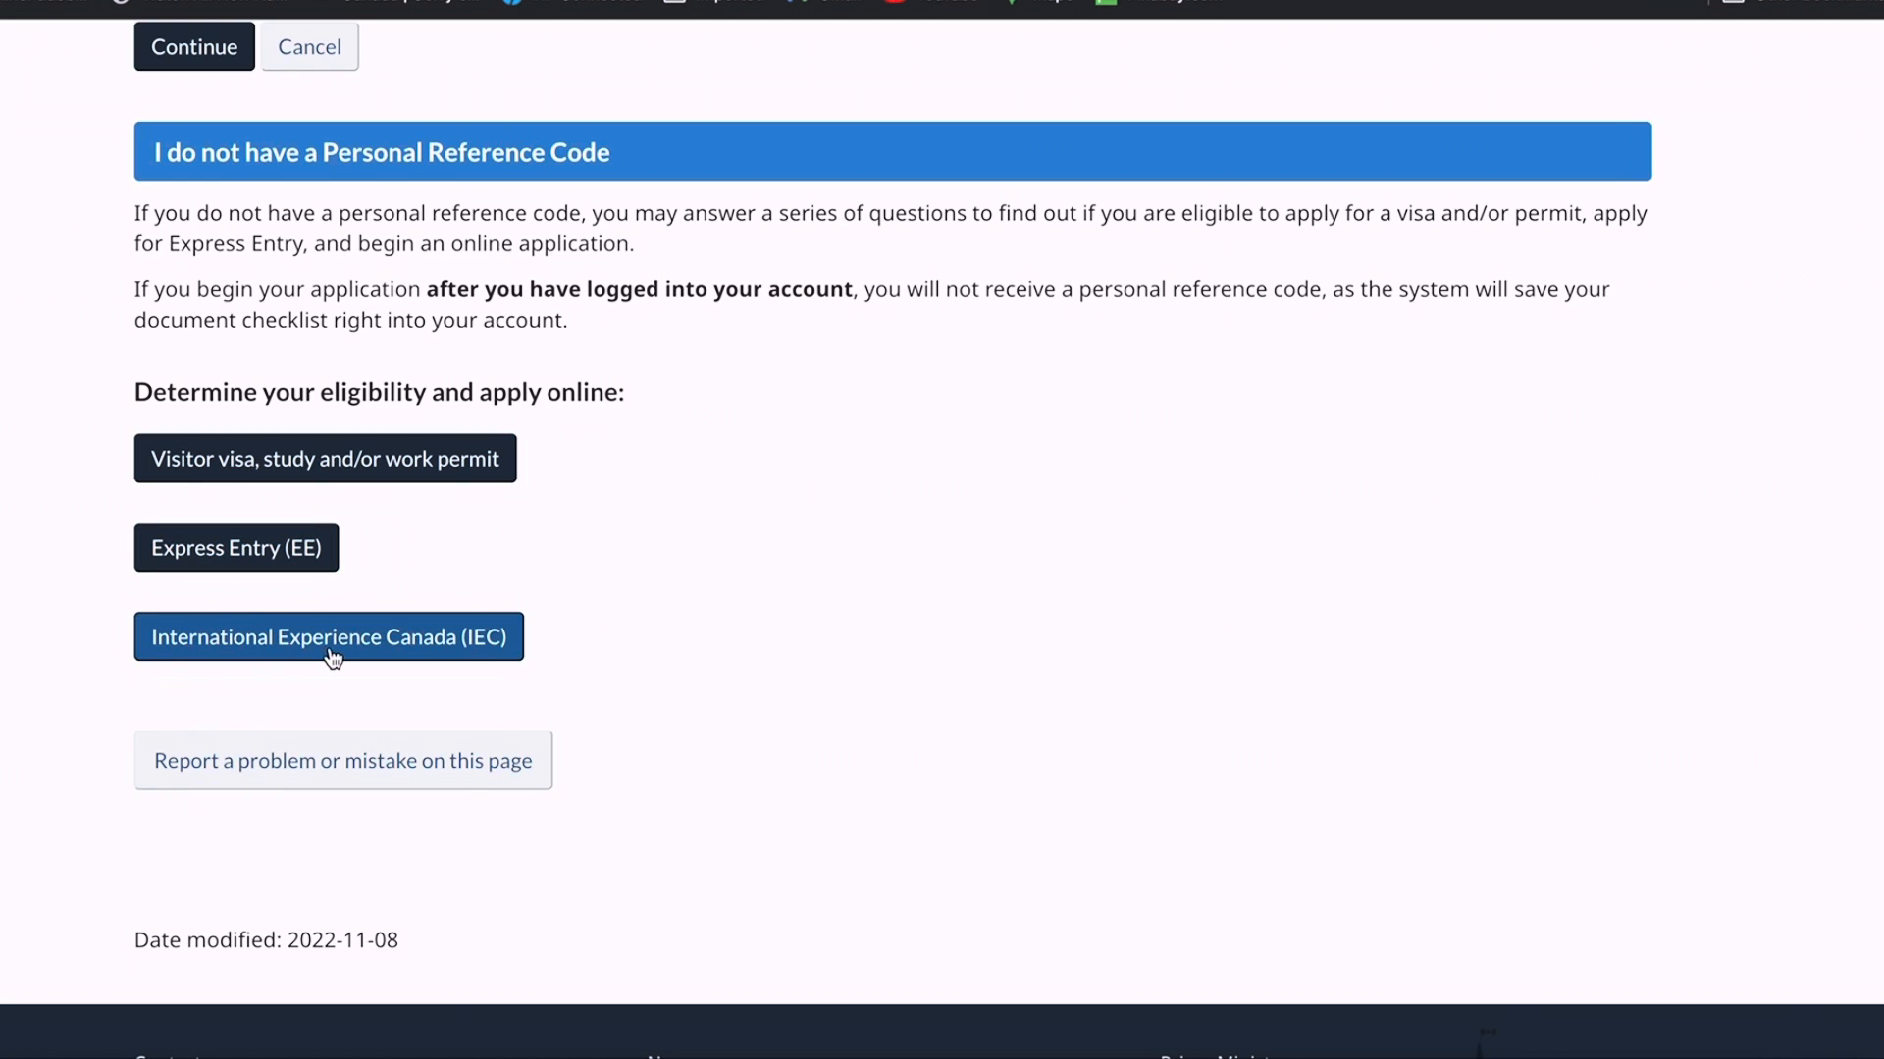
{"action": "left_click", "coordinate": [195, 478]}
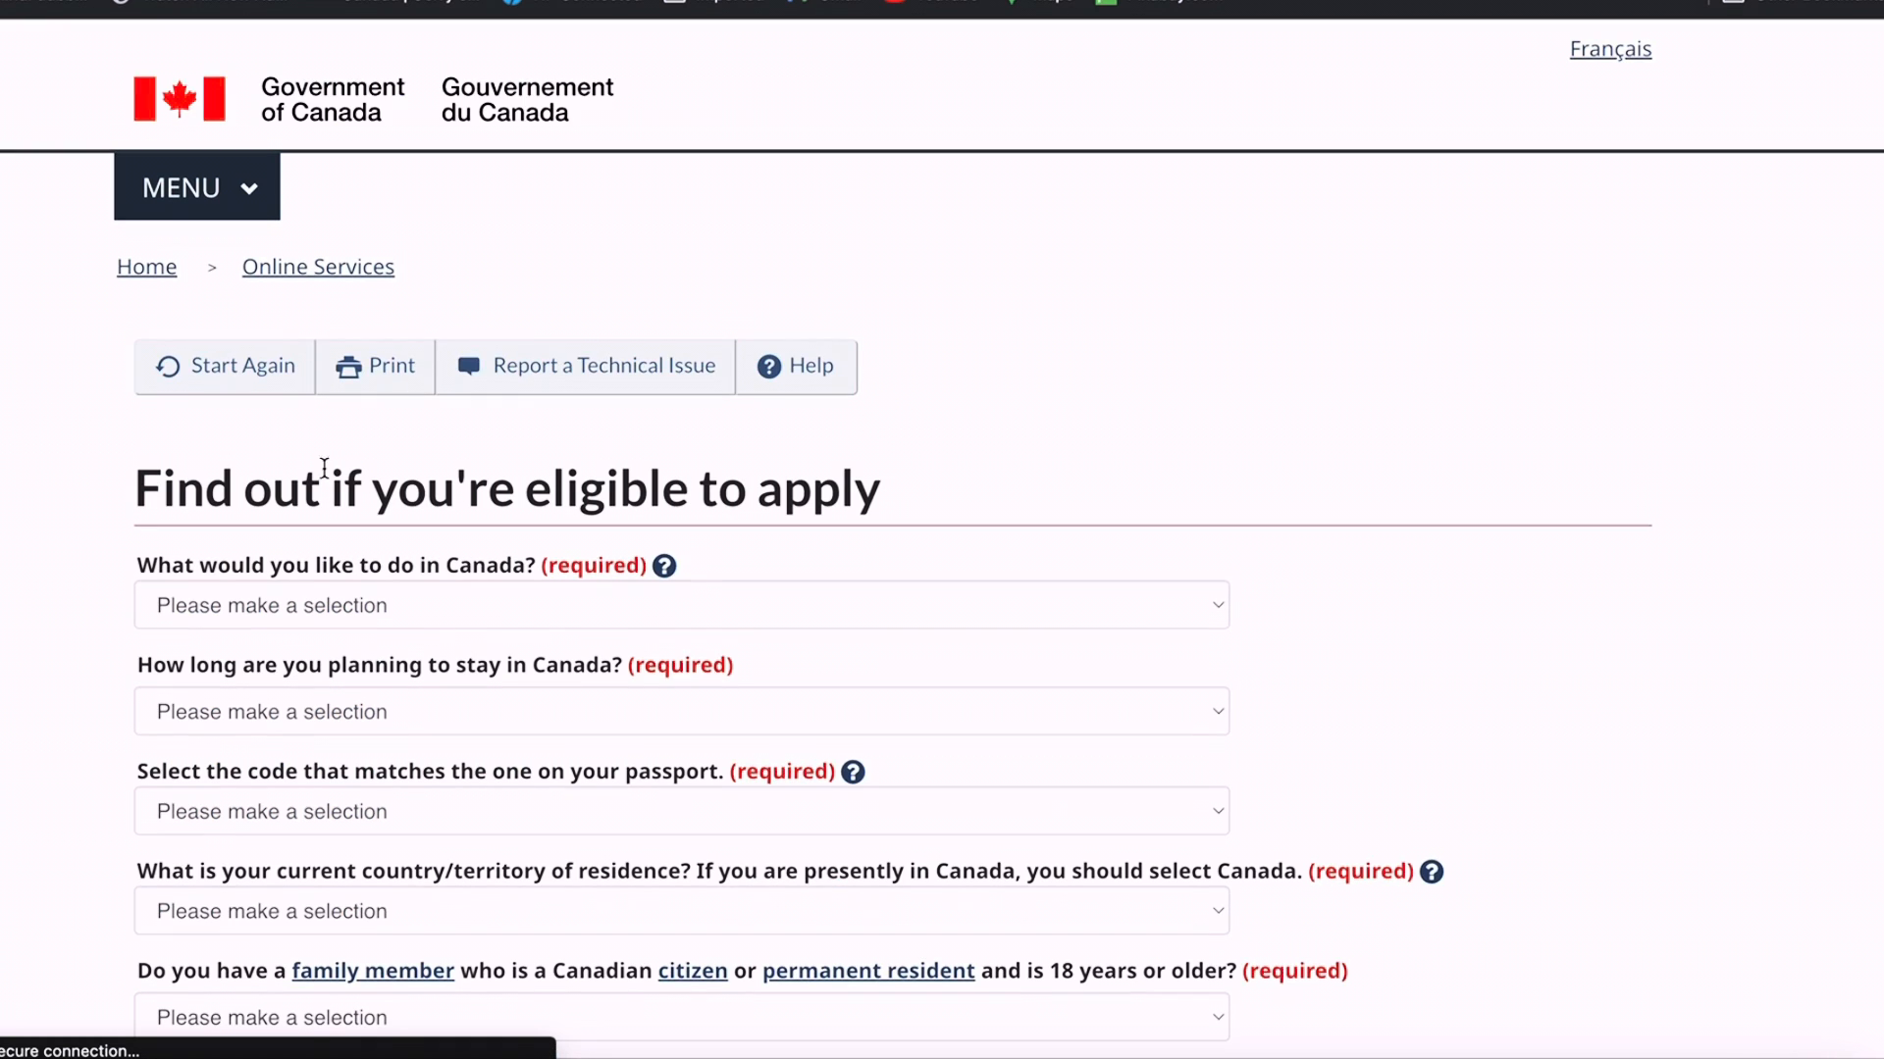
- Answer Visit for the purpose in Canada and Temporarily - less than 6 months for the planned length of stay
{"action": "scroll", "coordinate": [348, 476], "scroll_direction": "down", "scroll_amount": 1}
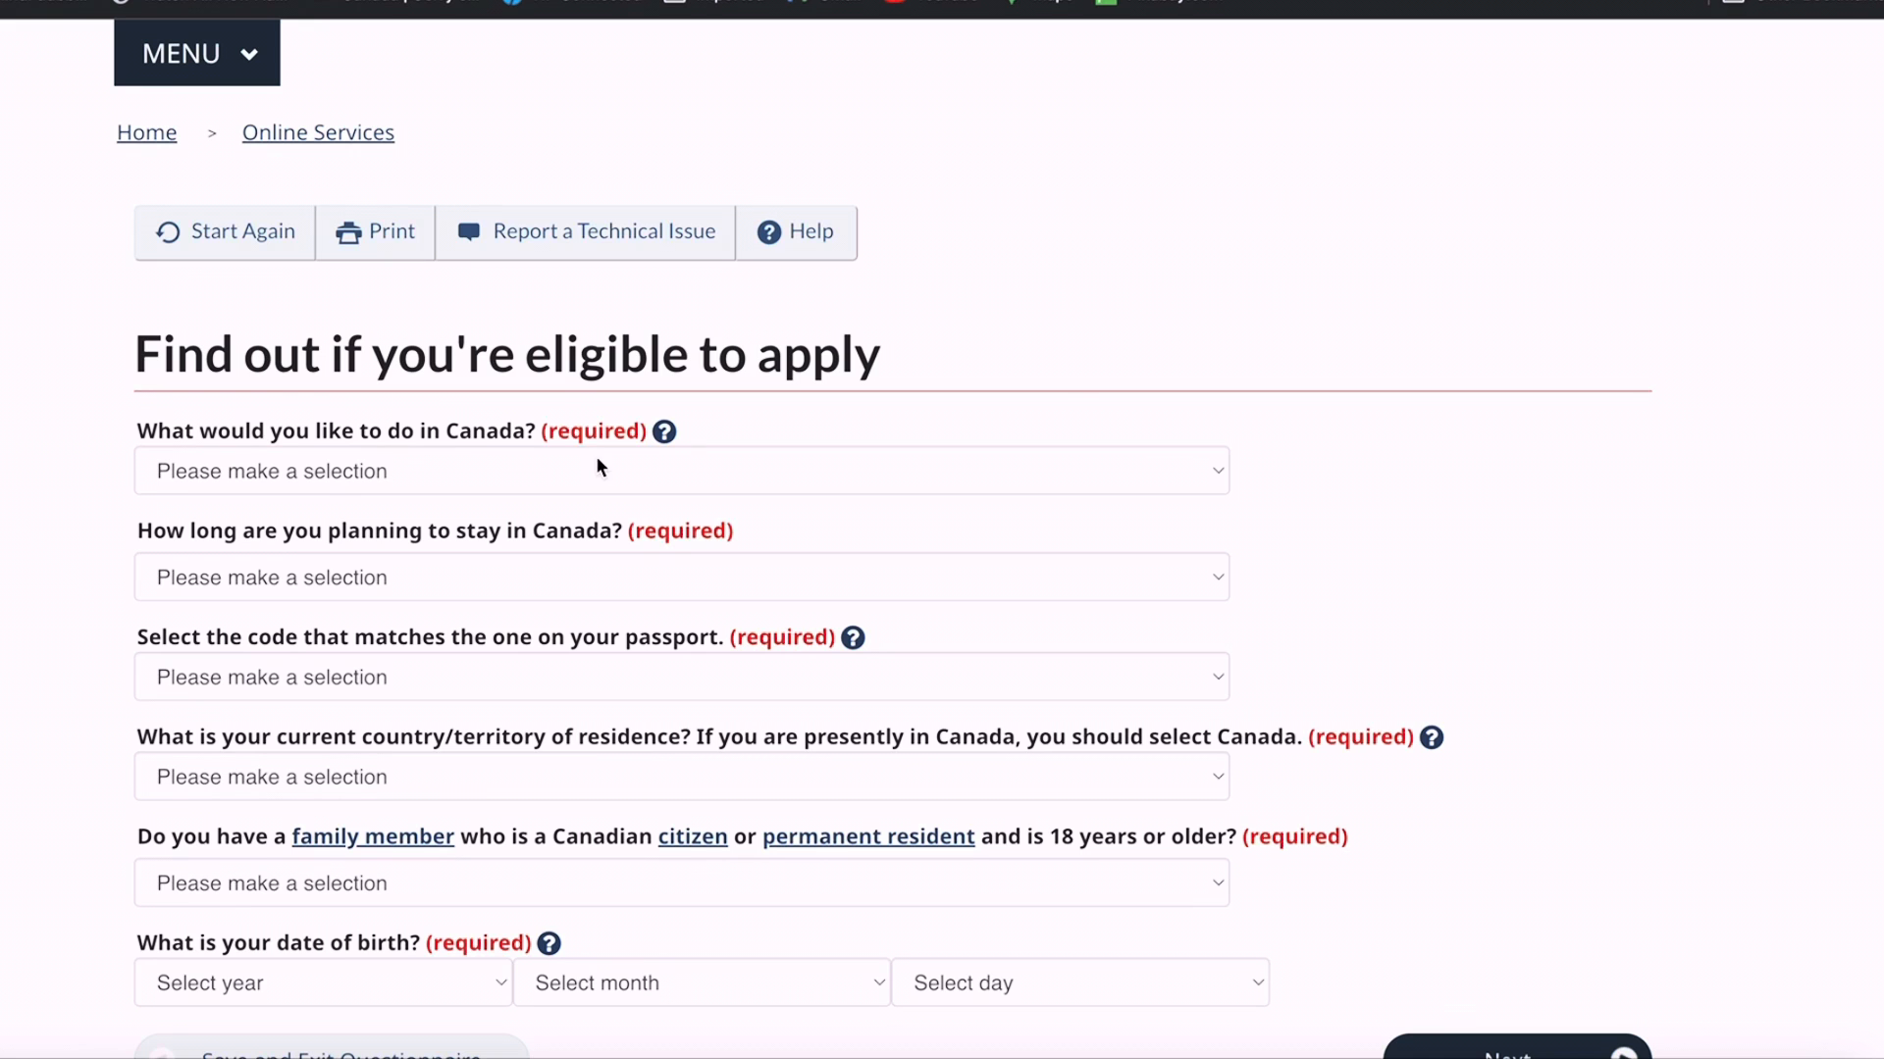
{"action": "left_click", "coordinate": [1209, 471]}
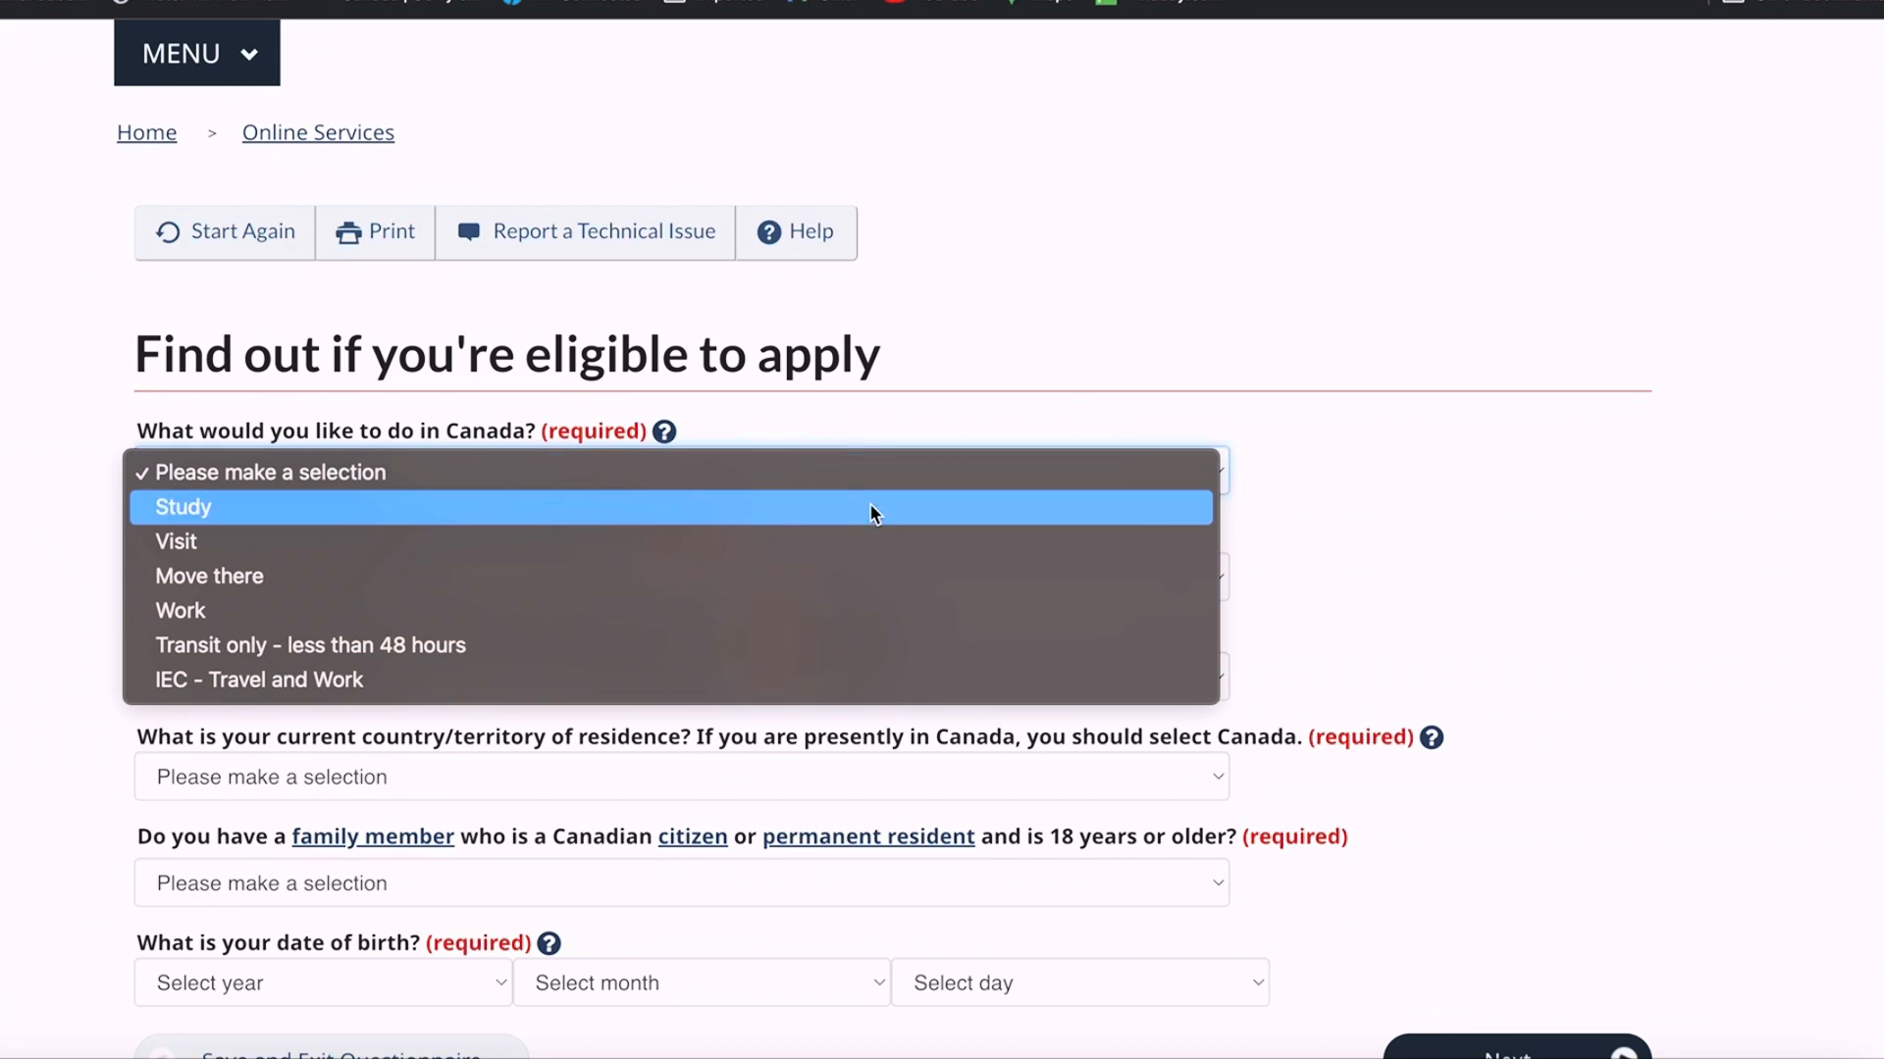
{"action": "left_click", "coordinate": [441, 535]}
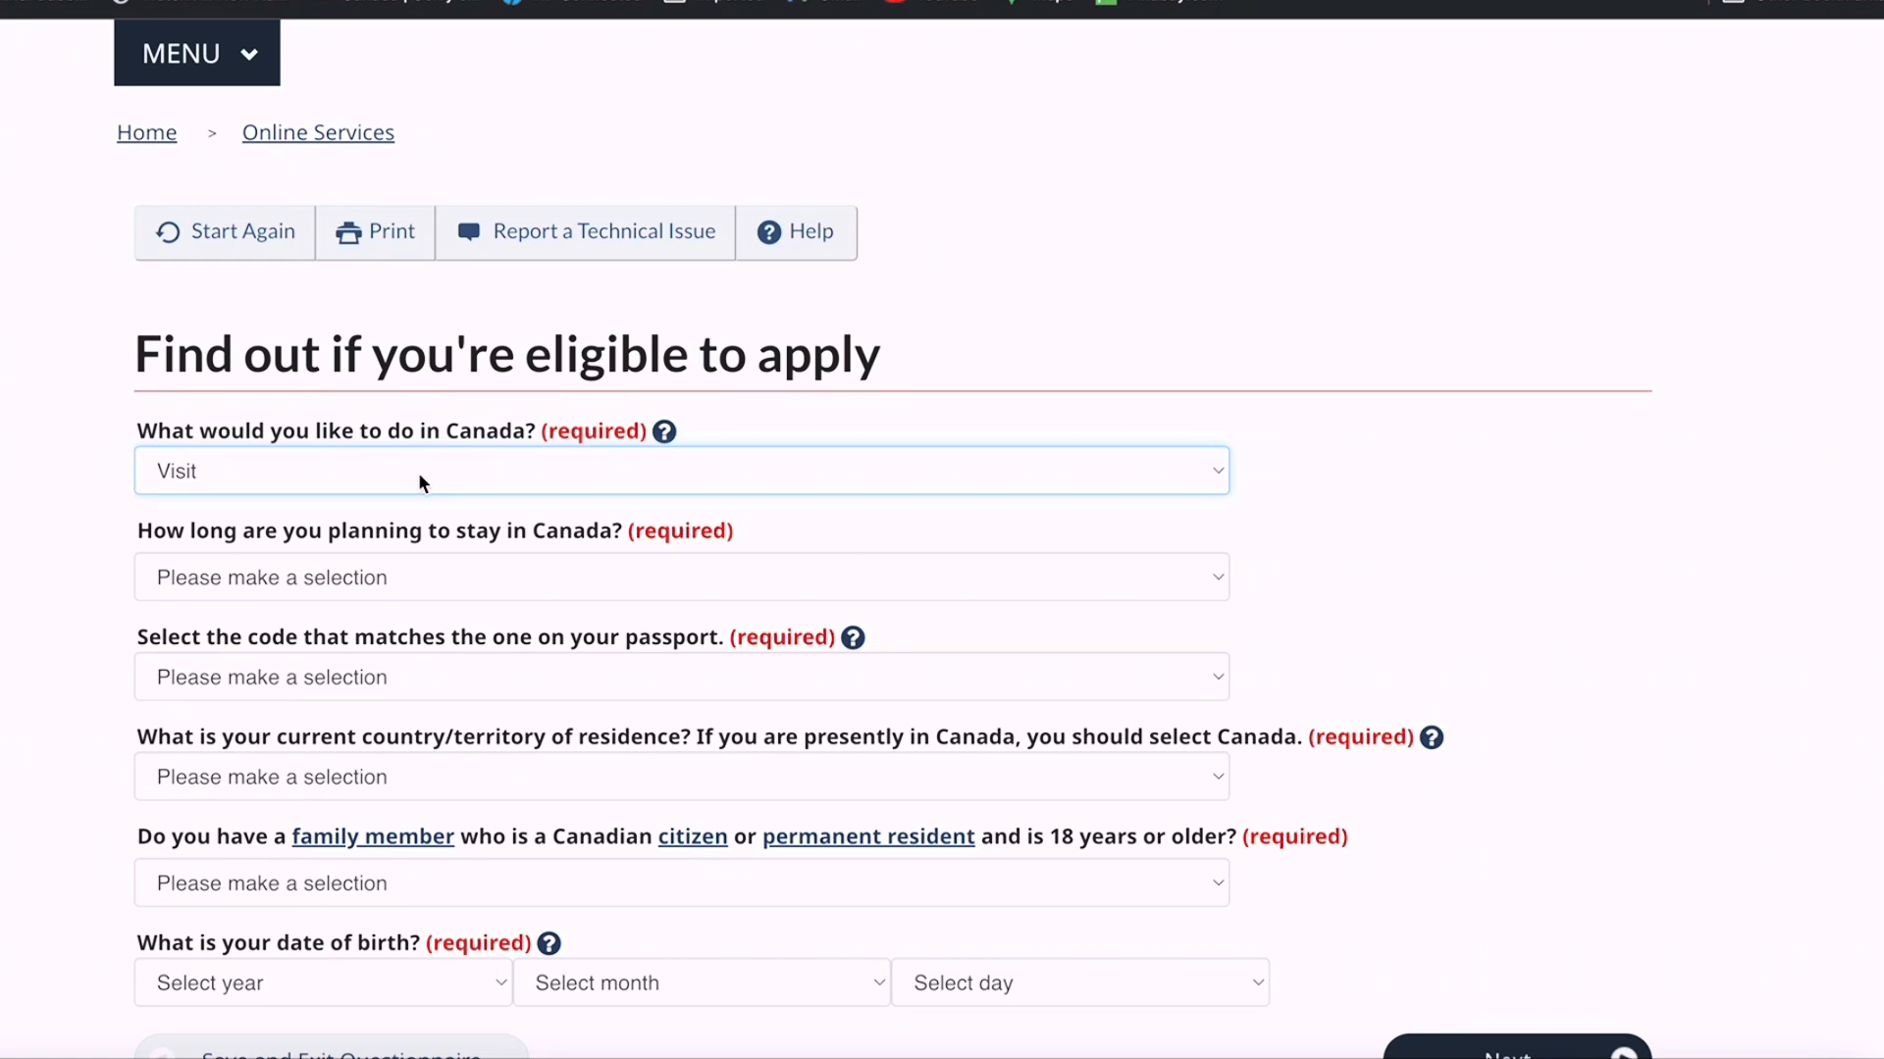
{"action": "scroll", "coordinate": [413, 461], "scroll_direction": "down", "scroll_amount": 1}
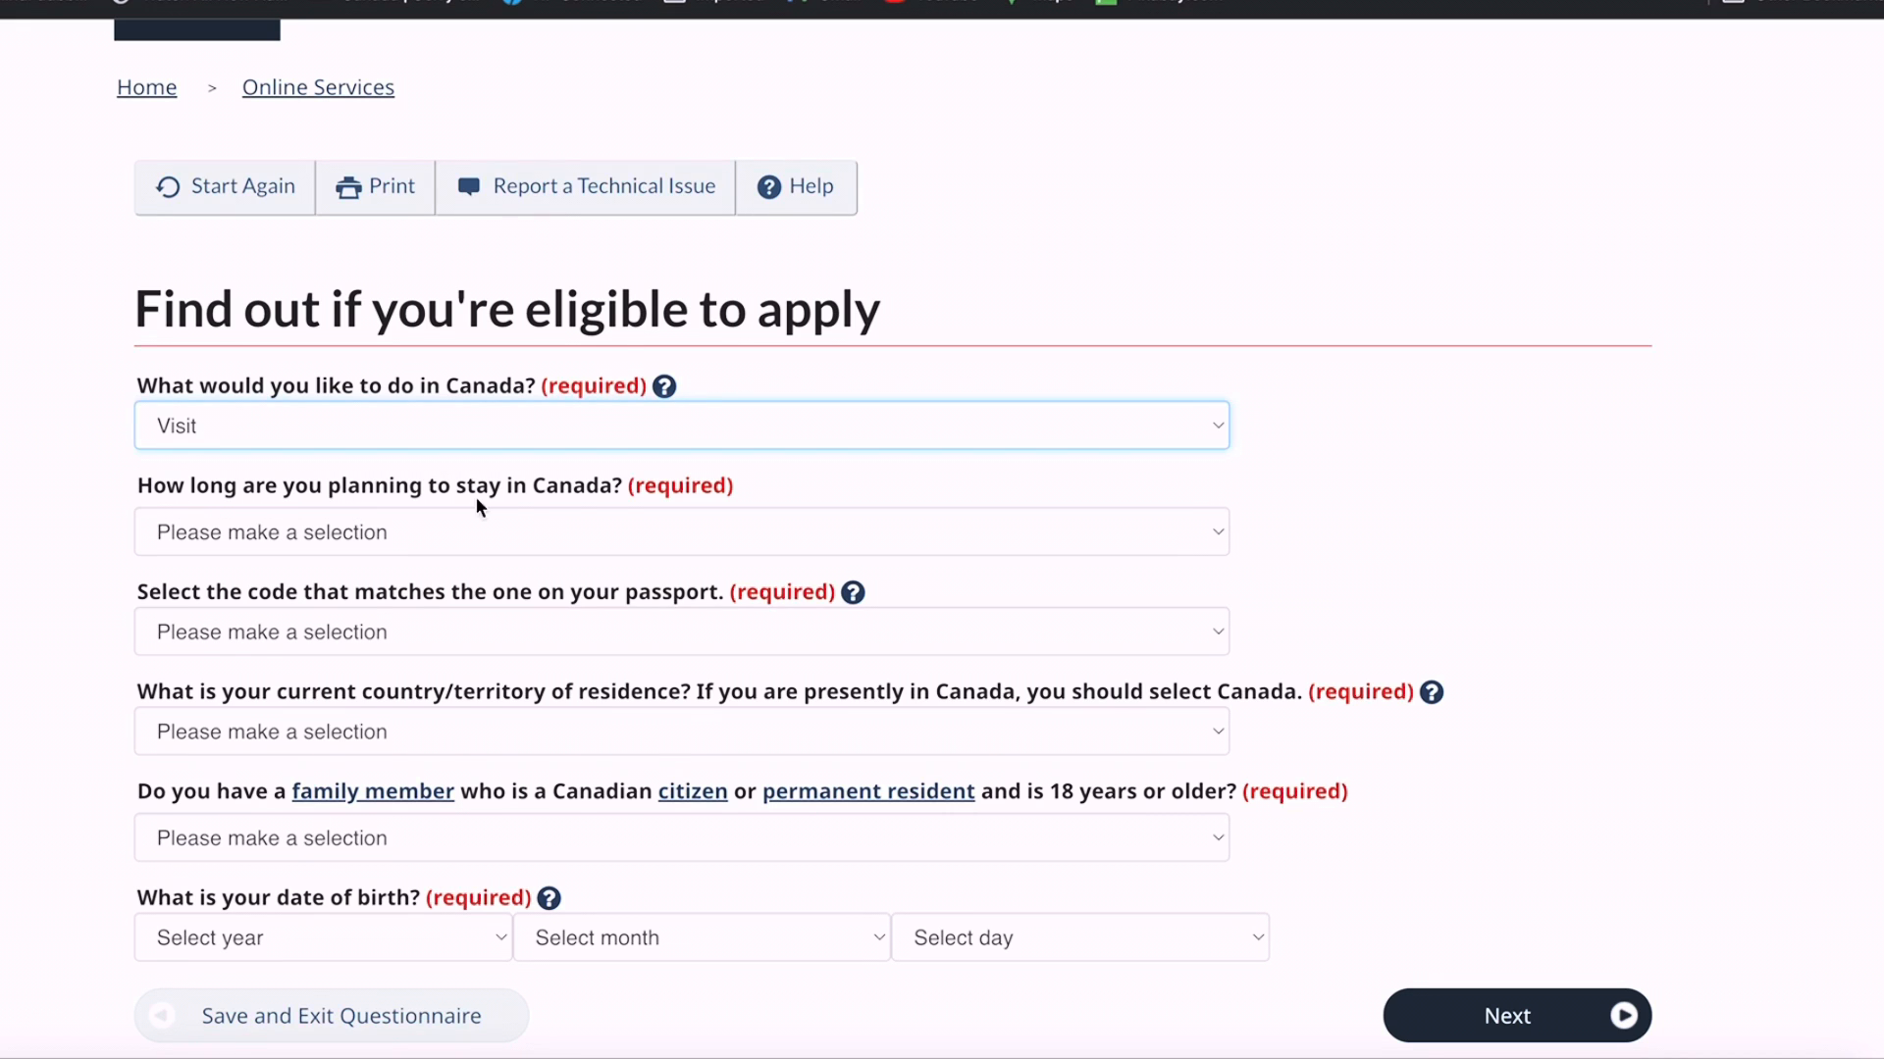
{"action": "left_click", "coordinate": [1163, 527]}
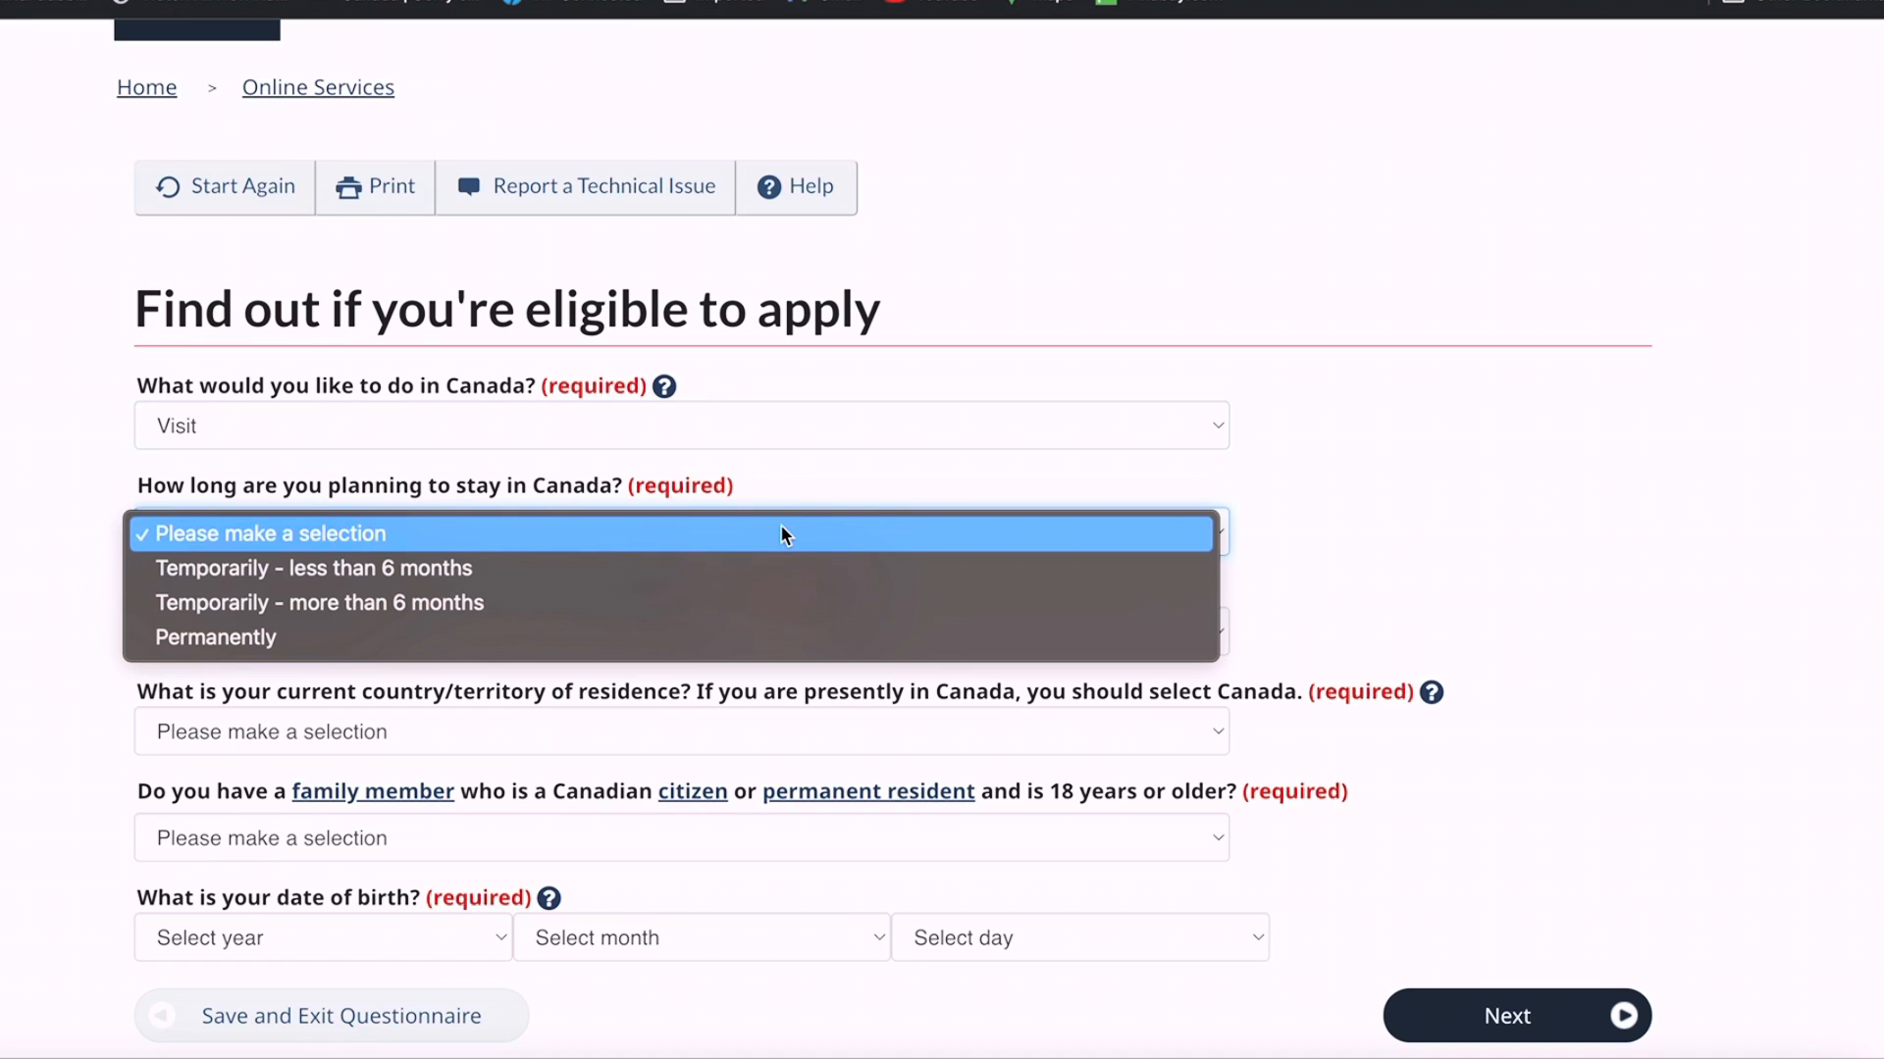
{"action": "left_click", "coordinate": [464, 564]}
- Select PAK (Pakistan) as the code that matches the one on the passport
{"action": "scroll", "coordinate": [358, 598], "scroll_direction": "down", "scroll_amount": 2}
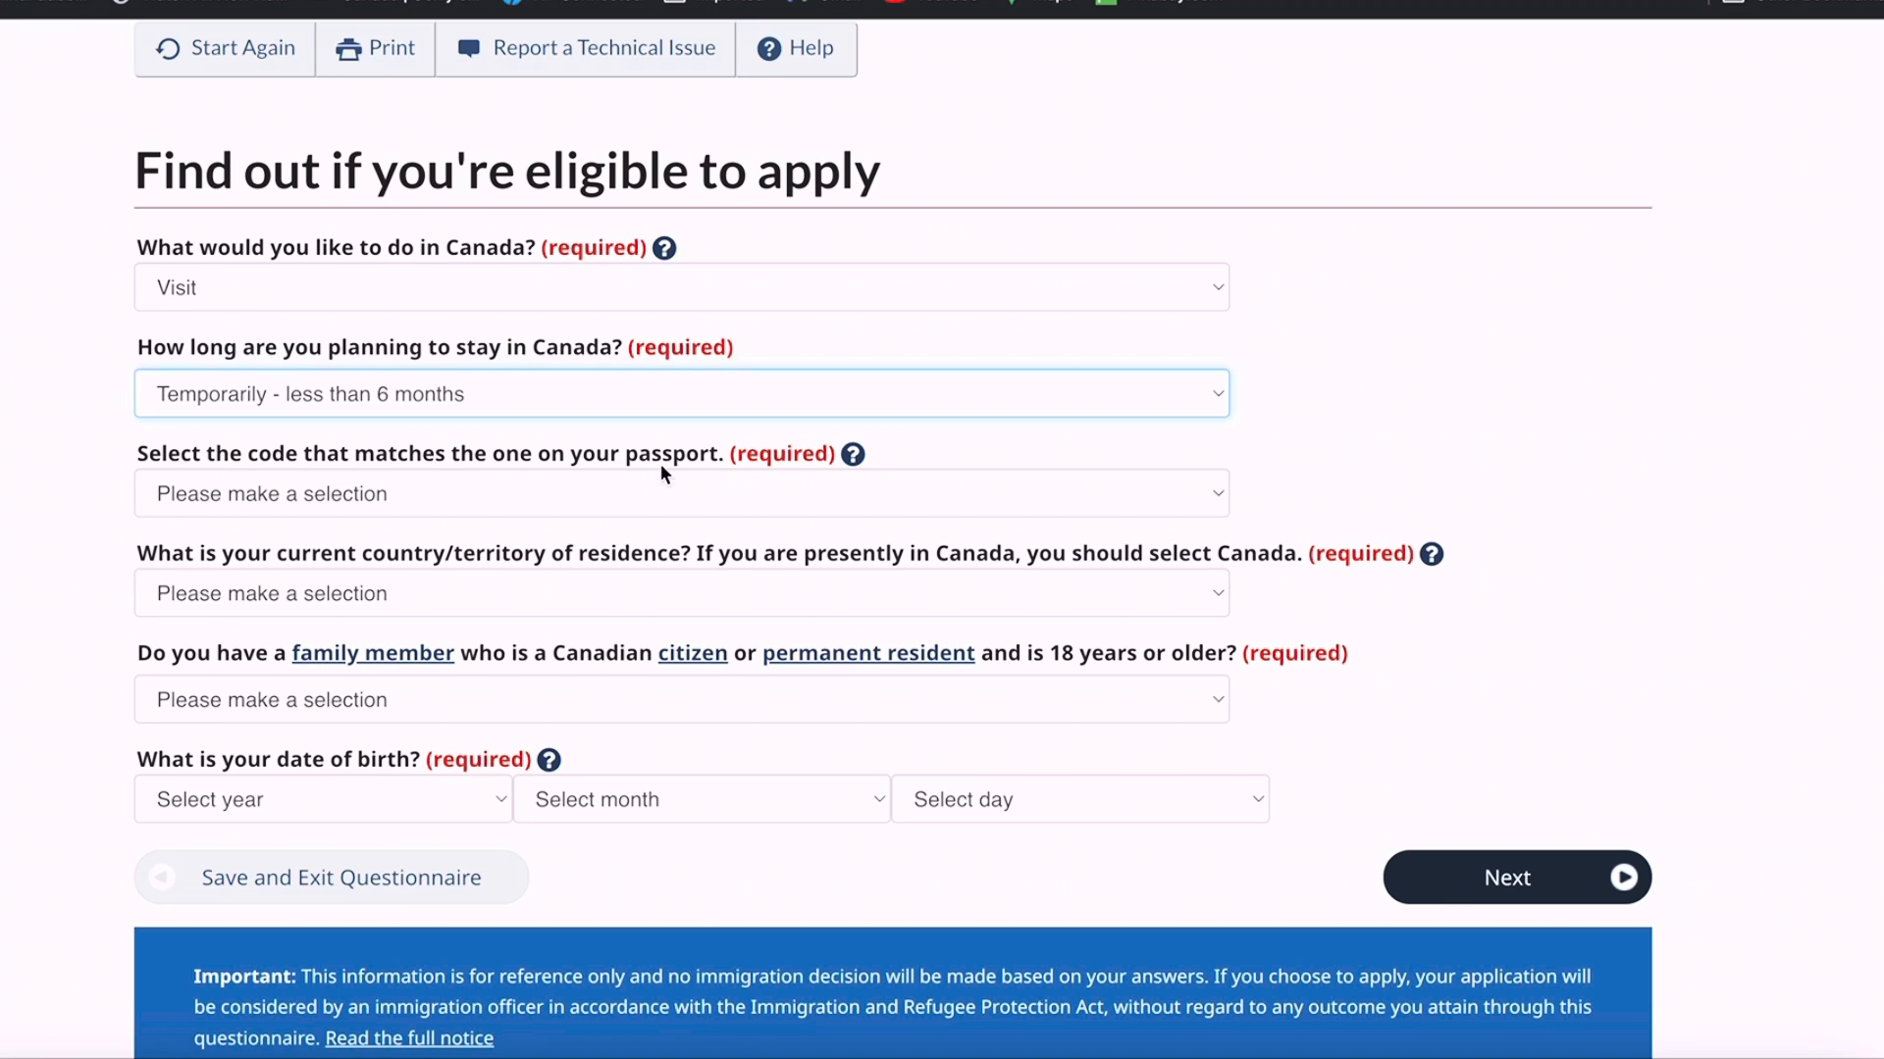
{"action": "left_click", "coordinate": [1220, 496]}
{"action": "scroll", "coordinate": [620, 632], "scroll_direction": "down", "scroll_amount": 8}
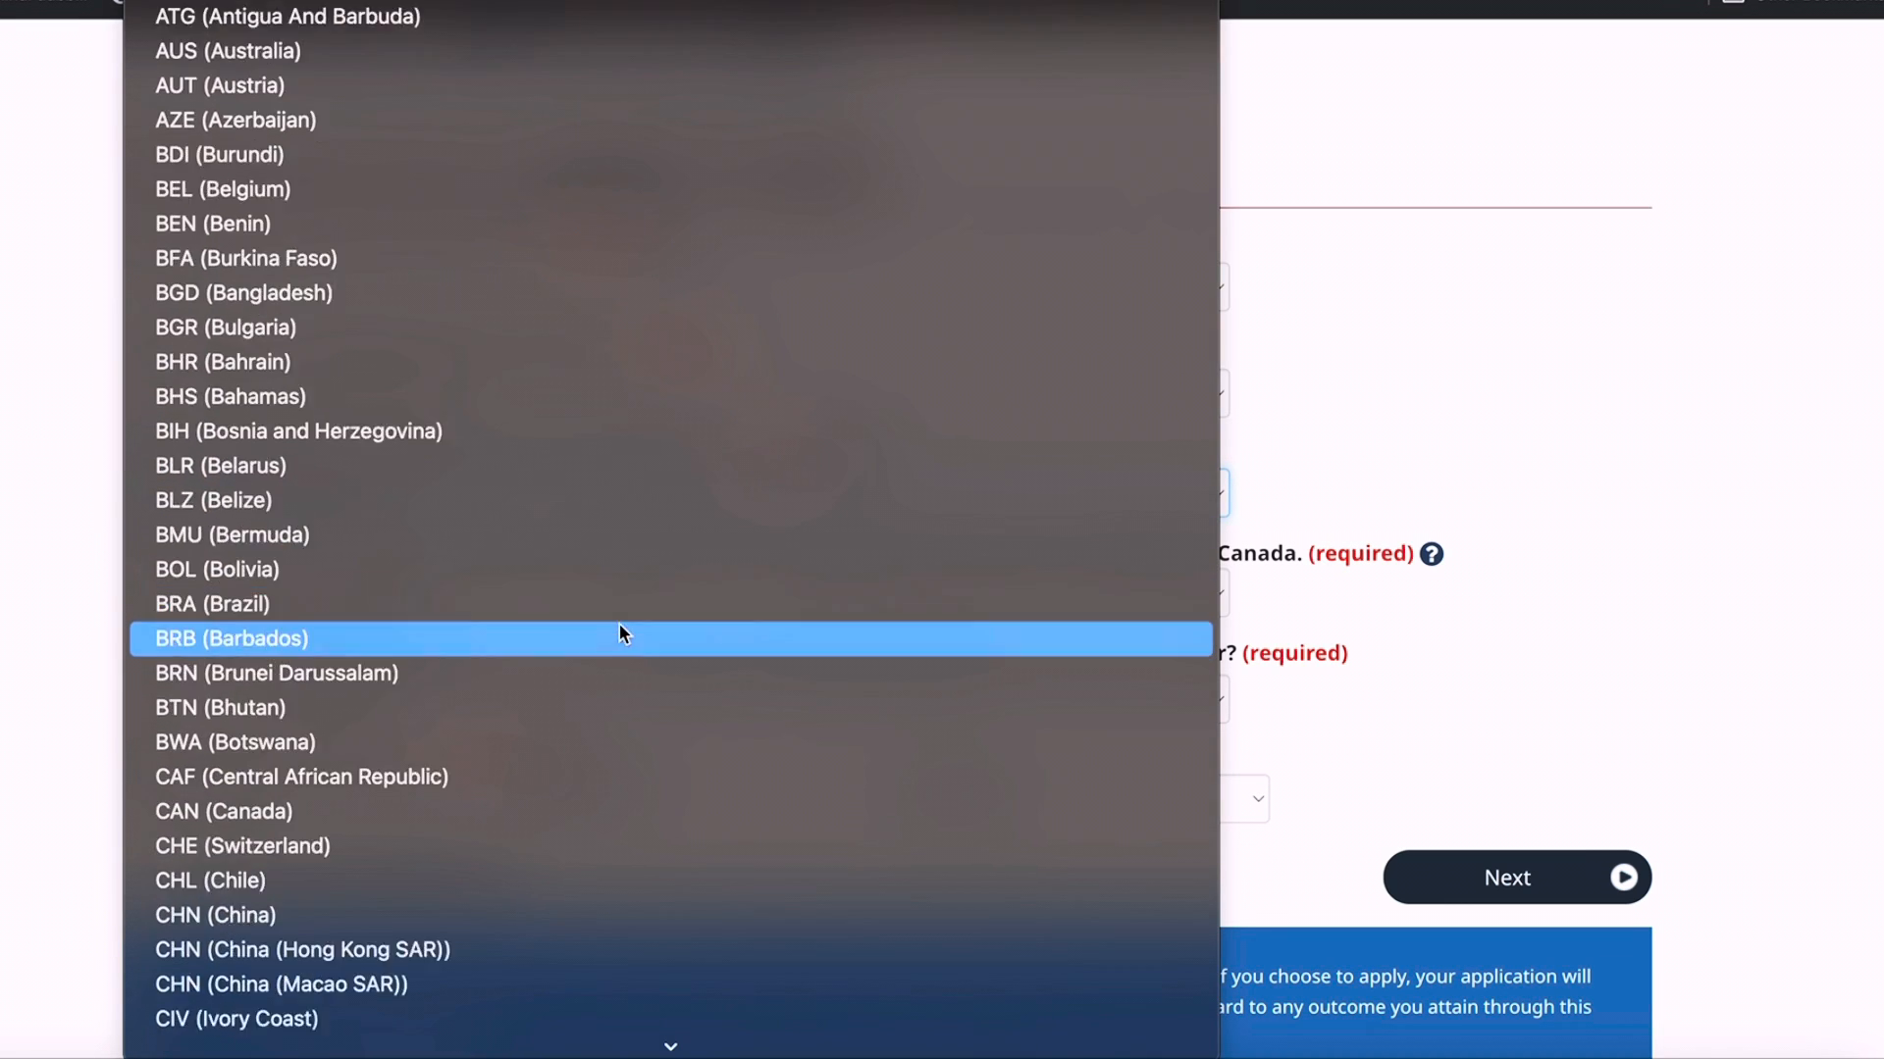
{"action": "scroll", "coordinate": [620, 633], "scroll_direction": "down", "scroll_amount": 10}
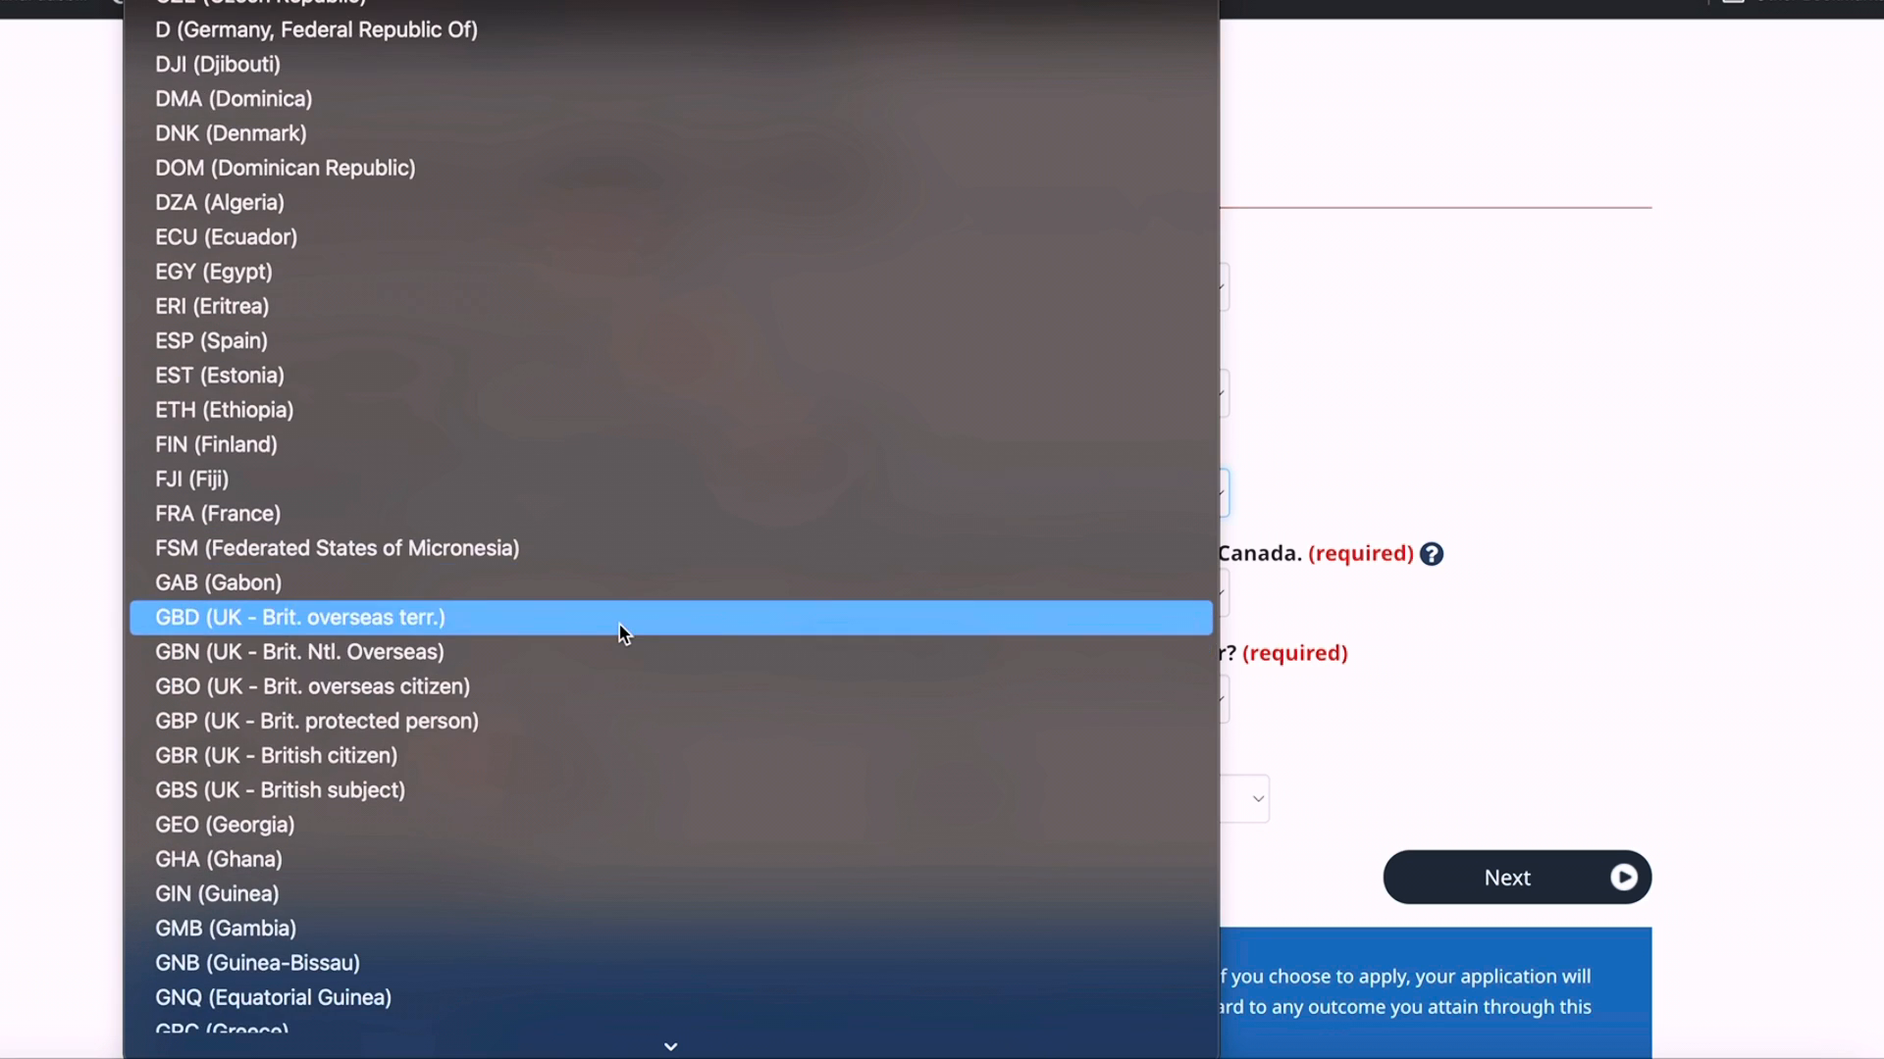
{"action": "scroll", "coordinate": [620, 633], "scroll_direction": "down", "scroll_amount": 8}
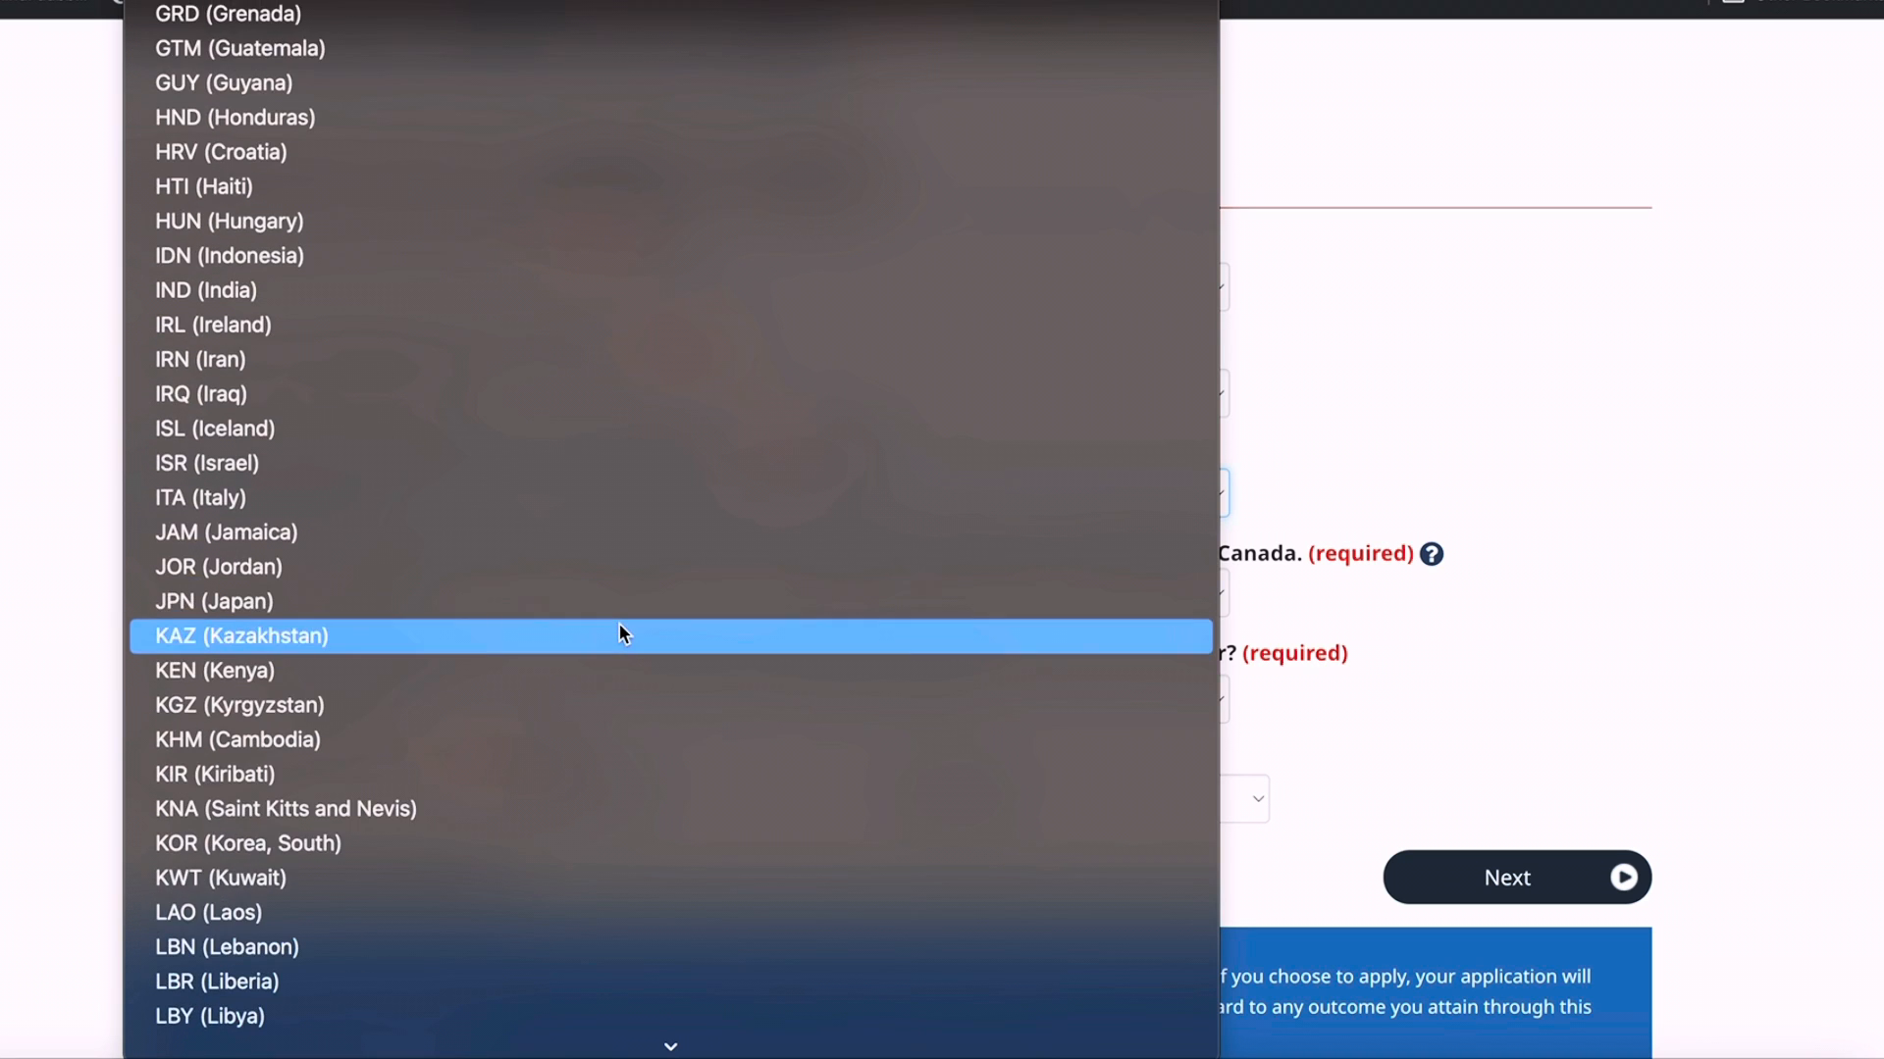
{"action": "scroll", "coordinate": [619, 625], "scroll_direction": "down", "scroll_amount": 2}
{"action": "scroll", "coordinate": [426, 655], "scroll_direction": "down", "scroll_amount": 5}
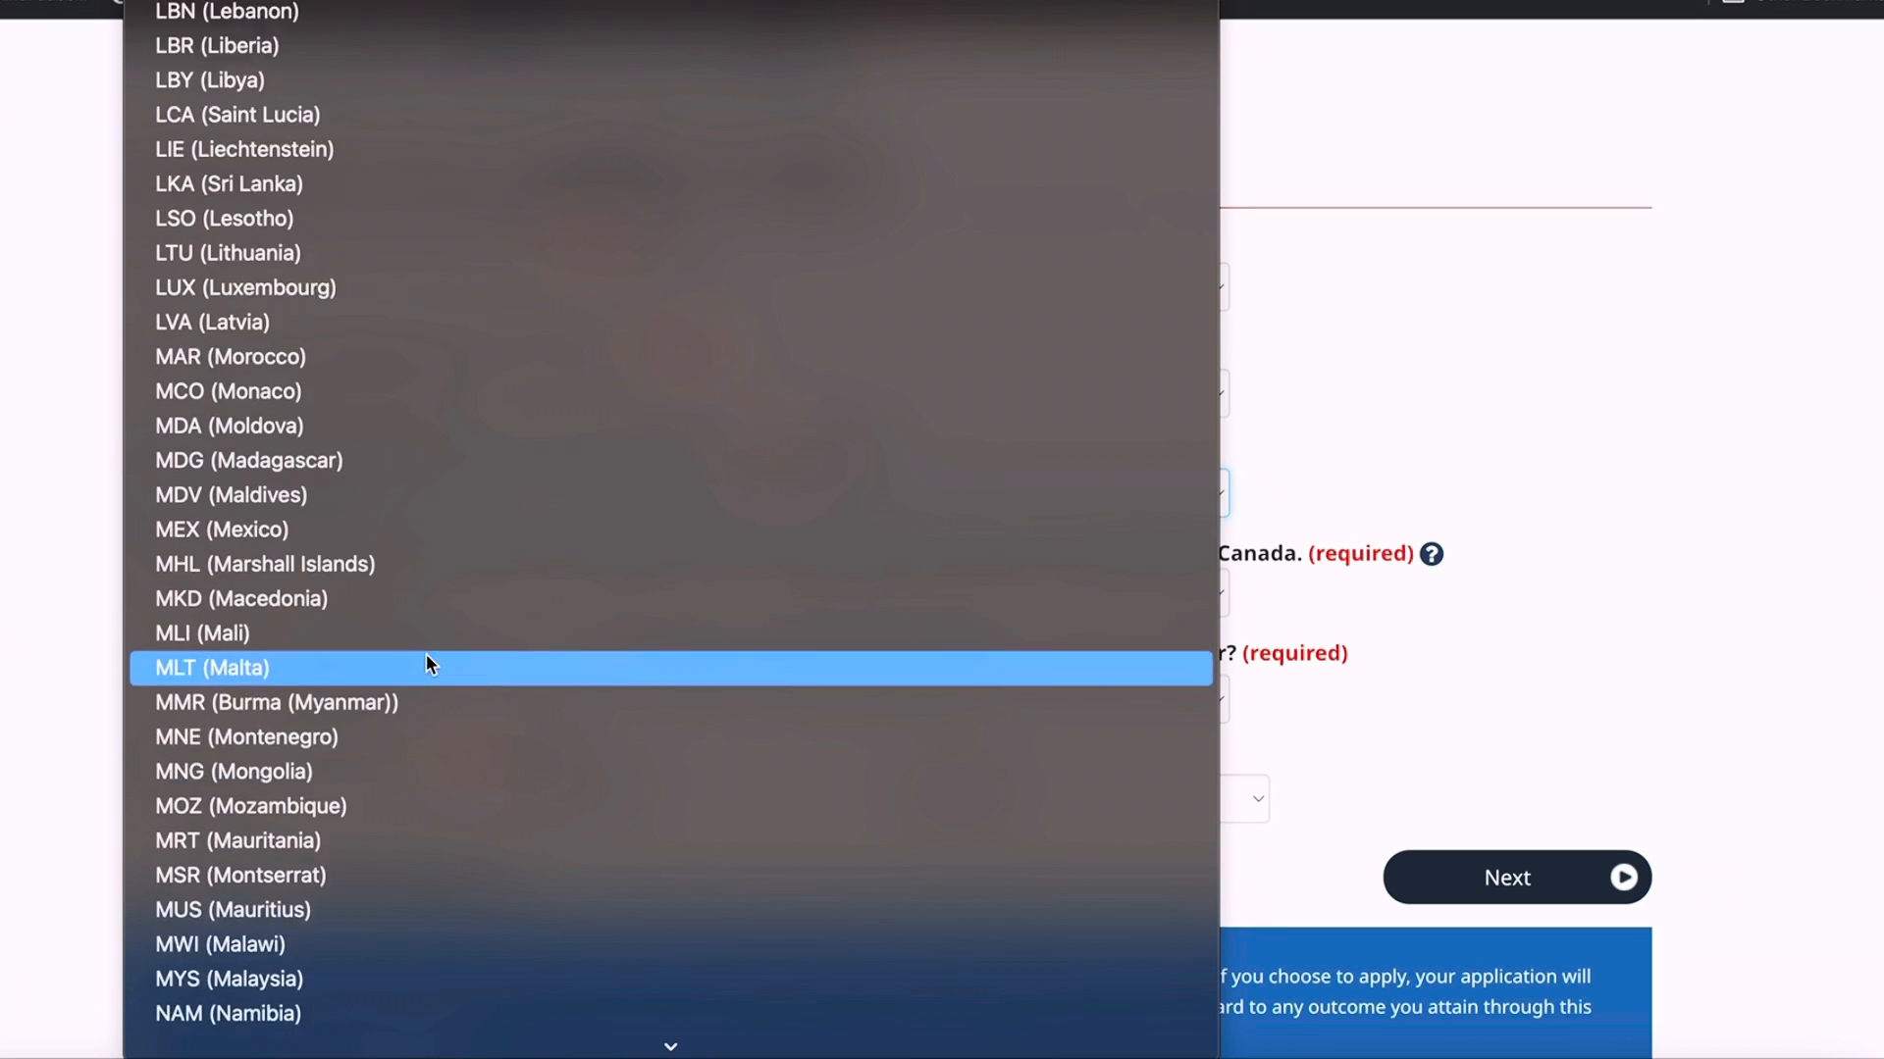
{"action": "scroll", "coordinate": [426, 656], "scroll_direction": "down", "scroll_amount": 2}
{"action": "scroll", "coordinate": [426, 654], "scroll_direction": "down", "scroll_amount": 3}
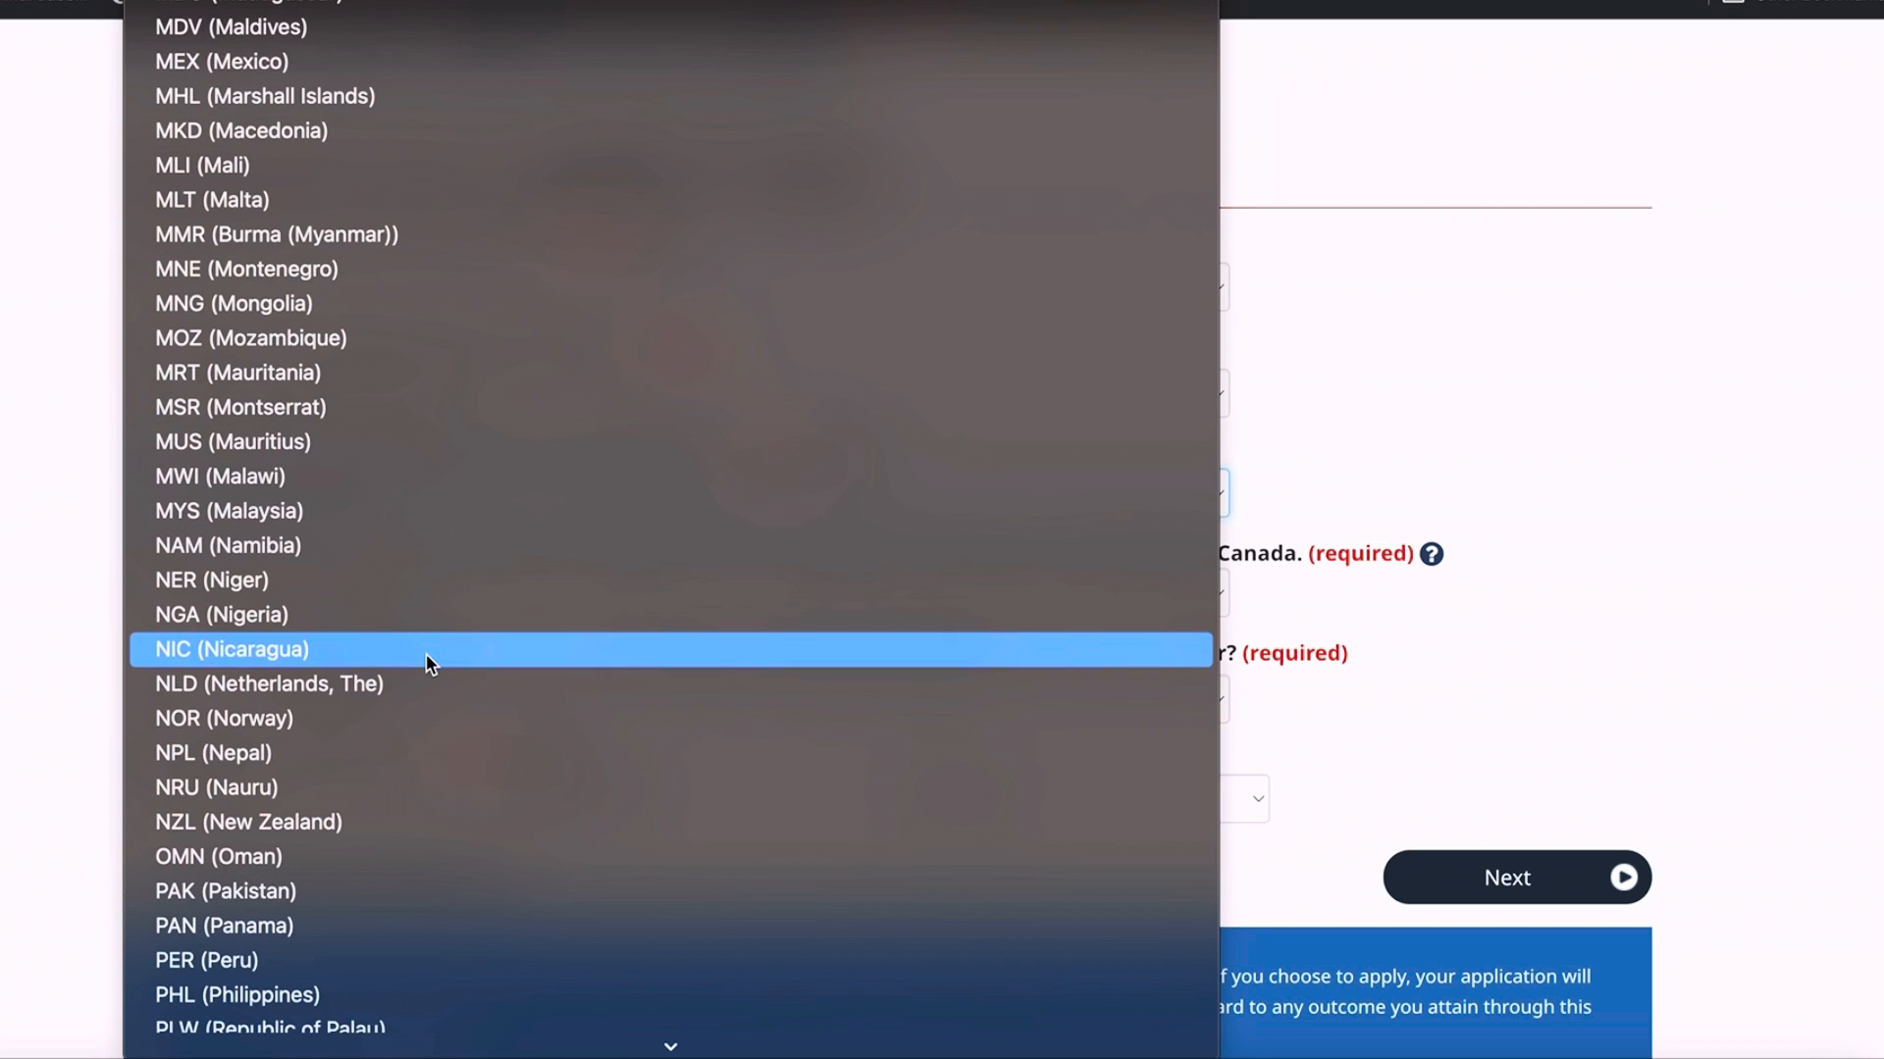
{"action": "scroll", "coordinate": [425, 654], "scroll_direction": "down", "scroll_amount": 2}
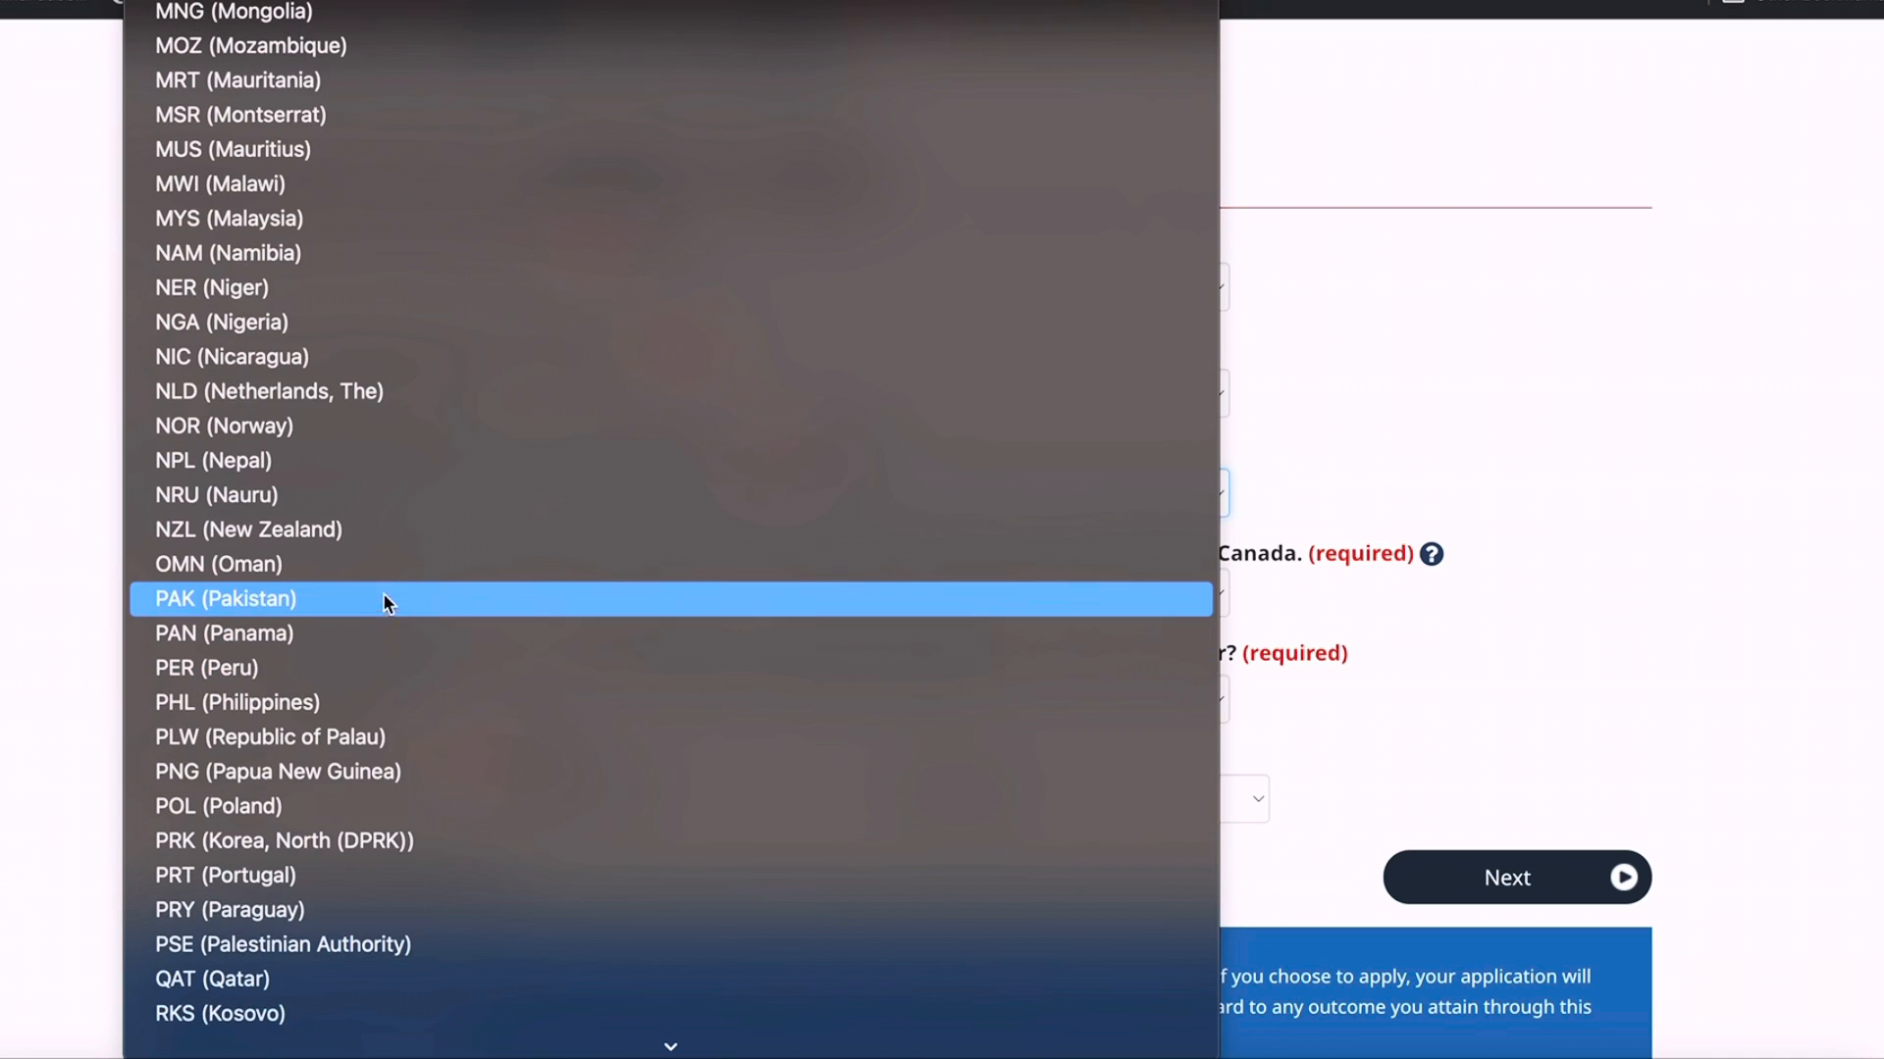
{"action": "left_click", "coordinate": [327, 588]}
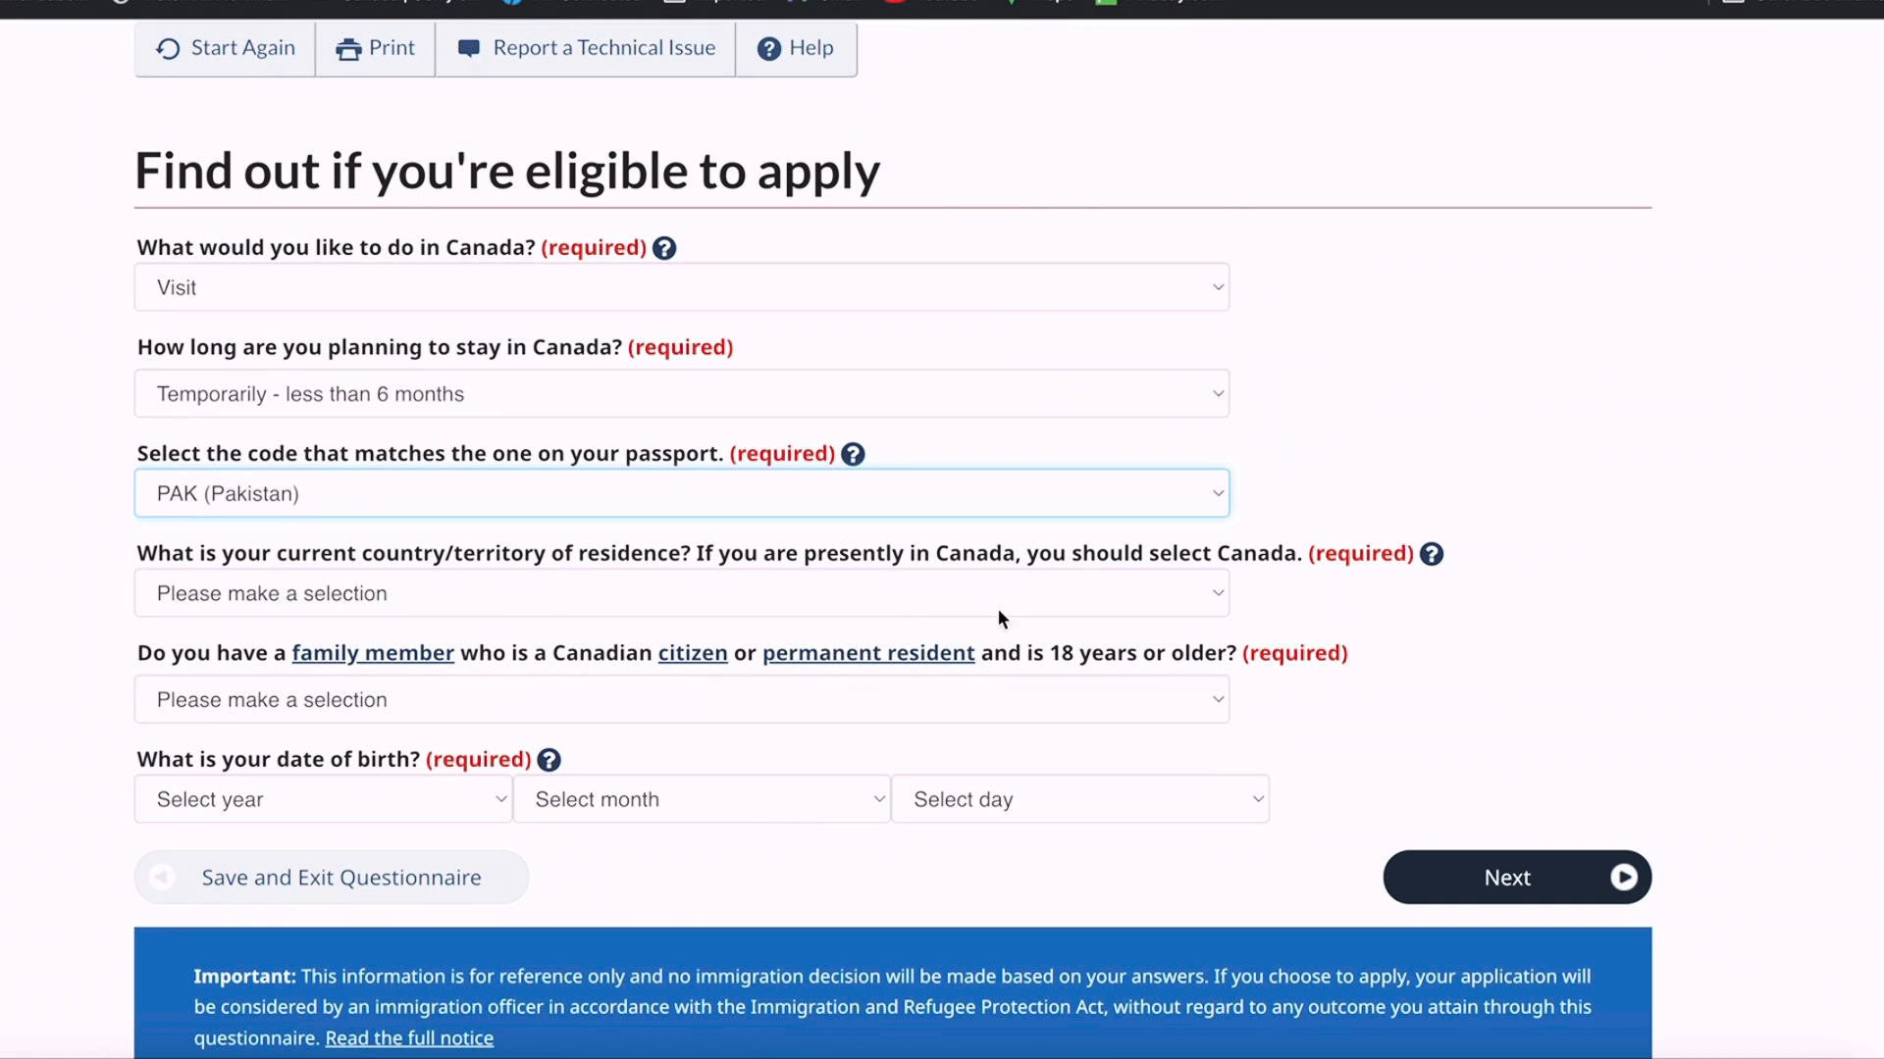
- Select Pakistan as the current country or territory of residence
{"action": "left_click_drag", "start_coordinate": [139, 545], "coordinate": [946, 551]}
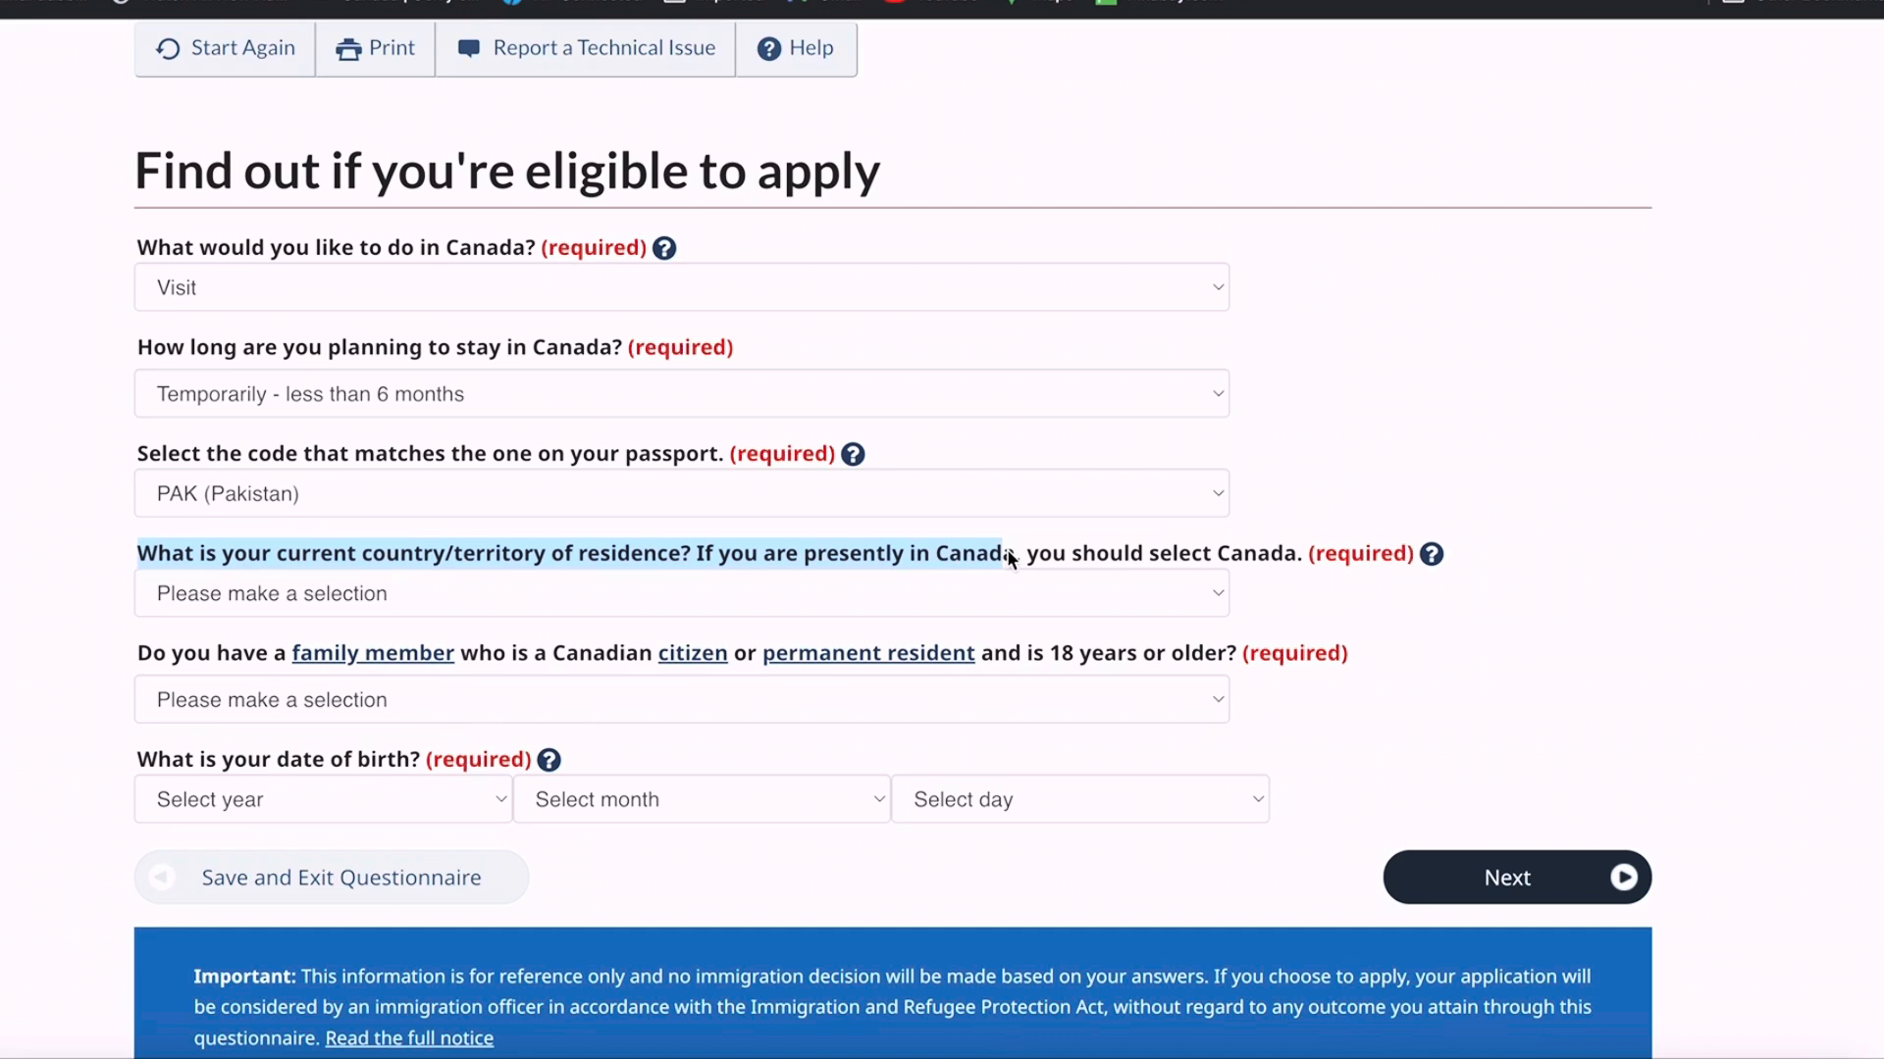
{"action": "left_click", "coordinate": [1214, 591]}
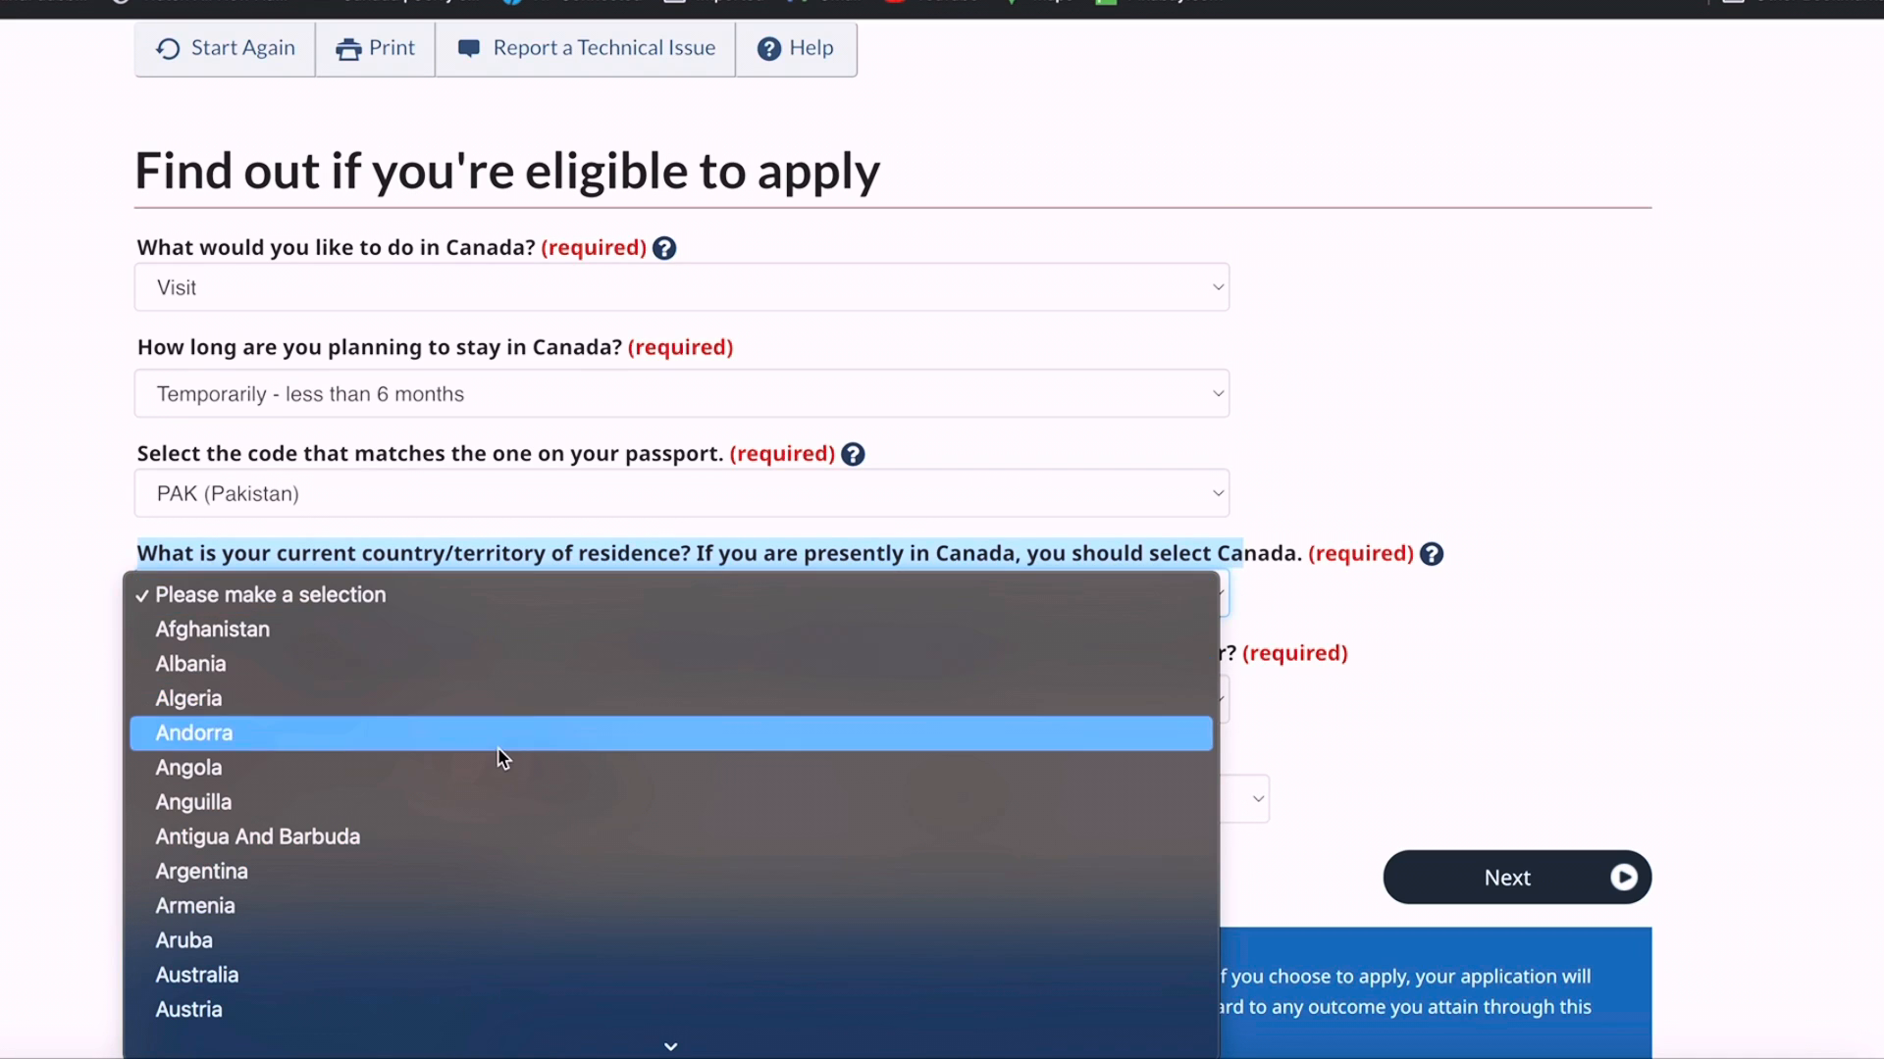
{"action": "scroll", "coordinate": [498, 747], "scroll_direction": "down", "scroll_amount": 15}
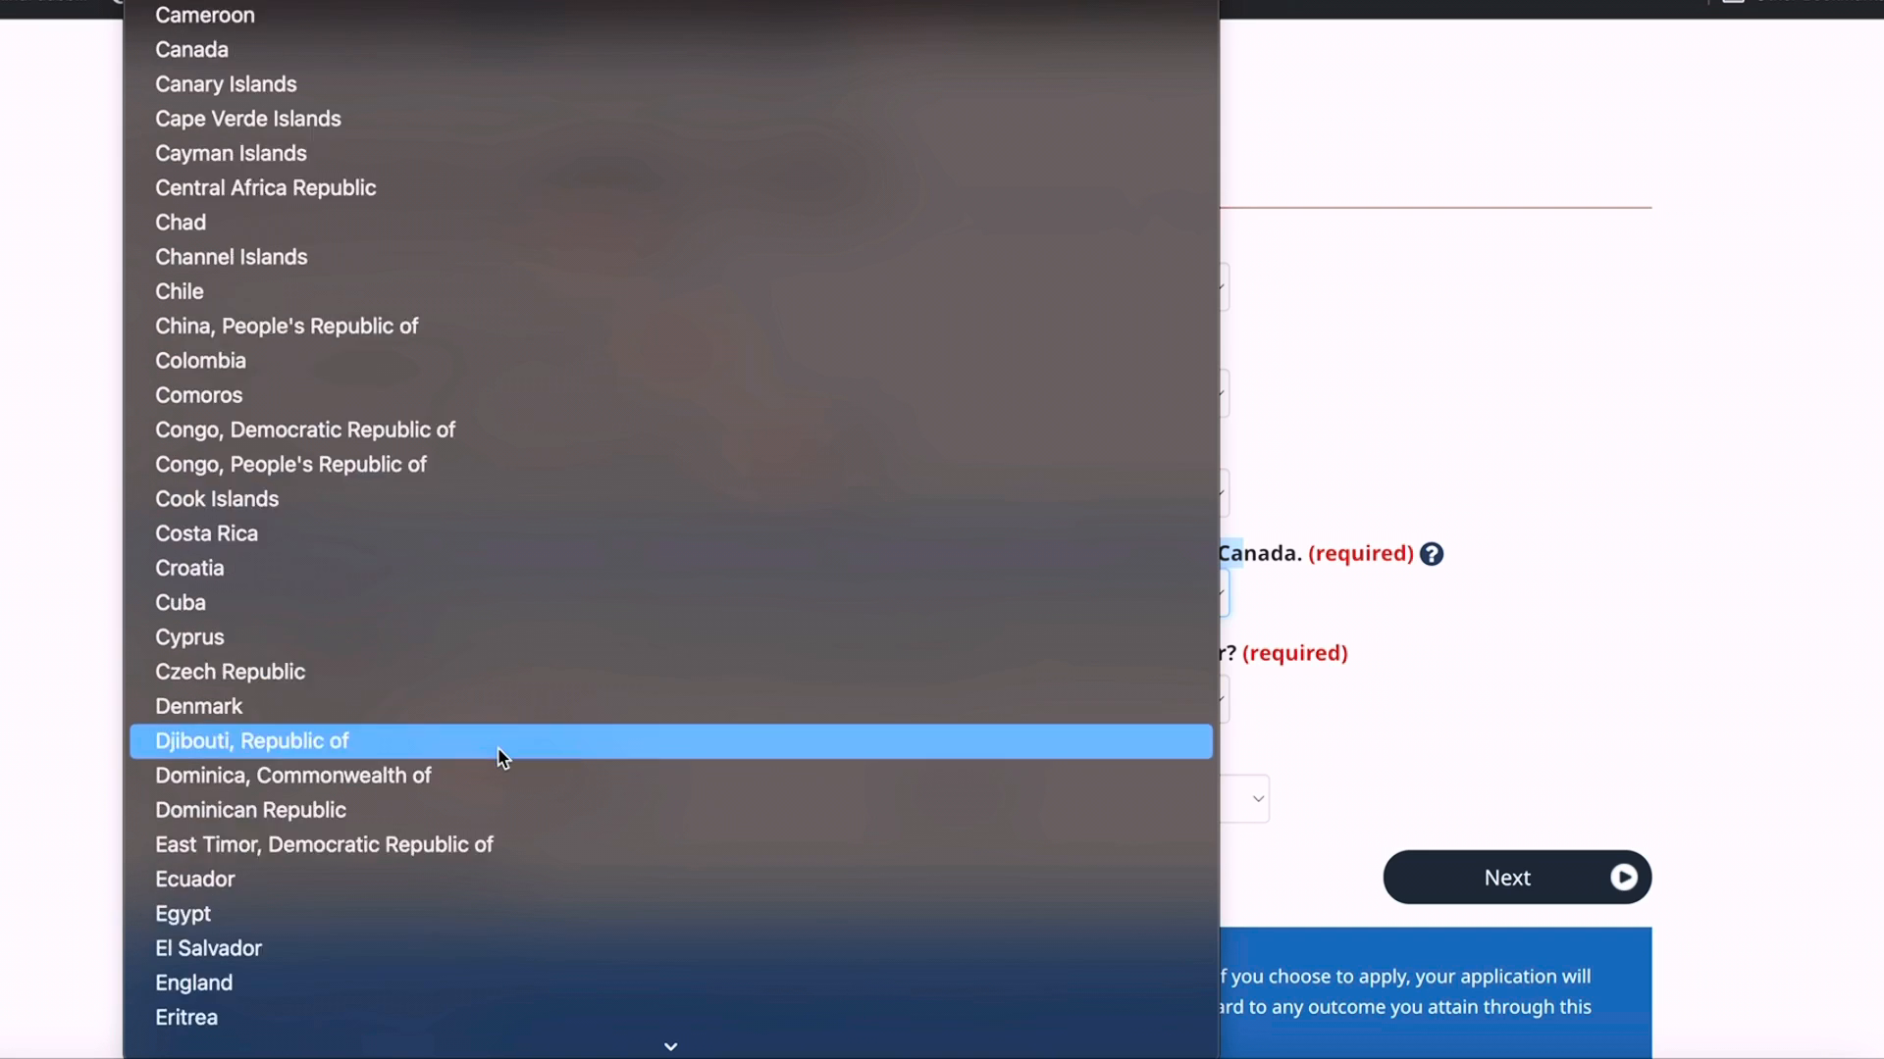
{"action": "scroll", "coordinate": [497, 745], "scroll_direction": "down", "scroll_amount": 12}
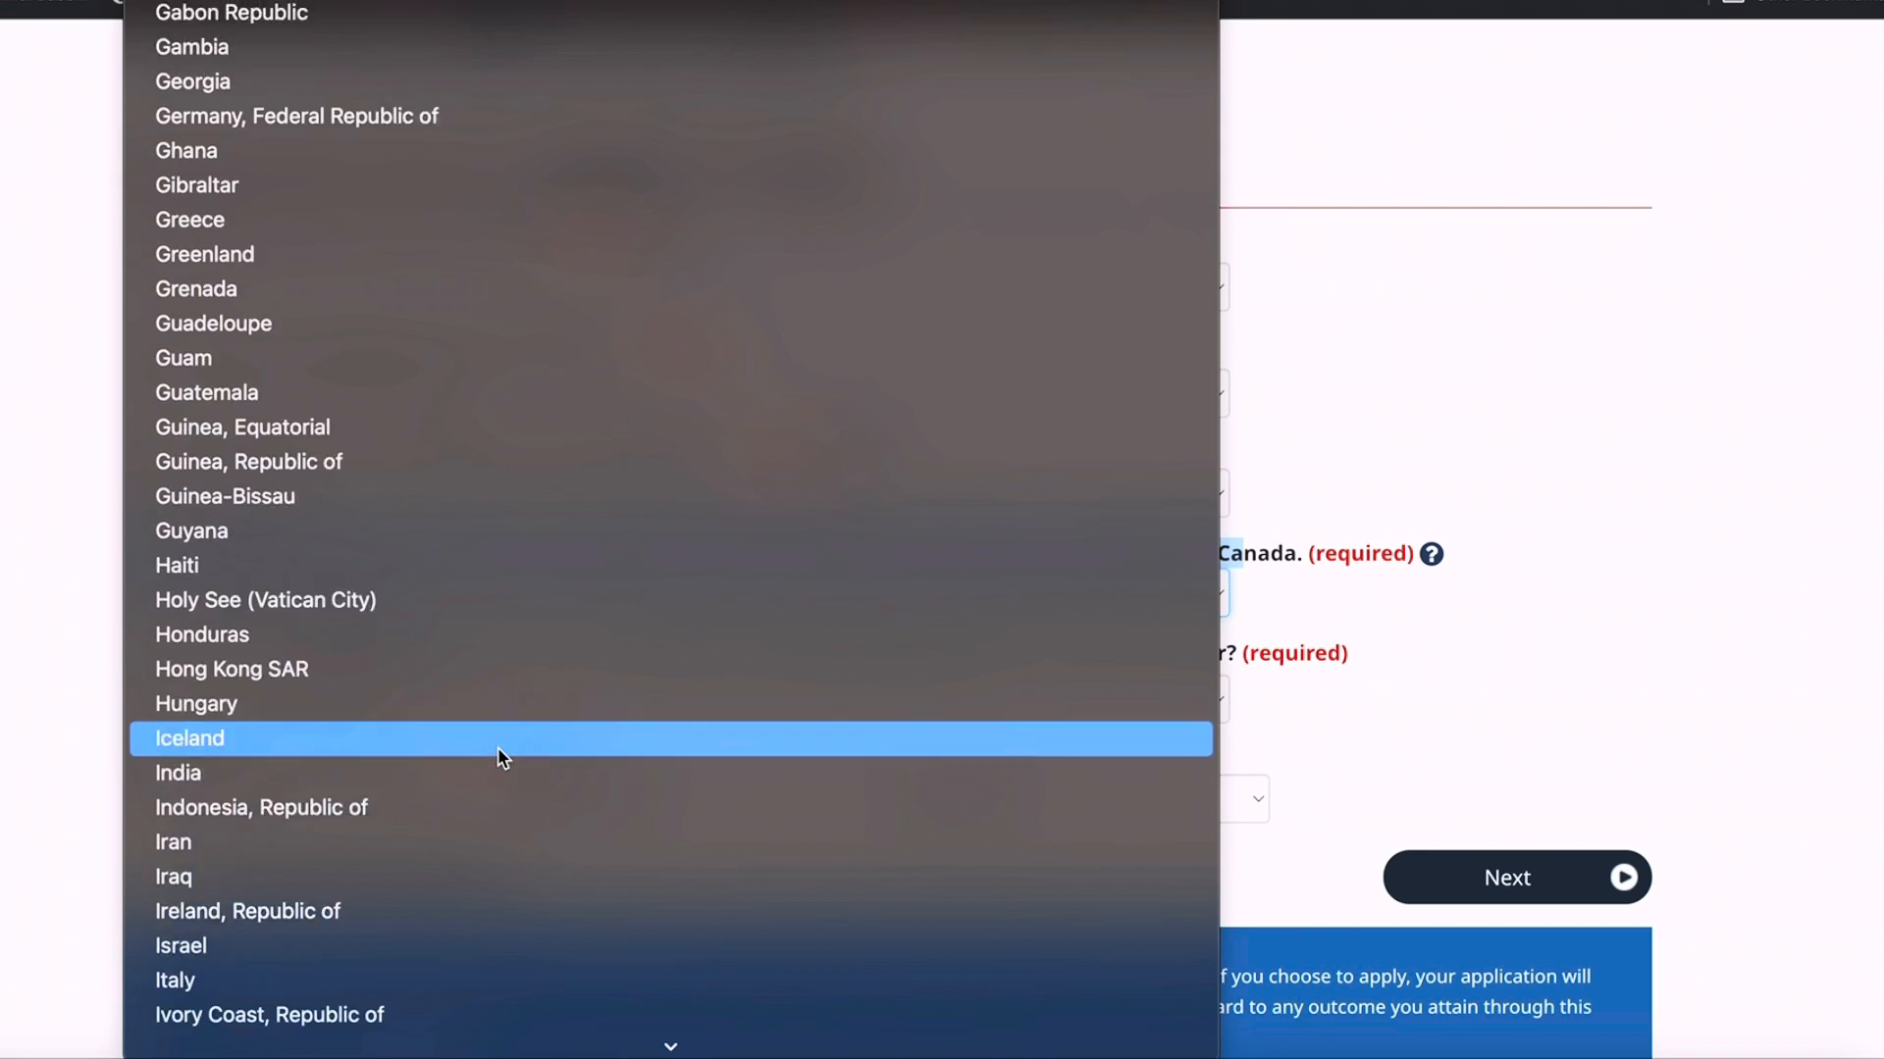
{"action": "scroll", "coordinate": [497, 746], "scroll_direction": "down", "scroll_amount": 10}
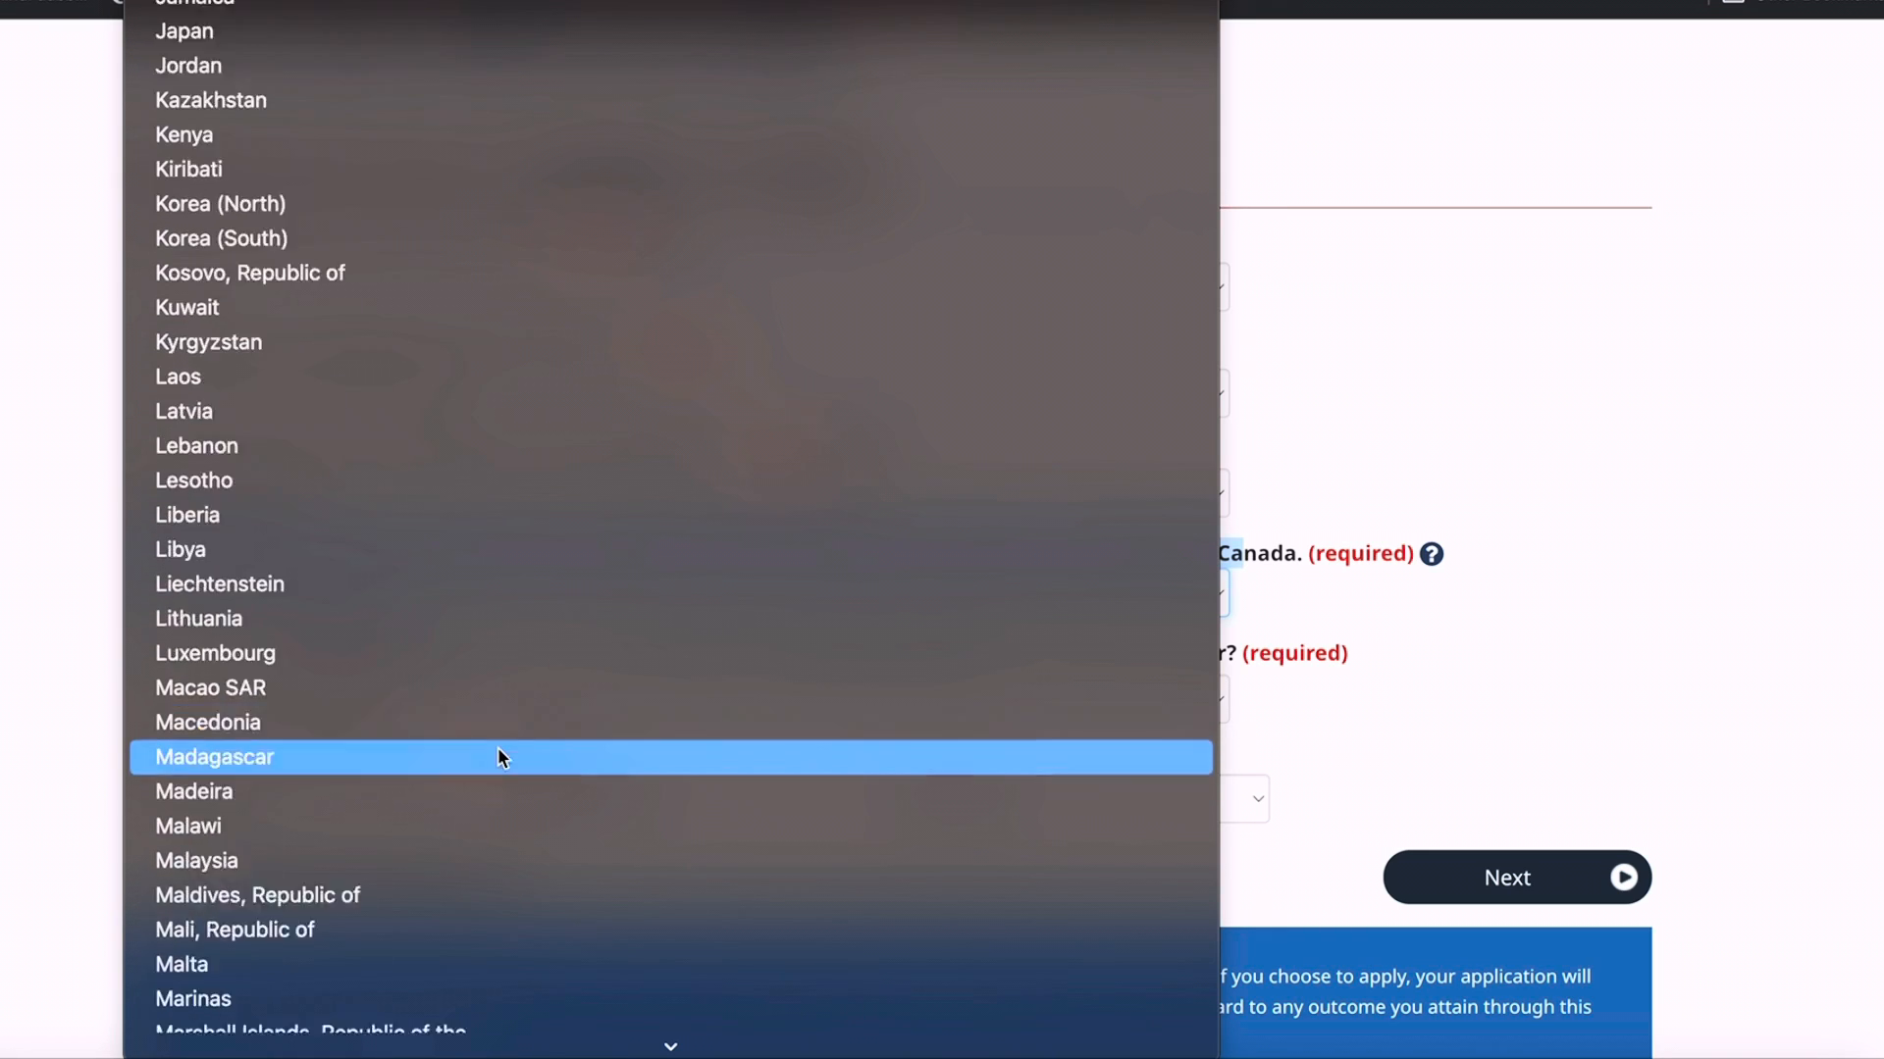
{"action": "scroll", "coordinate": [497, 757], "scroll_direction": "down", "scroll_amount": 15}
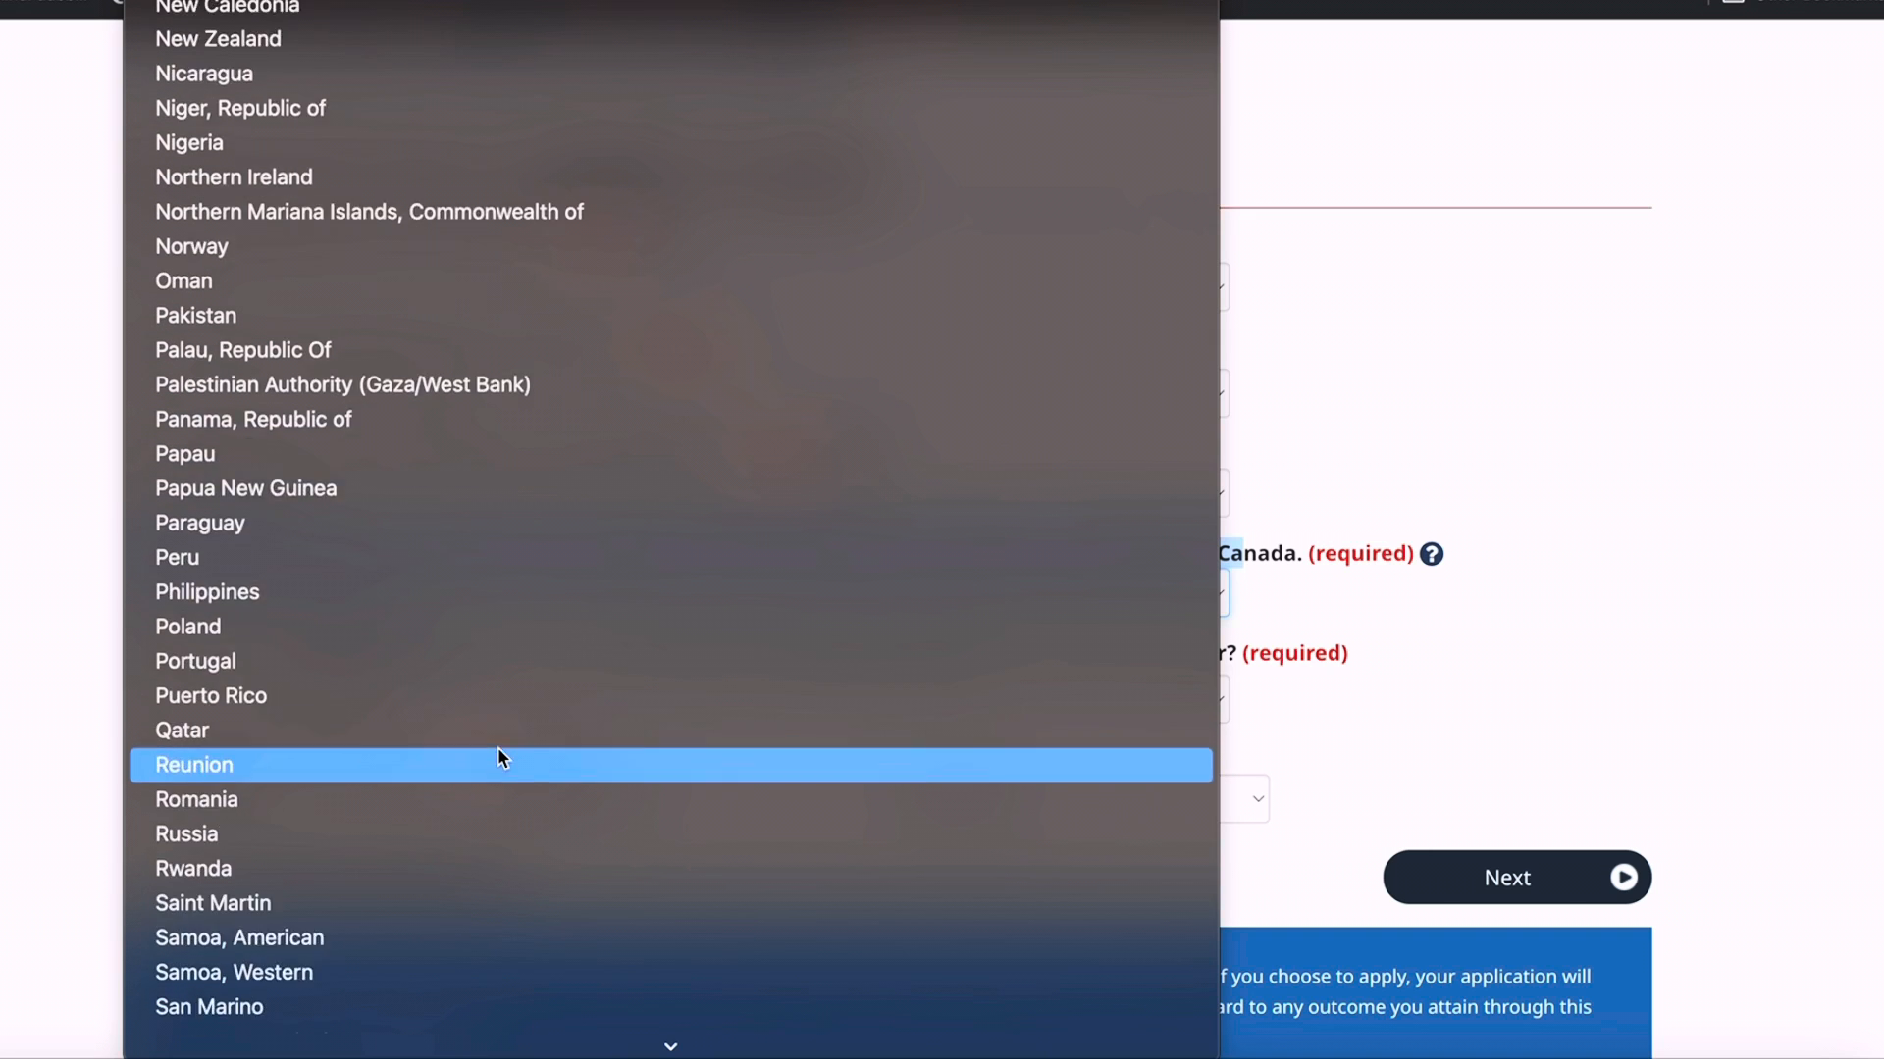
{"action": "scroll", "coordinate": [498, 752], "scroll_direction": "down", "scroll_amount": 2}
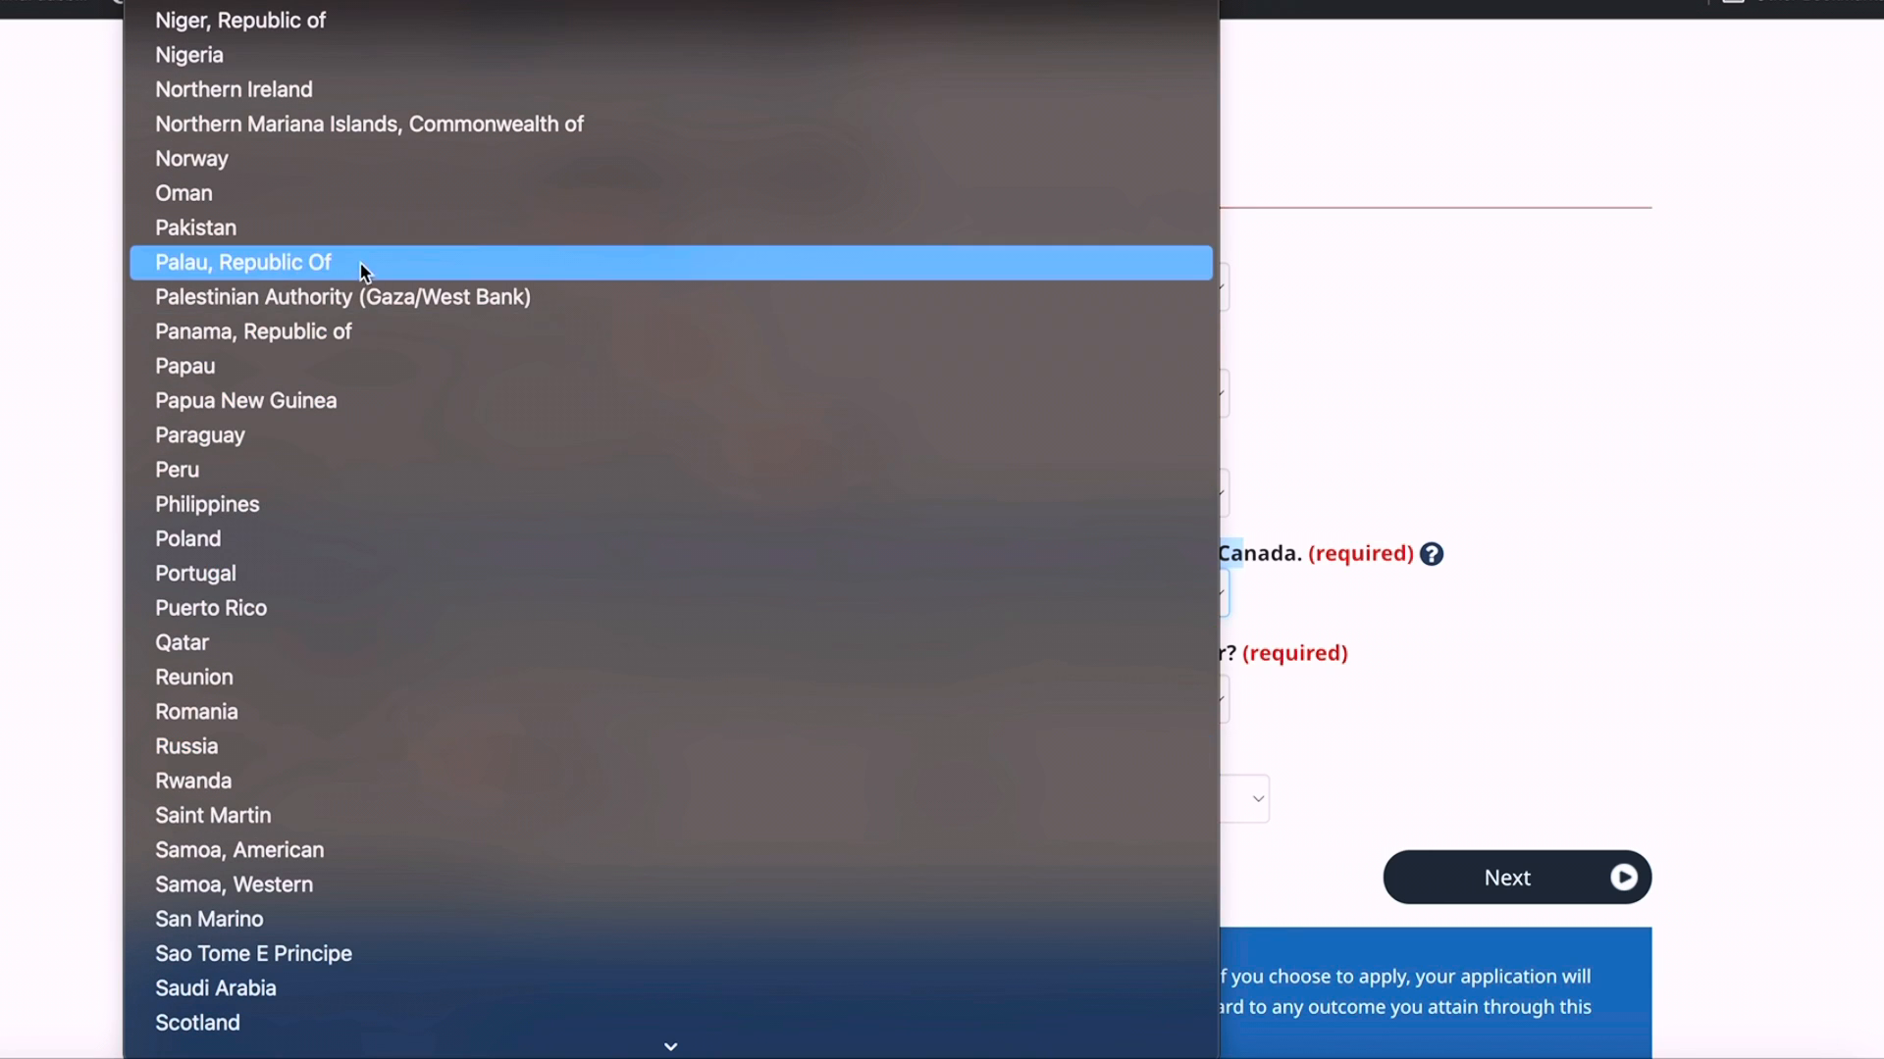
{"action": "left_click", "coordinate": [355, 231]}
{"action": "scroll", "coordinate": [703, 634], "scroll_direction": "down", "scroll_amount": 1}
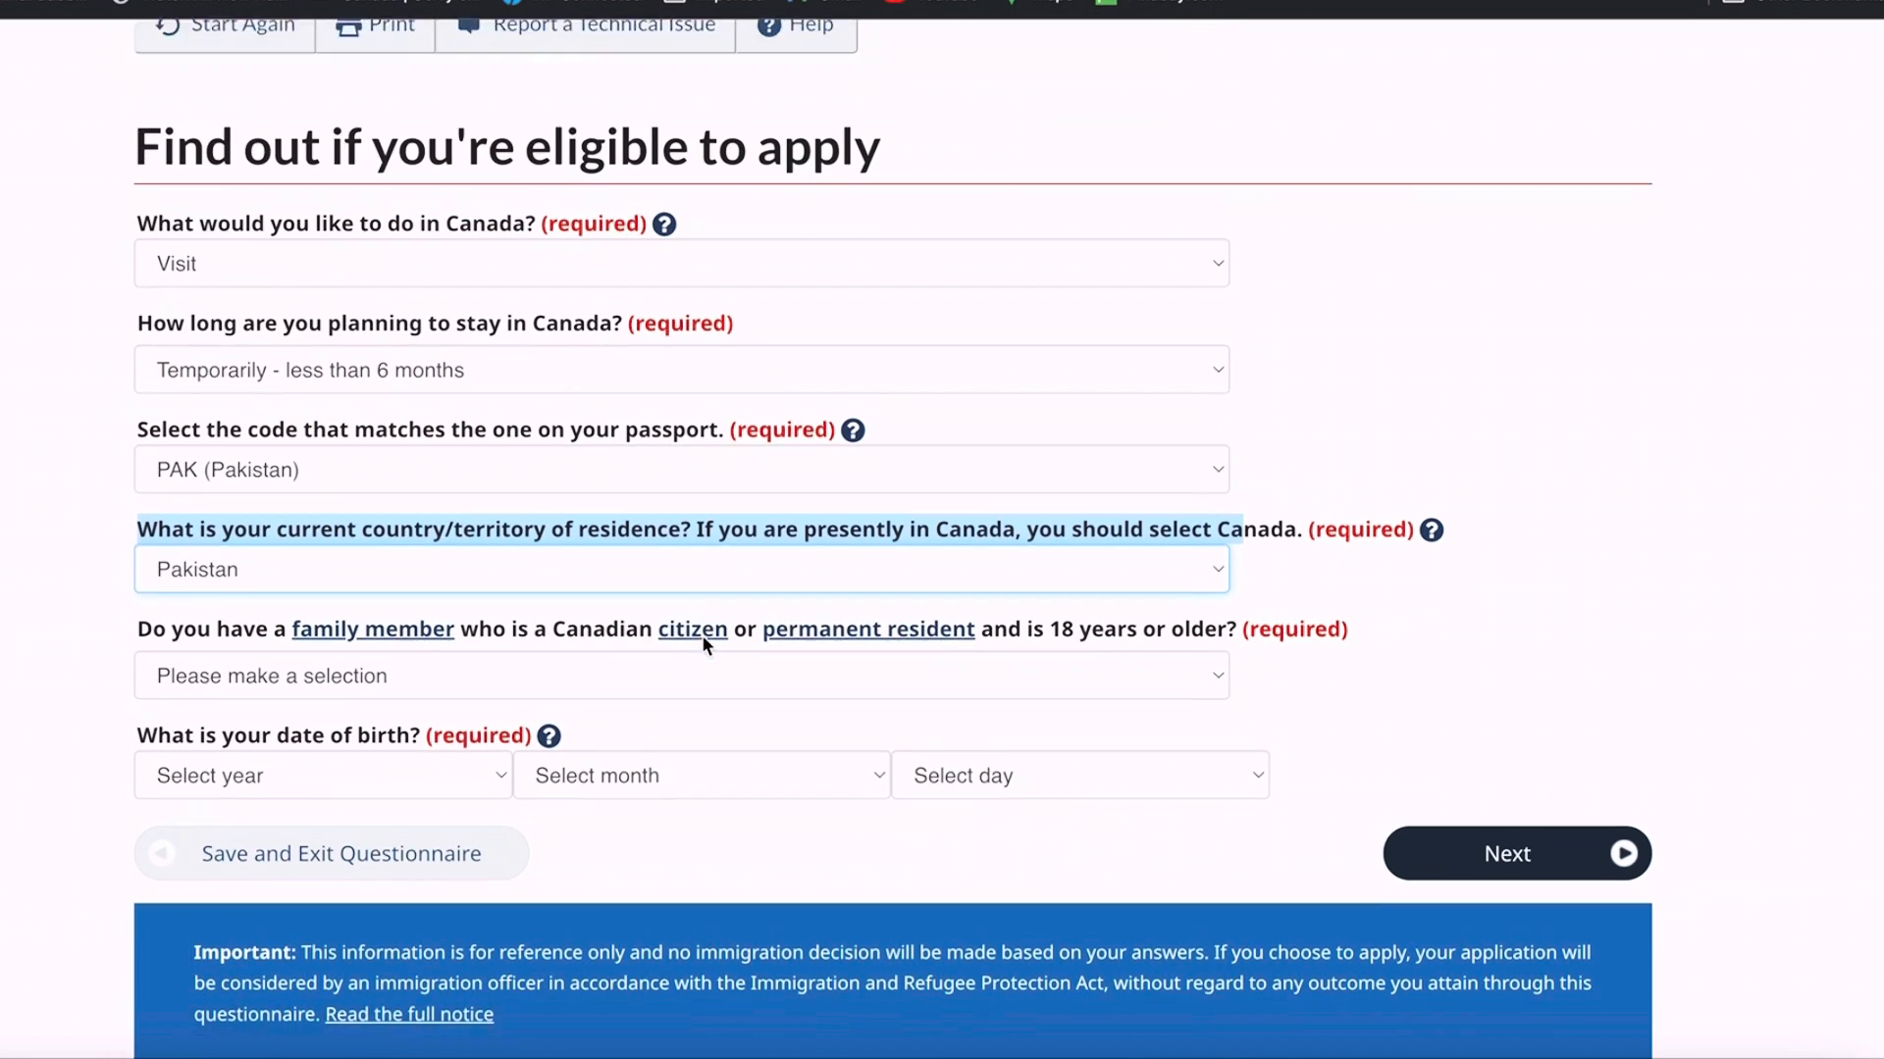
{"action": "scroll", "coordinate": [703, 634], "scroll_direction": "down", "scroll_amount": 1}
{"action": "left_click", "coordinate": [309, 449]}
{"action": "left_click", "coordinate": [196, 457]}
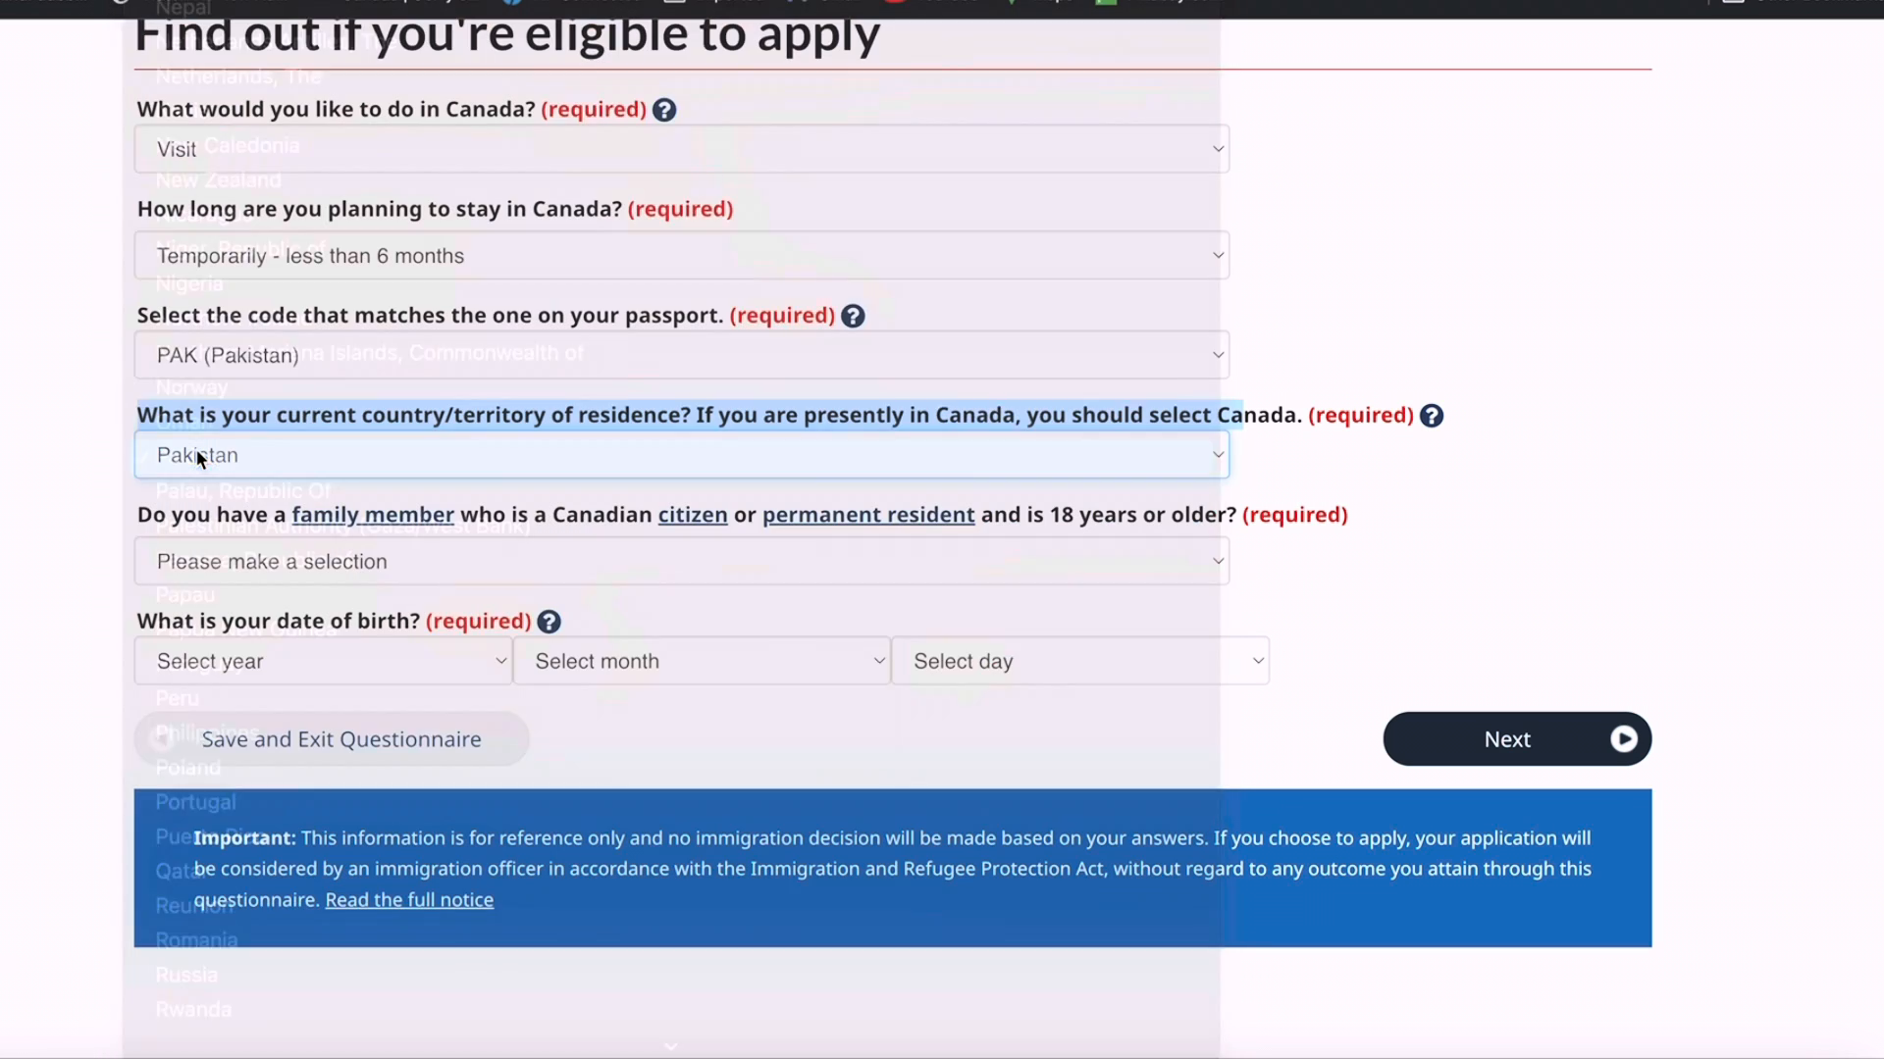
{"action": "left_click", "coordinate": [55, 547]}
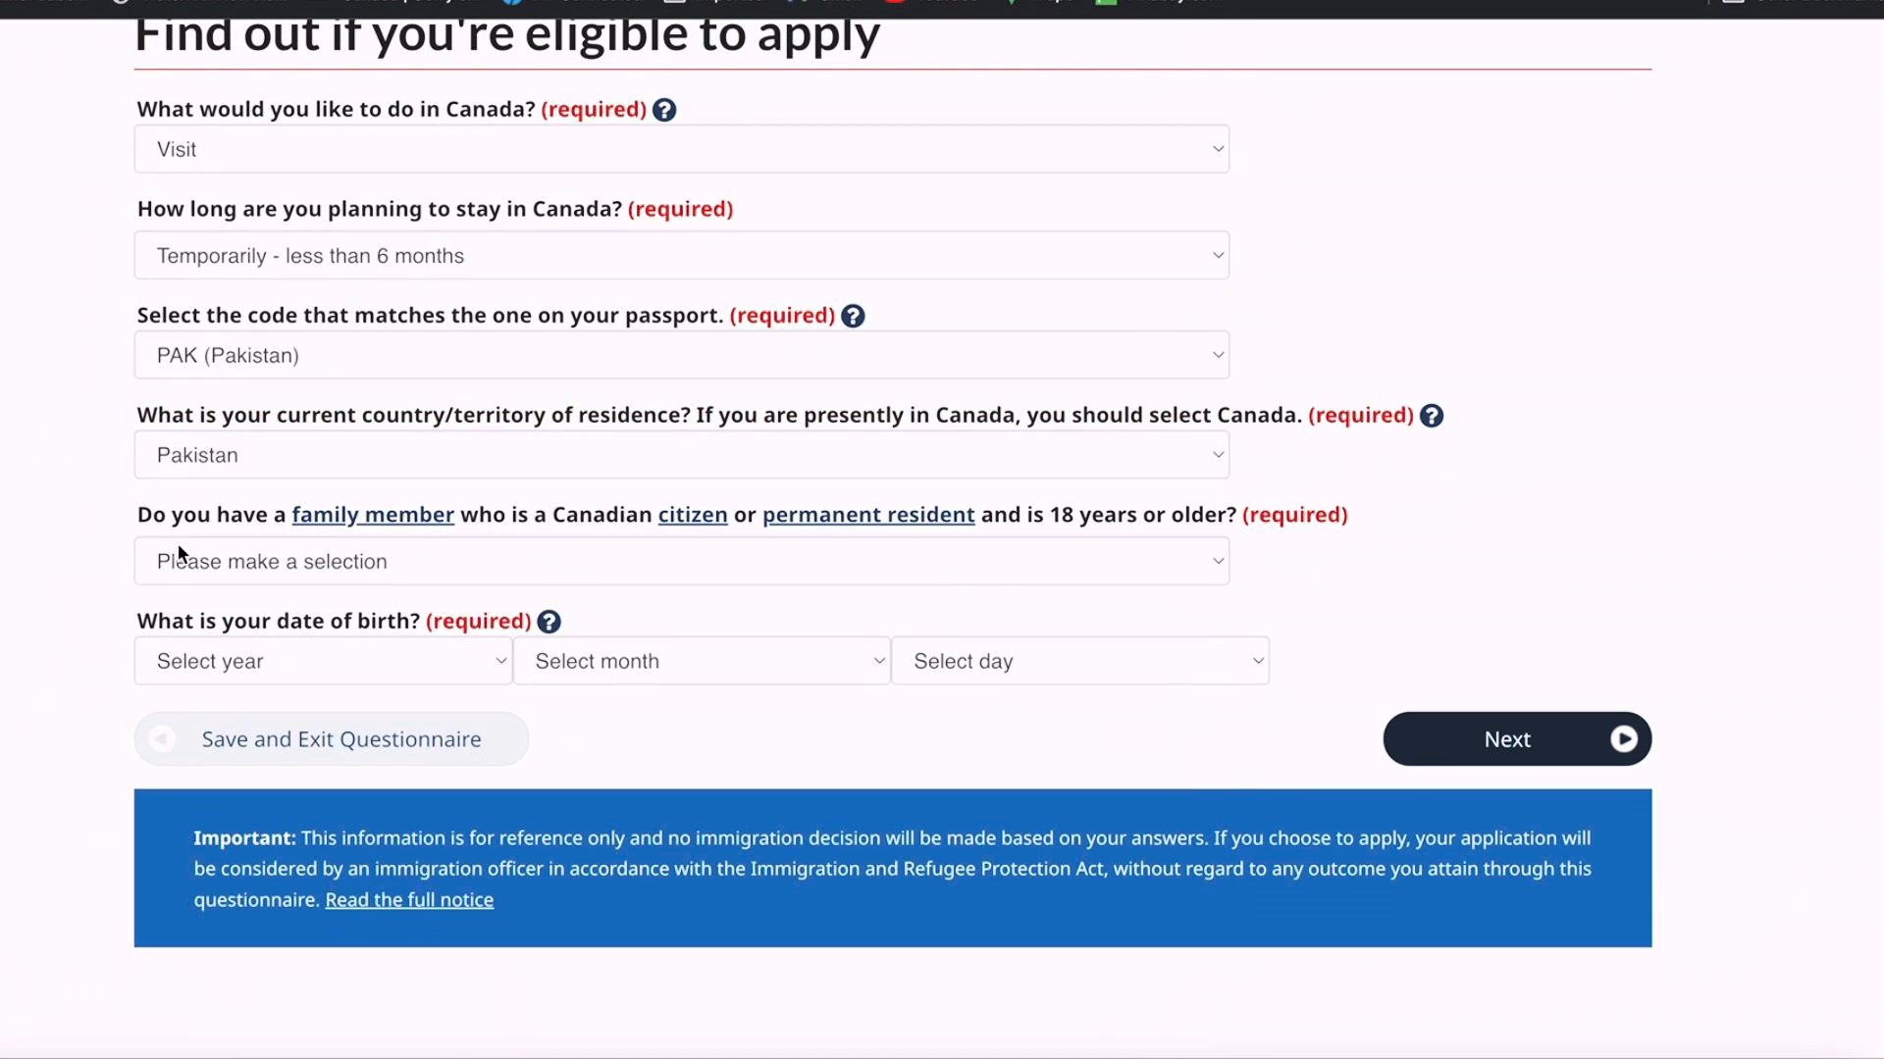
- Answer No to having a family member aged 18 or older who is a Canadian citizen or permanent resident
{"action": "left_click_drag", "start_coordinate": [132, 514], "coordinate": [1080, 527]}
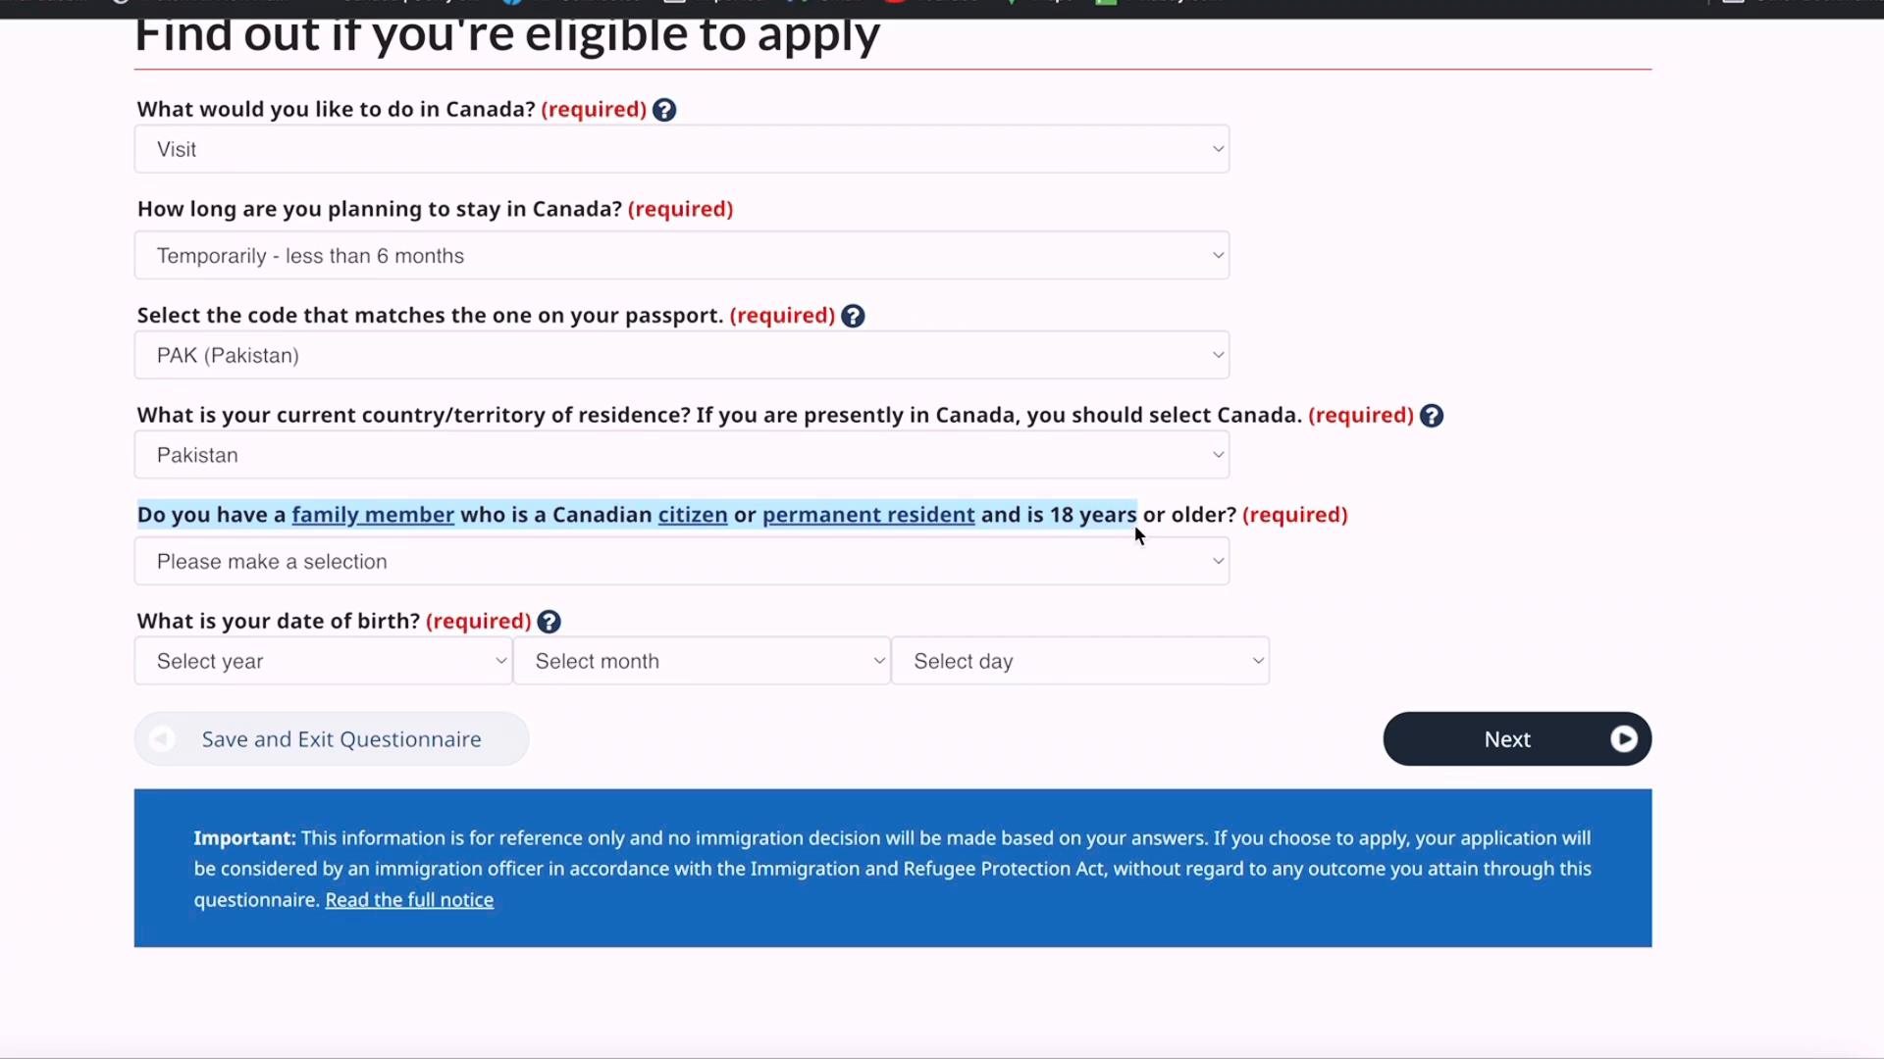
{"action": "left_click", "coordinate": [1217, 552]}
{"action": "left_click", "coordinate": [582, 635]}
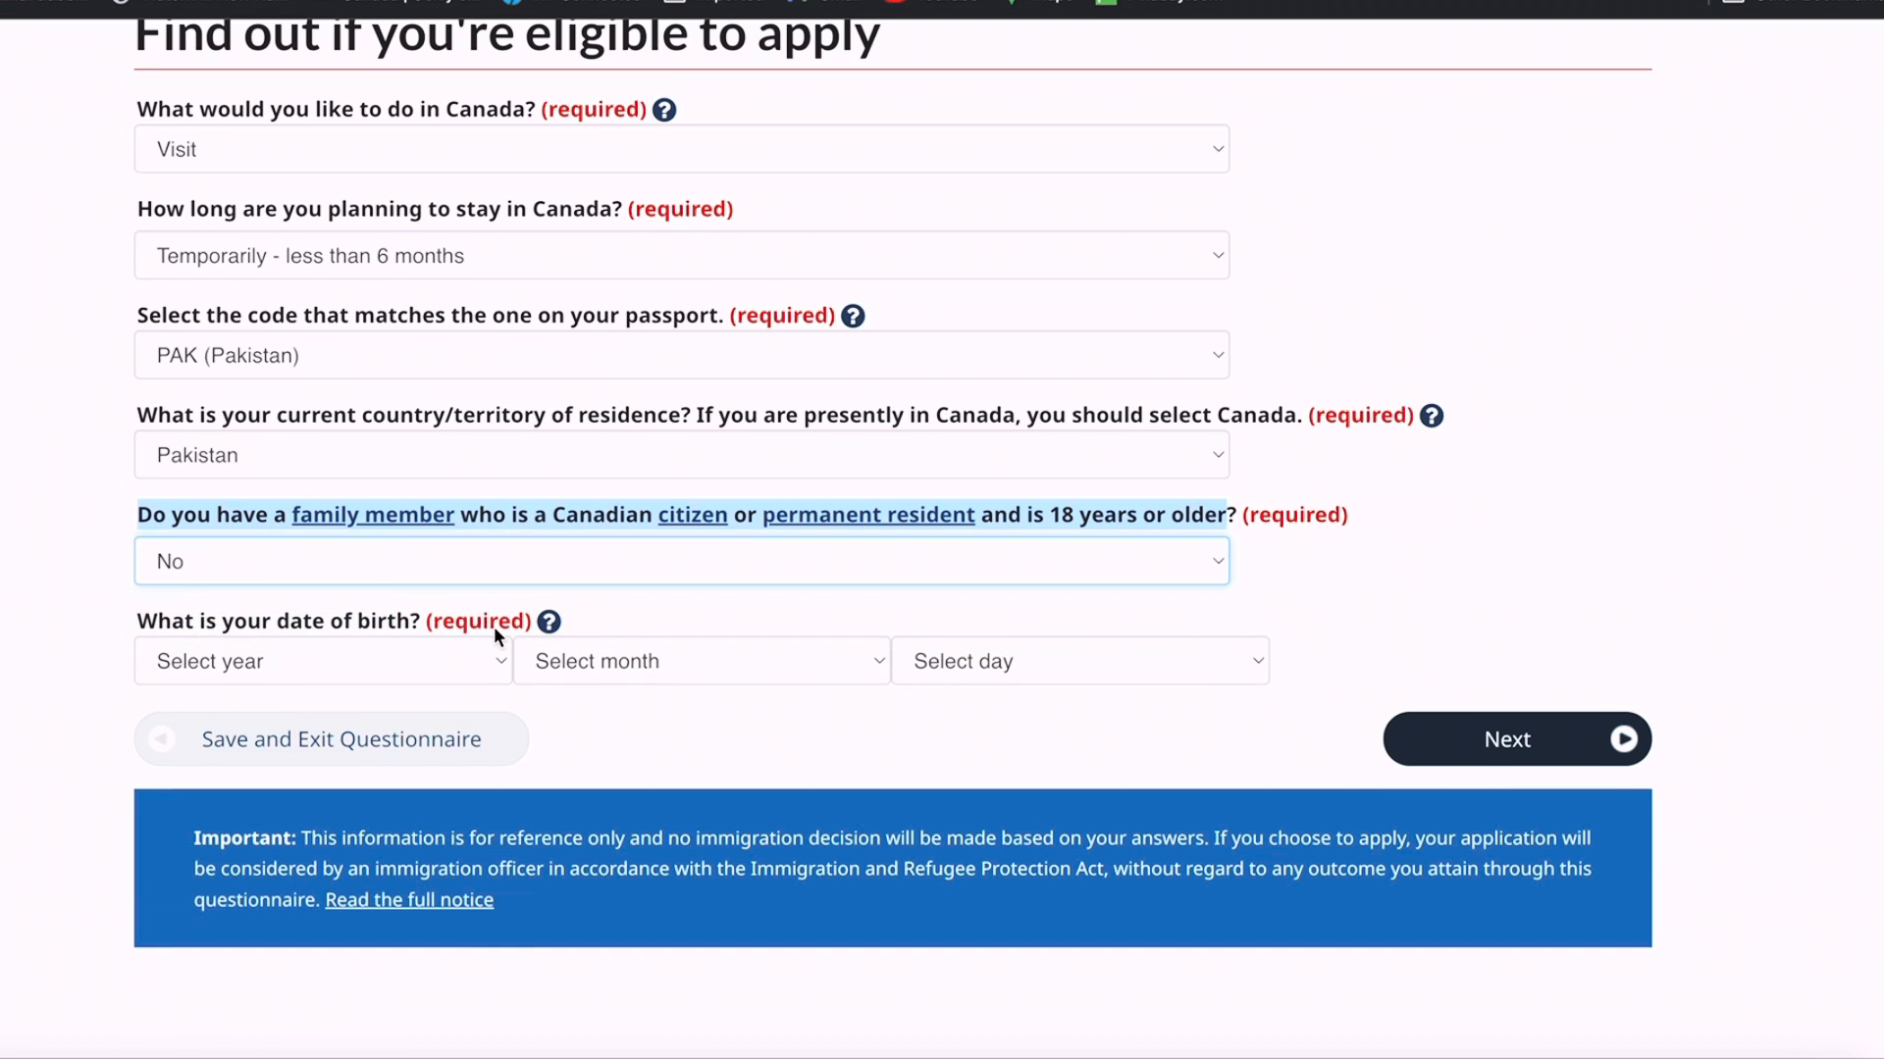
- Enter the applicant's date of birth and submit this page of the eligibility questionnaire
{"action": "scroll", "coordinate": [490, 626], "scroll_direction": "down", "scroll_amount": 1}
{"action": "left_click", "coordinate": [487, 574]}
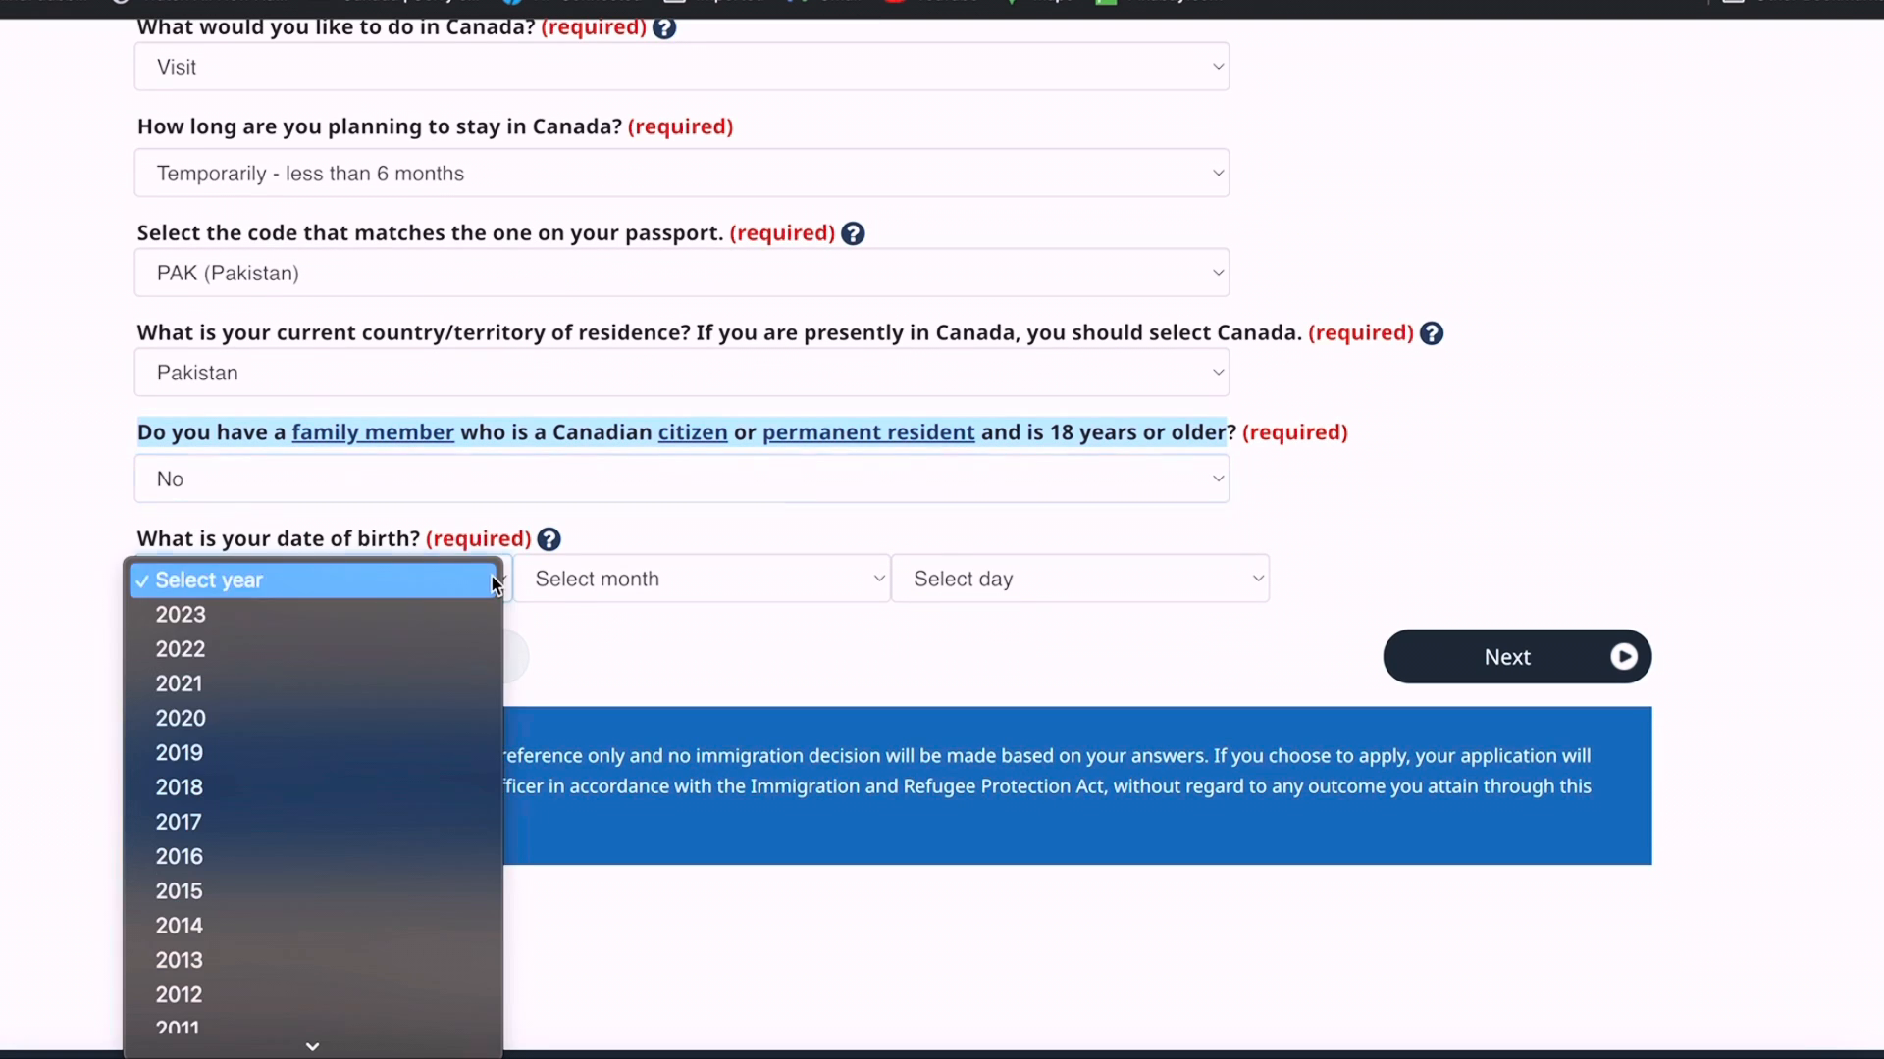
{"action": "scroll", "coordinate": [273, 741], "scroll_direction": "down", "scroll_amount": 5}
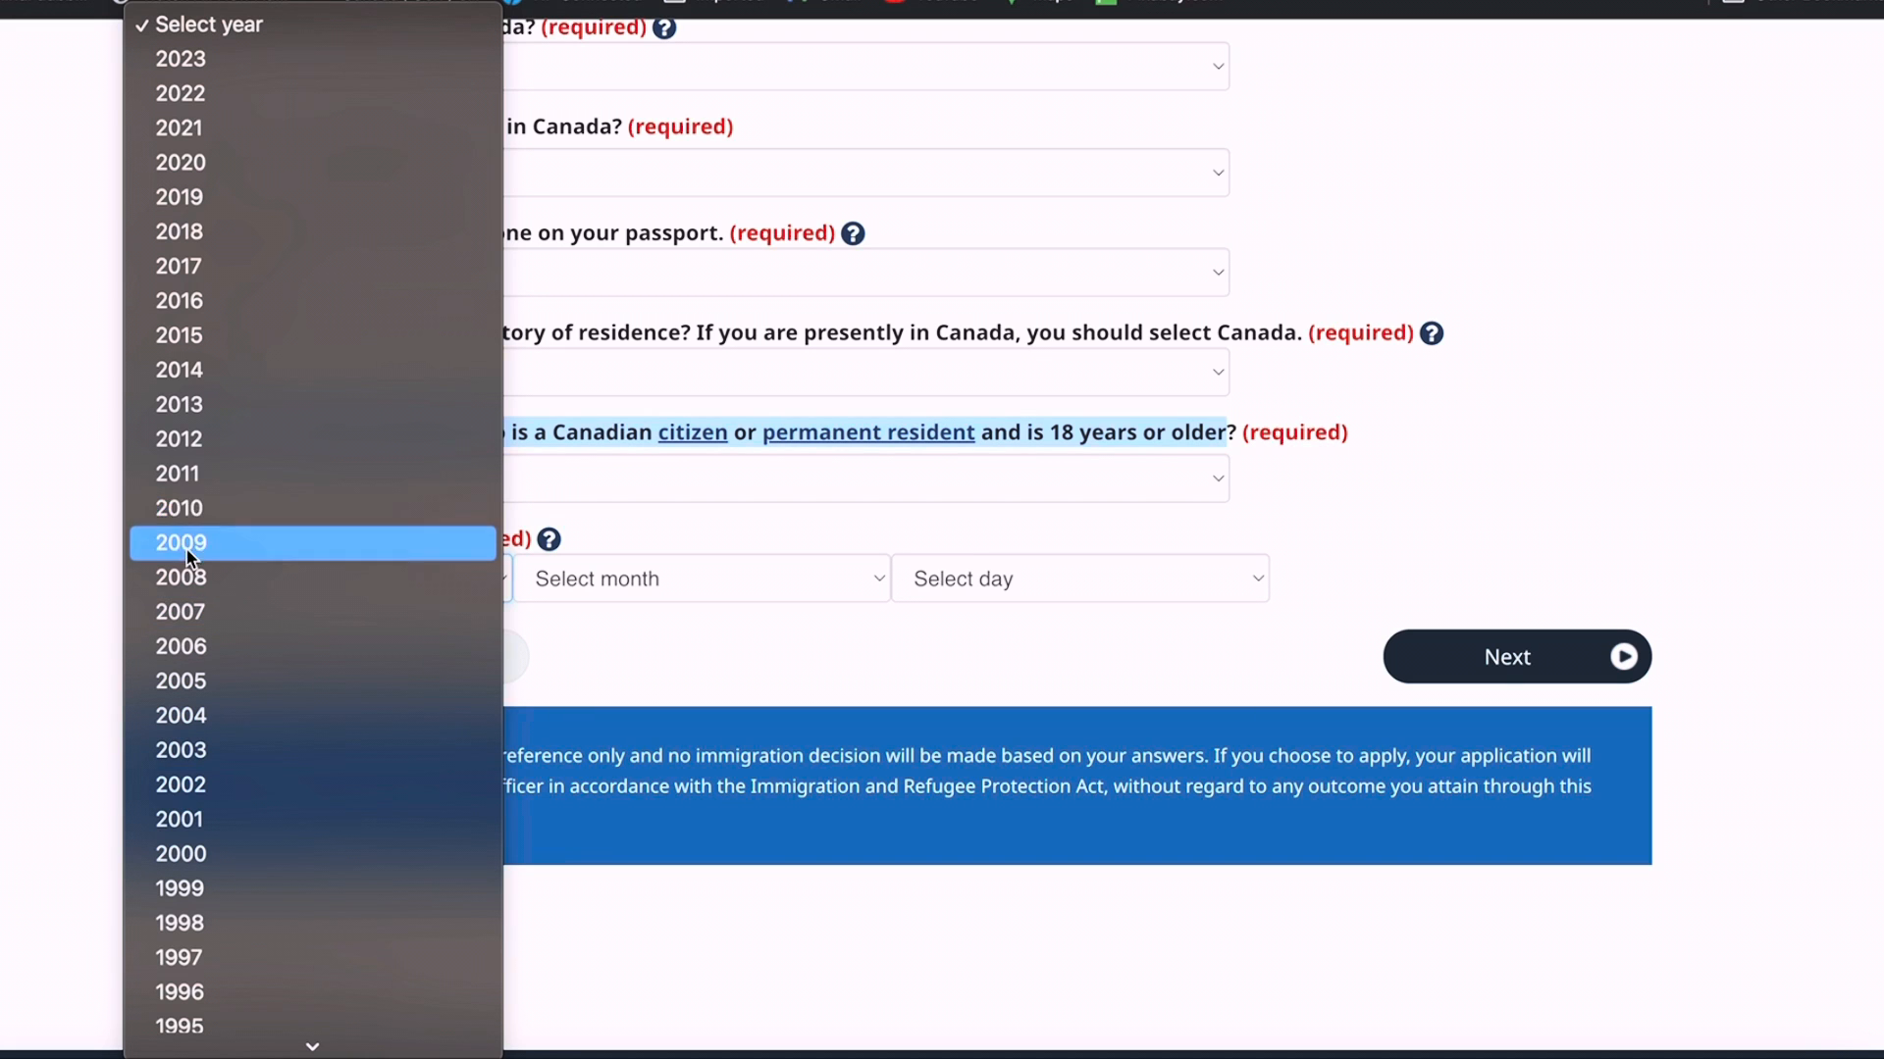
{"action": "scroll", "coordinate": [198, 648], "scroll_direction": "down", "scroll_amount": 3}
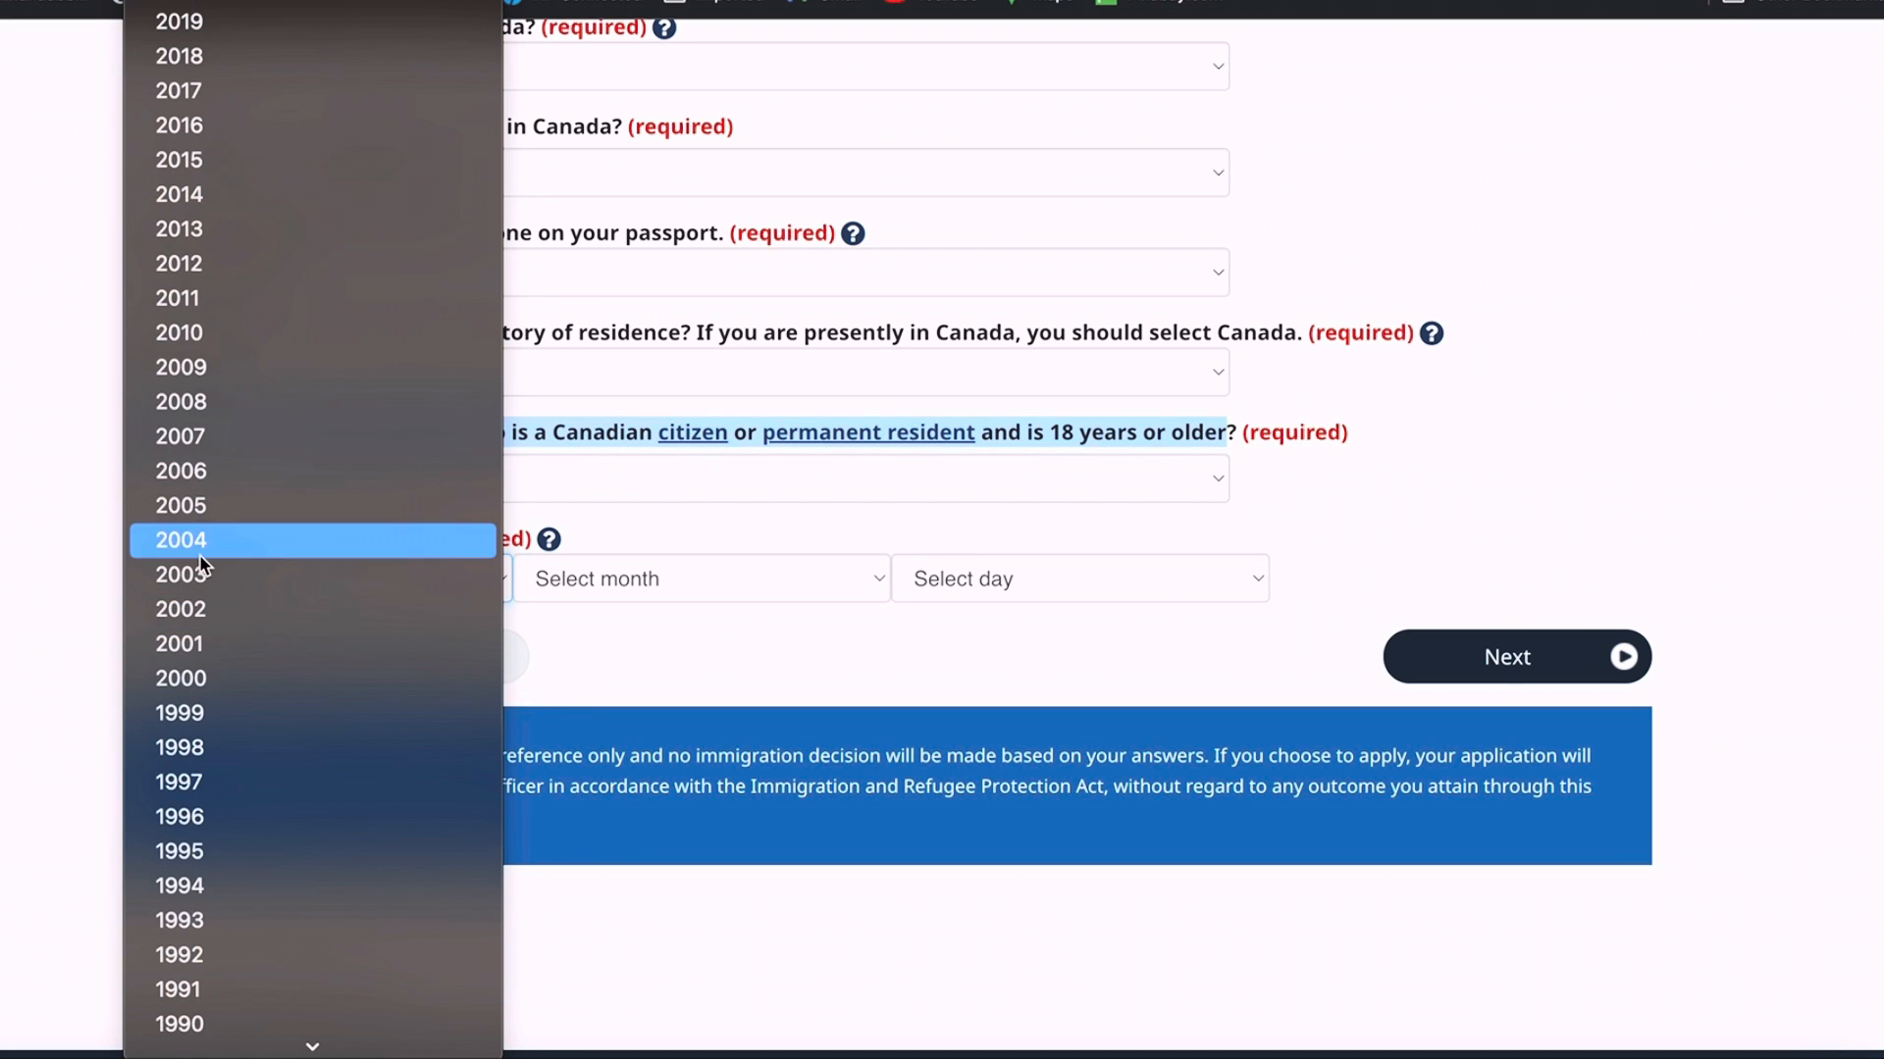
{"action": "left_click", "coordinate": [172, 604]}
{"action": "left_click", "coordinate": [656, 579]}
{"action": "left_click", "coordinate": [636, 615]}
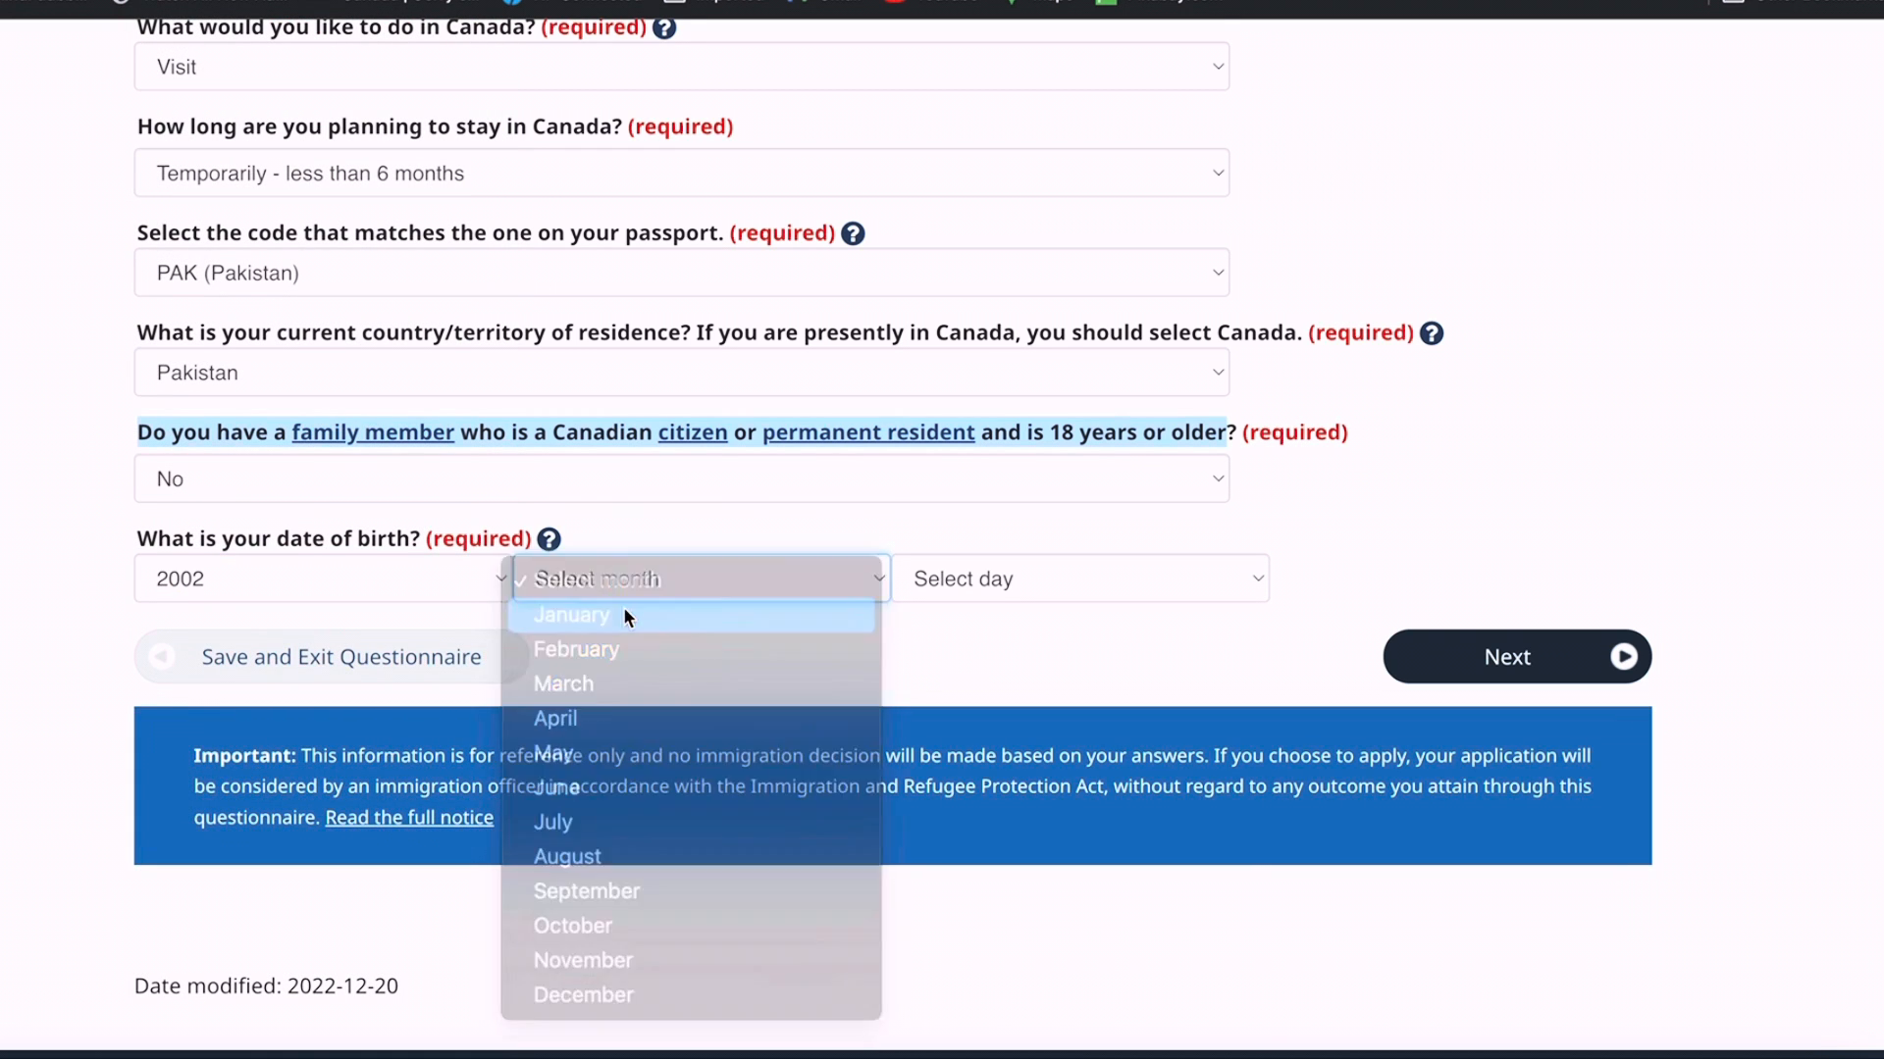
{"action": "left_click", "coordinate": [1044, 574]}
{"action": "left_click", "coordinate": [643, 614]}
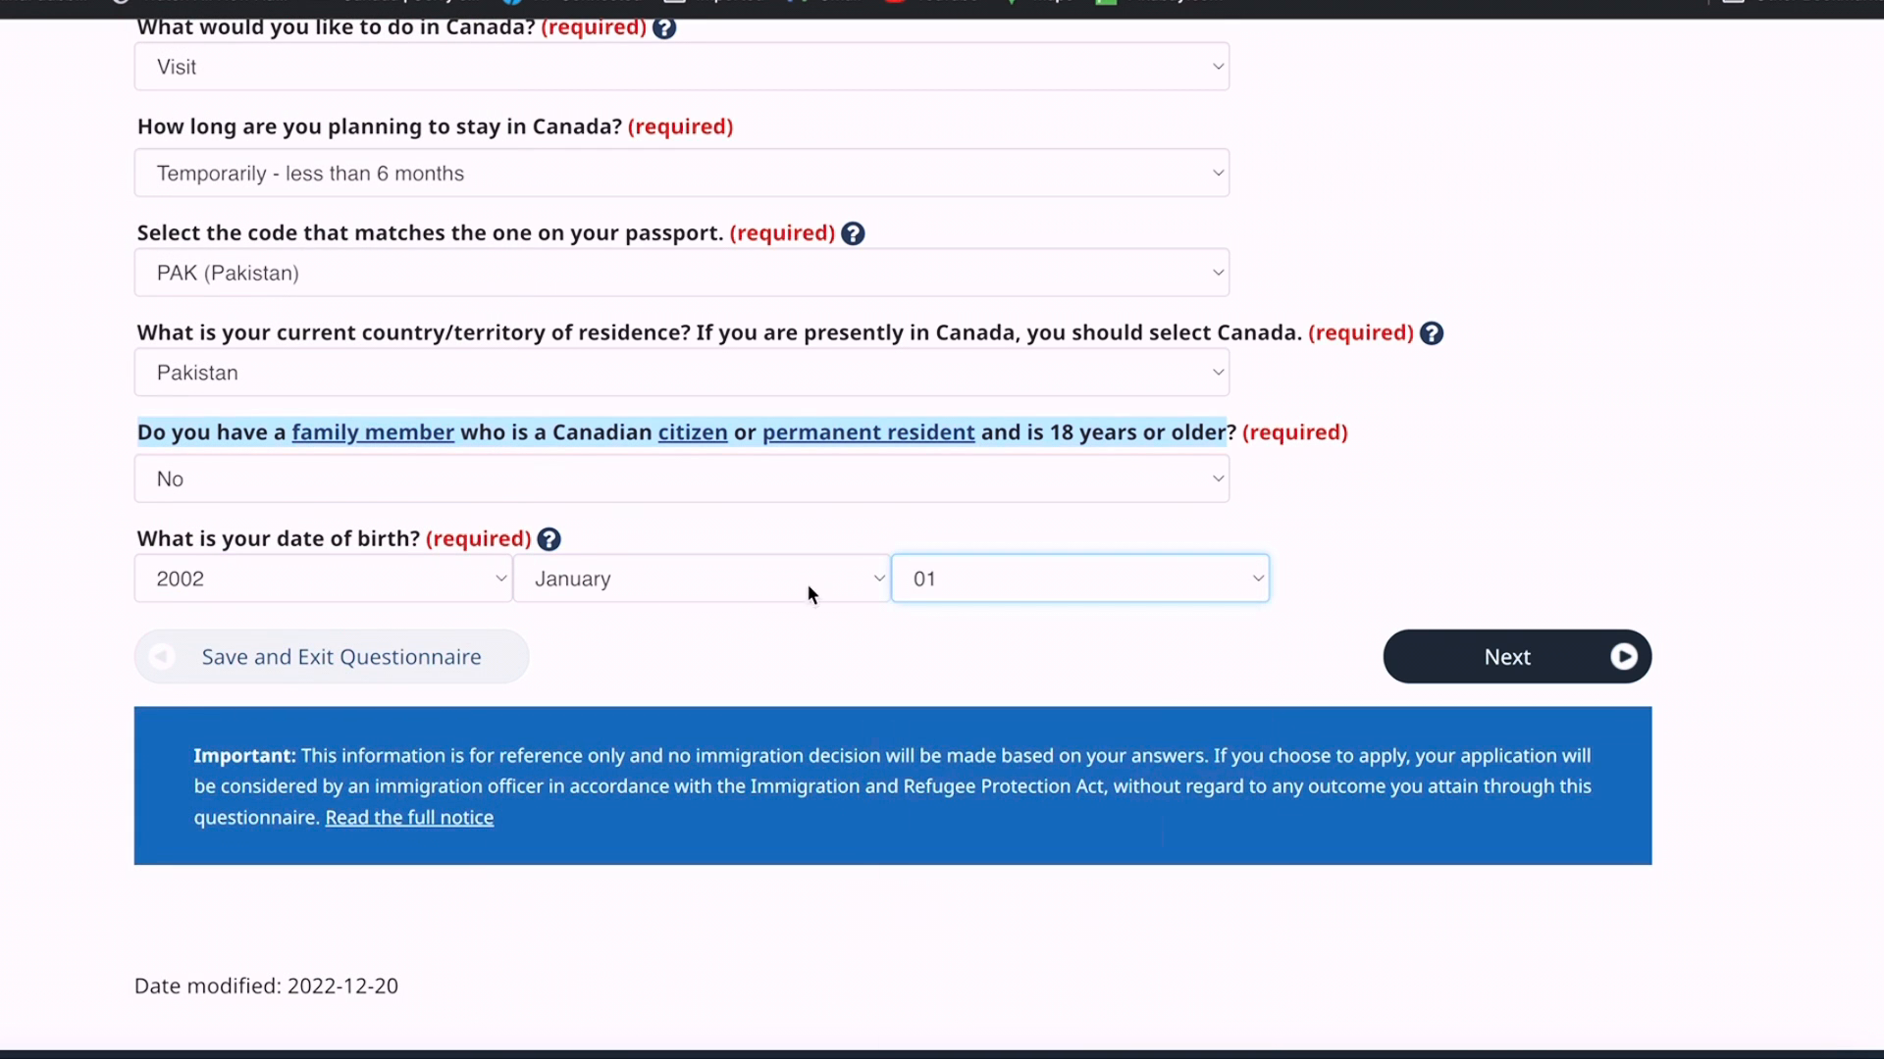
{"action": "left_click", "coordinate": [1489, 659]}
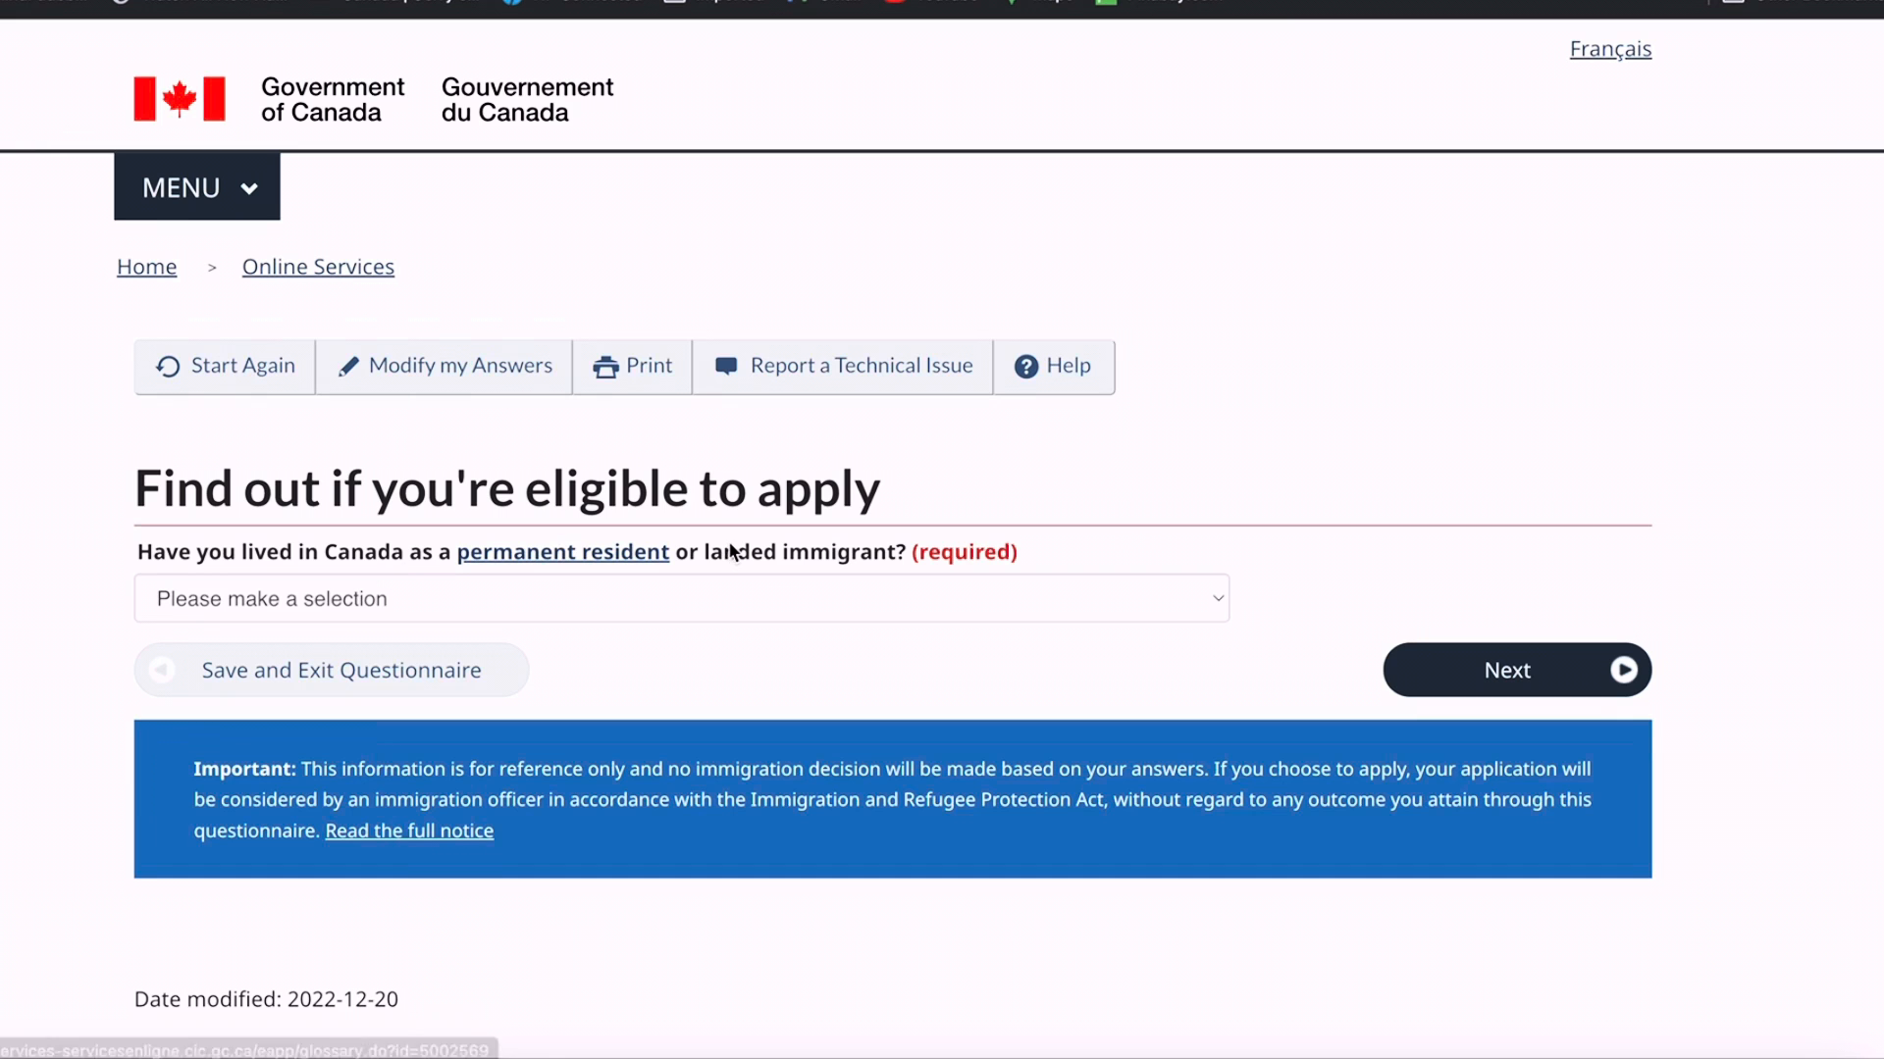
- Answer No to having lived in Canada as a permanent resident or landed immigrant and submit the answer
{"action": "left_click", "coordinate": [1216, 601]}
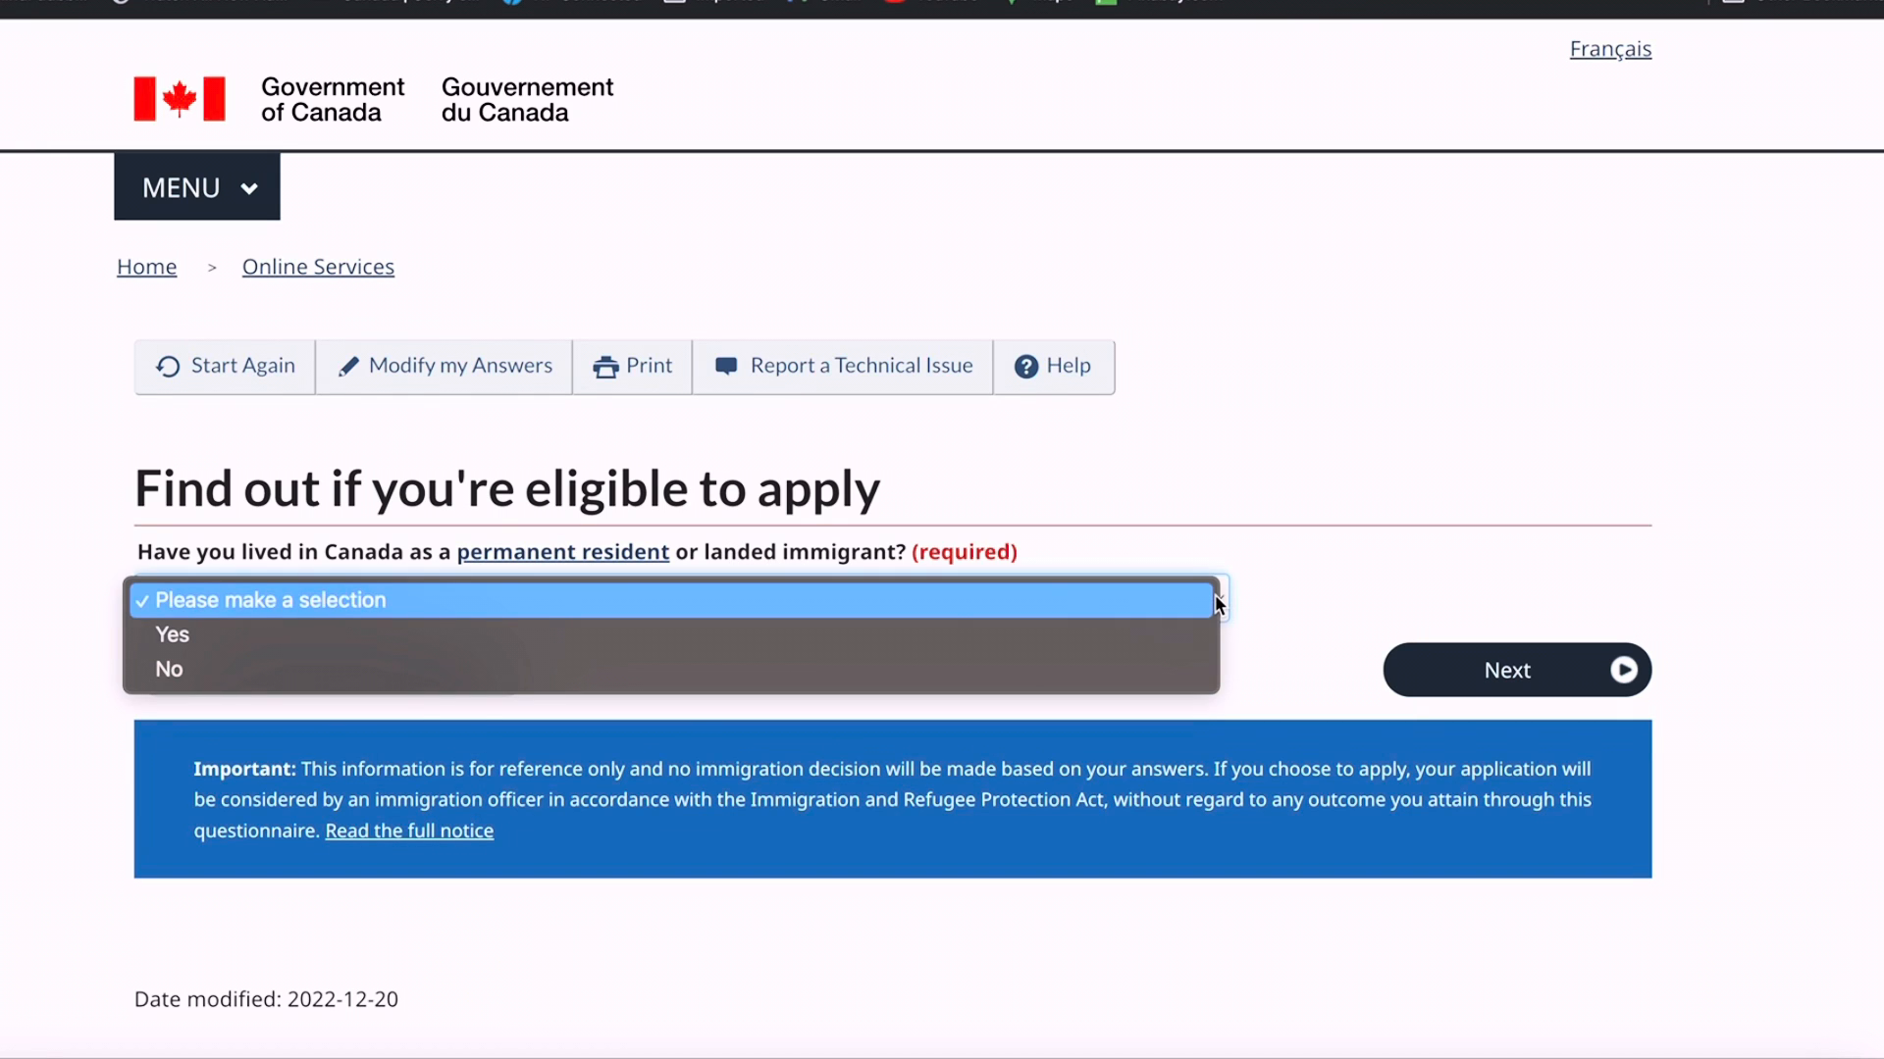
{"action": "left_click", "coordinate": [430, 674]}
{"action": "left_click", "coordinate": [1474, 693]}
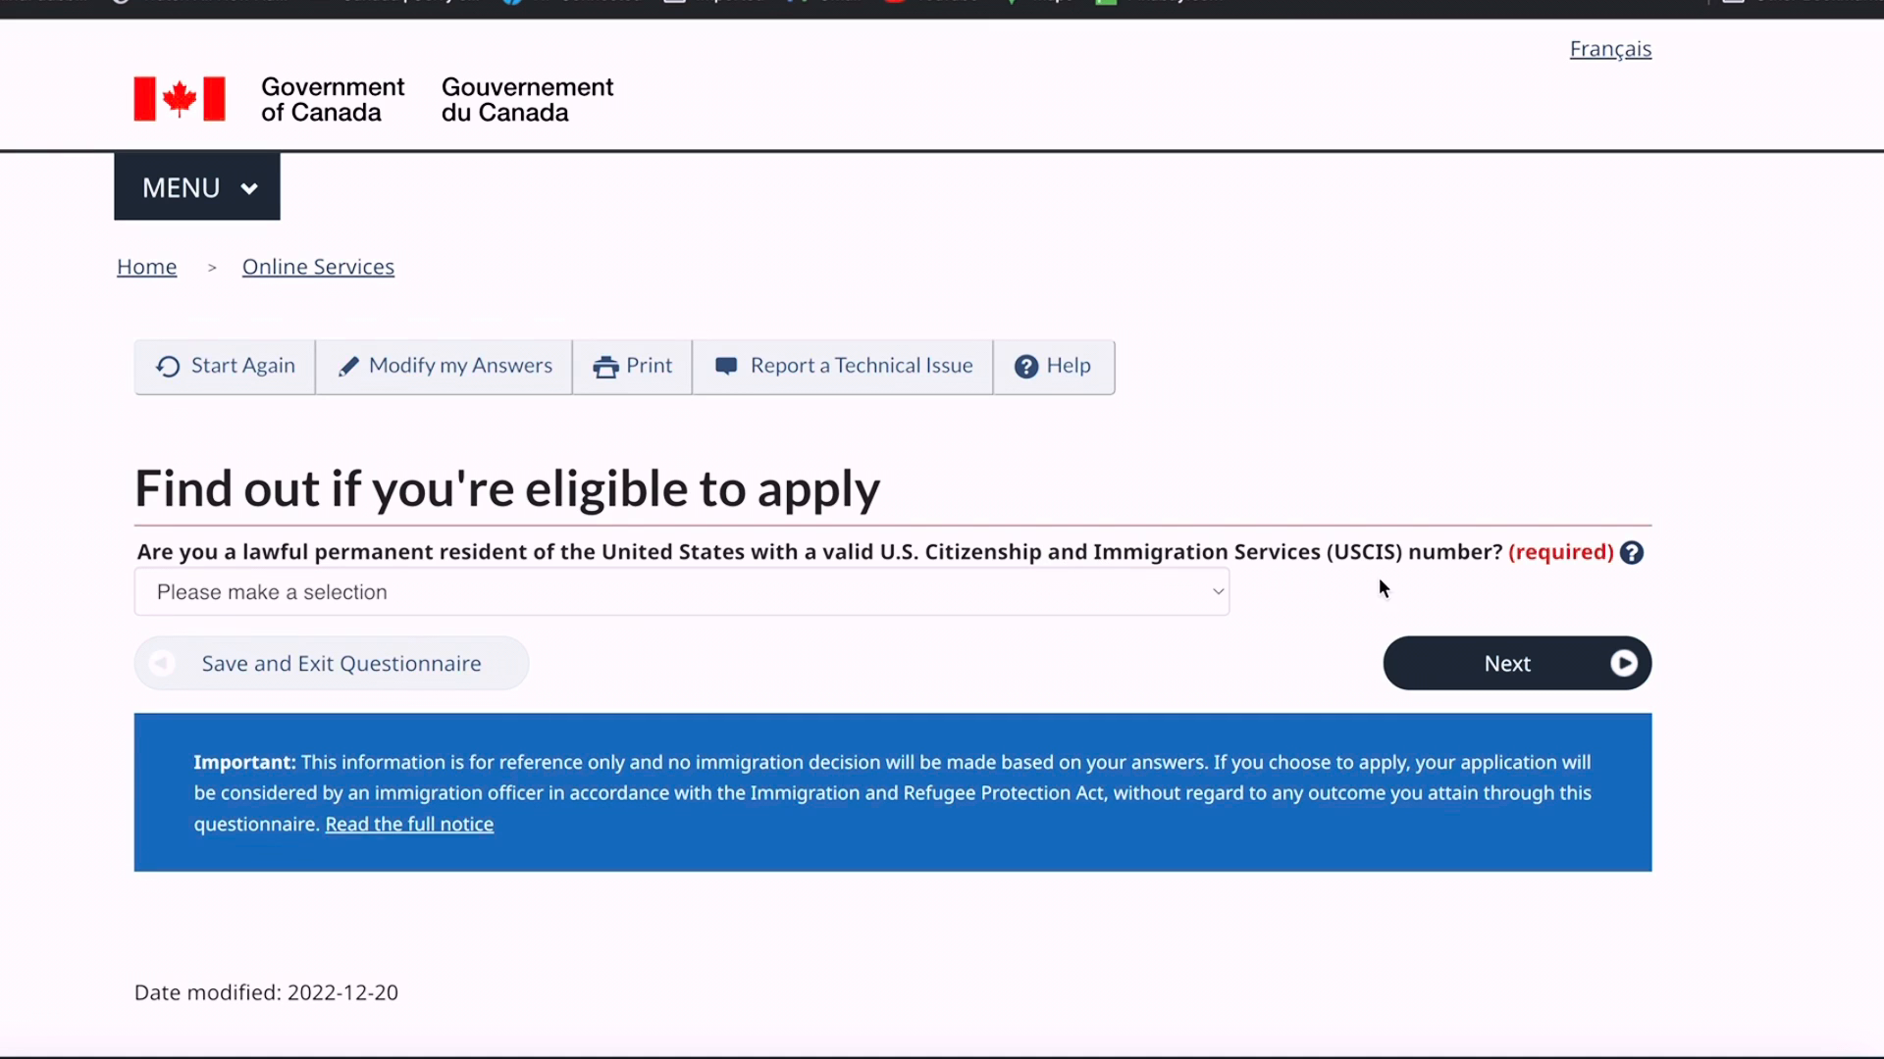
- Answer No to being a lawful permanent resident of the United States with a valid USCIS number and submit the answer
{"action": "left_click", "coordinate": [1220, 591]}
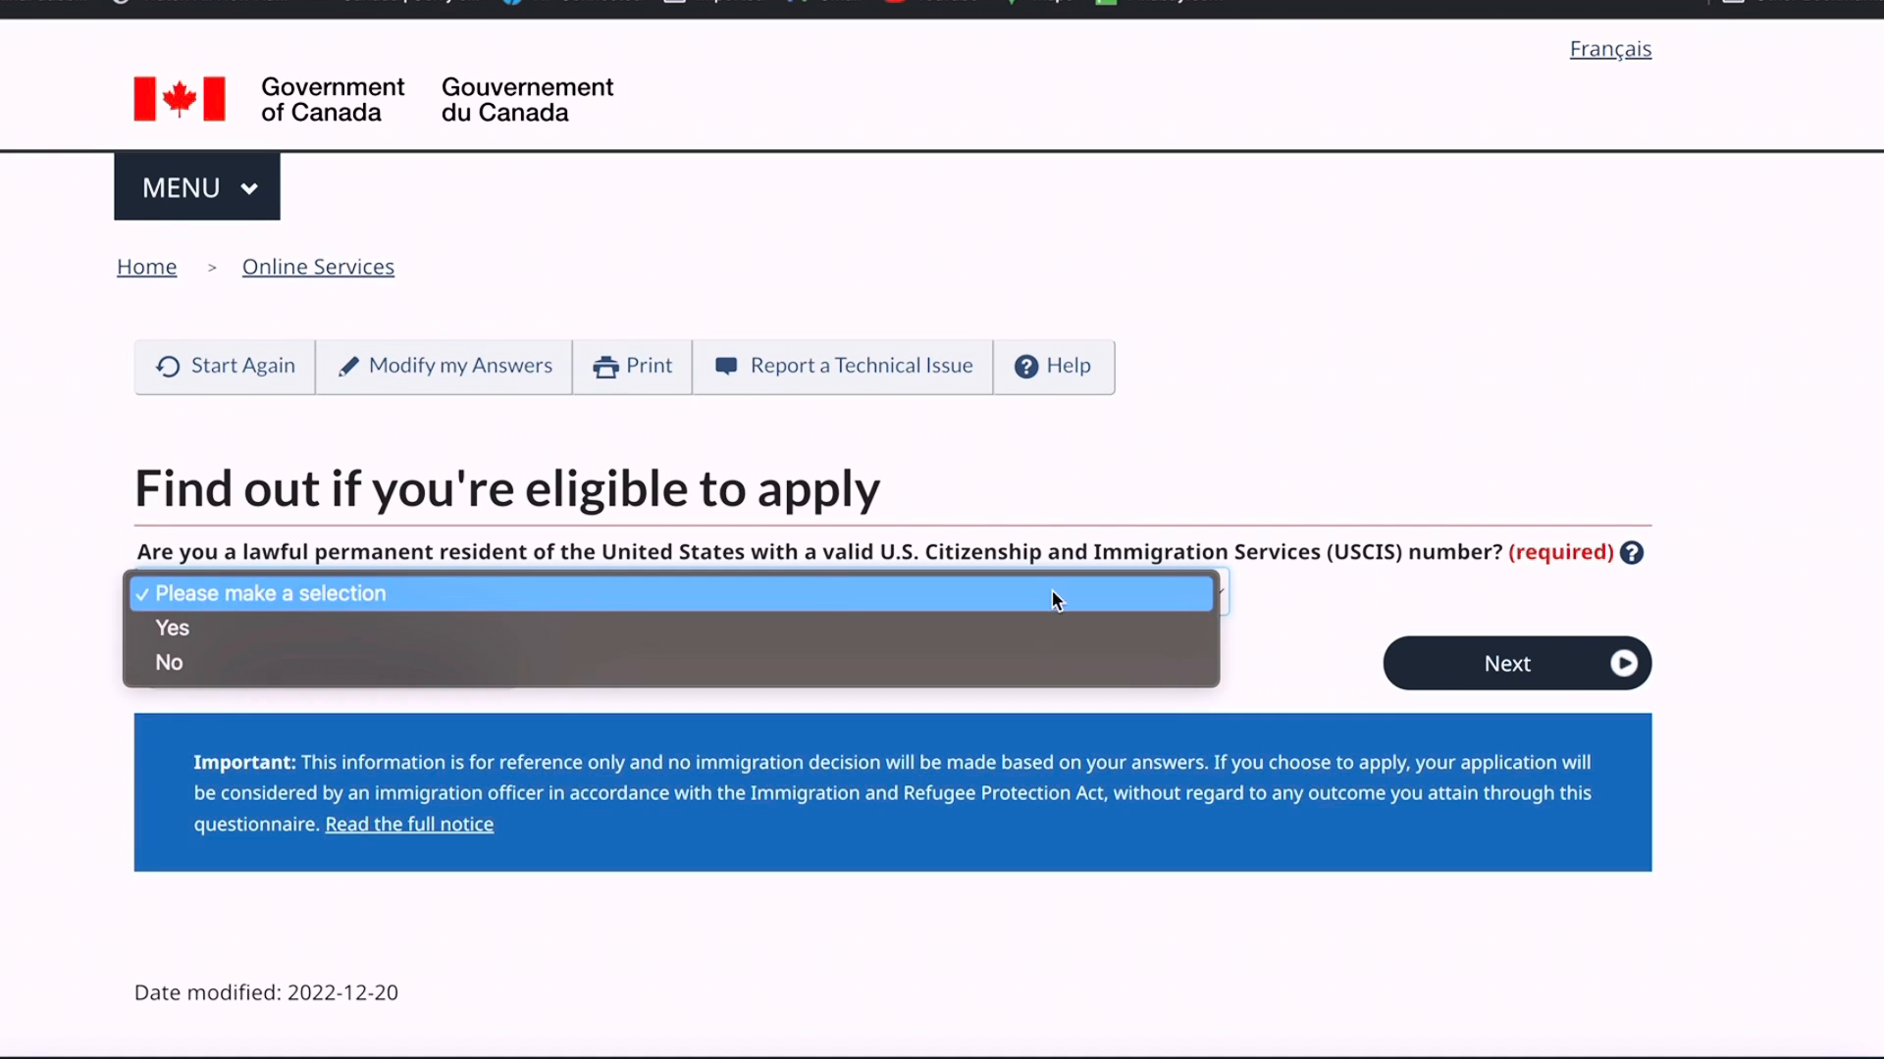
{"action": "left_click", "coordinate": [346, 659]}
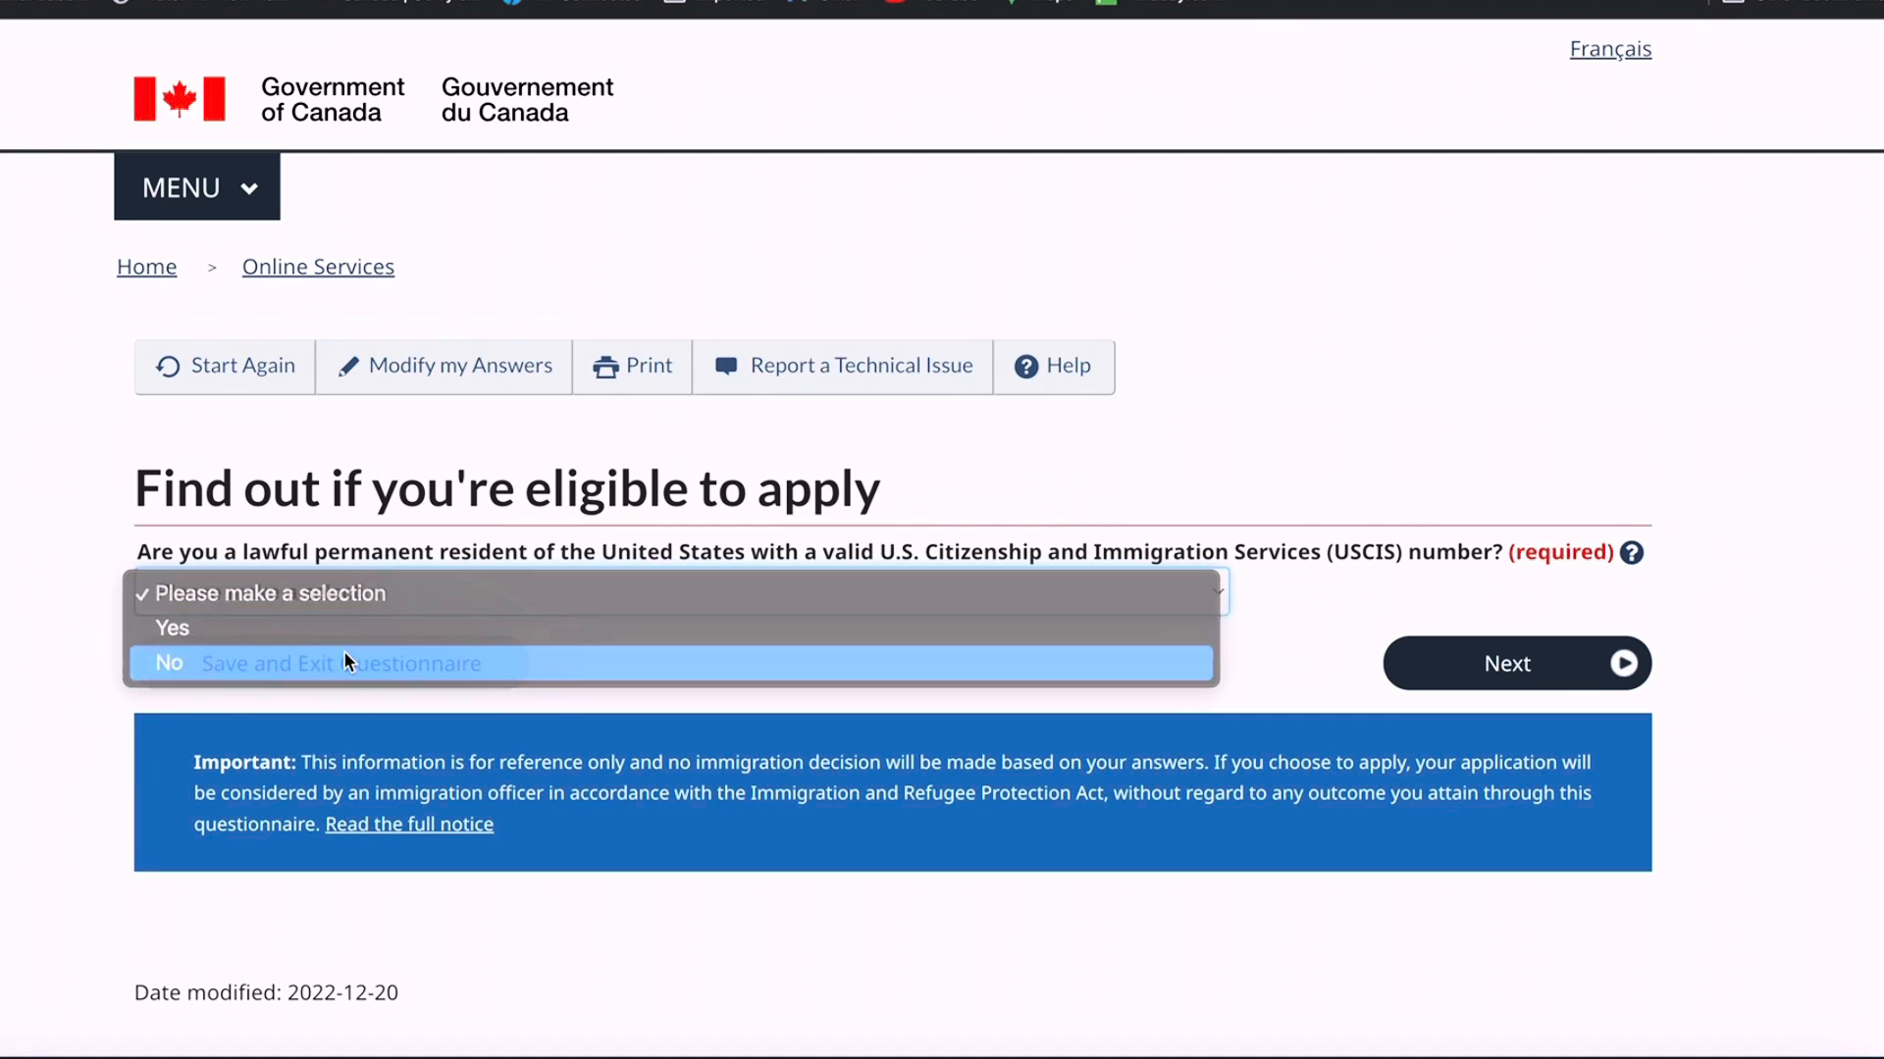
{"action": "left_click", "coordinate": [1446, 672]}
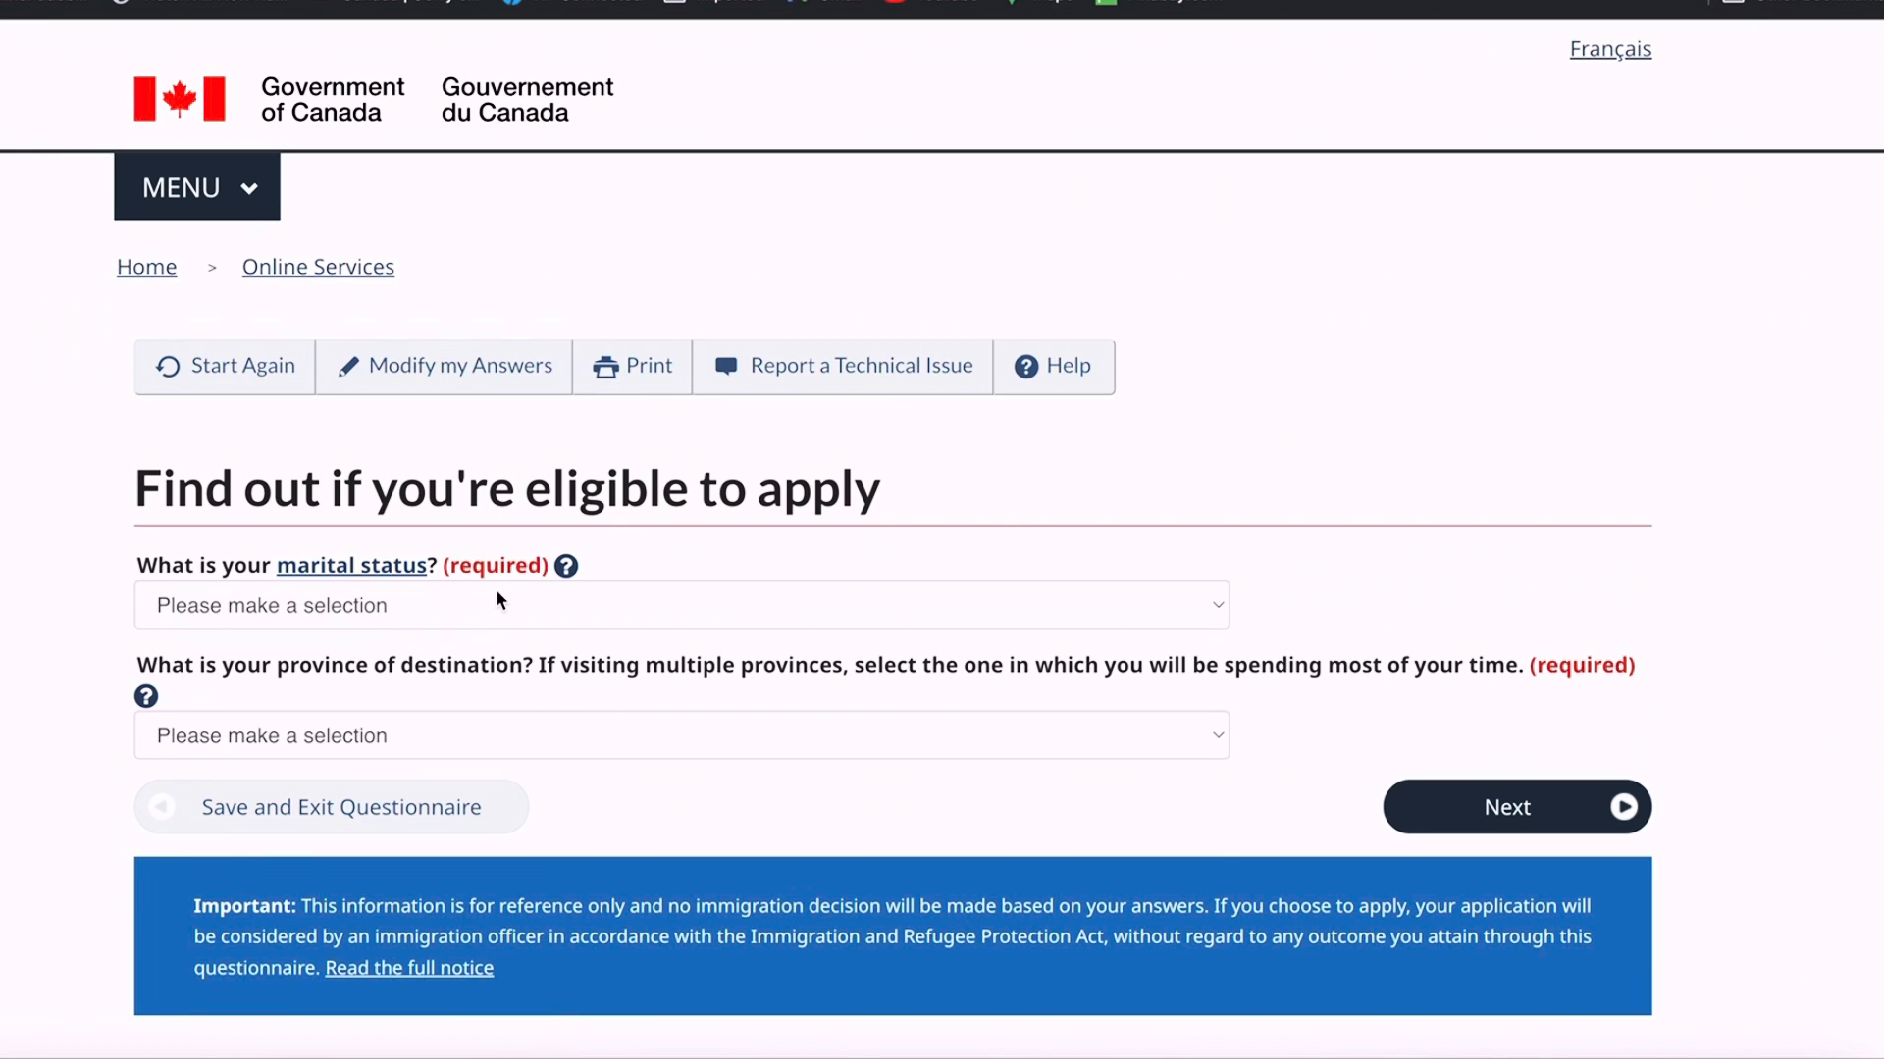
- Set the marital status to Married and the province of destination to British Columbia, and submit the answers
{"action": "left_click", "coordinate": [530, 608]}
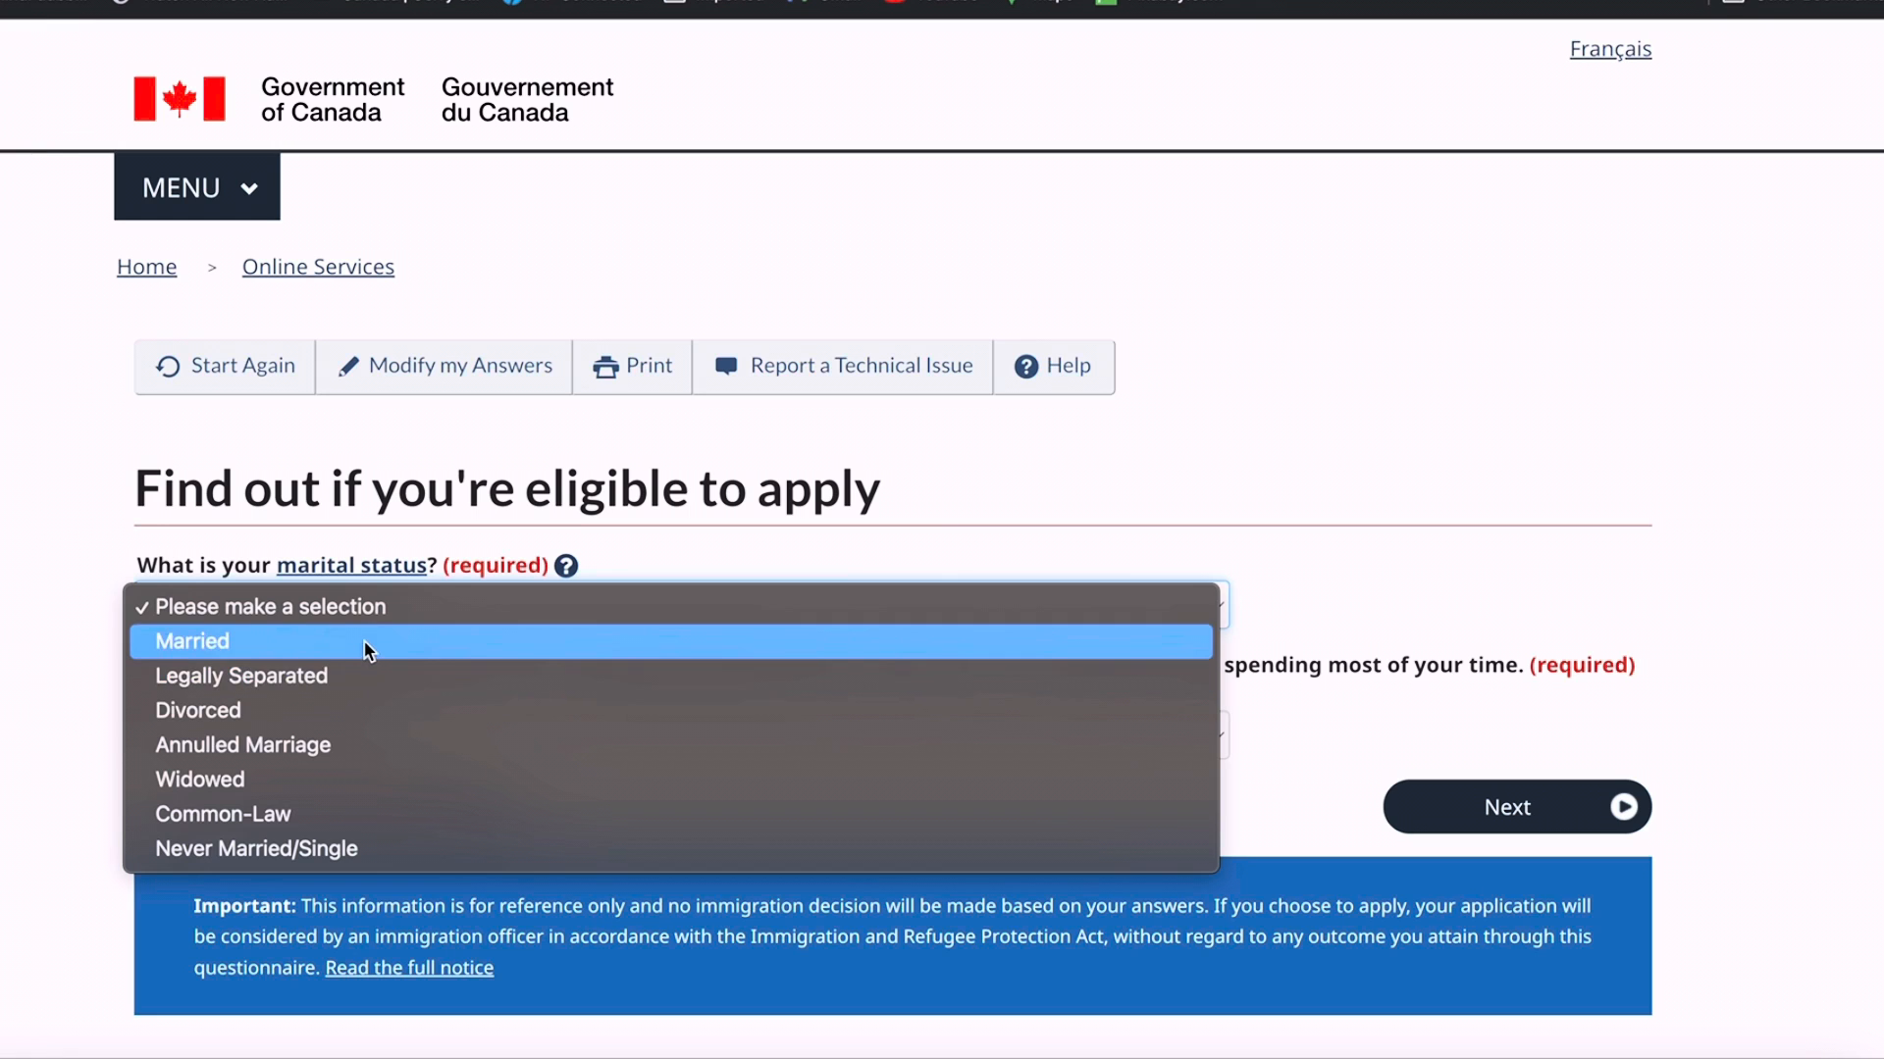
{"action": "left_click", "coordinate": [235, 640]}
{"action": "left_click_drag", "start_coordinate": [133, 673], "coordinate": [545, 670]}
{"action": "left_click", "coordinate": [543, 667]}
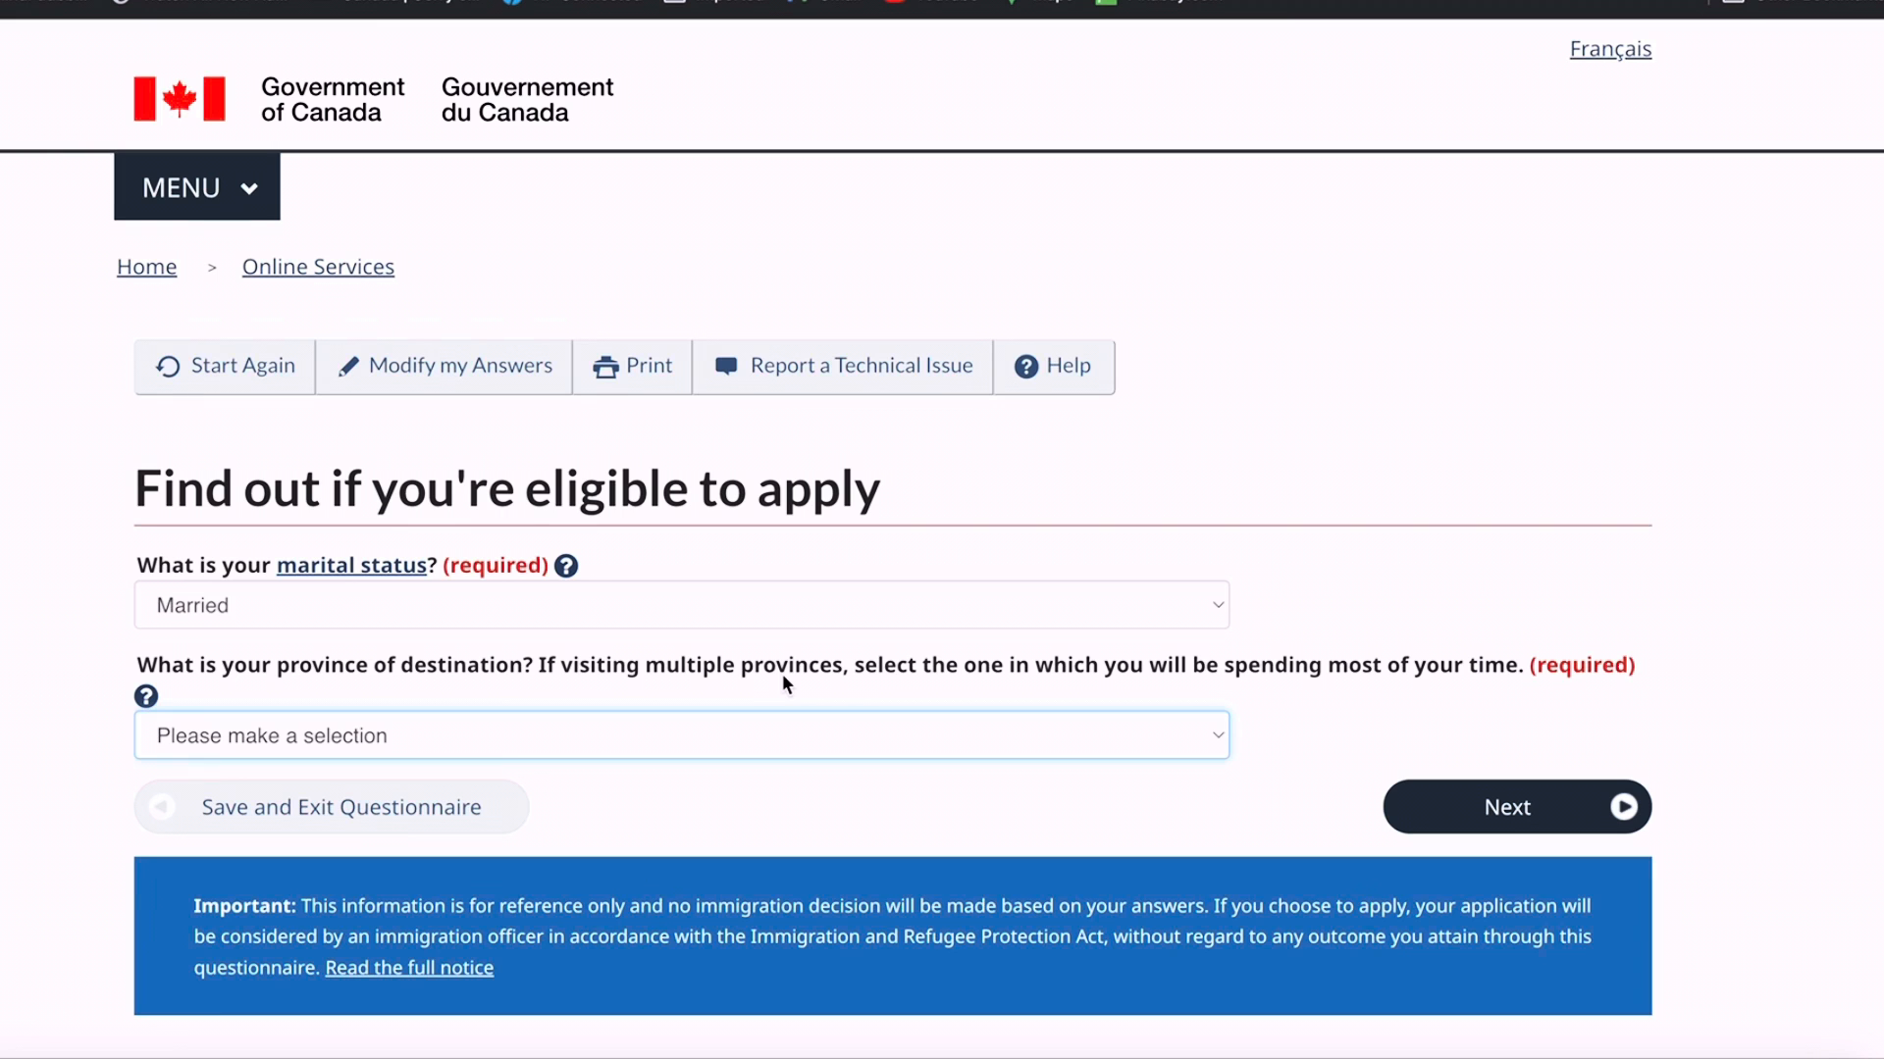
{"action": "left_click", "coordinate": [711, 731]}
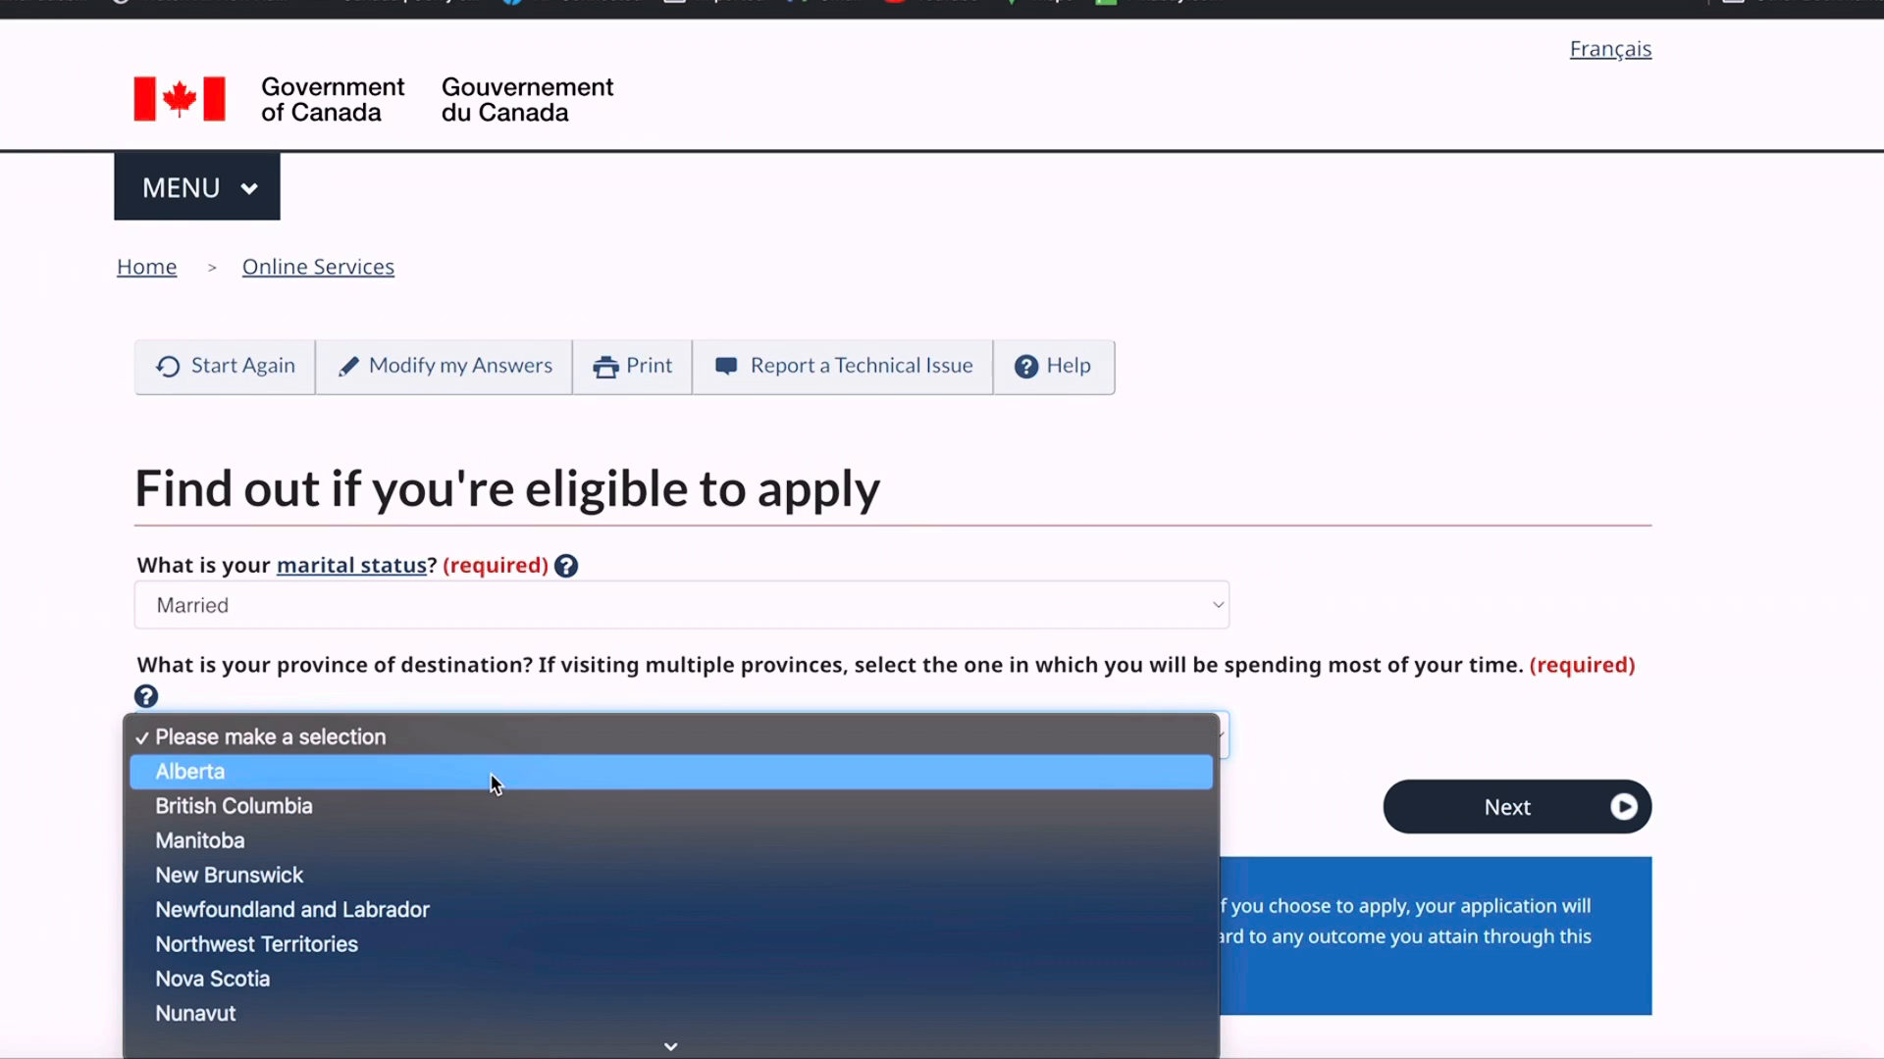
{"action": "left_click", "coordinate": [423, 799]}
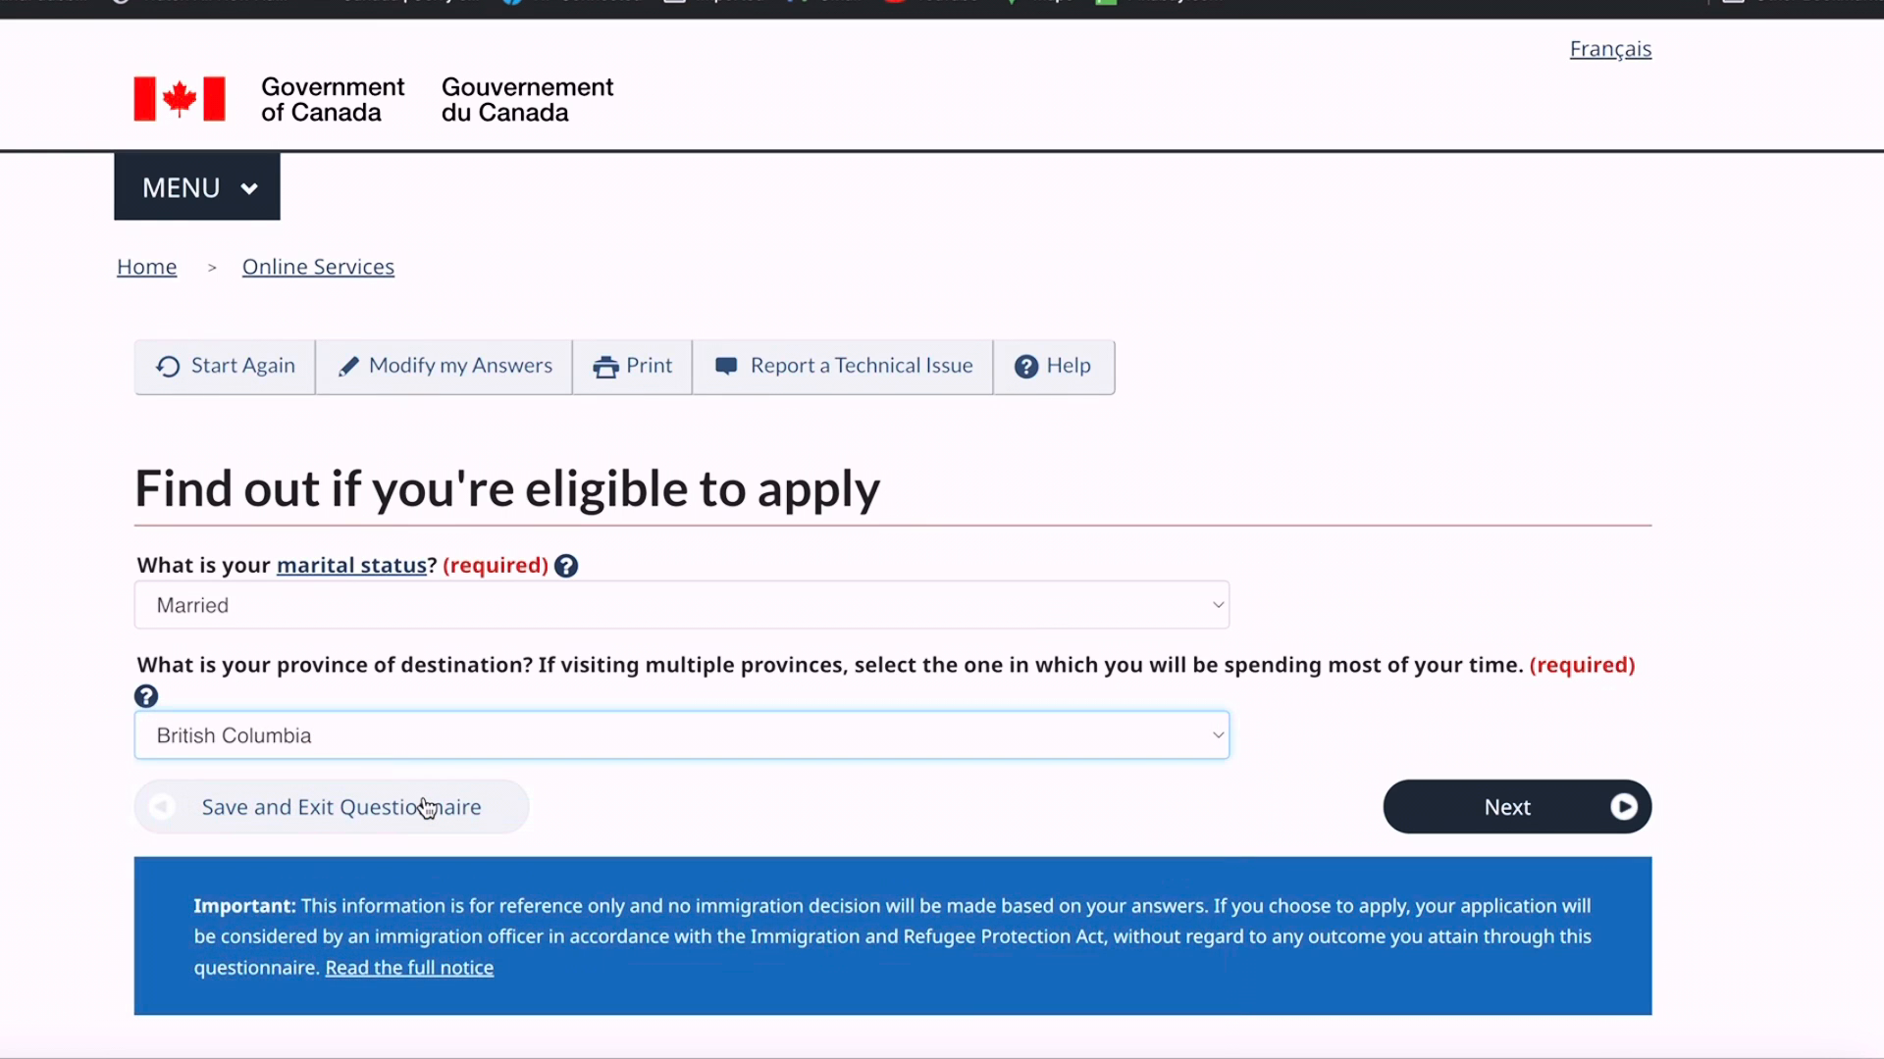
{"action": "scroll", "coordinate": [424, 806], "scroll_direction": "down", "scroll_amount": 2}
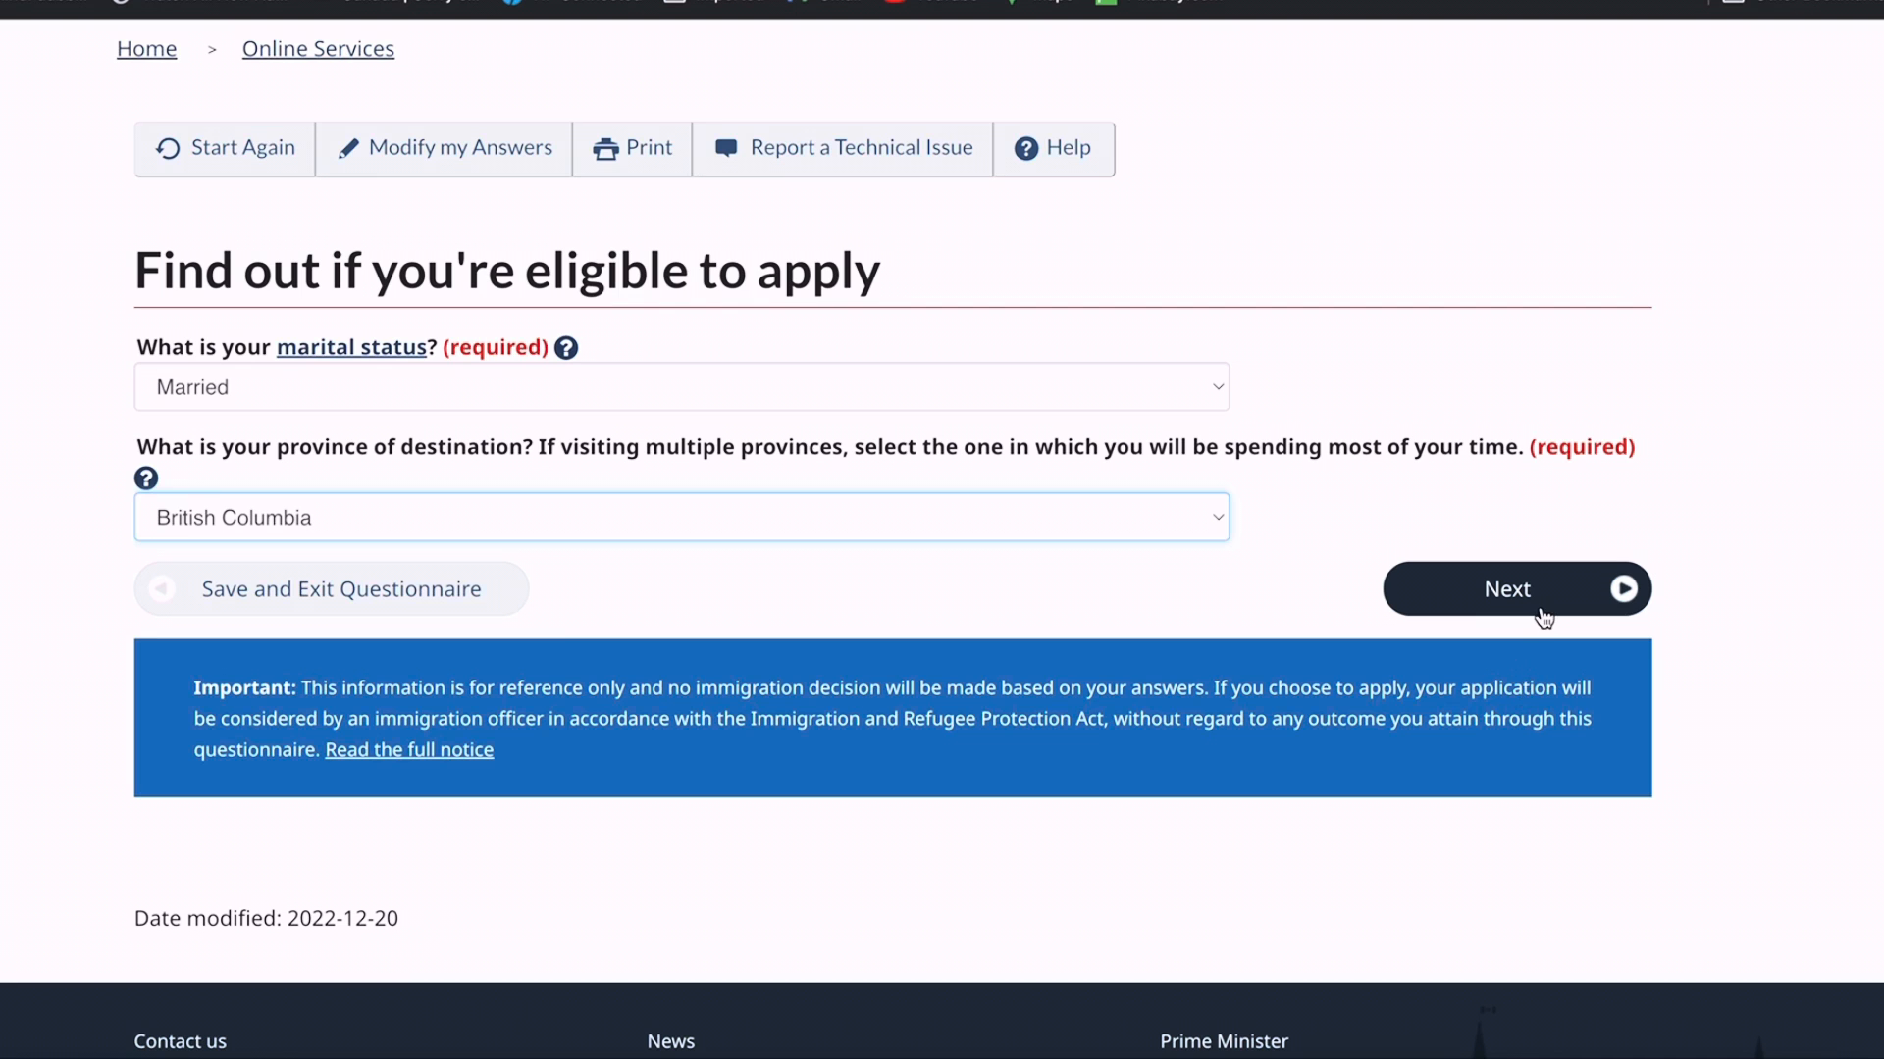
{"action": "left_click", "coordinate": [1539, 603]}
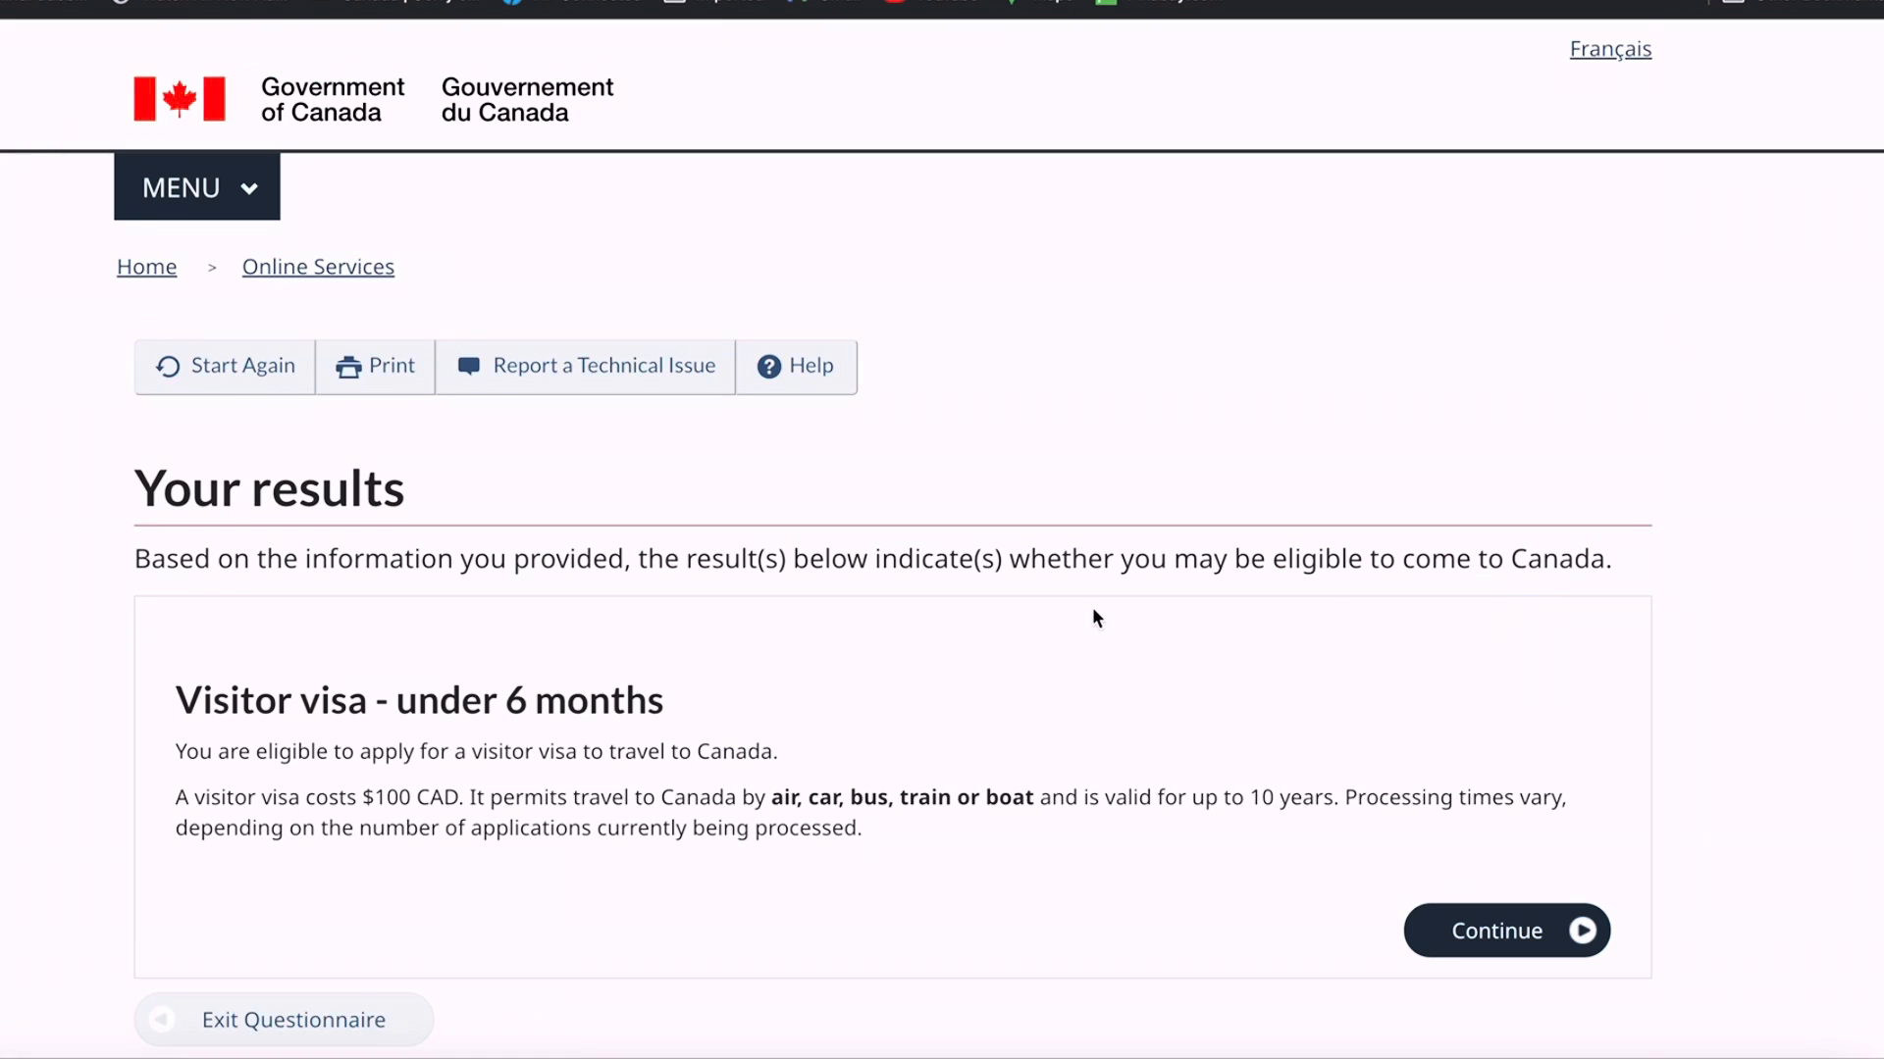
- Examine the questionnaire results for the visitor visa's eligibility, cost, permitted travel modes, validity and processing time
{"action": "scroll", "coordinate": [1091, 608], "scroll_direction": "down", "scroll_amount": 2}
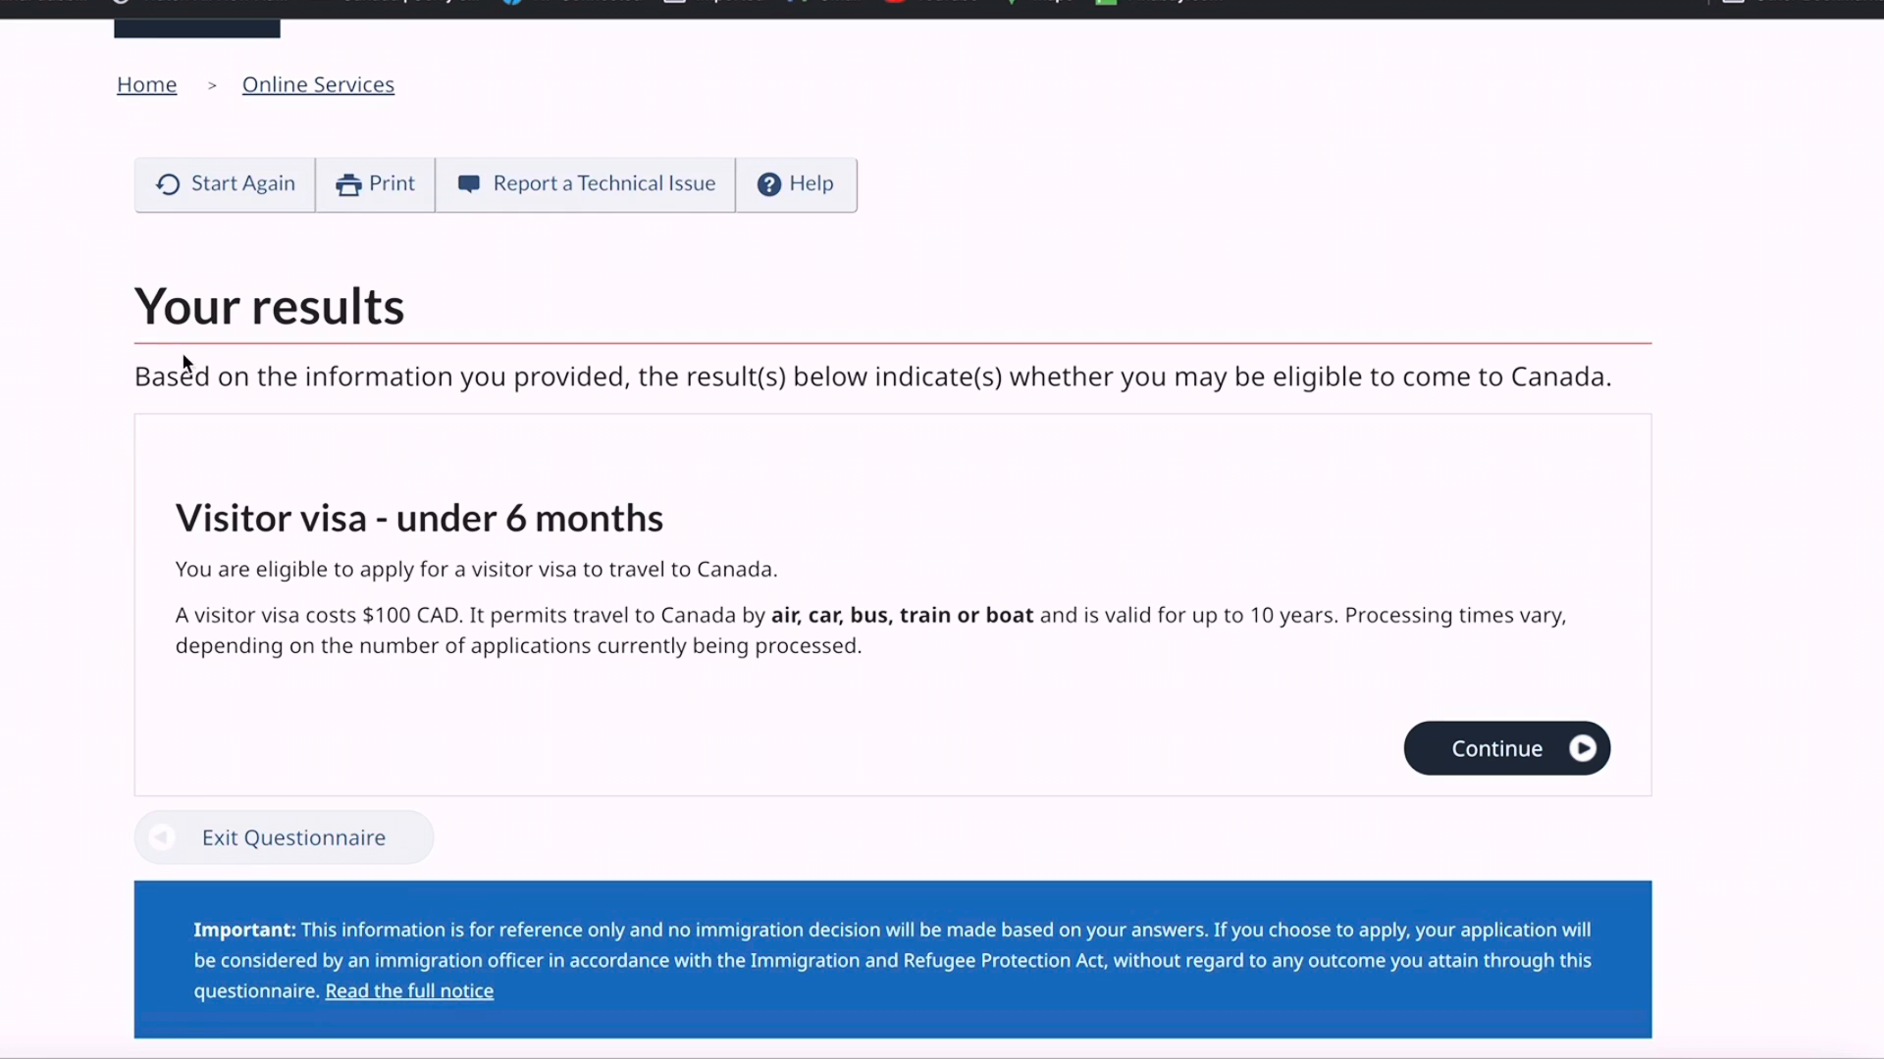
{"action": "left_click_drag", "start_coordinate": [137, 306], "coordinate": [348, 316]}
{"action": "left_click_drag", "start_coordinate": [138, 379], "coordinate": [1571, 388]}
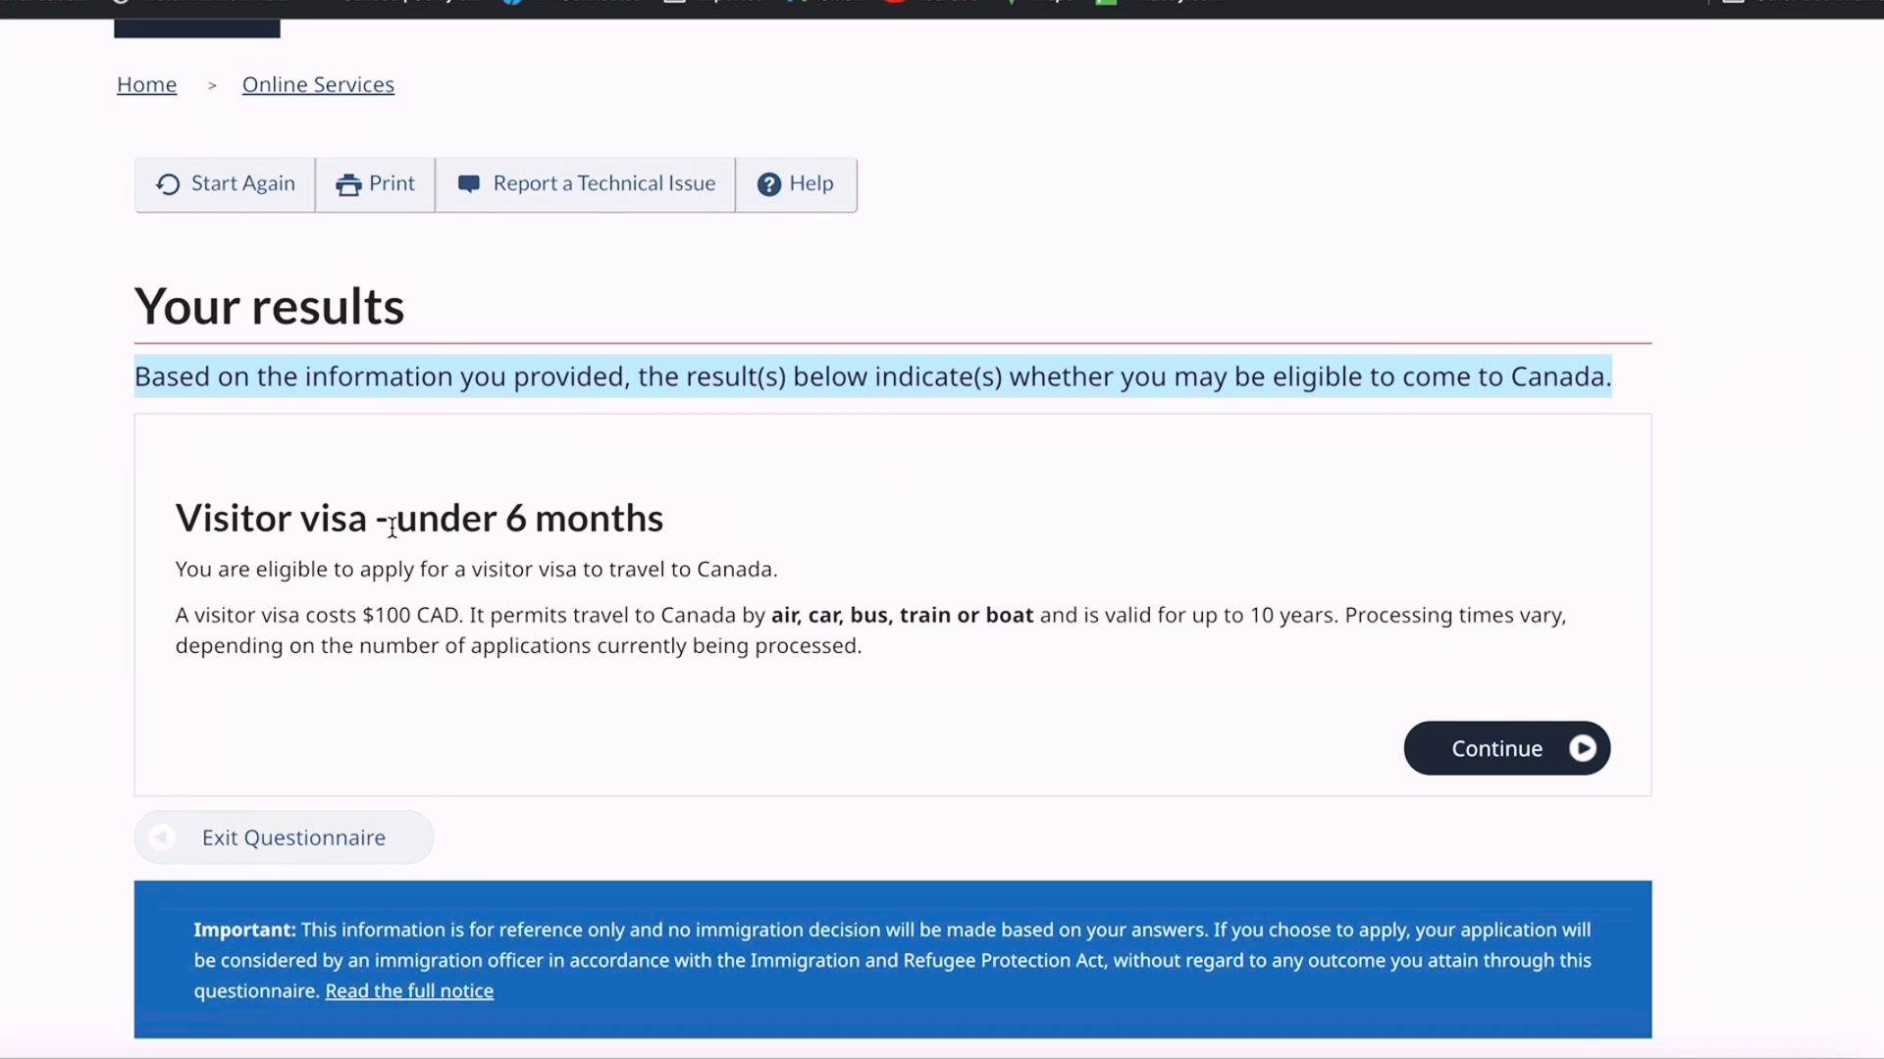
{"action": "left_click_drag", "start_coordinate": [177, 517], "coordinate": [663, 514]}
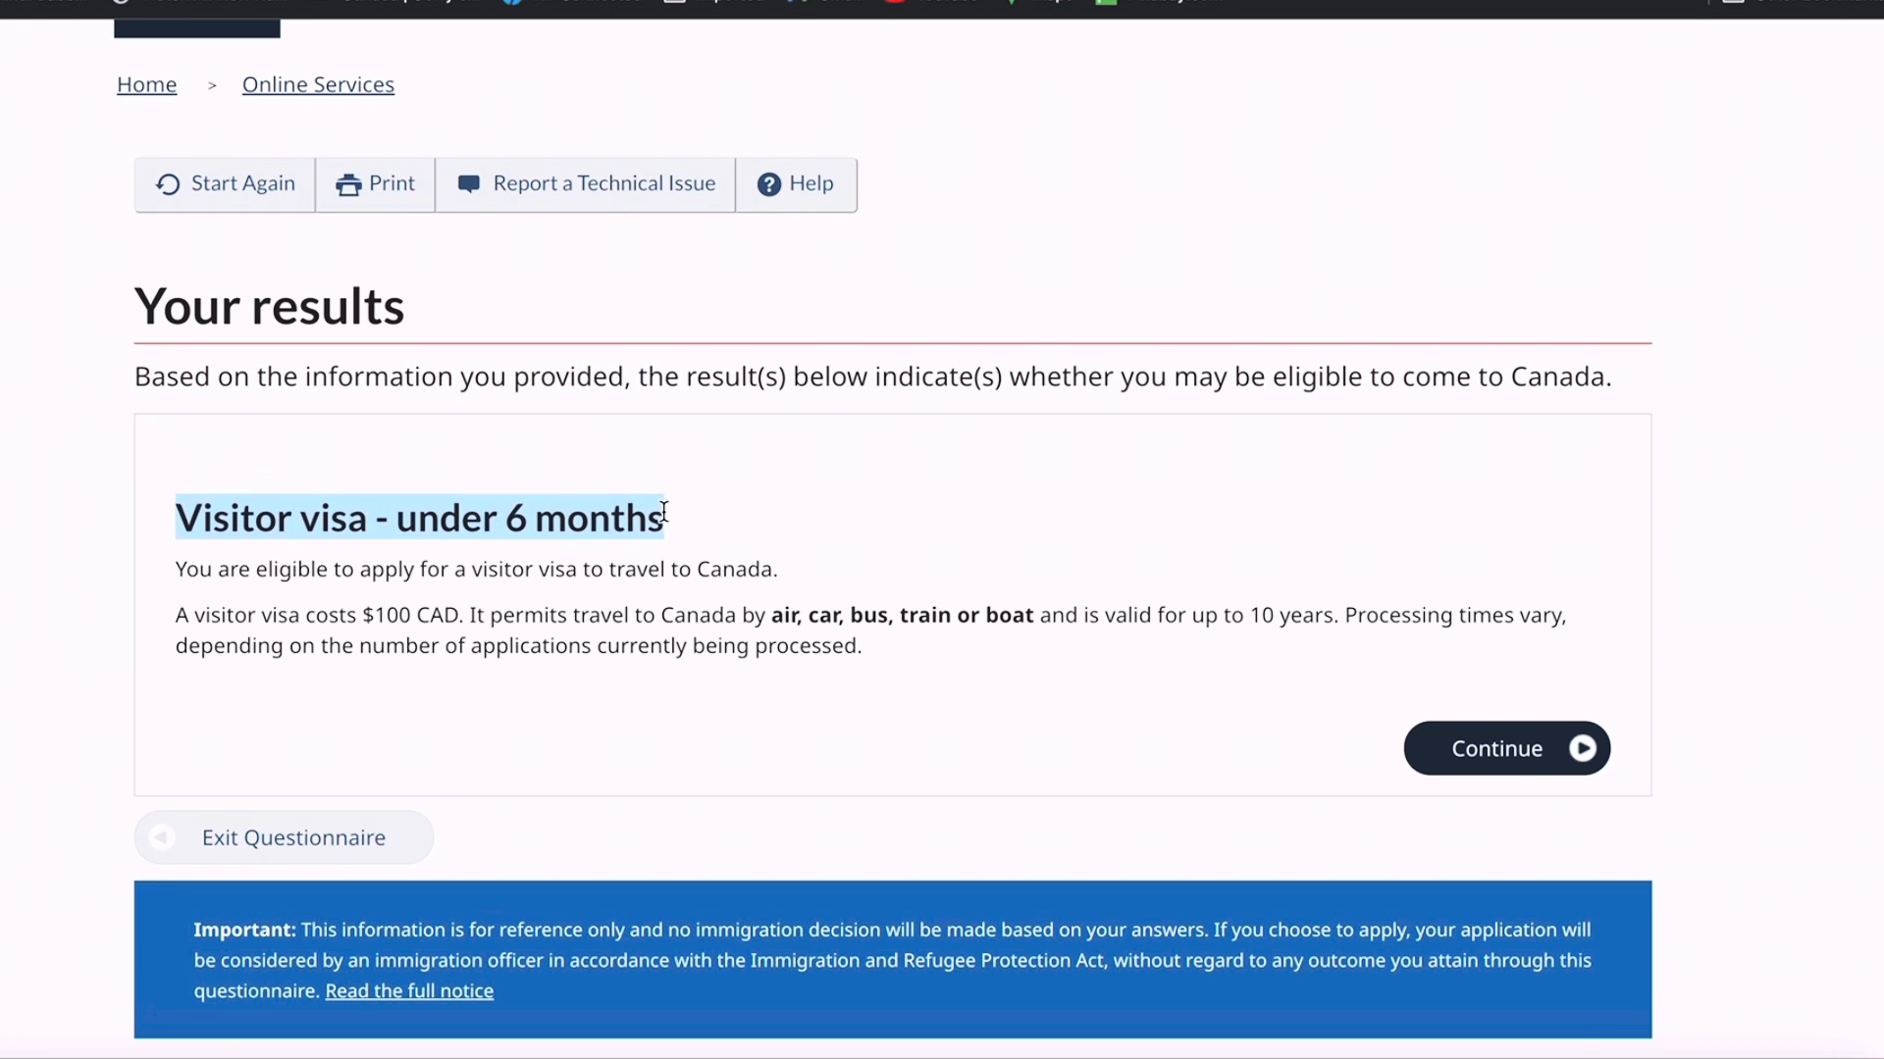
{"action": "left_click", "coordinate": [171, 581]}
{"action": "left_click_drag", "start_coordinate": [170, 576], "coordinate": [783, 581]}
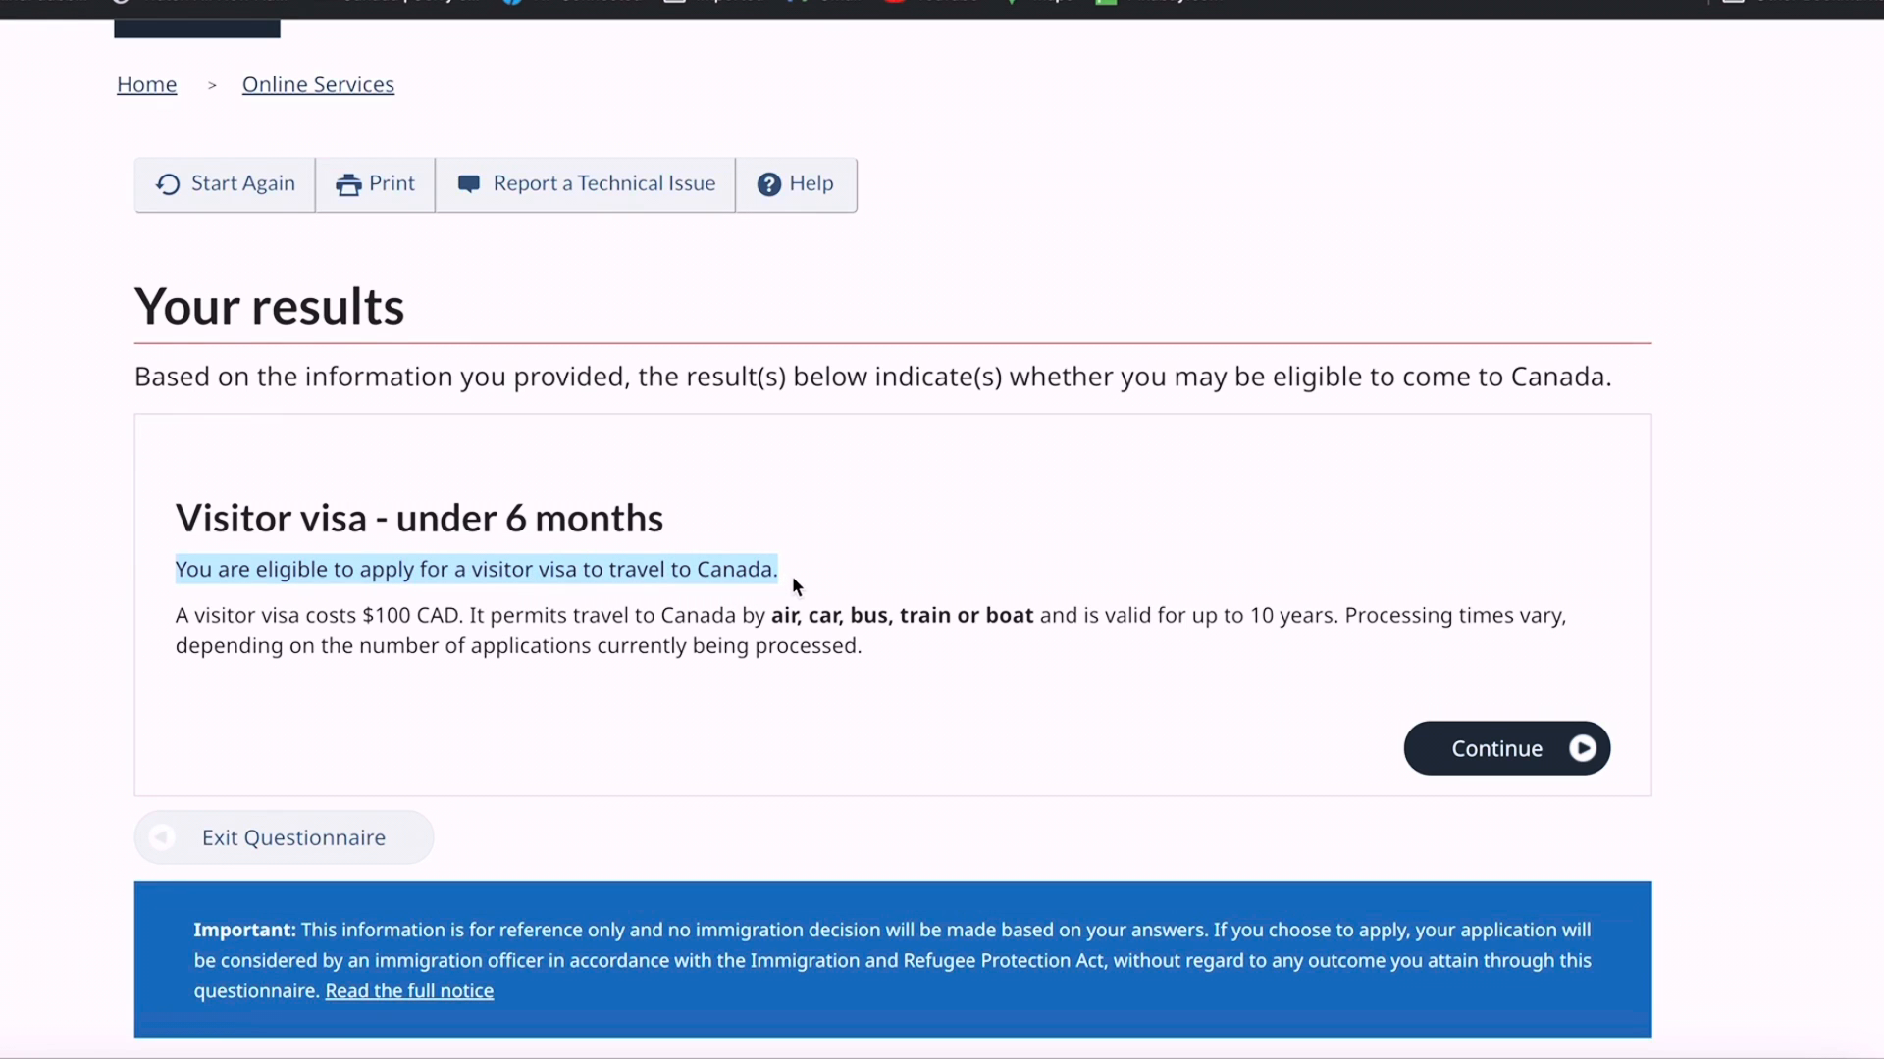
{"action": "left_click", "coordinate": [165, 617]}
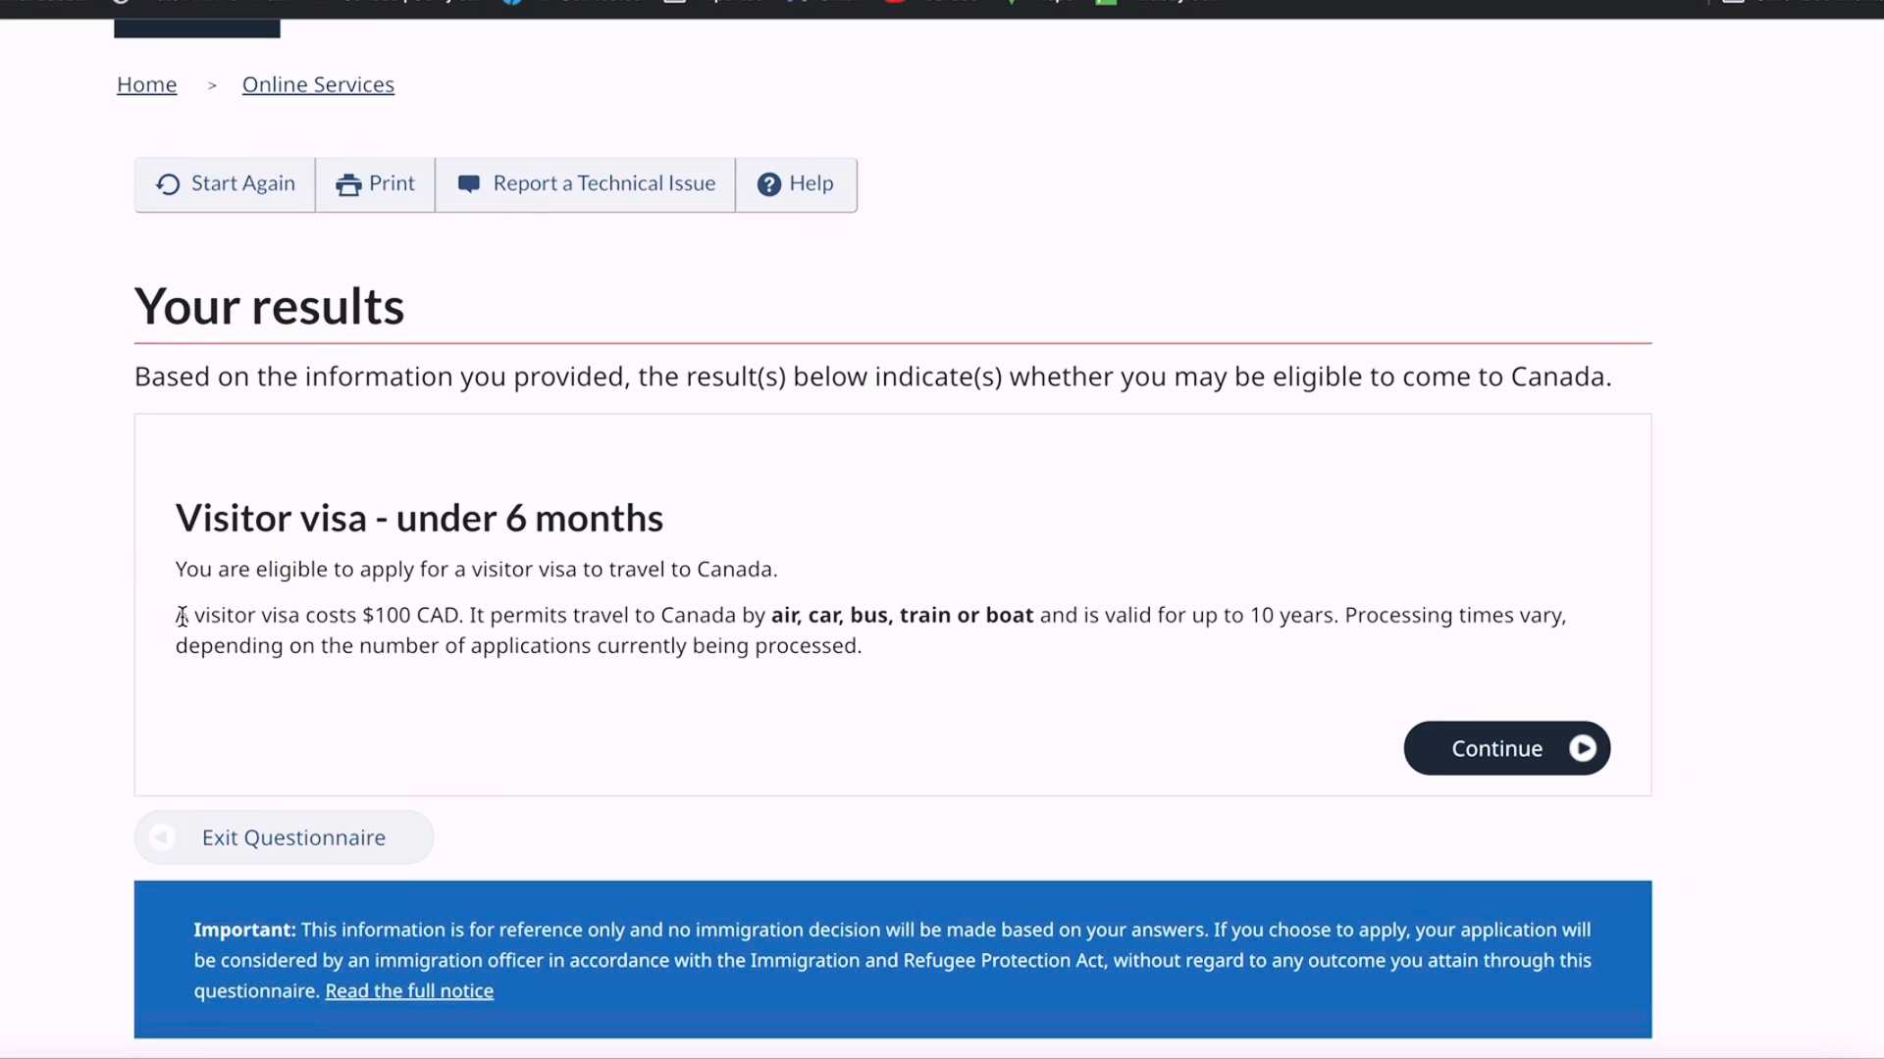
{"action": "left_click_drag", "start_coordinate": [181, 616], "coordinate": [823, 646]}
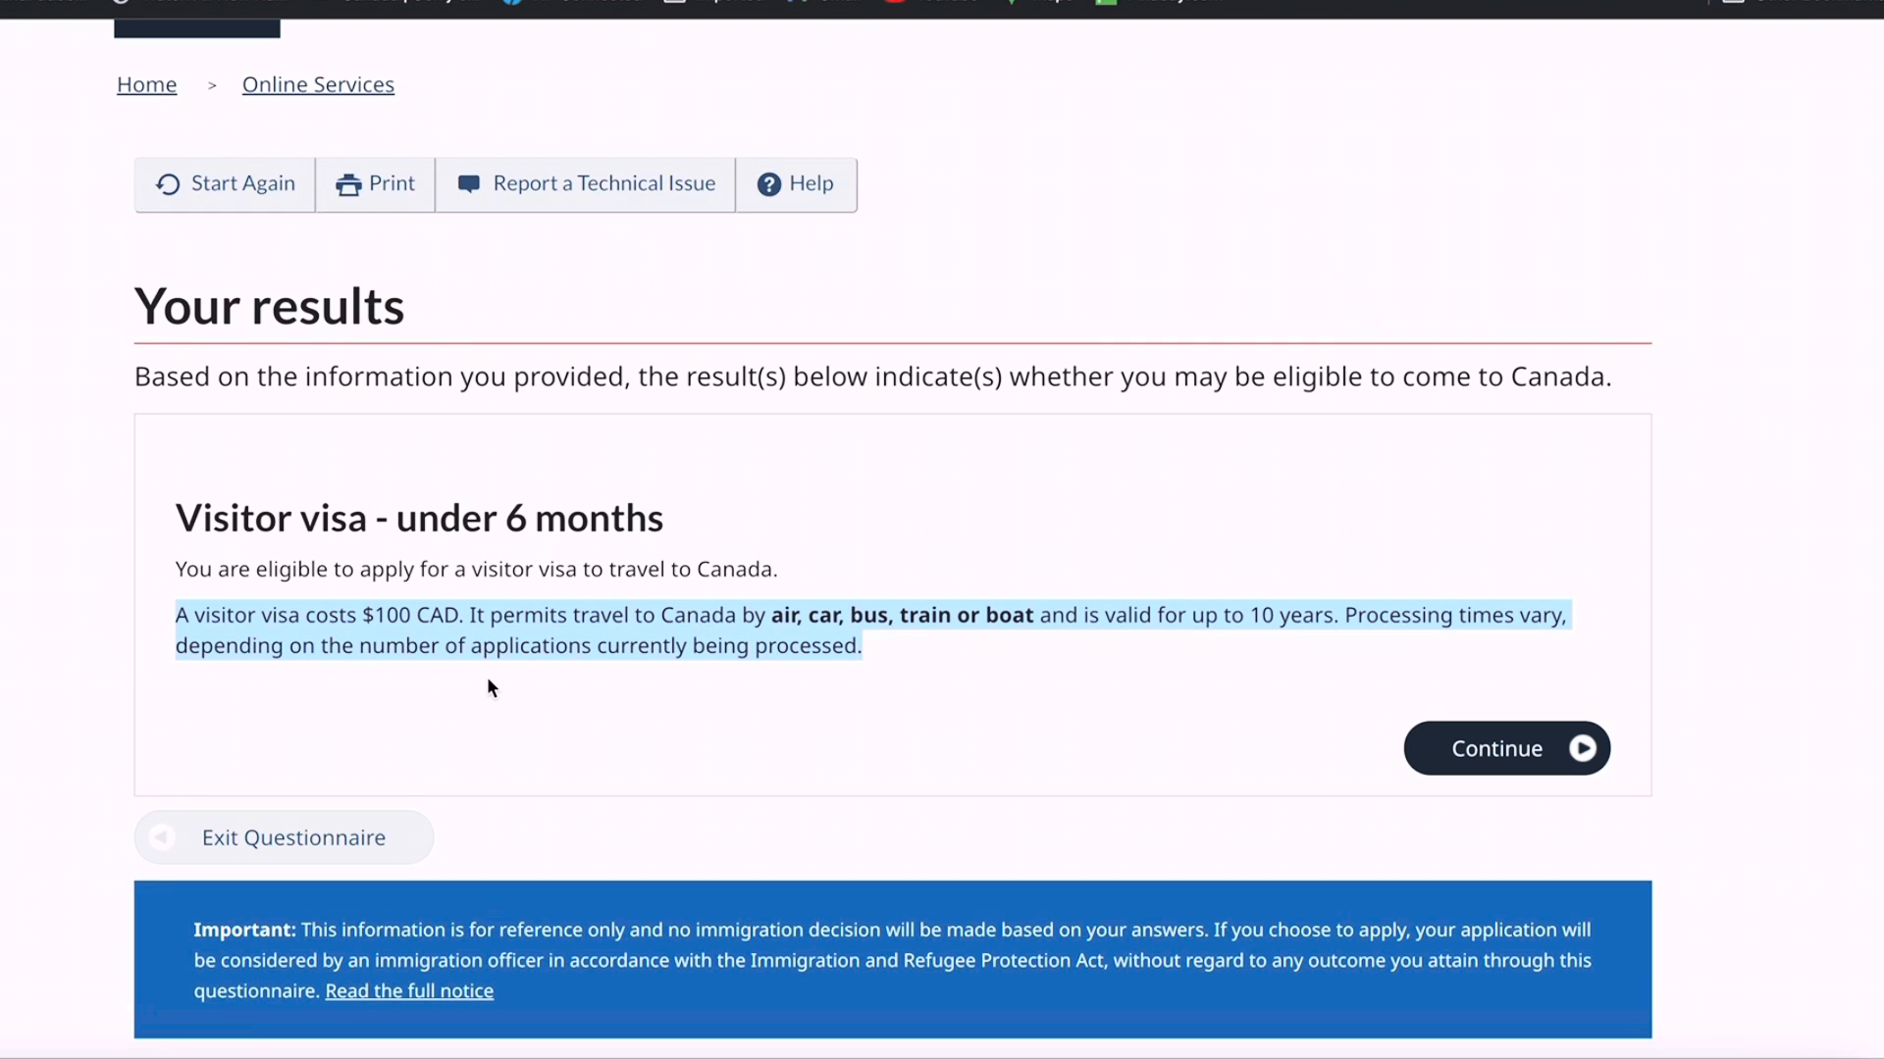
- Continue from the visitor visa results through the personal checklist introduction to the additional questions
{"action": "left_click", "coordinate": [840, 518]}
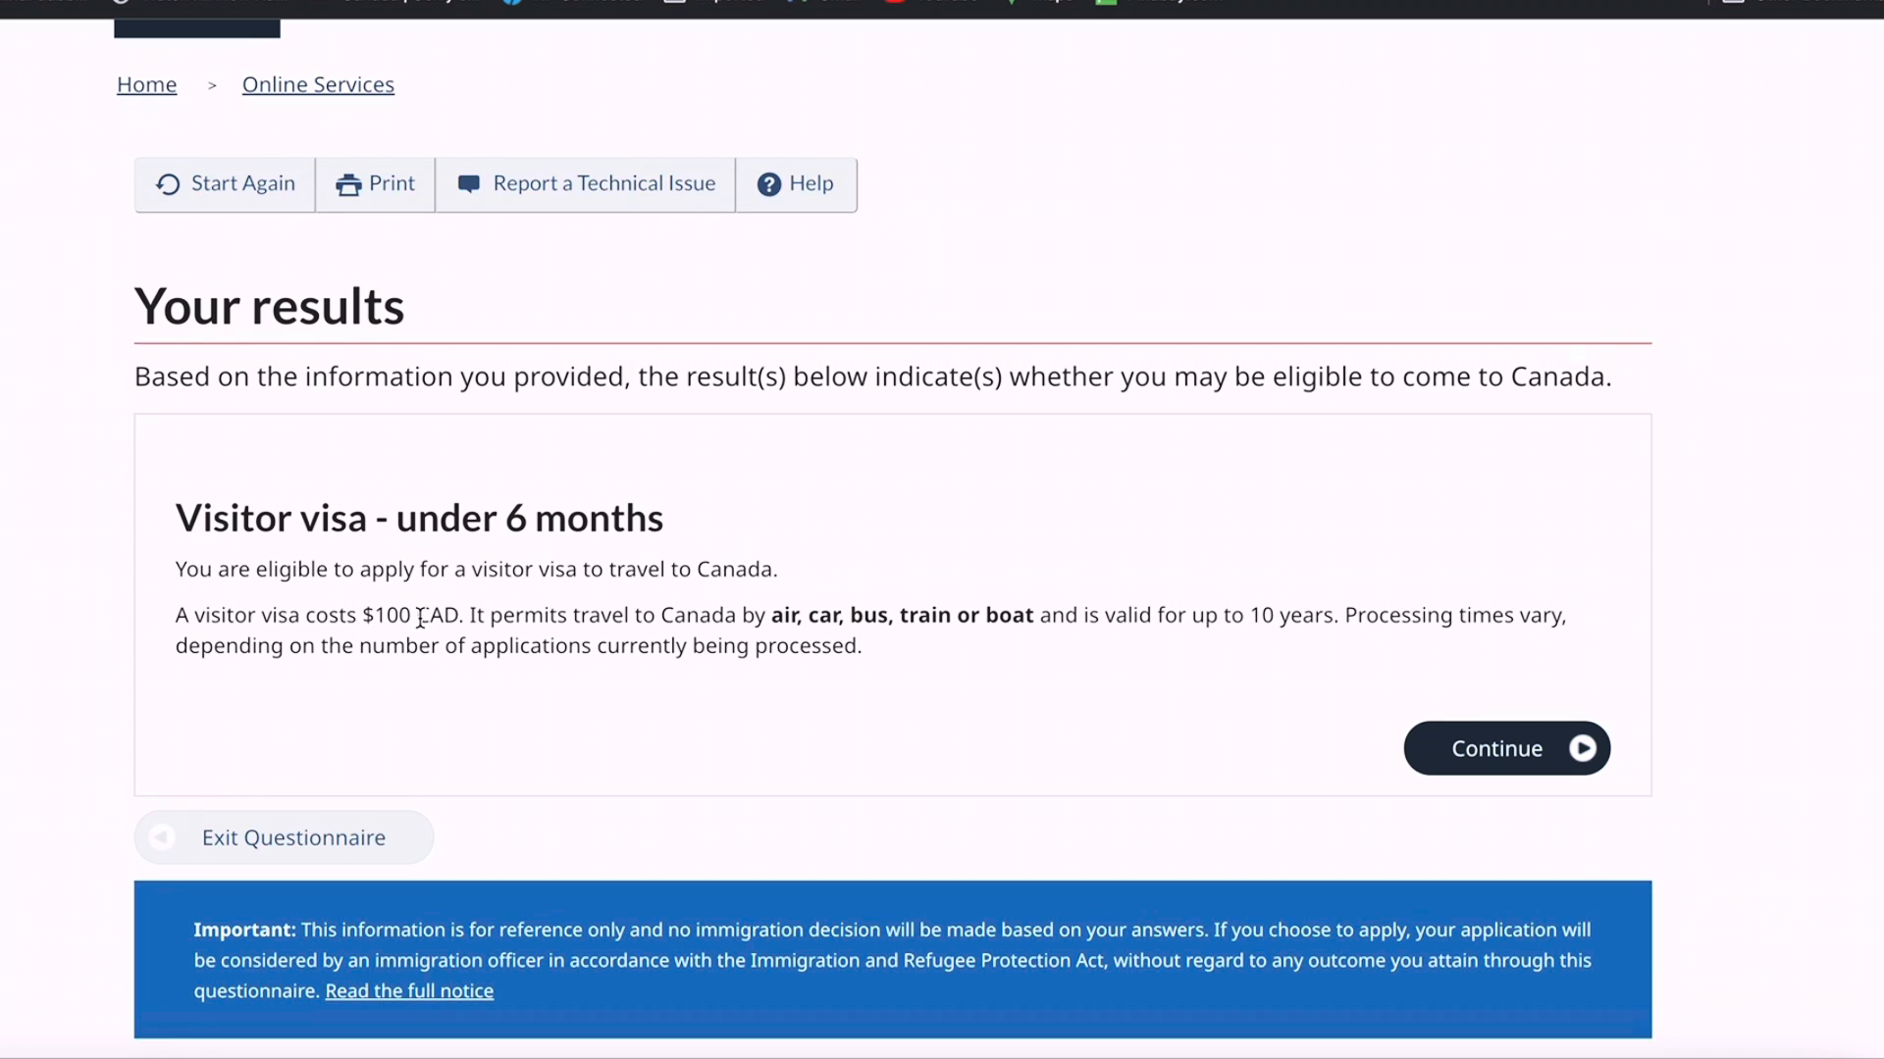
{"action": "left_click_drag", "start_coordinate": [461, 615], "coordinate": [362, 615]}
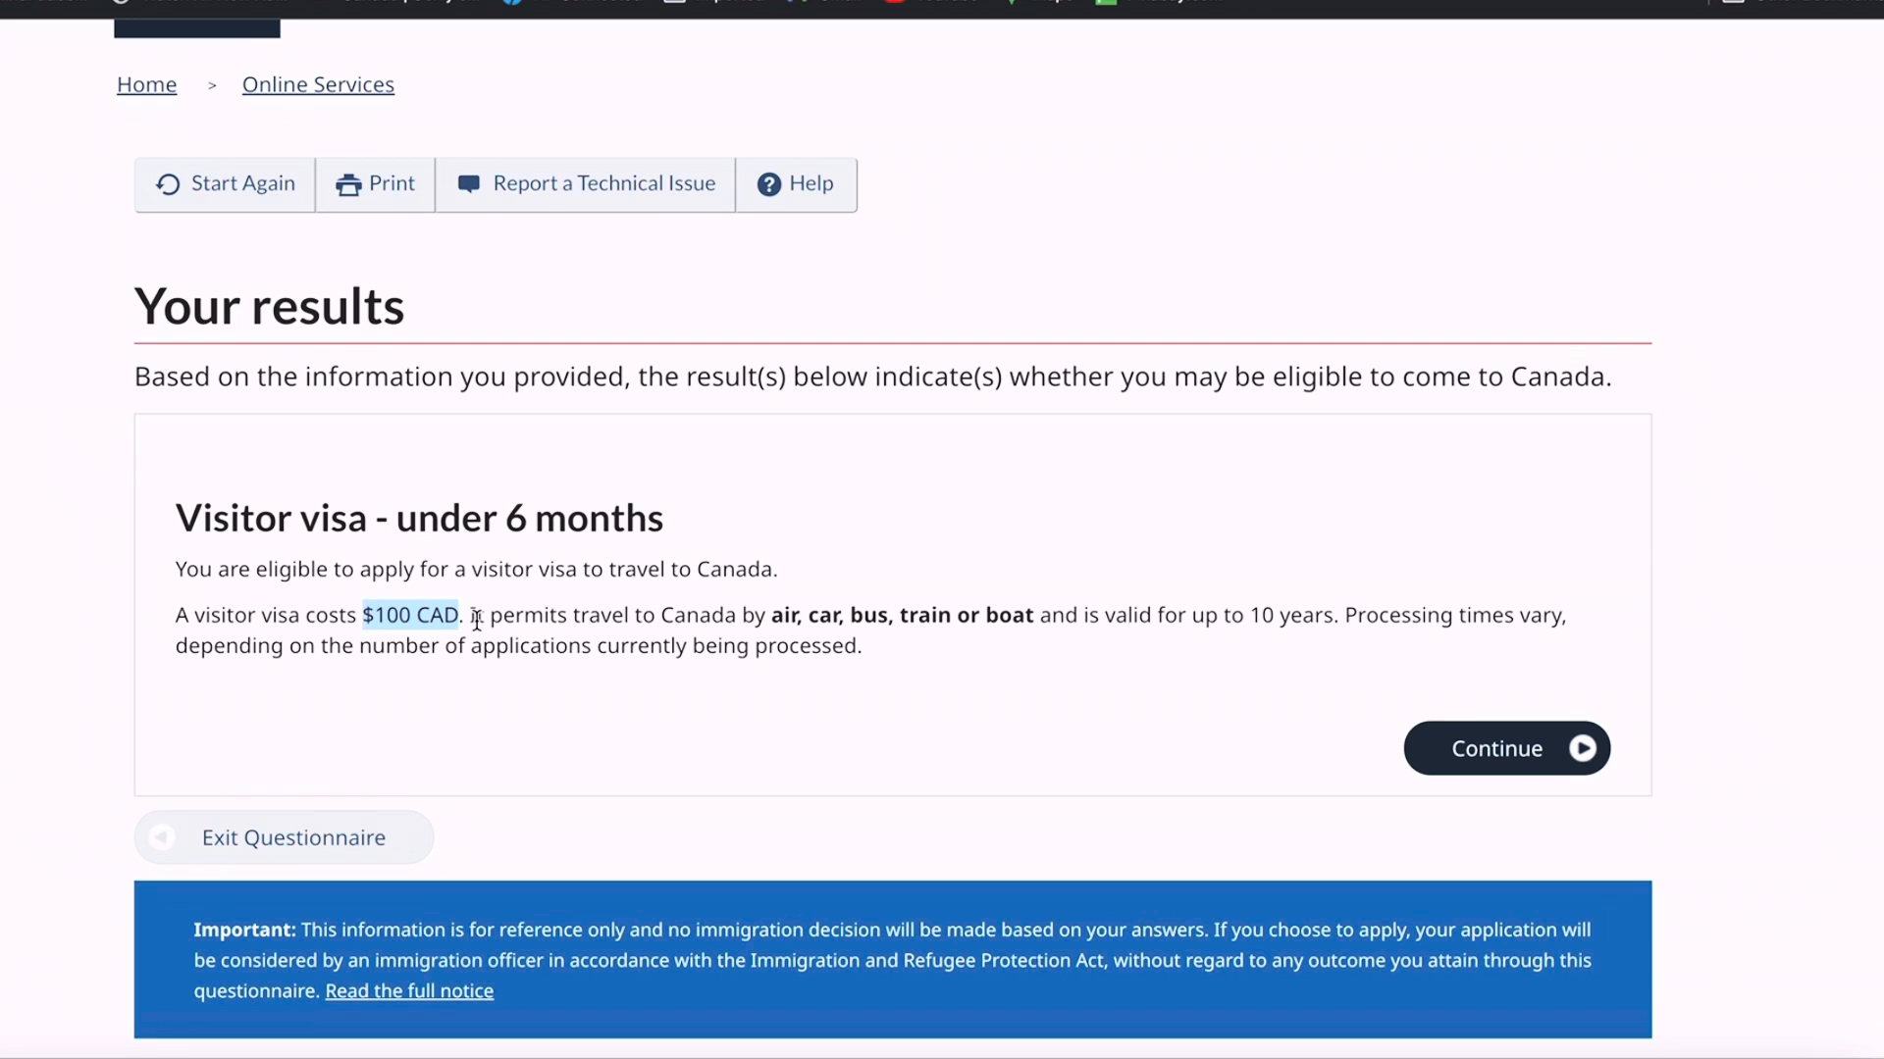
{"action": "left_click", "coordinate": [1481, 746]}
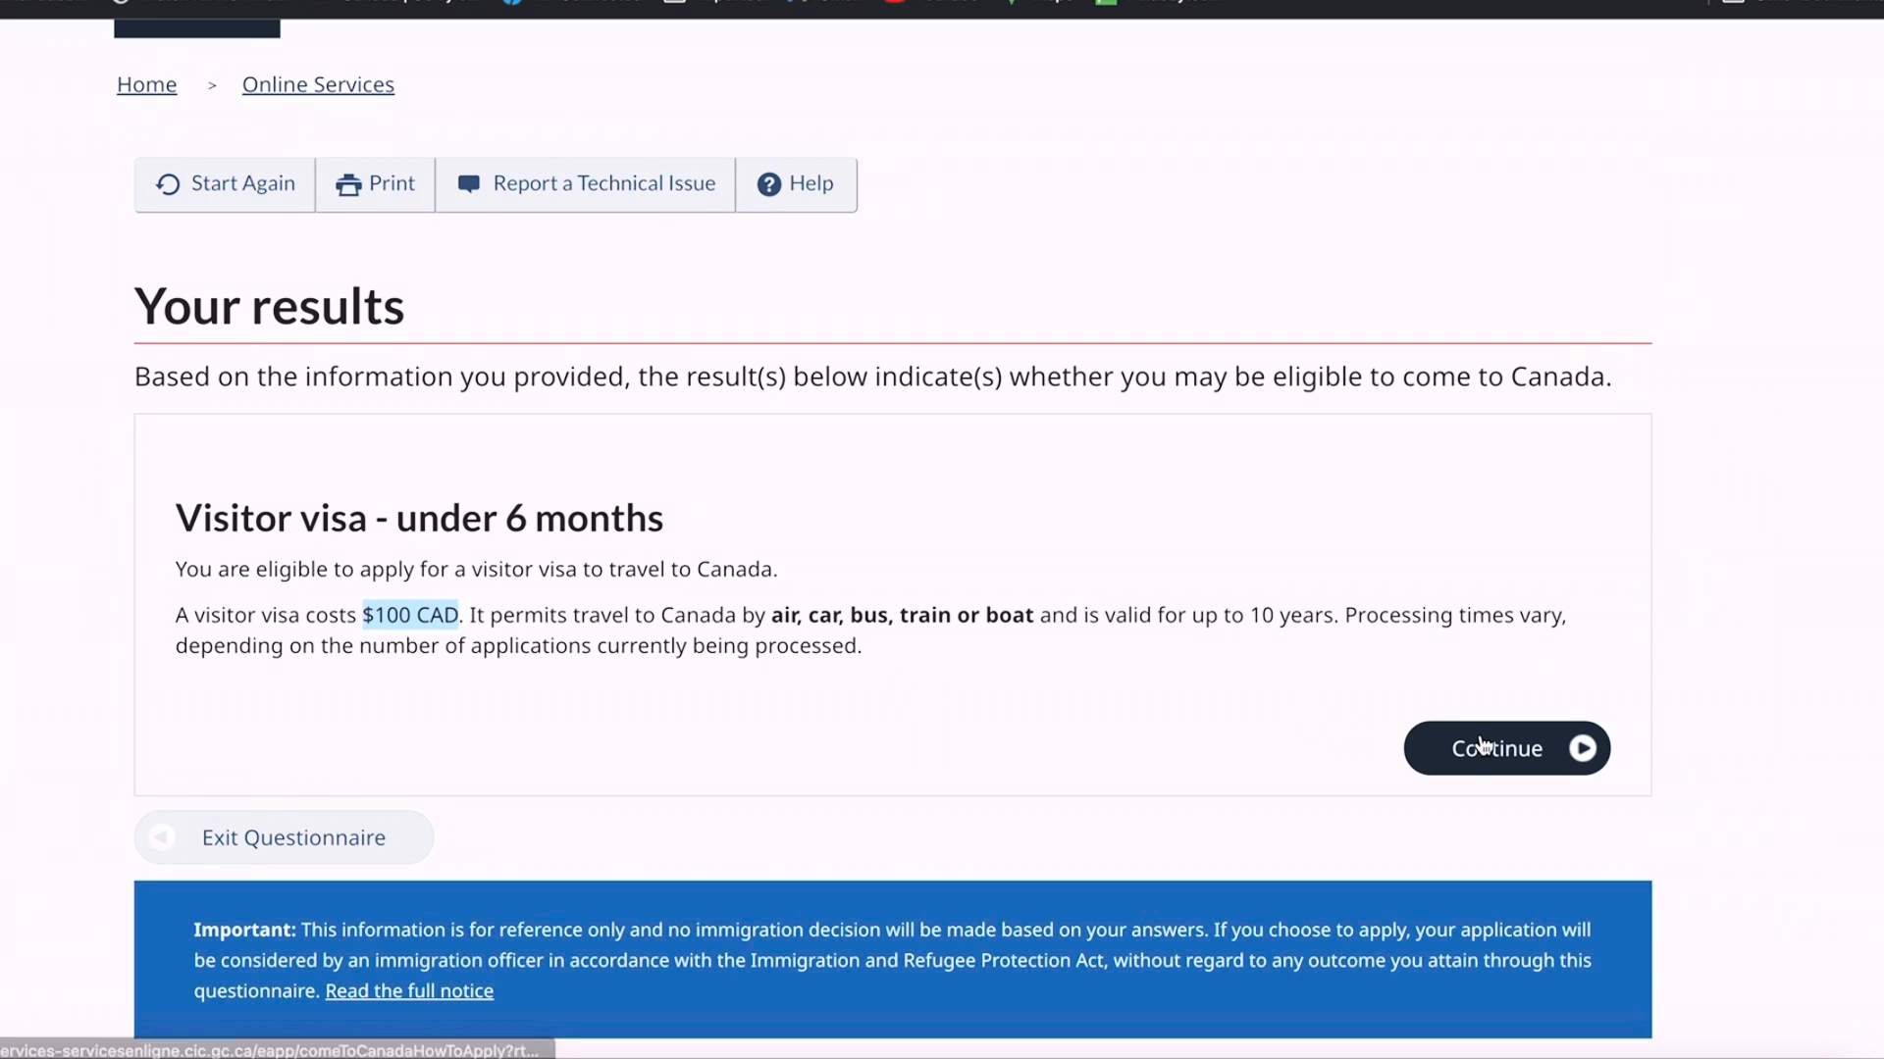
{"action": "scroll", "coordinate": [1080, 597], "scroll_direction": "down", "scroll_amount": 3}
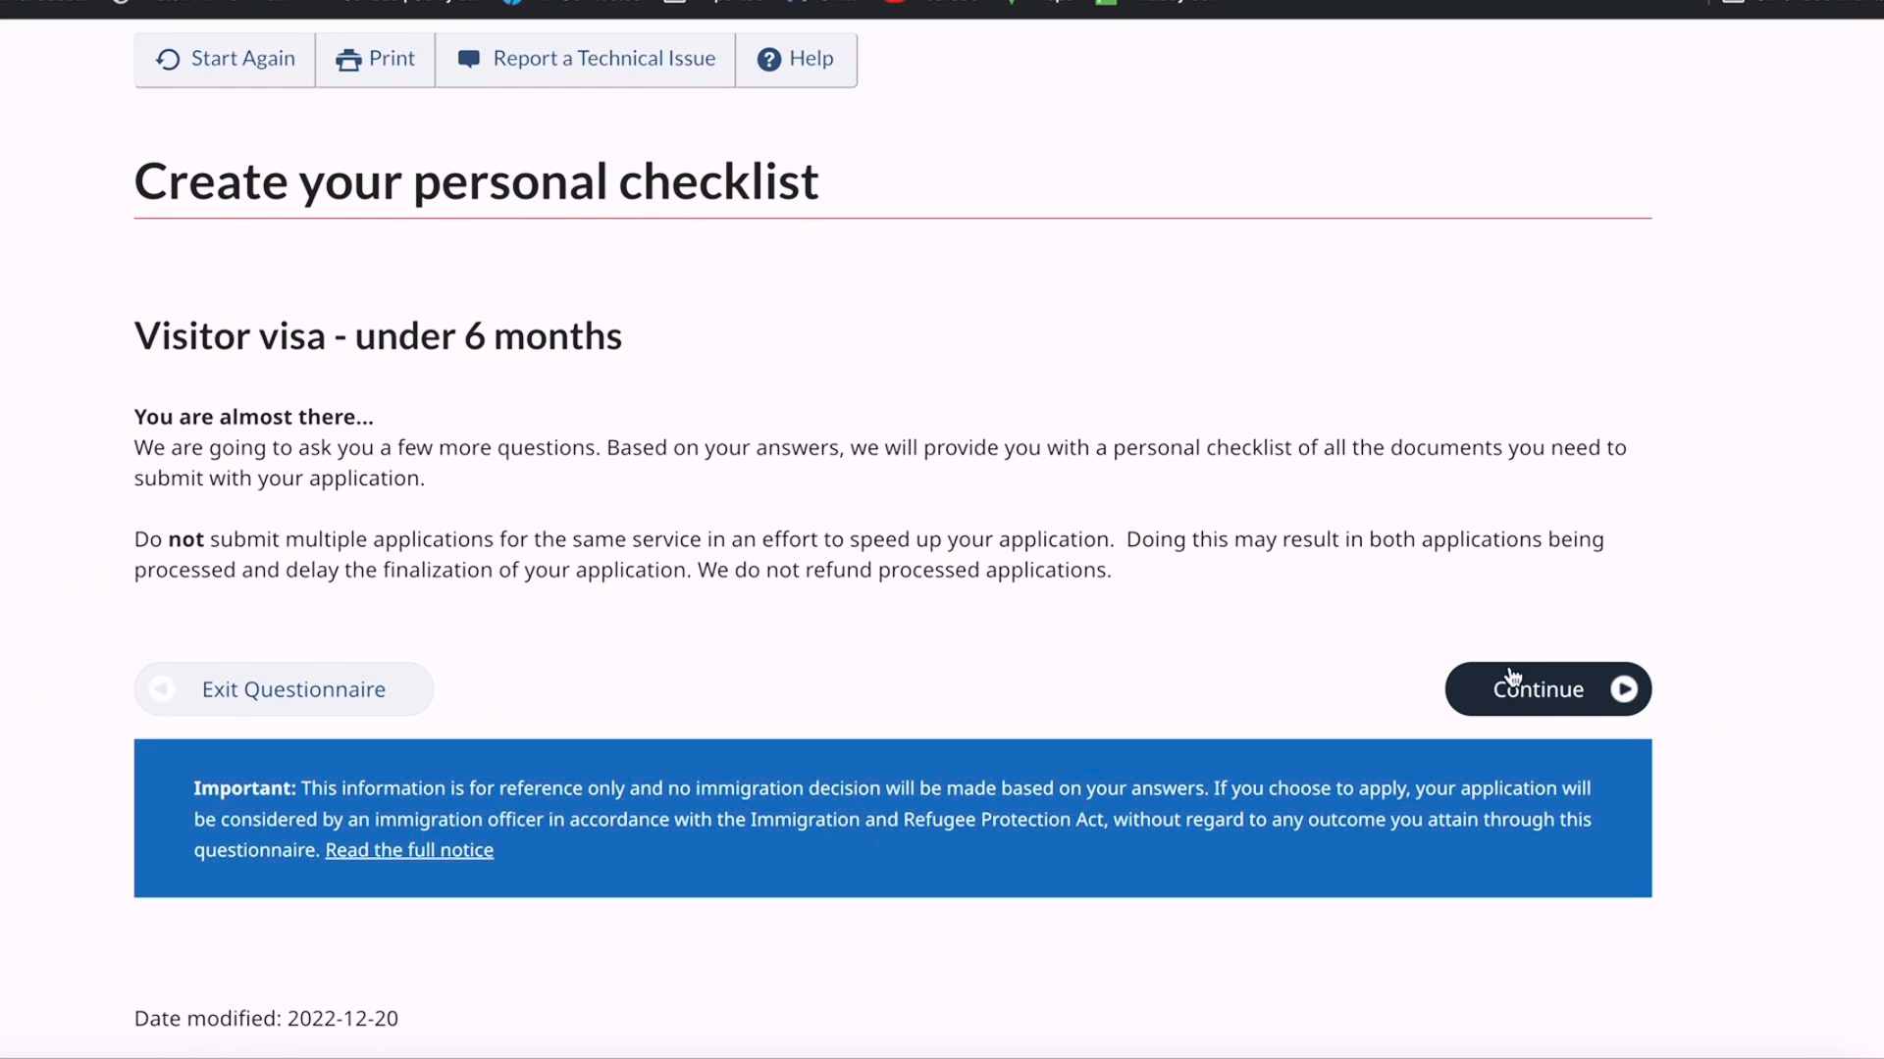
{"action": "left_click", "coordinate": [1545, 696]}
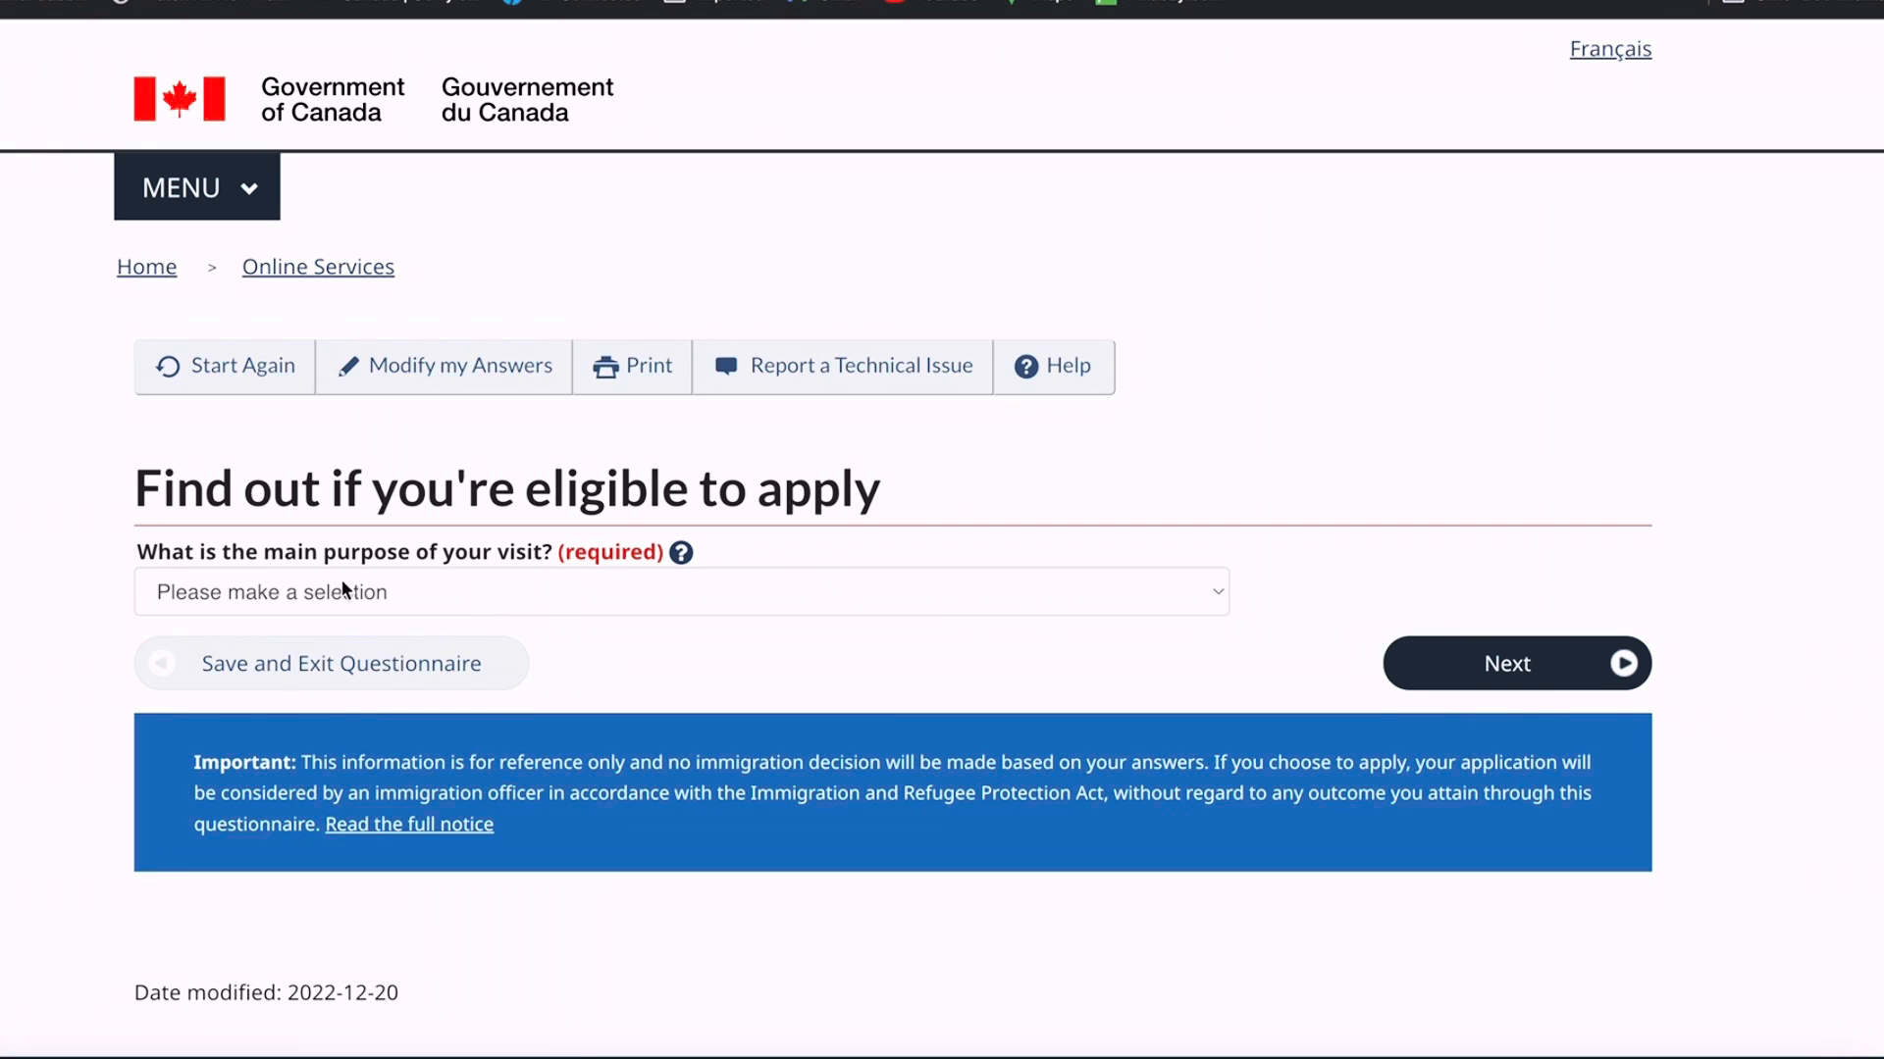
- Set the main purpose of the visit to Tourism and submit the answer
{"action": "left_click_drag", "start_coordinate": [135, 553], "coordinate": [516, 553]}
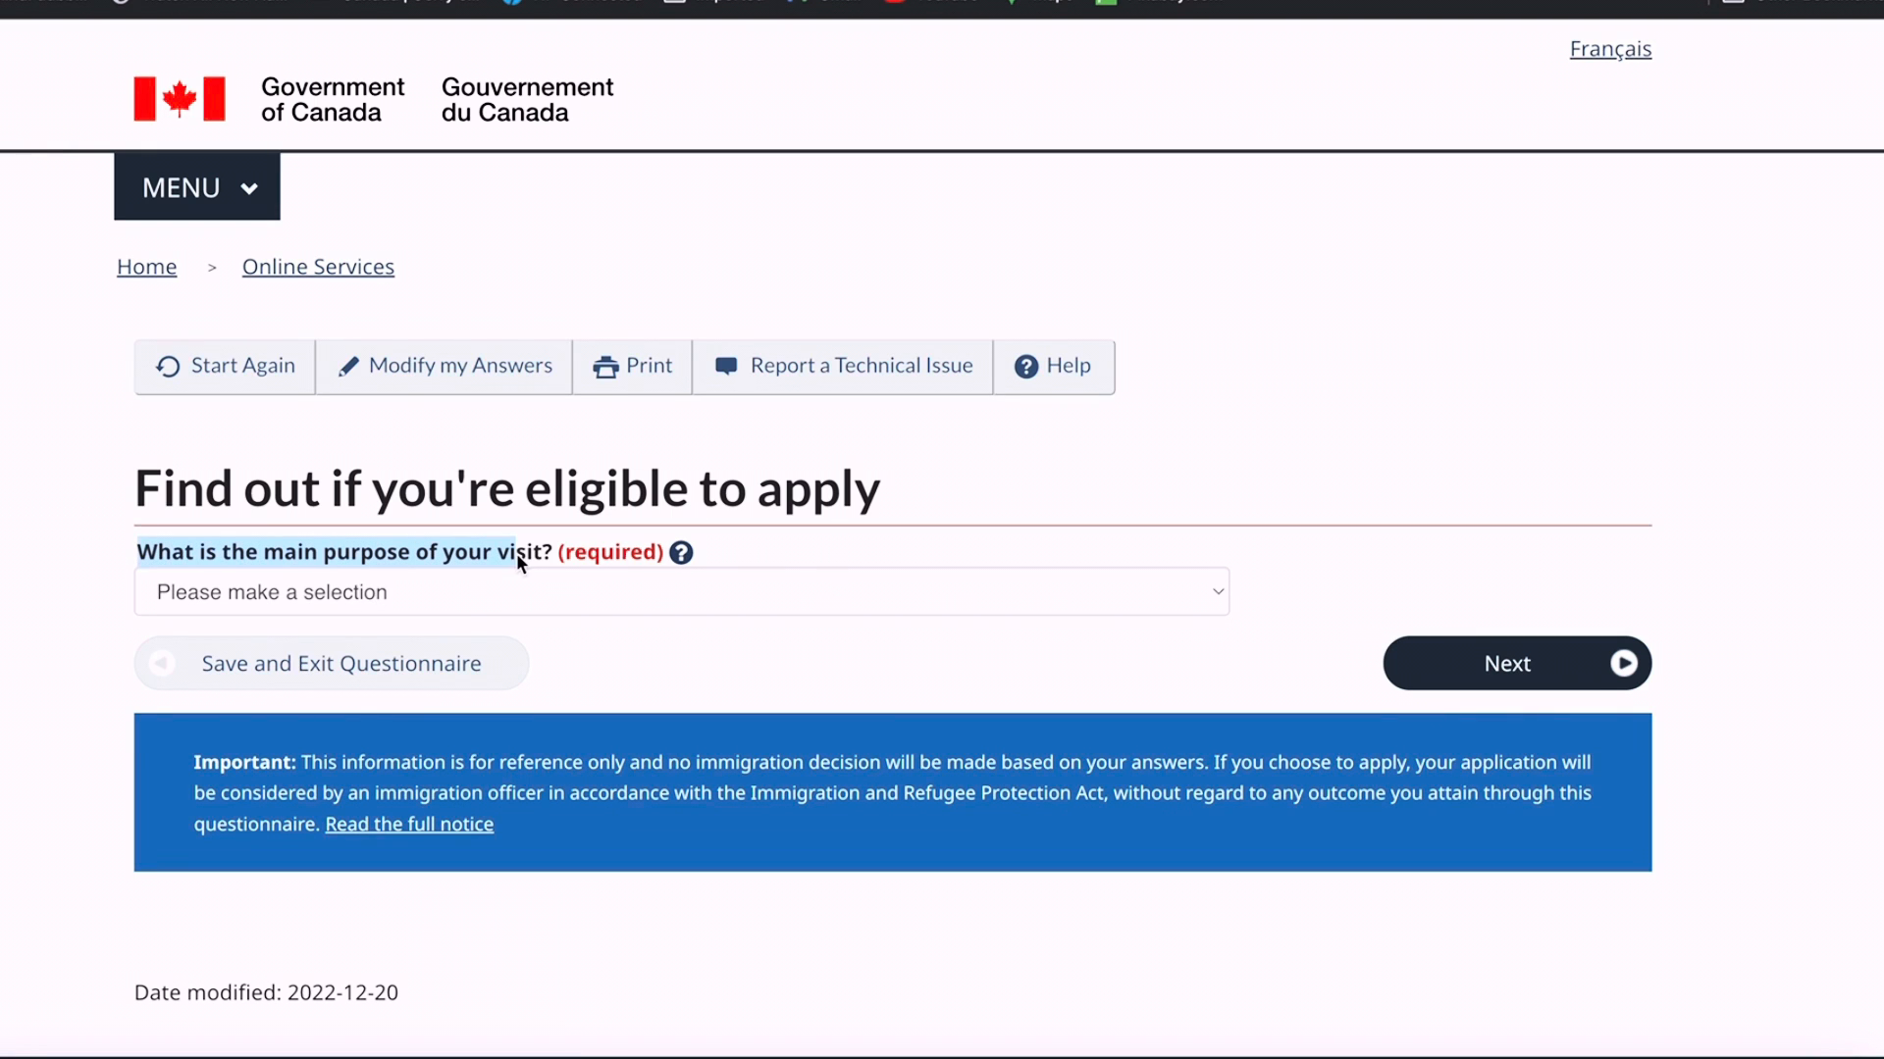
{"action": "left_click", "coordinate": [598, 585]}
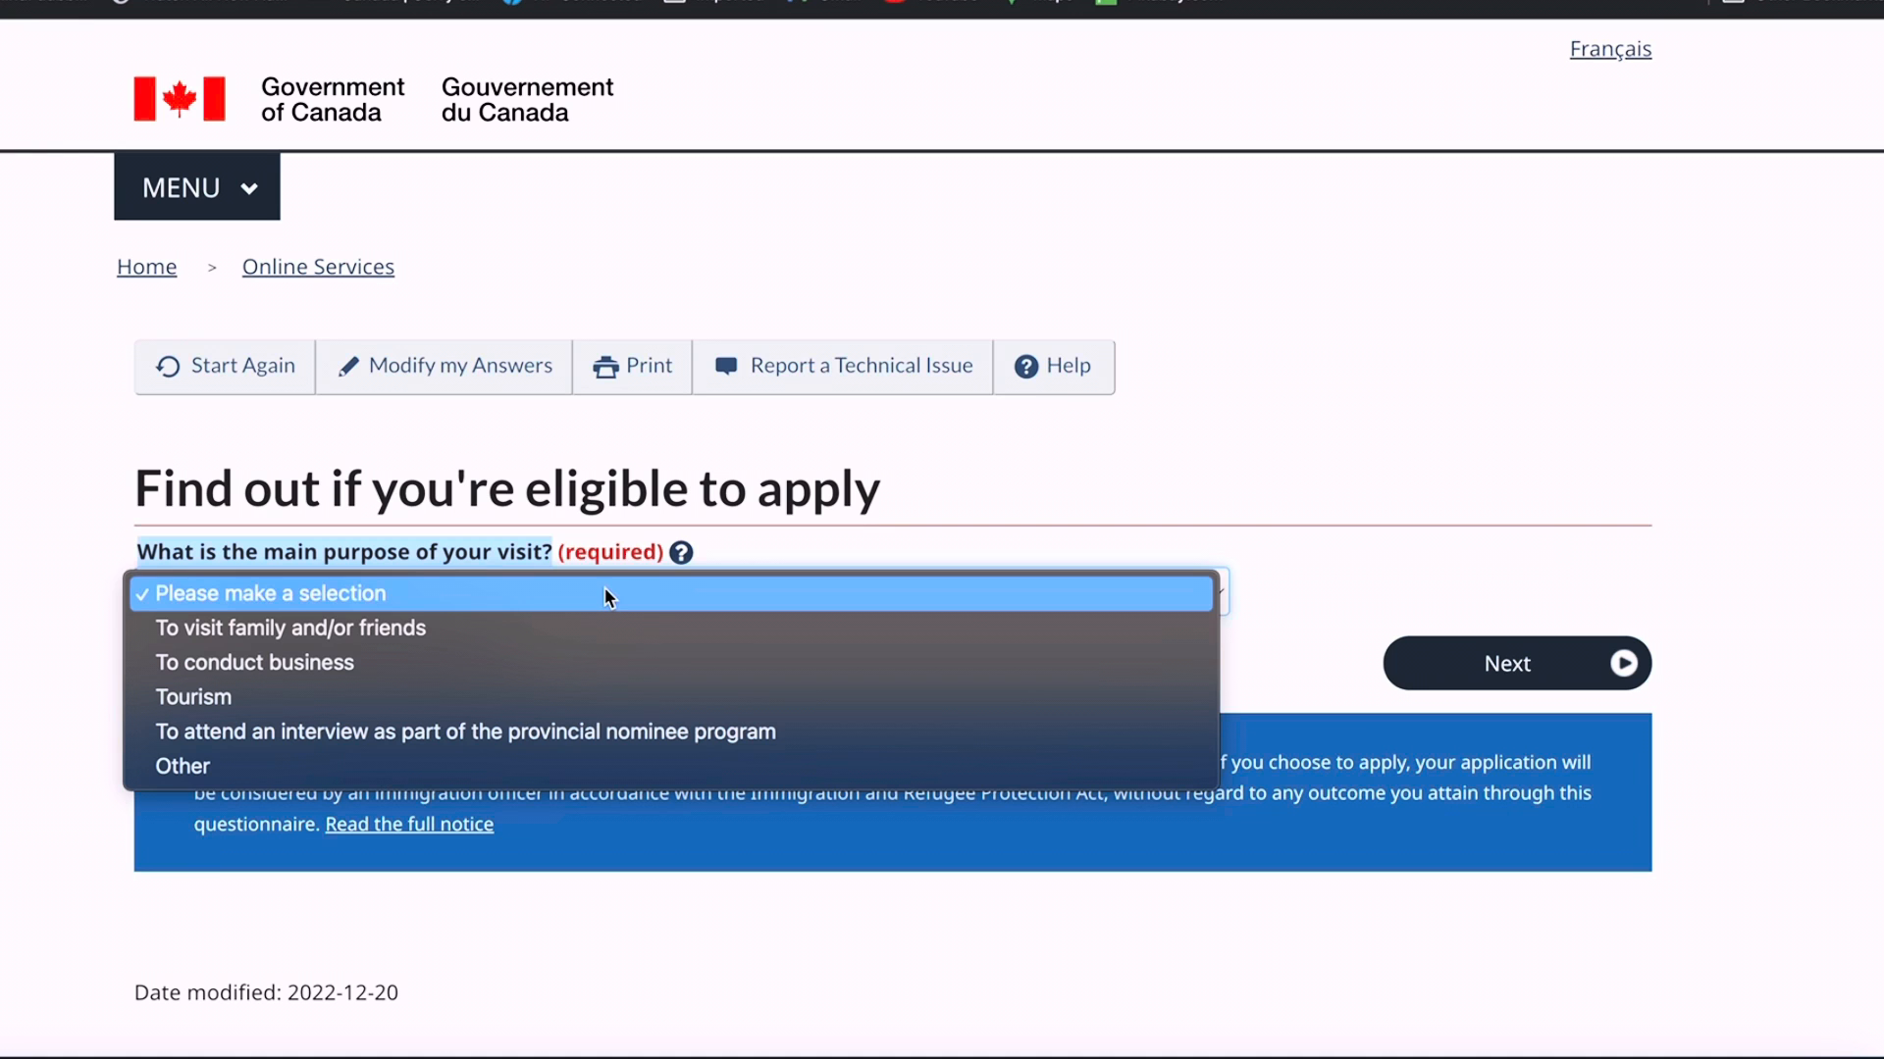
{"action": "left_click", "coordinate": [344, 689]}
{"action": "left_click", "coordinate": [427, 596]}
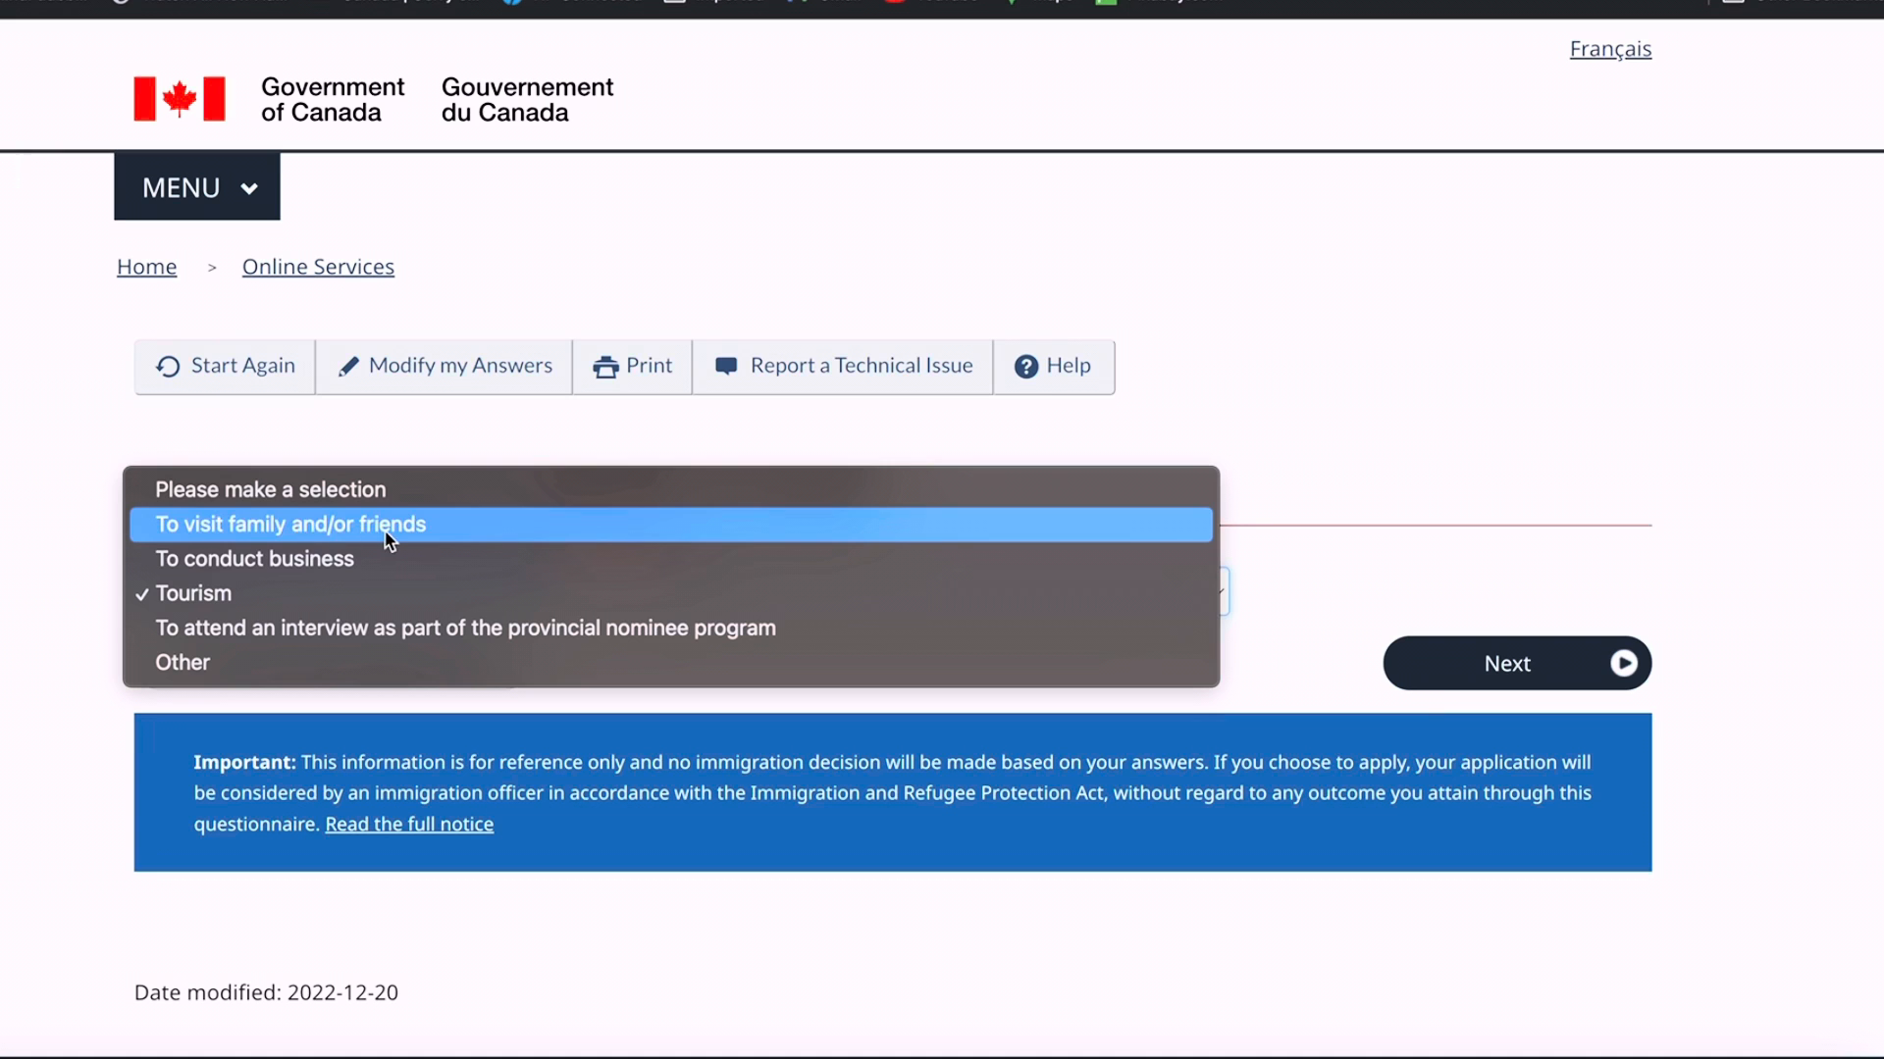
{"action": "left_click", "coordinate": [251, 588]}
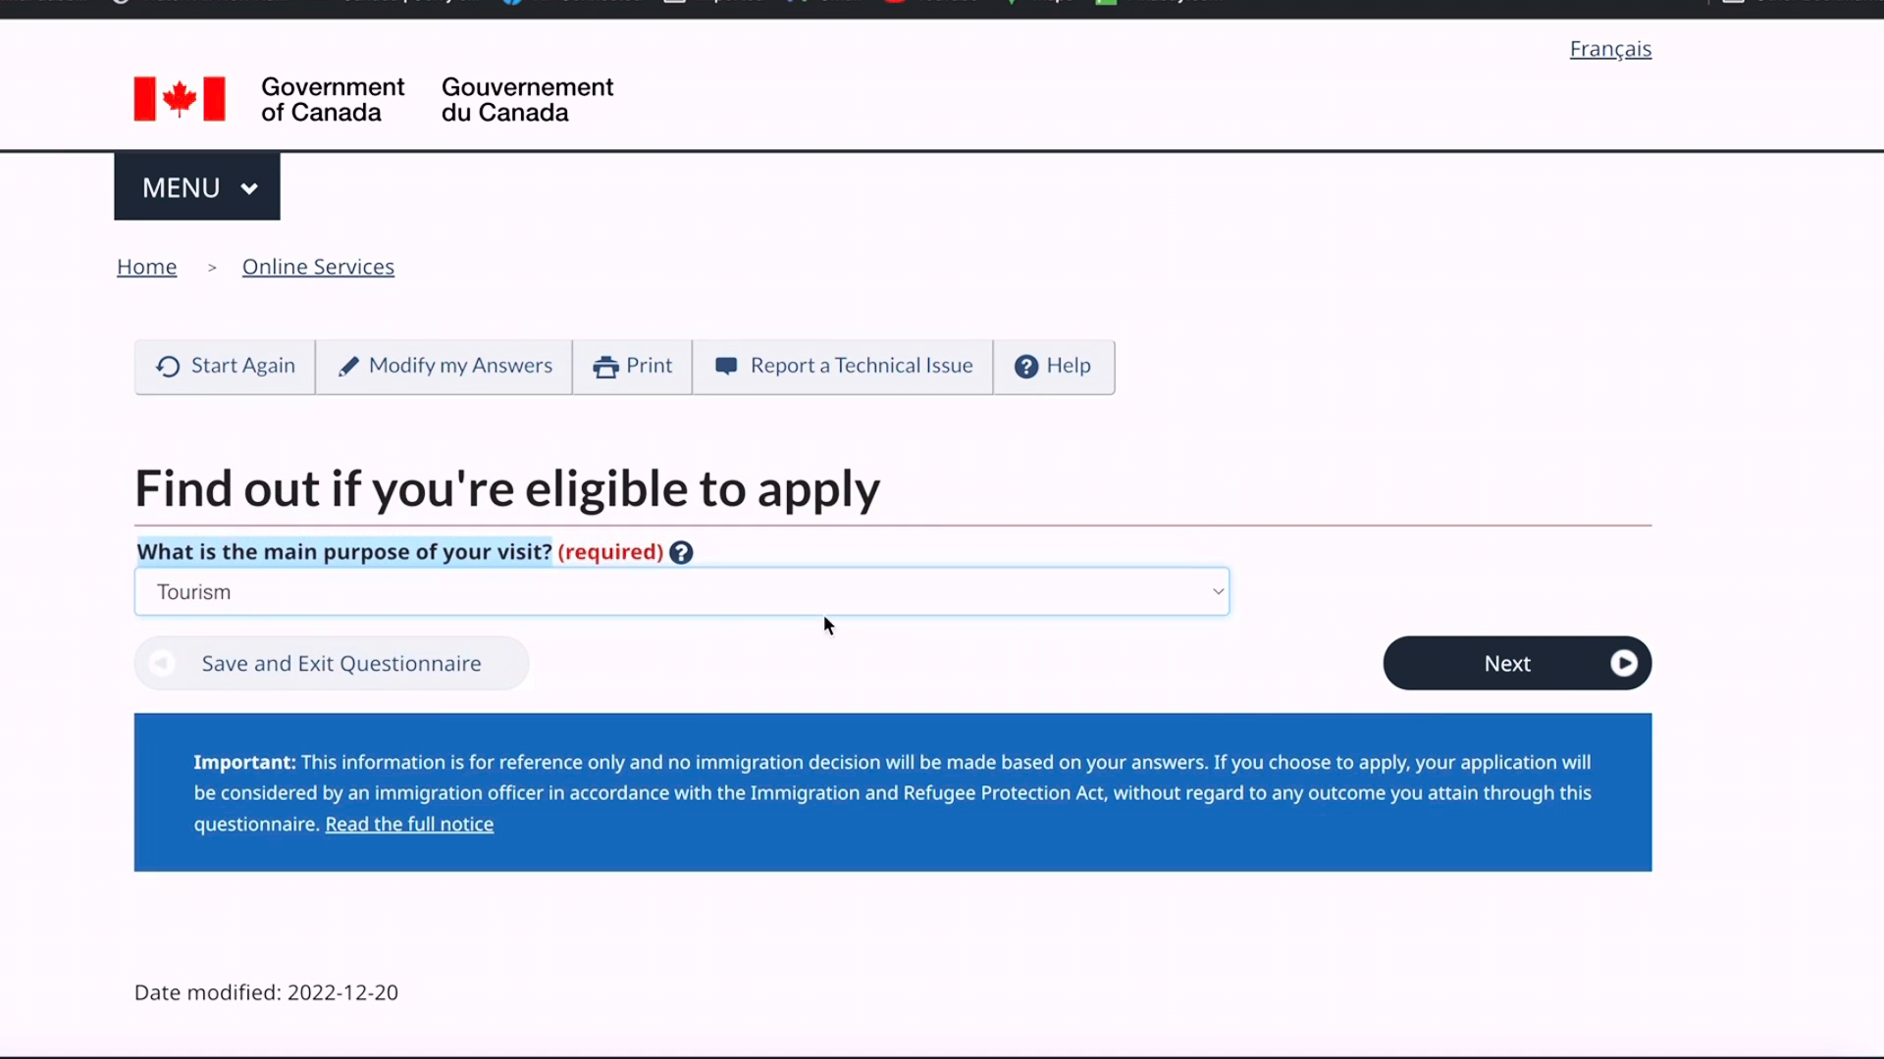
{"action": "left_click", "coordinate": [1498, 662]}
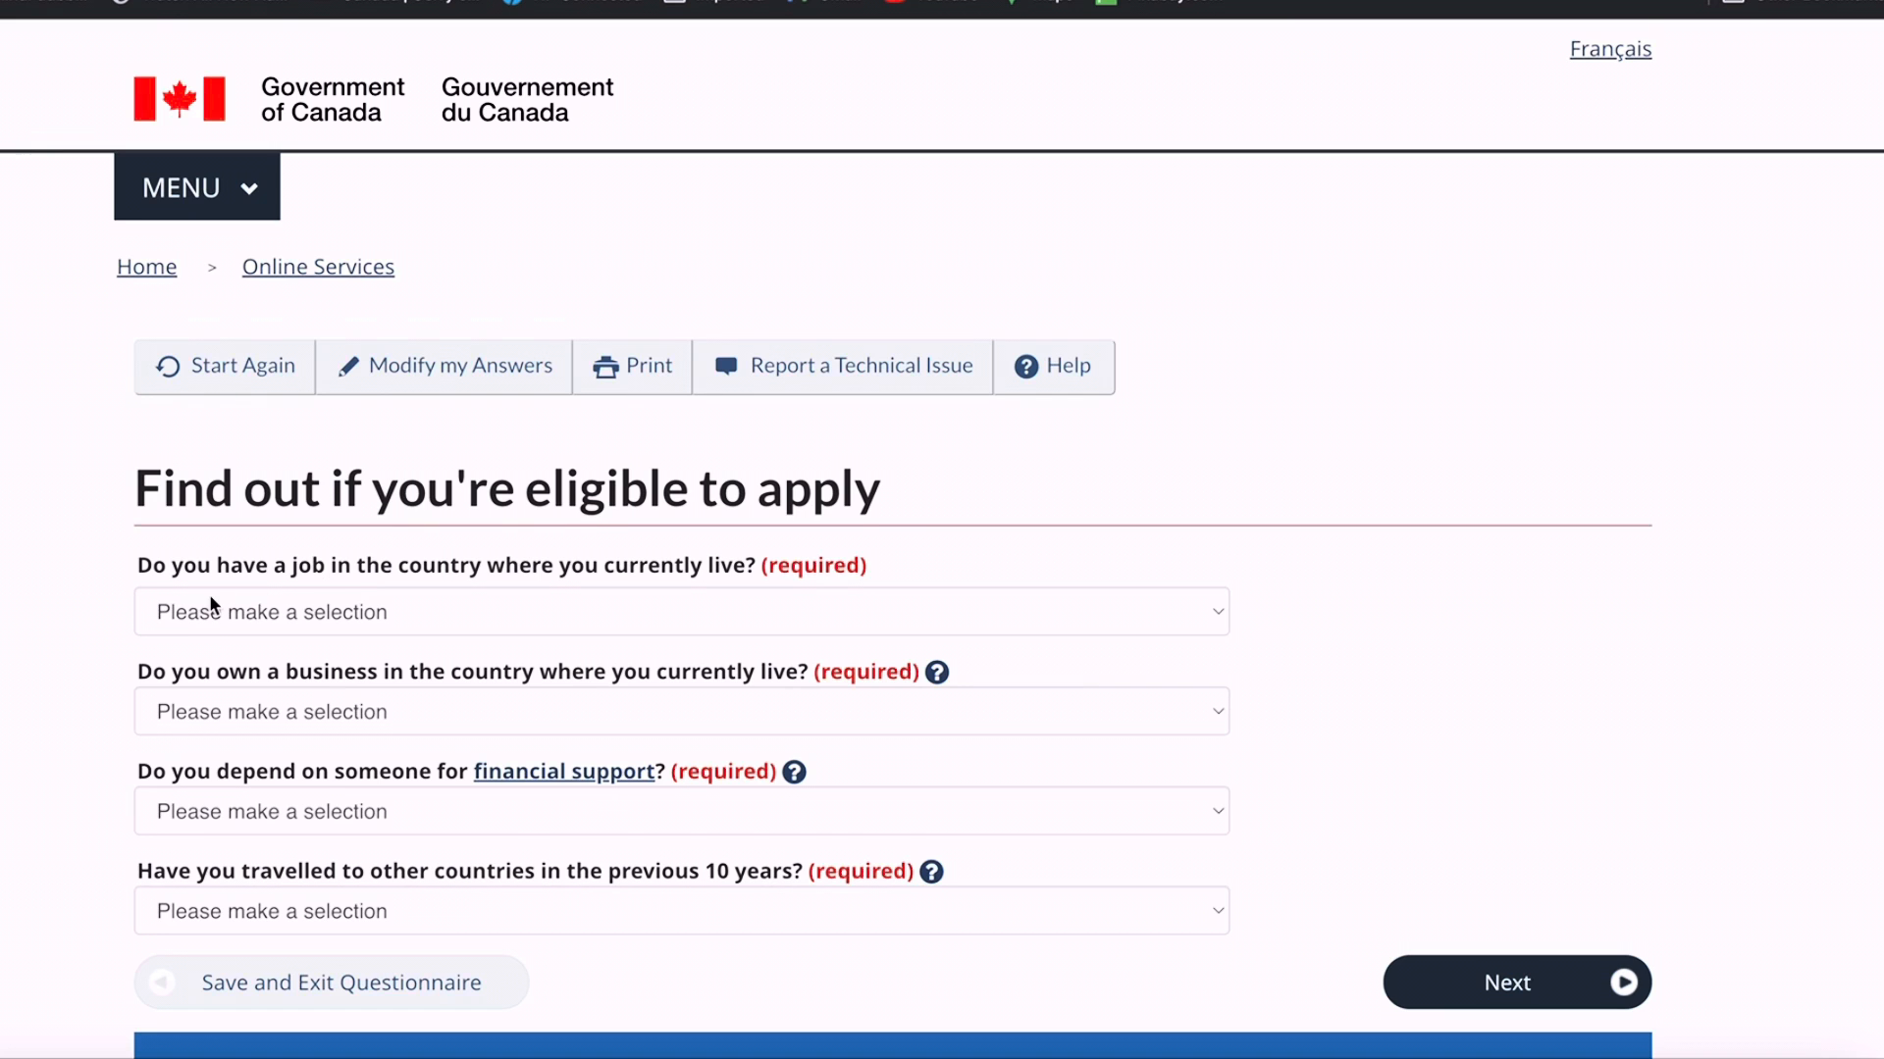
- Answer Yes to having a job and No to owning a business in the country of current residence
{"action": "scroll", "coordinate": [210, 598], "scroll_direction": "down", "scroll_amount": 1}
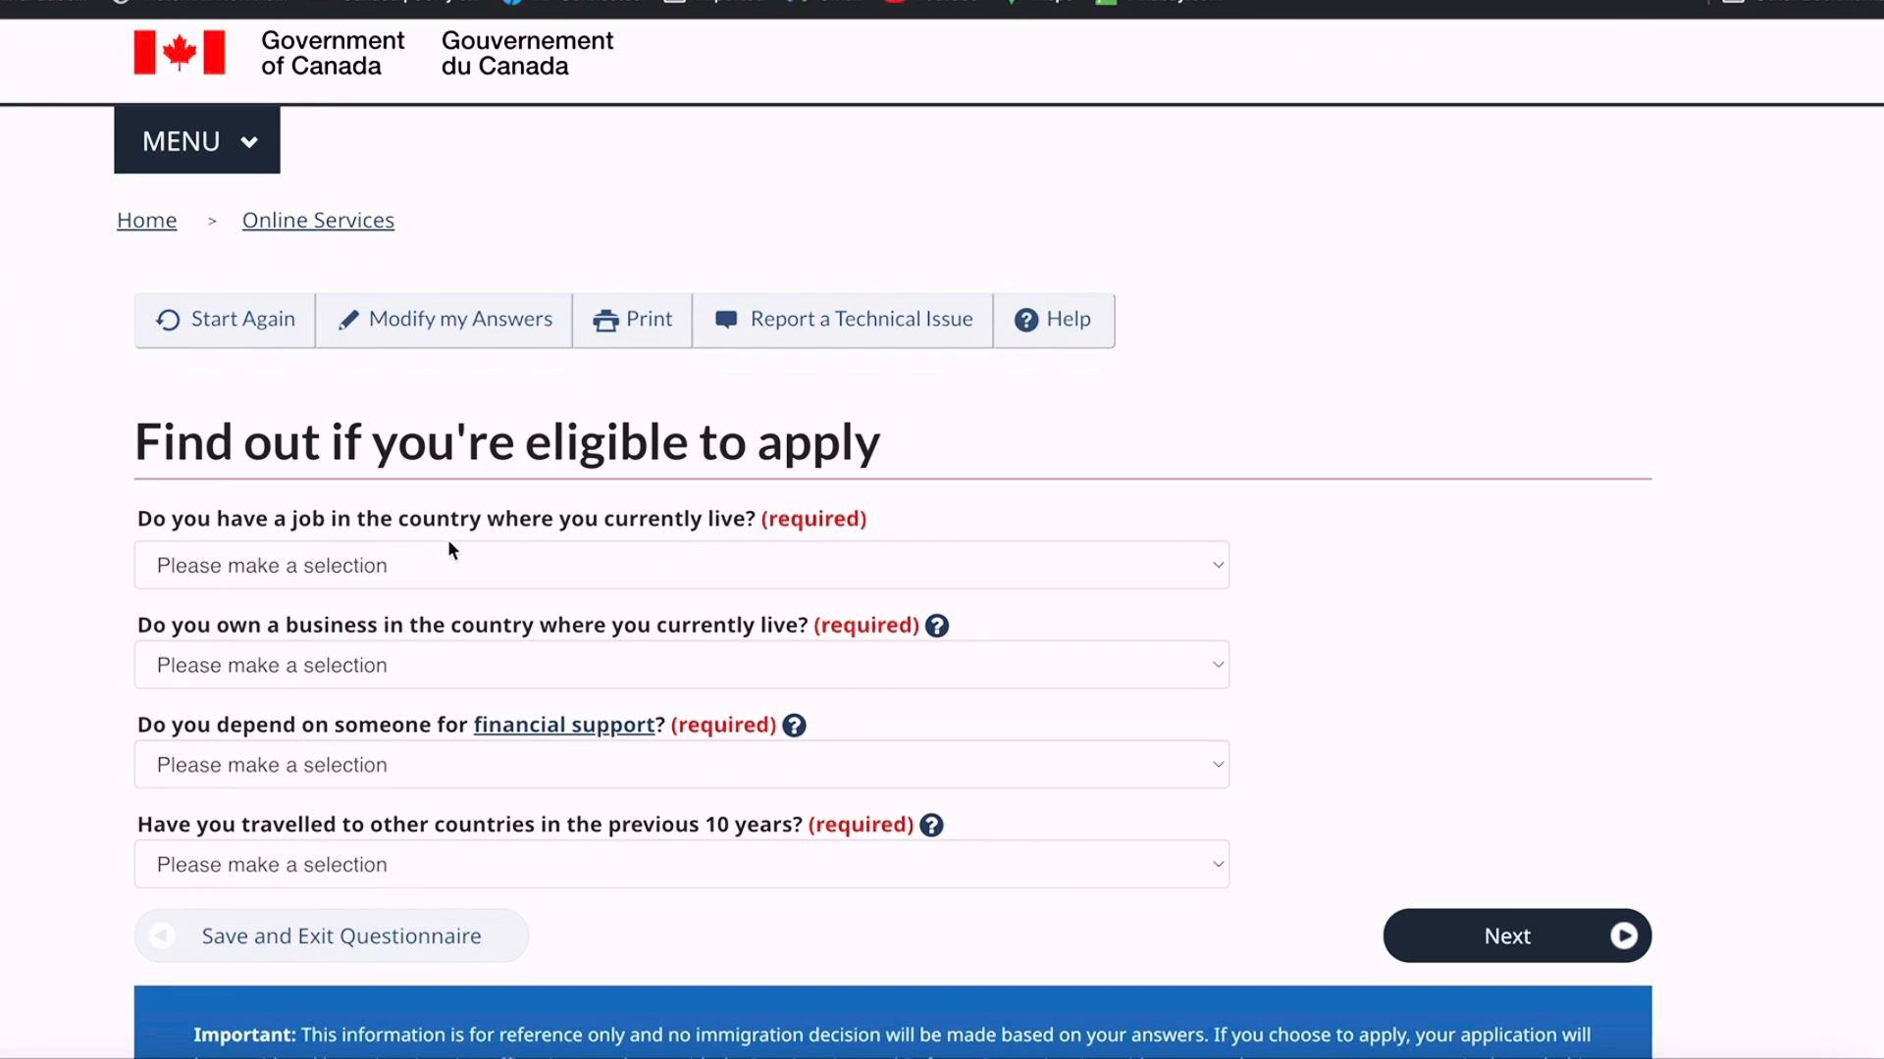
{"action": "left_click", "coordinate": [580, 565]}
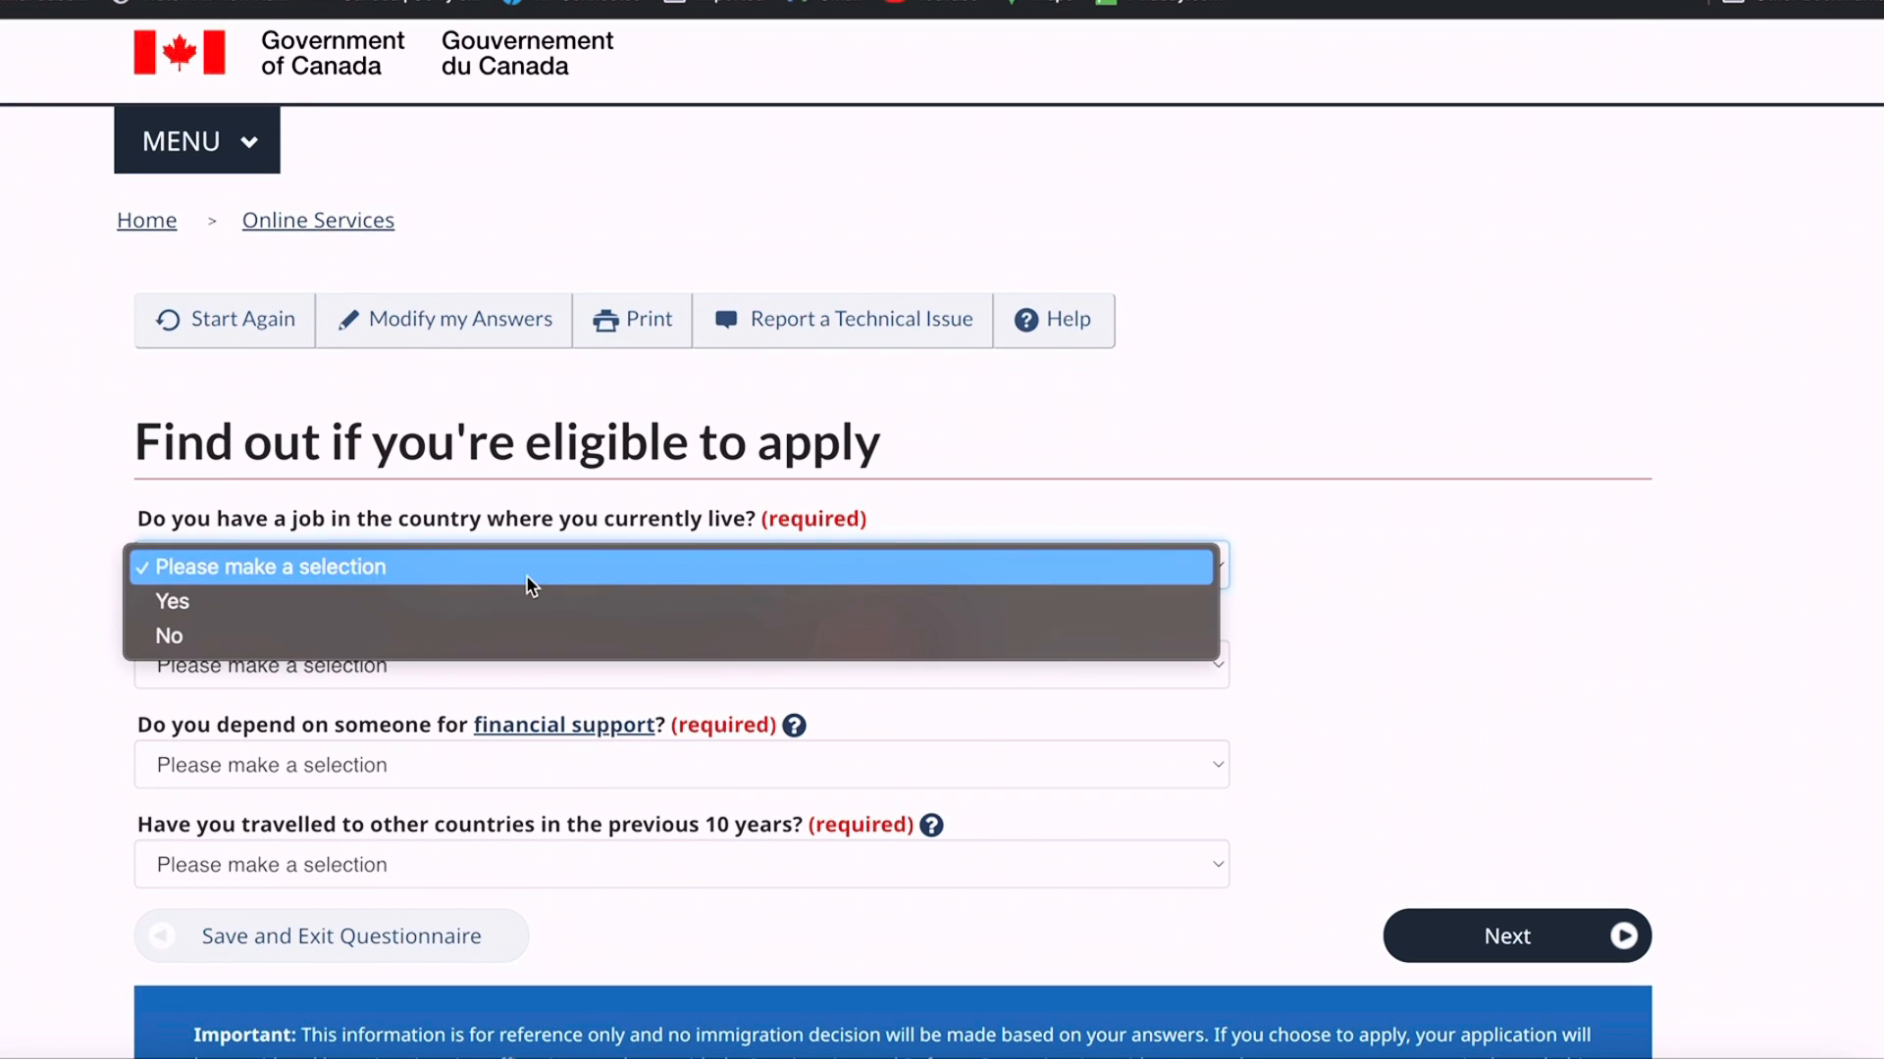
{"action": "left_click", "coordinate": [437, 598]}
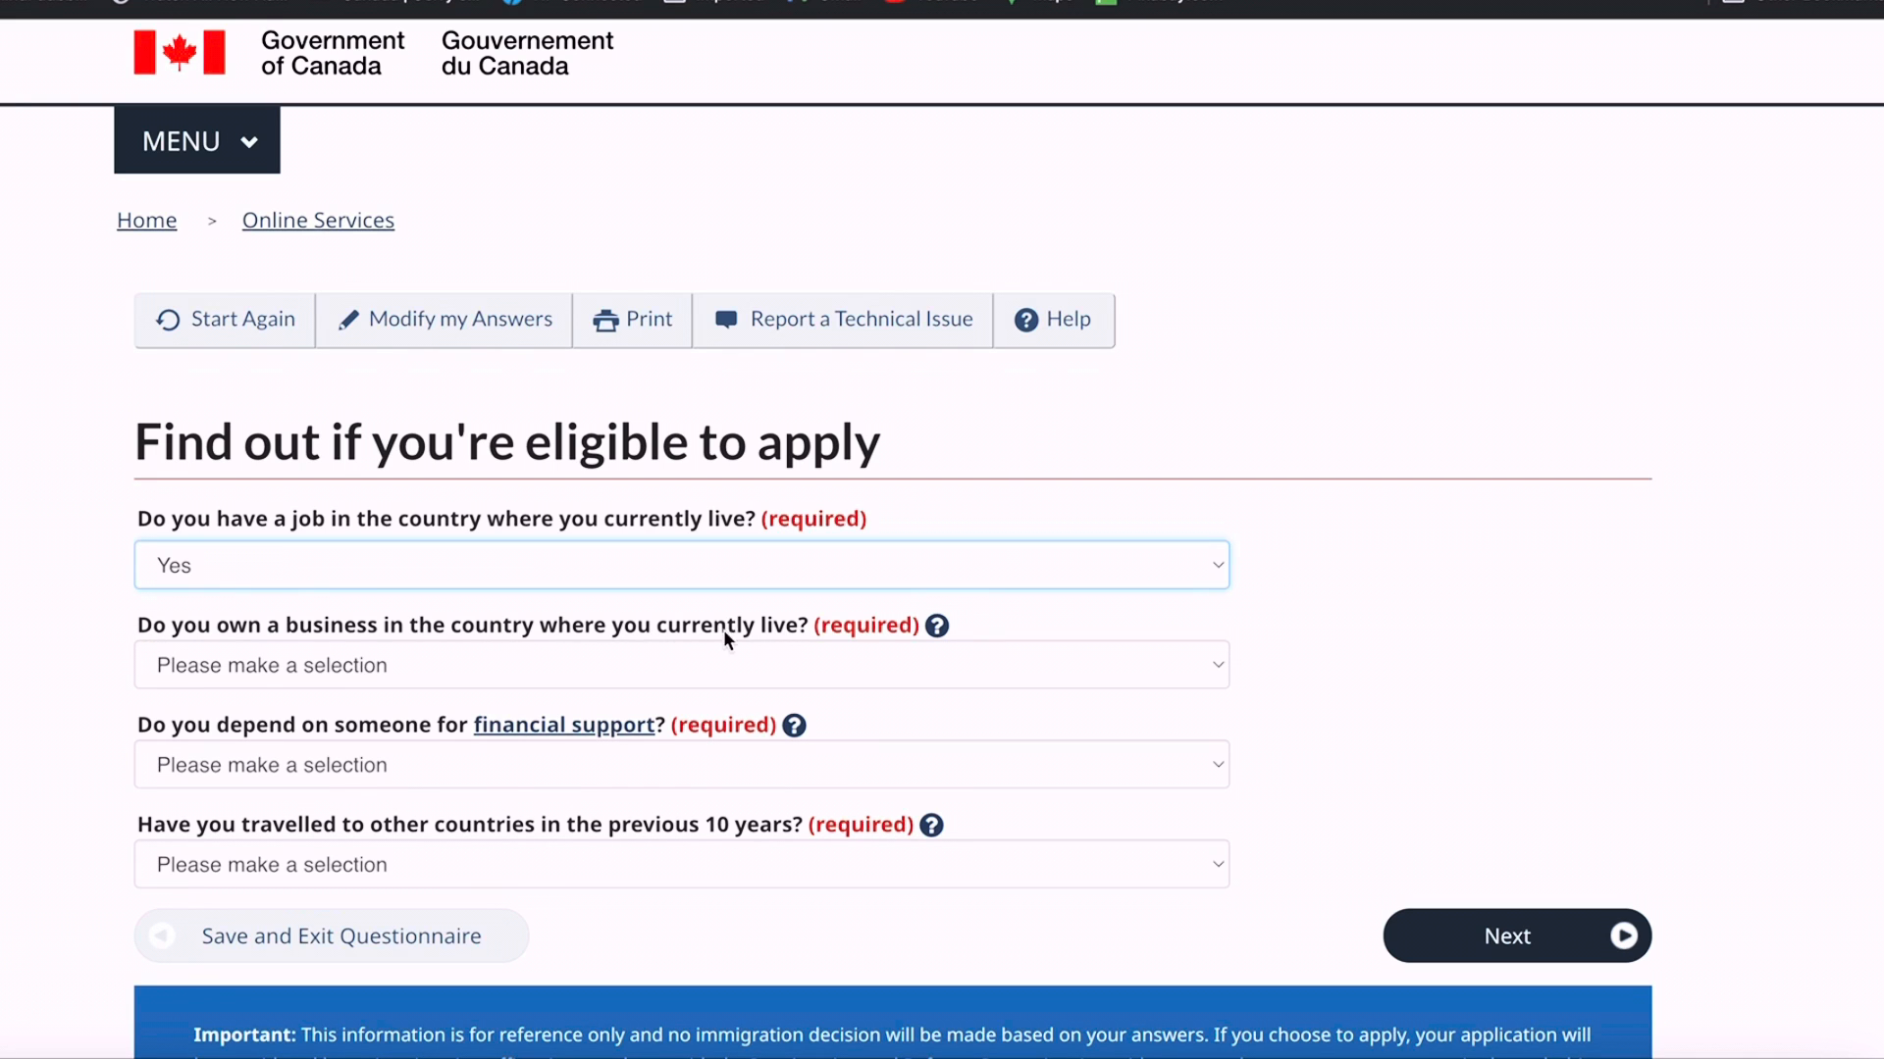
{"action": "left_click", "coordinate": [491, 575]}
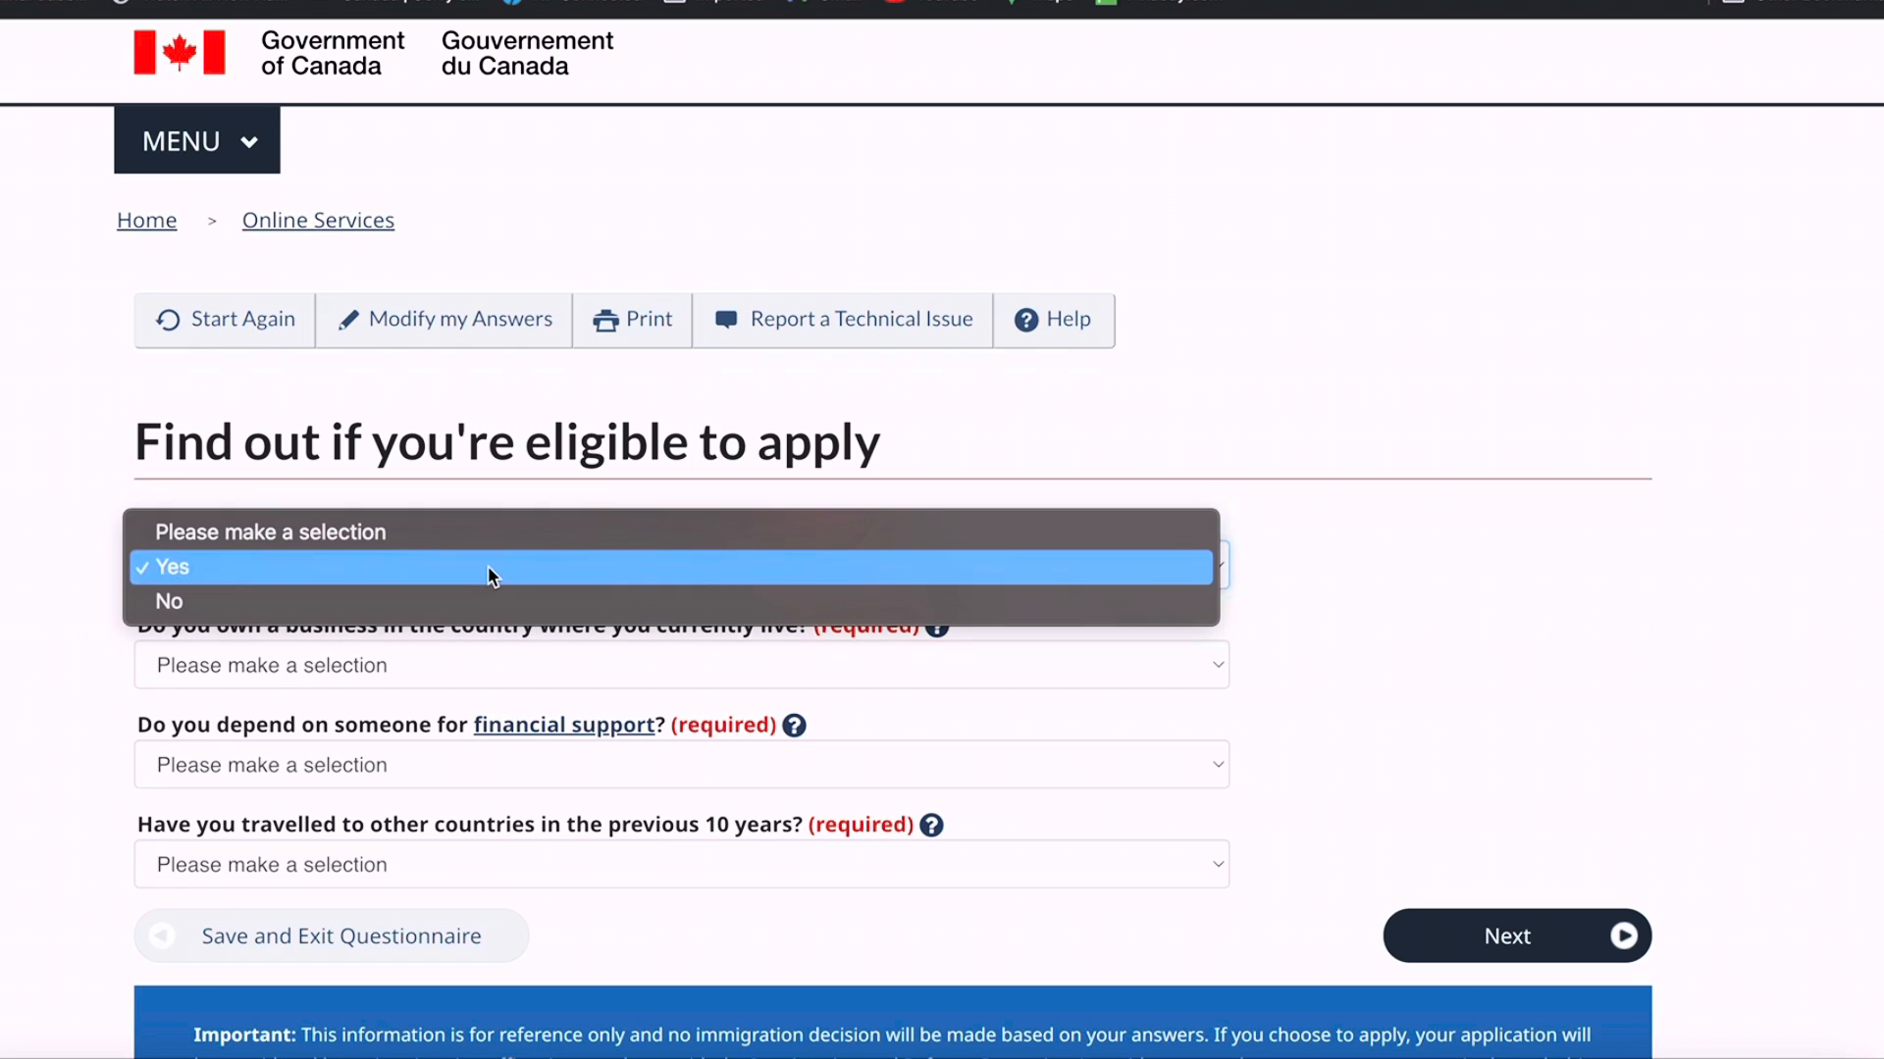
{"action": "left_click", "coordinate": [390, 567]}
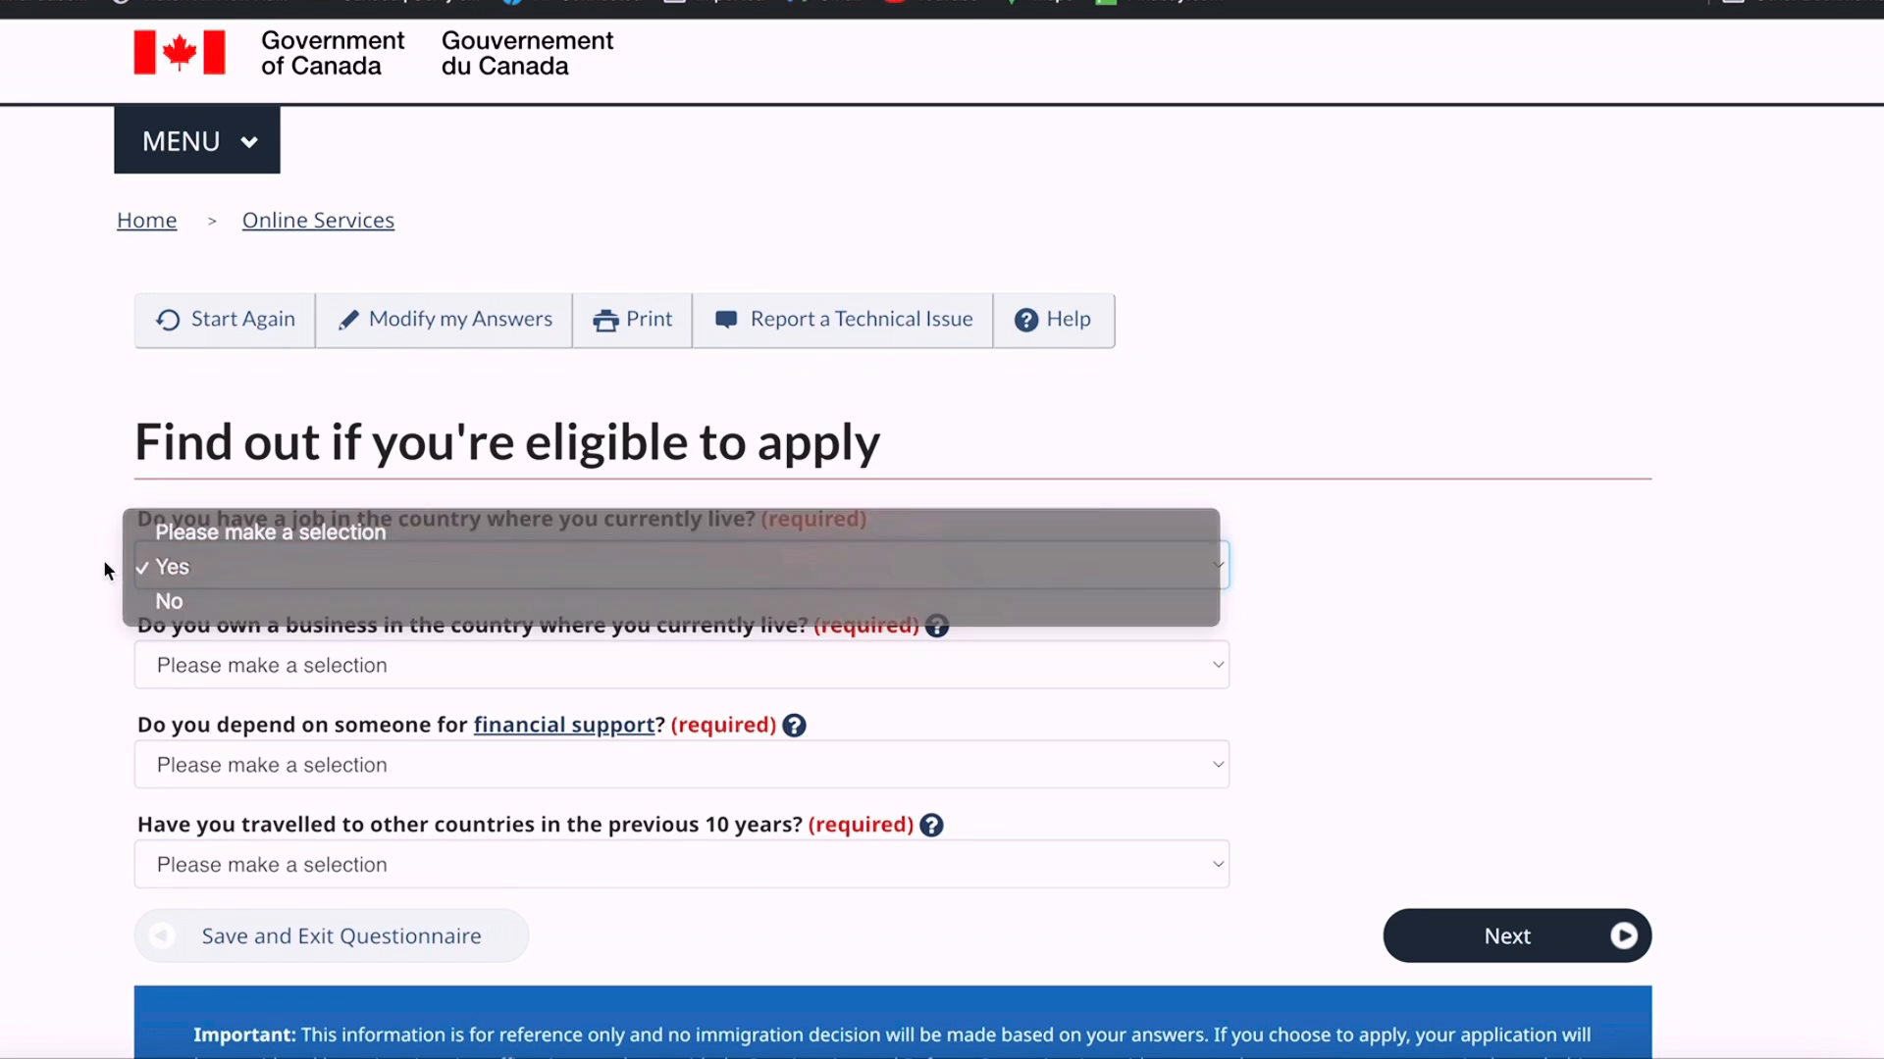
{"action": "left_click", "coordinate": [295, 655]}
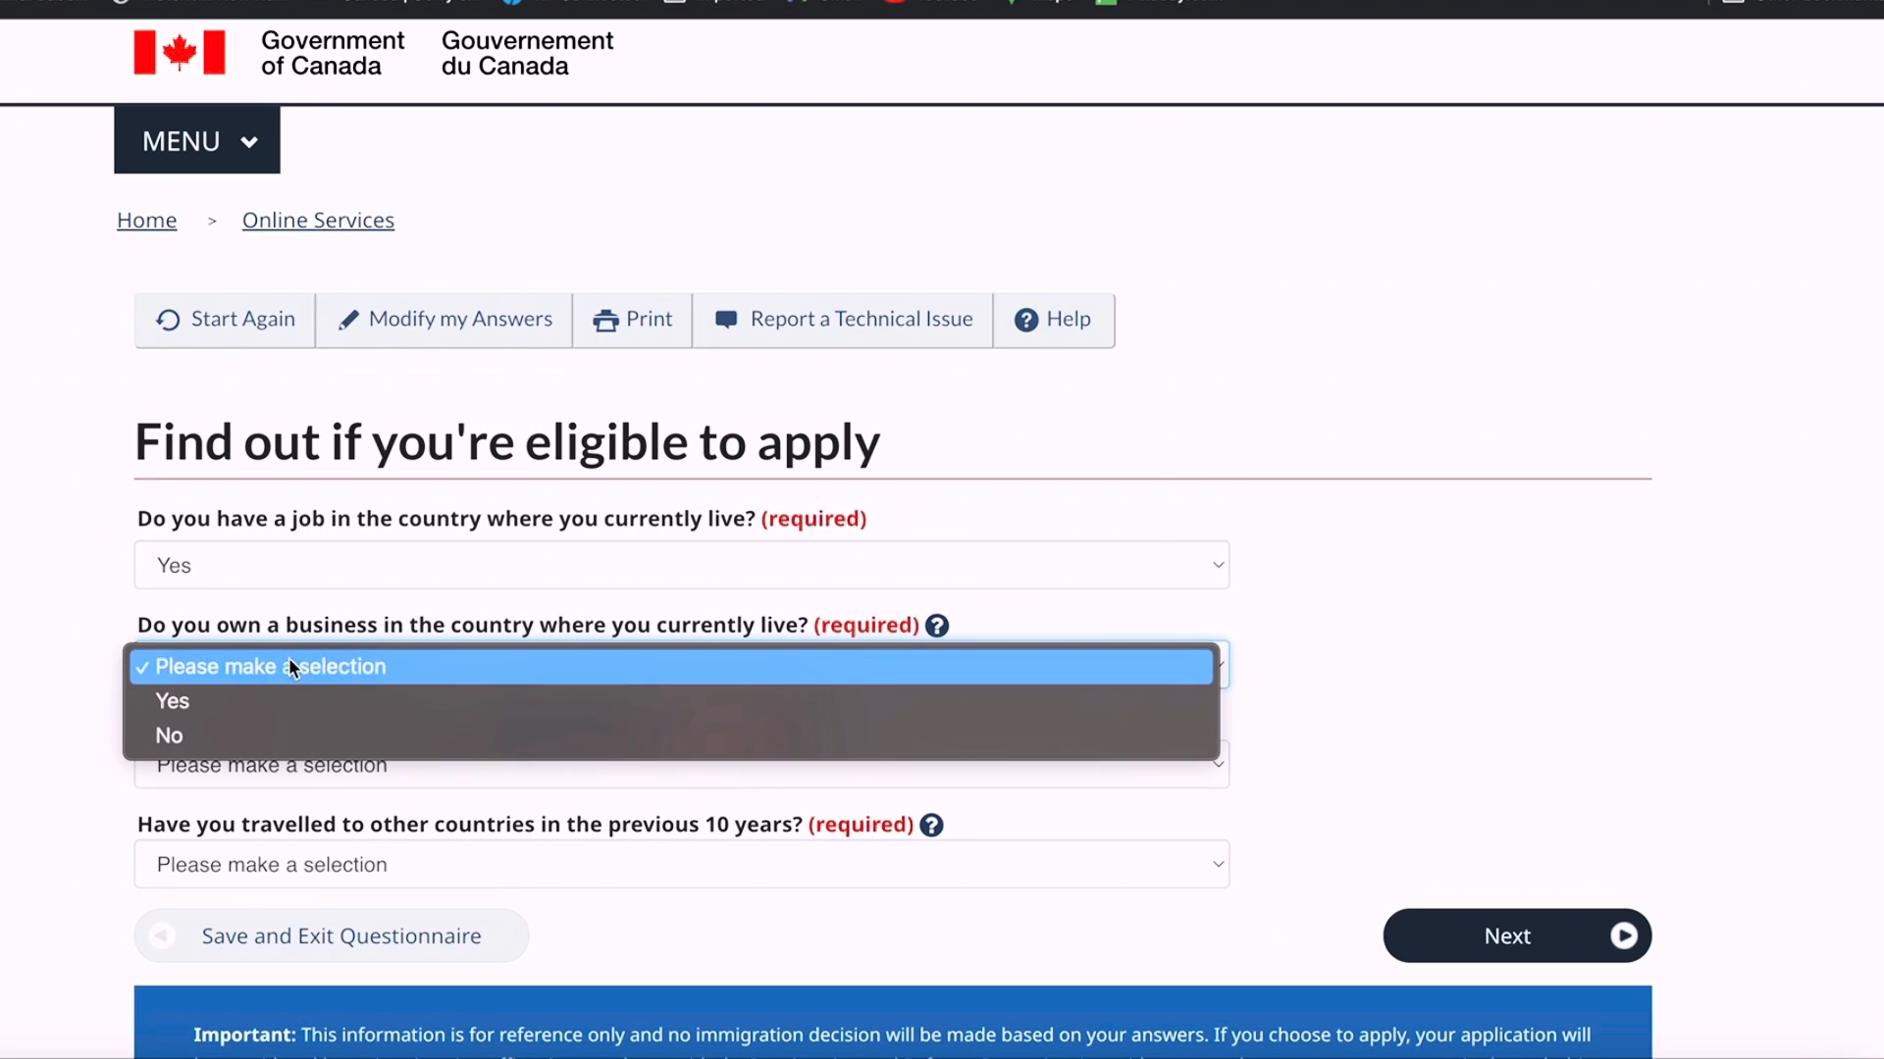
{"action": "left_click", "coordinate": [190, 735]}
- Answer No to depending on someone for financial support and Yes to travelling in the previous 10 years, and submit the answers
{"action": "scroll", "coordinate": [476, 726], "scroll_direction": "down", "scroll_amount": 1}
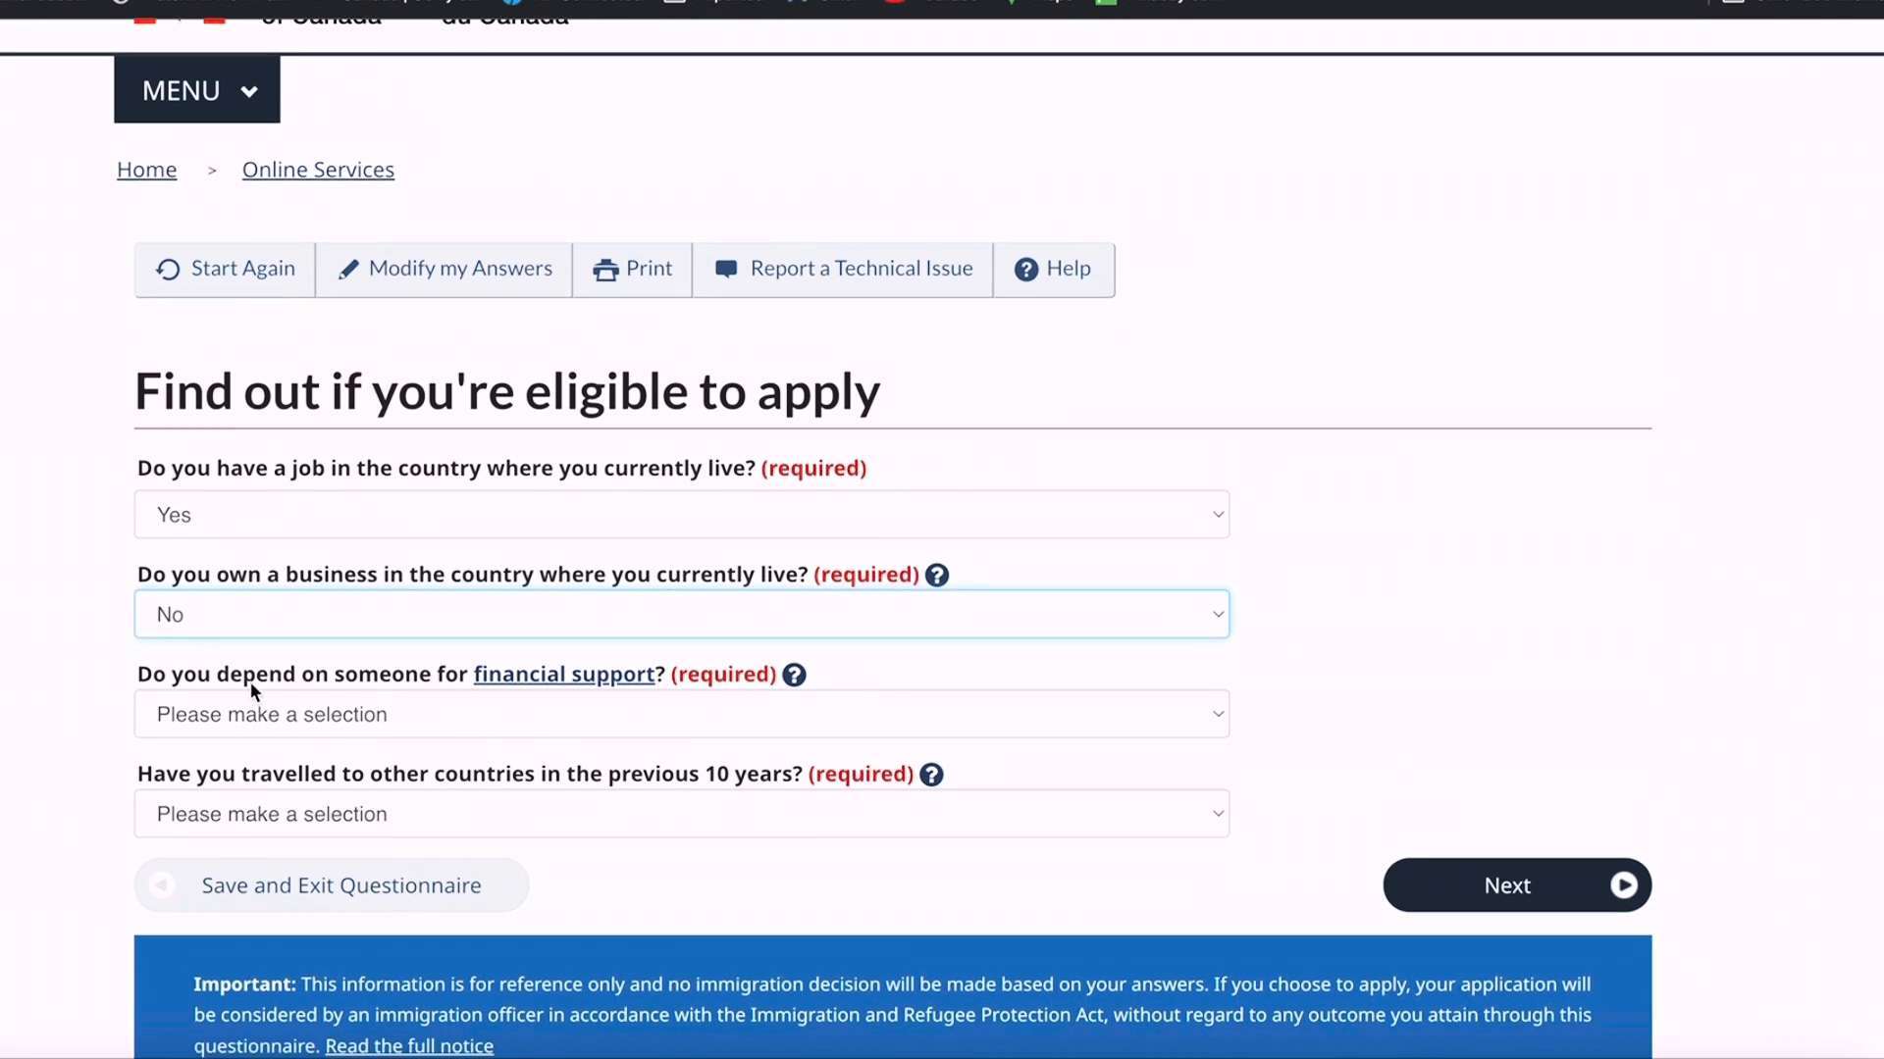
{"action": "scroll", "coordinate": [249, 681], "scroll_direction": "down", "scroll_amount": 1}
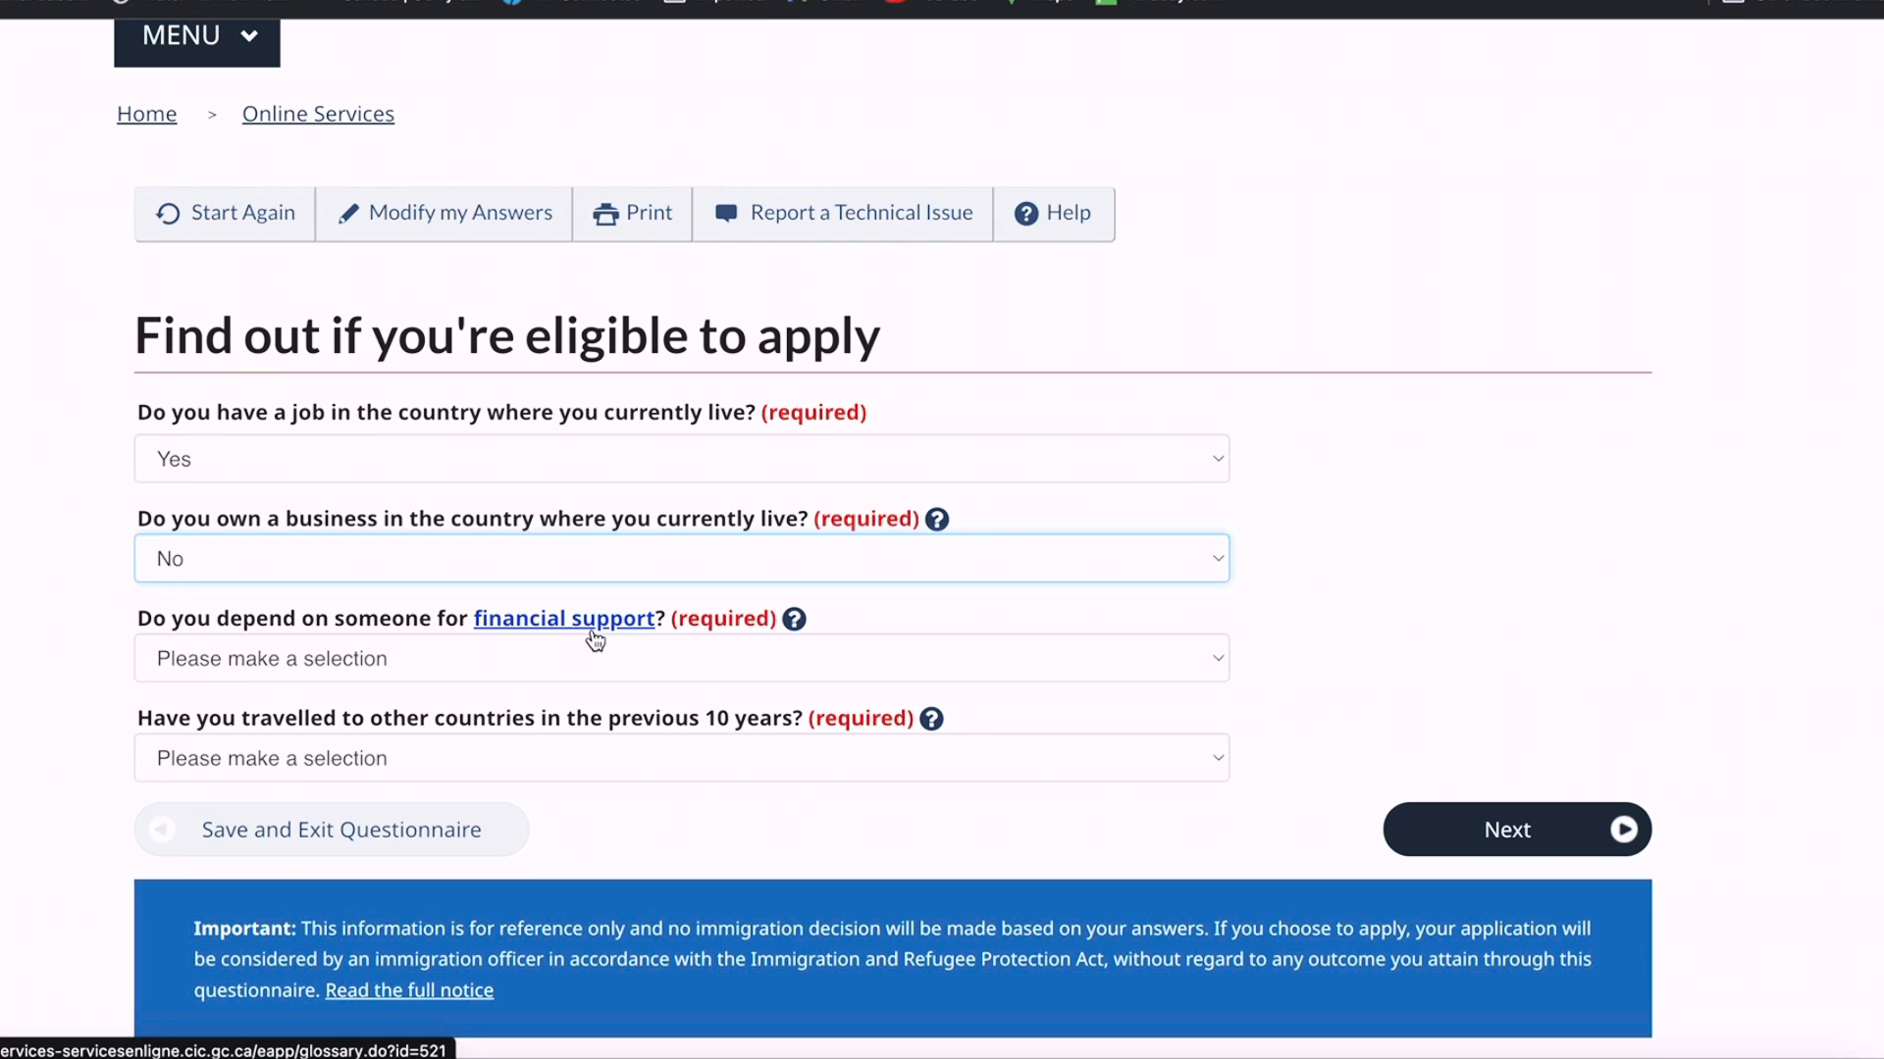
{"action": "left_click", "coordinate": [275, 662]}
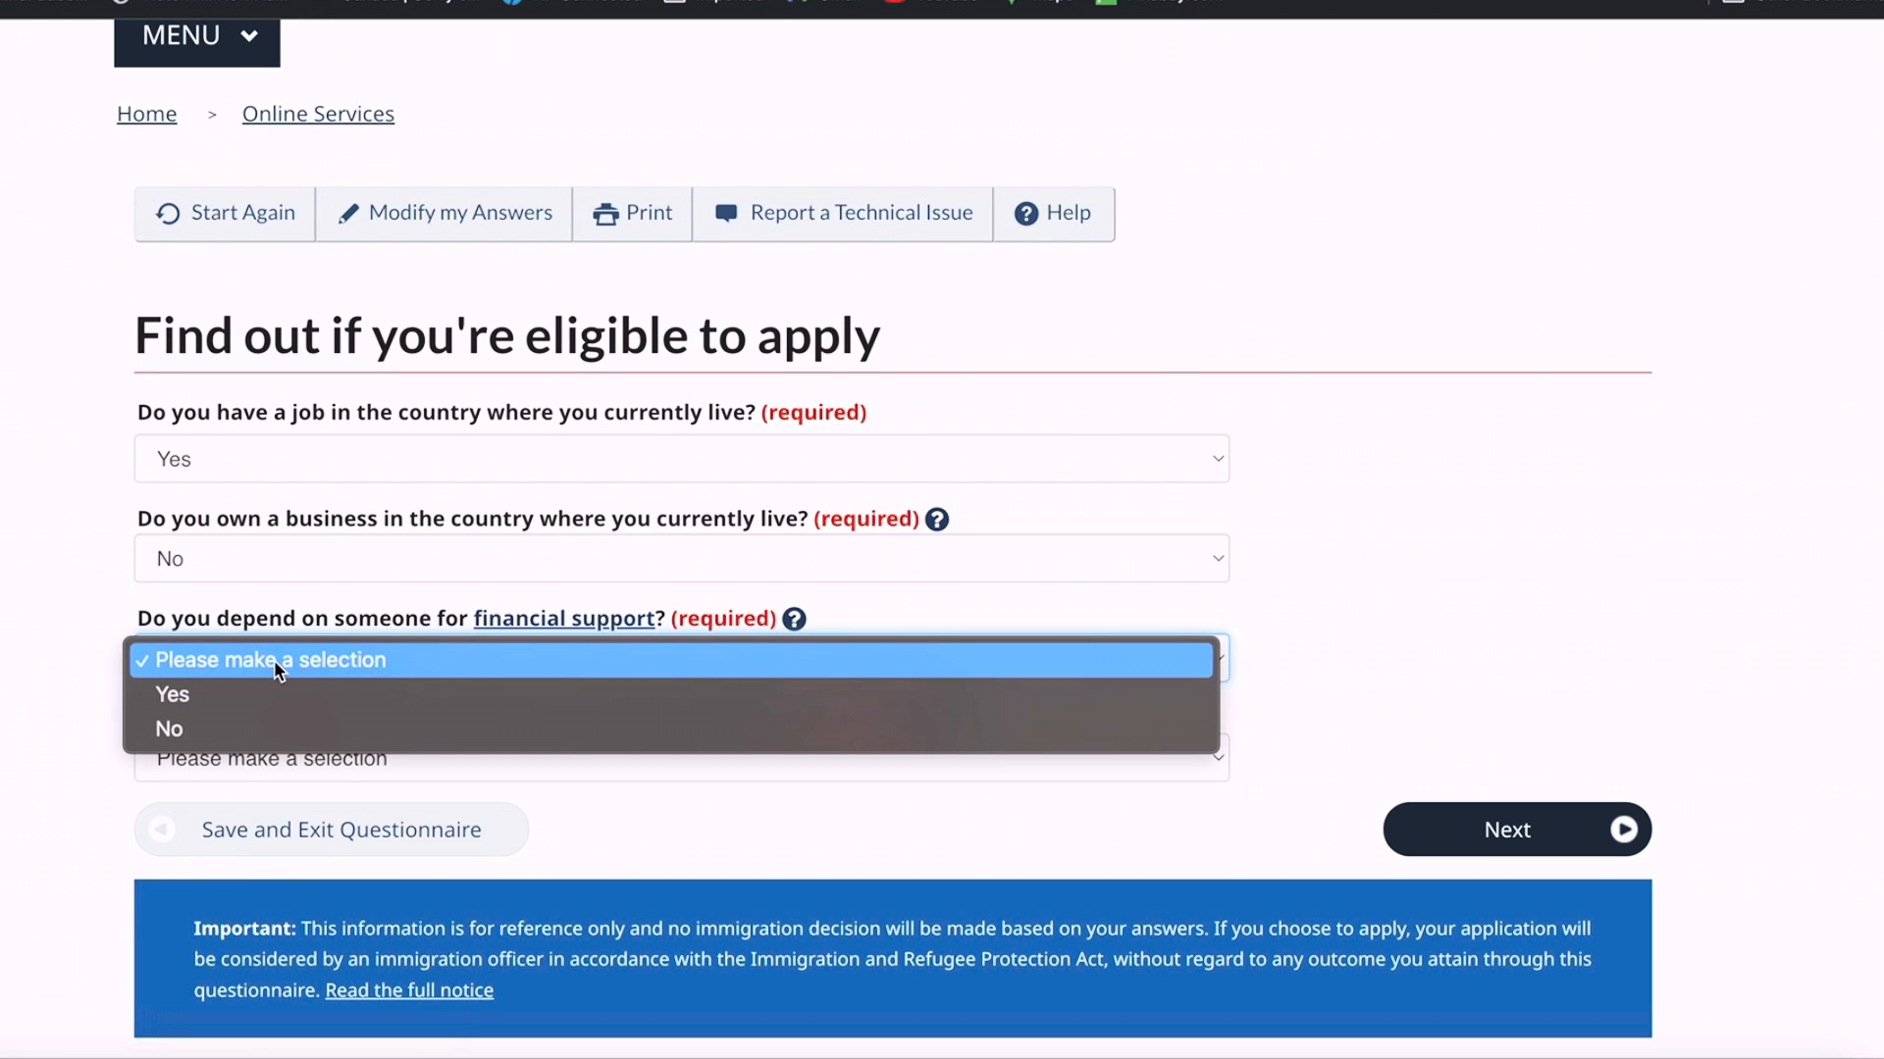
{"action": "left_click", "coordinate": [190, 727]}
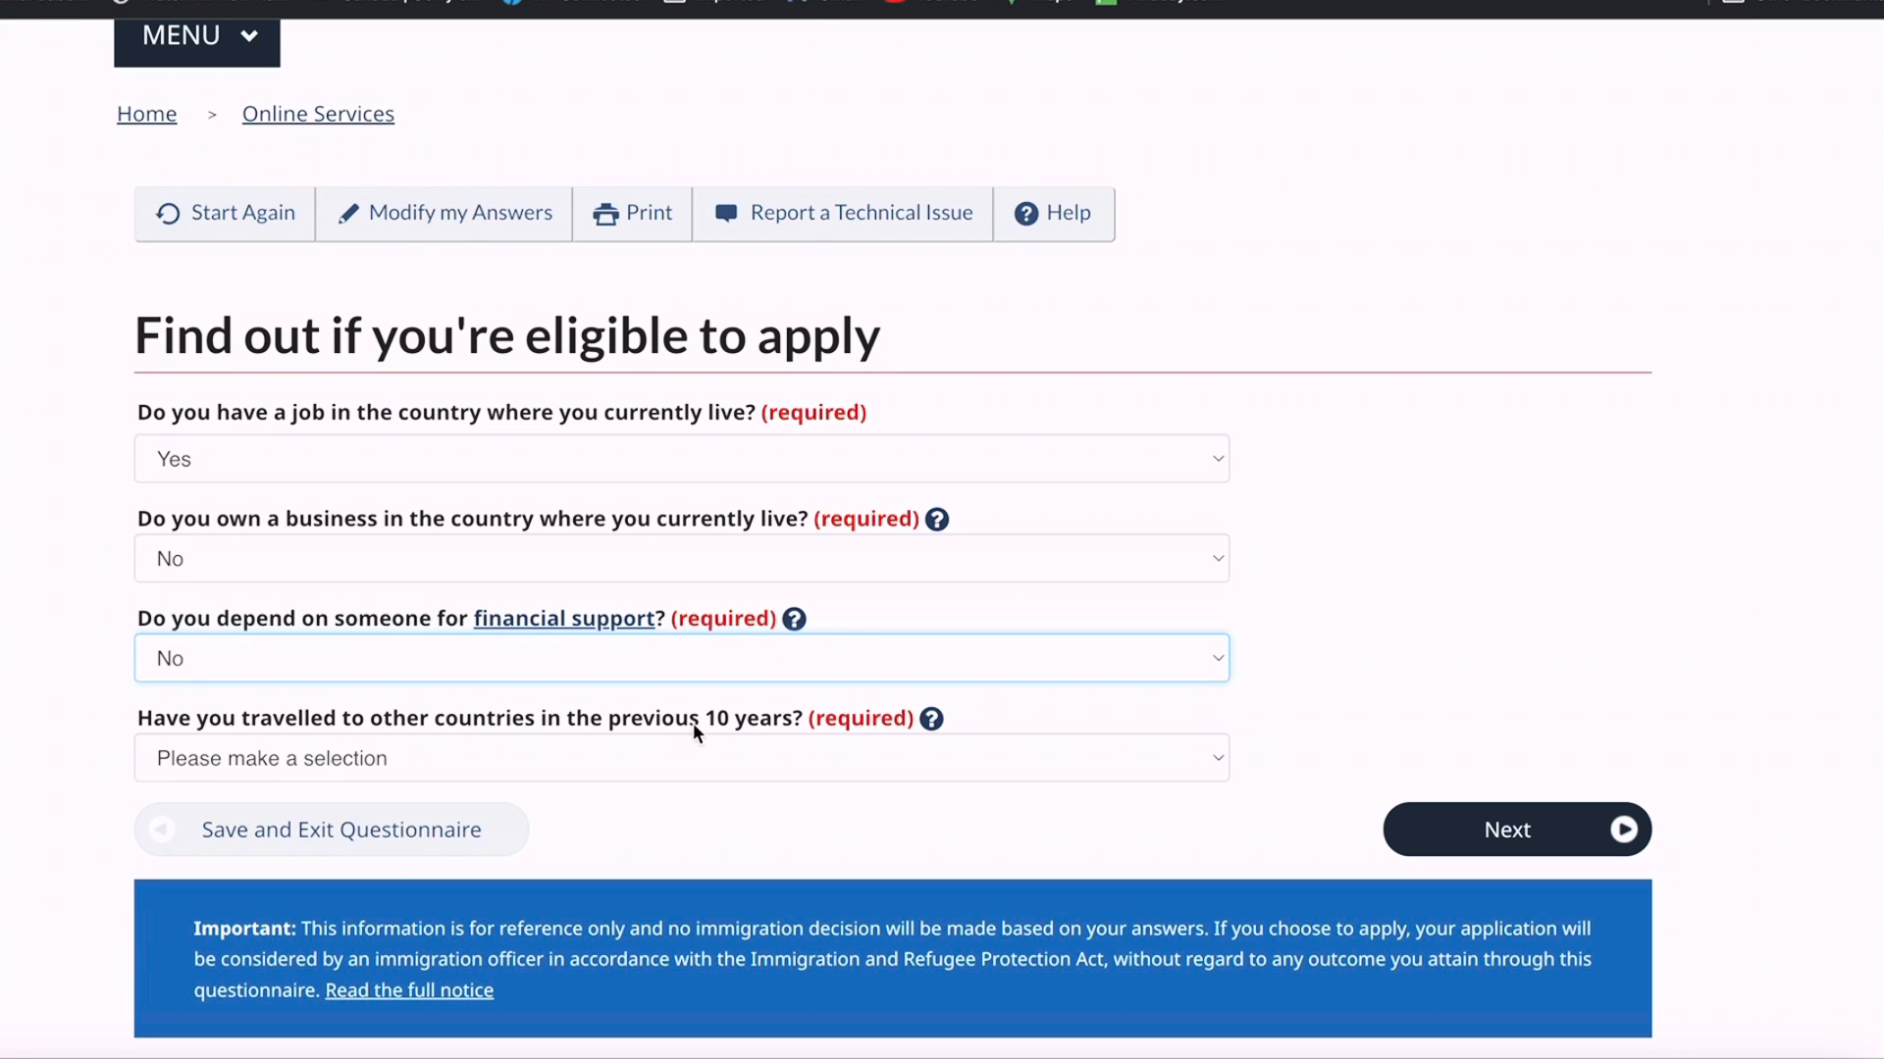
{"action": "left_click", "coordinate": [456, 769]}
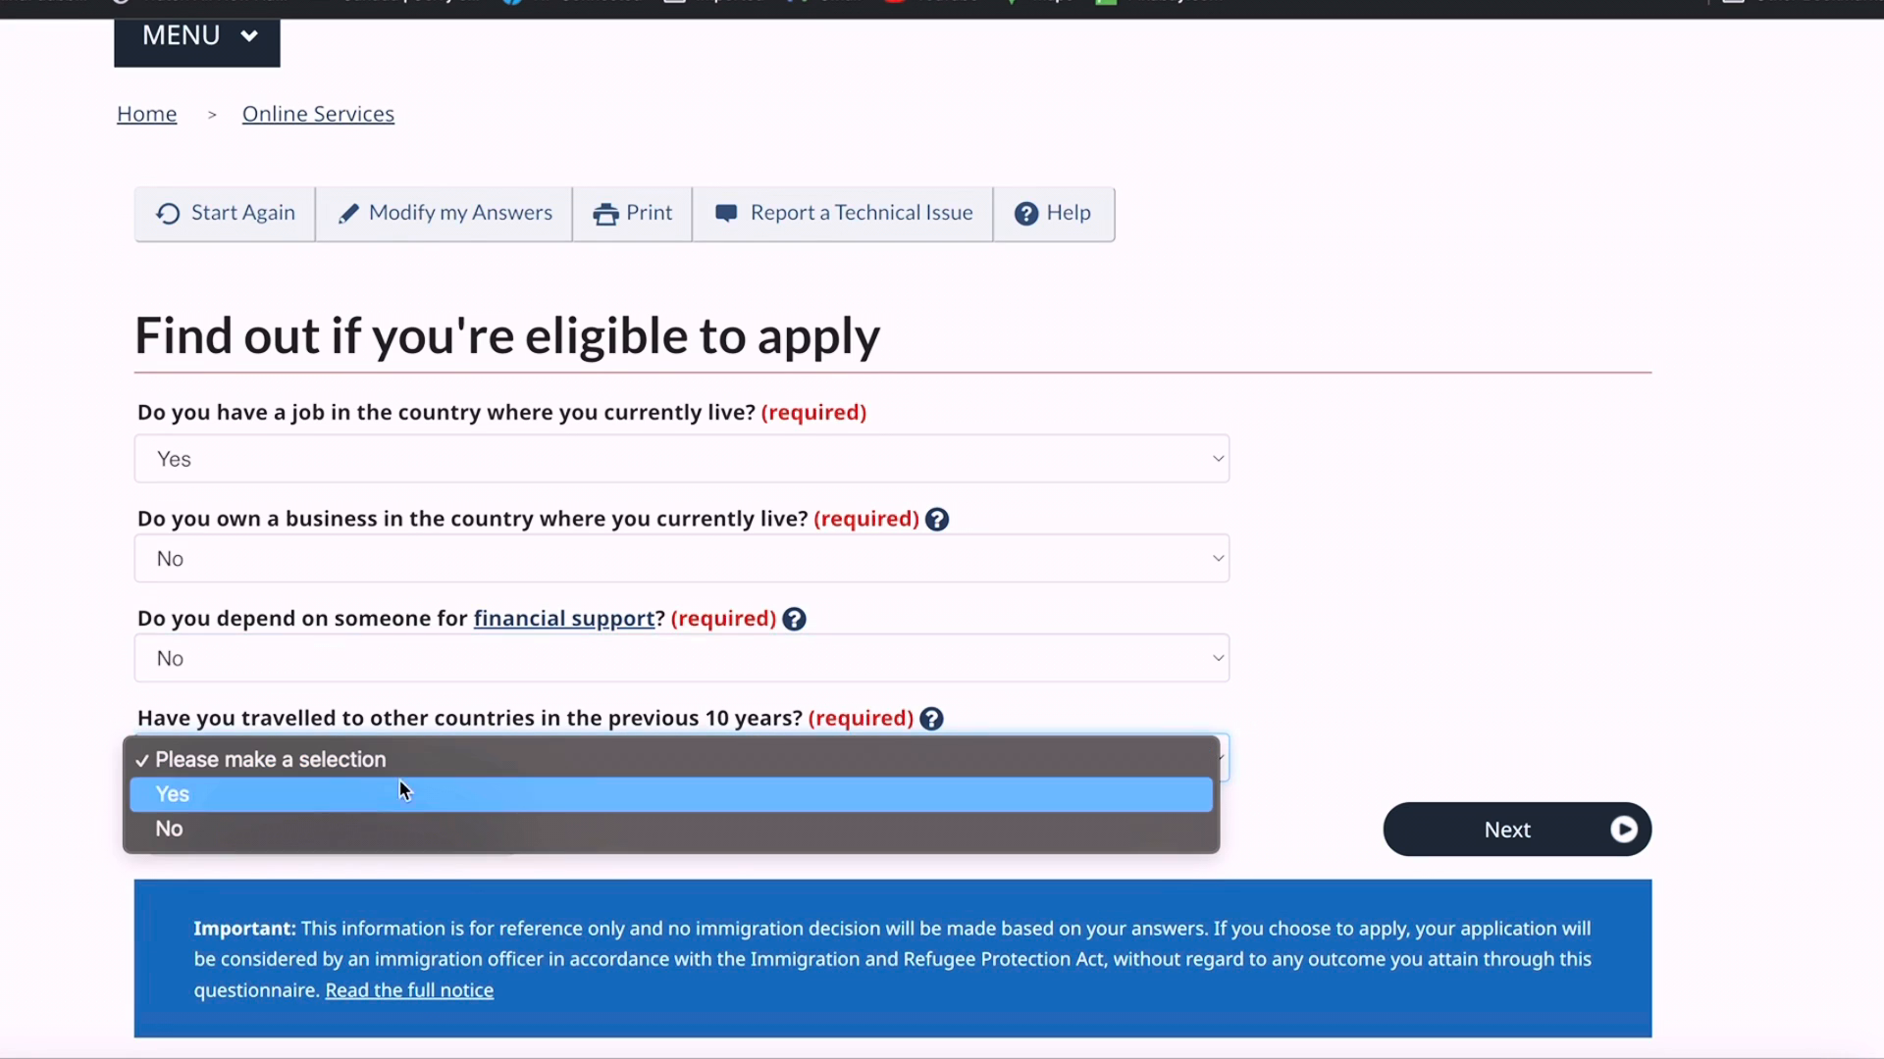
{"action": "left_click", "coordinate": [281, 808]}
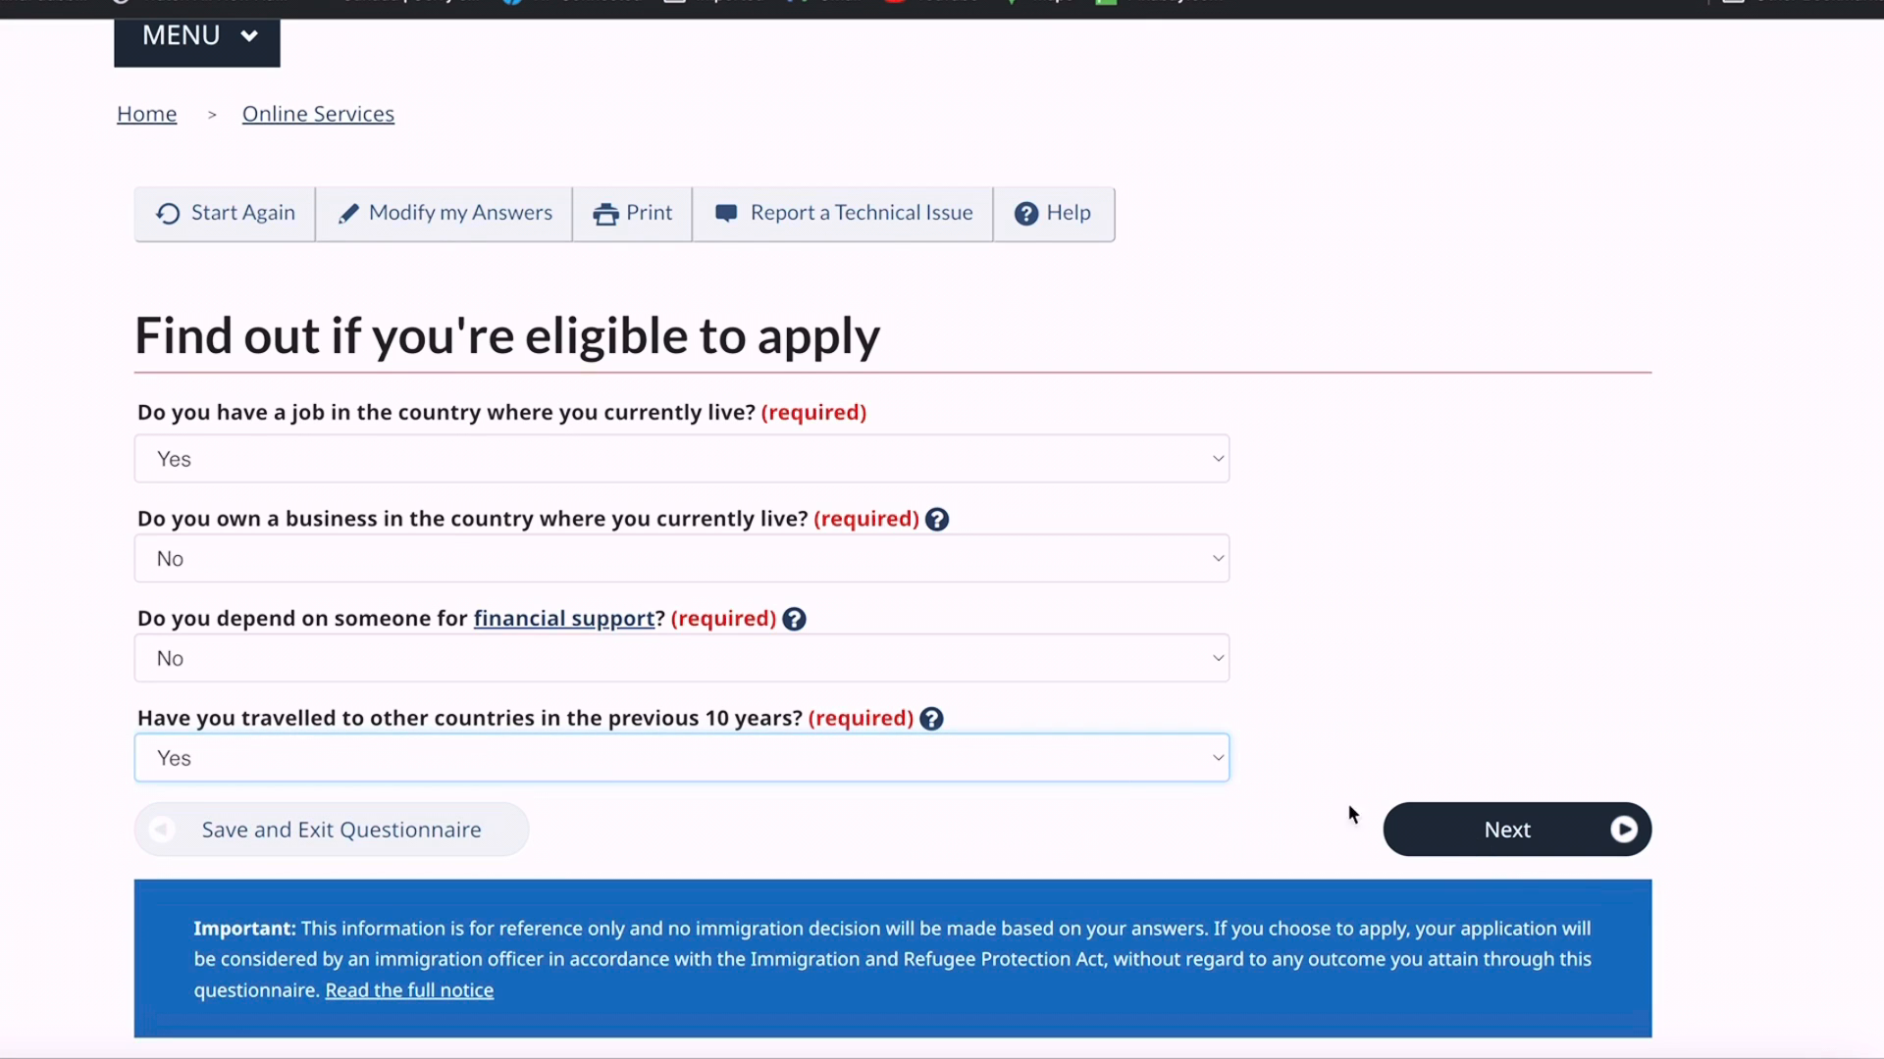
{"action": "left_click", "coordinate": [1443, 833]}
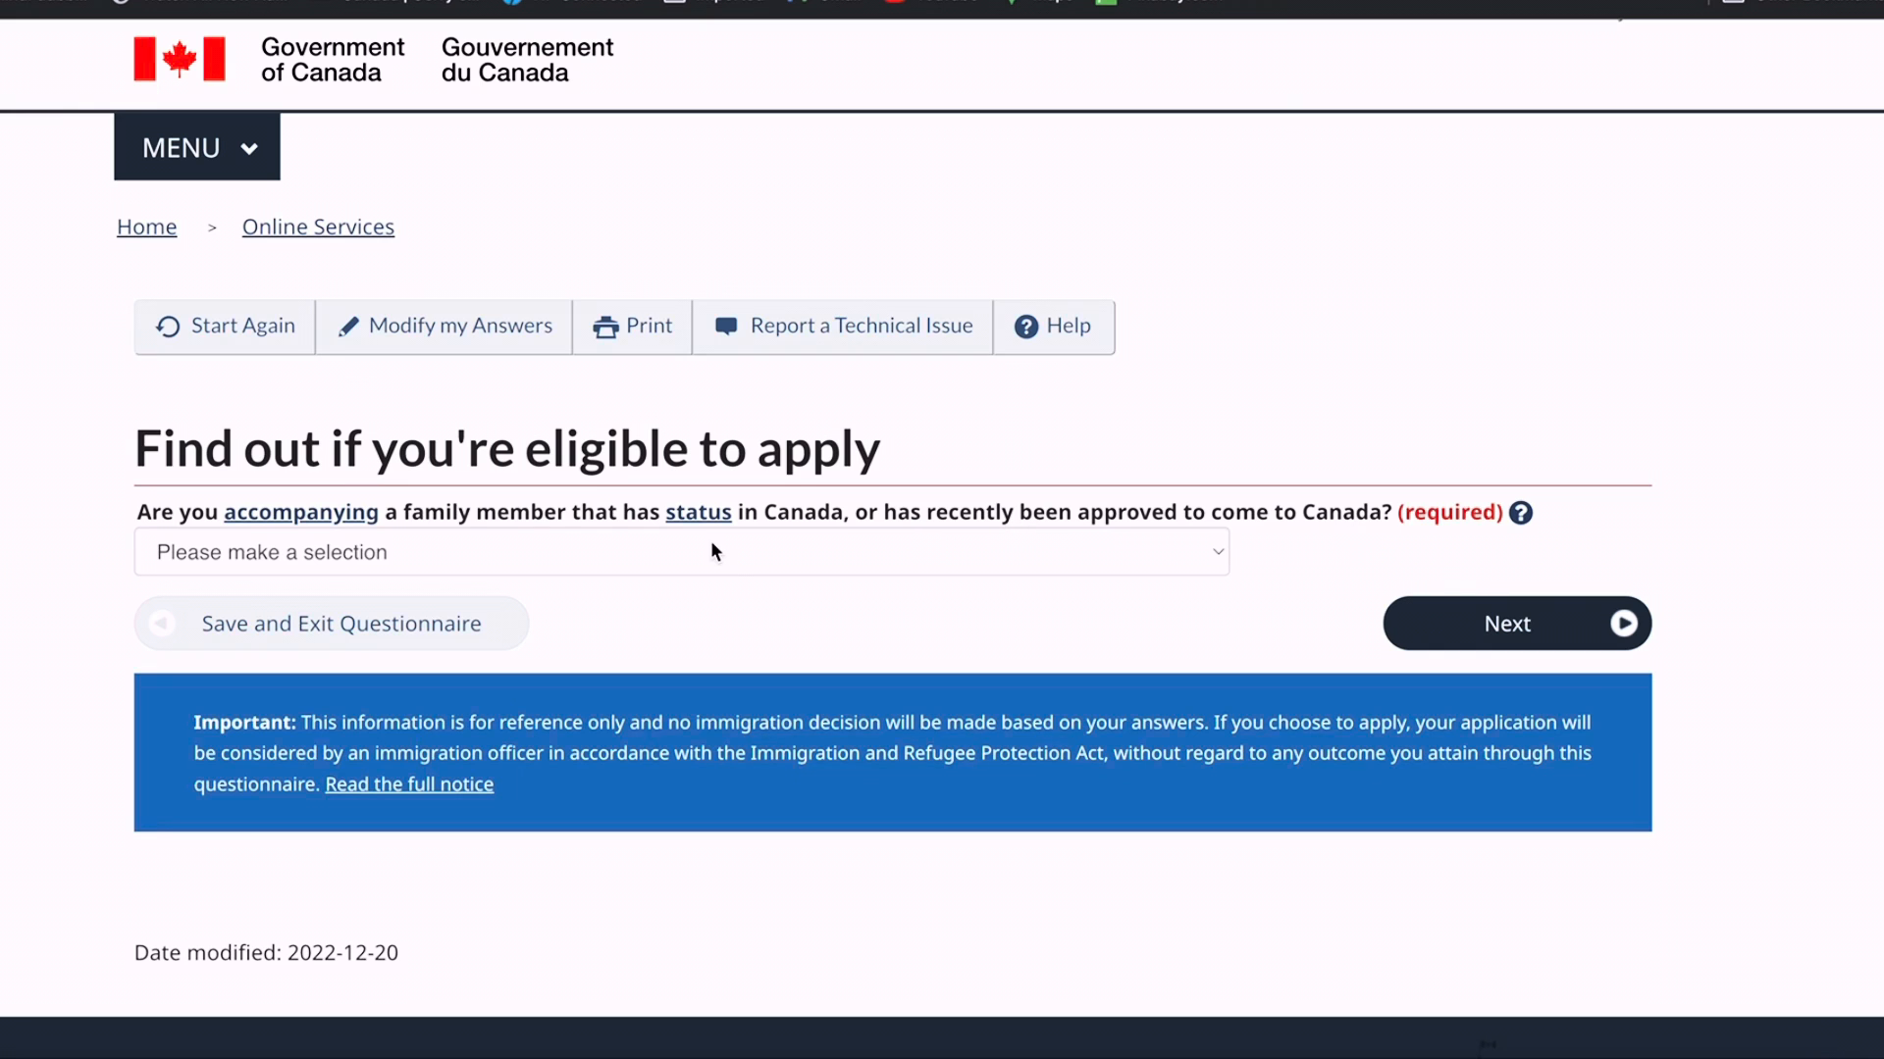
- Answer No to accompanying a family member with status in Canada or recent approval to come, and submit the answer
{"action": "left_click", "coordinate": [643, 559]}
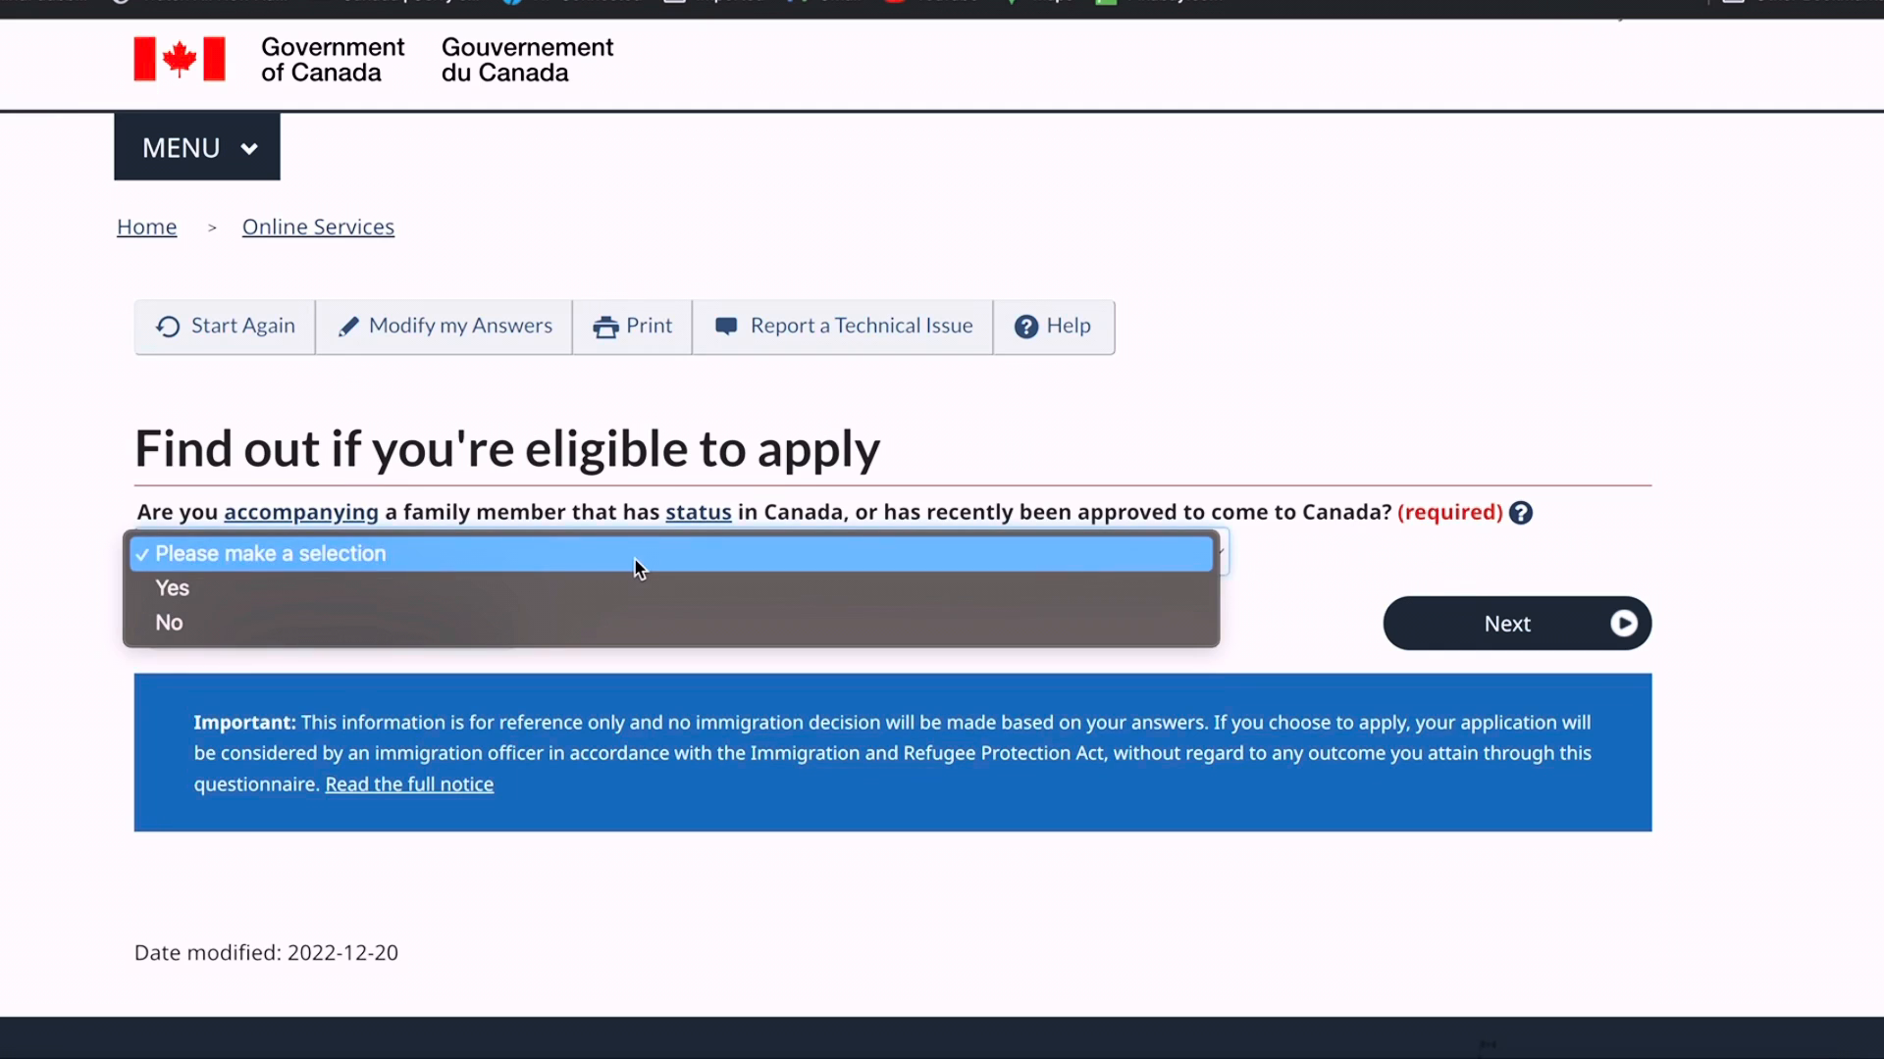
{"action": "left_click", "coordinate": [424, 620]}
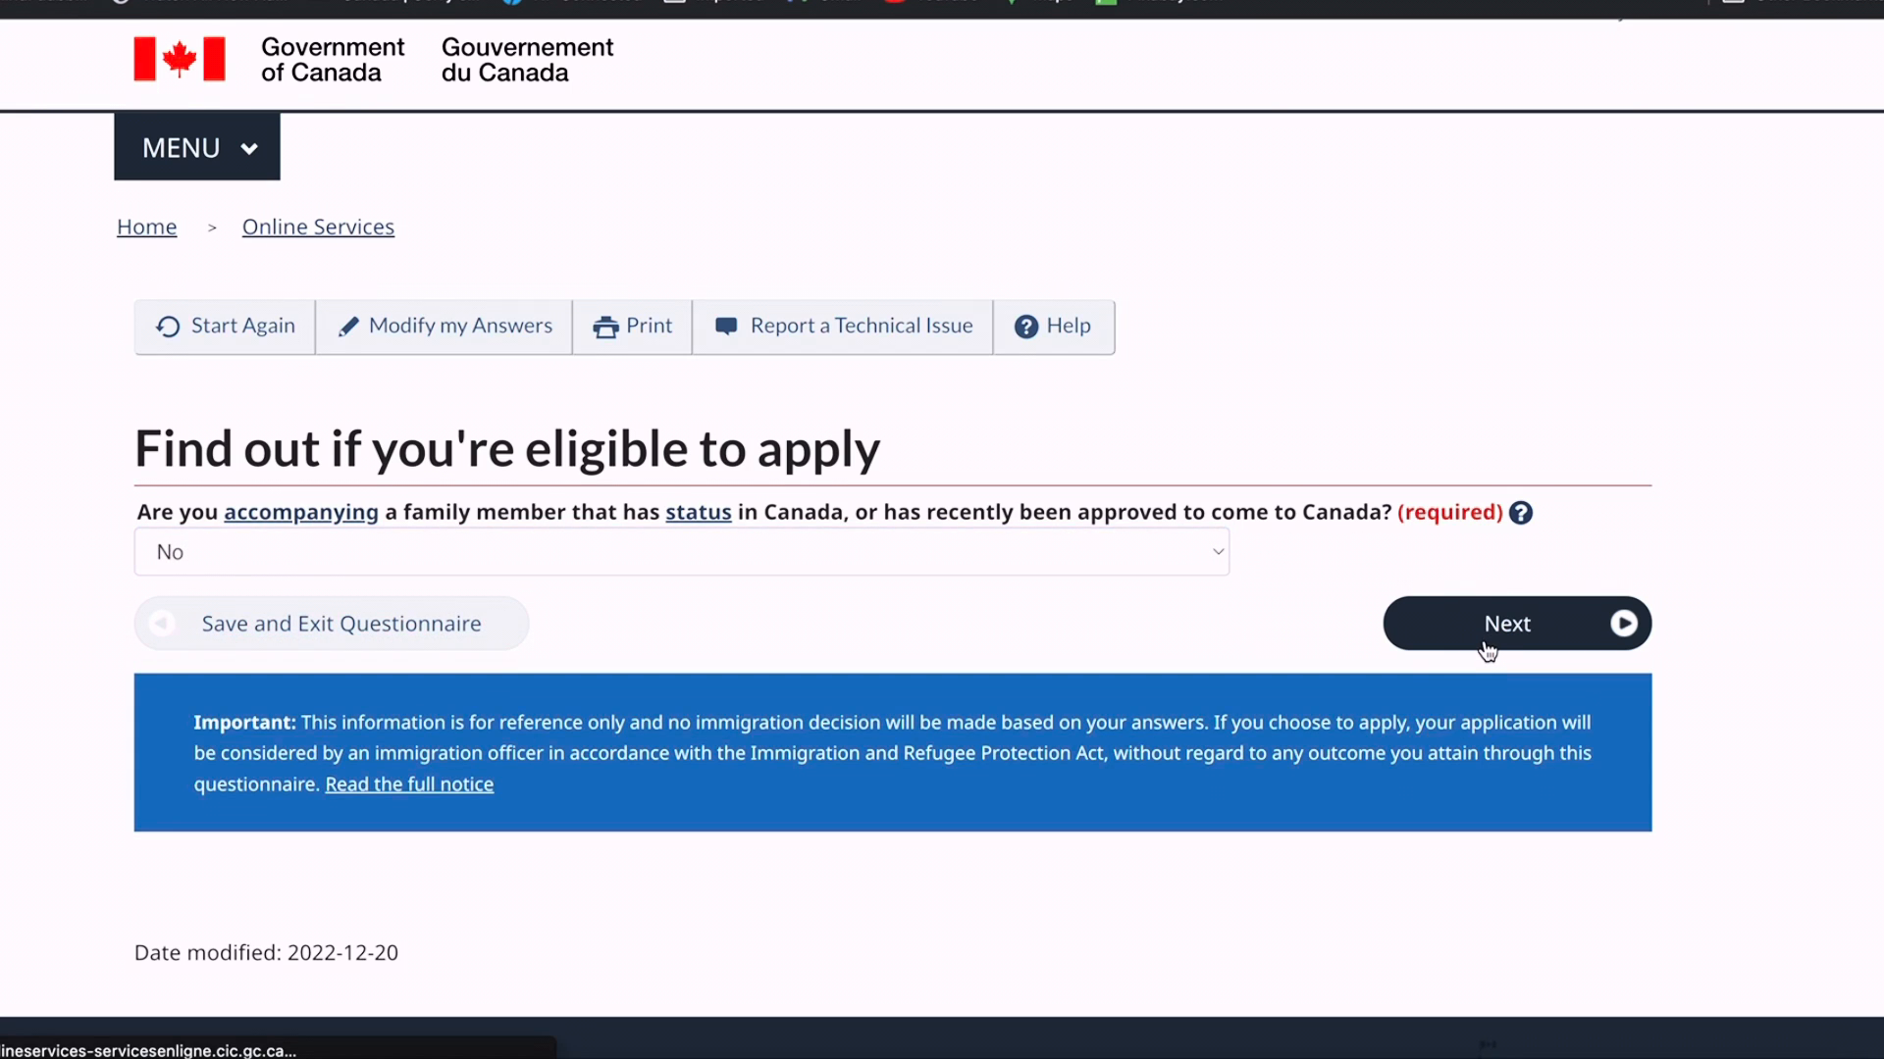
{"action": "left_click", "coordinate": [1487, 627]}
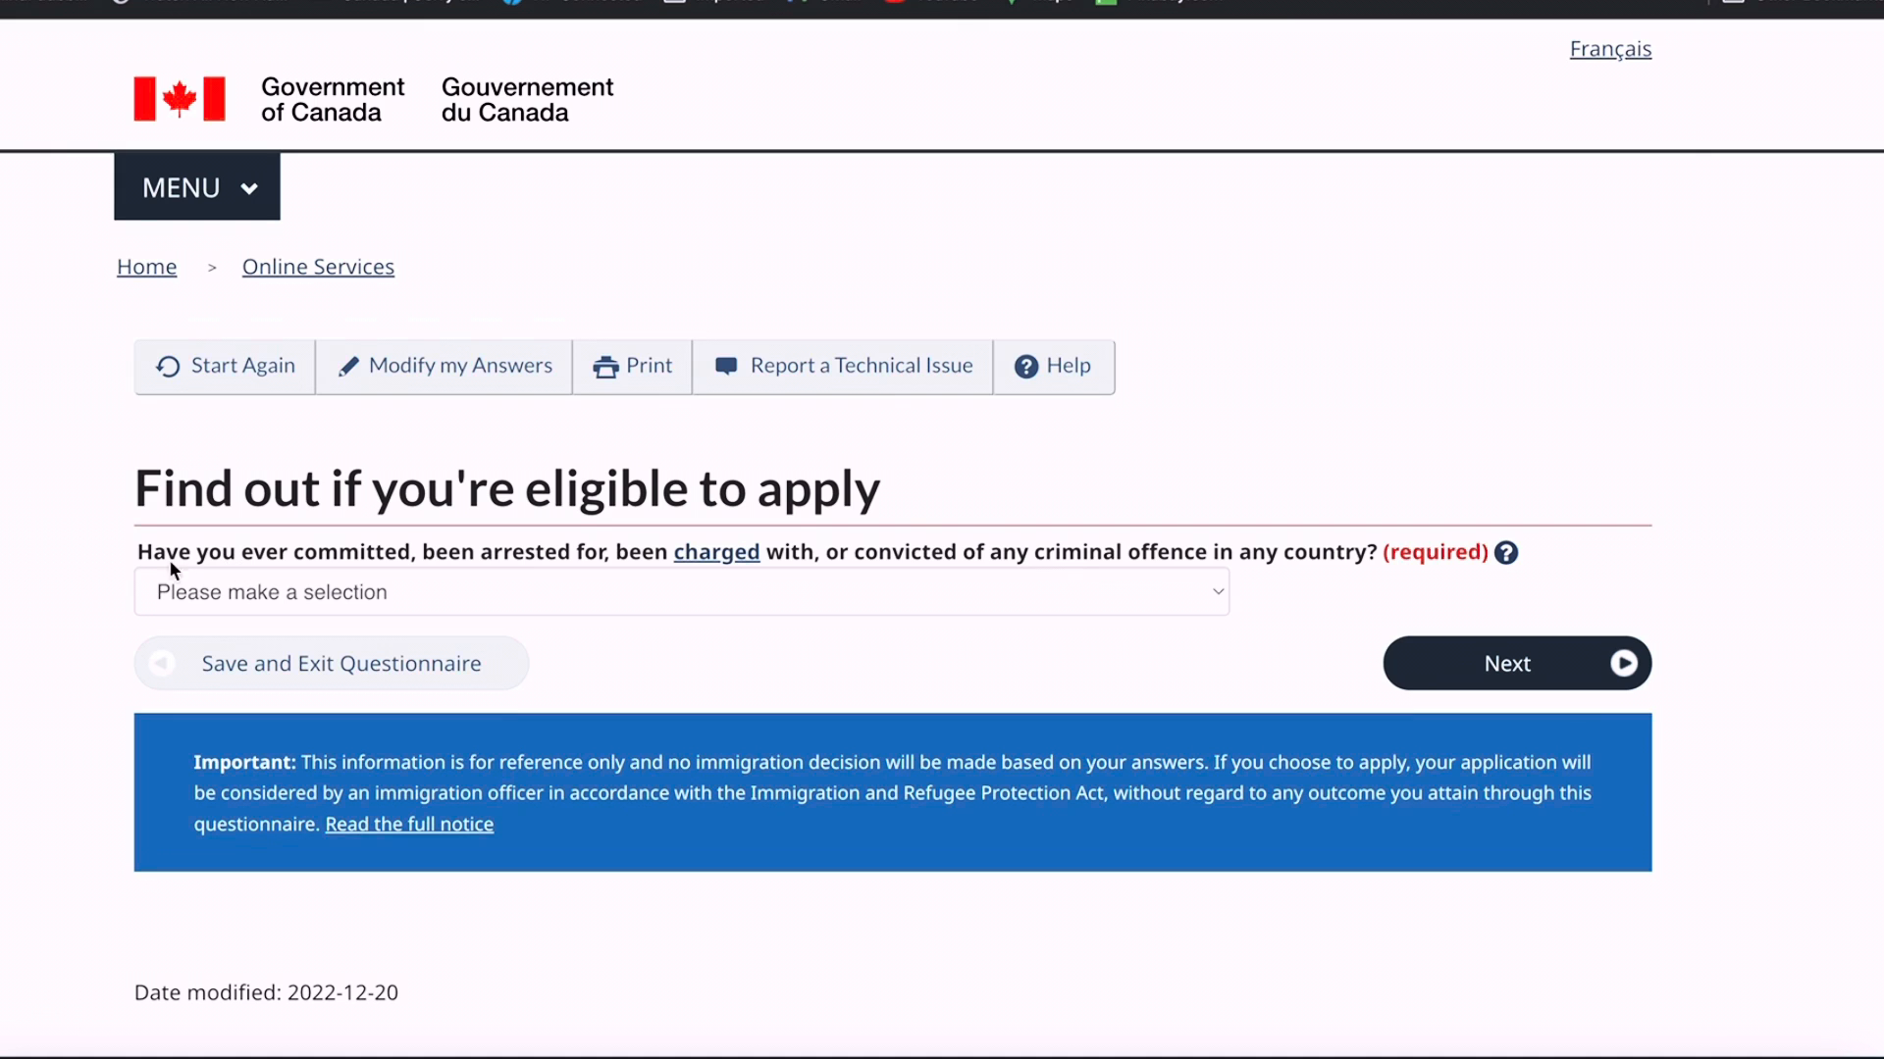
- Answer No to having committed, been arrested for, charged with or convicted of any criminal offence, and submit the answer
{"action": "left_click_drag", "start_coordinate": [110, 551], "coordinate": [539, 549]}
{"action": "left_click_drag", "start_coordinate": [673, 555], "coordinate": [854, 559]}
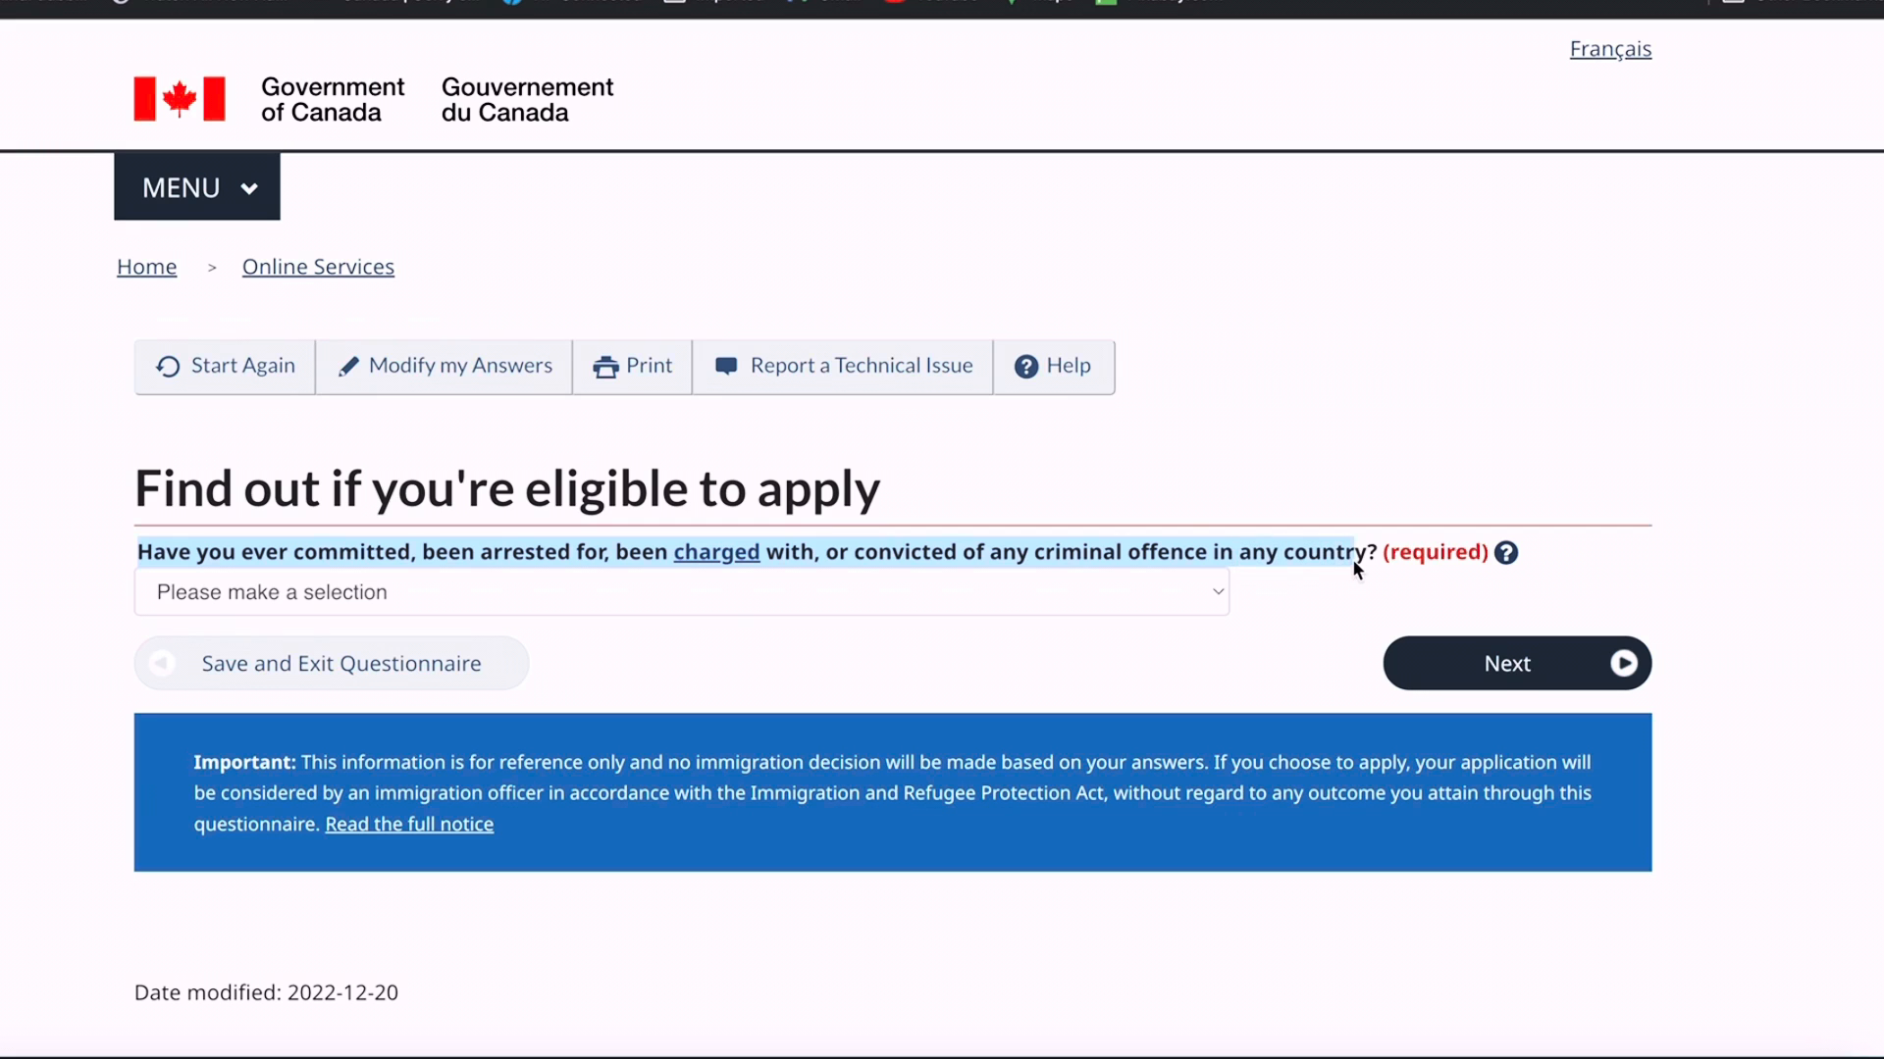
{"action": "left_click", "coordinate": [806, 590]}
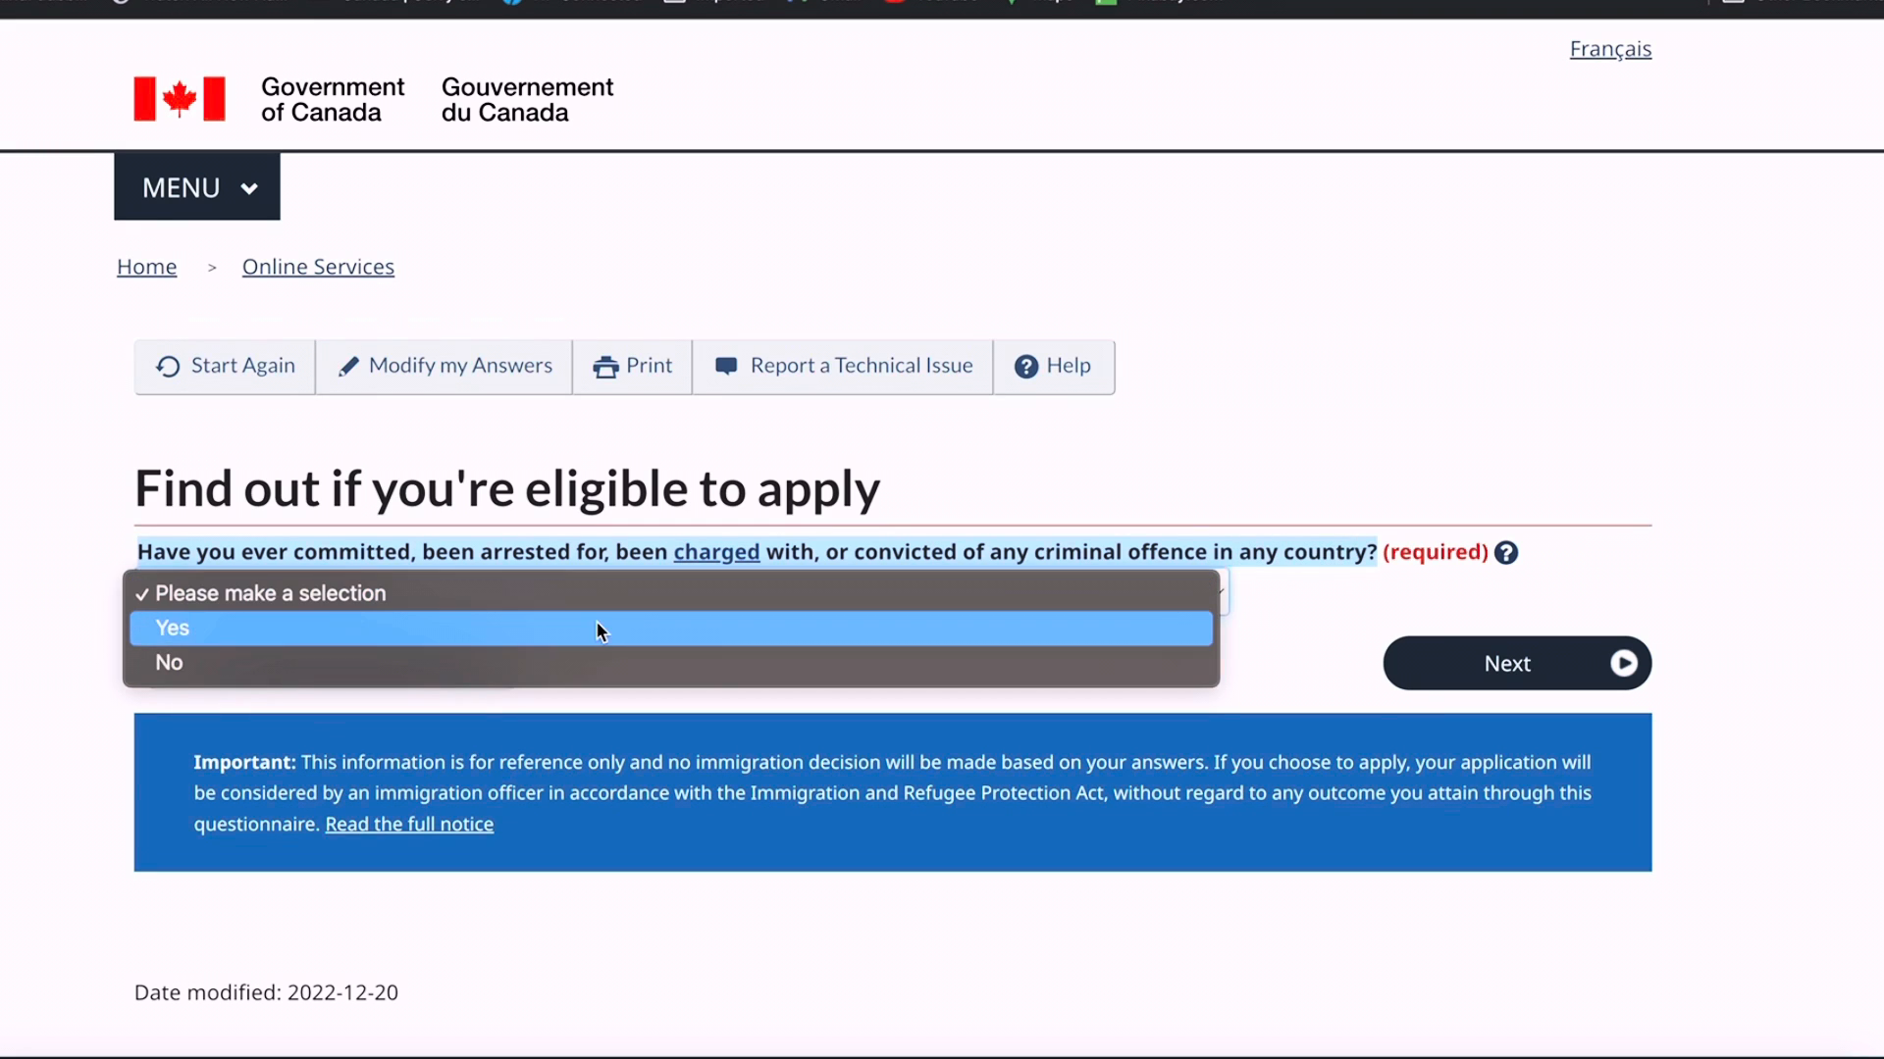
{"action": "left_click", "coordinate": [445, 660]}
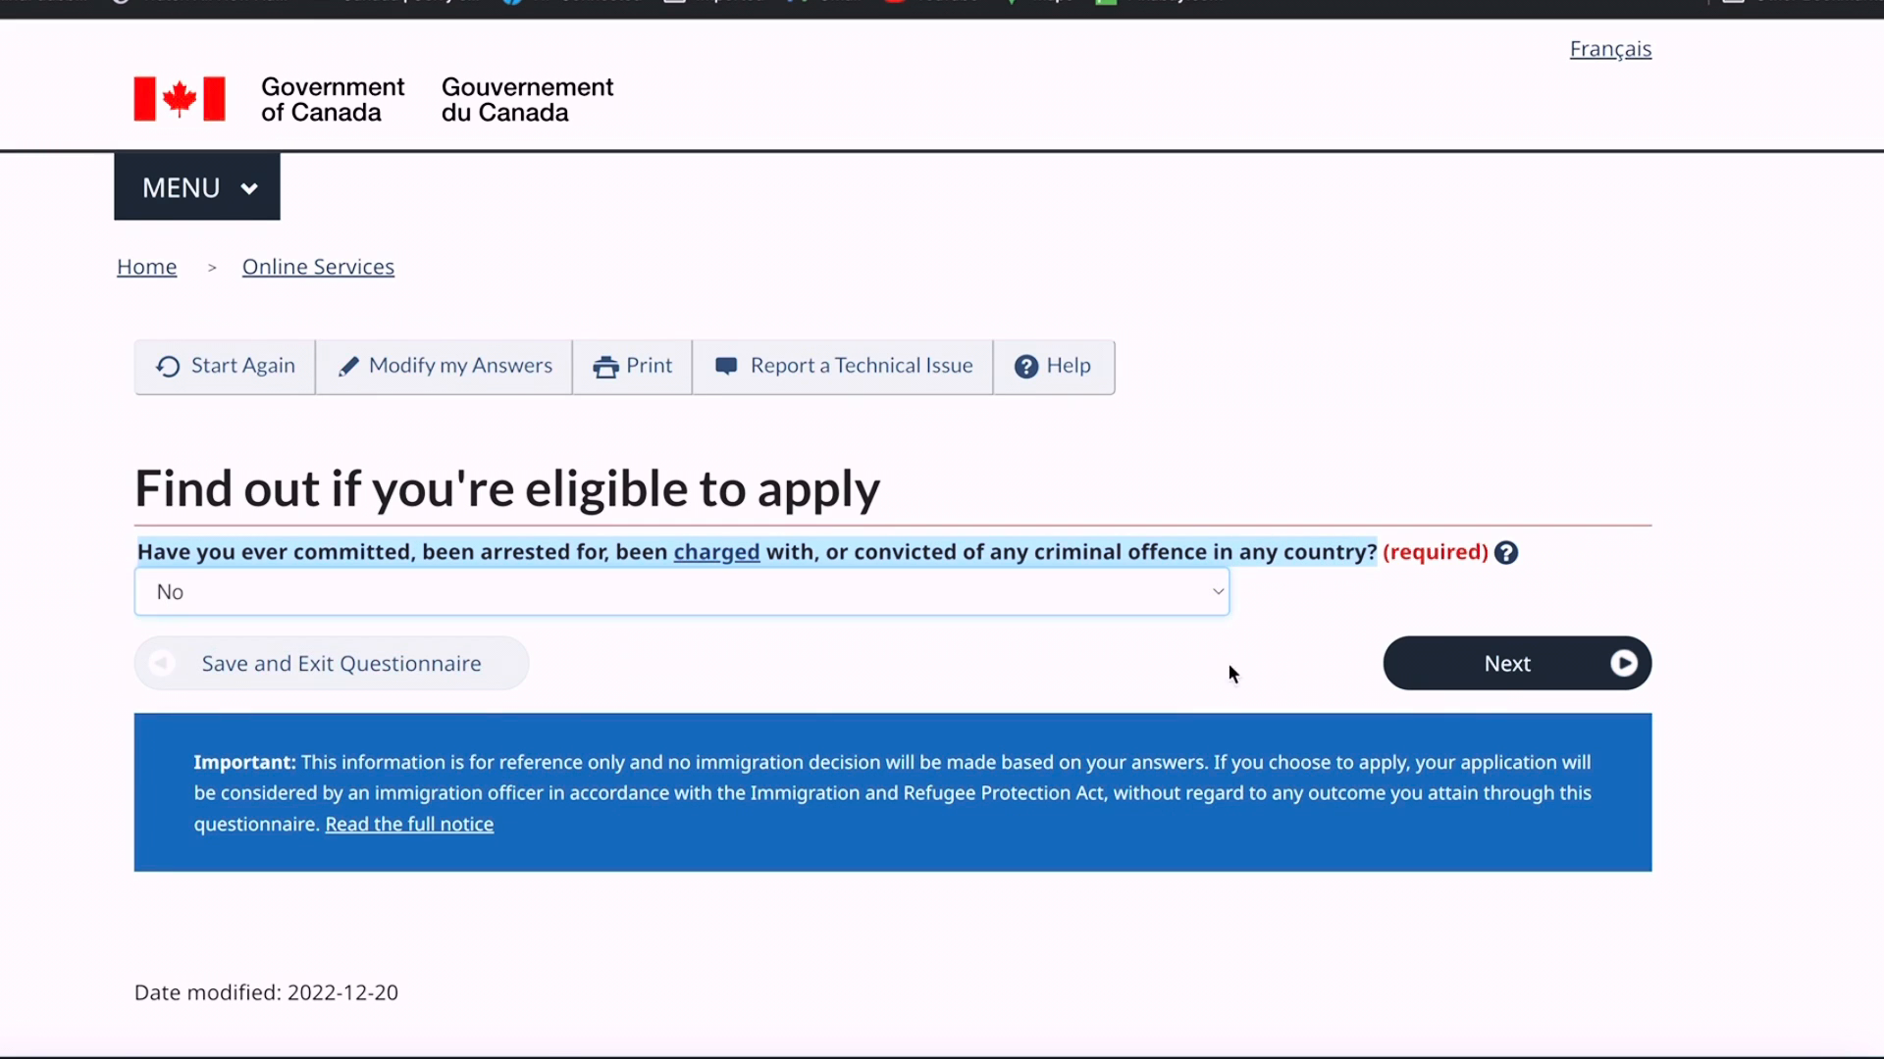
{"action": "left_click", "coordinate": [1504, 687]}
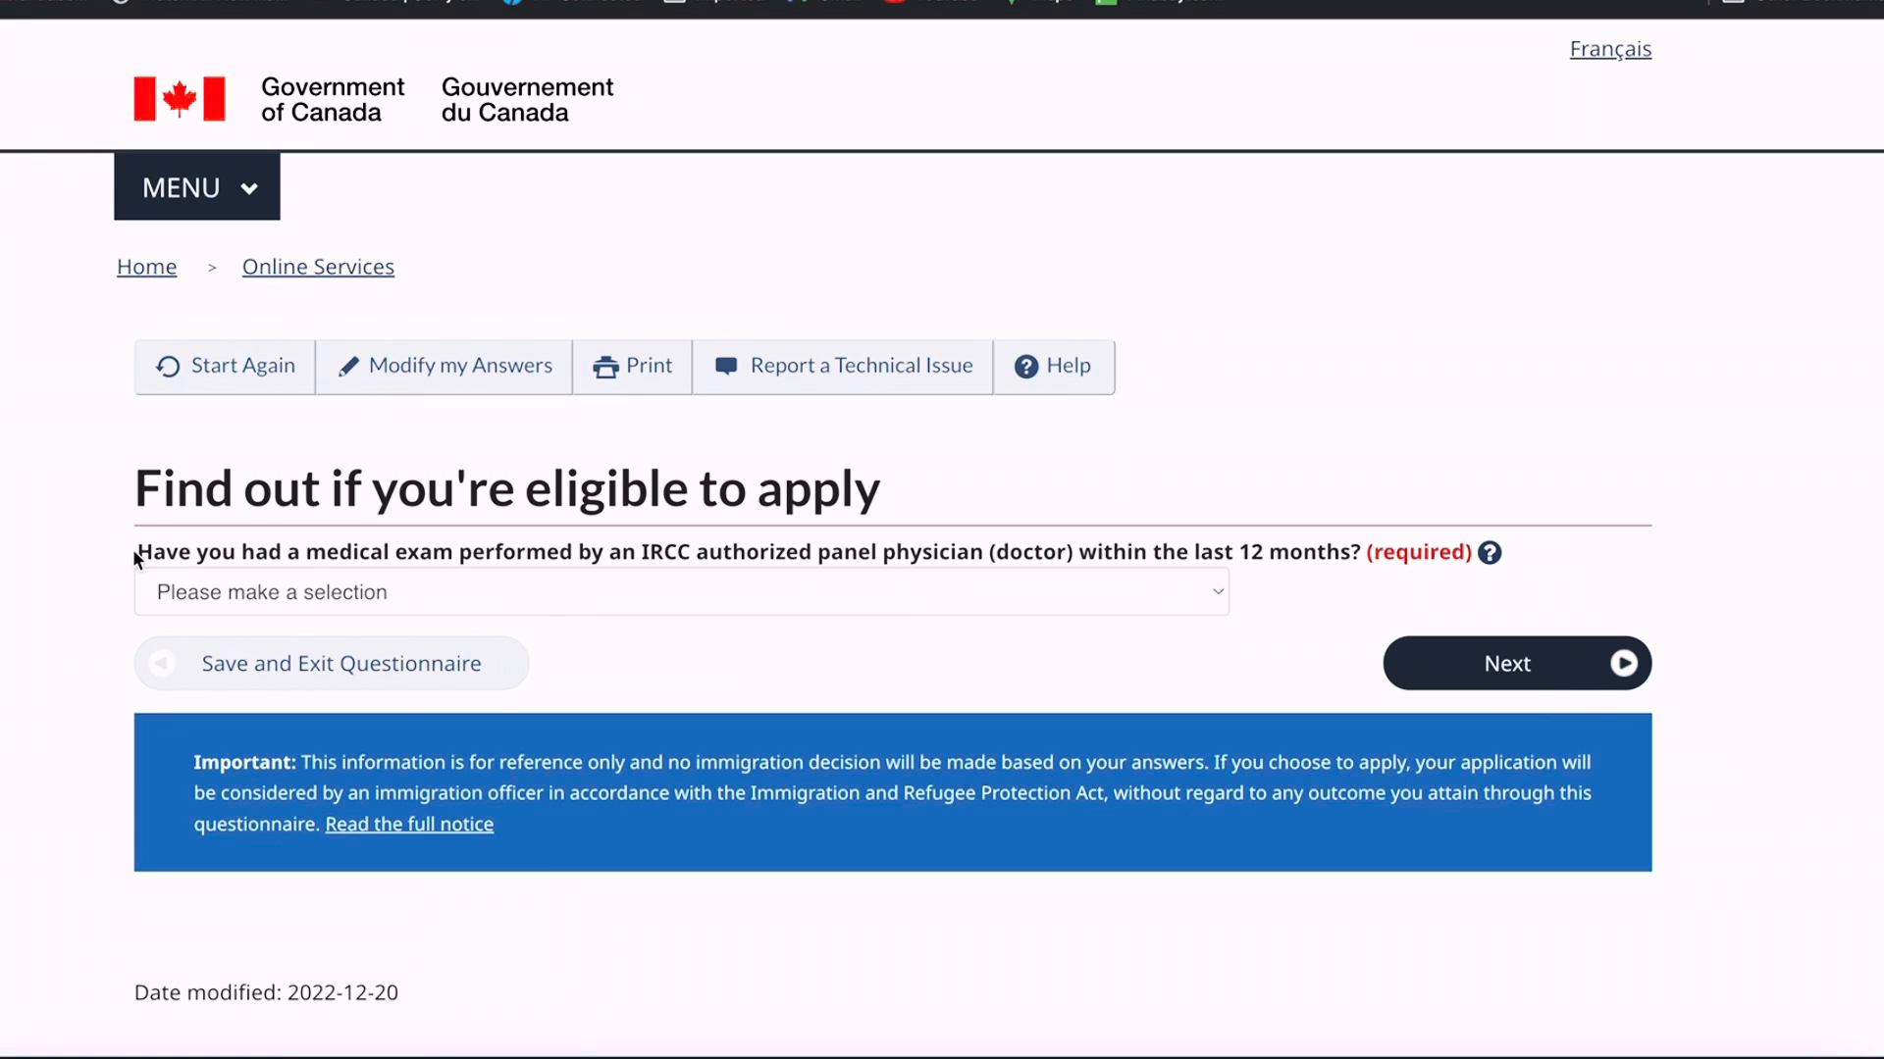
- Answer No to having had a medical exam by an IRCC authorized panel physician within the last 12 months, and submit the answer
{"action": "left_click_drag", "start_coordinate": [132, 549], "coordinate": [433, 553]}
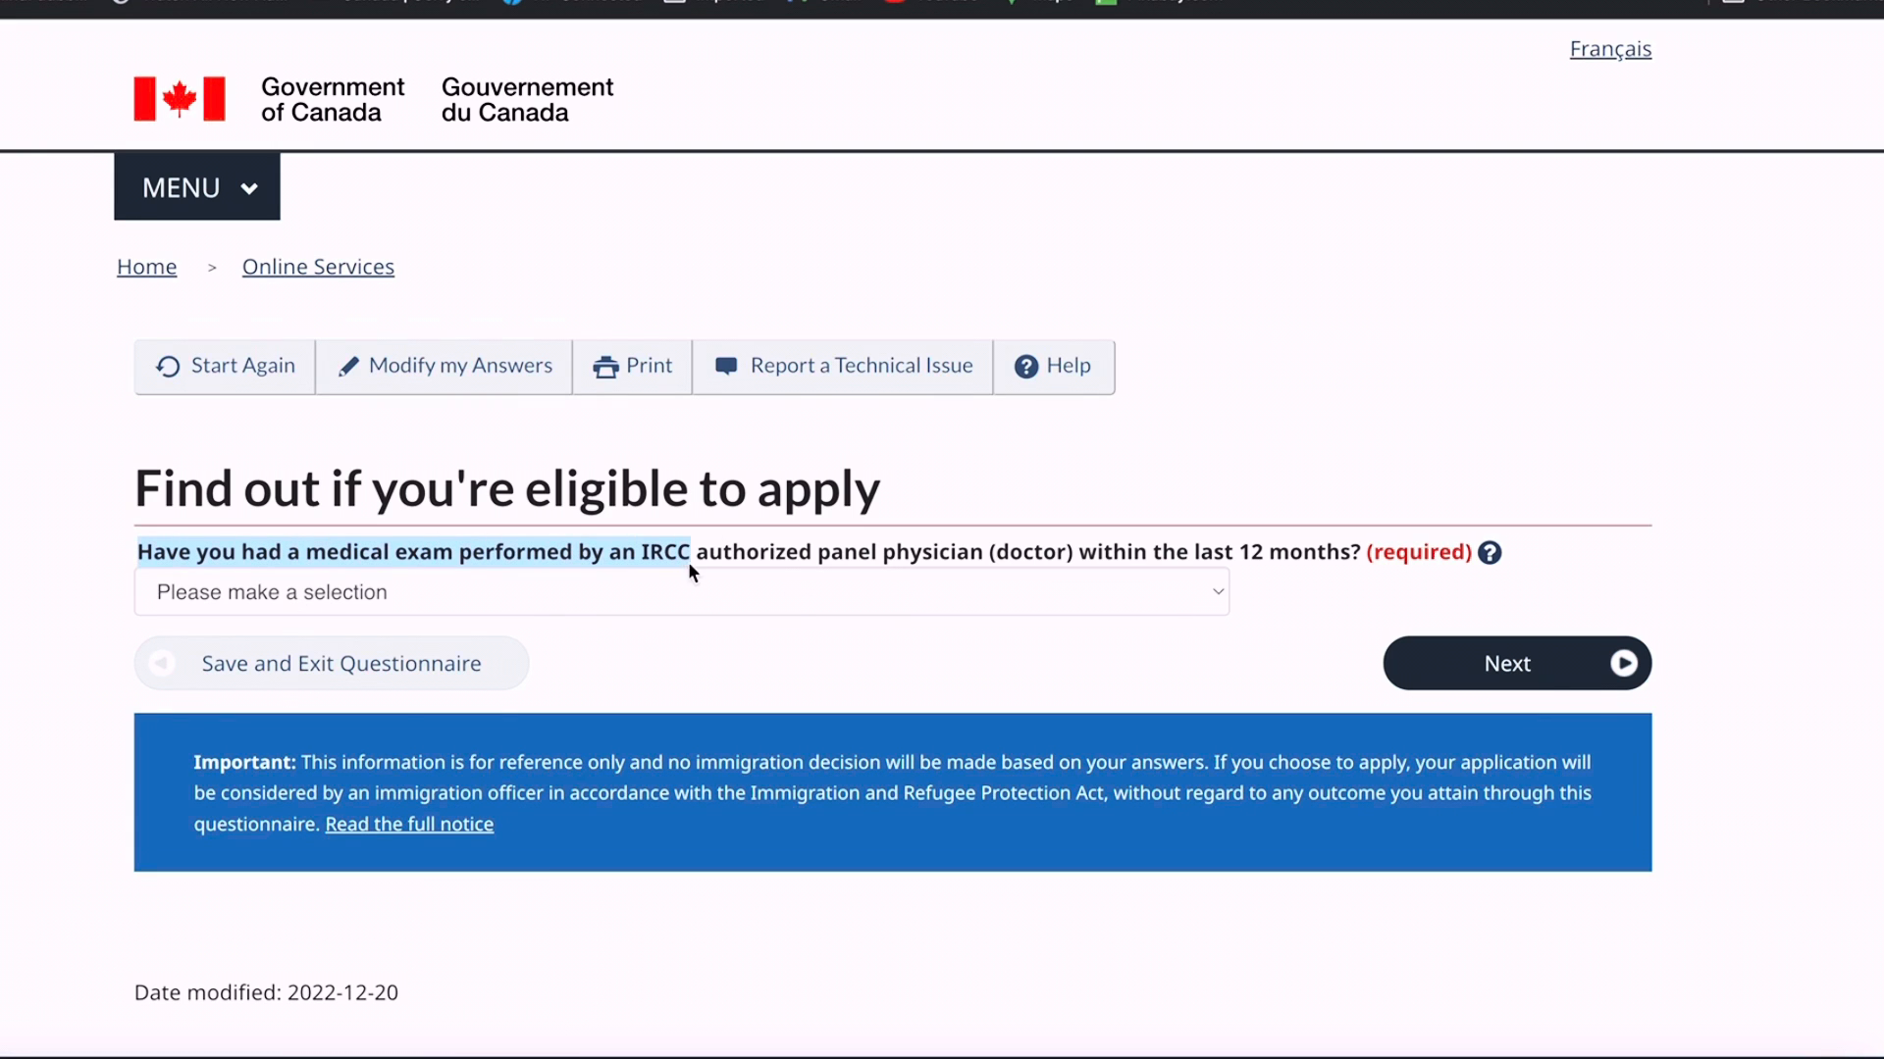
{"action": "left_click_drag", "start_coordinate": [824, 561], "coordinate": [1181, 555]}
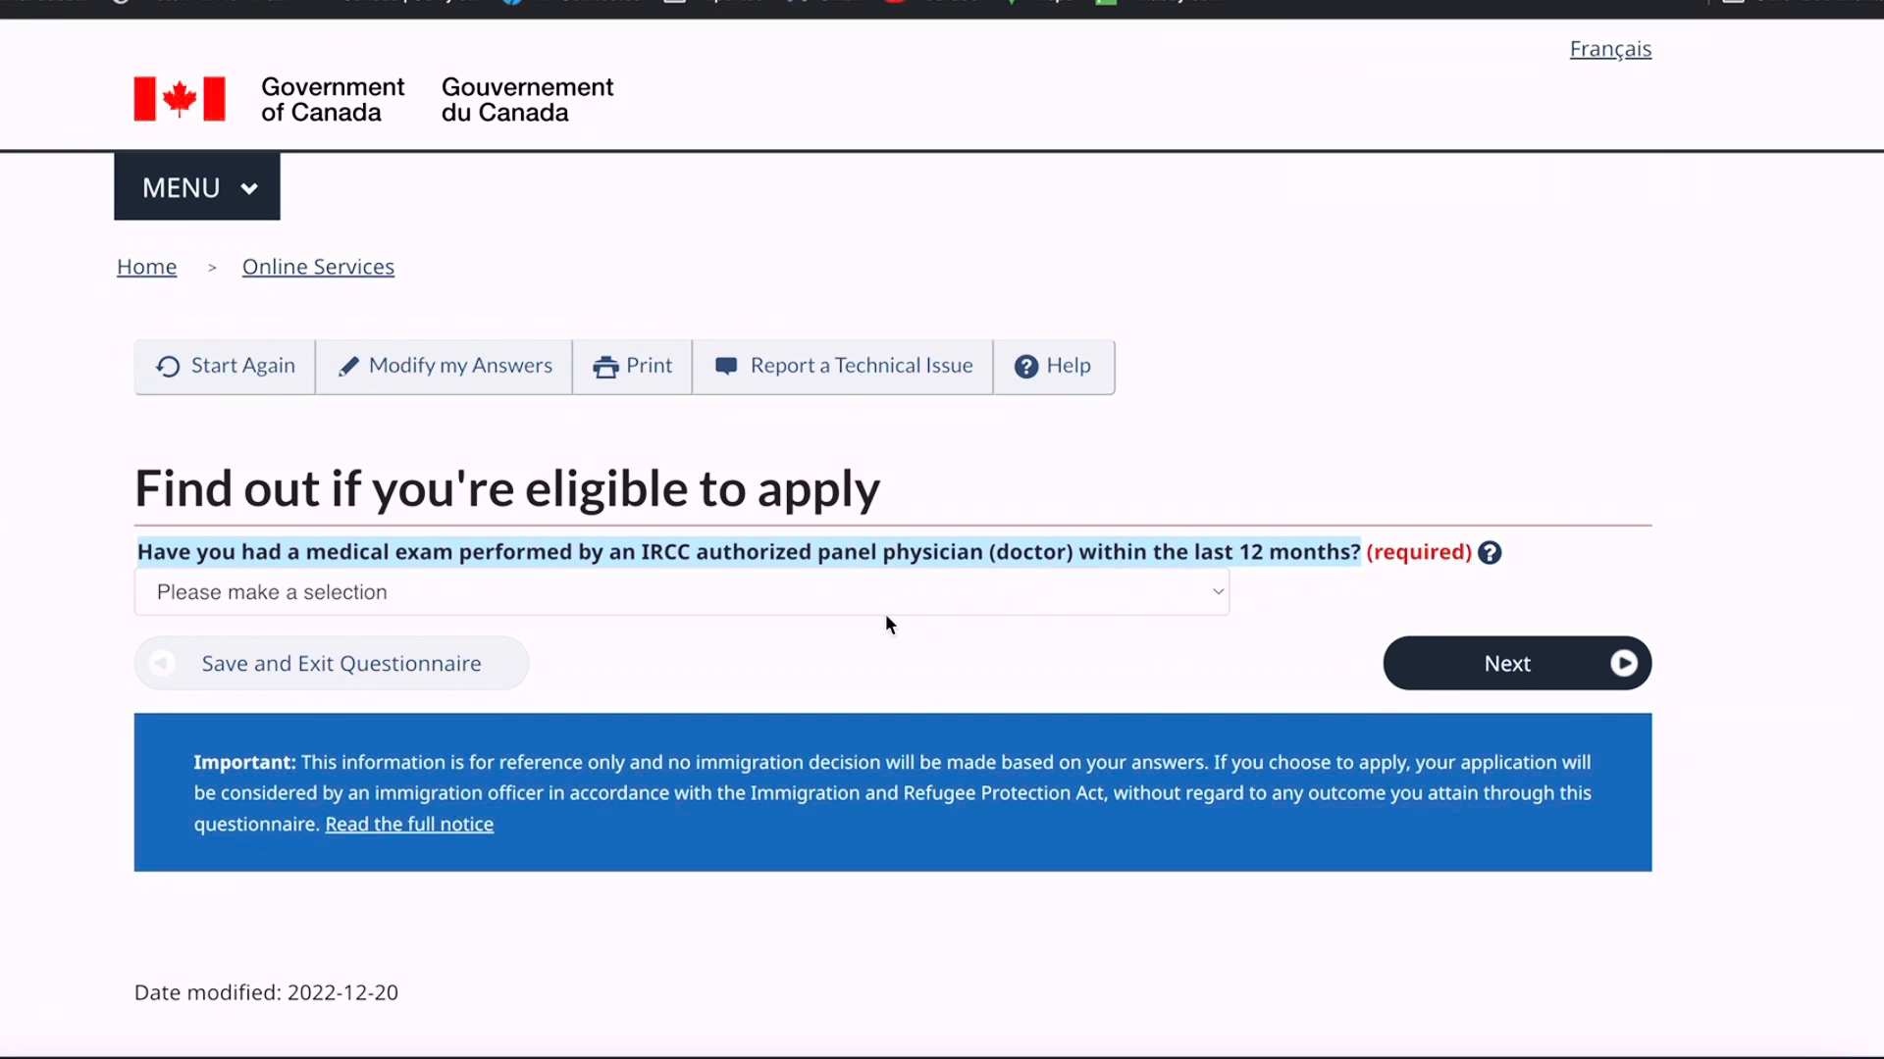
{"action": "left_click", "coordinate": [792, 600]}
{"action": "left_click", "coordinate": [366, 673]}
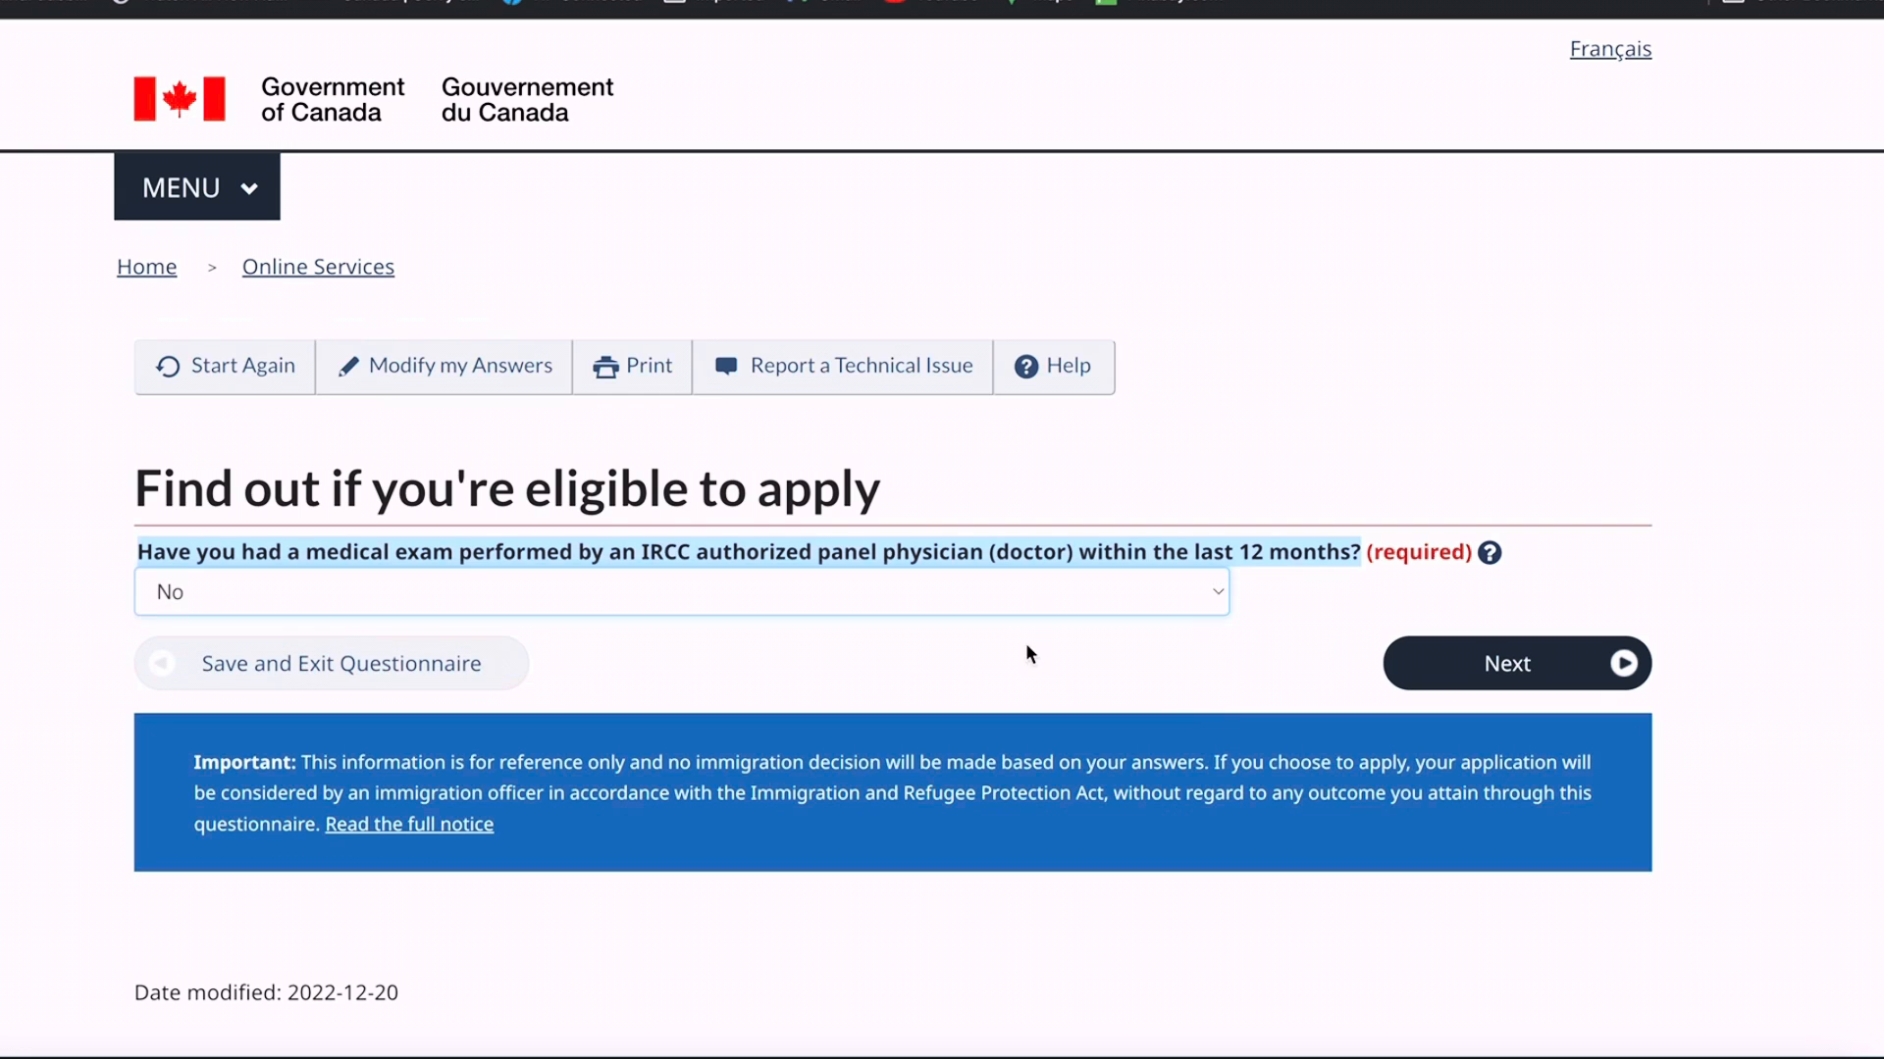
{"action": "left_click", "coordinate": [1490, 675]}
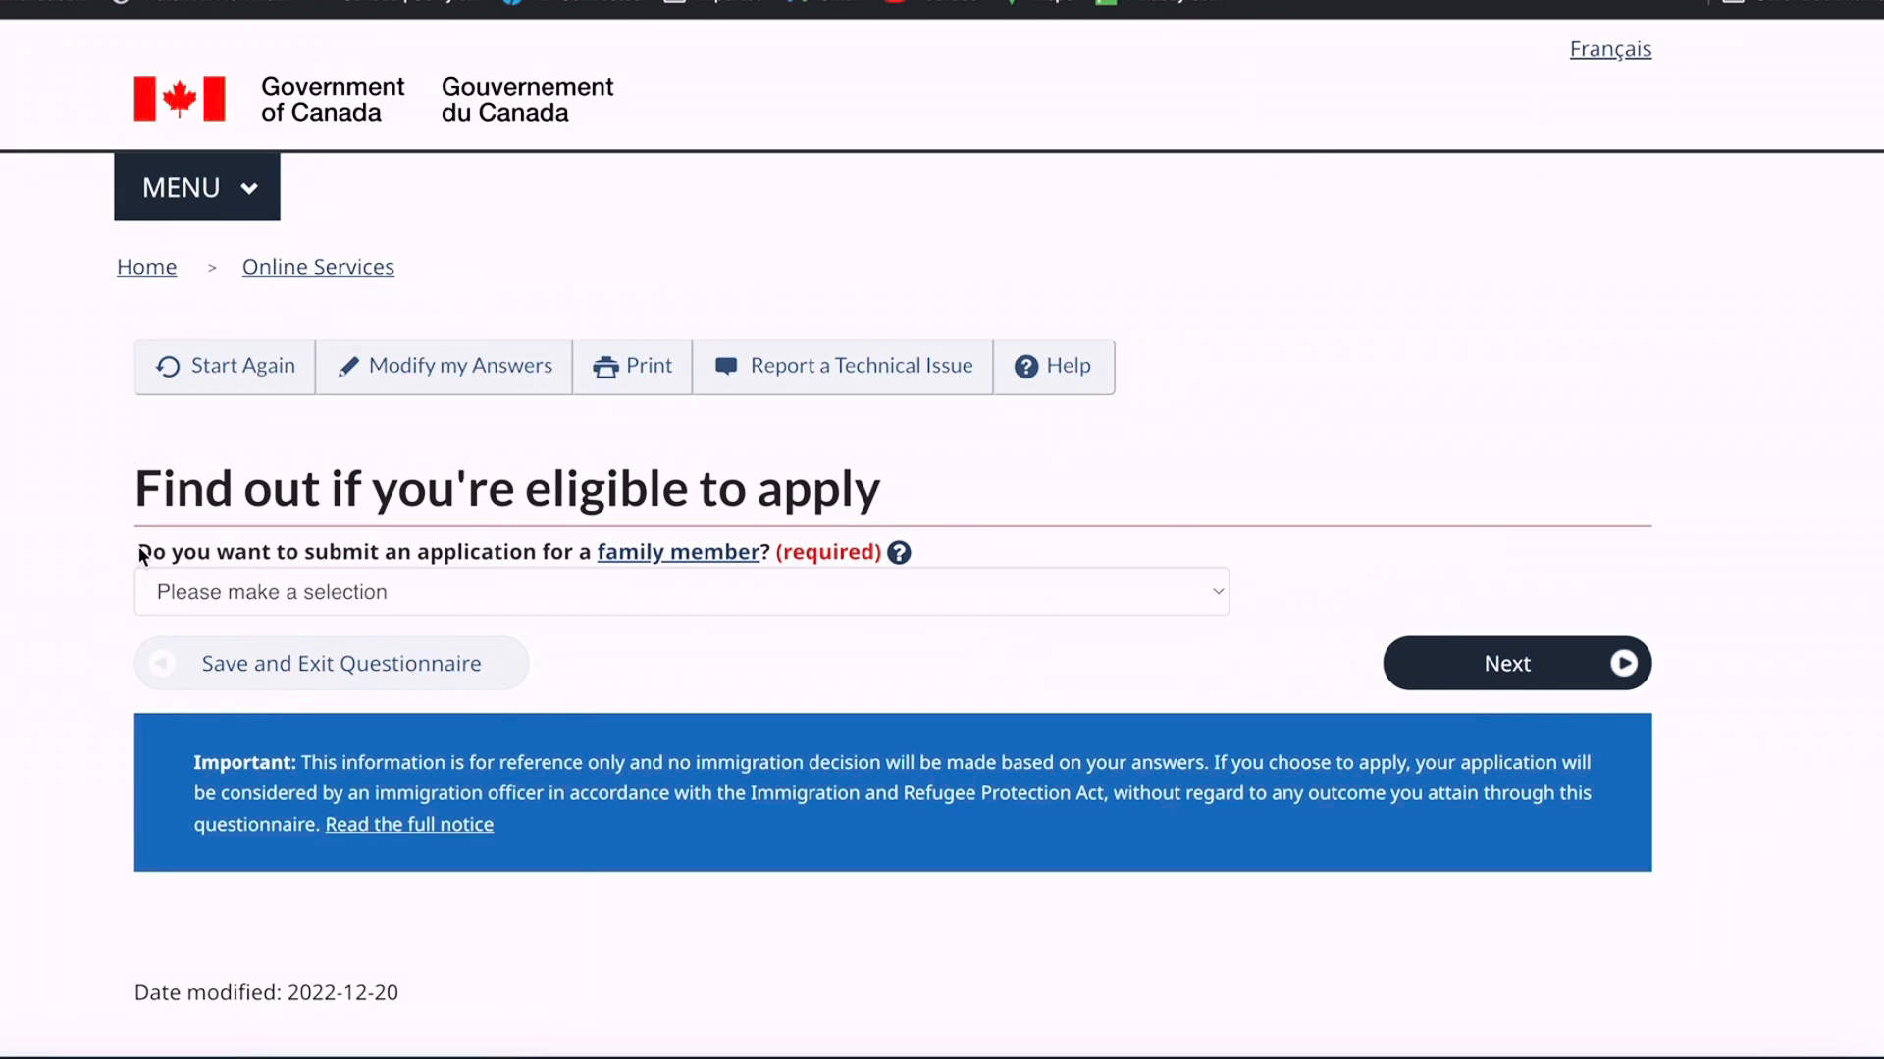
- Answer No to submitting an application for a family member, and submit the answer
{"action": "left_click_drag", "start_coordinate": [140, 555], "coordinate": [865, 566]}
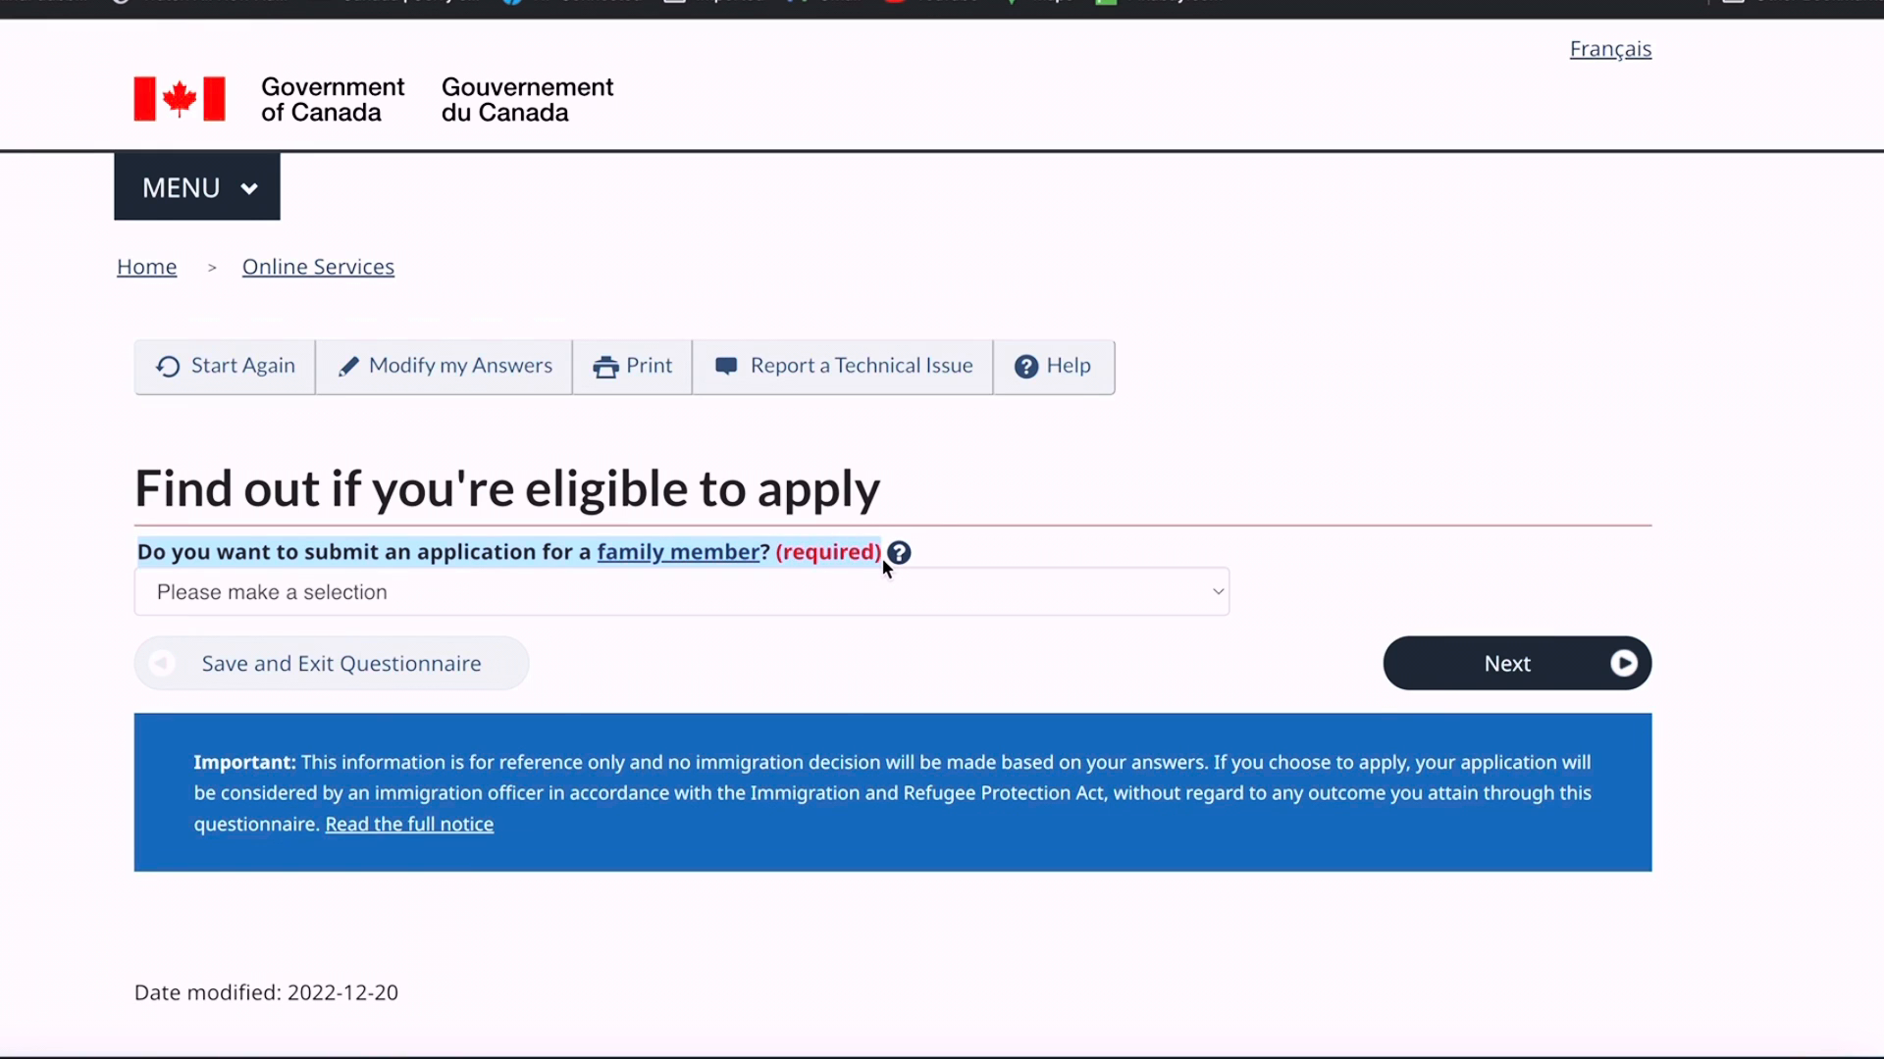
{"action": "left_click", "coordinate": [725, 592]}
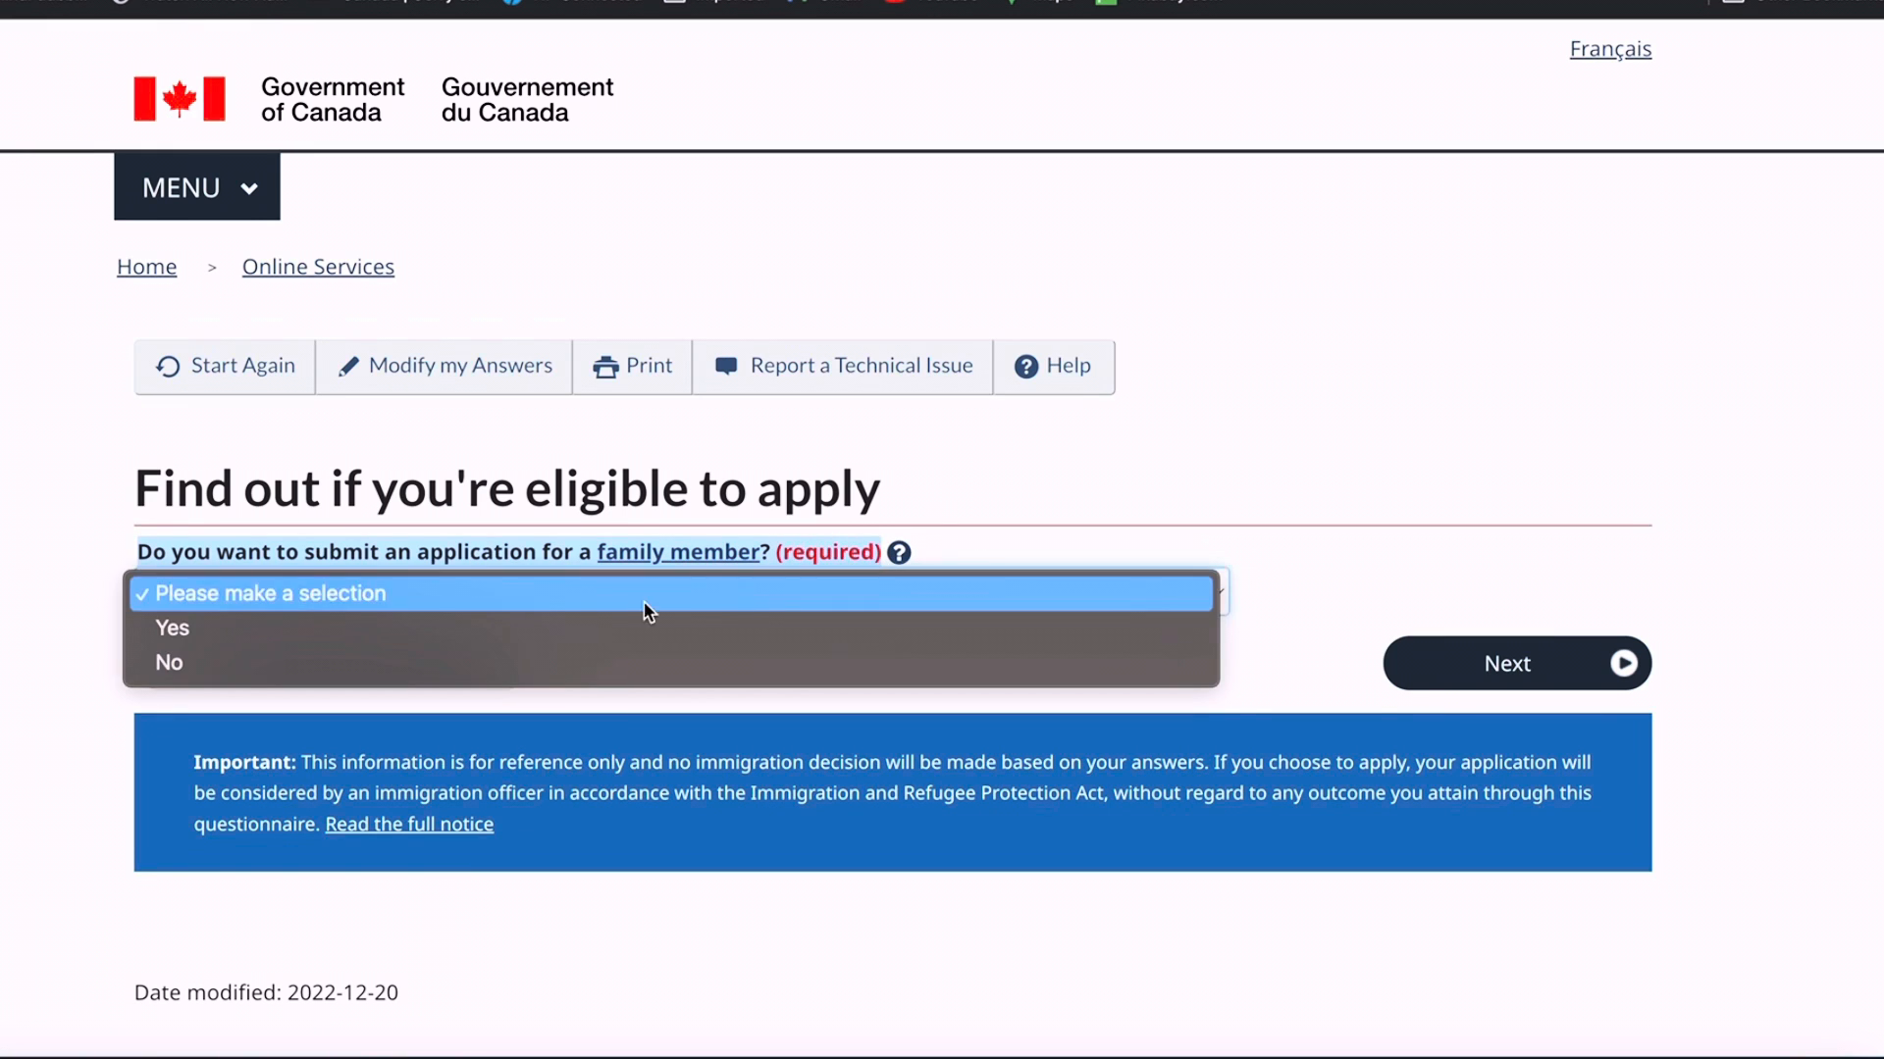
{"action": "left_click", "coordinate": [416, 657]}
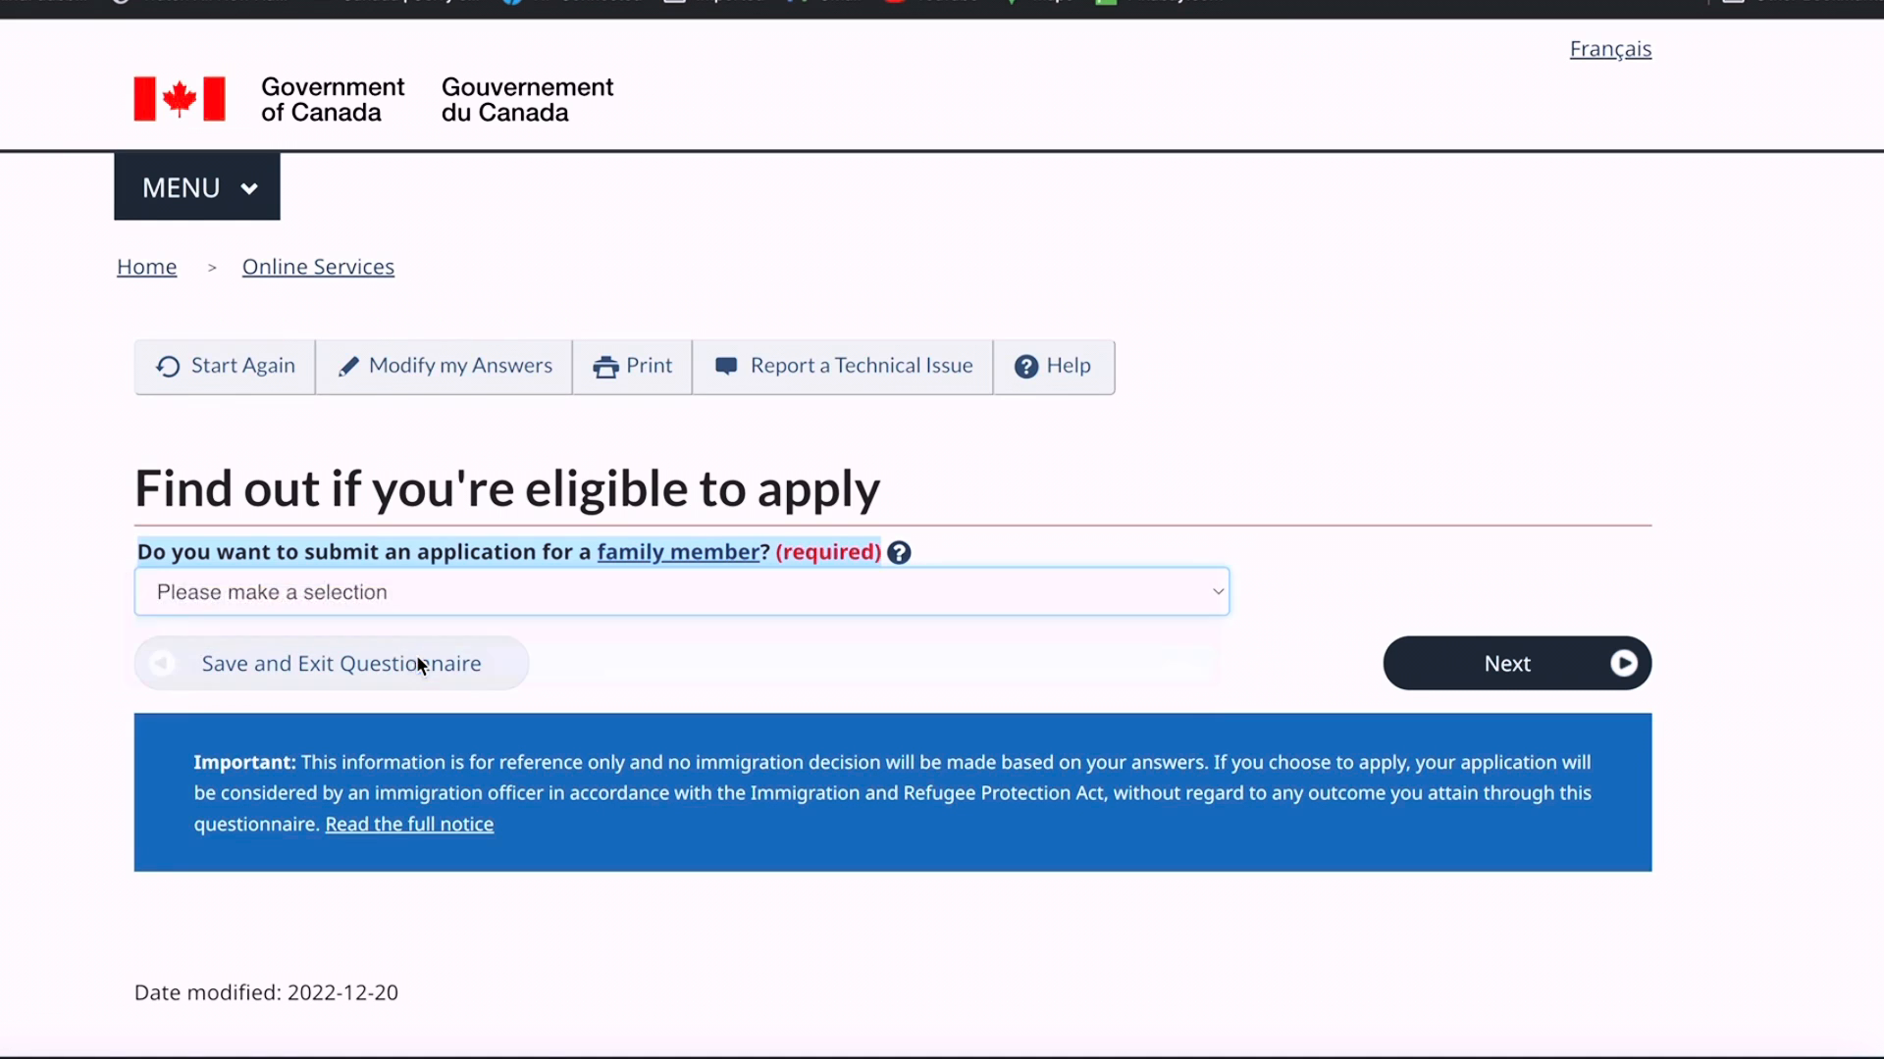
{"action": "left_click", "coordinate": [1479, 665]}
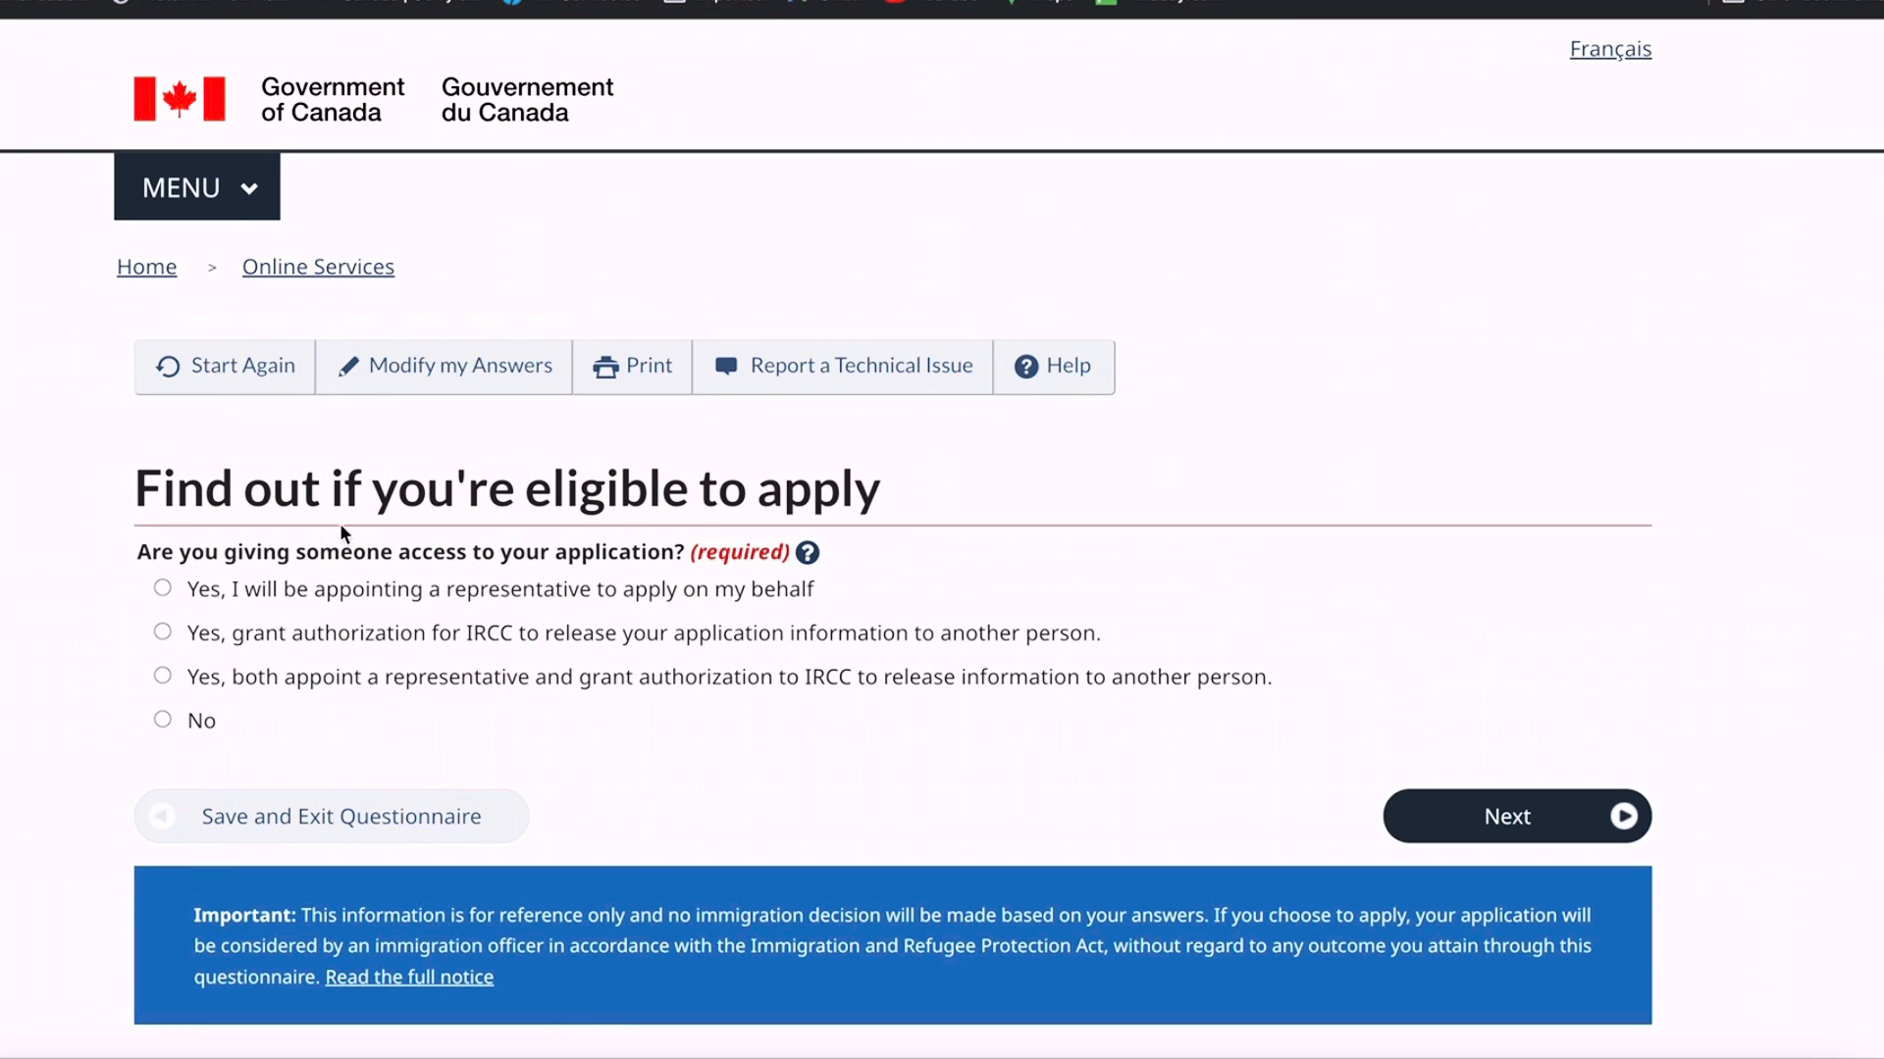
- Answer No to giving someone access to the application, and submit the answer
{"action": "left_click_drag", "start_coordinate": [125, 555], "coordinate": [839, 565]}
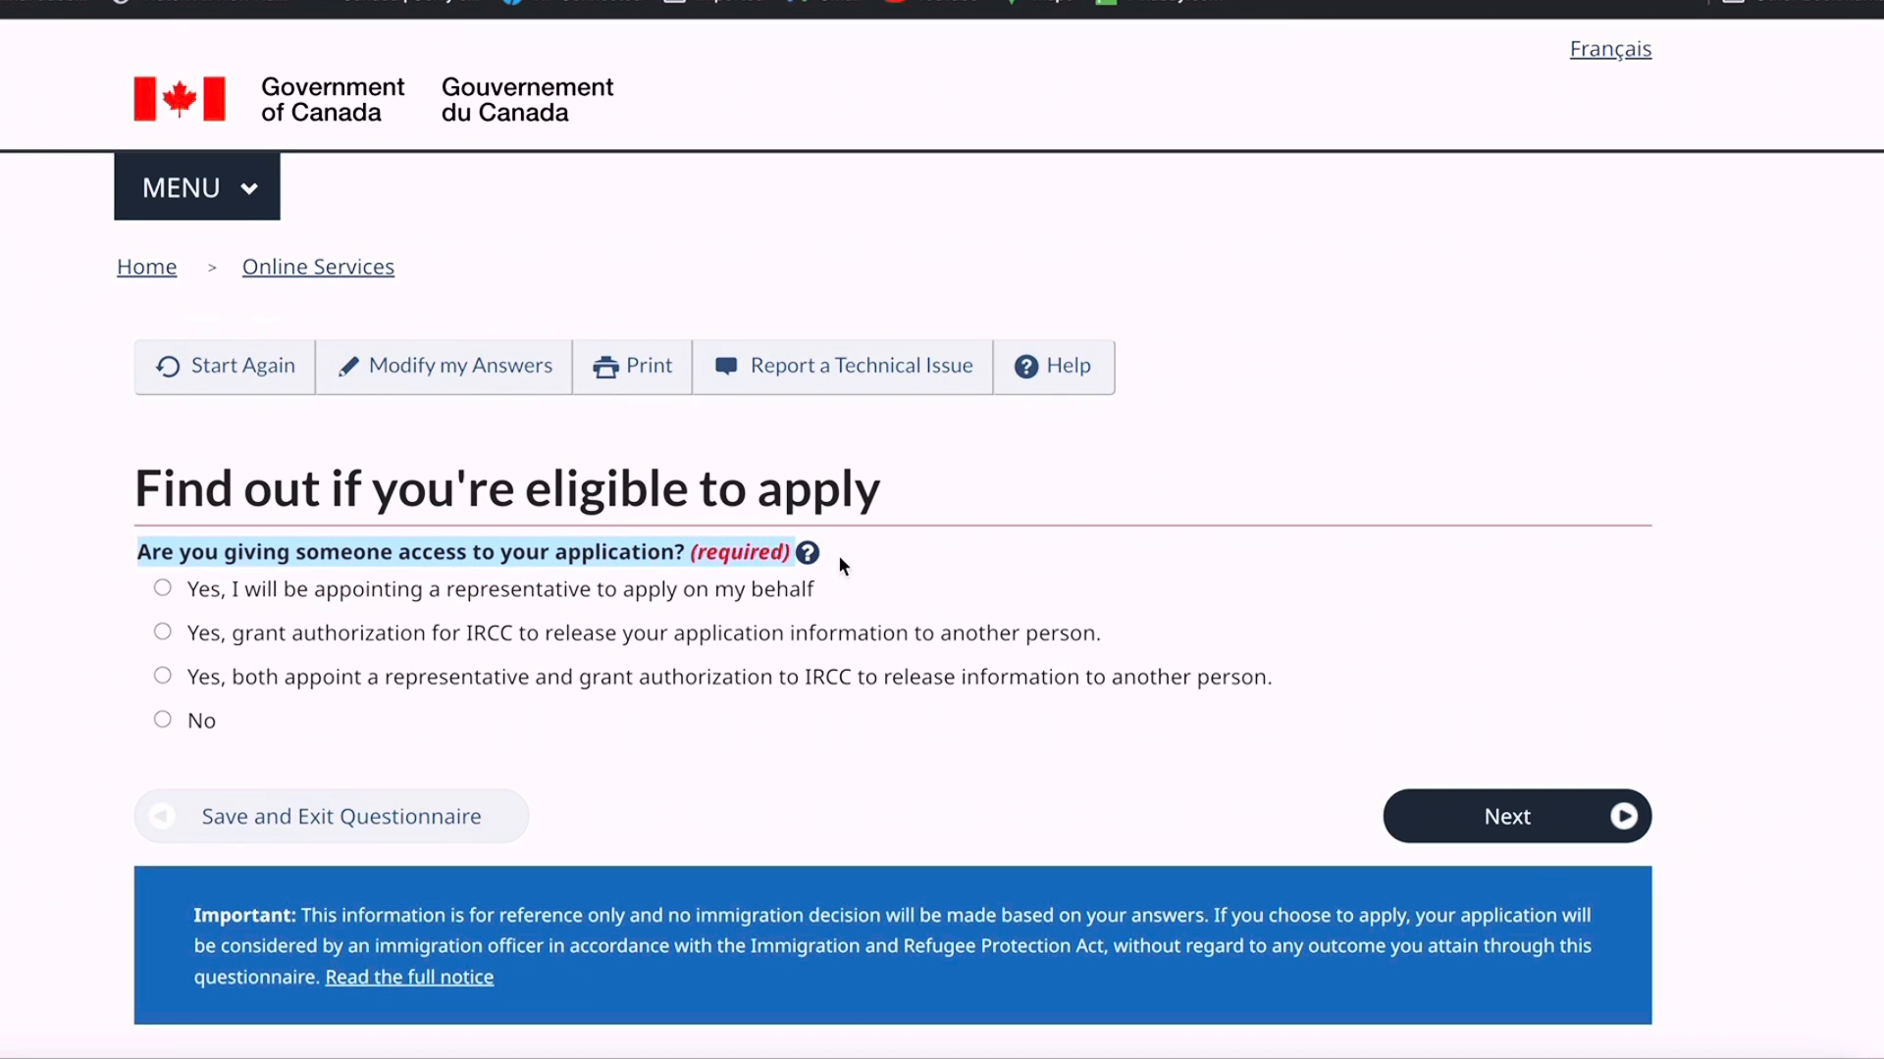
{"action": "left_click", "coordinate": [161, 591]}
{"action": "left_click", "coordinate": [966, 603]}
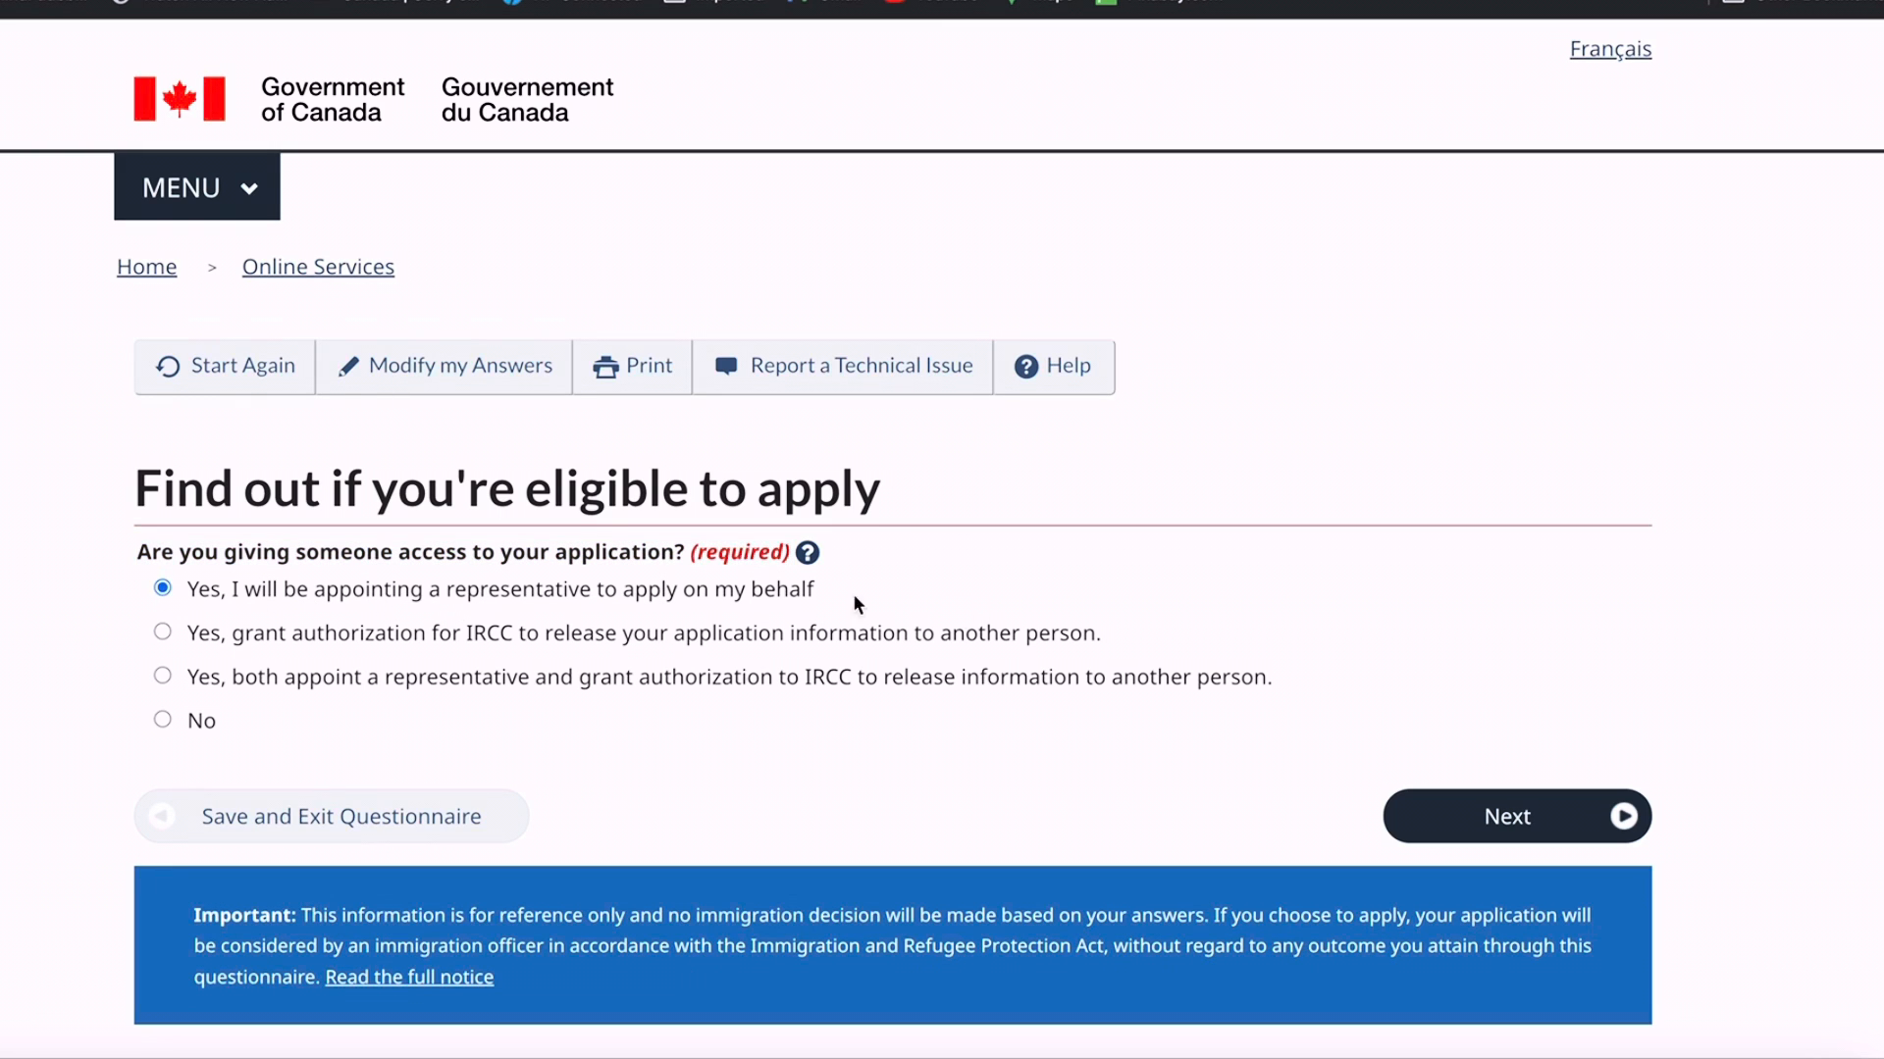
{"action": "left_click", "coordinate": [163, 720]}
{"action": "left_click_drag", "start_coordinate": [185, 585], "coordinate": [786, 584]}
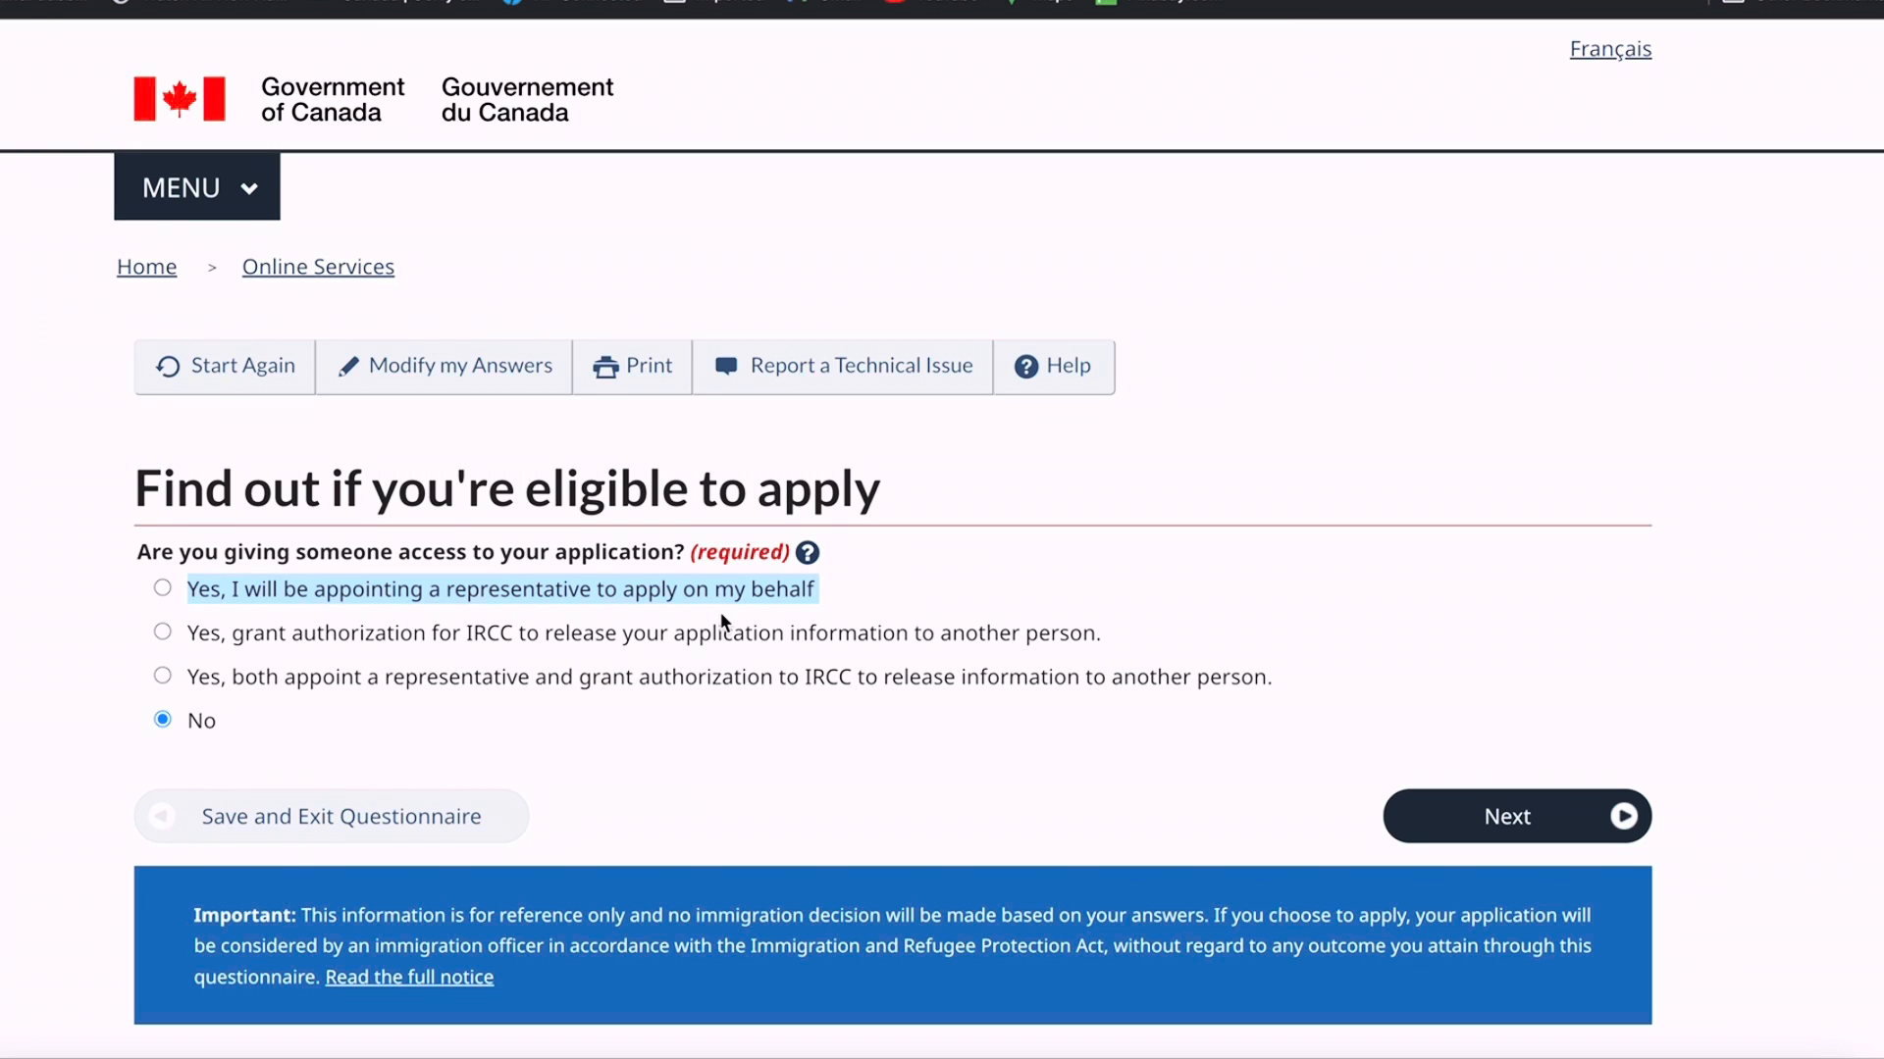
{"action": "left_click", "coordinate": [286, 722]}
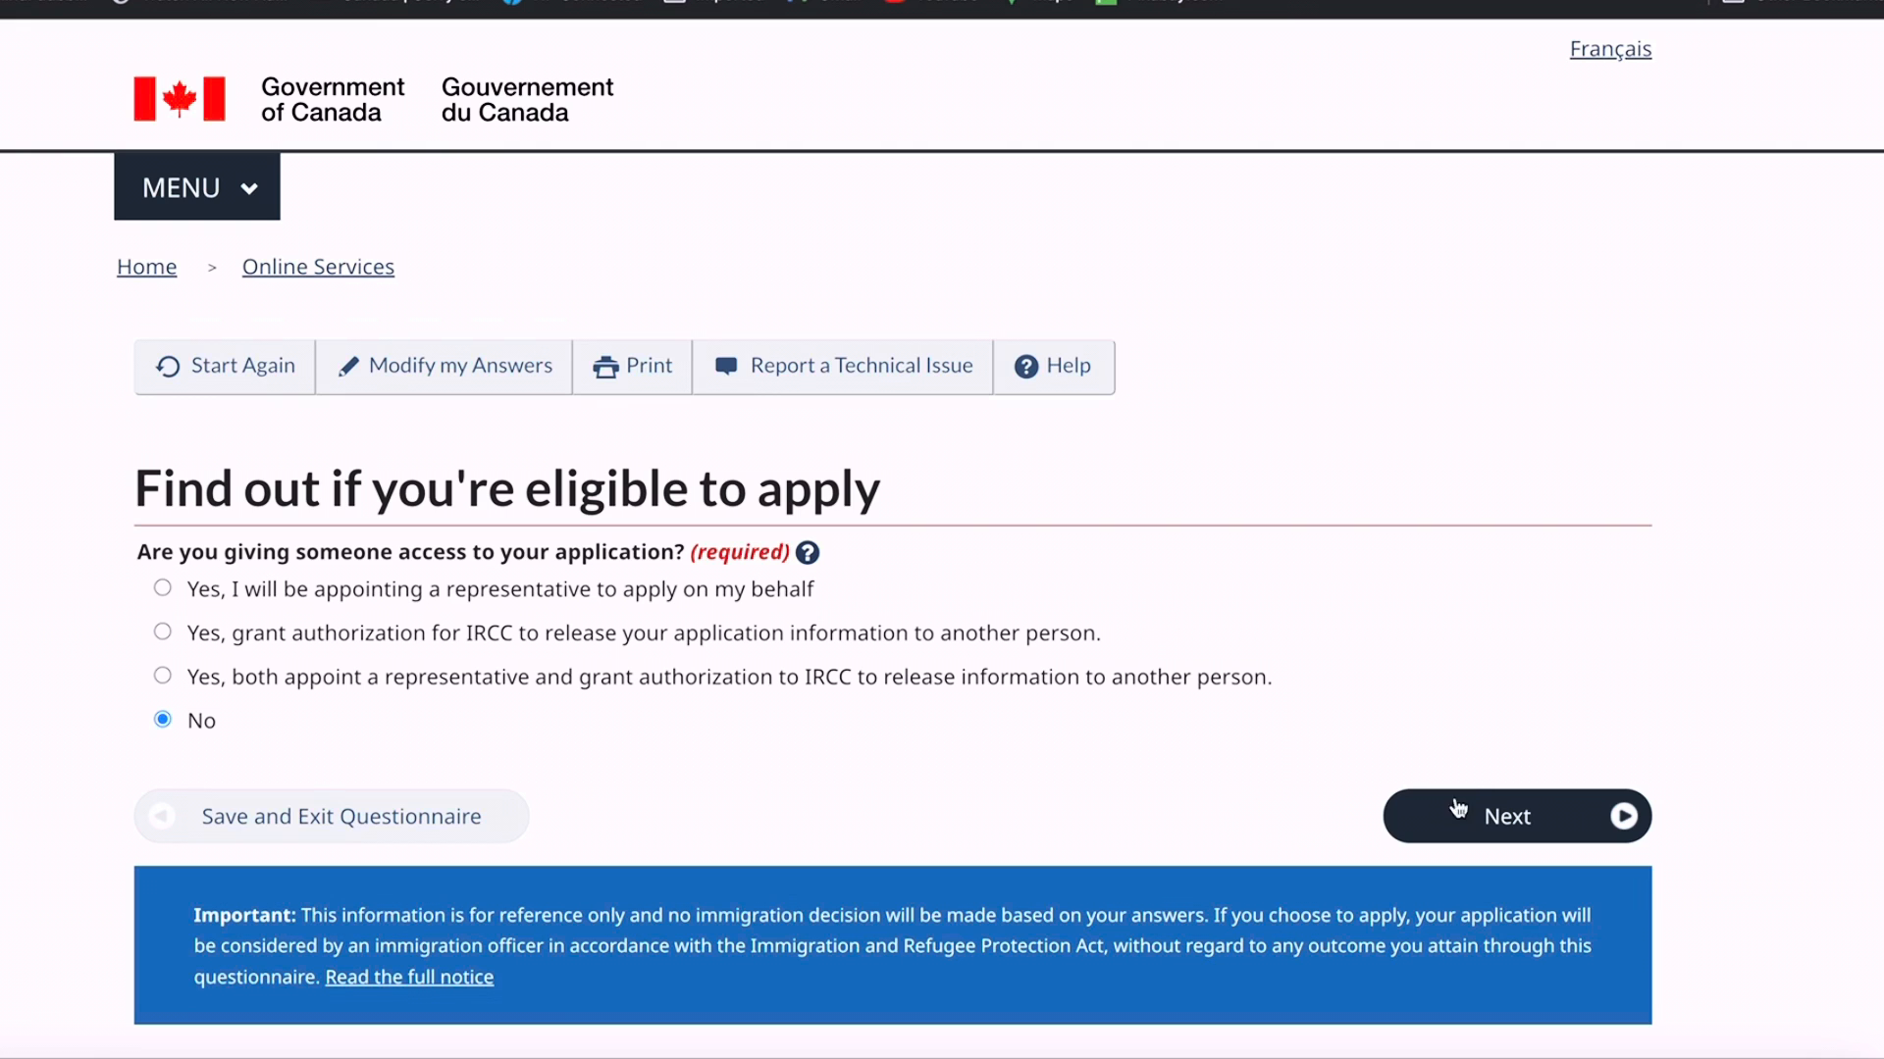
{"action": "left_click", "coordinate": [1499, 820]}
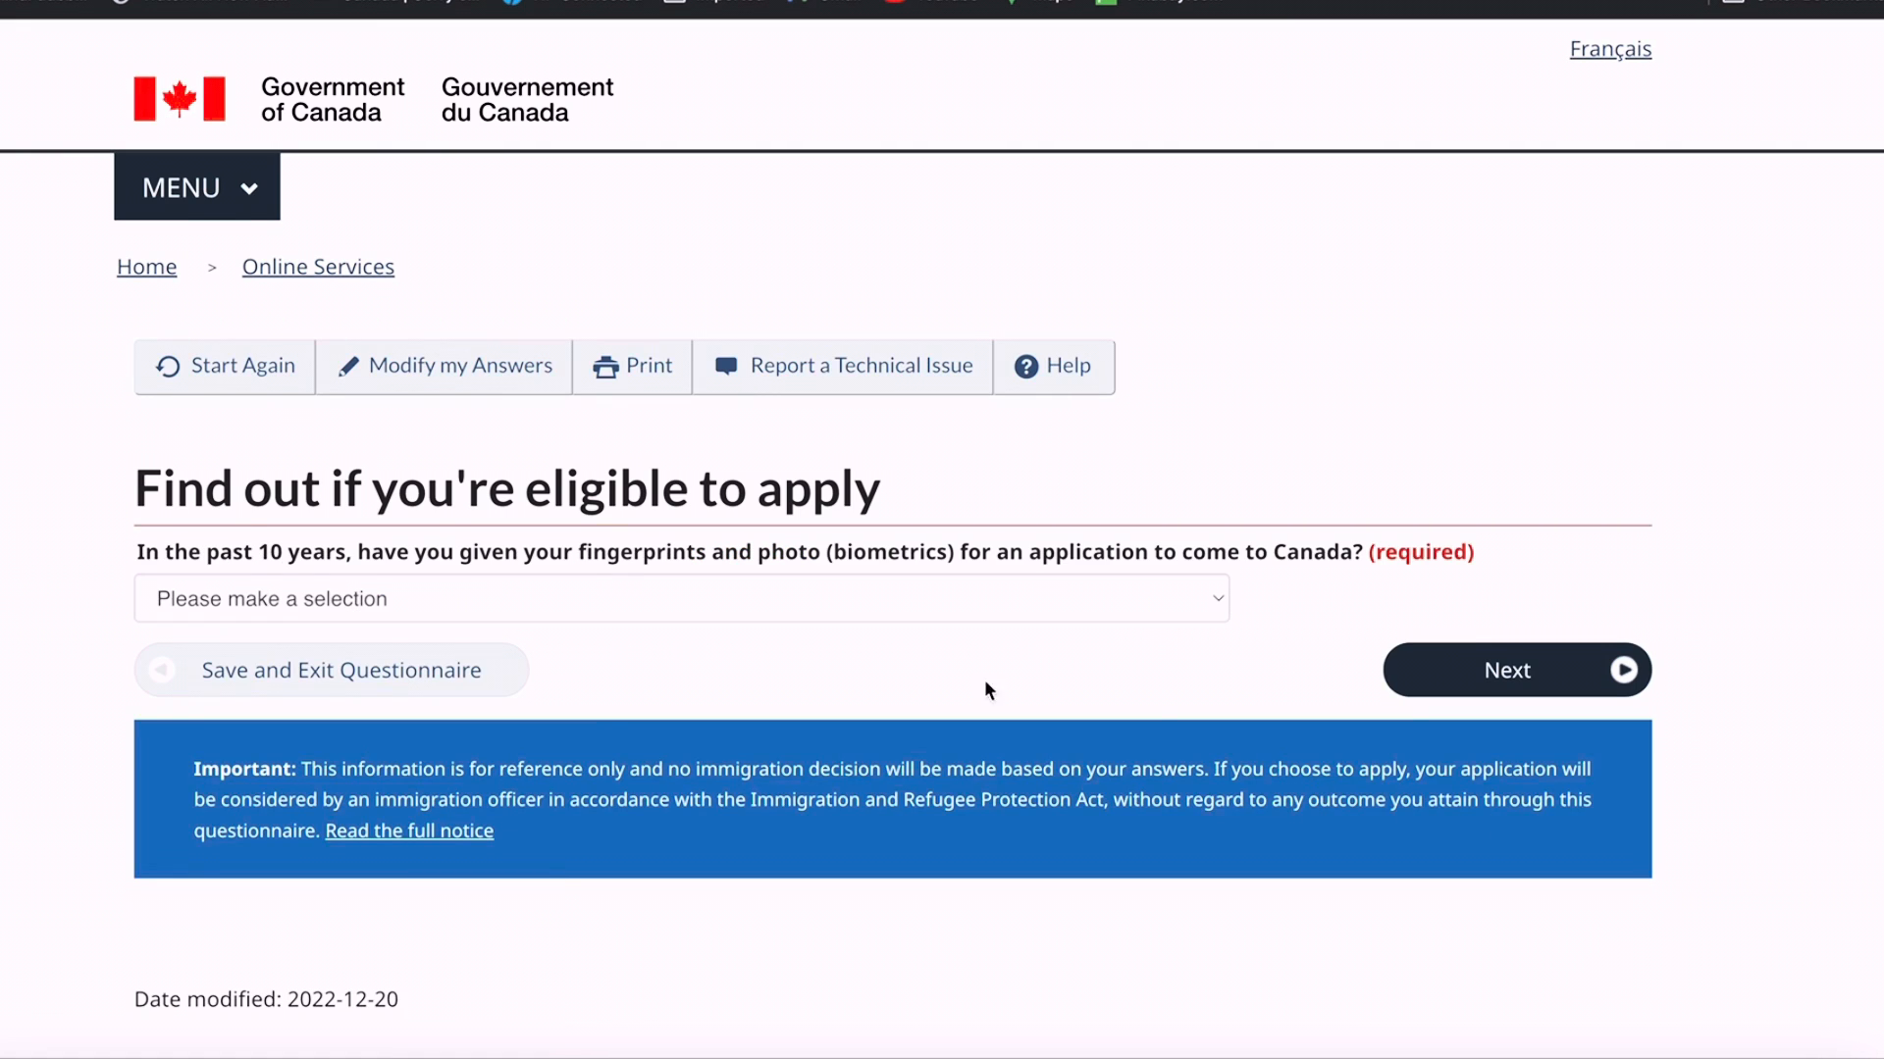
- Answer No to having given fingerprints and photo (biometrics) for an application to come to Canada in the past 10 years, and submit the answer
{"action": "left_click_drag", "start_coordinate": [145, 553], "coordinate": [803, 559]}
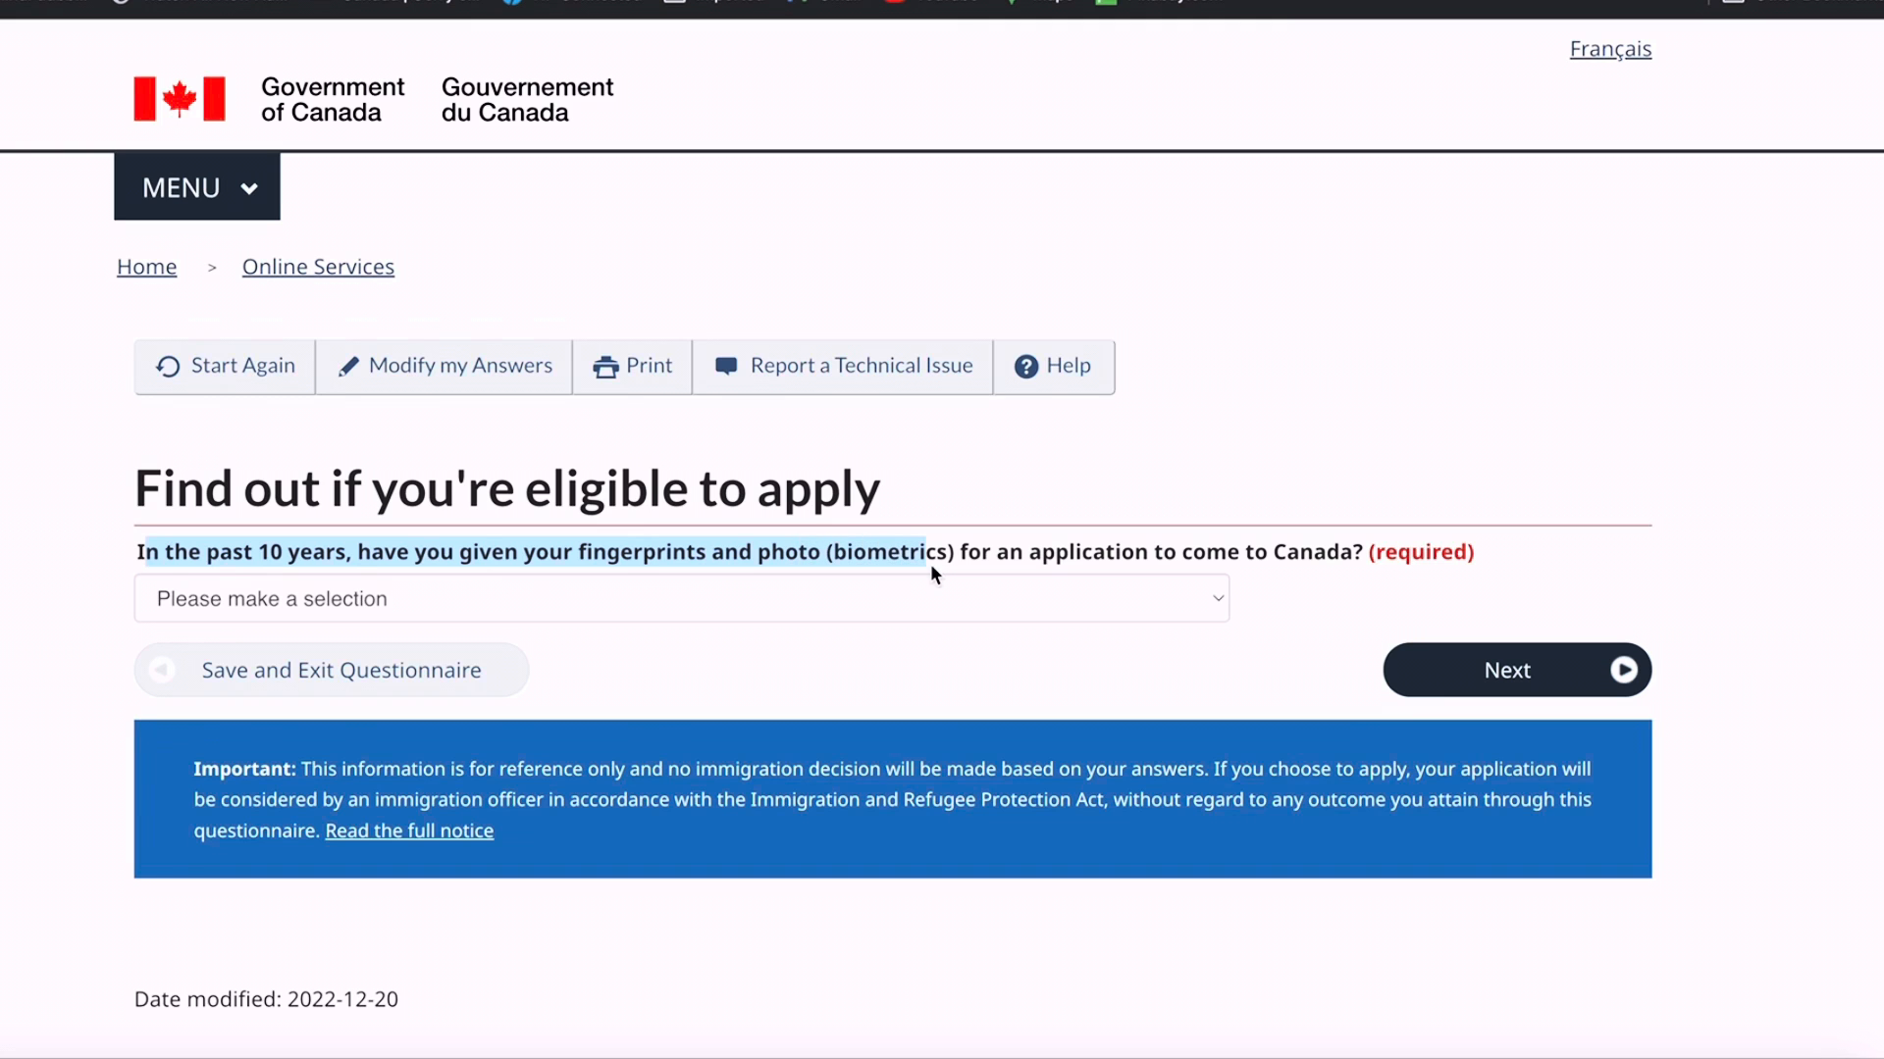
{"action": "left_click_drag", "start_coordinate": [1003, 567], "coordinate": [1300, 569]}
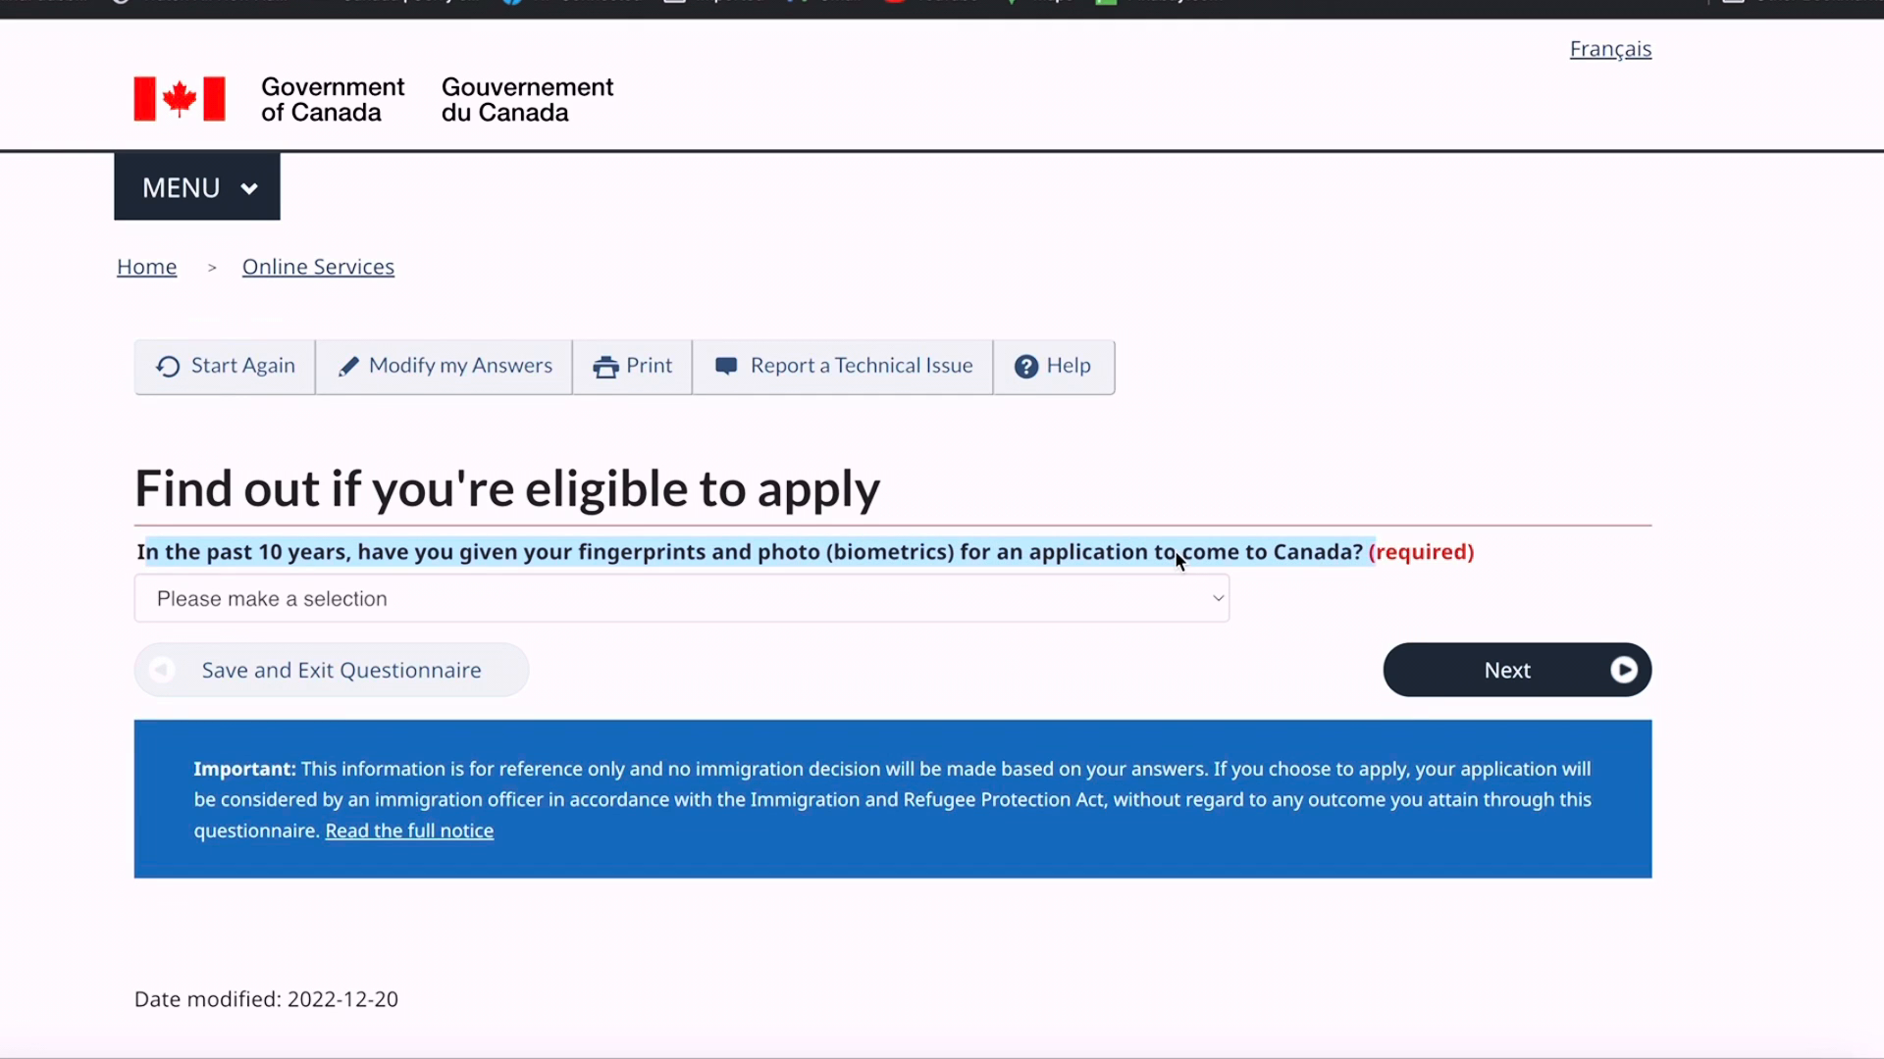
{"action": "left_click", "coordinate": [275, 596]}
{"action": "left_click", "coordinate": [228, 669]}
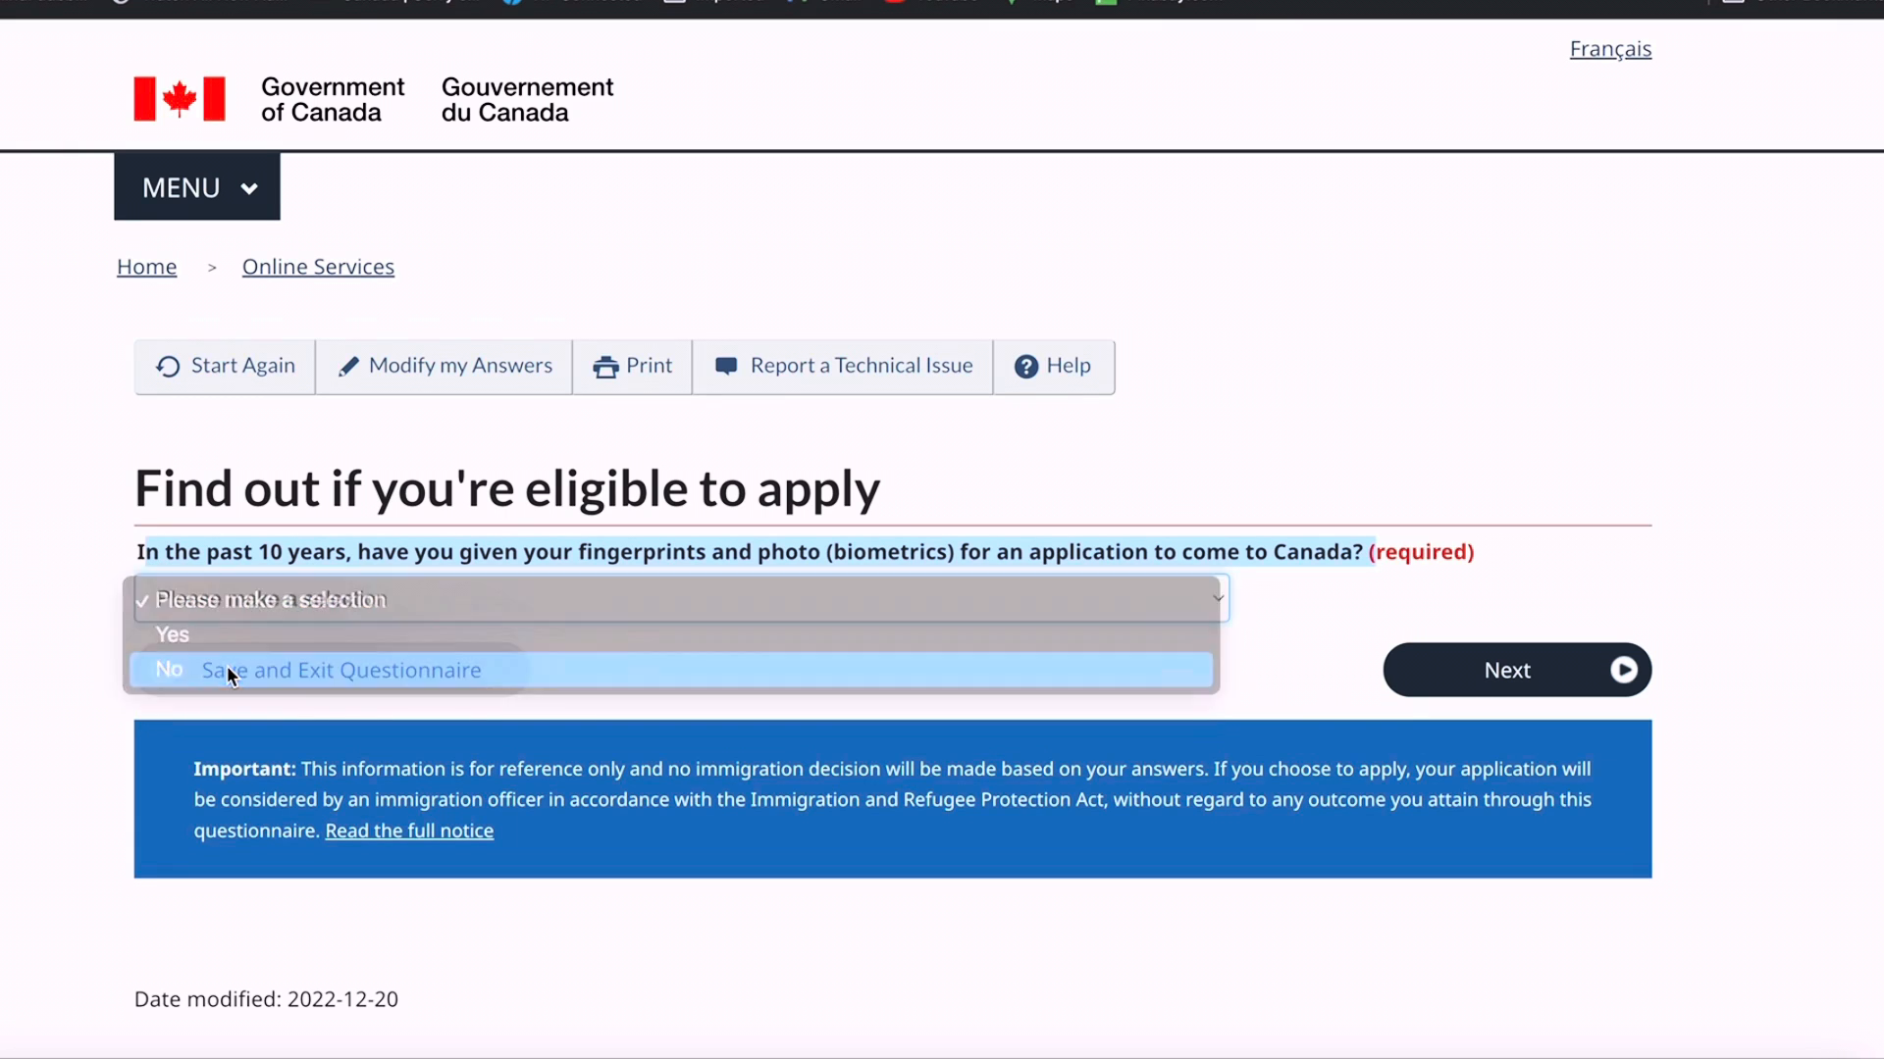
{"action": "left_click", "coordinate": [1473, 686]}
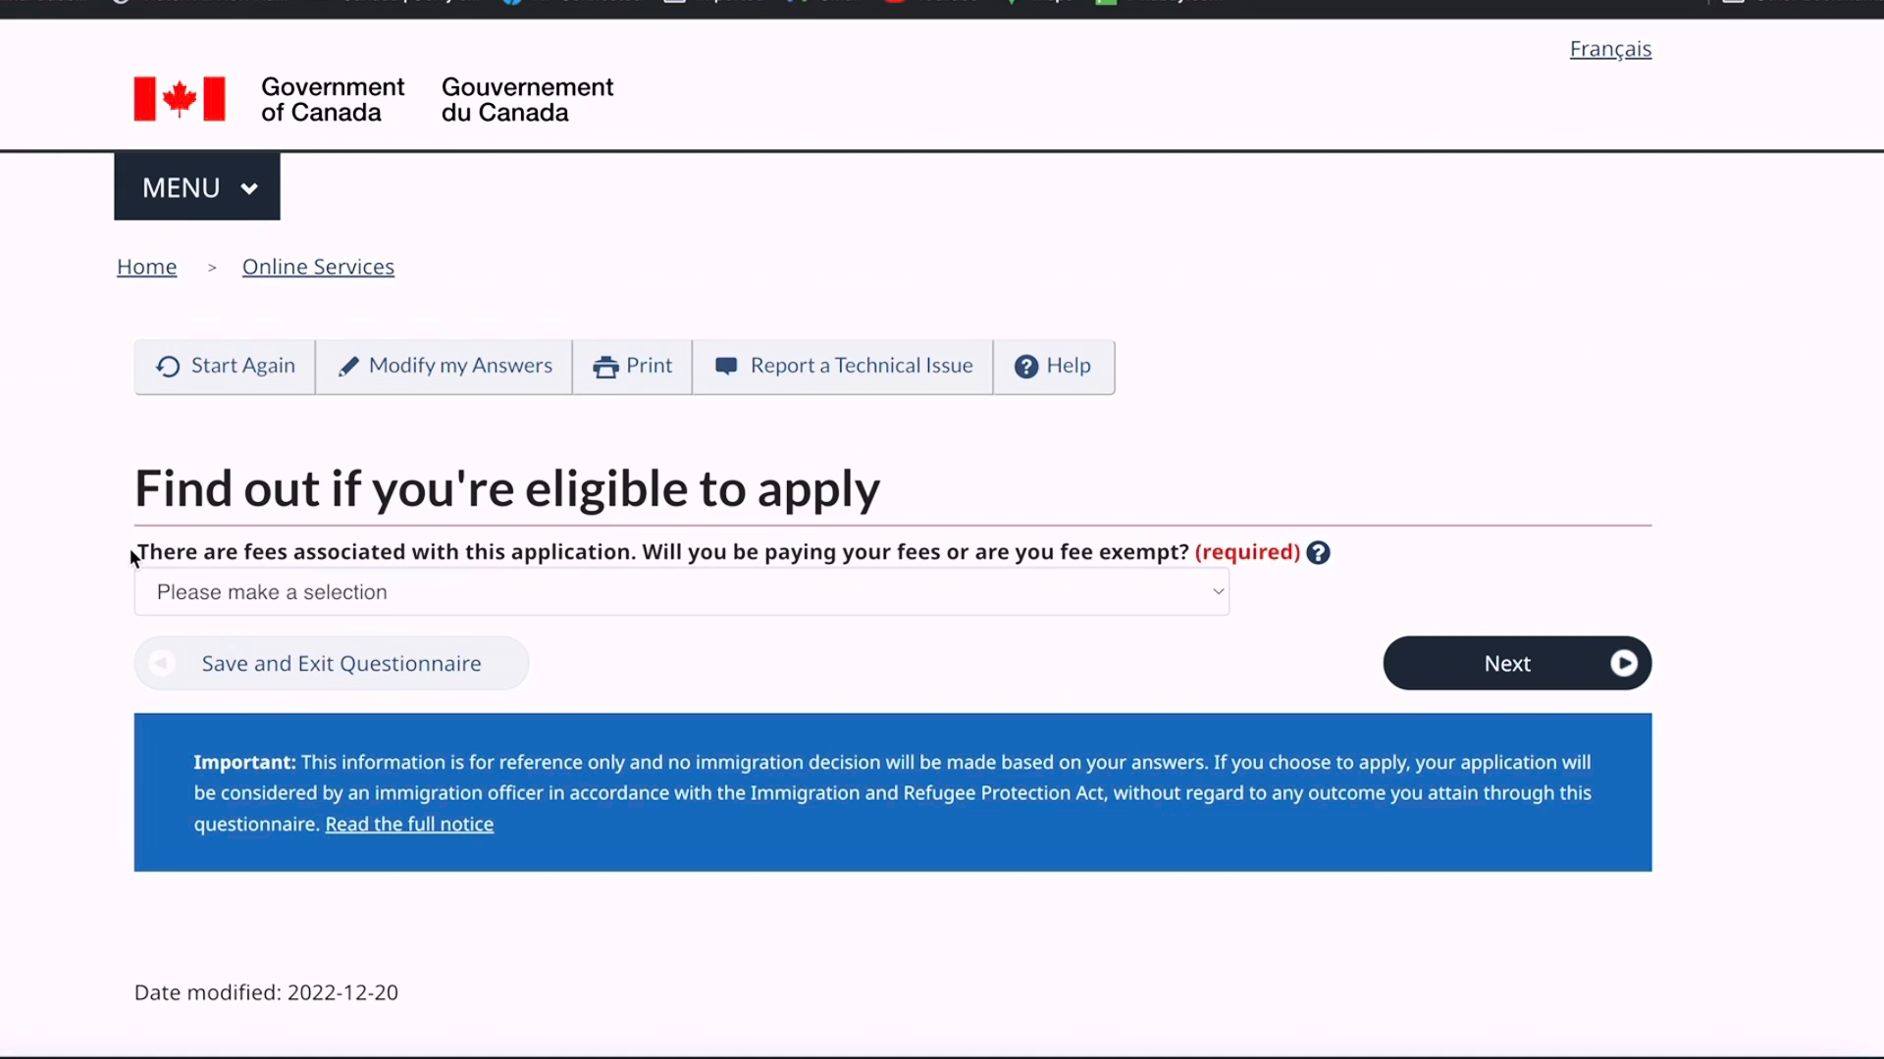
- Answer the fees question with "Yes, I will be paying my application fees" and submit the answer
{"action": "left_click_drag", "start_coordinate": [130, 549], "coordinate": [910, 560]}
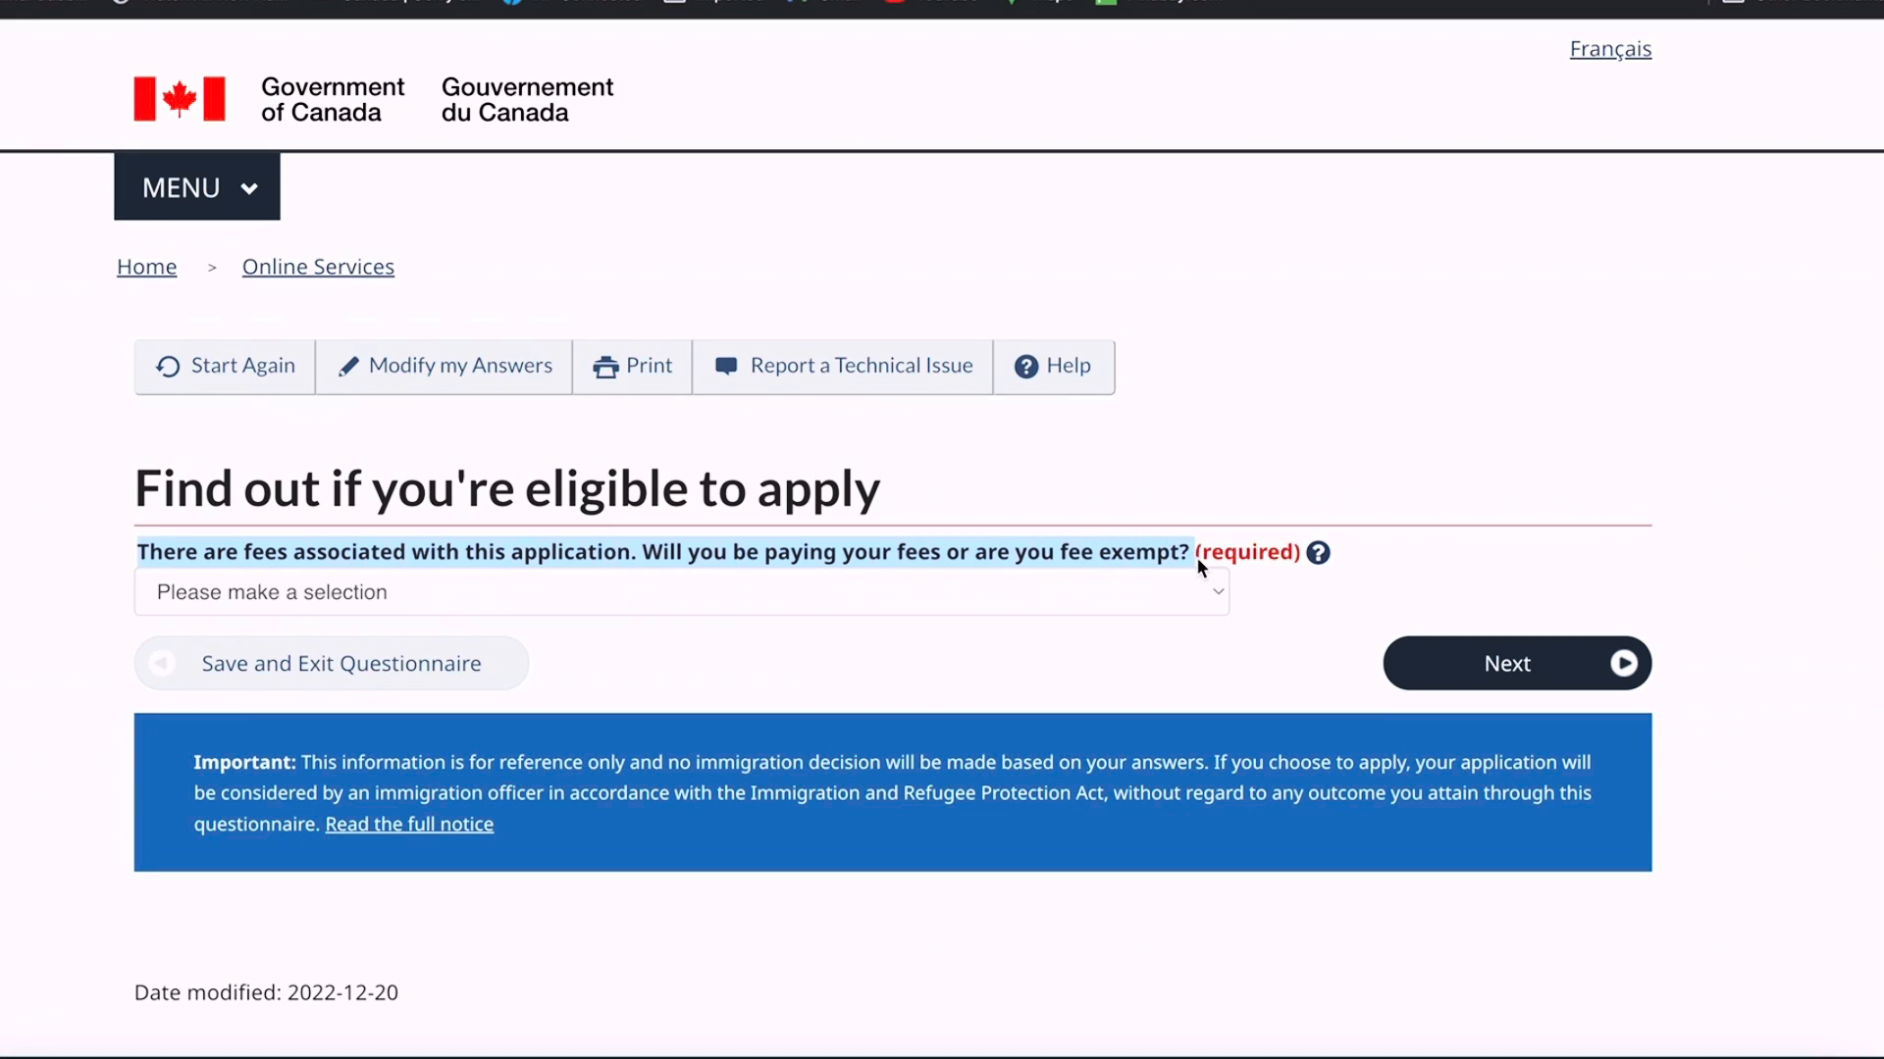
{"action": "left_click", "coordinate": [654, 602]}
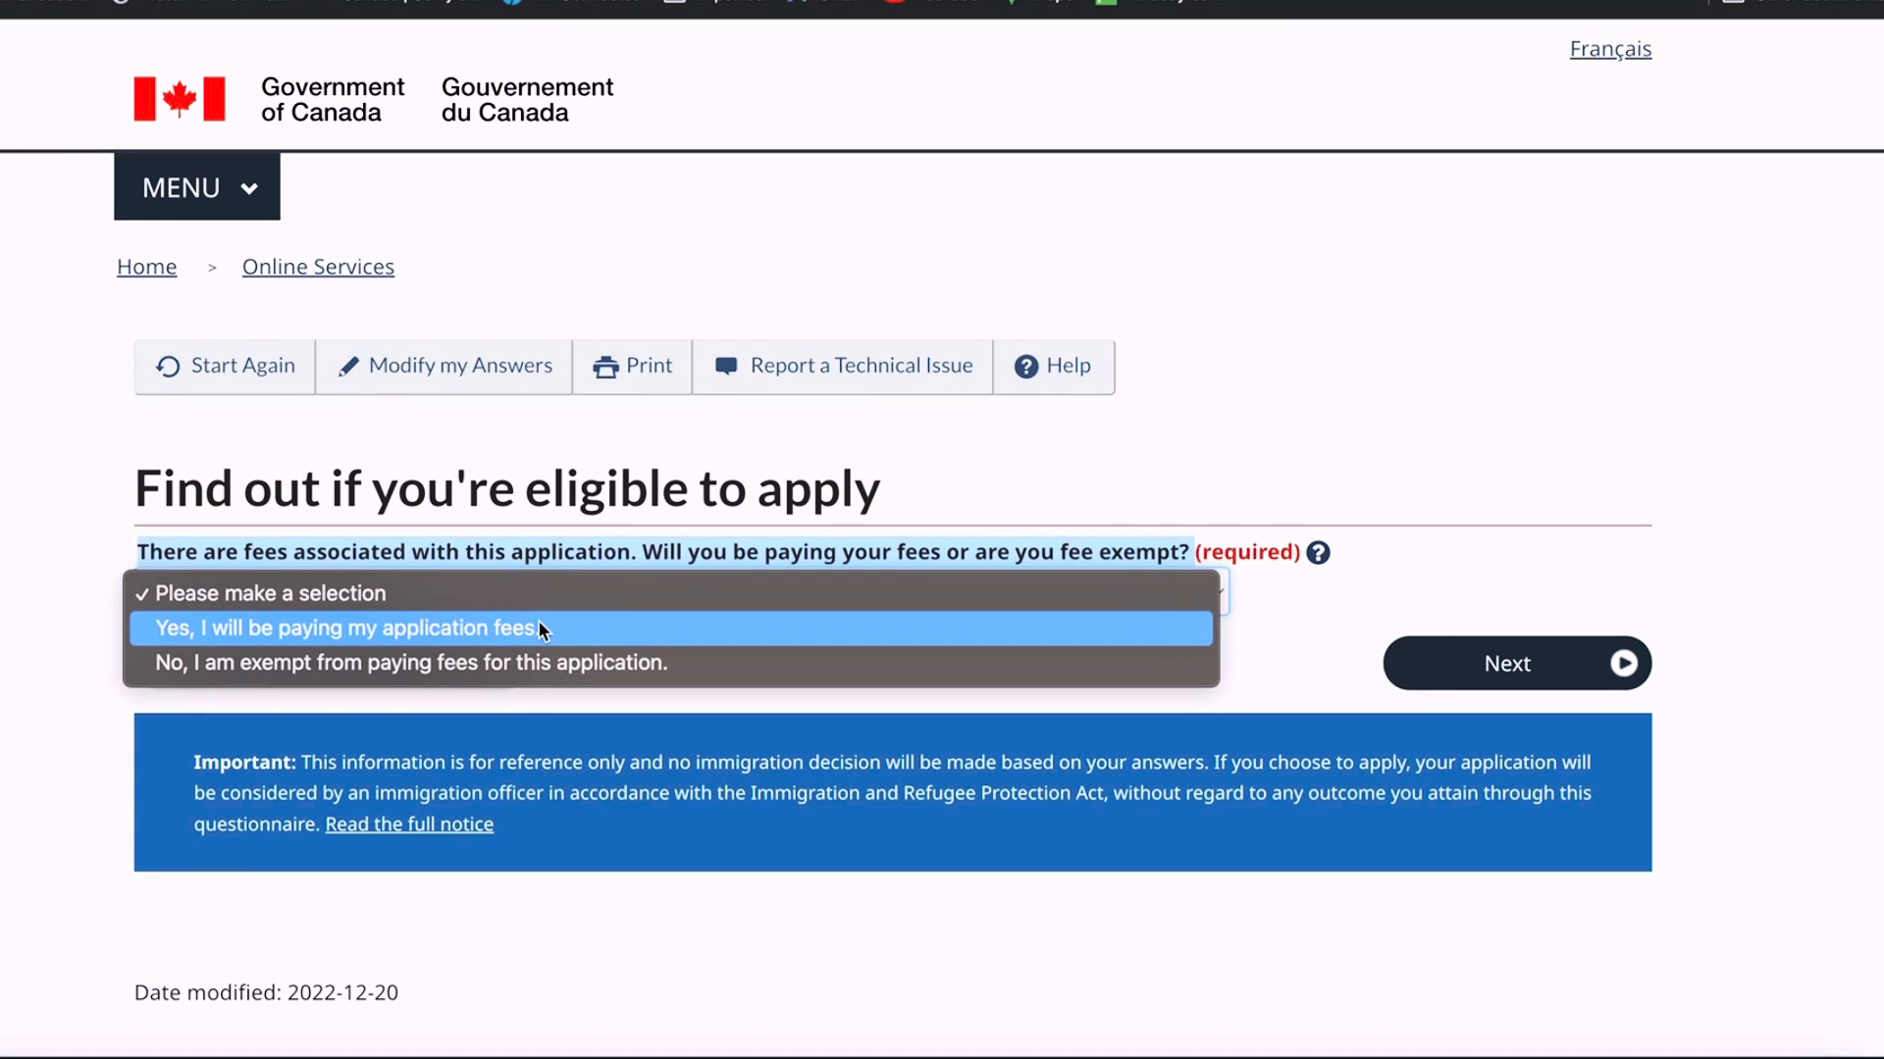
{"action": "left_click", "coordinate": [1476, 685]}
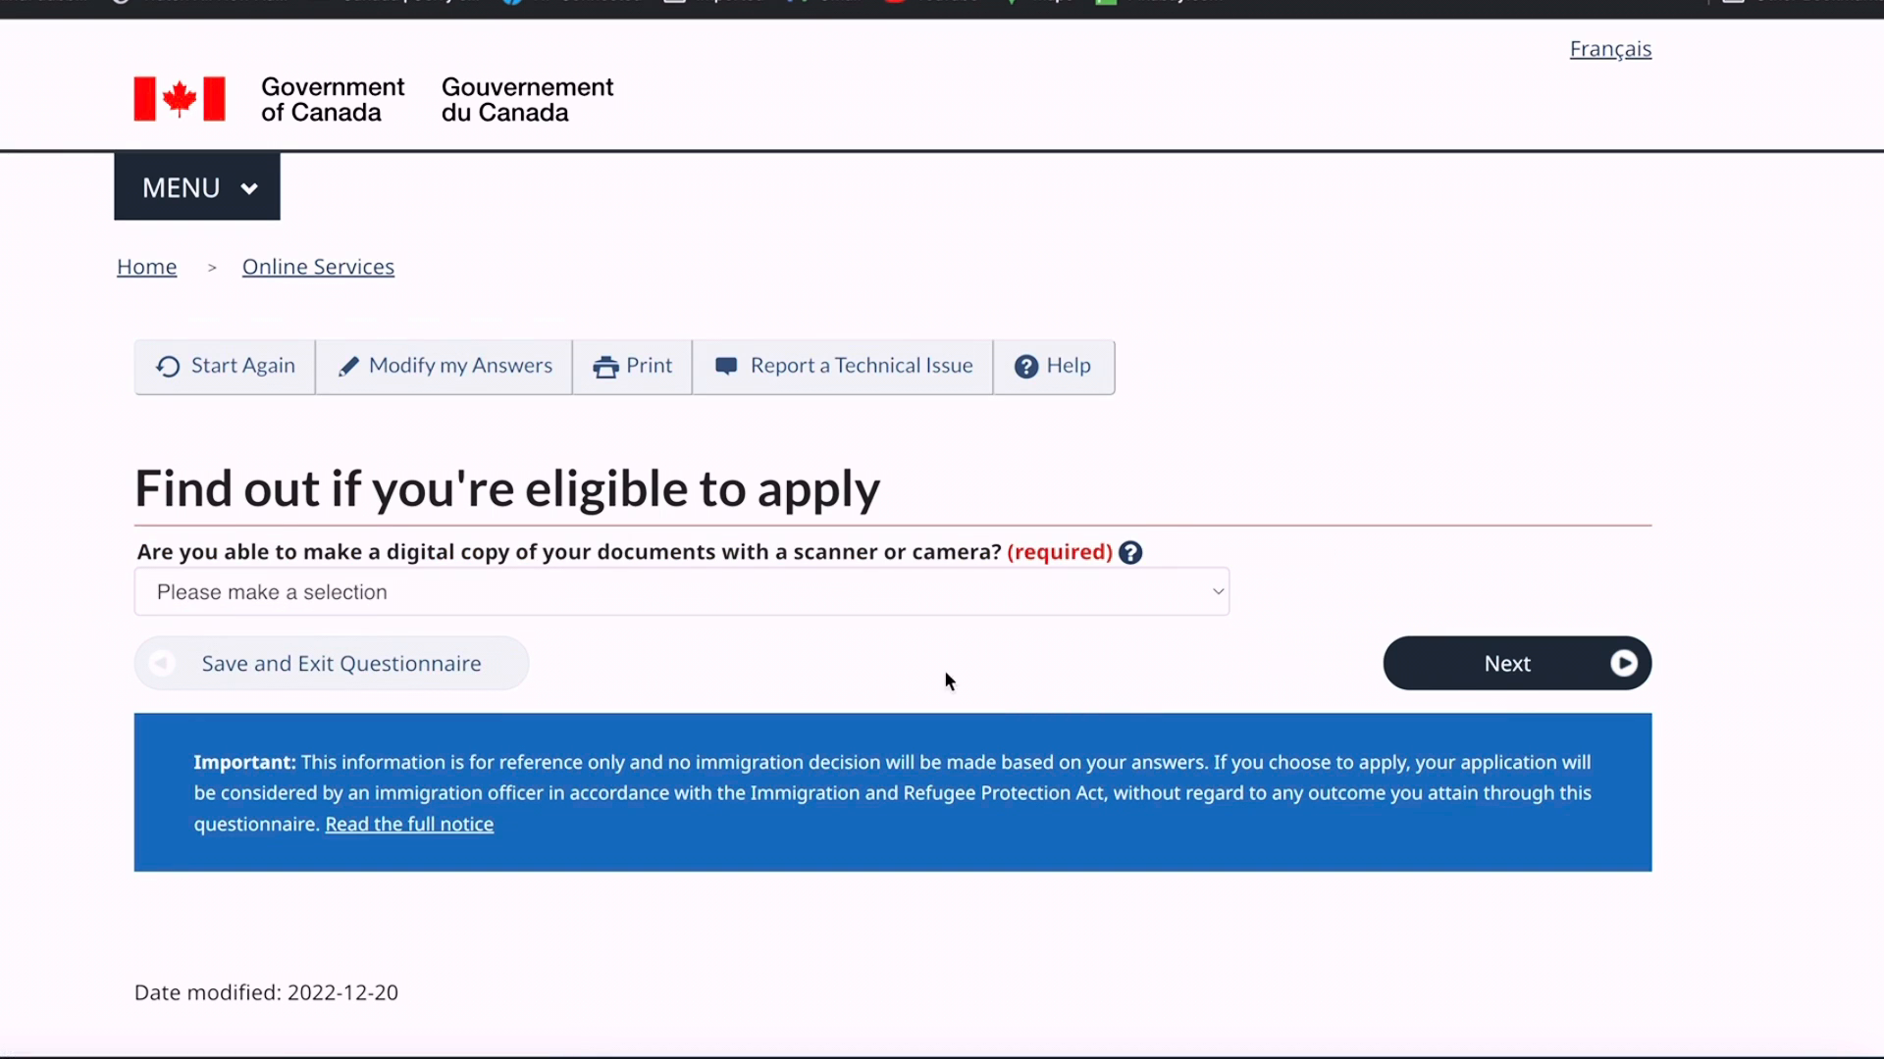
- Answer Yes to being able to make a digital copy of the documents with a scanner or camera, and submit the answer
{"action": "left_click_drag", "start_coordinate": [130, 554], "coordinate": [331, 554]}
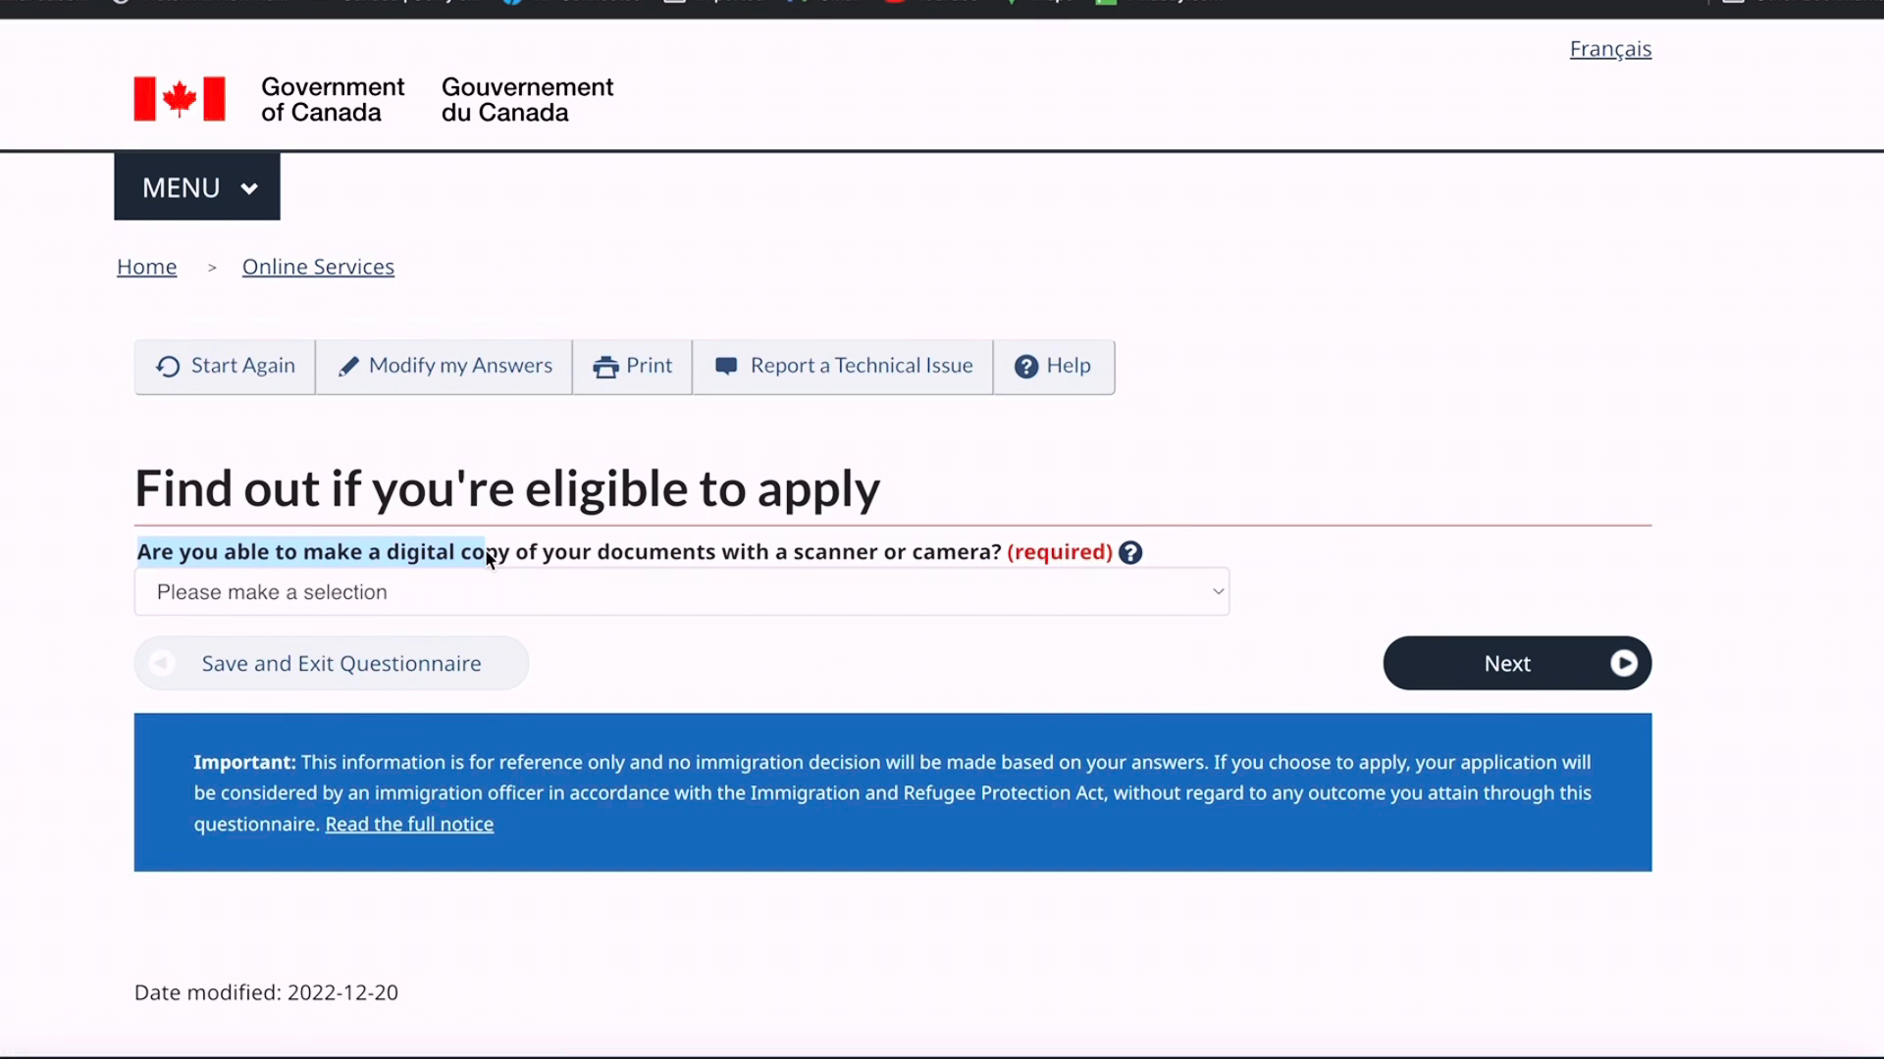
{"action": "left_click_drag", "start_coordinate": [651, 565], "coordinate": [877, 567]}
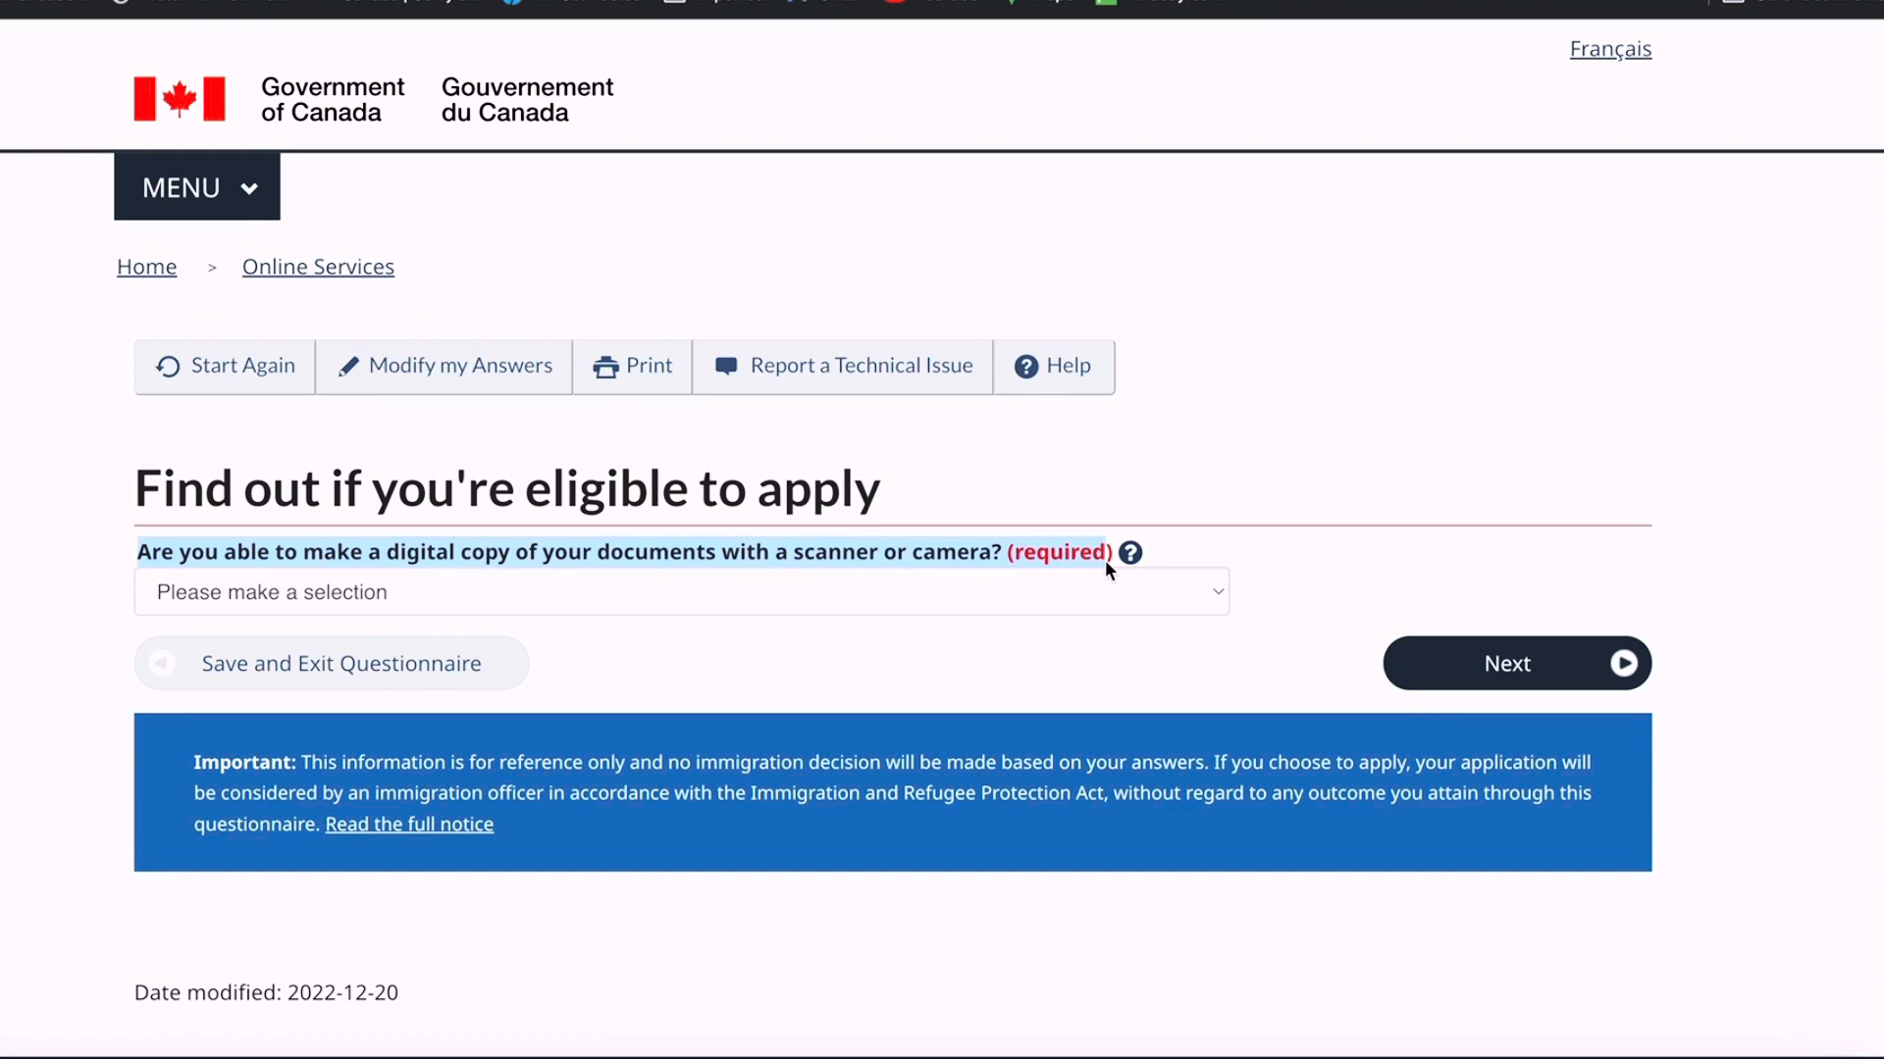
{"action": "left_click", "coordinate": [834, 593]}
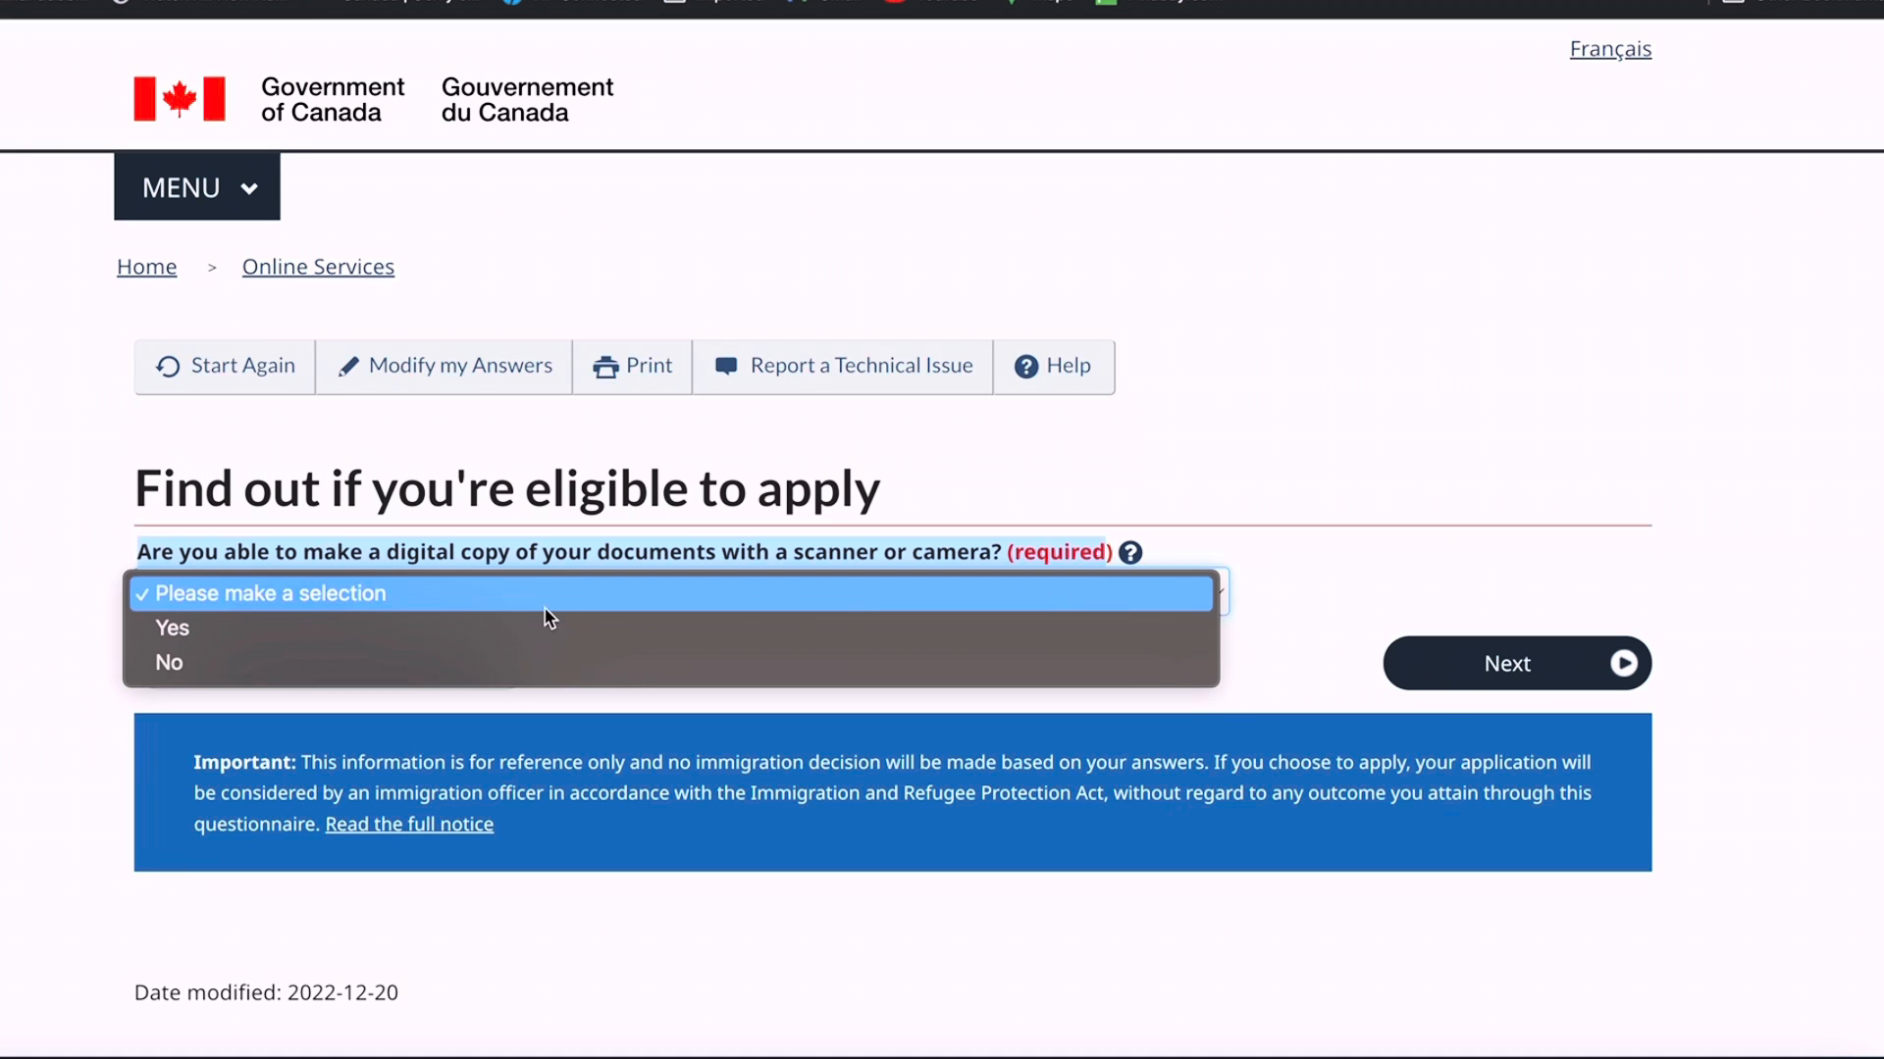
{"action": "left_click", "coordinate": [466, 628]}
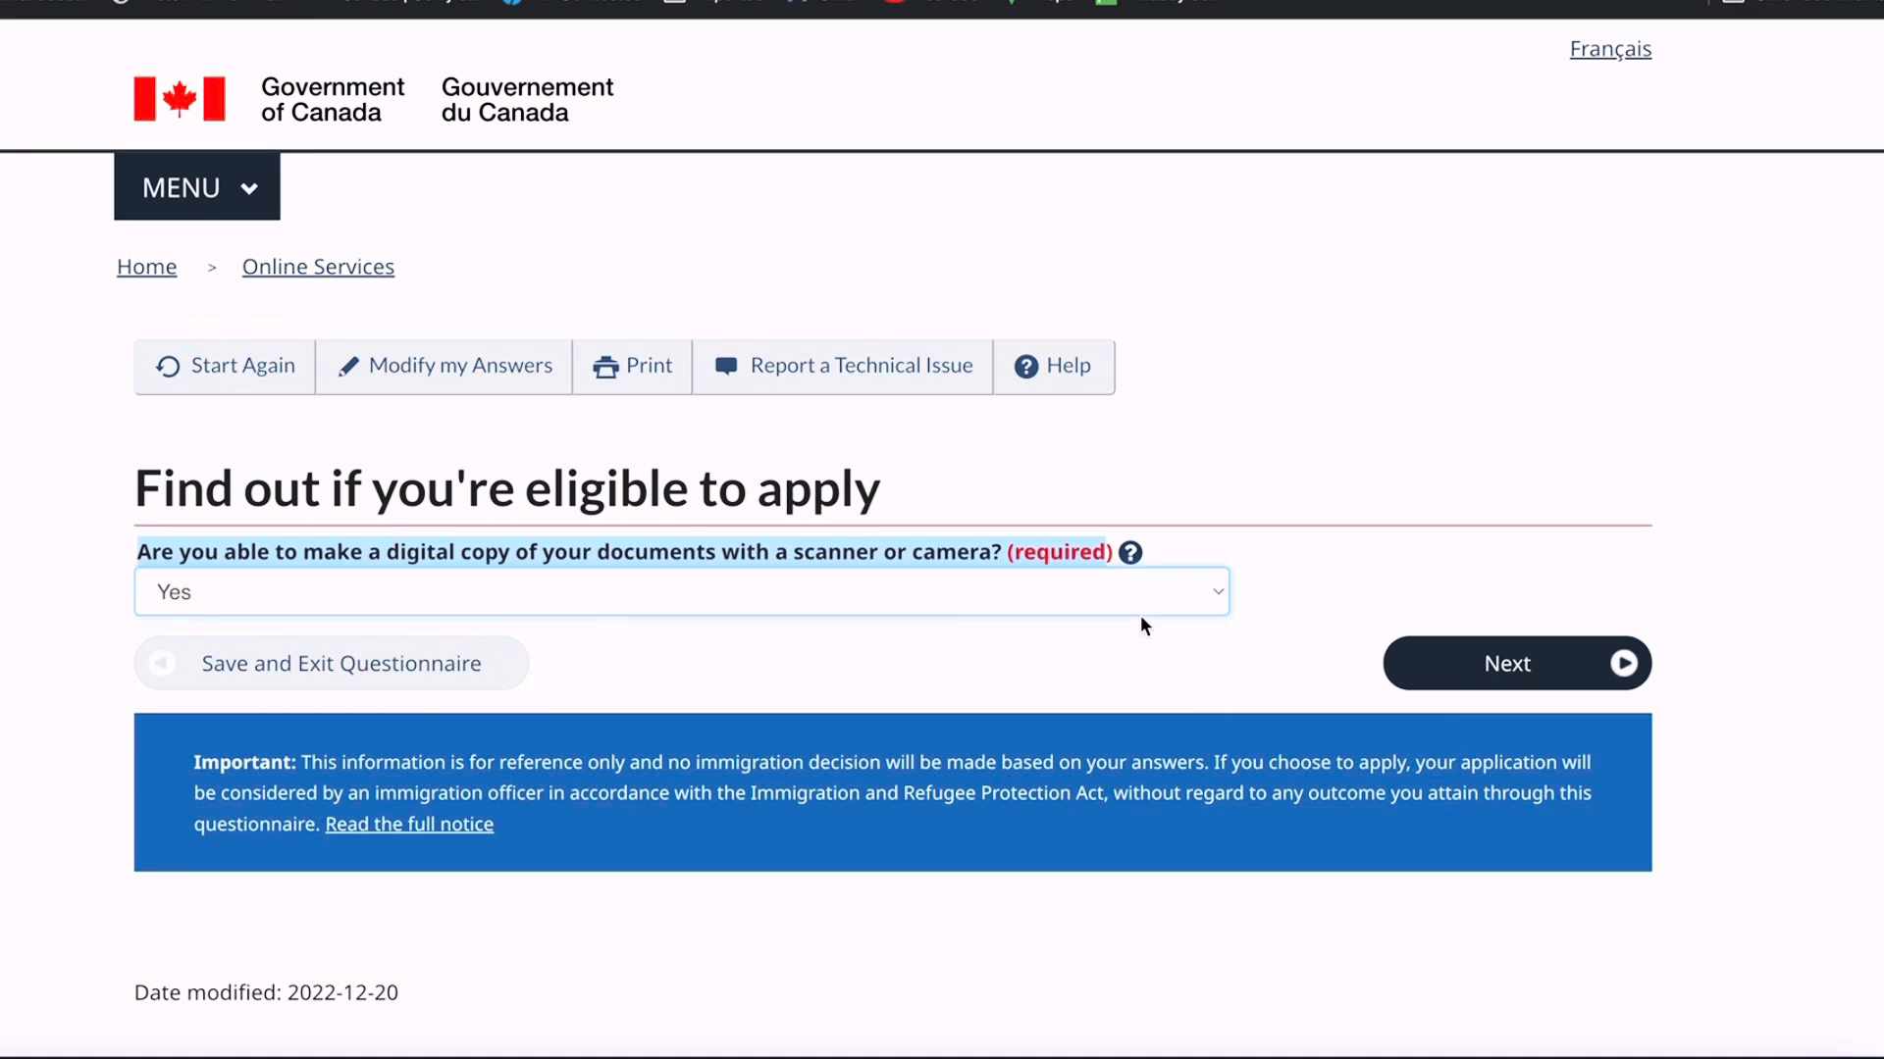
{"action": "left_click", "coordinate": [1525, 666]}
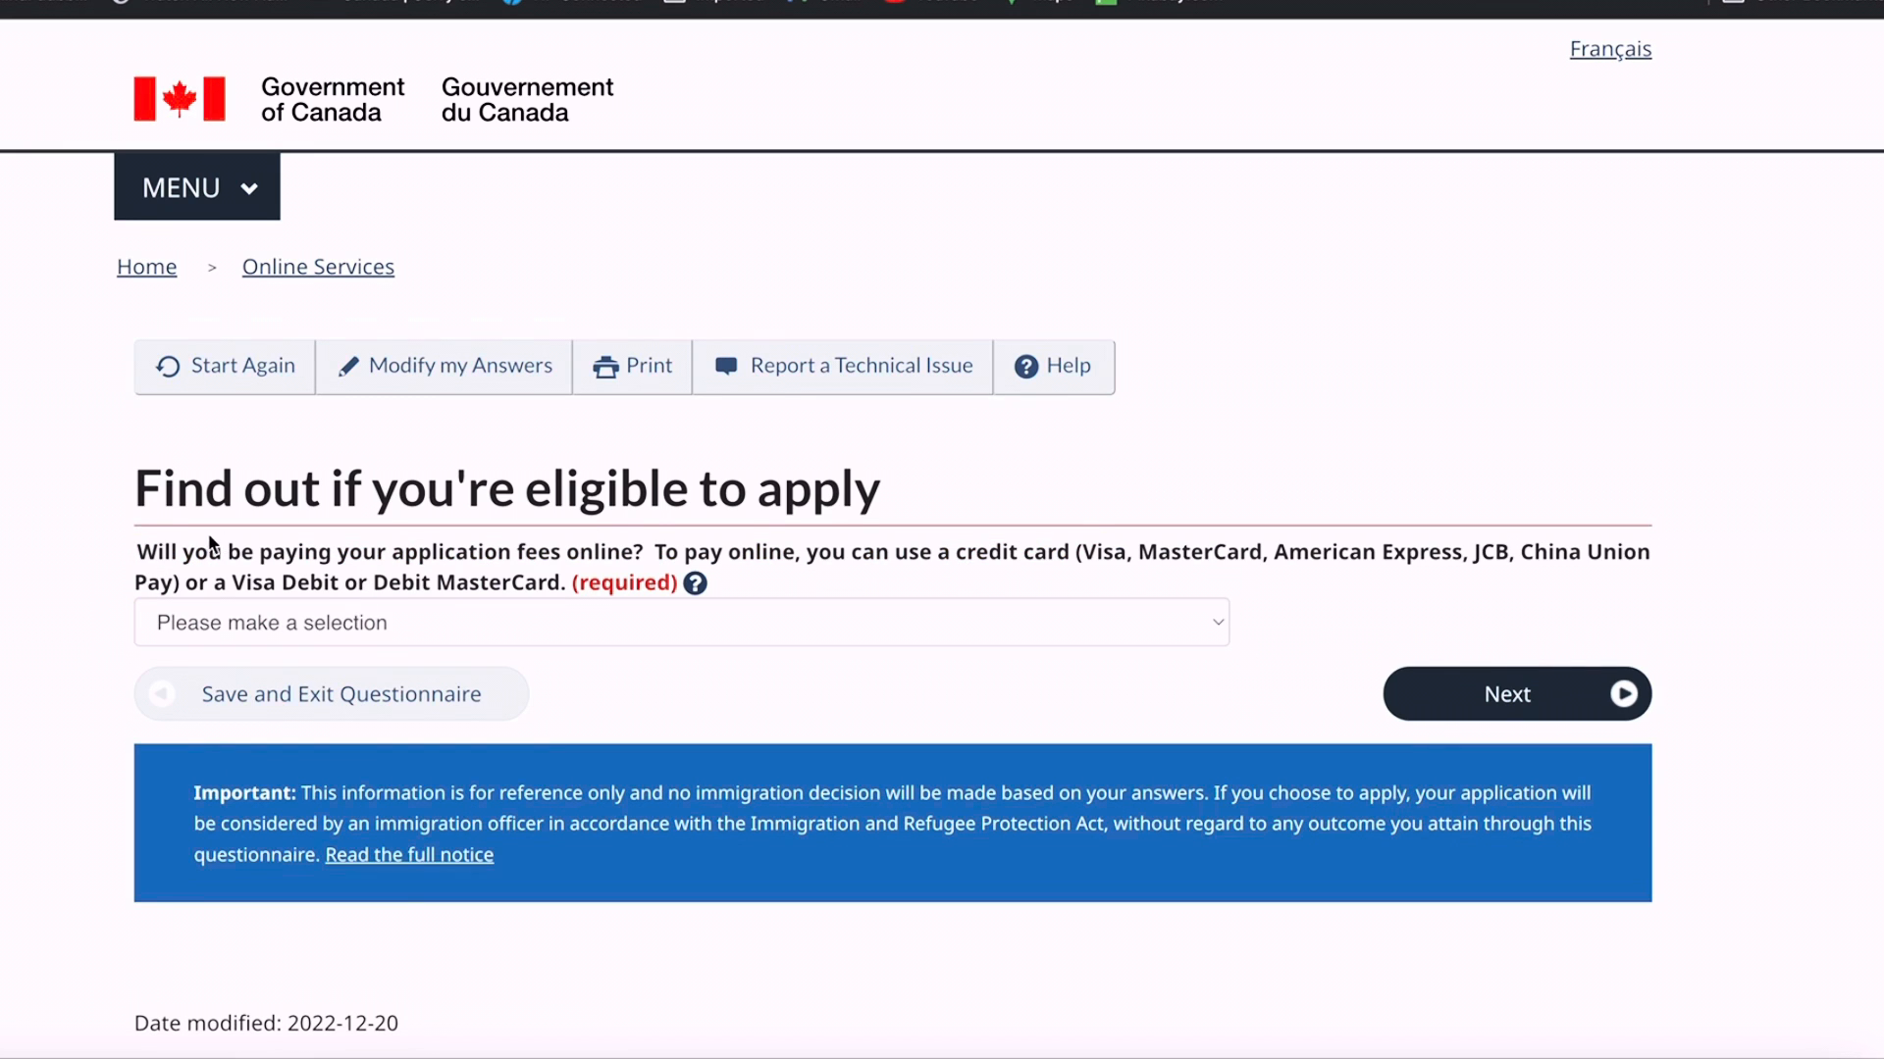
- Answer Yes to paying the application fees online, submit the answer and proceed to the answer review
{"action": "left_click_drag", "start_coordinate": [131, 555], "coordinate": [1419, 585]}
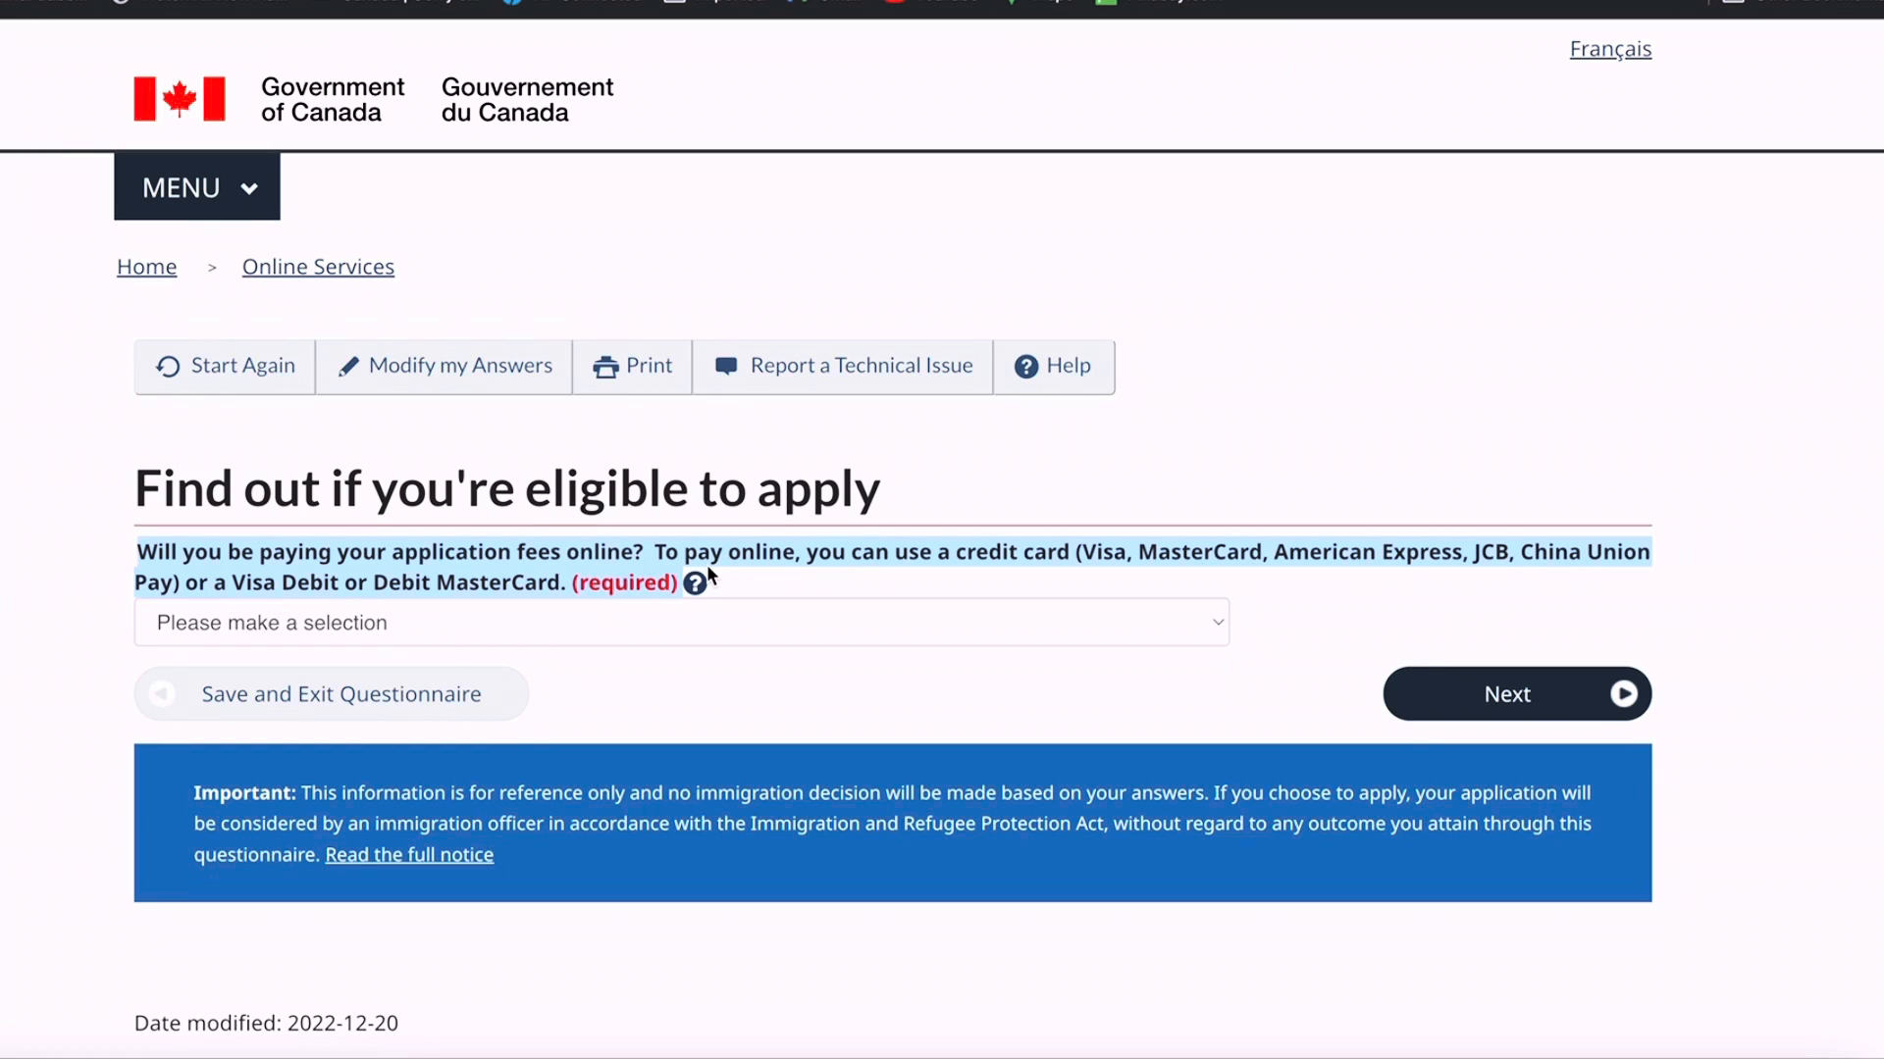
{"action": "left_click", "coordinate": [519, 635]}
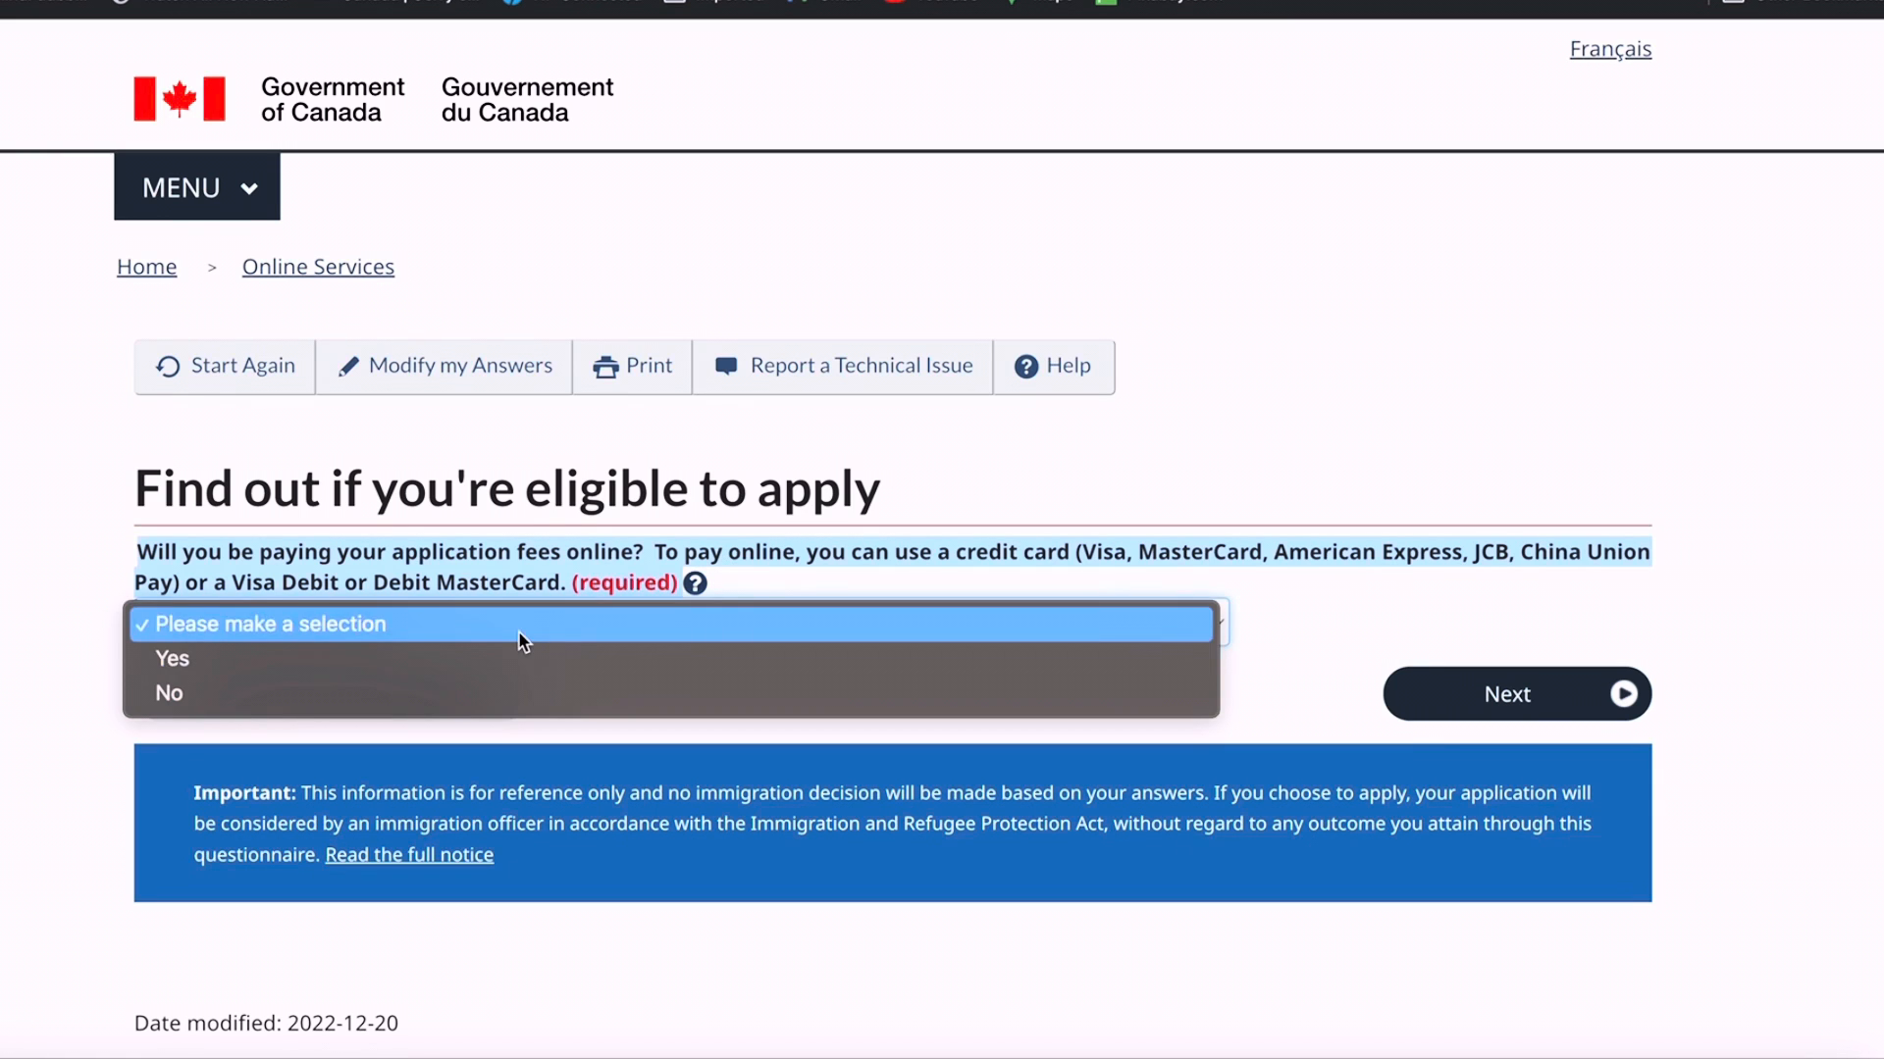
{"action": "left_click", "coordinate": [359, 655]}
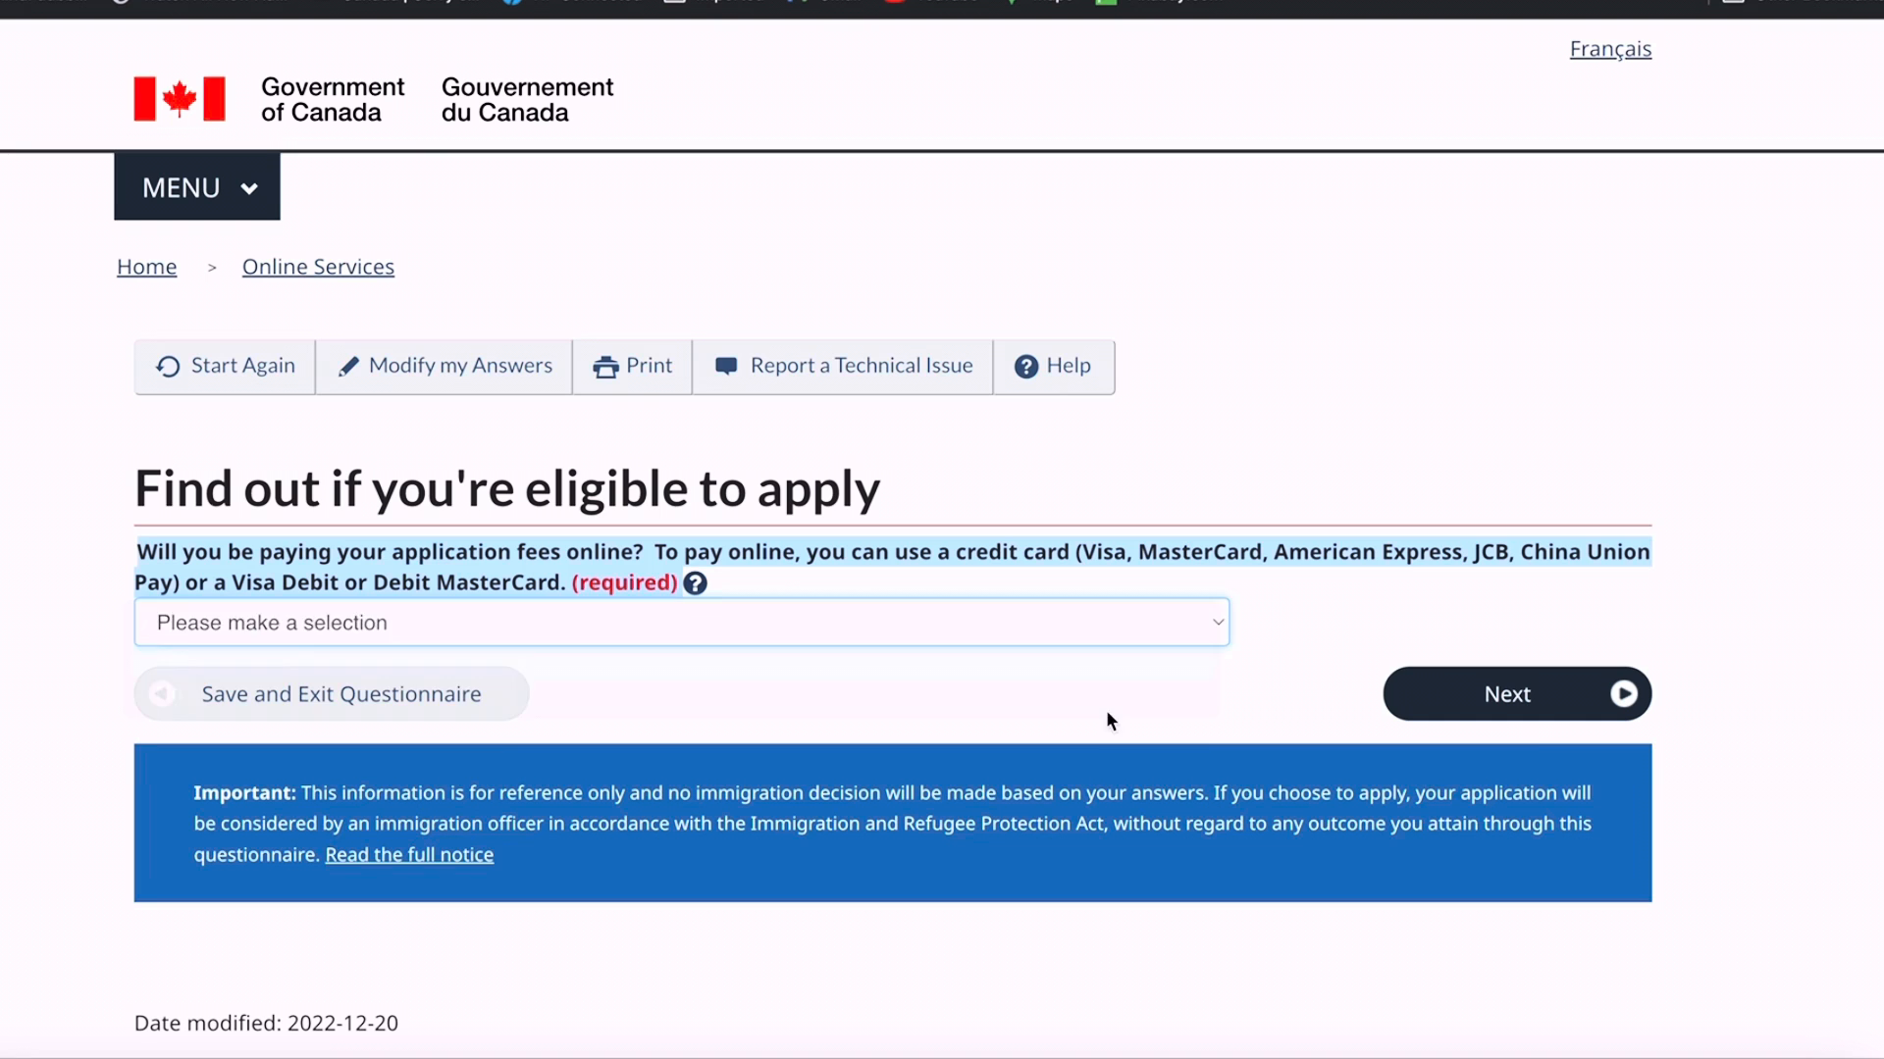
{"action": "left_click", "coordinate": [1534, 722]}
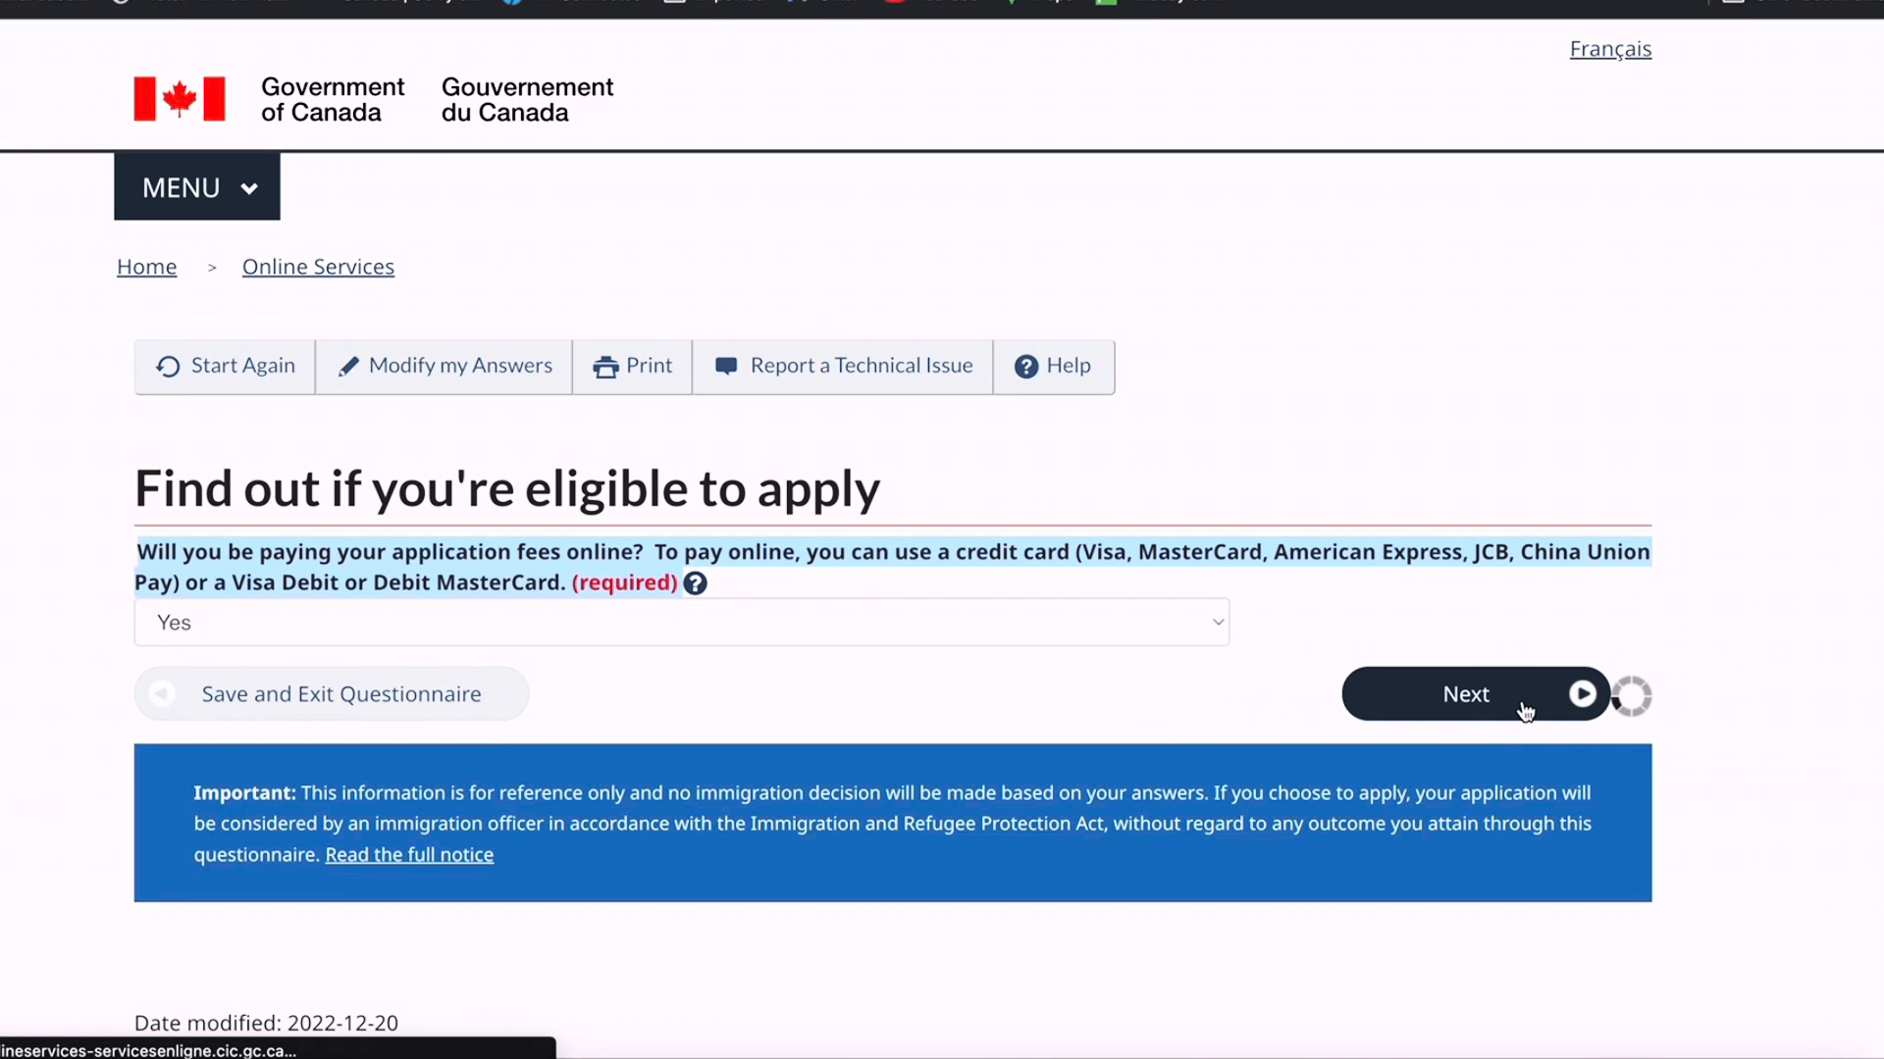
{"action": "left_click", "coordinate": [1488, 631]}
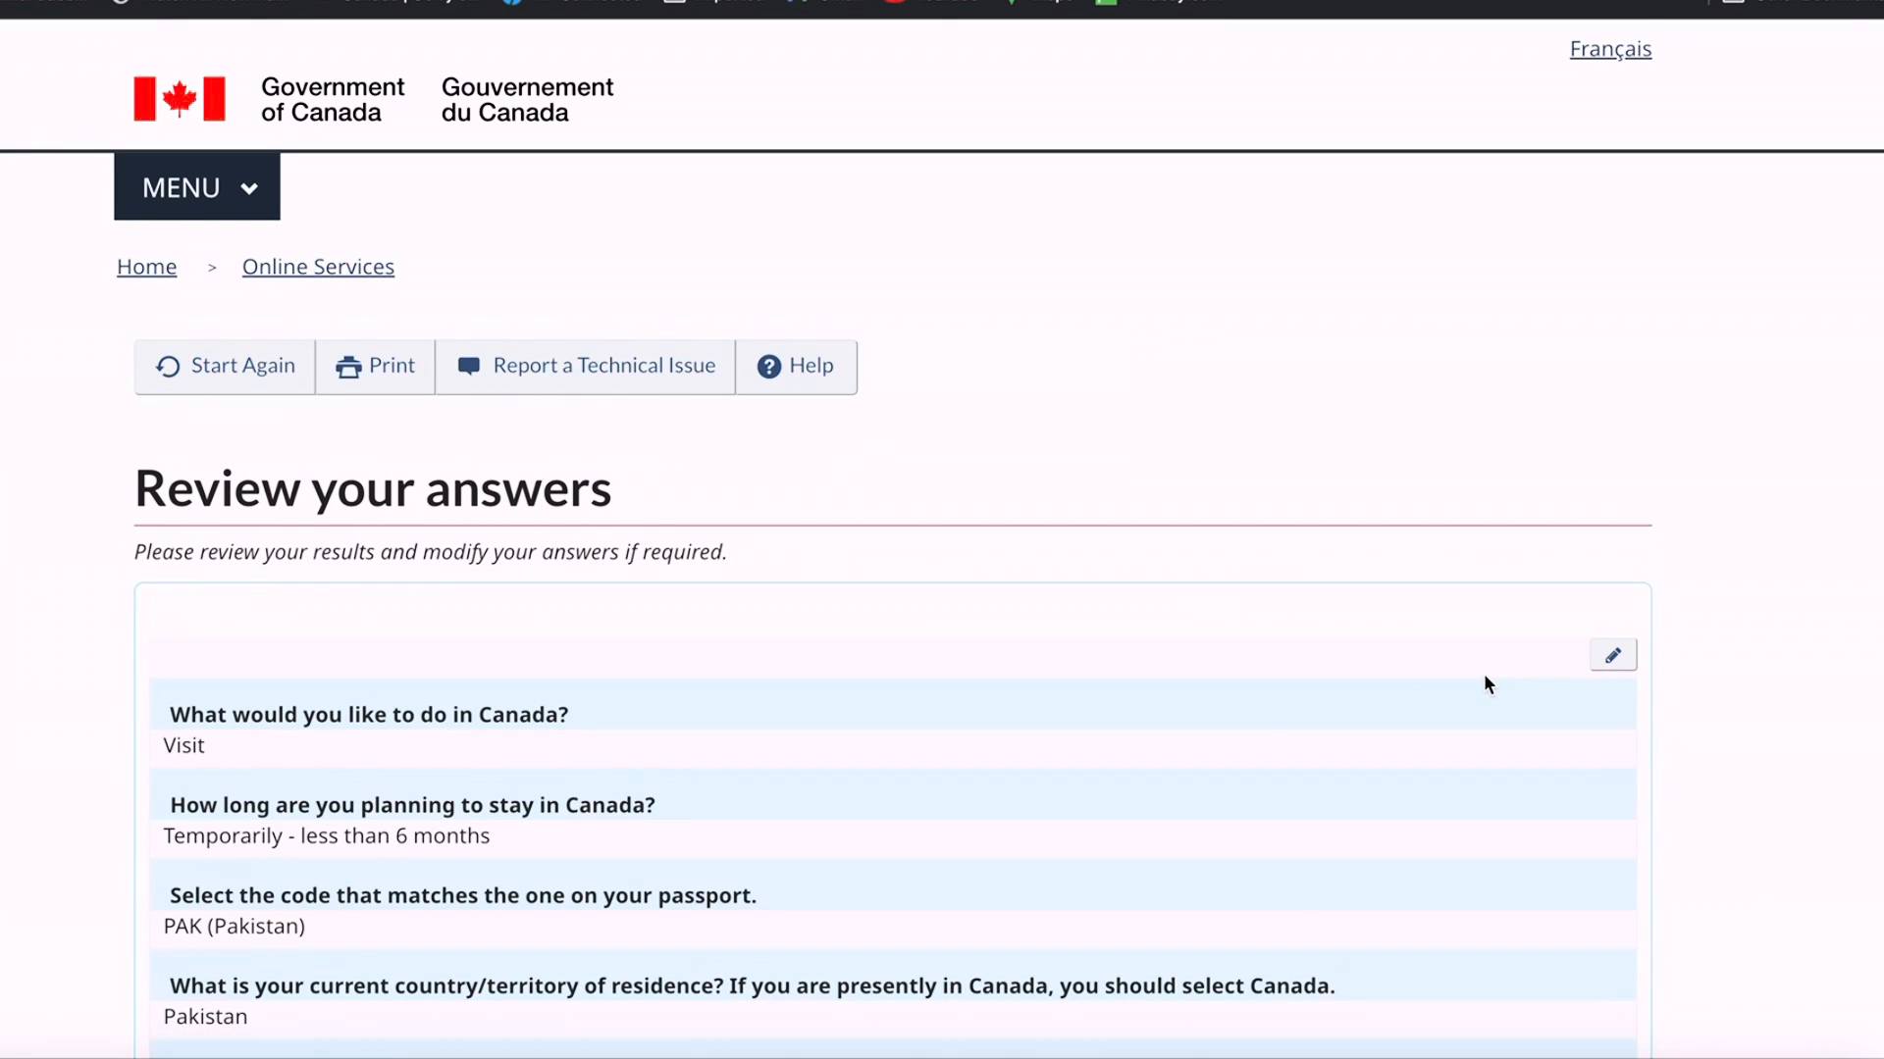
- Review all the questionnaire answers down to the fee payment questions and continue to the application submission instructions
{"action": "scroll", "coordinate": [1483, 673], "scroll_direction": "down", "scroll_amount": 5}
{"action": "scroll", "coordinate": [1152, 534], "scroll_direction": "up", "scroll_amount": 4}
{"action": "scroll", "coordinate": [677, 443], "scroll_direction": "down", "scroll_amount": 4}
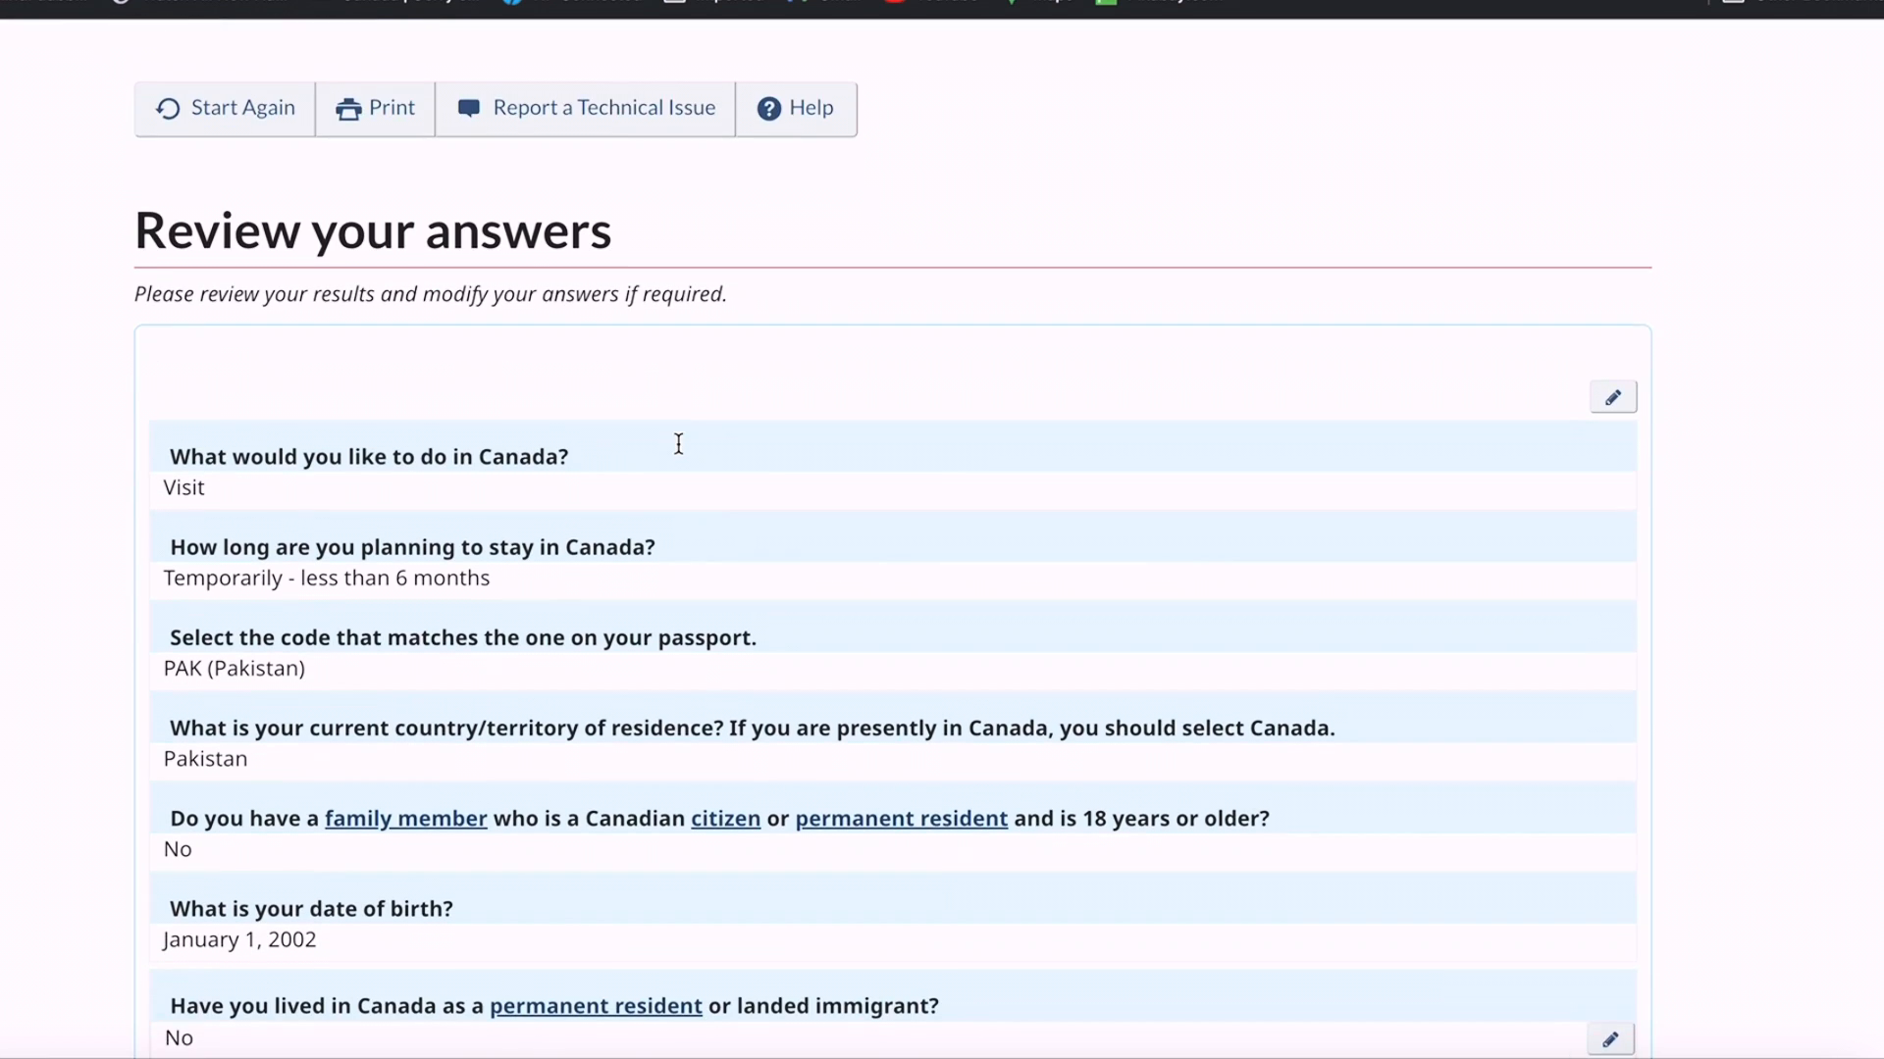
{"action": "scroll", "coordinate": [467, 472], "scroll_direction": "down", "scroll_amount": 15}
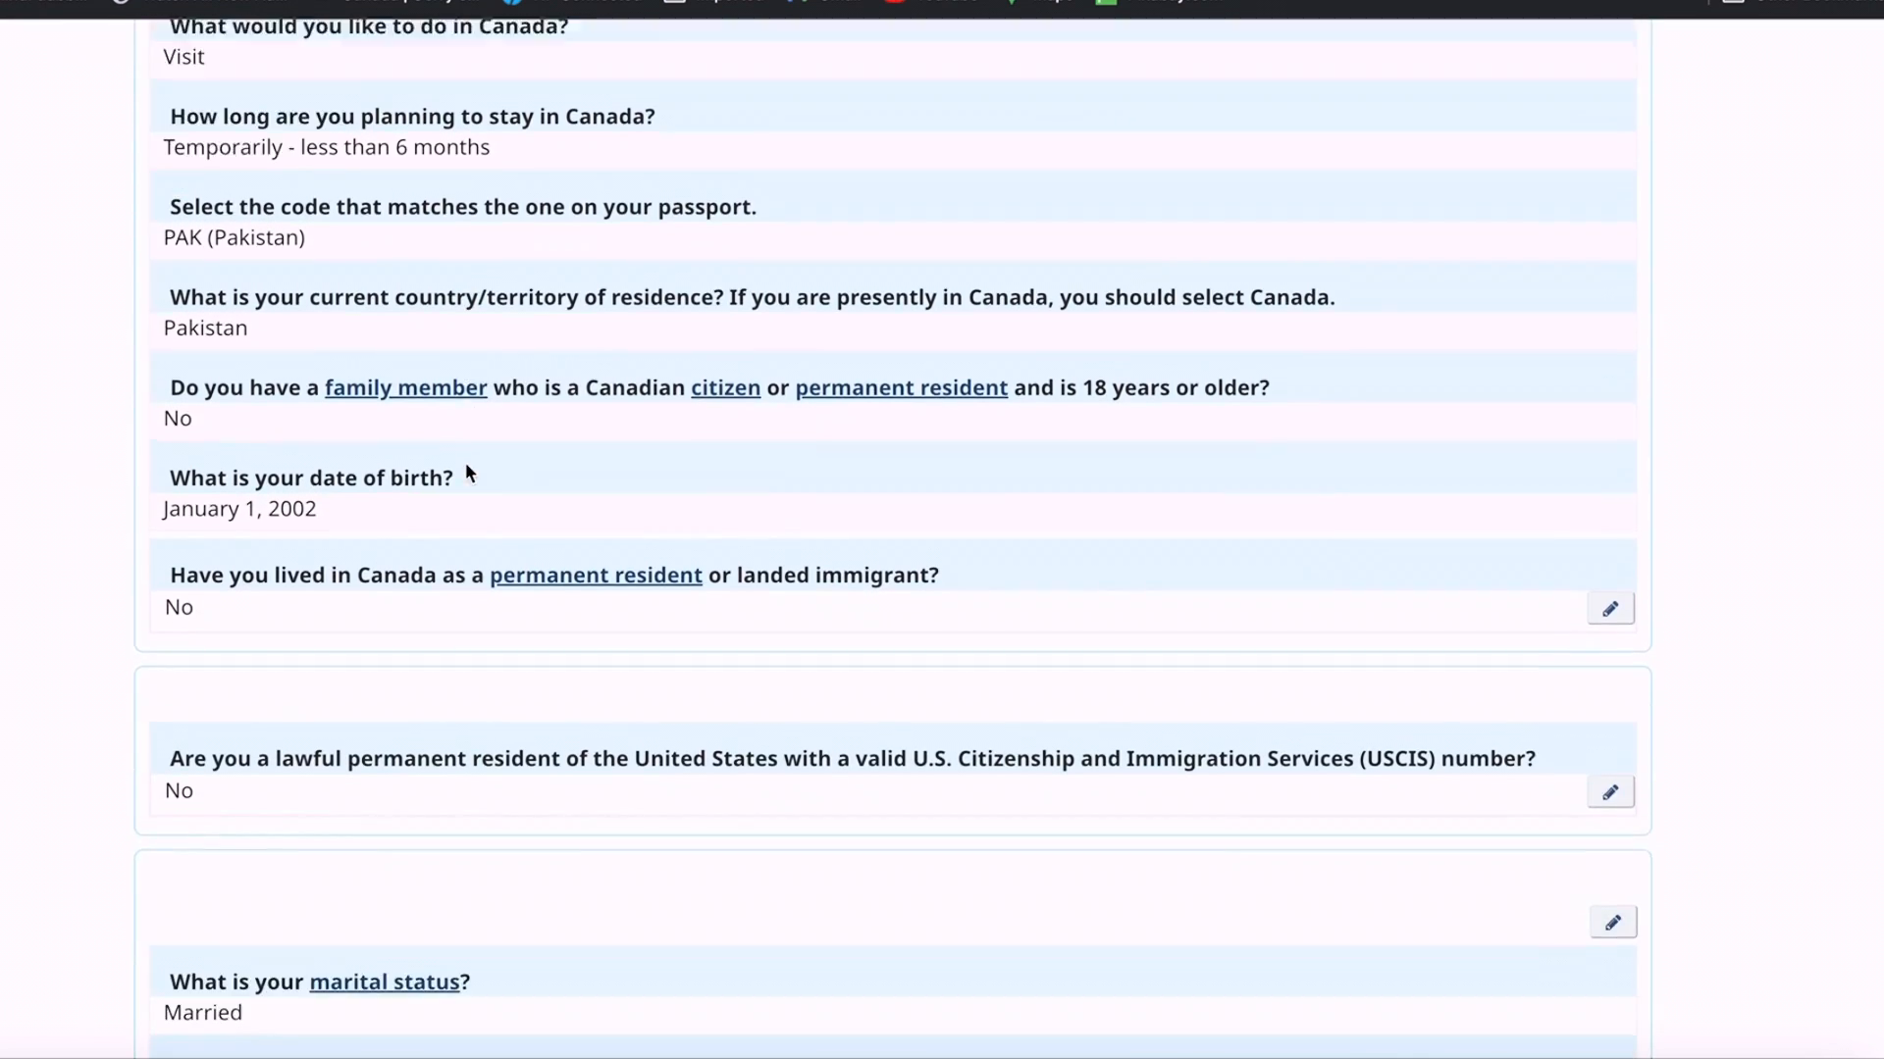
{"action": "scroll", "coordinate": [466, 466], "scroll_direction": "down", "scroll_amount": 8}
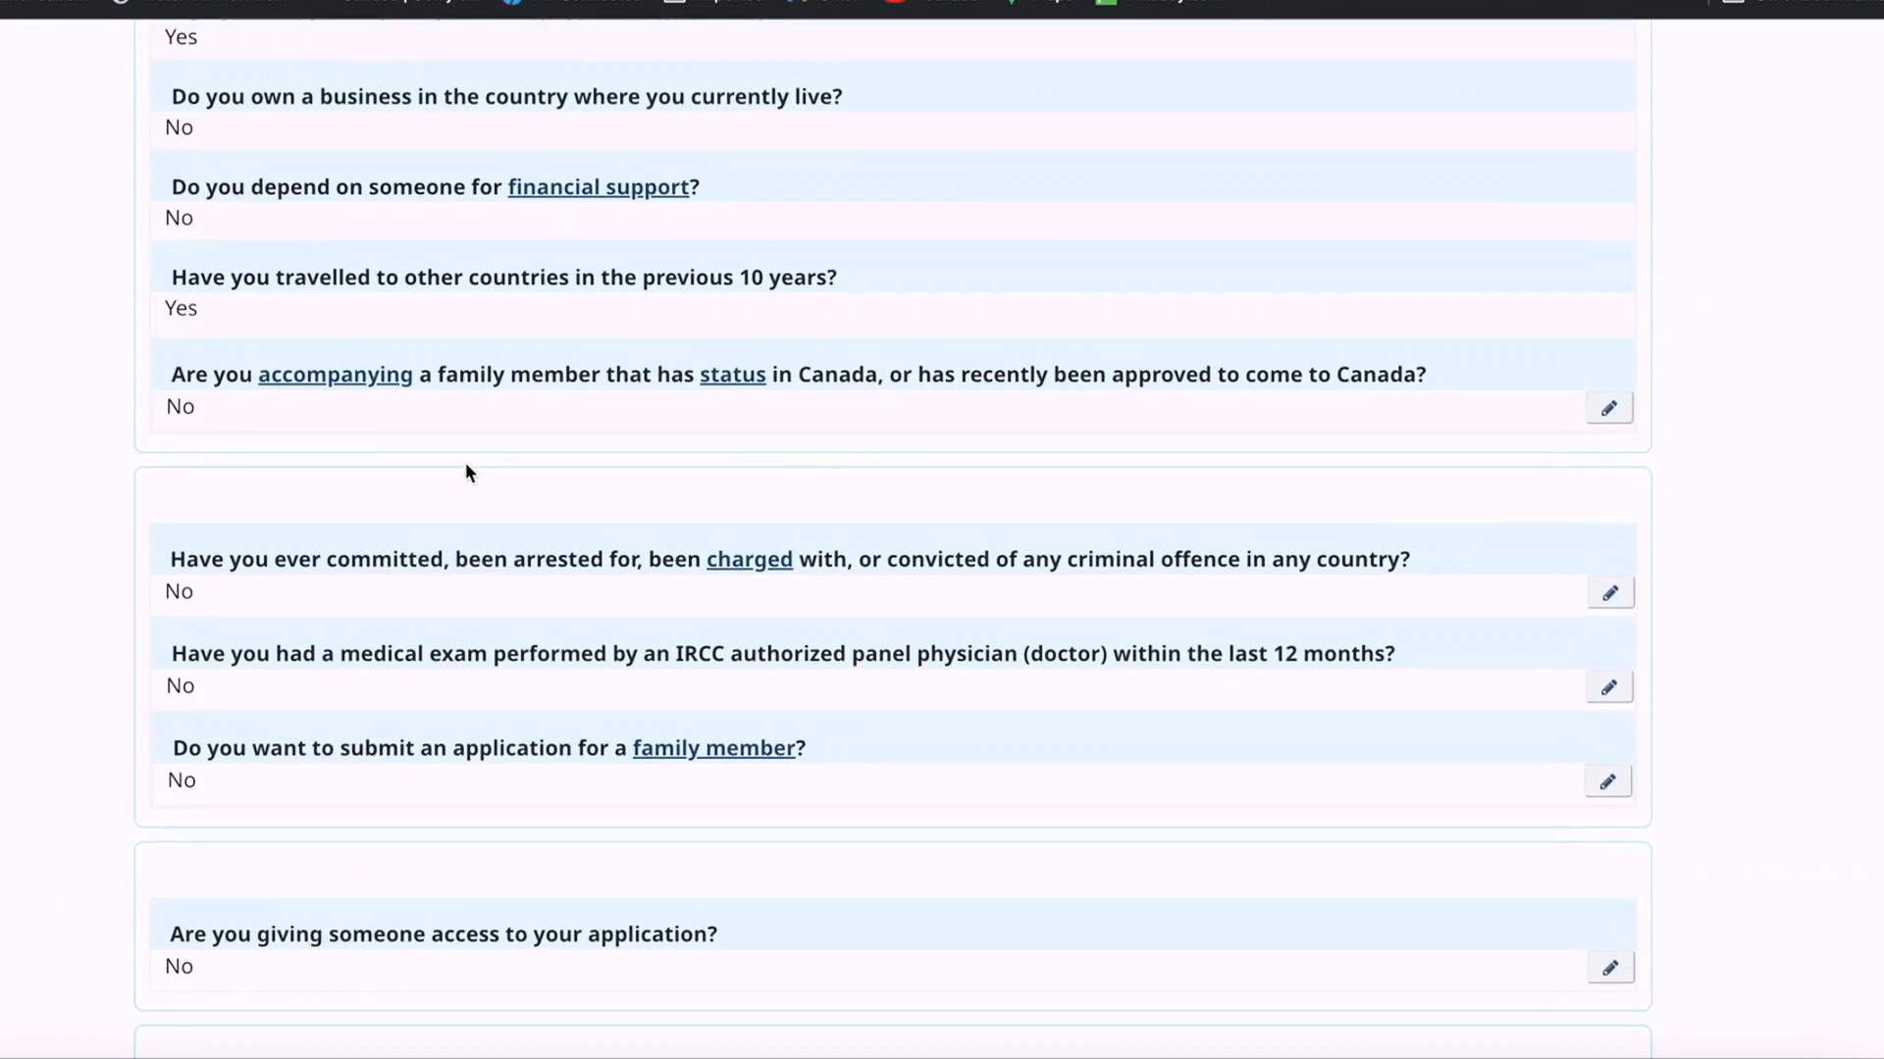
{"action": "scroll", "coordinate": [466, 463], "scroll_direction": "down", "scroll_amount": 3}
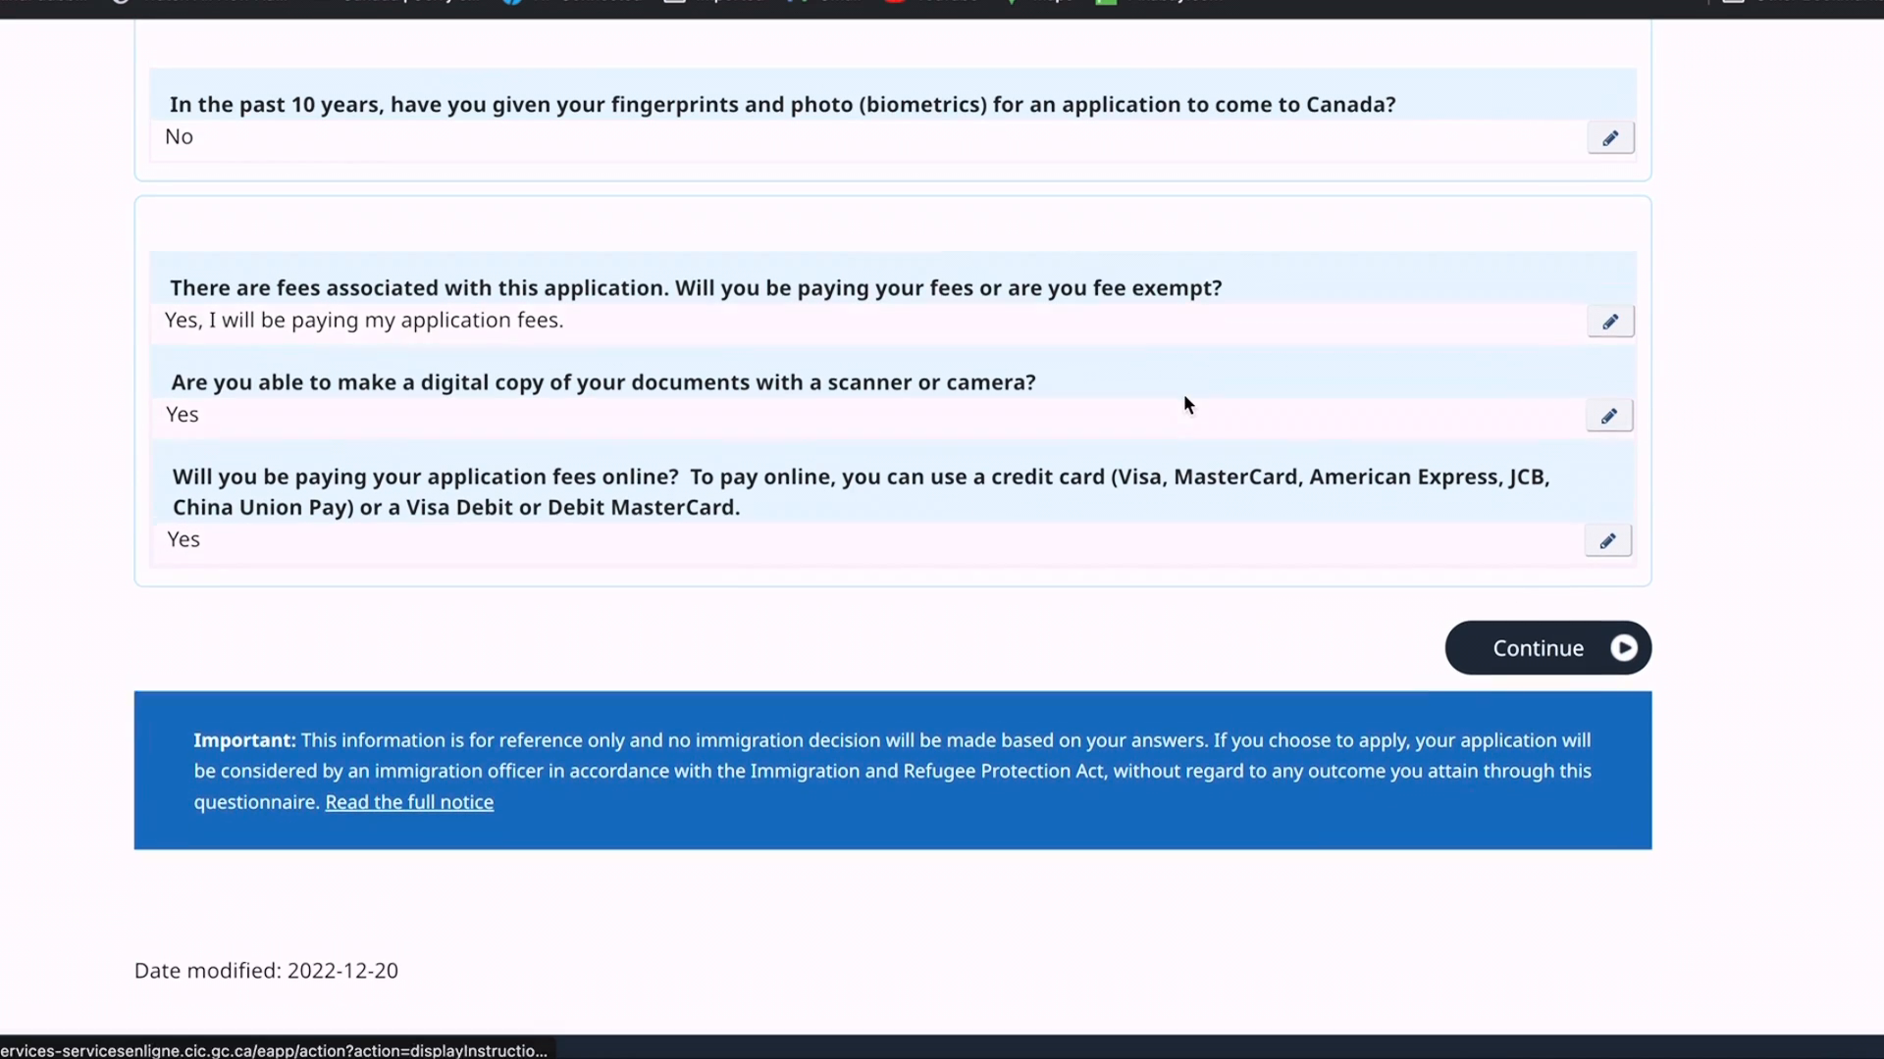
{"action": "scroll", "coordinate": [1187, 402], "scroll_direction": "up", "scroll_amount": 2}
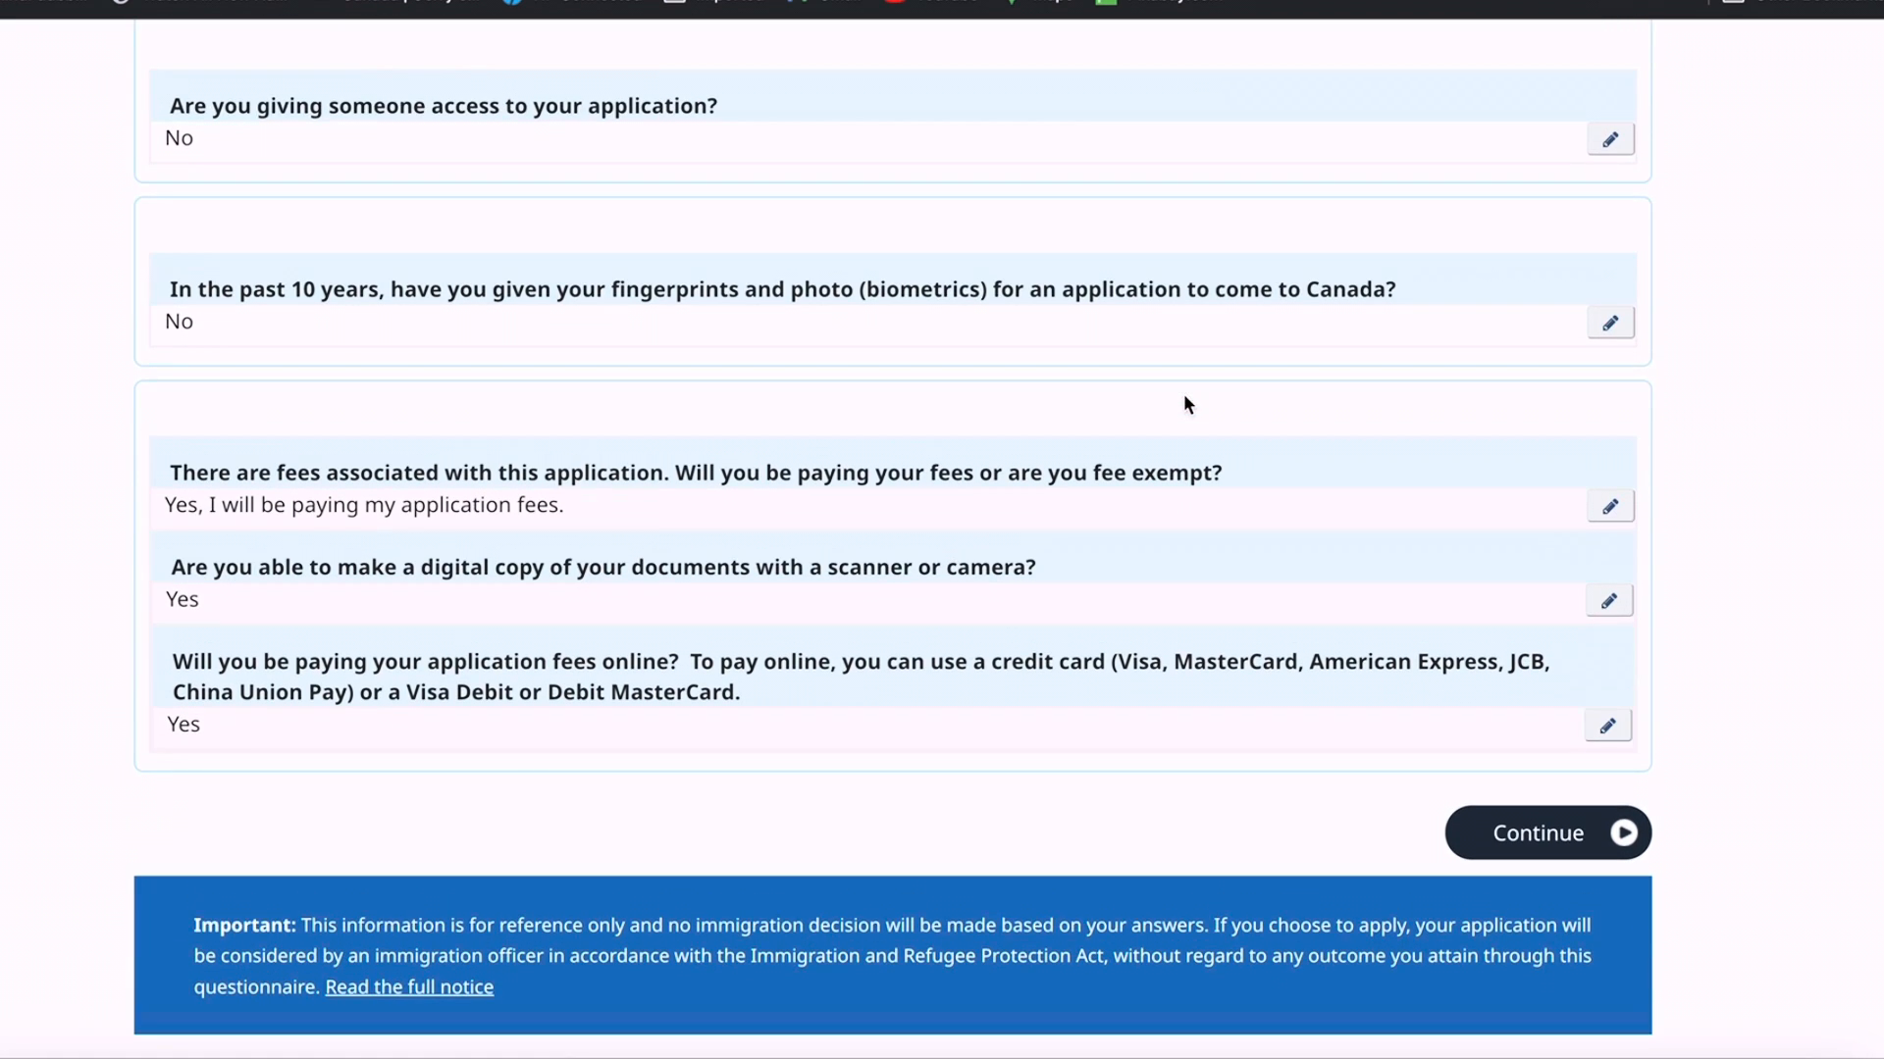
{"action": "left_click", "coordinate": [1537, 839]}
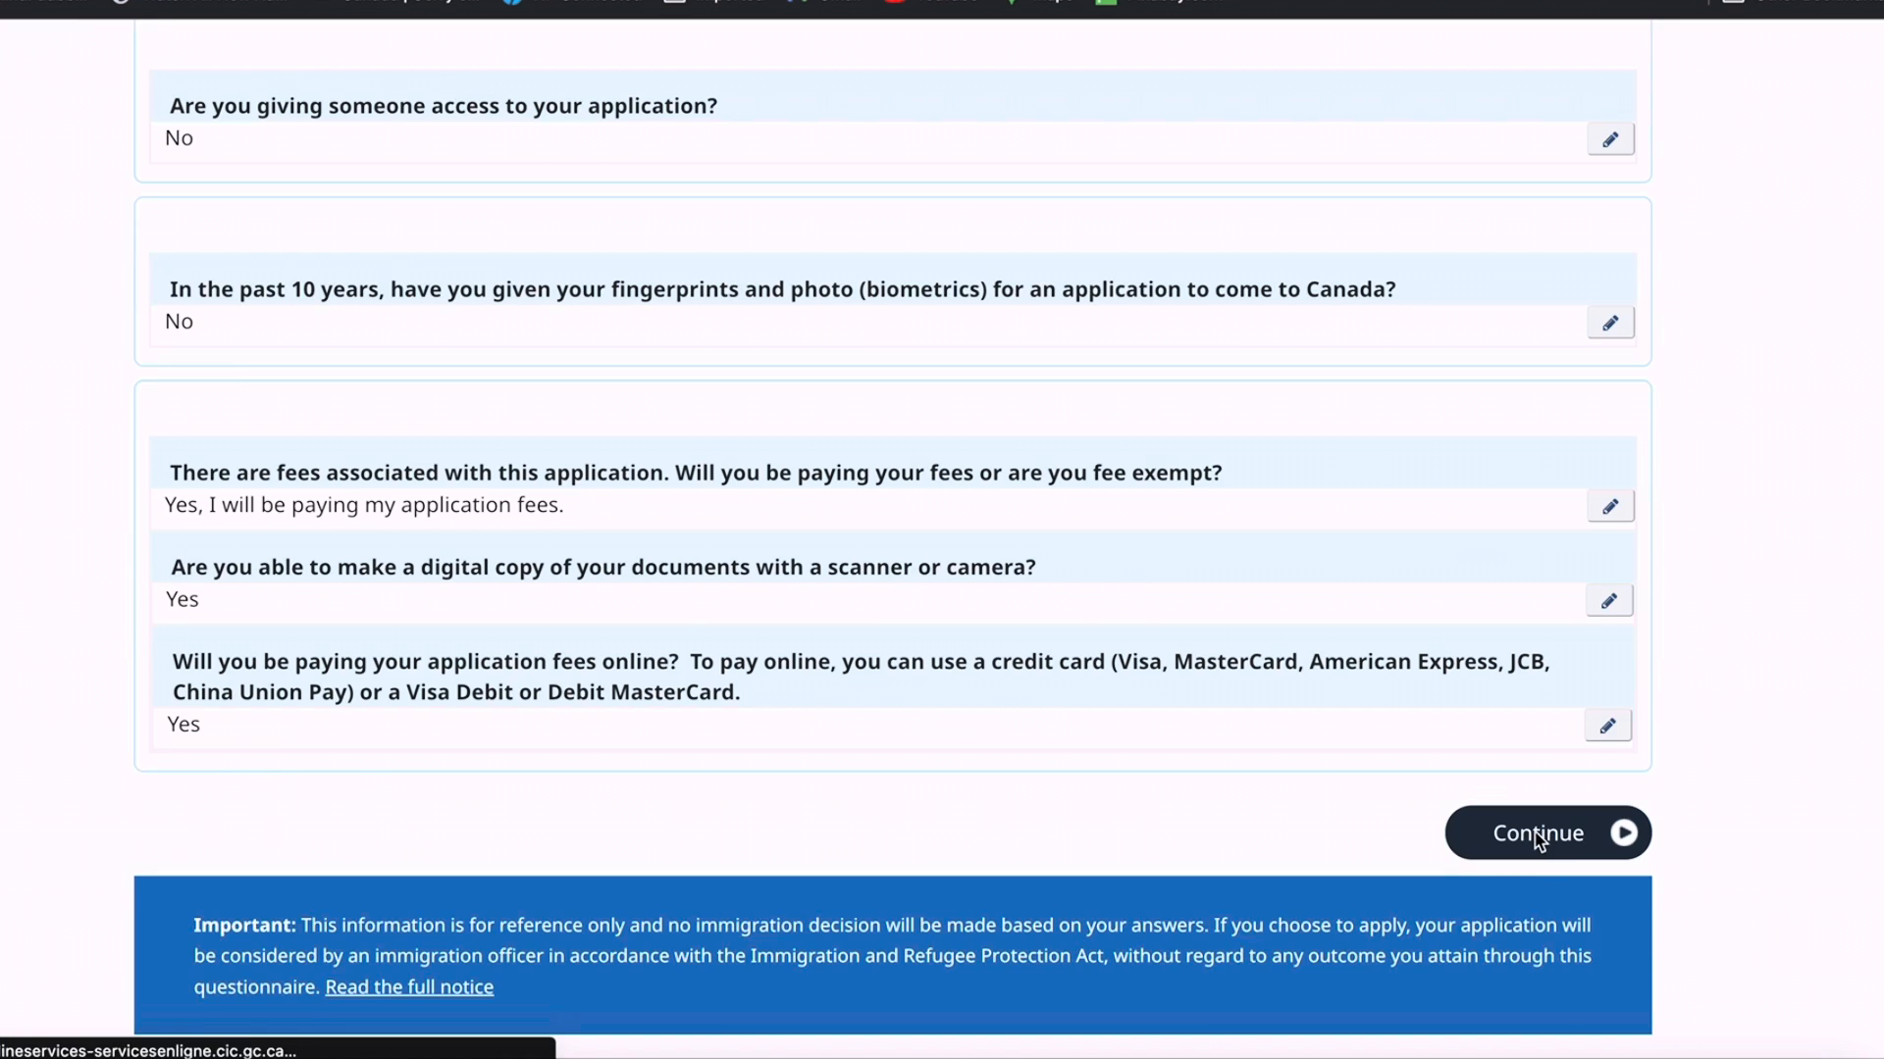
- Read the submission instructions for Step 1 on using your own account and Step 2 on saving the application
{"action": "scroll", "coordinate": [1150, 671], "scroll_direction": "down", "scroll_amount": 1}
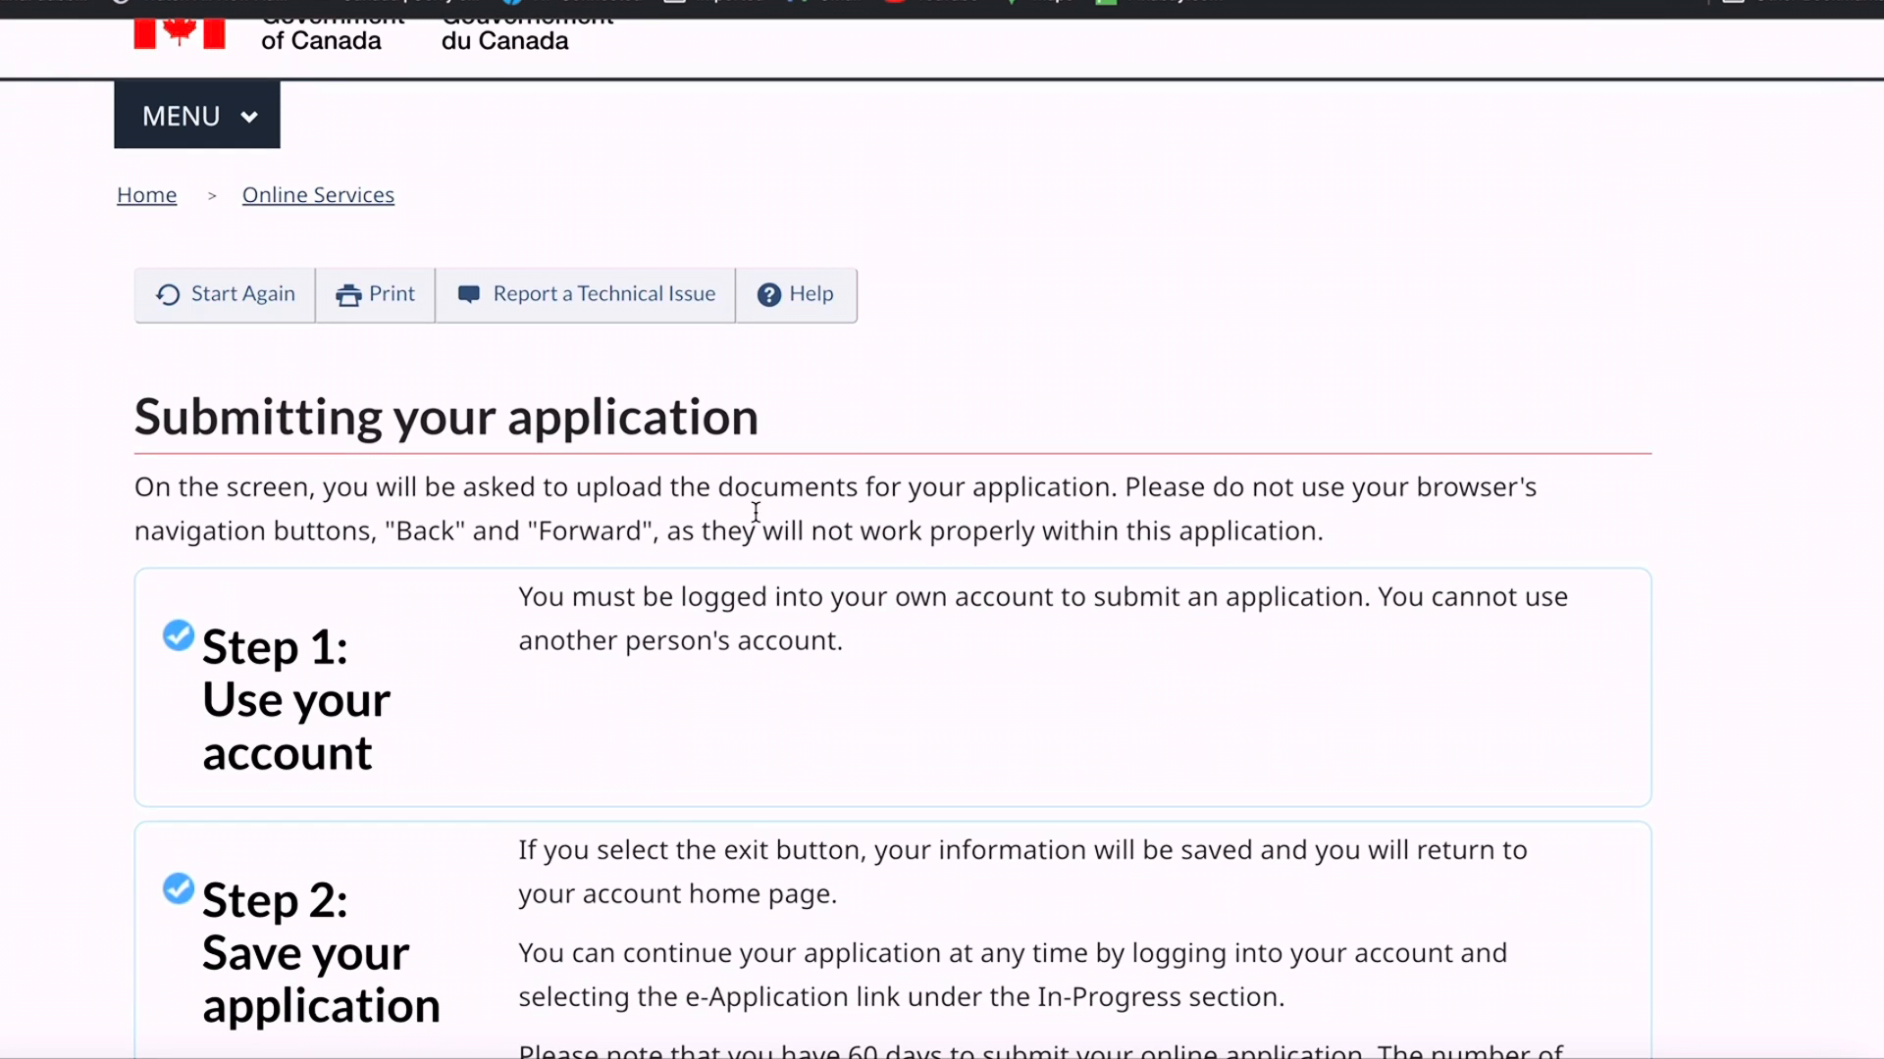
{"action": "left_click_drag", "start_coordinate": [134, 417], "coordinate": [701, 417]}
{"action": "scroll", "coordinate": [477, 657], "scroll_direction": "down", "scroll_amount": 2}
{"action": "scroll", "coordinate": [477, 655], "scroll_direction": "down", "scroll_amount": 2}
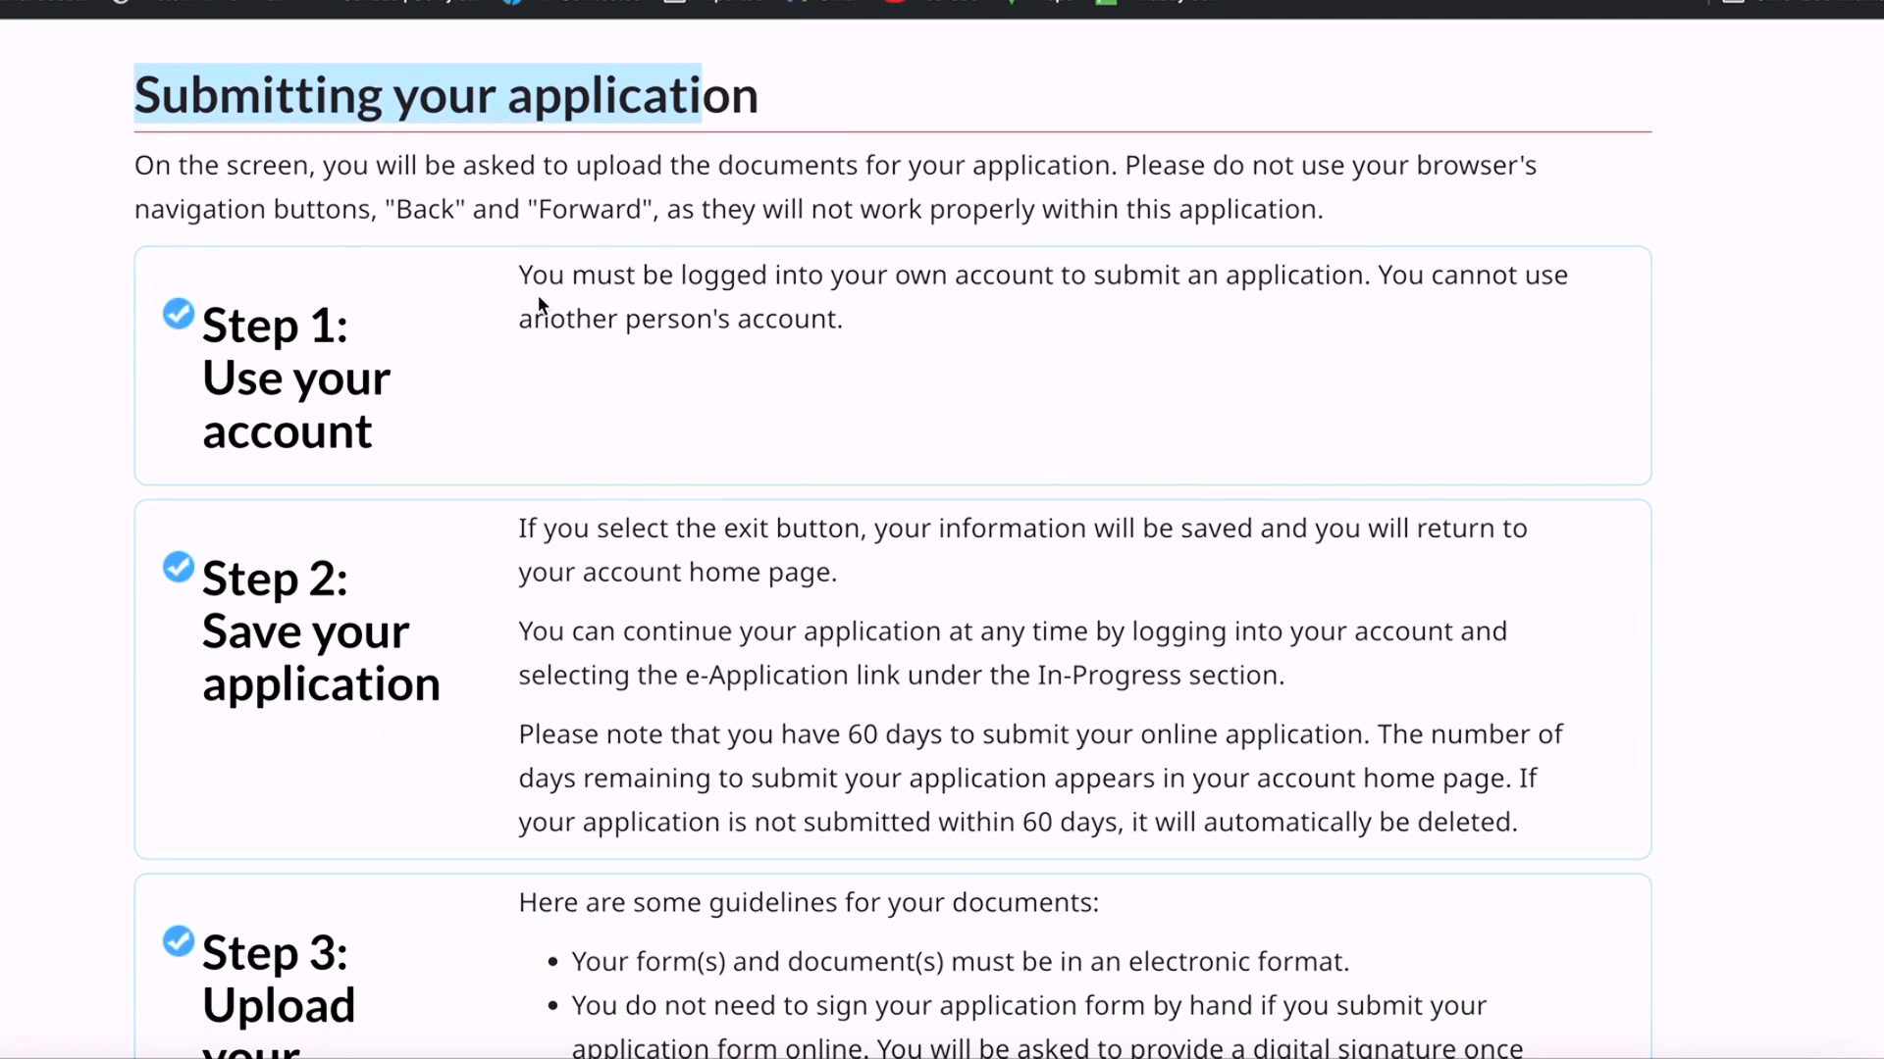
{"action": "left_click", "coordinate": [525, 269]}
{"action": "left_click_drag", "start_coordinate": [525, 268], "coordinate": [869, 320]}
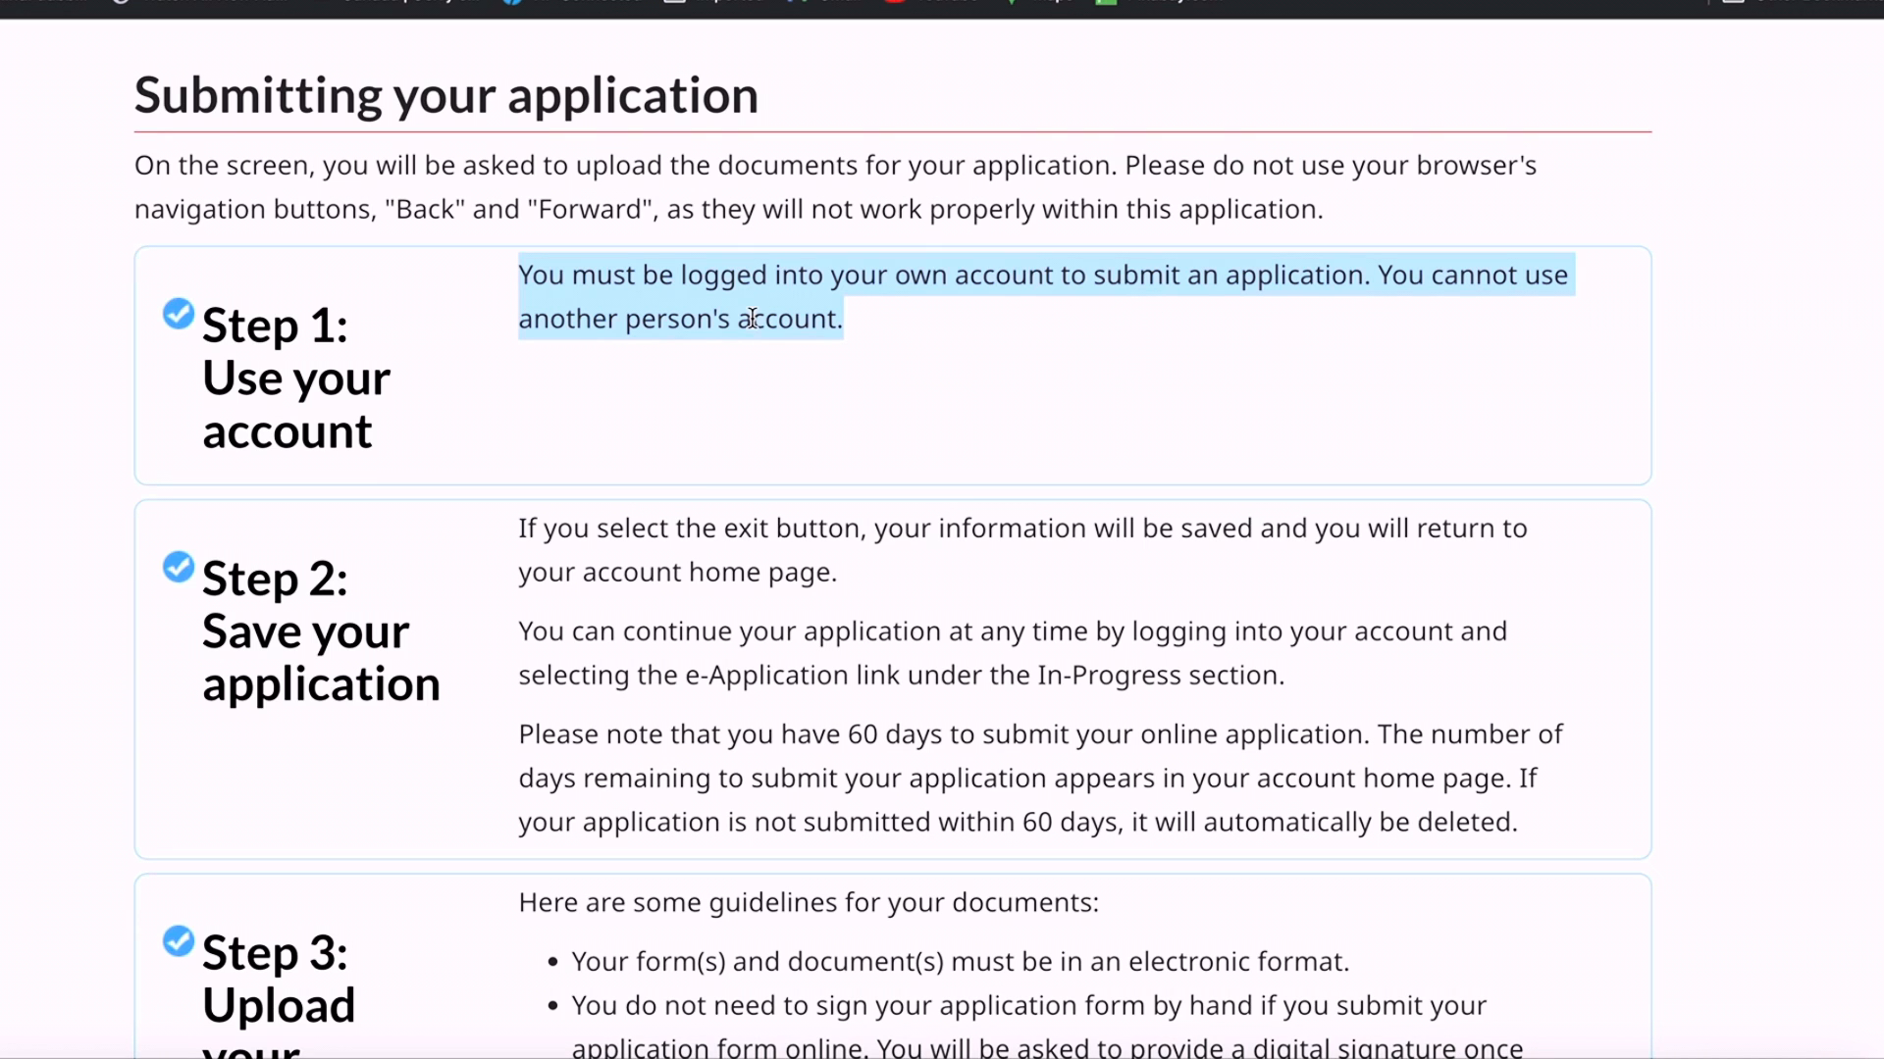
{"action": "left_click", "coordinate": [863, 331]}
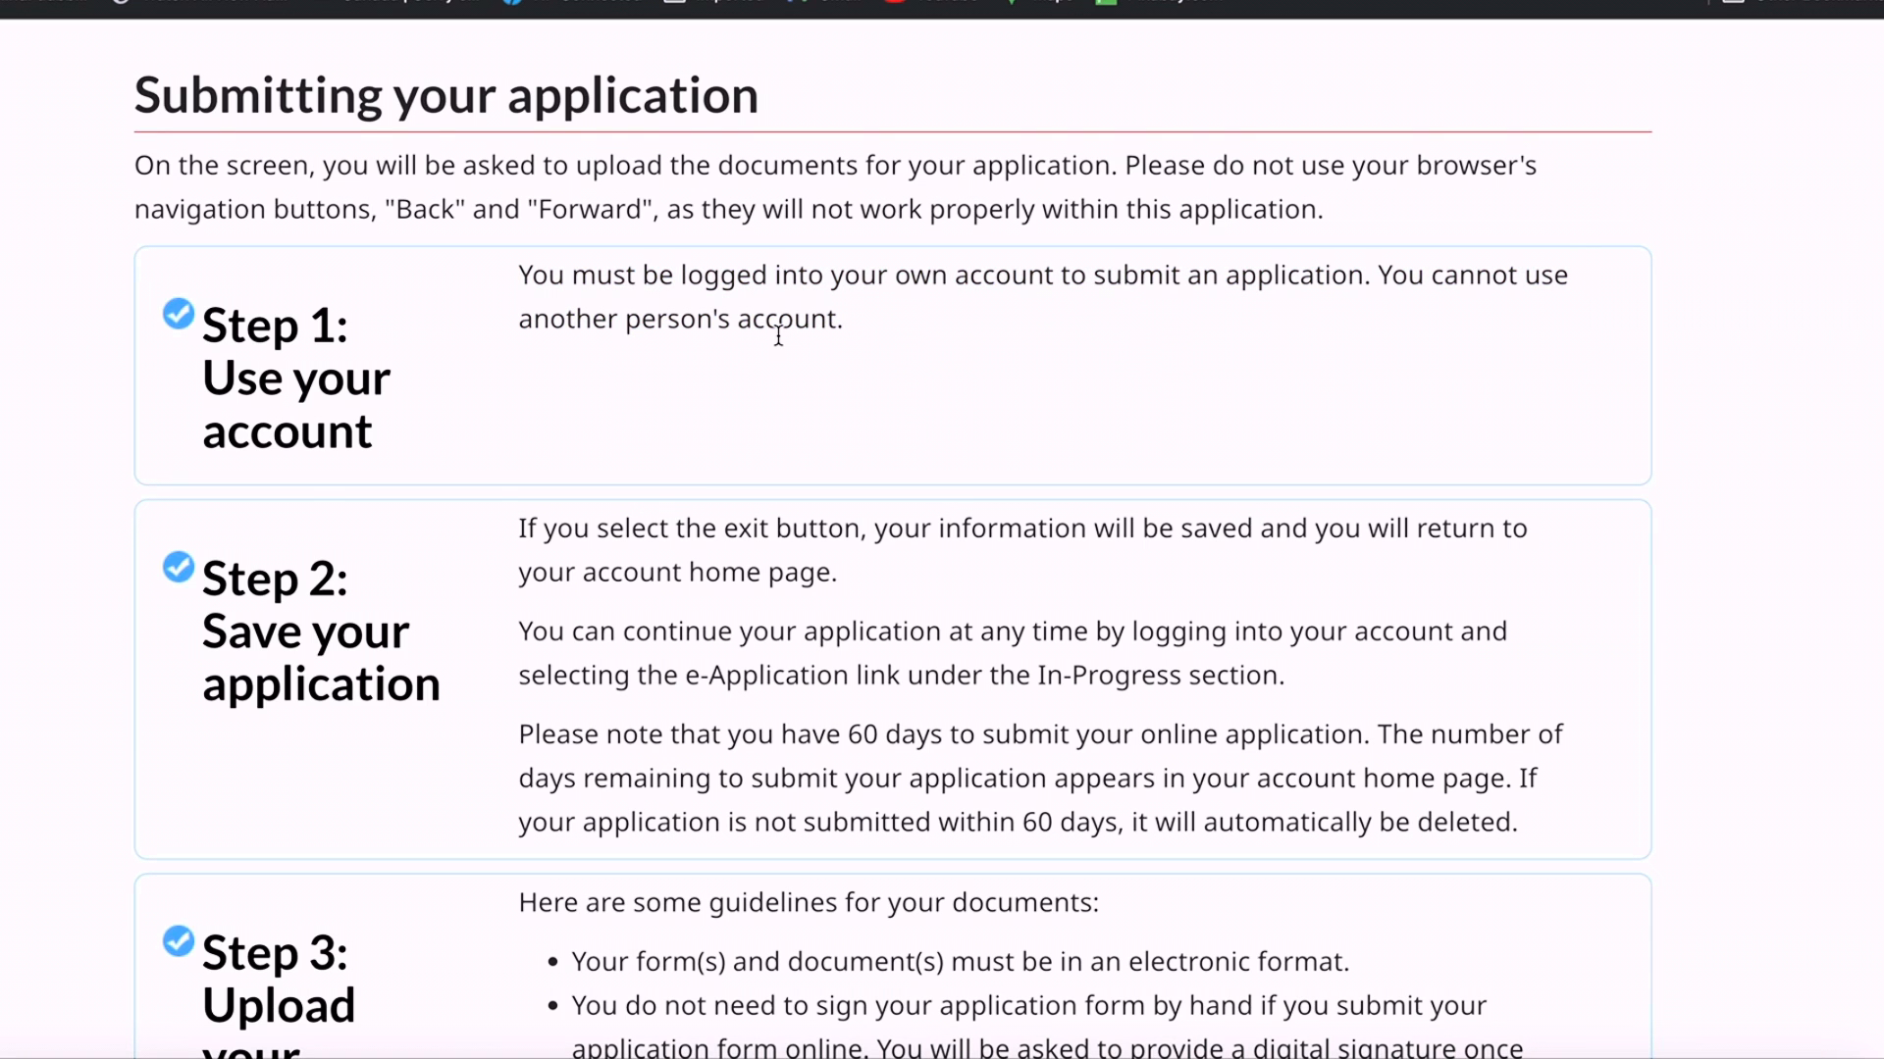
{"action": "scroll", "coordinate": [569, 527], "scroll_direction": "down", "scroll_amount": 1}
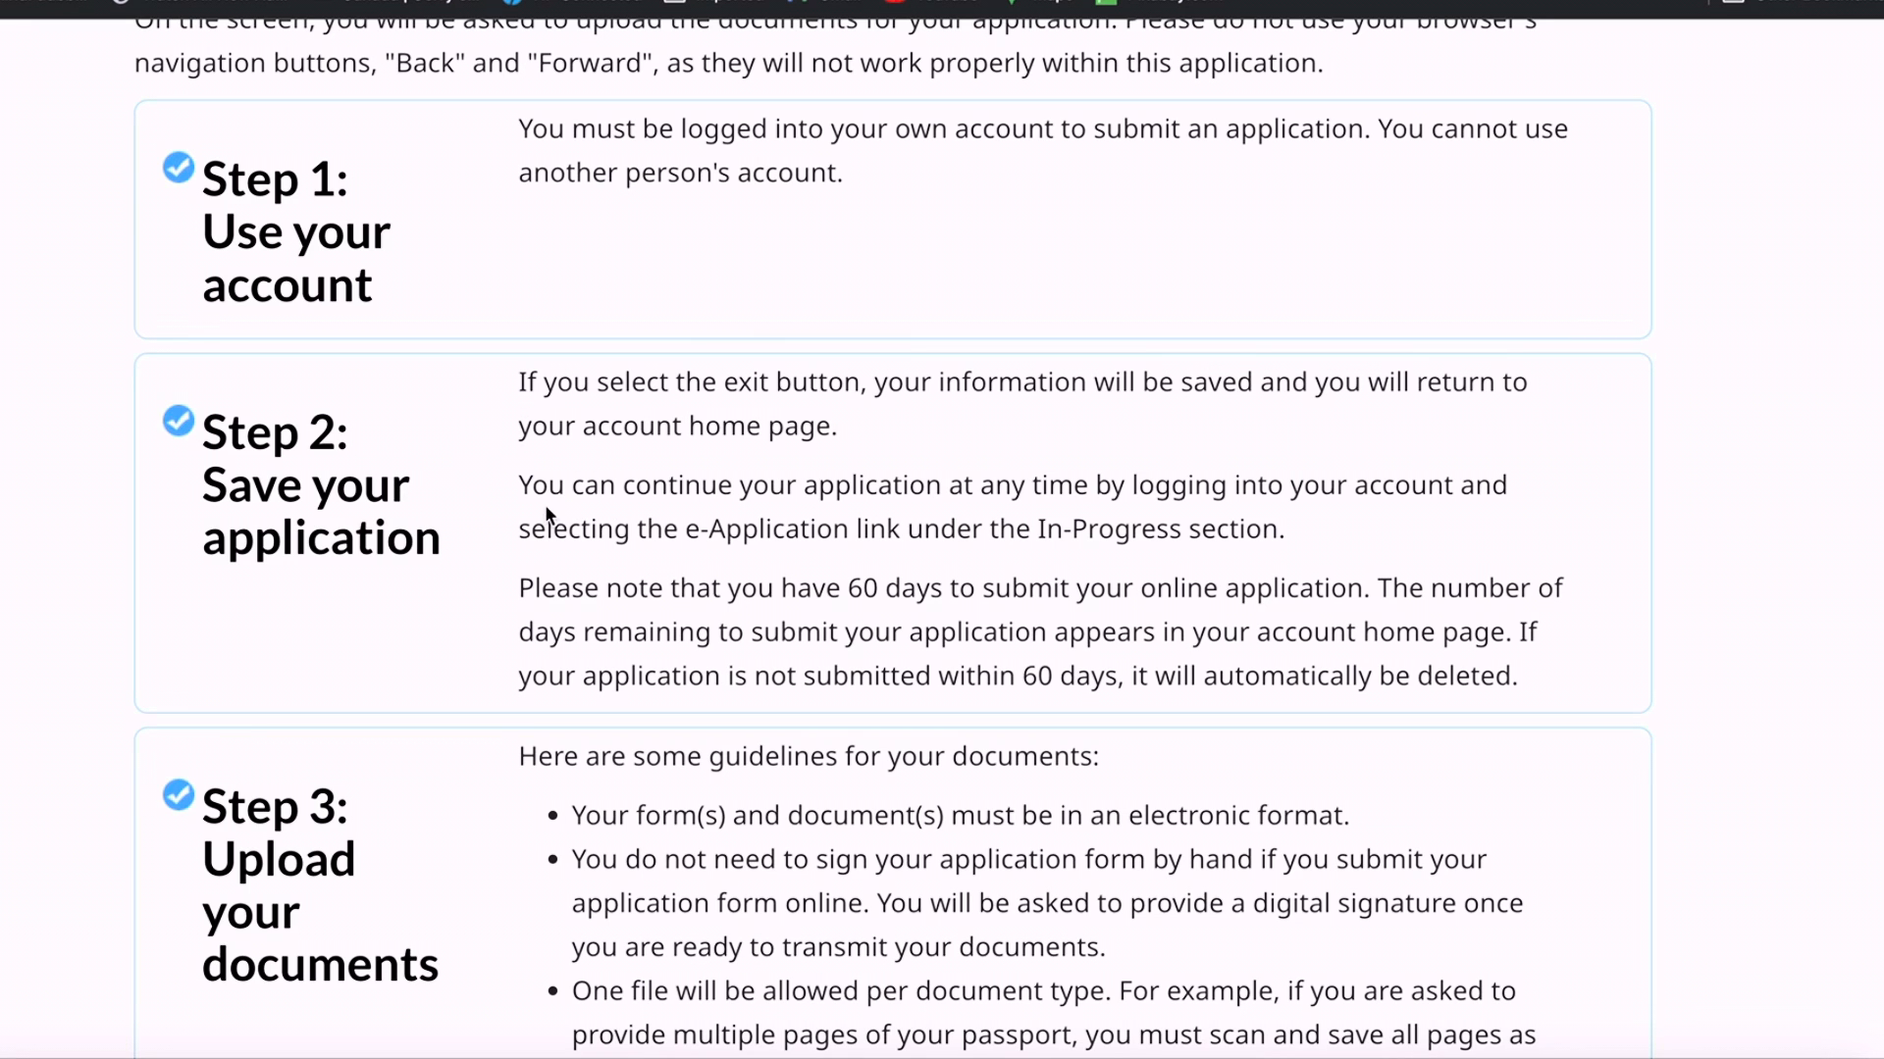
{"action": "scroll", "coordinate": [585, 599], "scroll_direction": "down", "scroll_amount": 1}
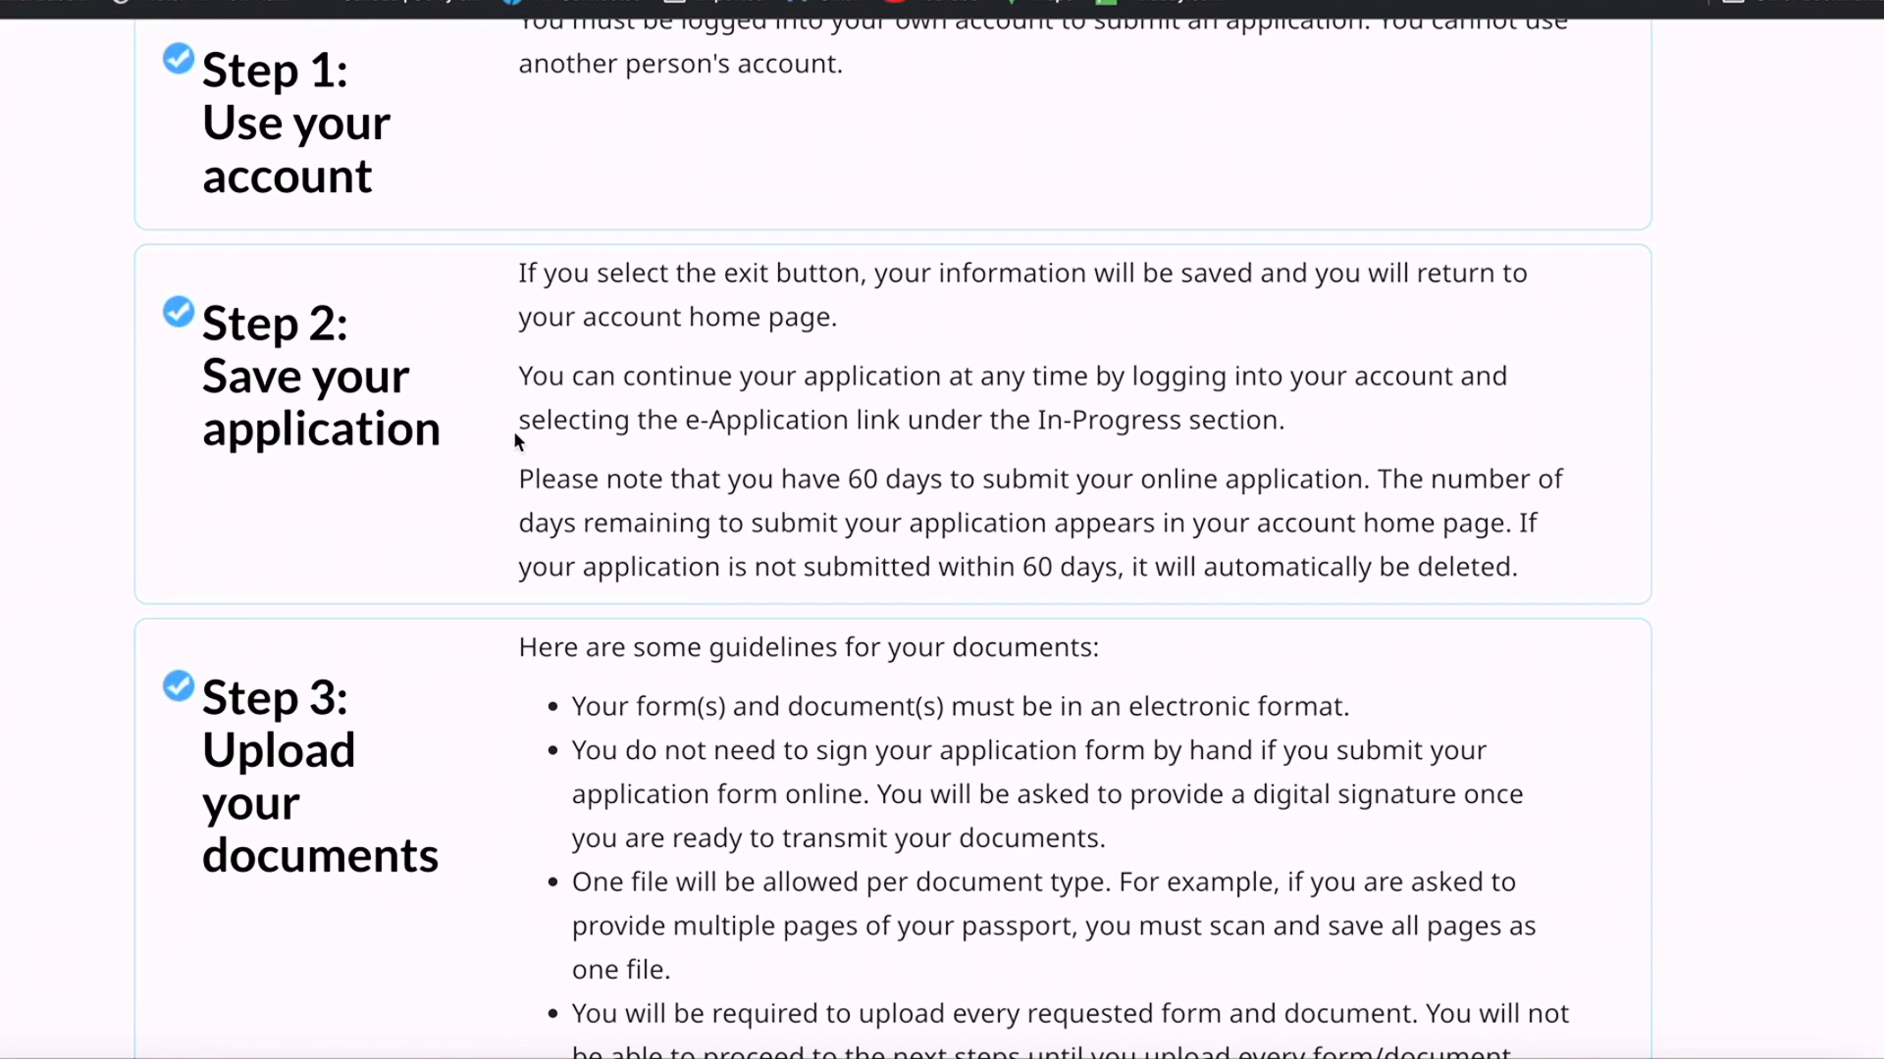
- Read the Step 3 guidelines for uploading documents, including accepted file formats and the tips for reducing file size
{"action": "scroll", "coordinate": [257, 708], "scroll_direction": "down", "scroll_amount": 1}
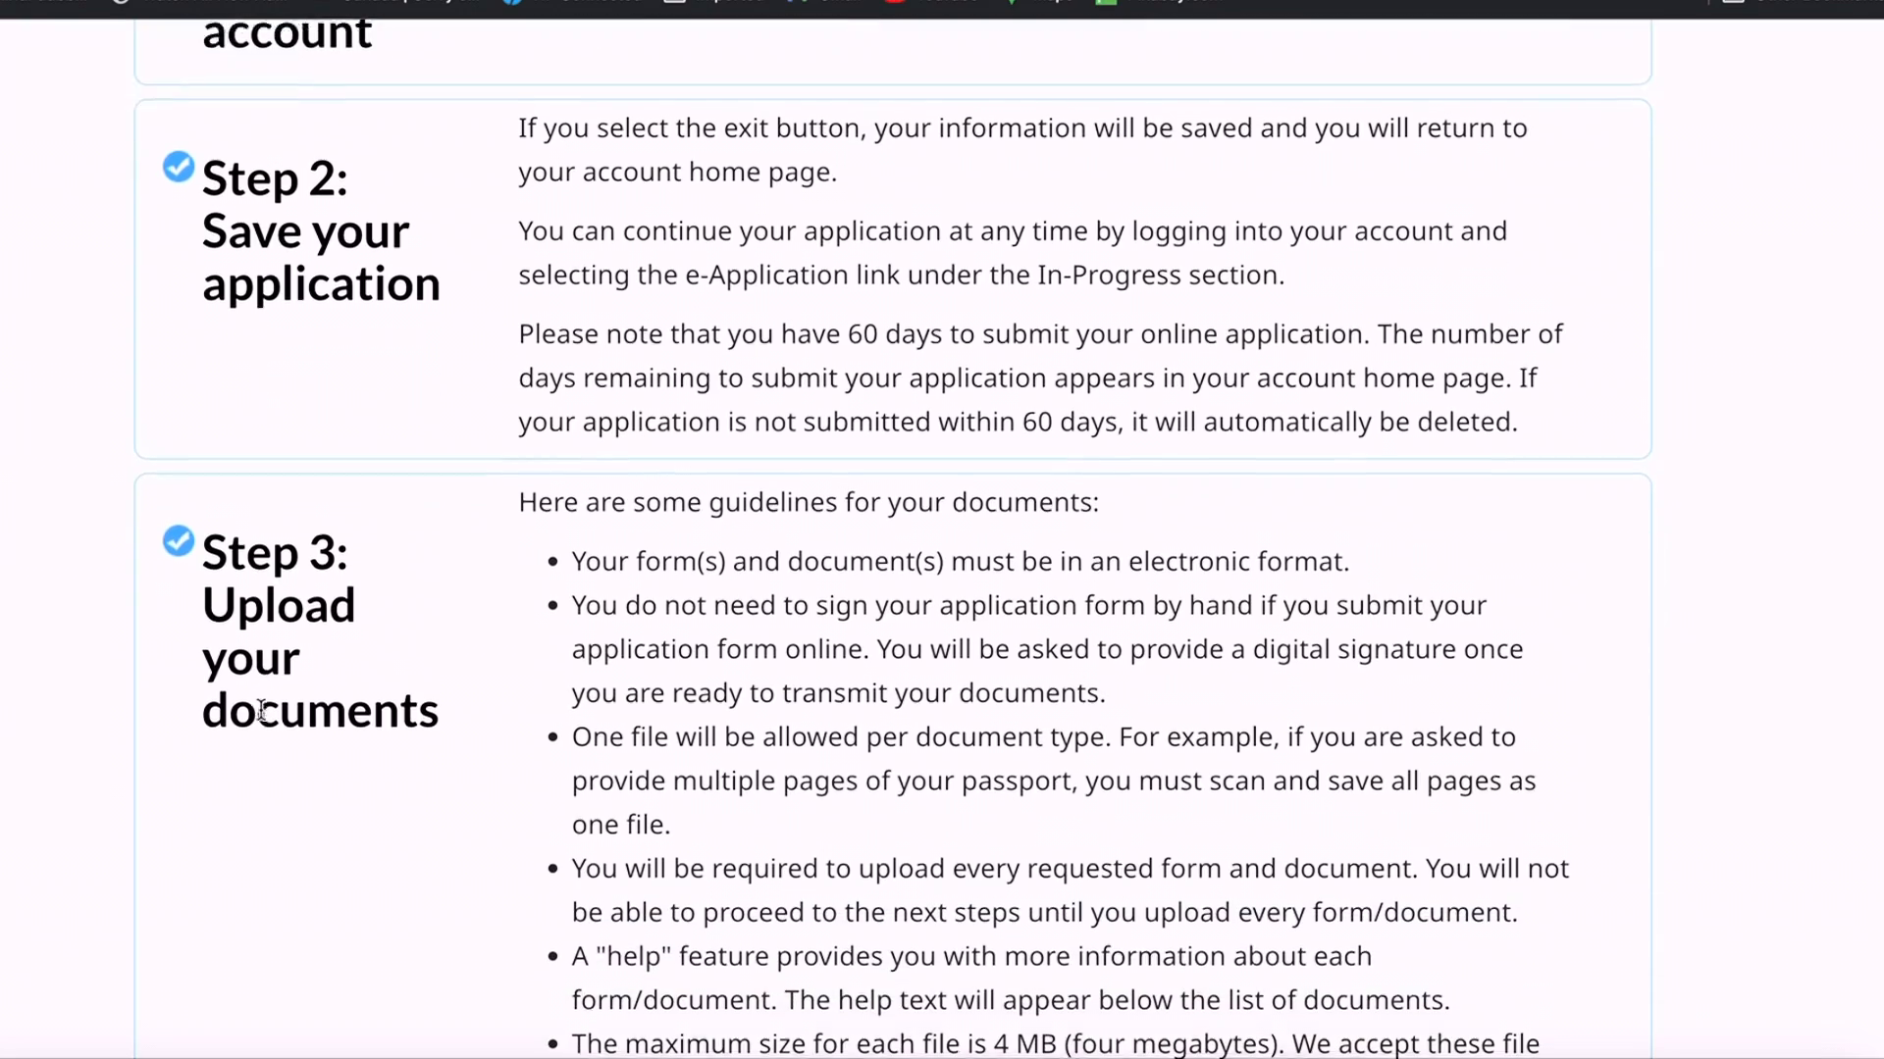
{"action": "scroll", "coordinate": [267, 669], "scroll_direction": "down", "scroll_amount": 10}
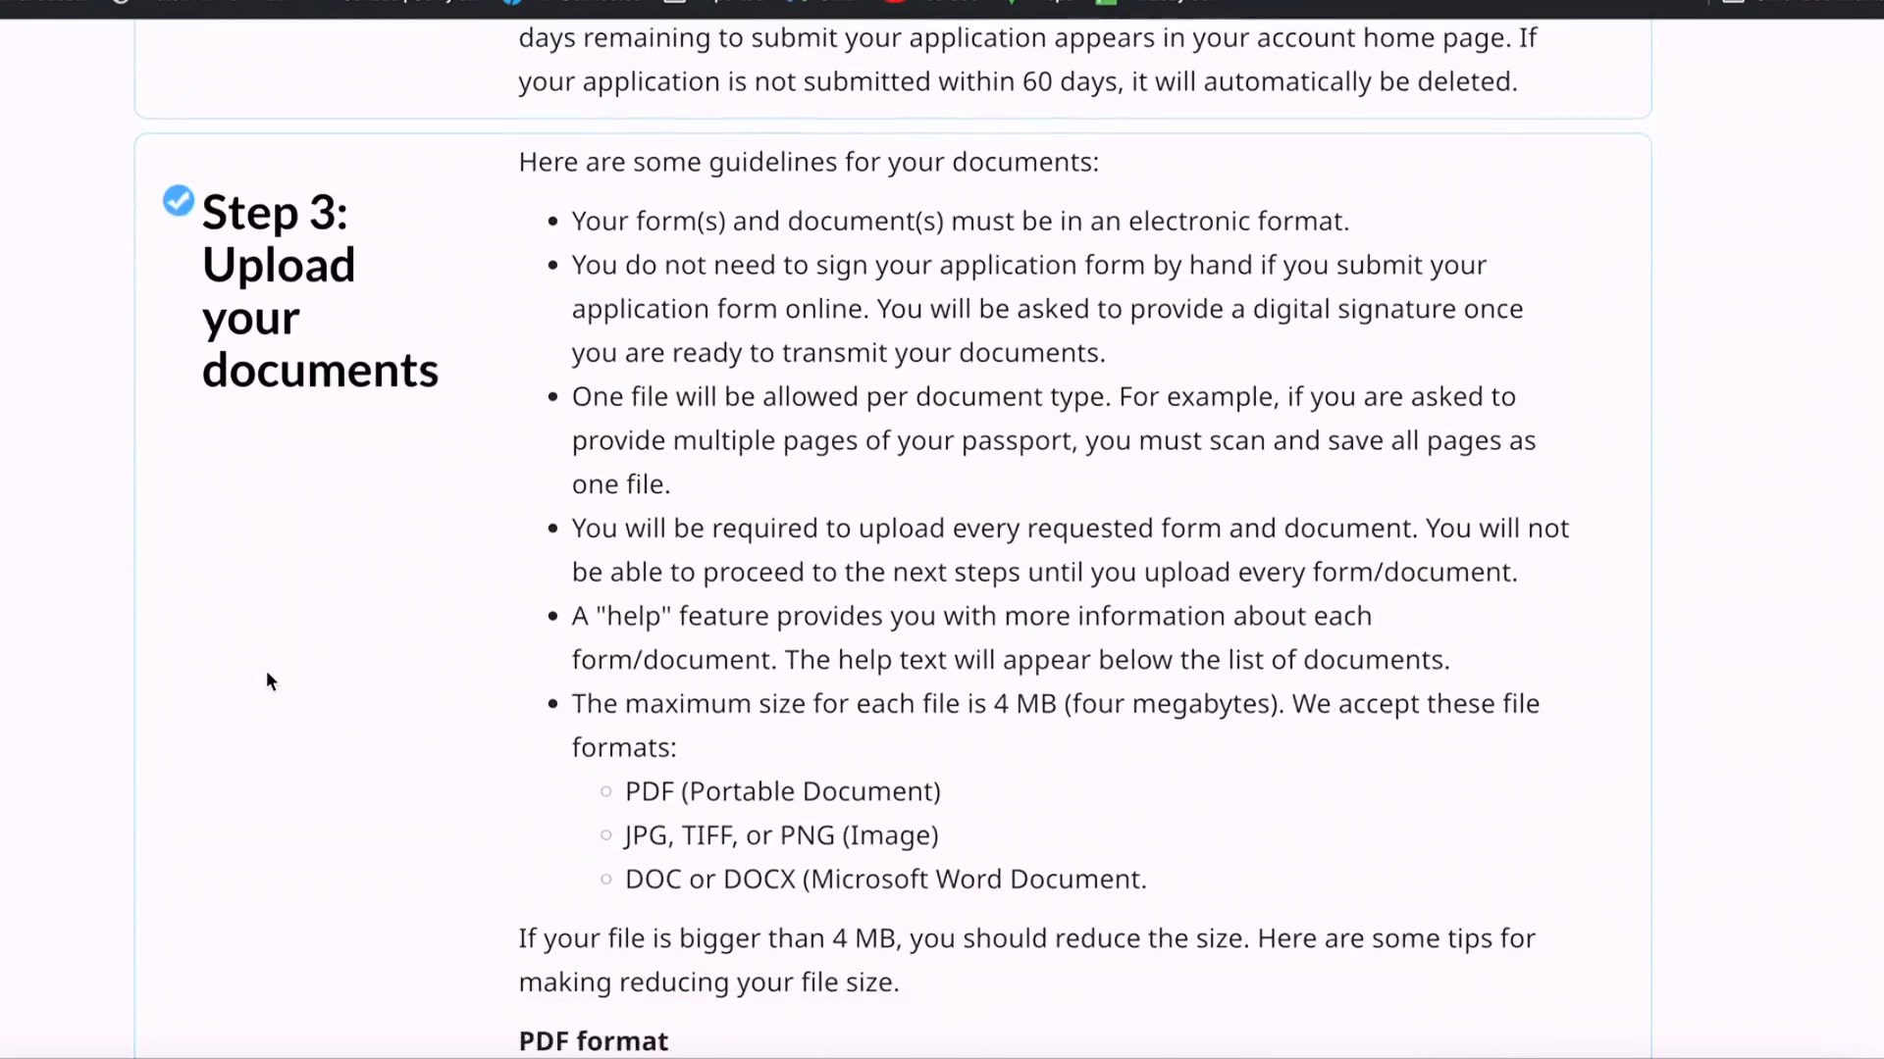
{"action": "scroll", "coordinate": [275, 672], "scroll_direction": "up", "scroll_amount": 4}
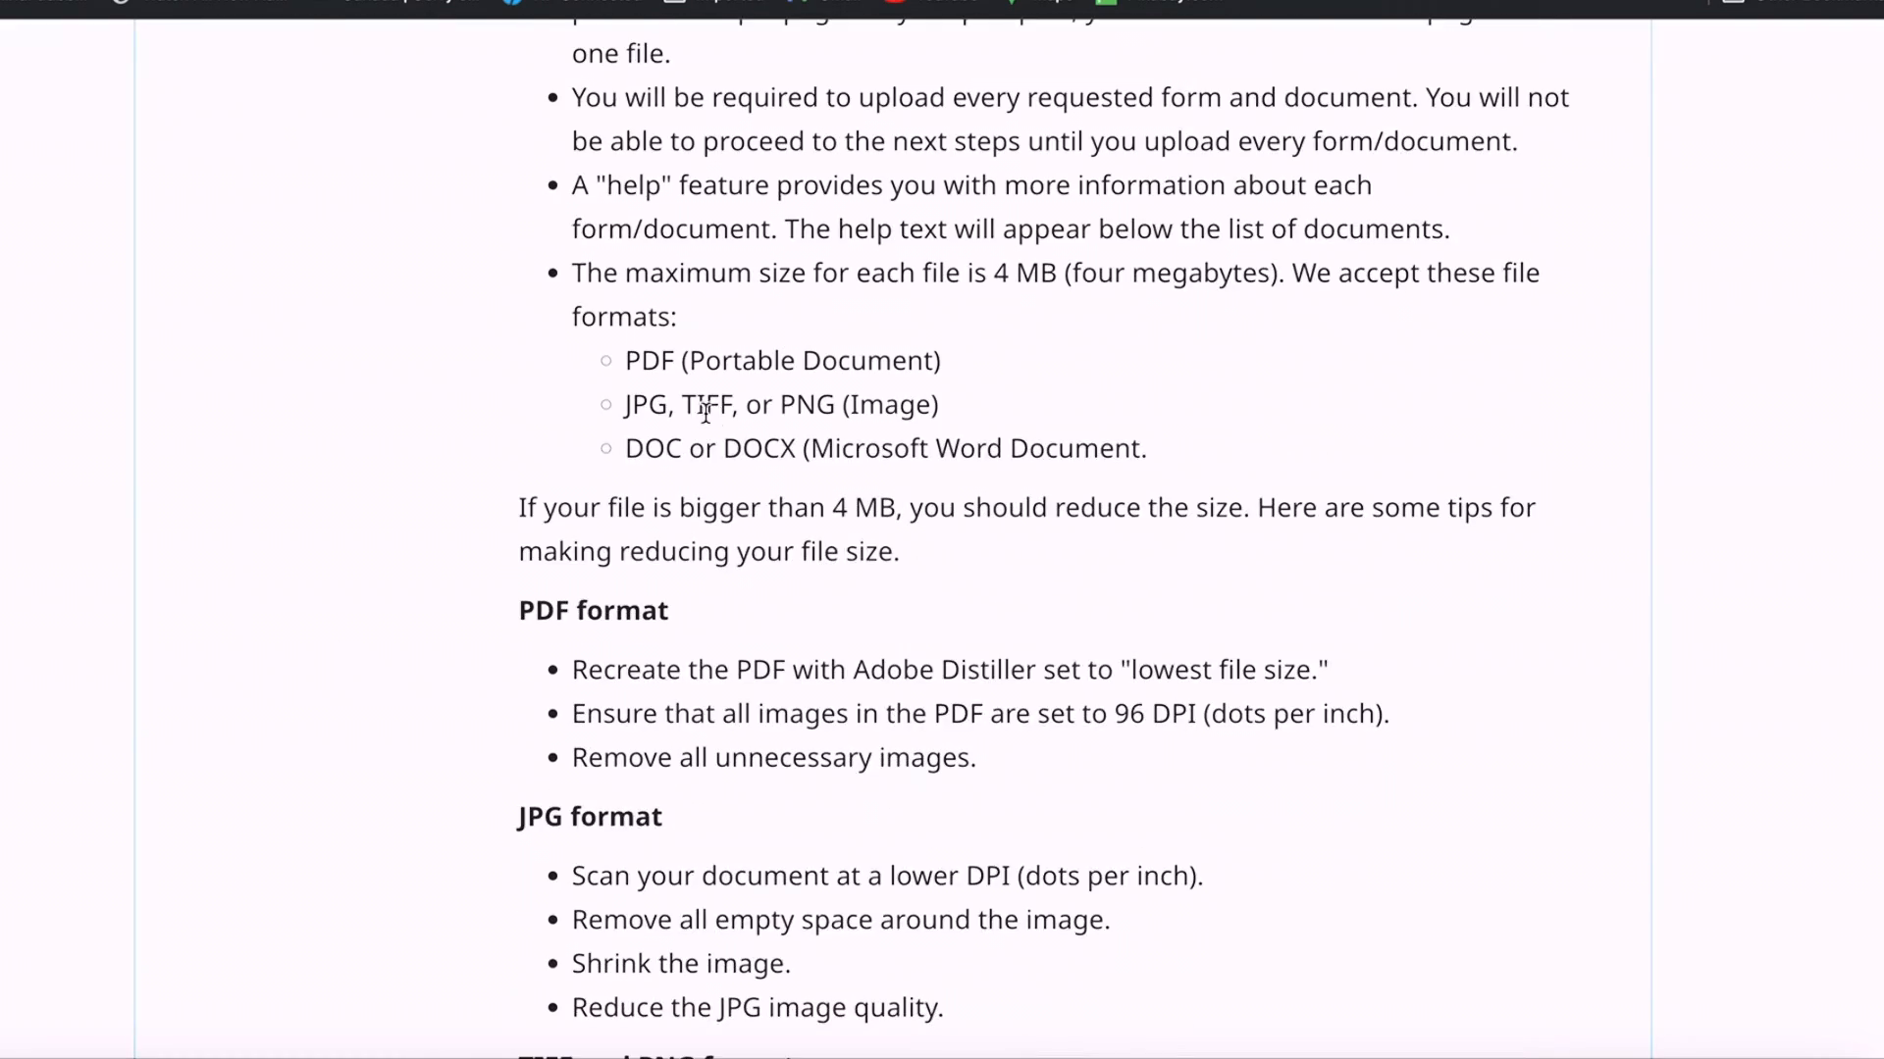
{"action": "scroll", "coordinate": [651, 400], "scroll_direction": "up", "scroll_amount": 1}
{"action": "scroll", "coordinate": [697, 534], "scroll_direction": "up", "scroll_amount": 1}
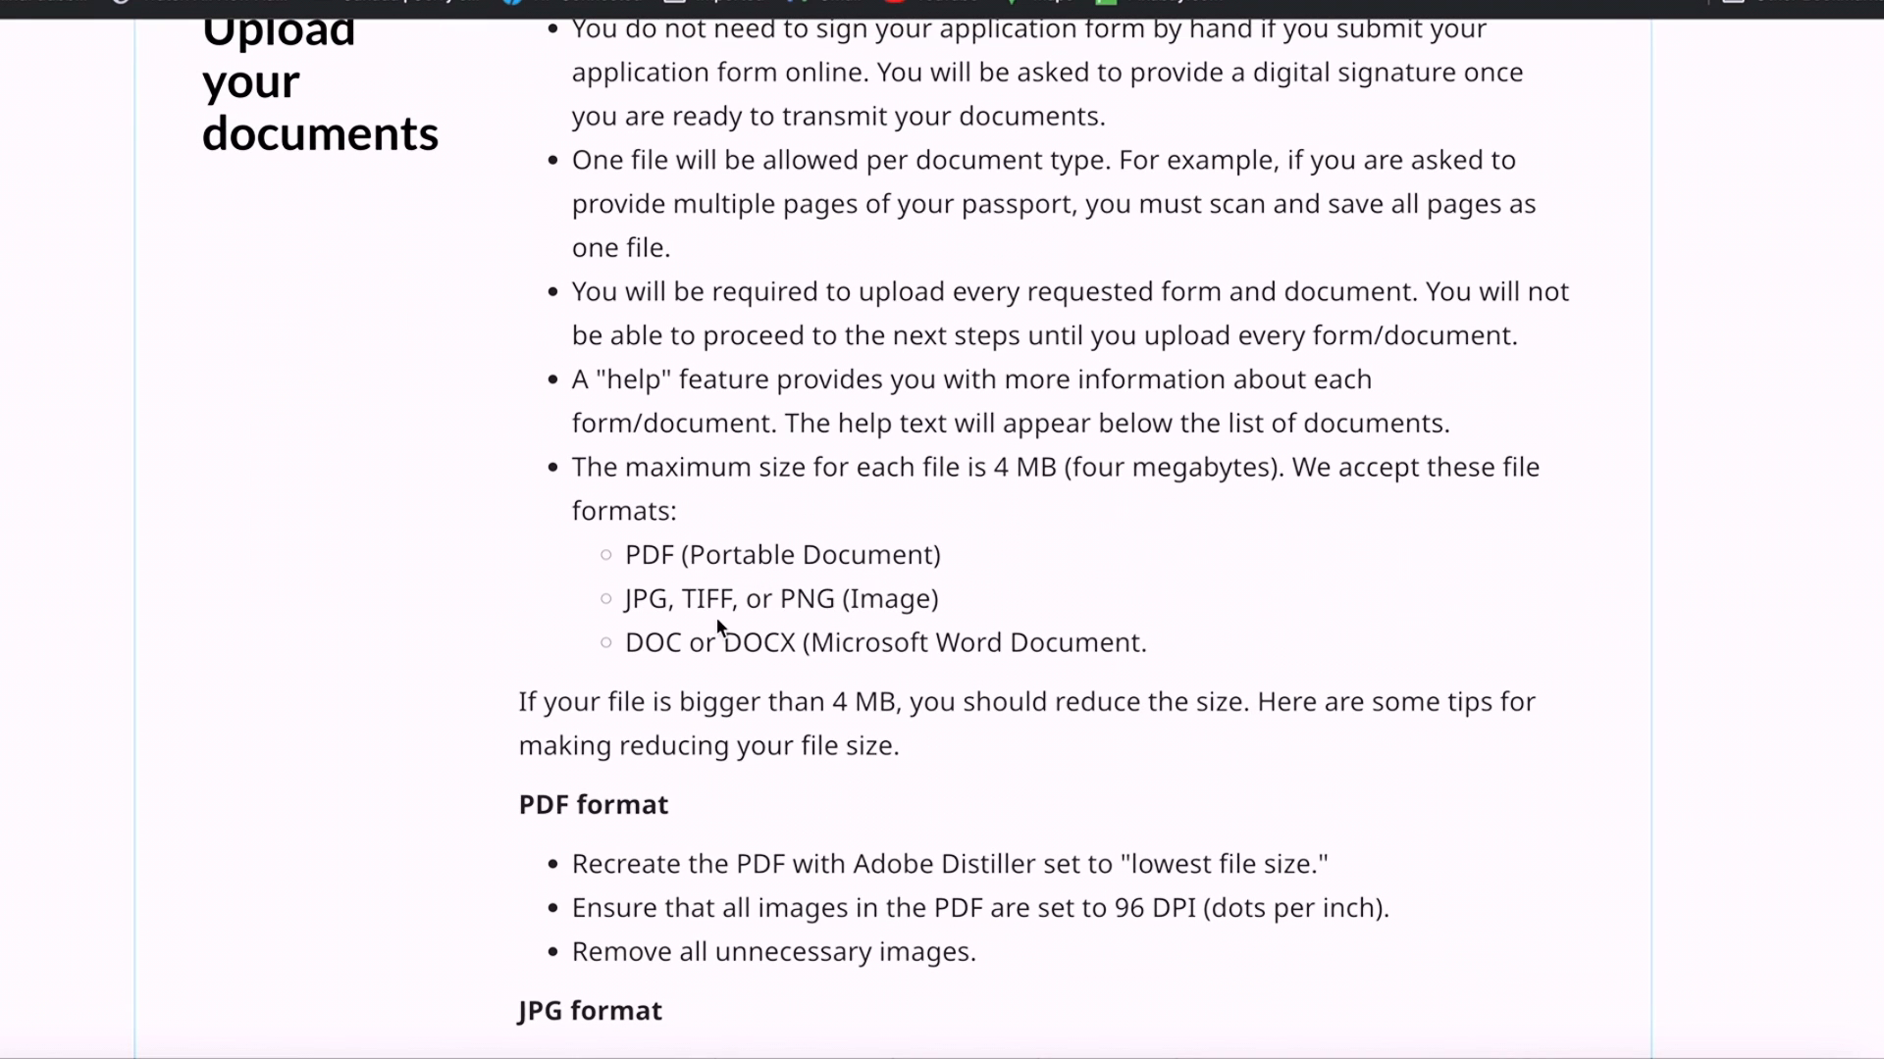
{"action": "scroll", "coordinate": [710, 635], "scroll_direction": "down", "scroll_amount": 4}
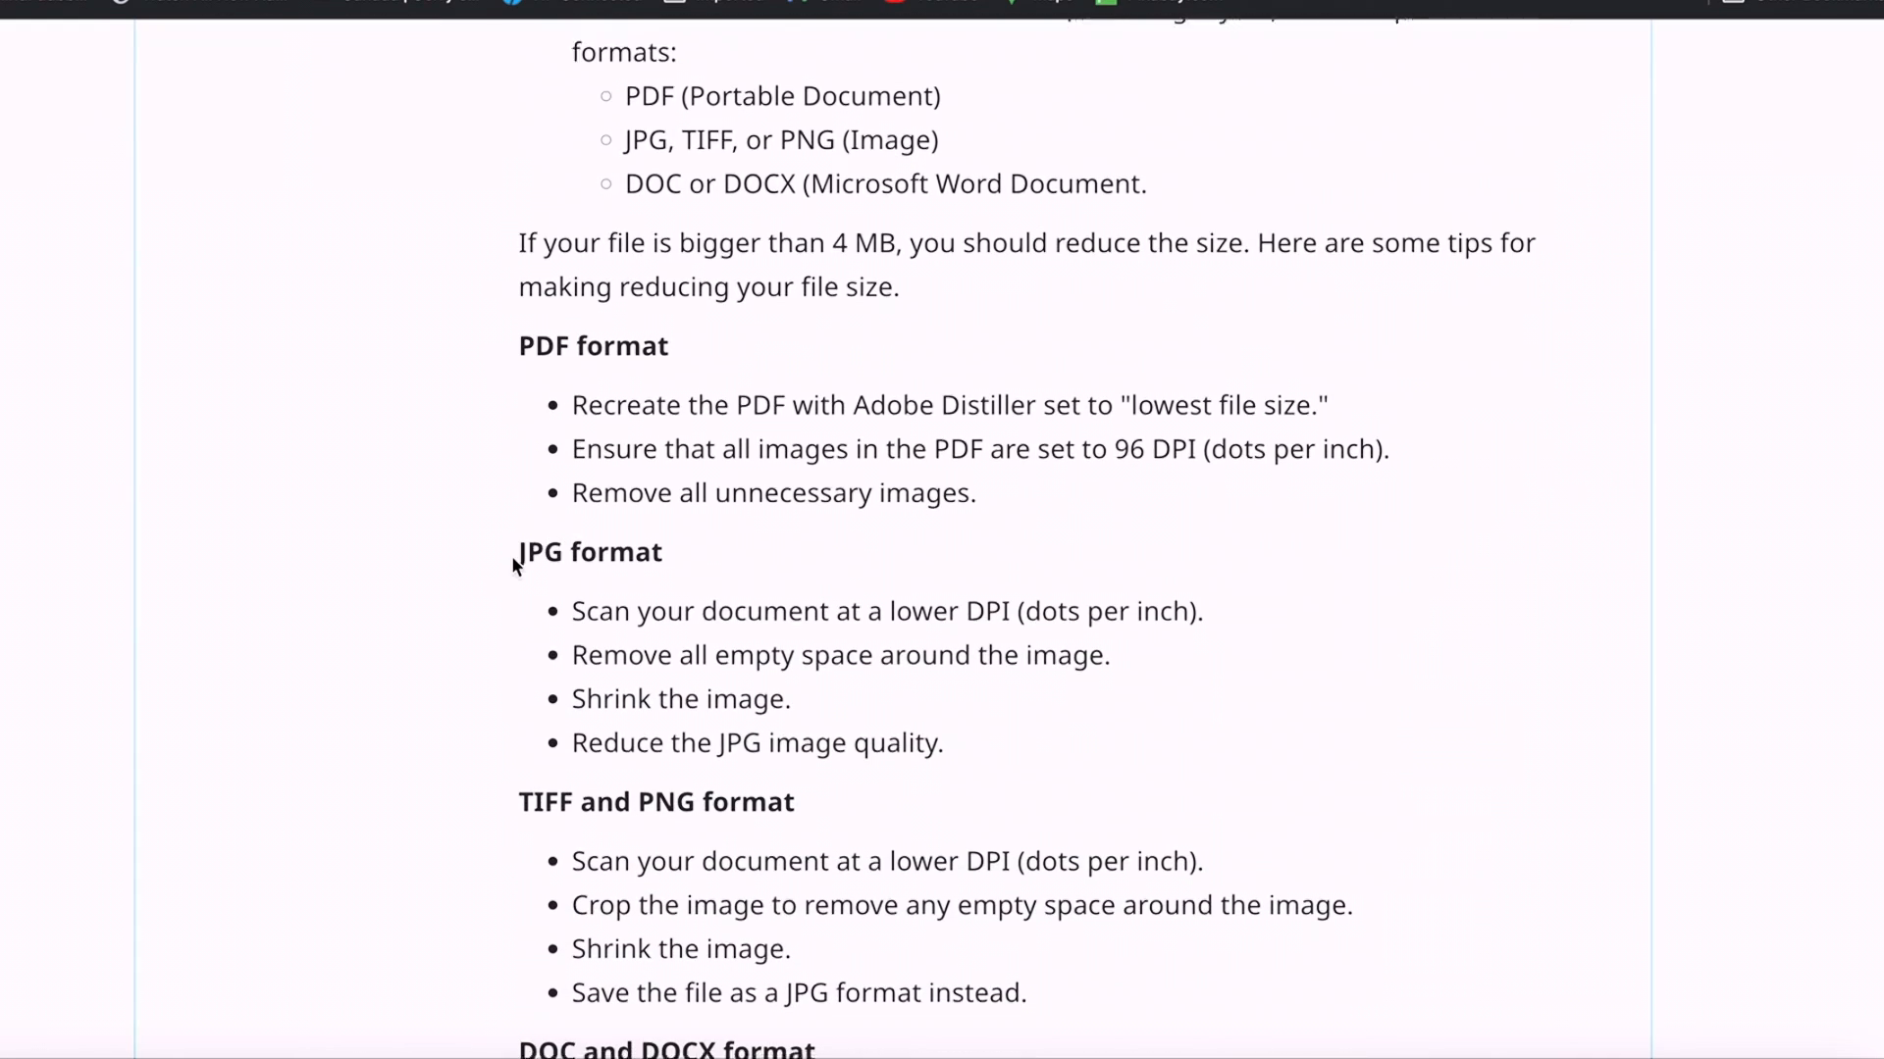
{"action": "scroll", "coordinate": [657, 631], "scroll_direction": "down", "scroll_amount": 8}
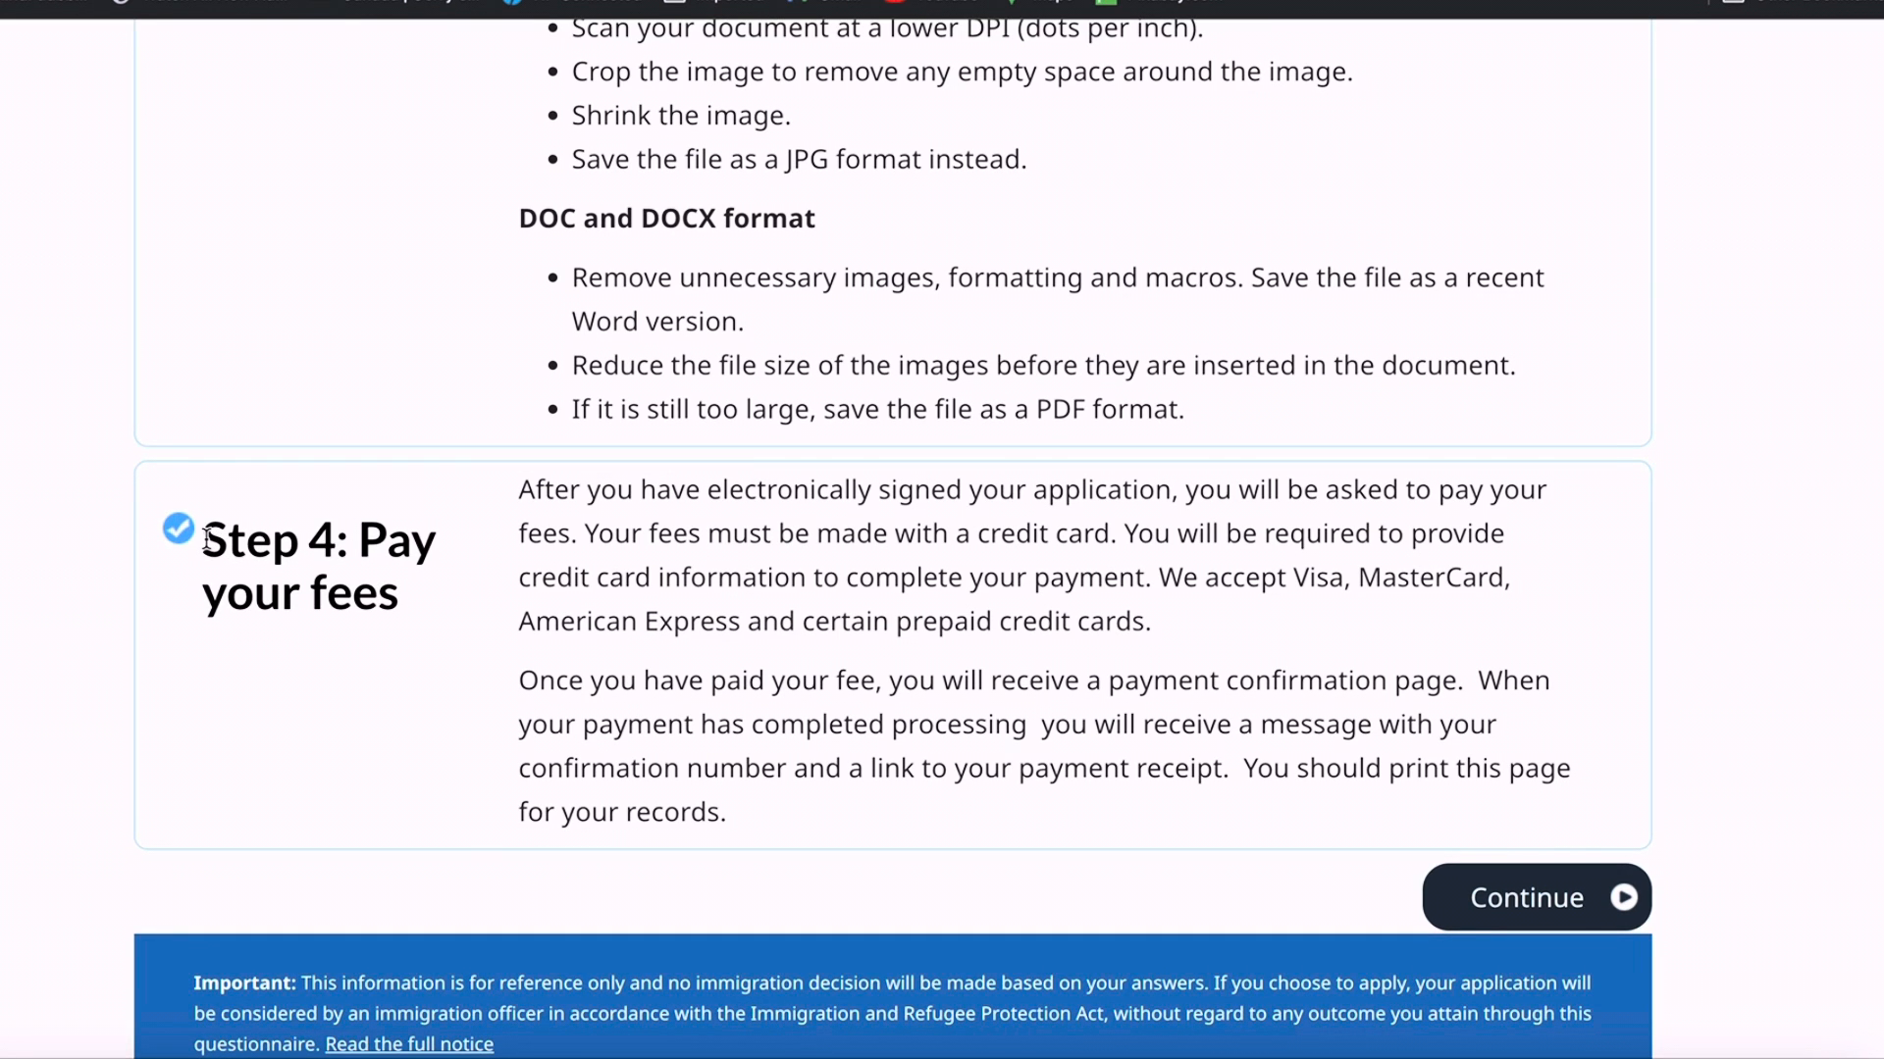
- Read the Step 4 instructions on paying the fees and continue to the document checklist
{"action": "left_click_drag", "start_coordinate": [207, 539], "coordinate": [410, 575]}
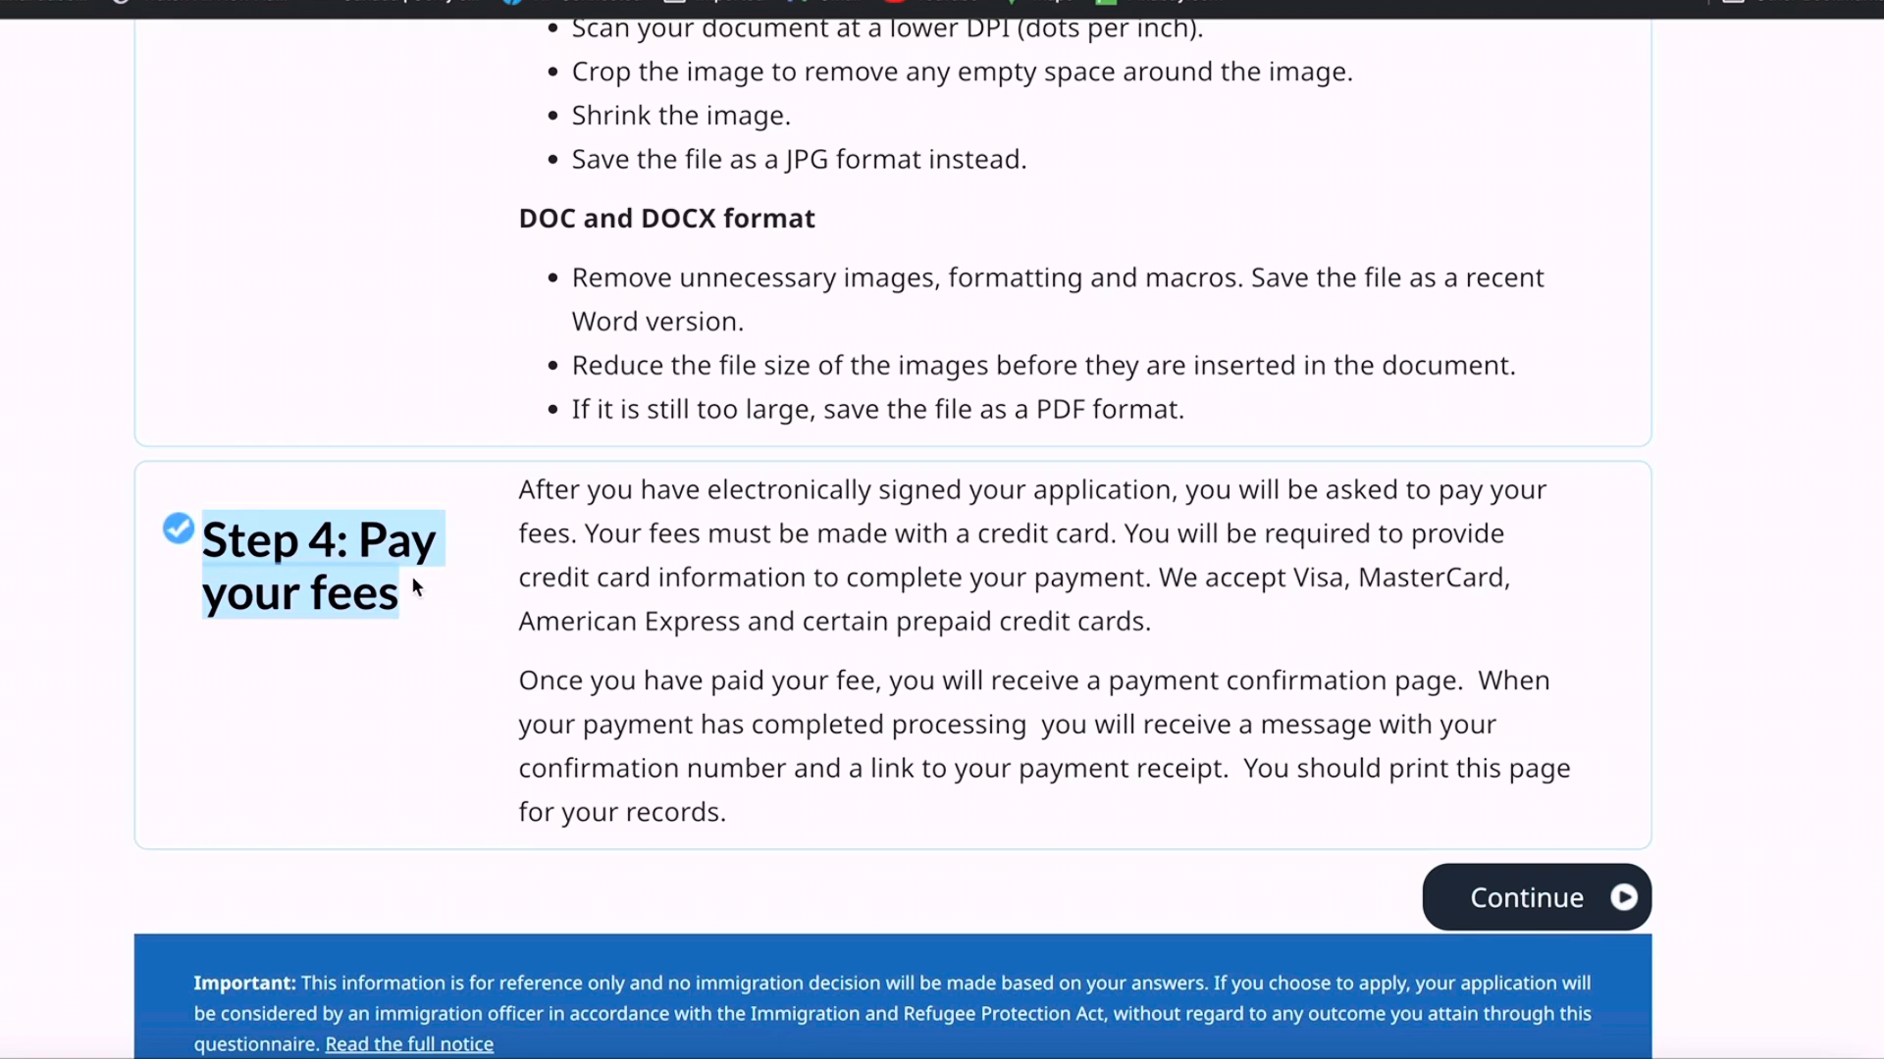
{"action": "left_click", "coordinate": [507, 327]}
{"action": "scroll", "coordinate": [779, 246], "scroll_direction": "up", "scroll_amount": 1}
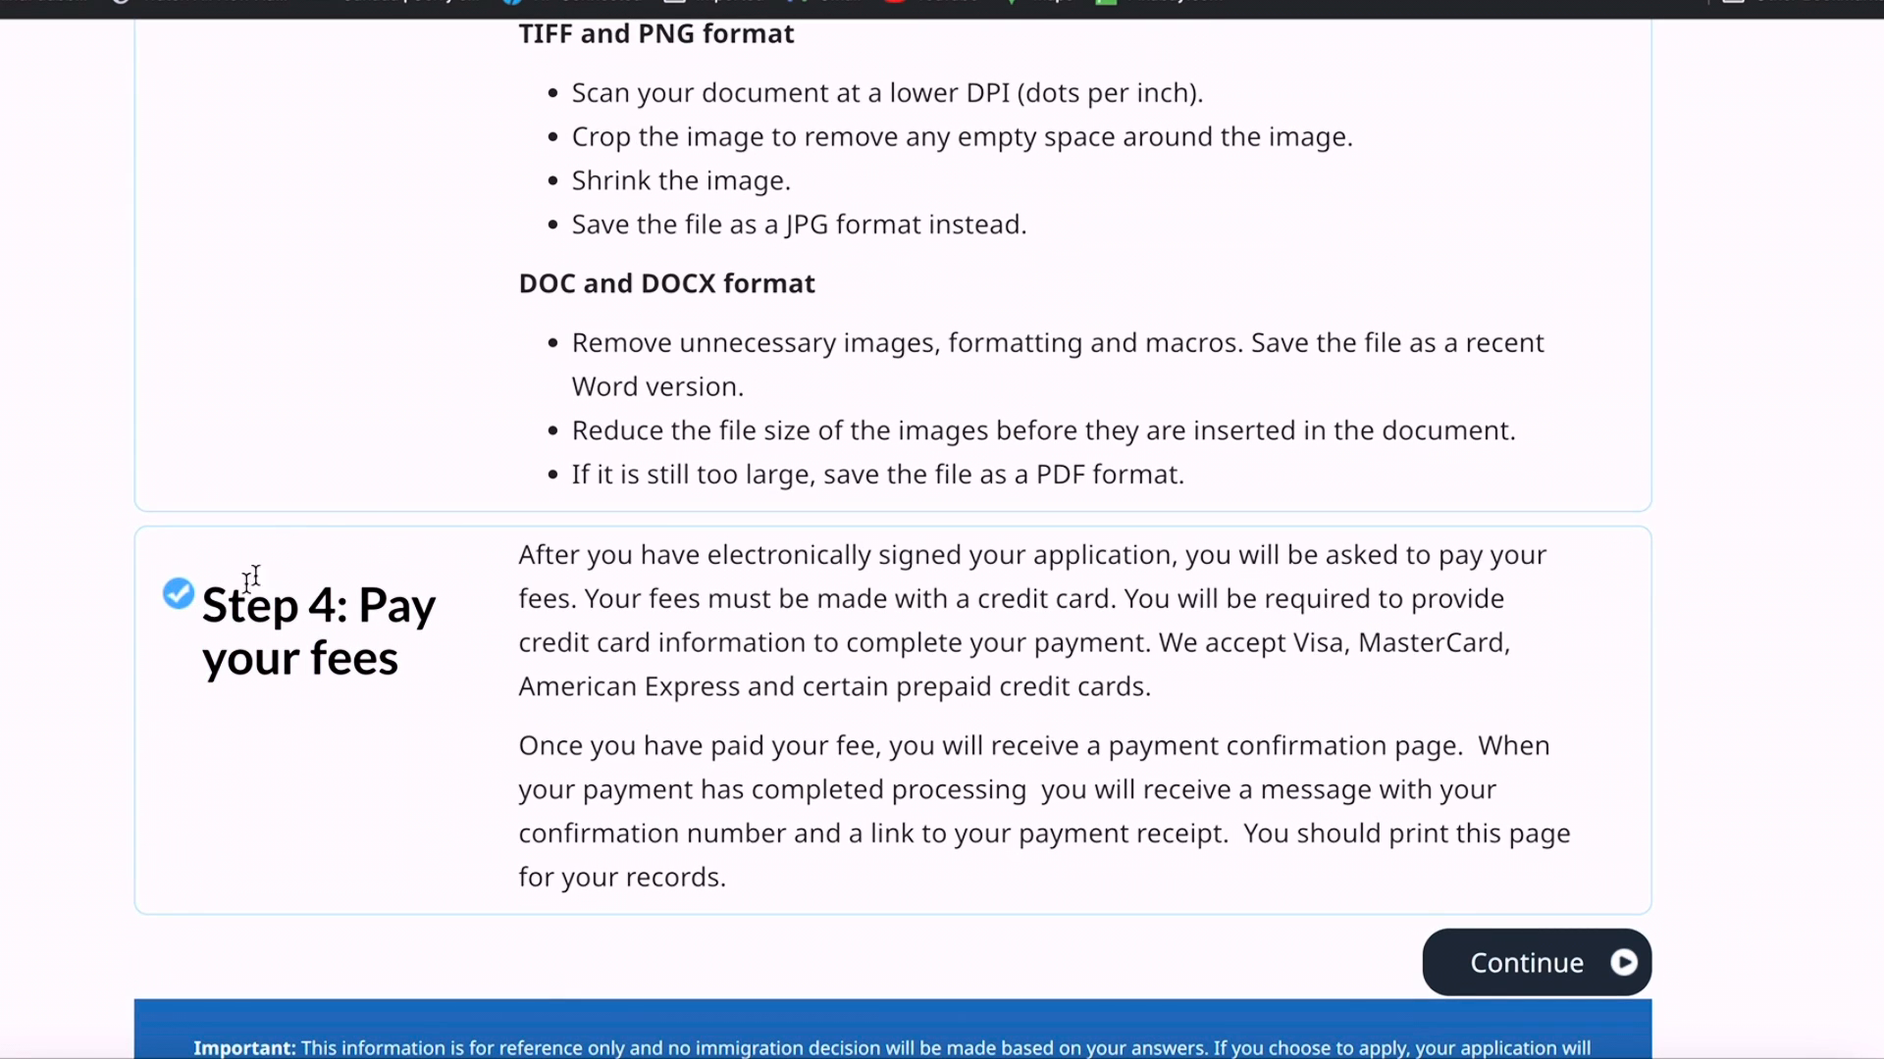
{"action": "left_click_drag", "start_coordinate": [203, 603], "coordinate": [521, 655]}
{"action": "scroll", "coordinate": [689, 690], "scroll_direction": "down", "scroll_amount": 2}
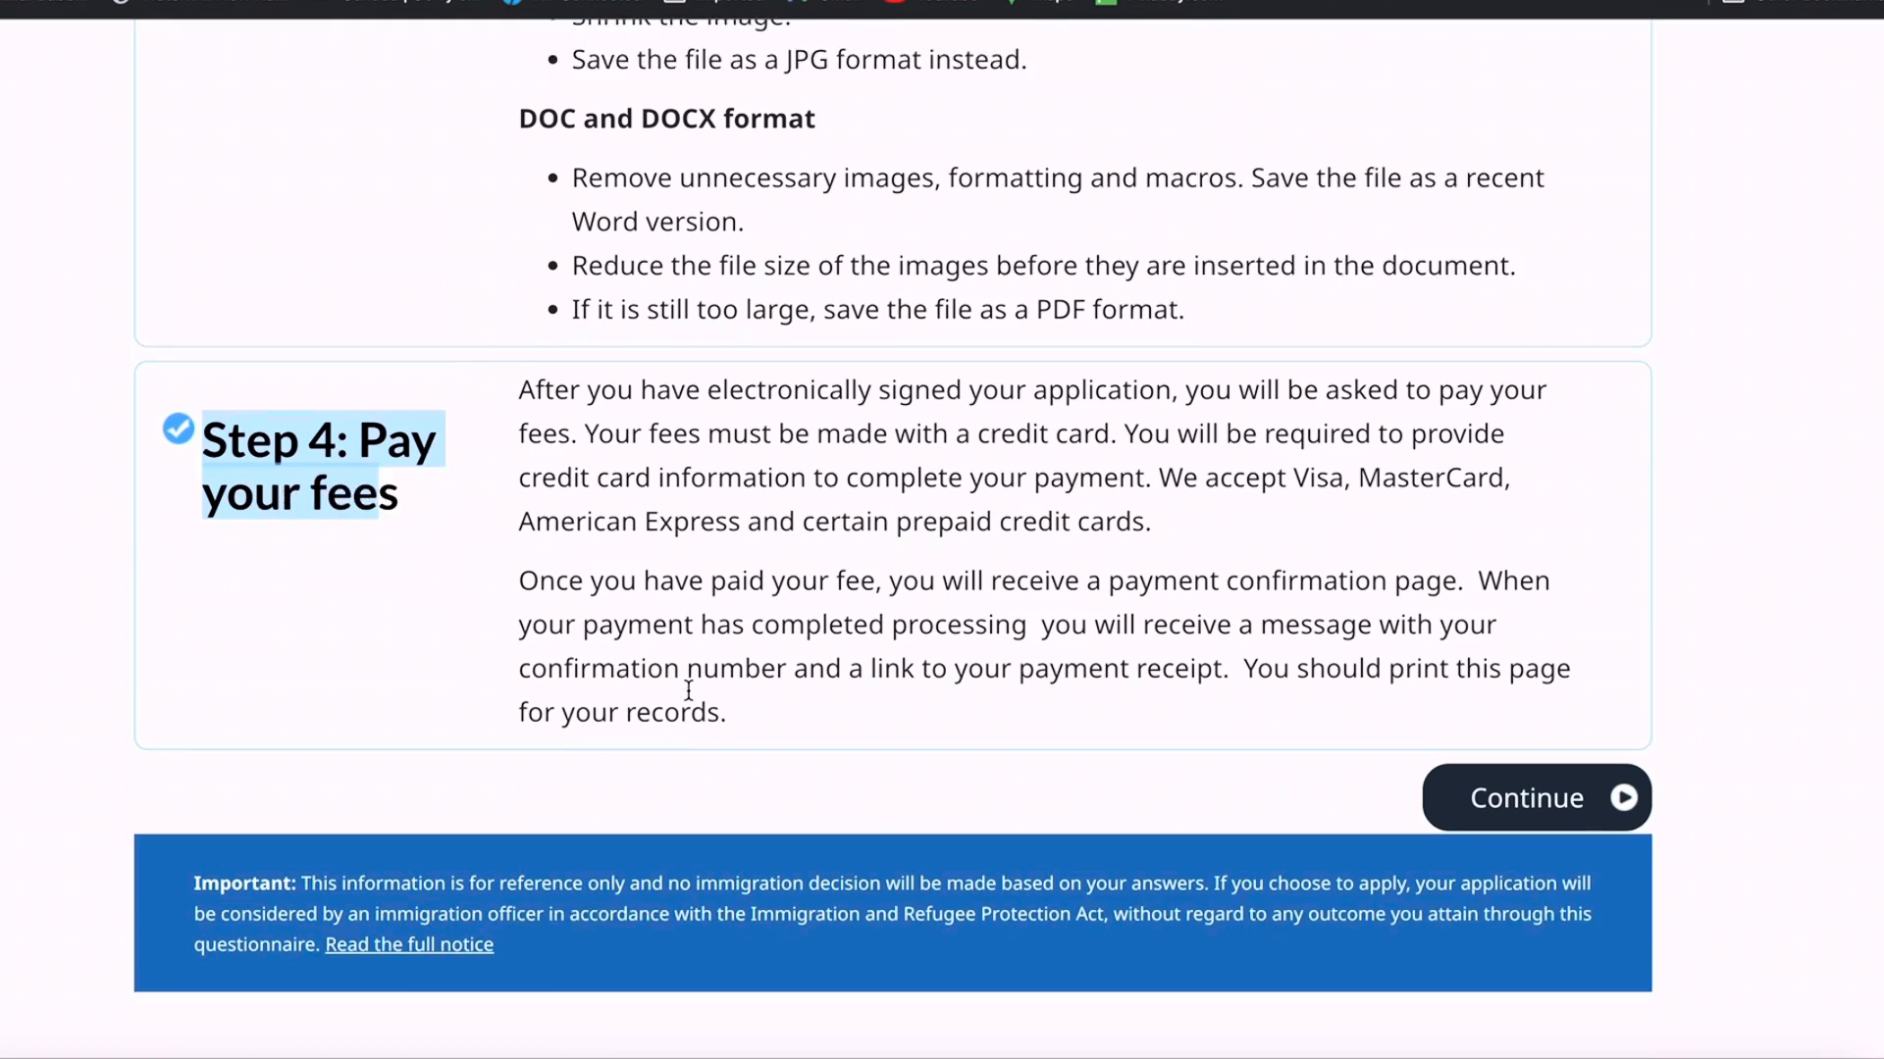
{"action": "scroll", "coordinate": [689, 691], "scroll_direction": "down", "scroll_amount": 1}
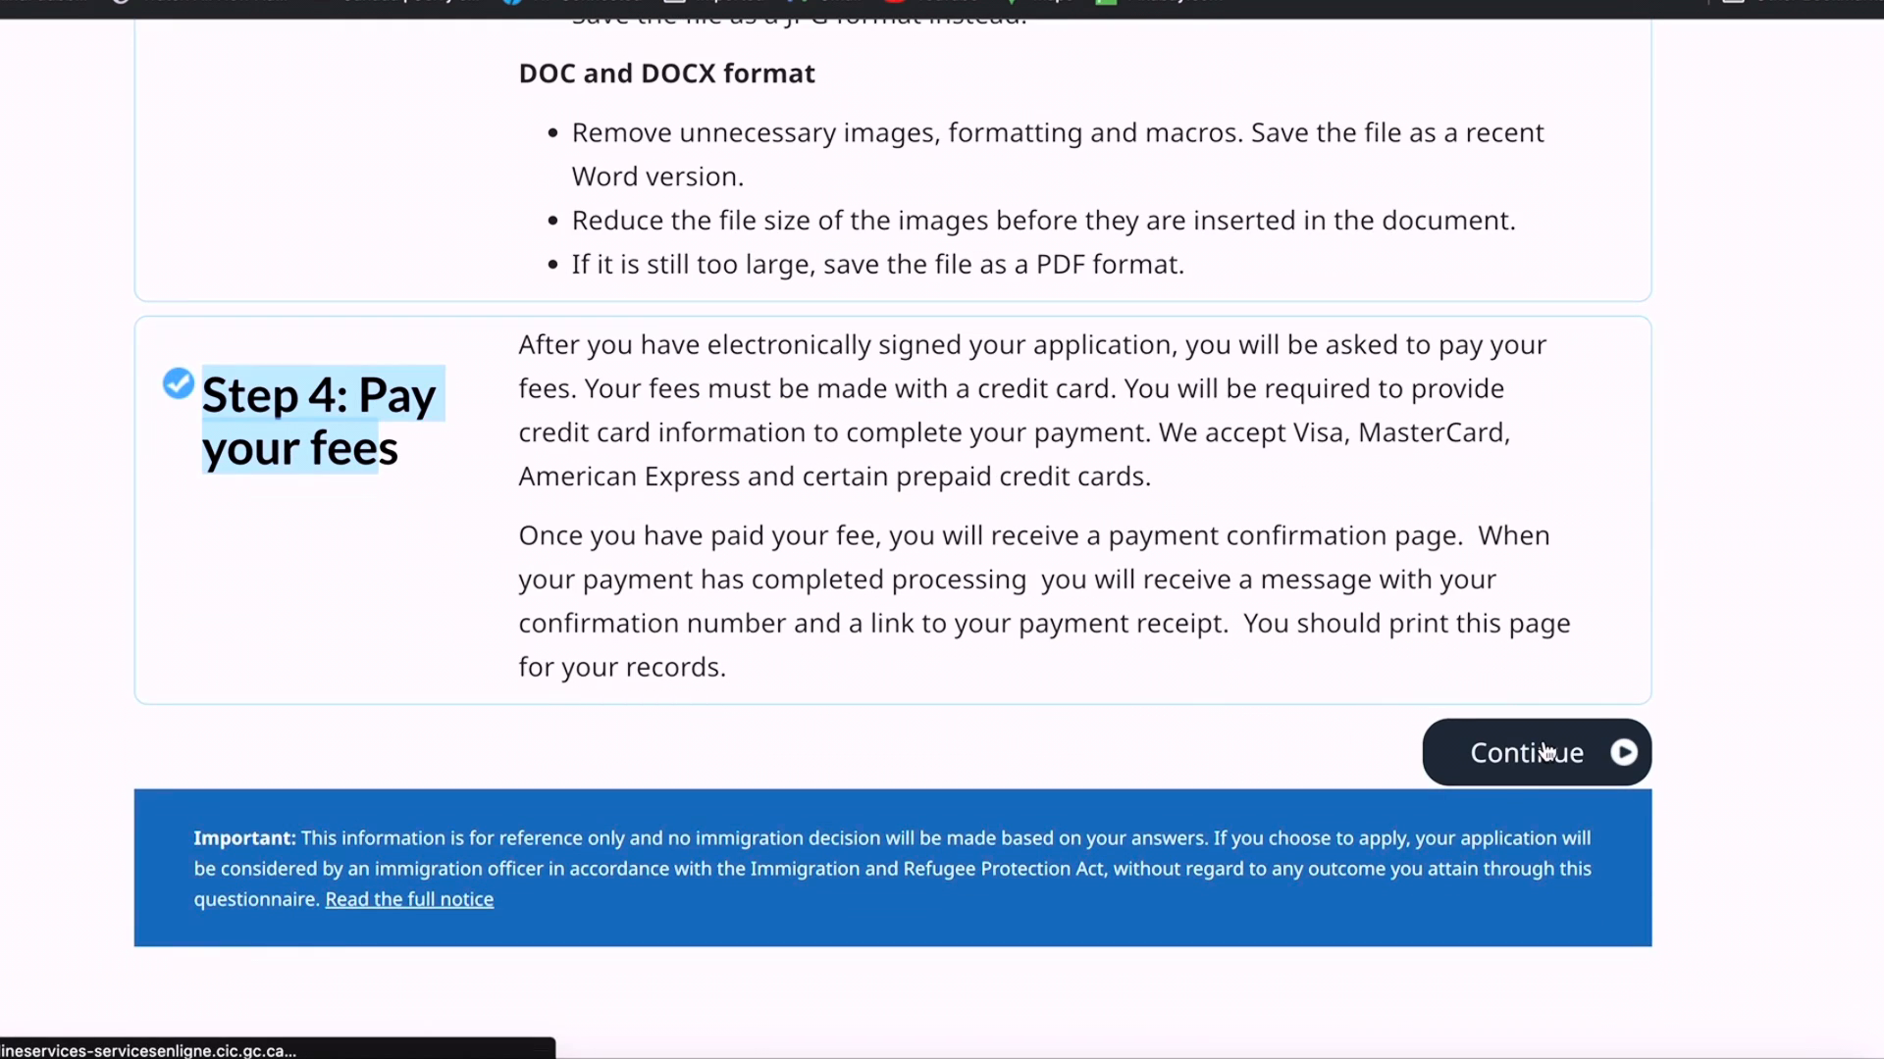
{"action": "left_click", "coordinate": [1674, 667]}
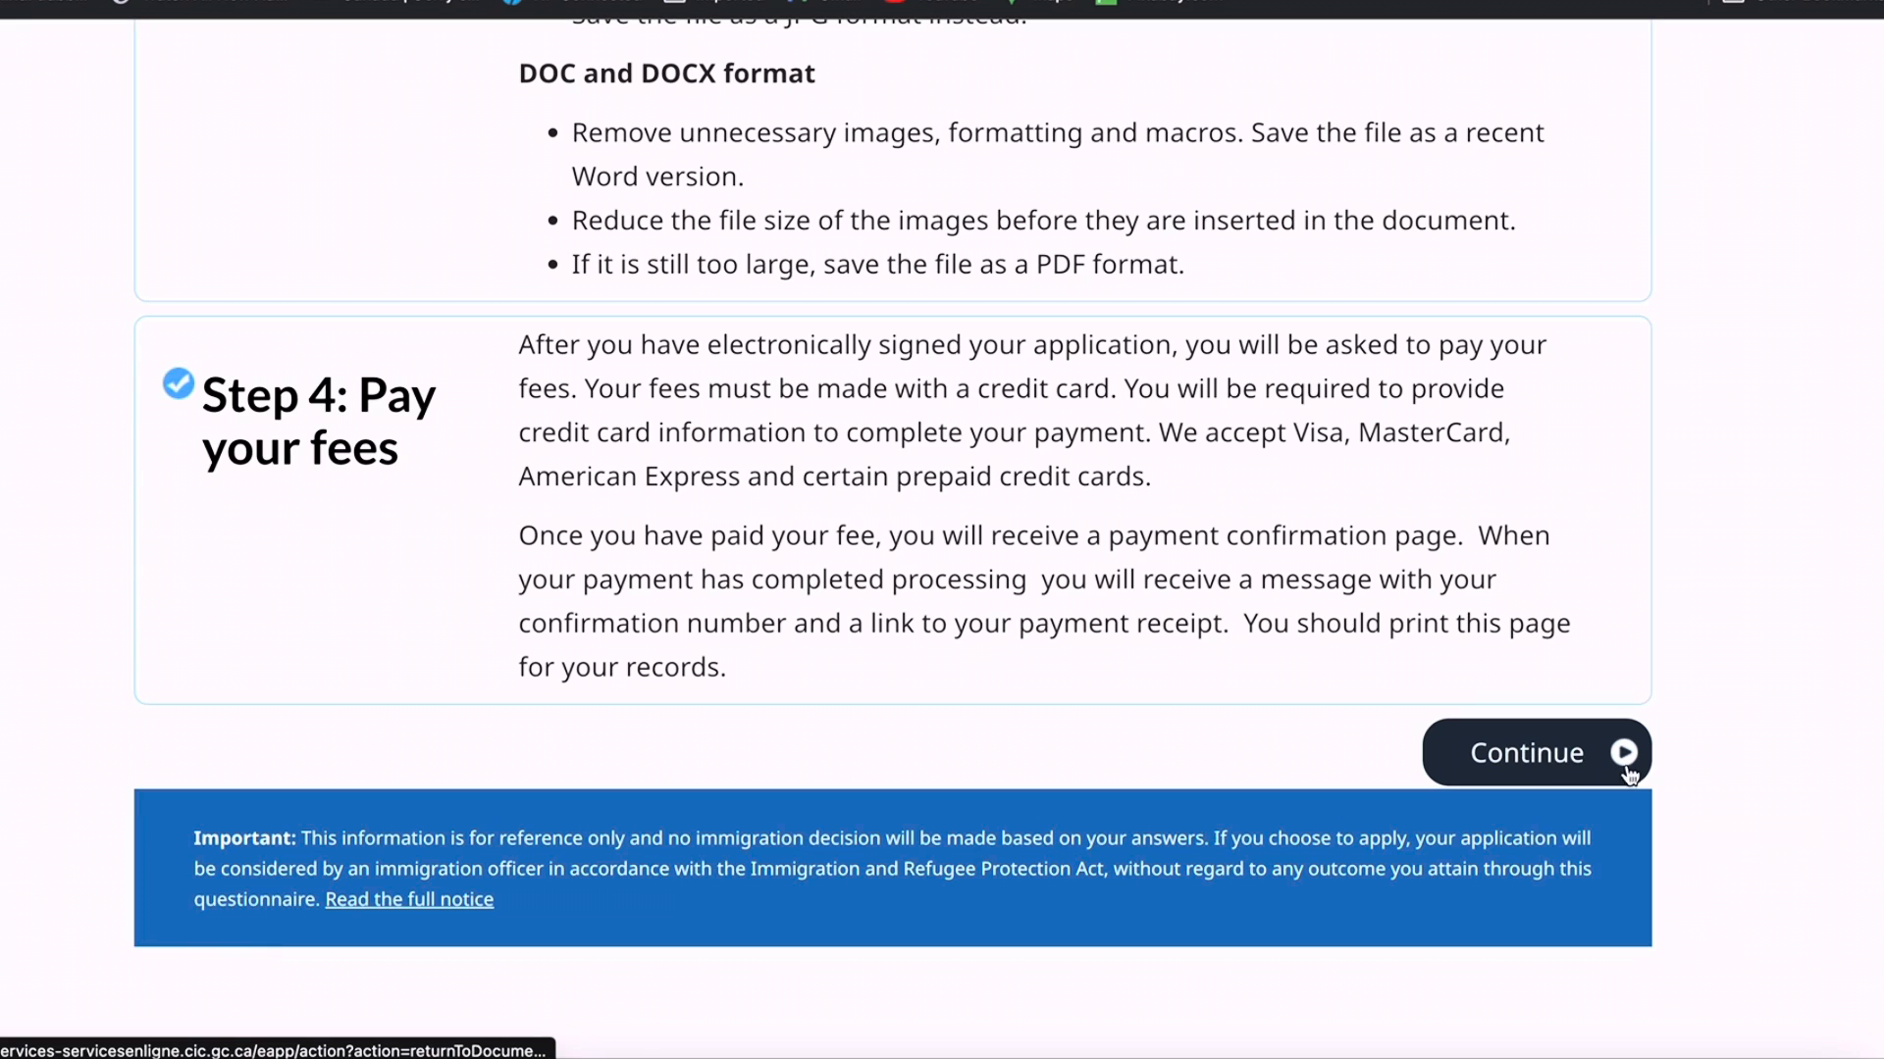
{"action": "scroll", "coordinate": [1550, 760], "scroll_direction": "up", "scroll_amount": 1}
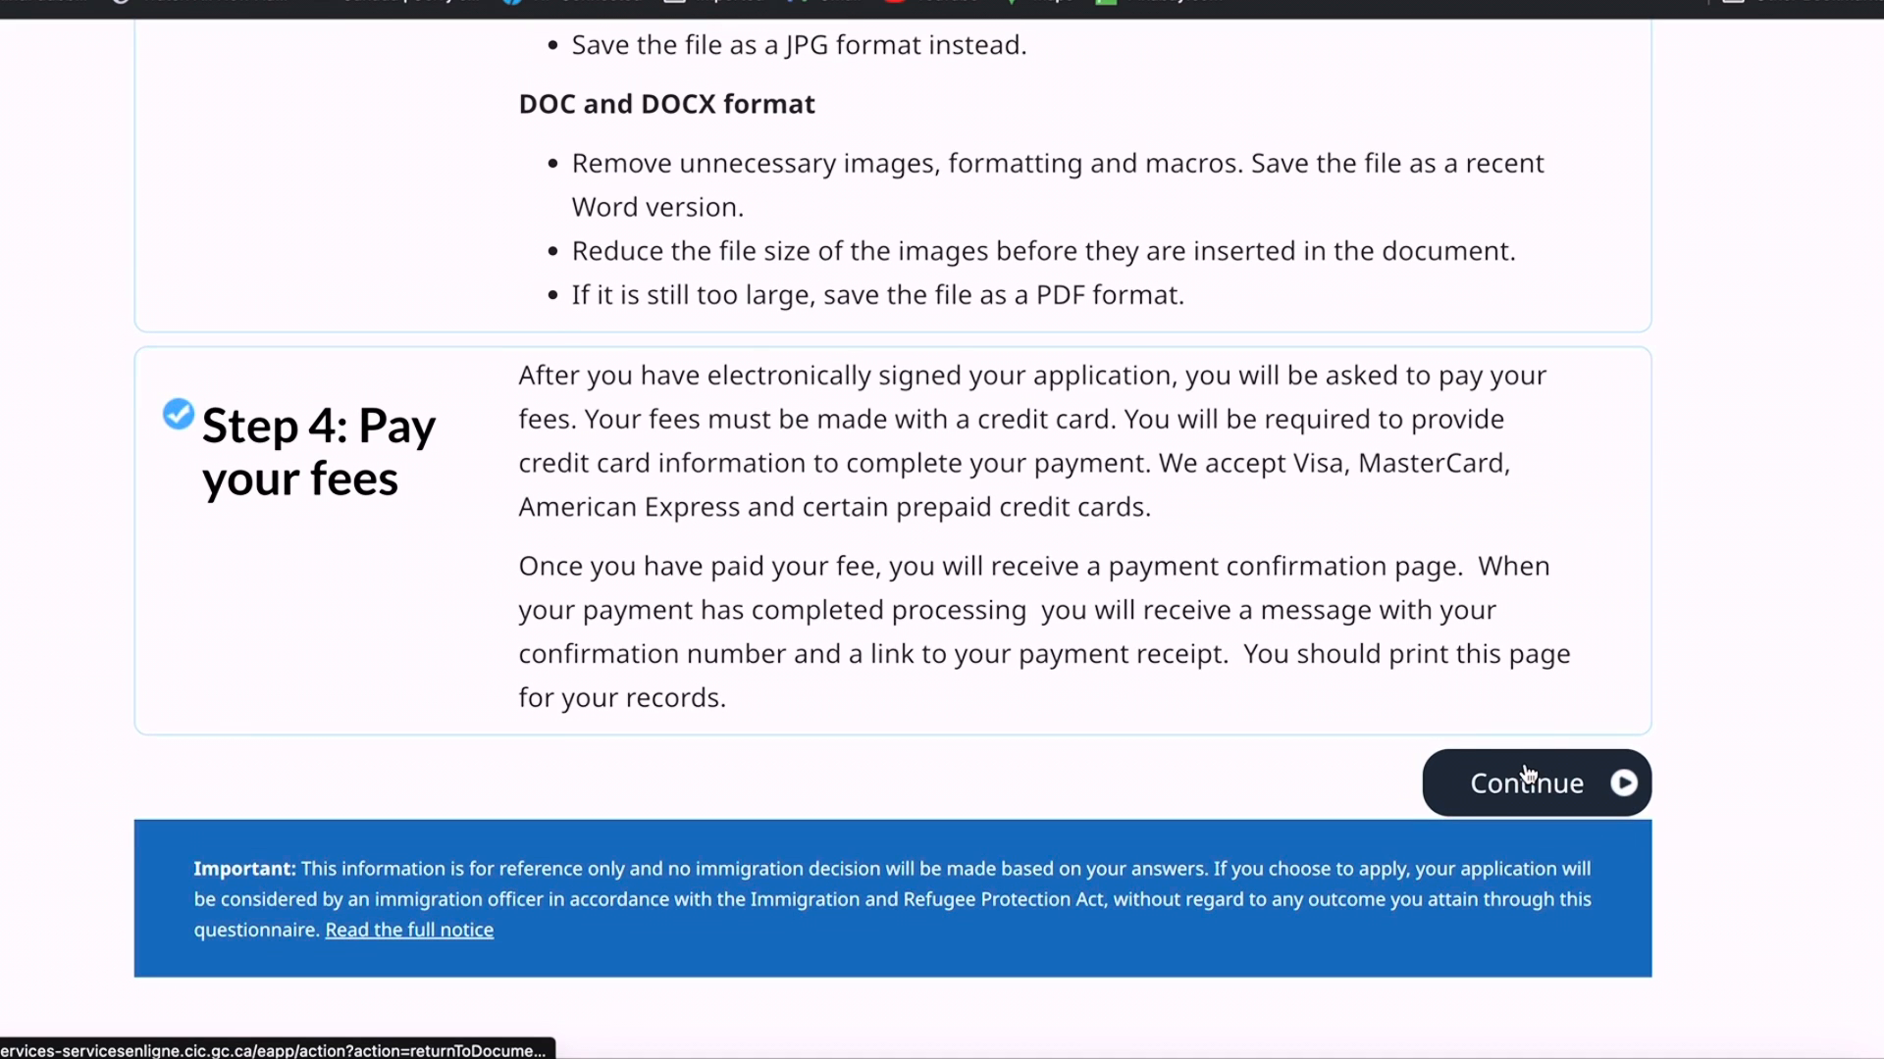
{"action": "left_click", "coordinate": [1527, 775]}
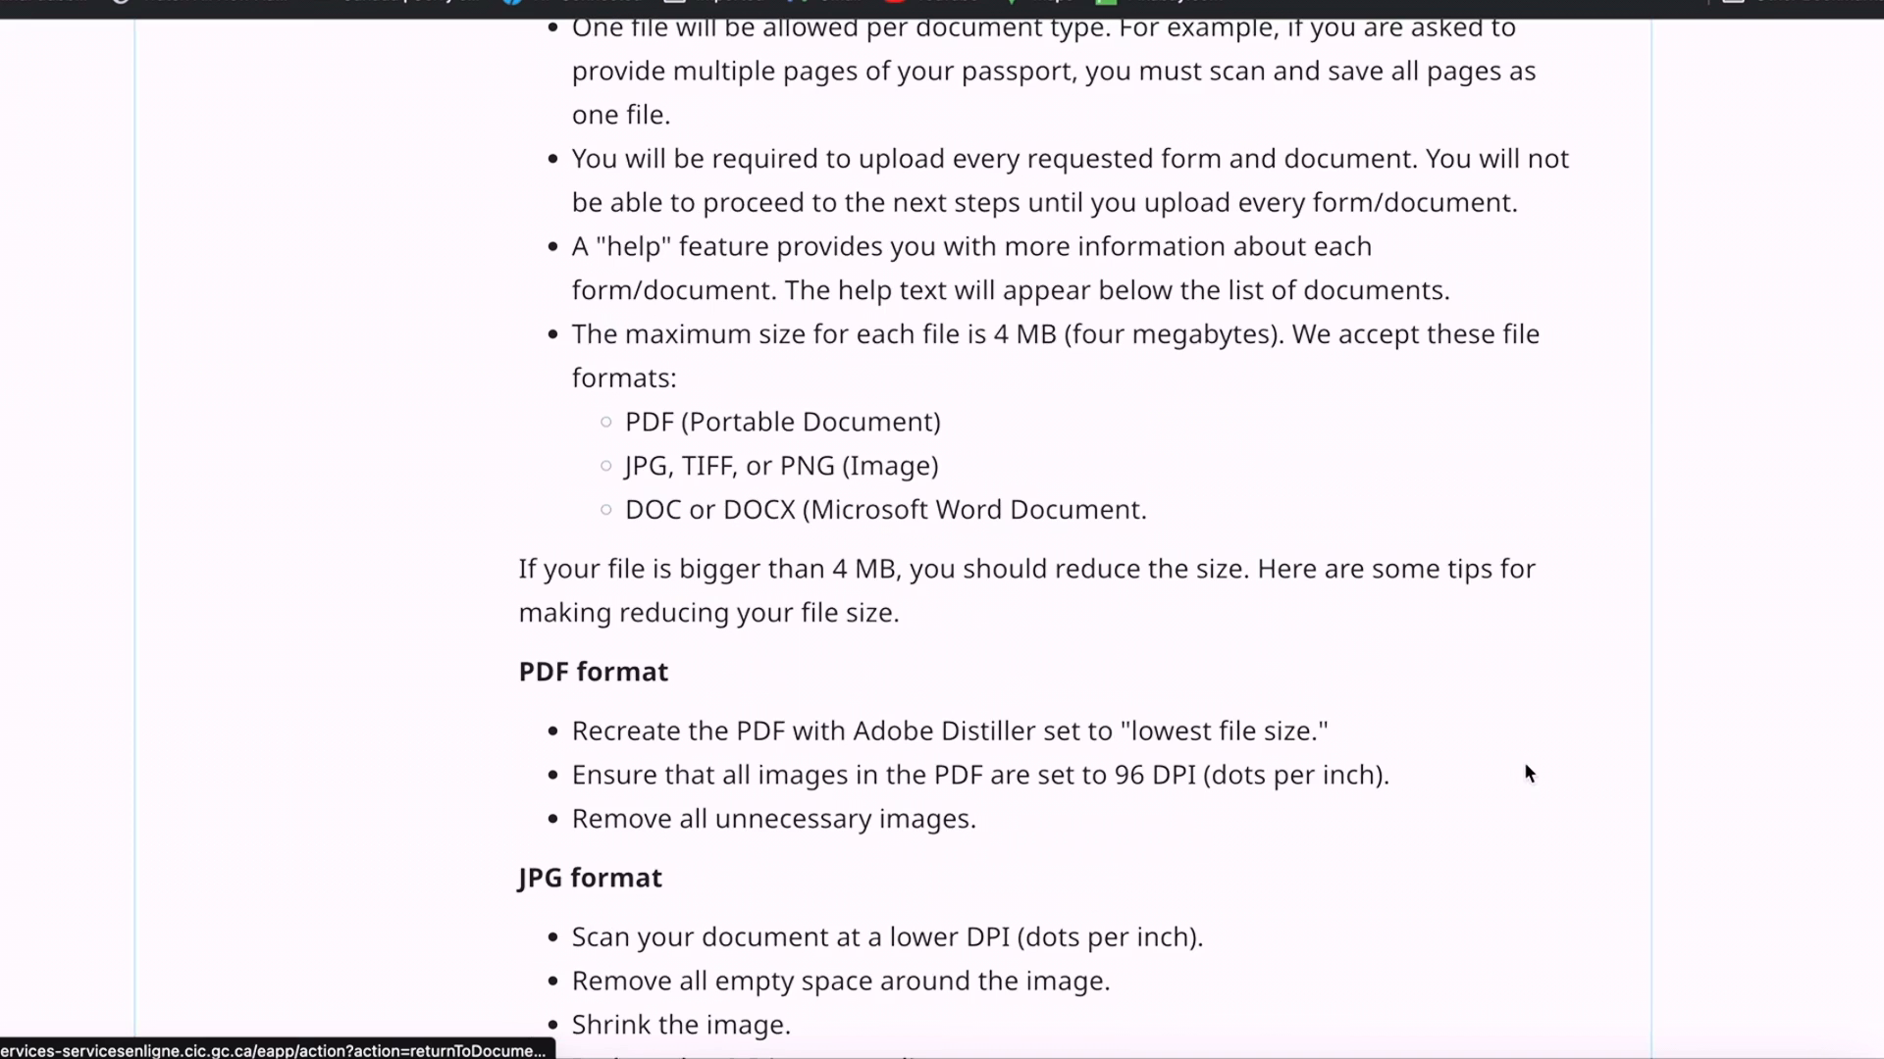
- Examine the document checklist from the introductory notes through the application form and the required supporting documents
{"action": "scroll", "coordinate": [1526, 769], "scroll_direction": "down", "scroll_amount": 3}
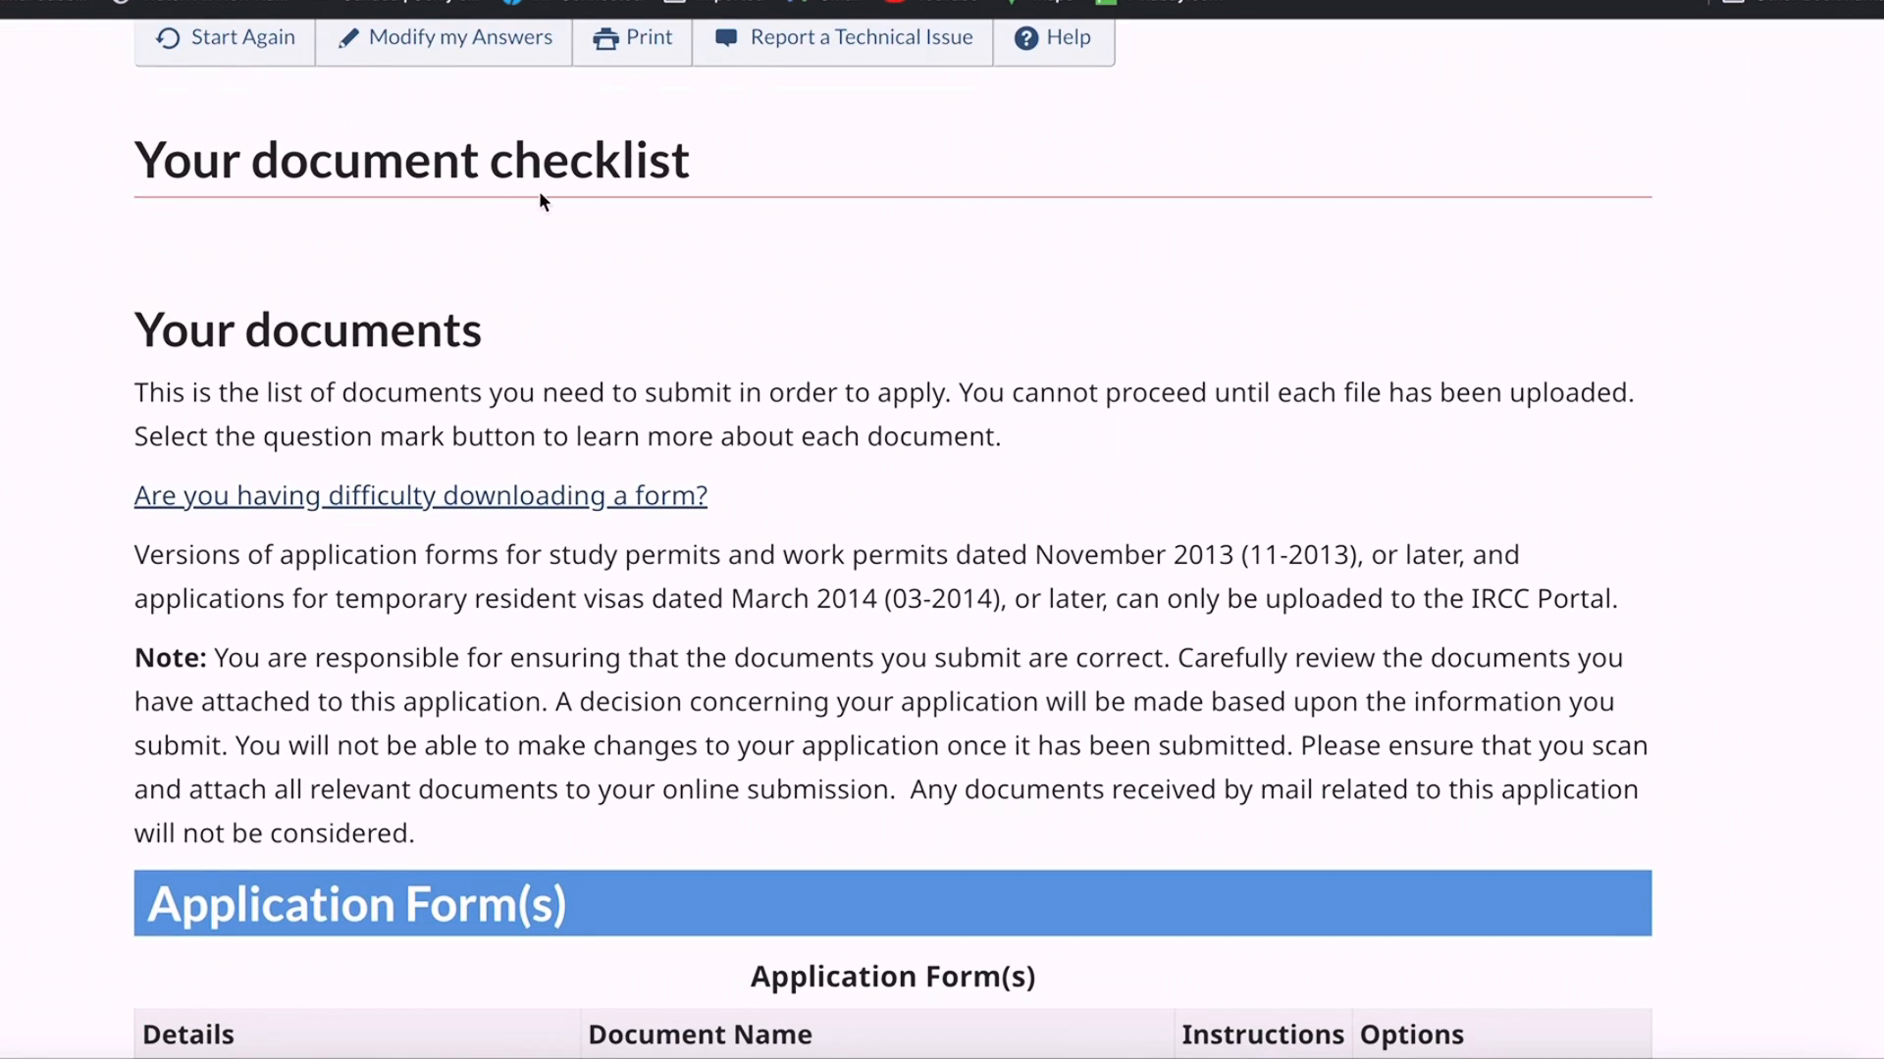
{"action": "scroll", "coordinate": [627, 236], "scroll_direction": "down", "scroll_amount": 5}
{"action": "scroll", "coordinate": [628, 235], "scroll_direction": "down", "scroll_amount": 2}
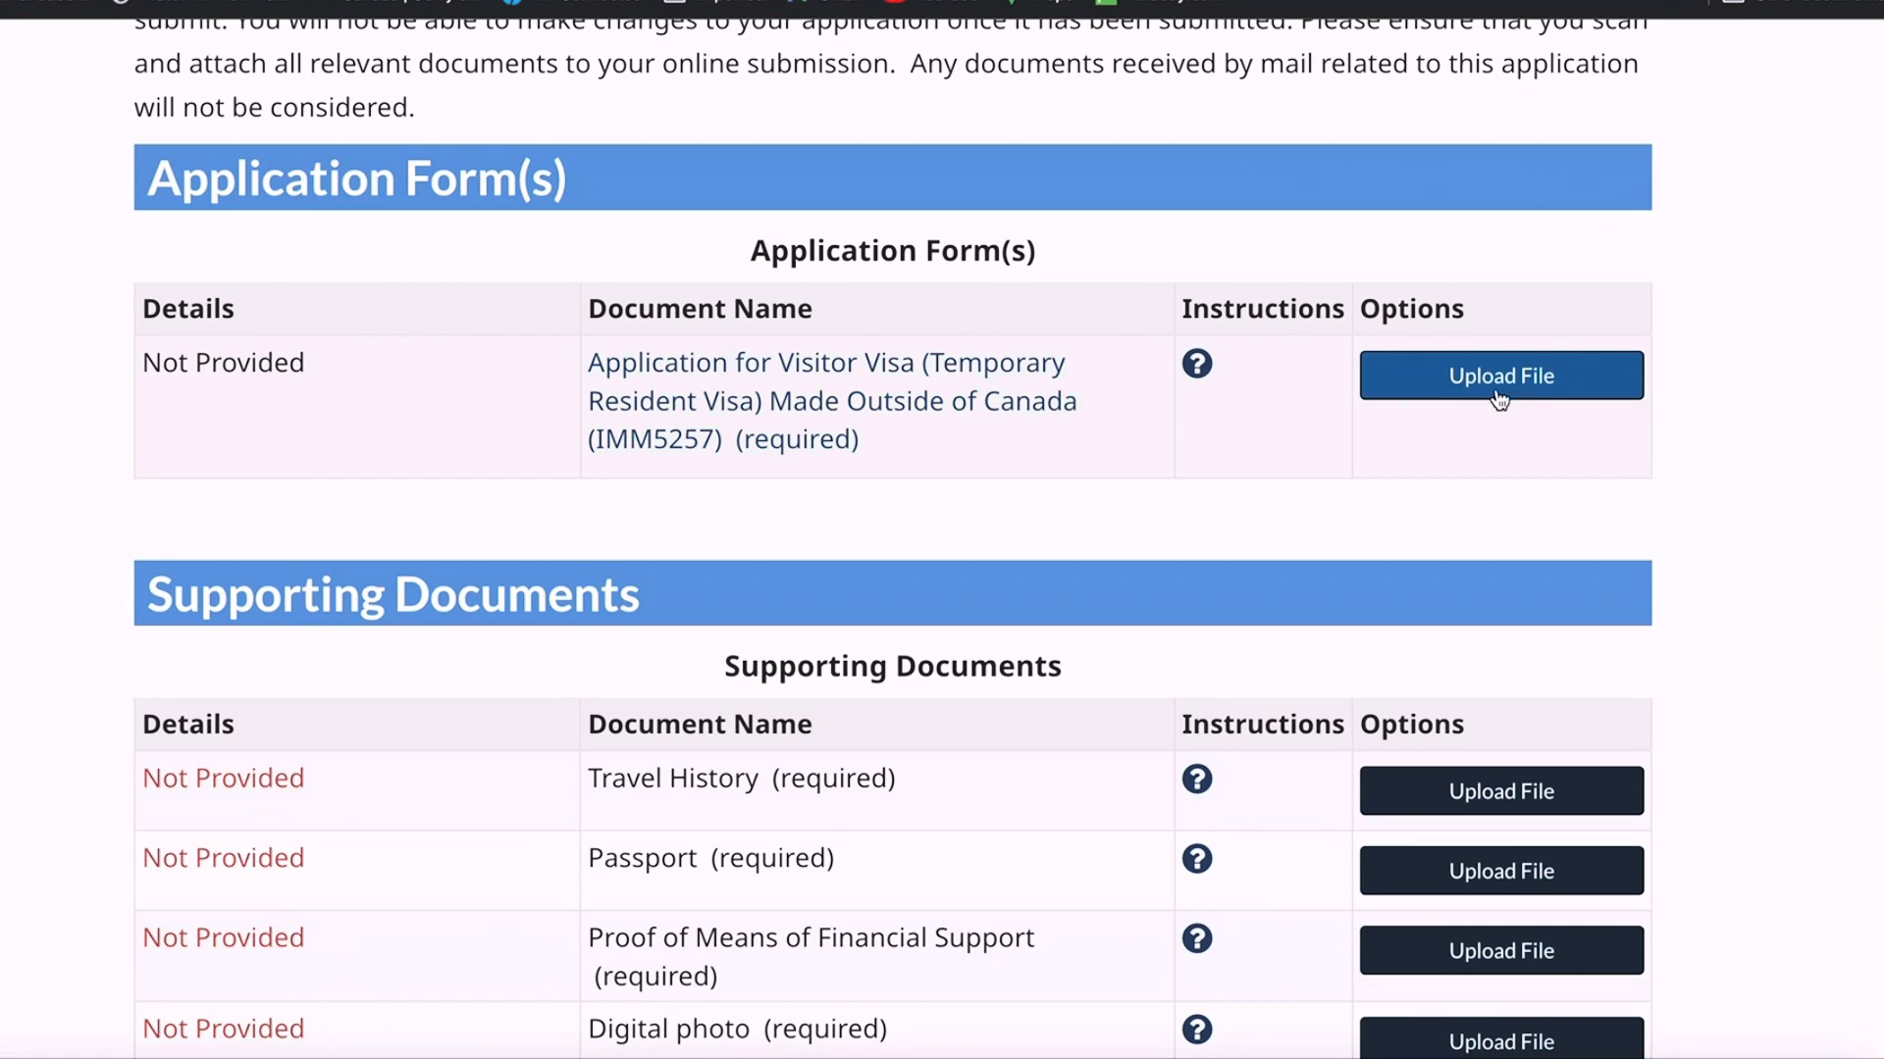
{"action": "scroll", "coordinate": [909, 612], "scroll_direction": "down", "scroll_amount": 2}
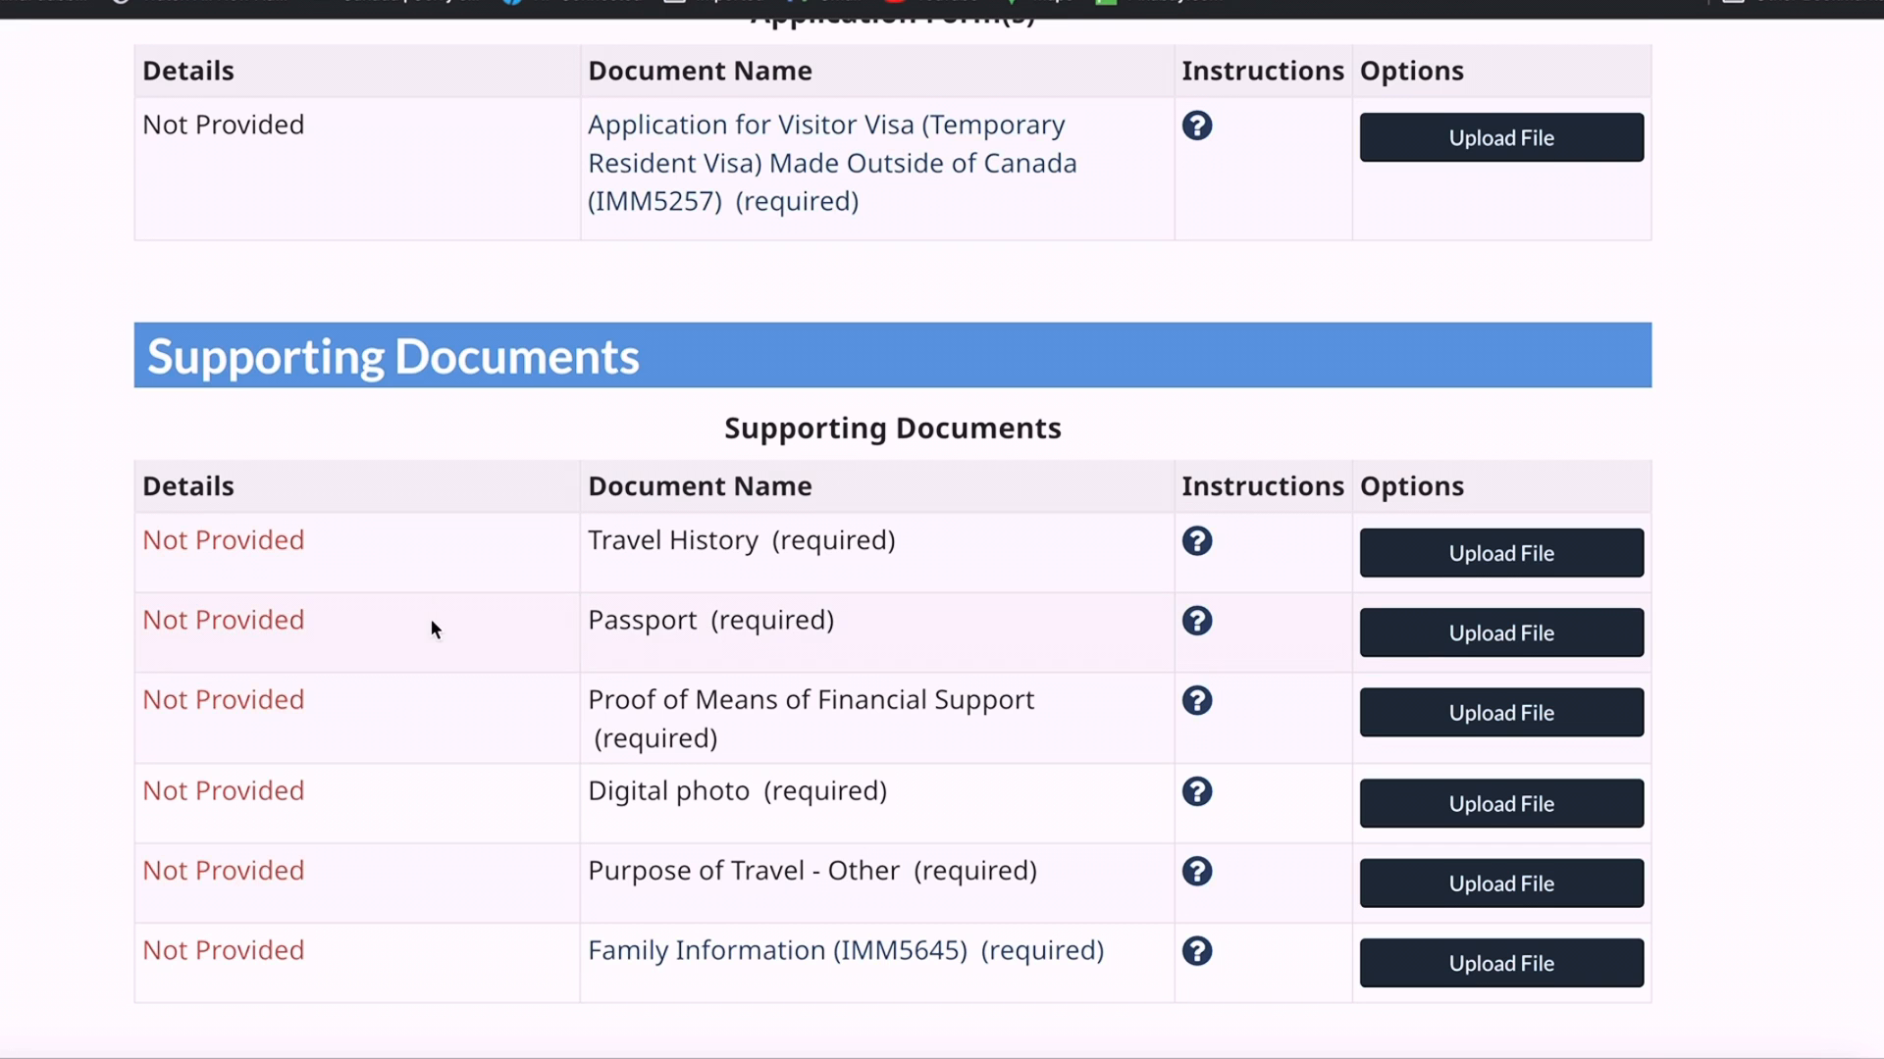
{"action": "scroll", "coordinate": [432, 622], "scroll_direction": "down", "scroll_amount": 1}
{"action": "scroll", "coordinate": [636, 322], "scroll_direction": "down", "scroll_amount": 1}
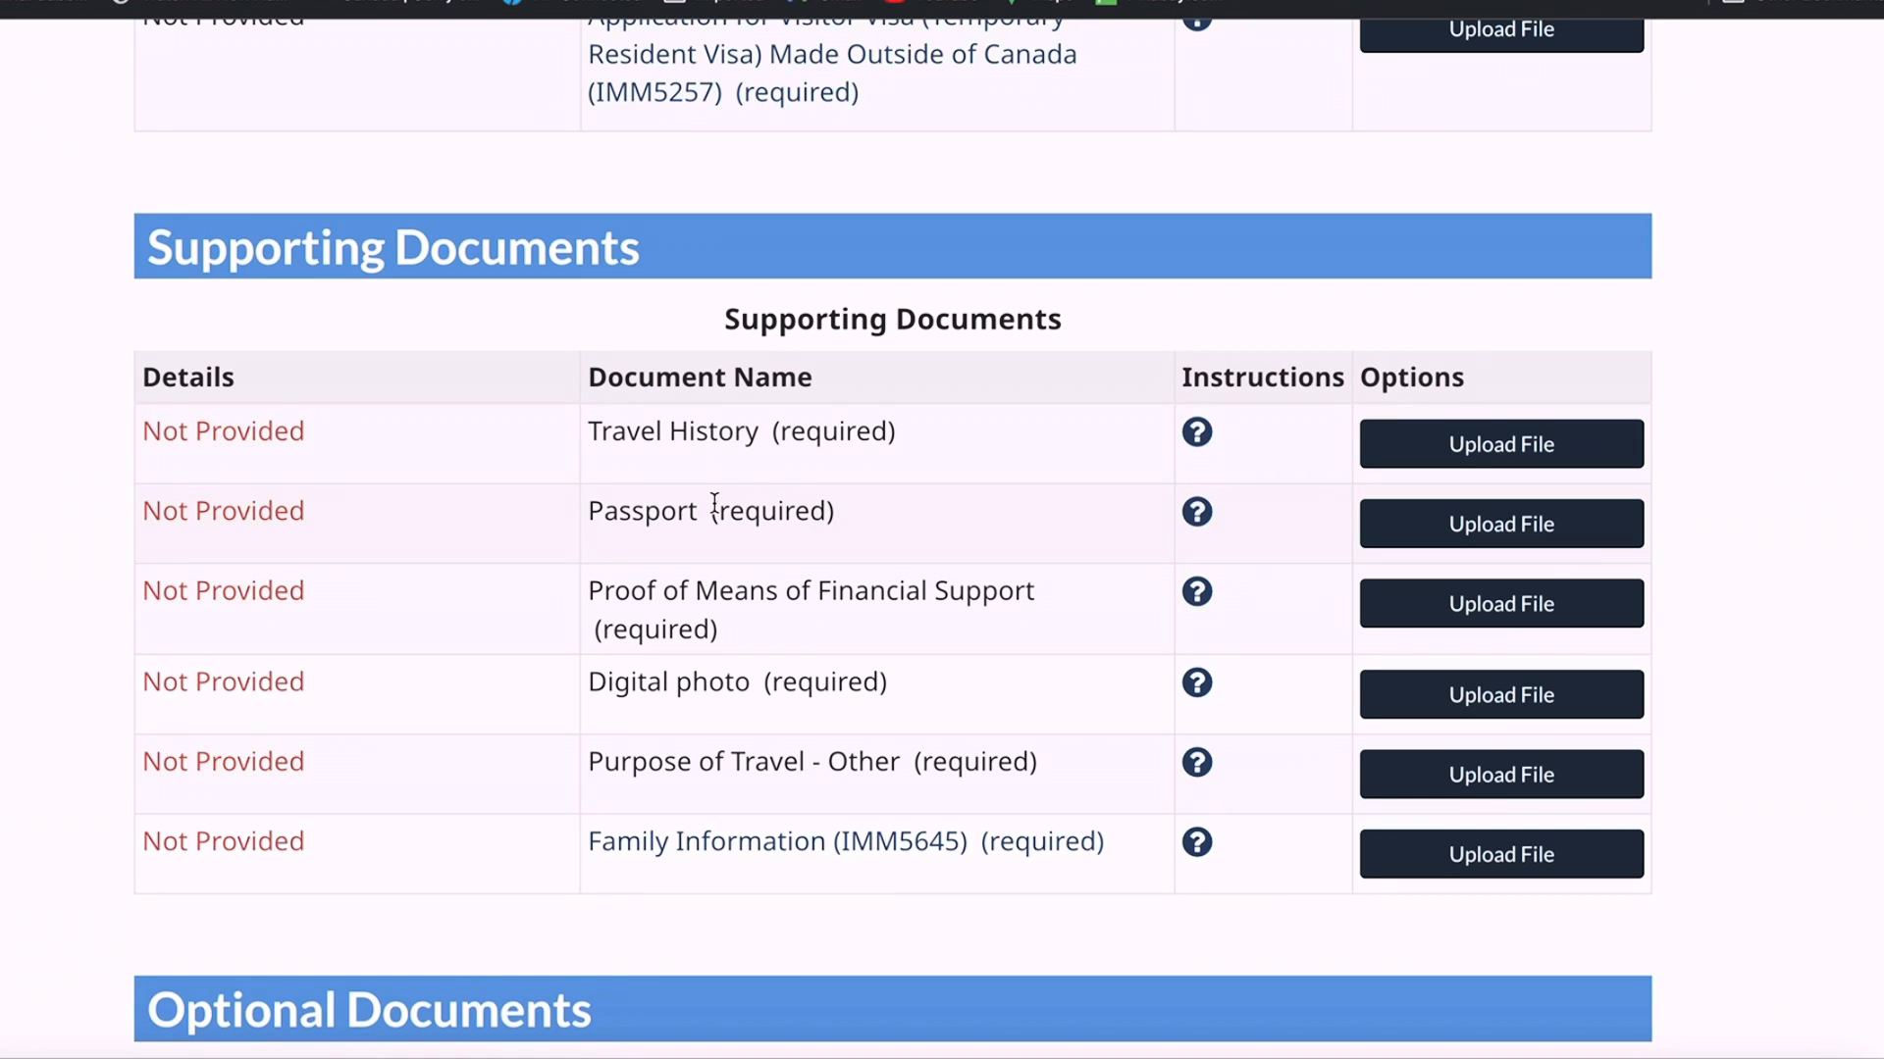
{"action": "scroll", "coordinate": [663, 459], "scroll_direction": "down", "scroll_amount": 1}
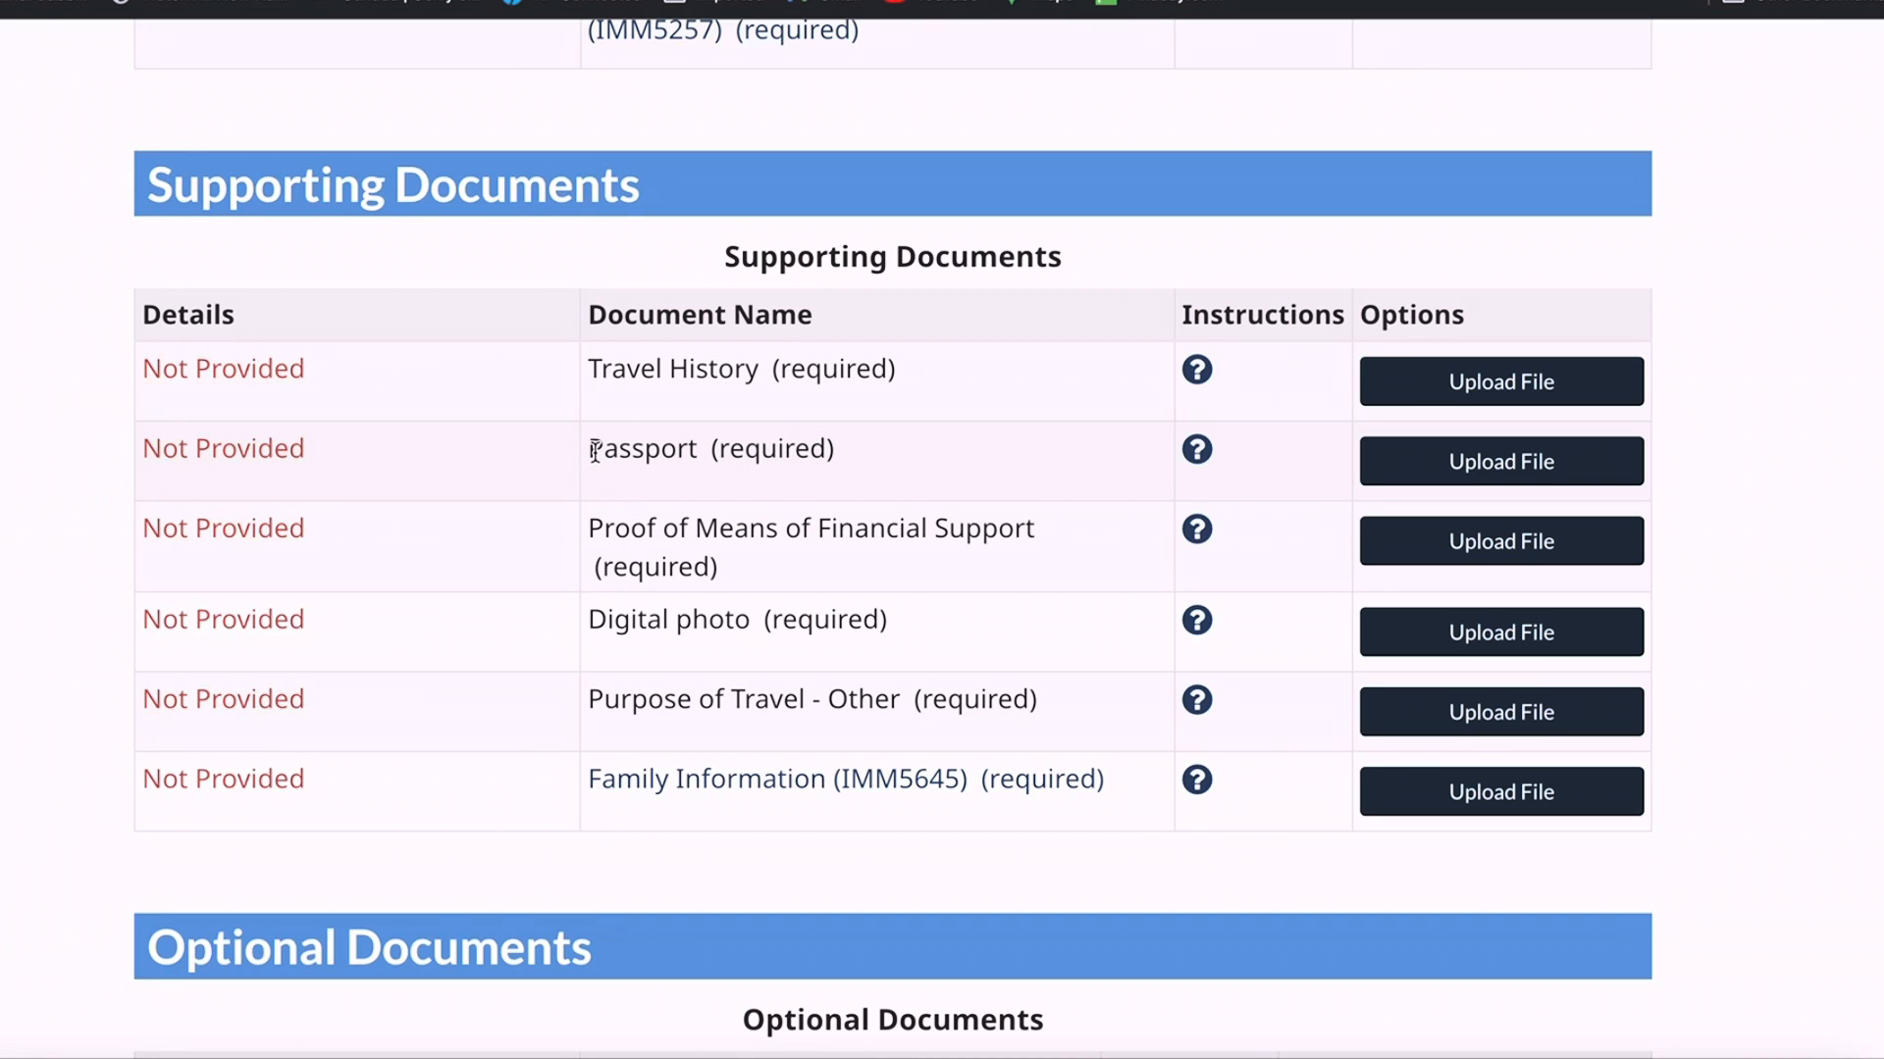
- Examine the Passport and Proof of Means of Financial Support entries, and recheck the visitor visa application form entry in the checklist
{"action": "left_click_drag", "start_coordinate": [594, 451], "coordinate": [682, 451]}
{"action": "left_click", "coordinate": [844, 451]}
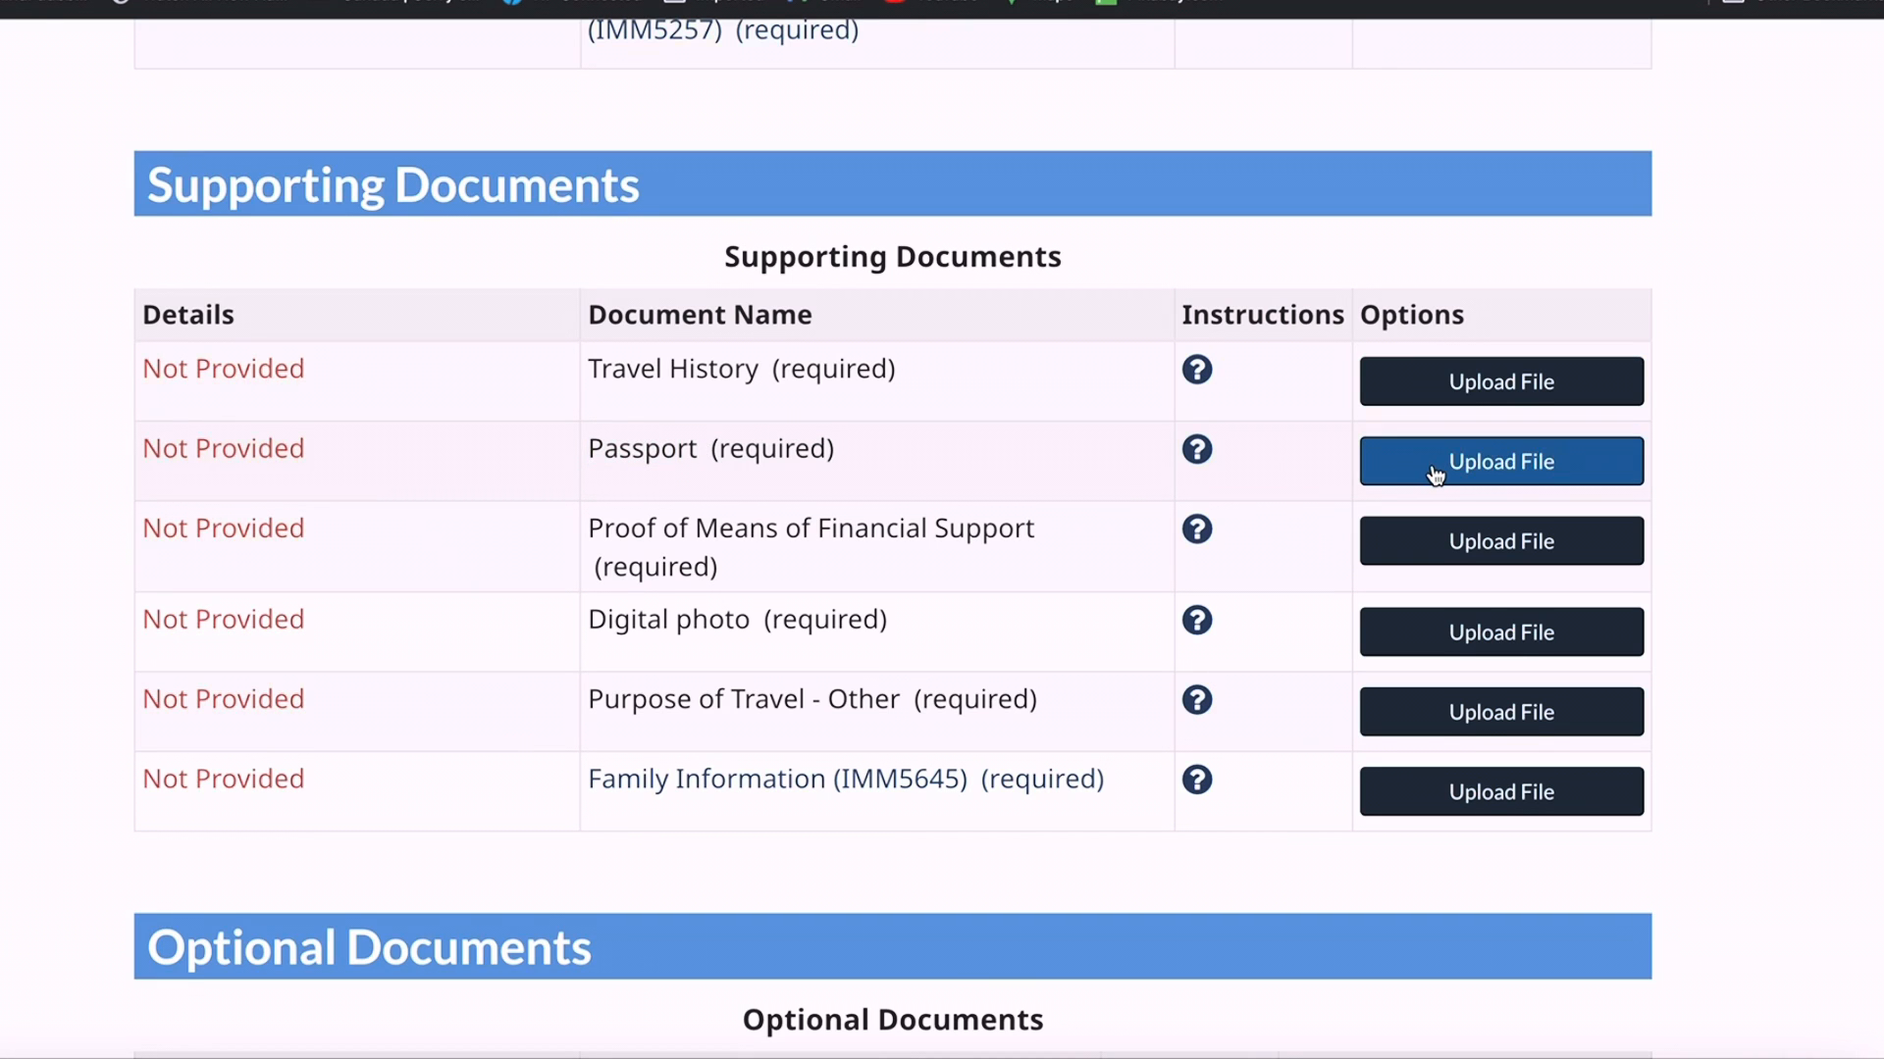
{"action": "scroll", "coordinate": [1434, 474], "scroll_direction": "down", "scroll_amount": 1}
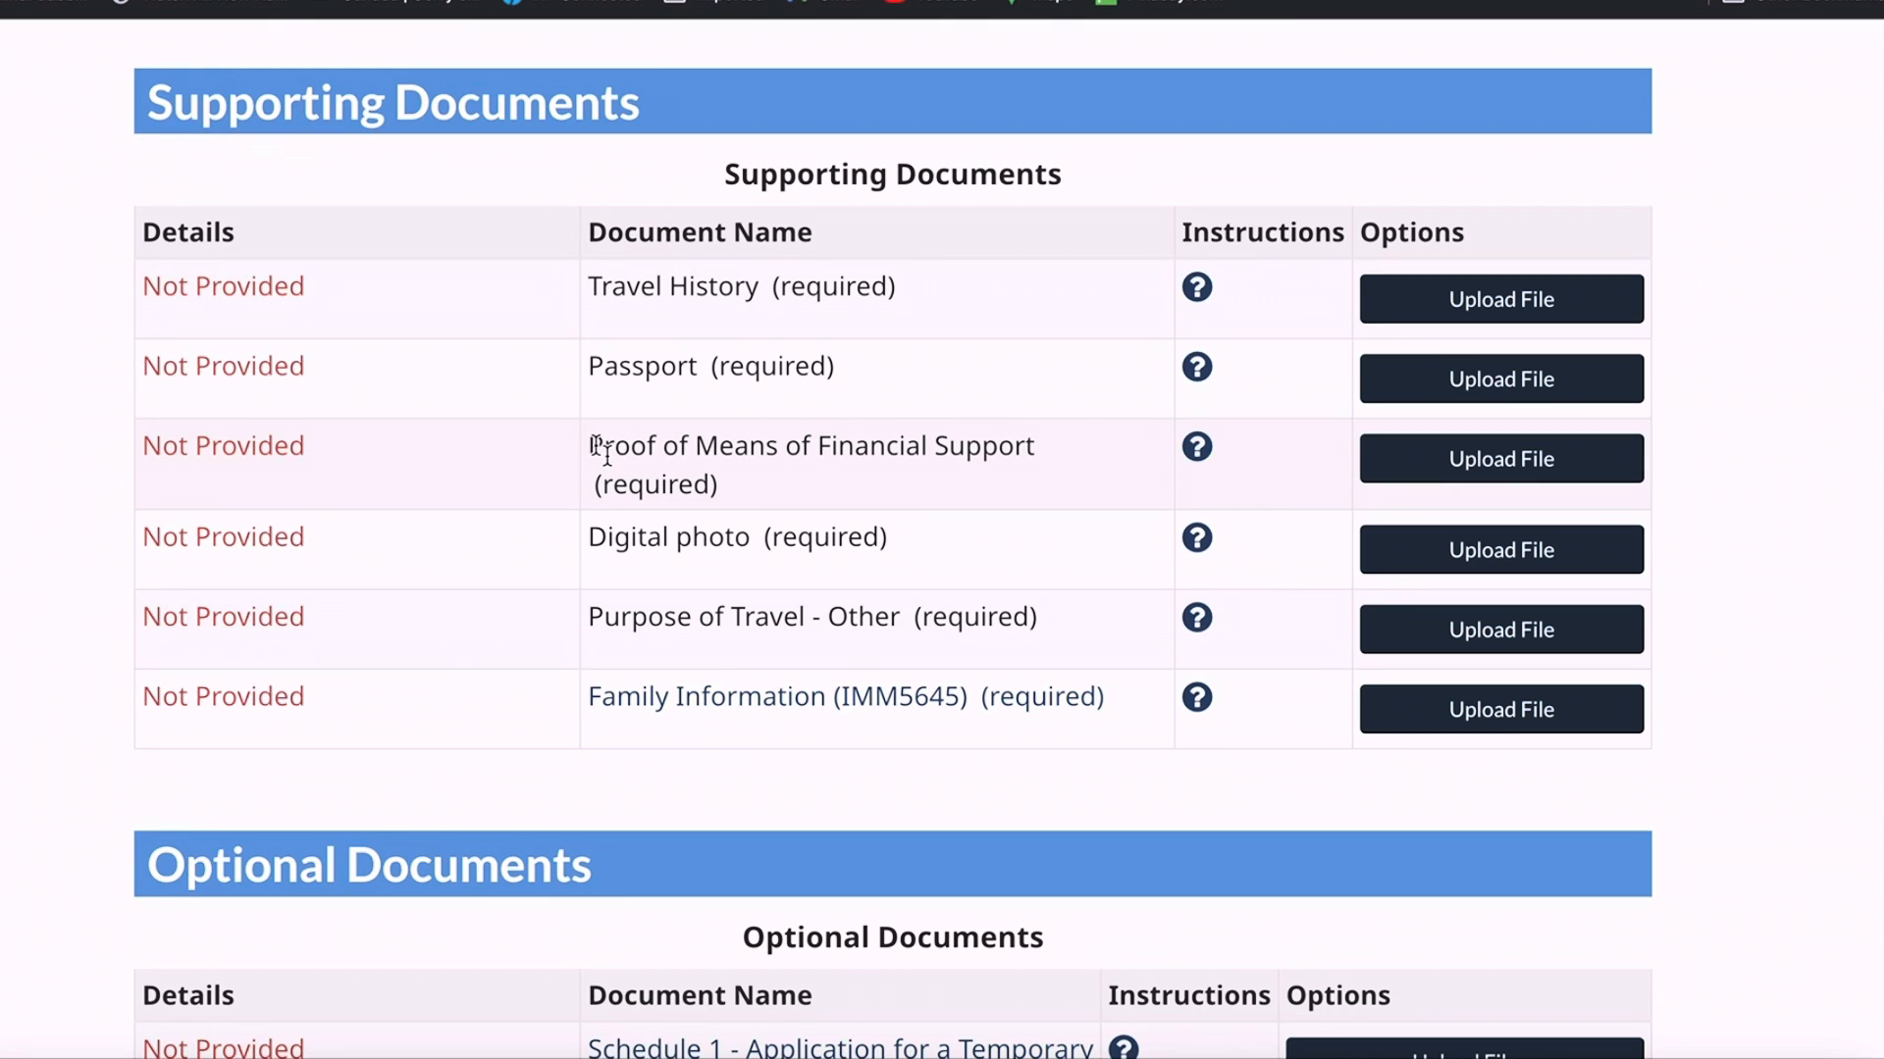
{"action": "left_click_drag", "start_coordinate": [594, 451], "coordinate": [830, 473]}
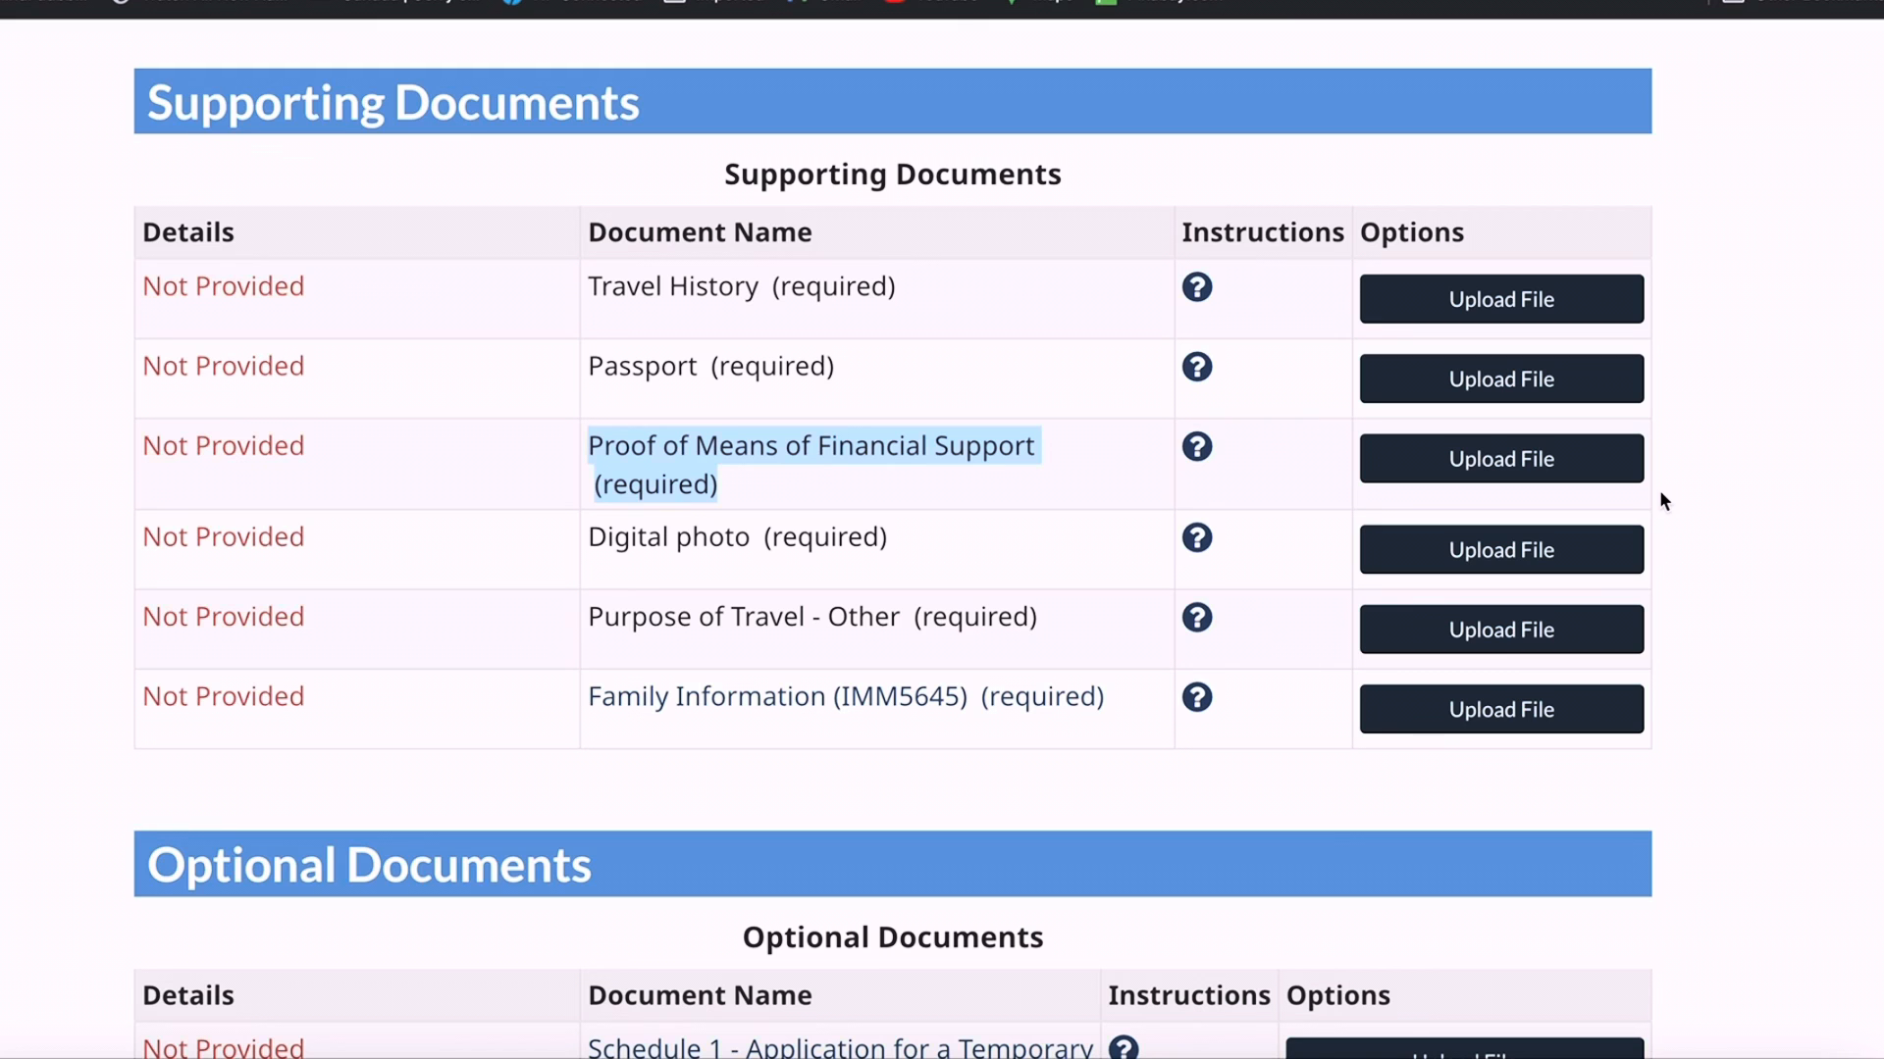
{"action": "left_click", "coordinate": [1693, 396]}
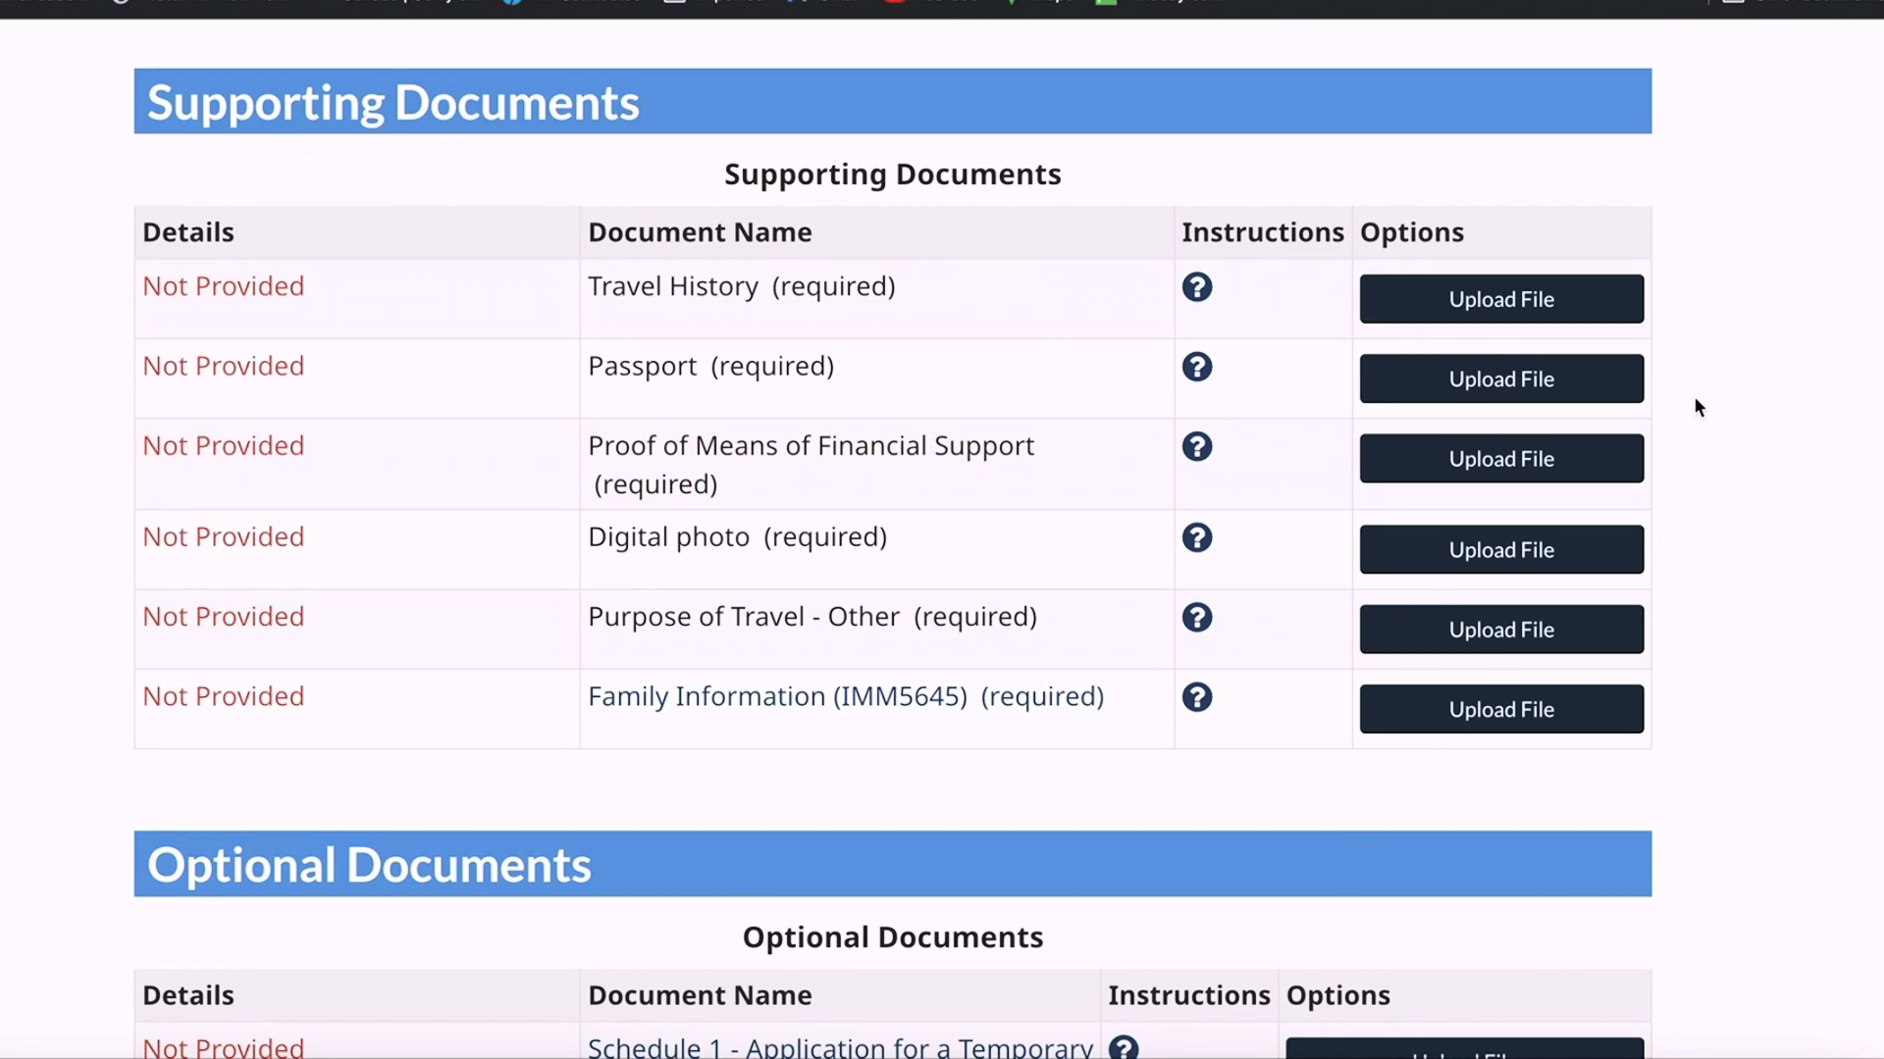
{"action": "scroll", "coordinate": [1694, 396], "scroll_direction": "up", "scroll_amount": 6}
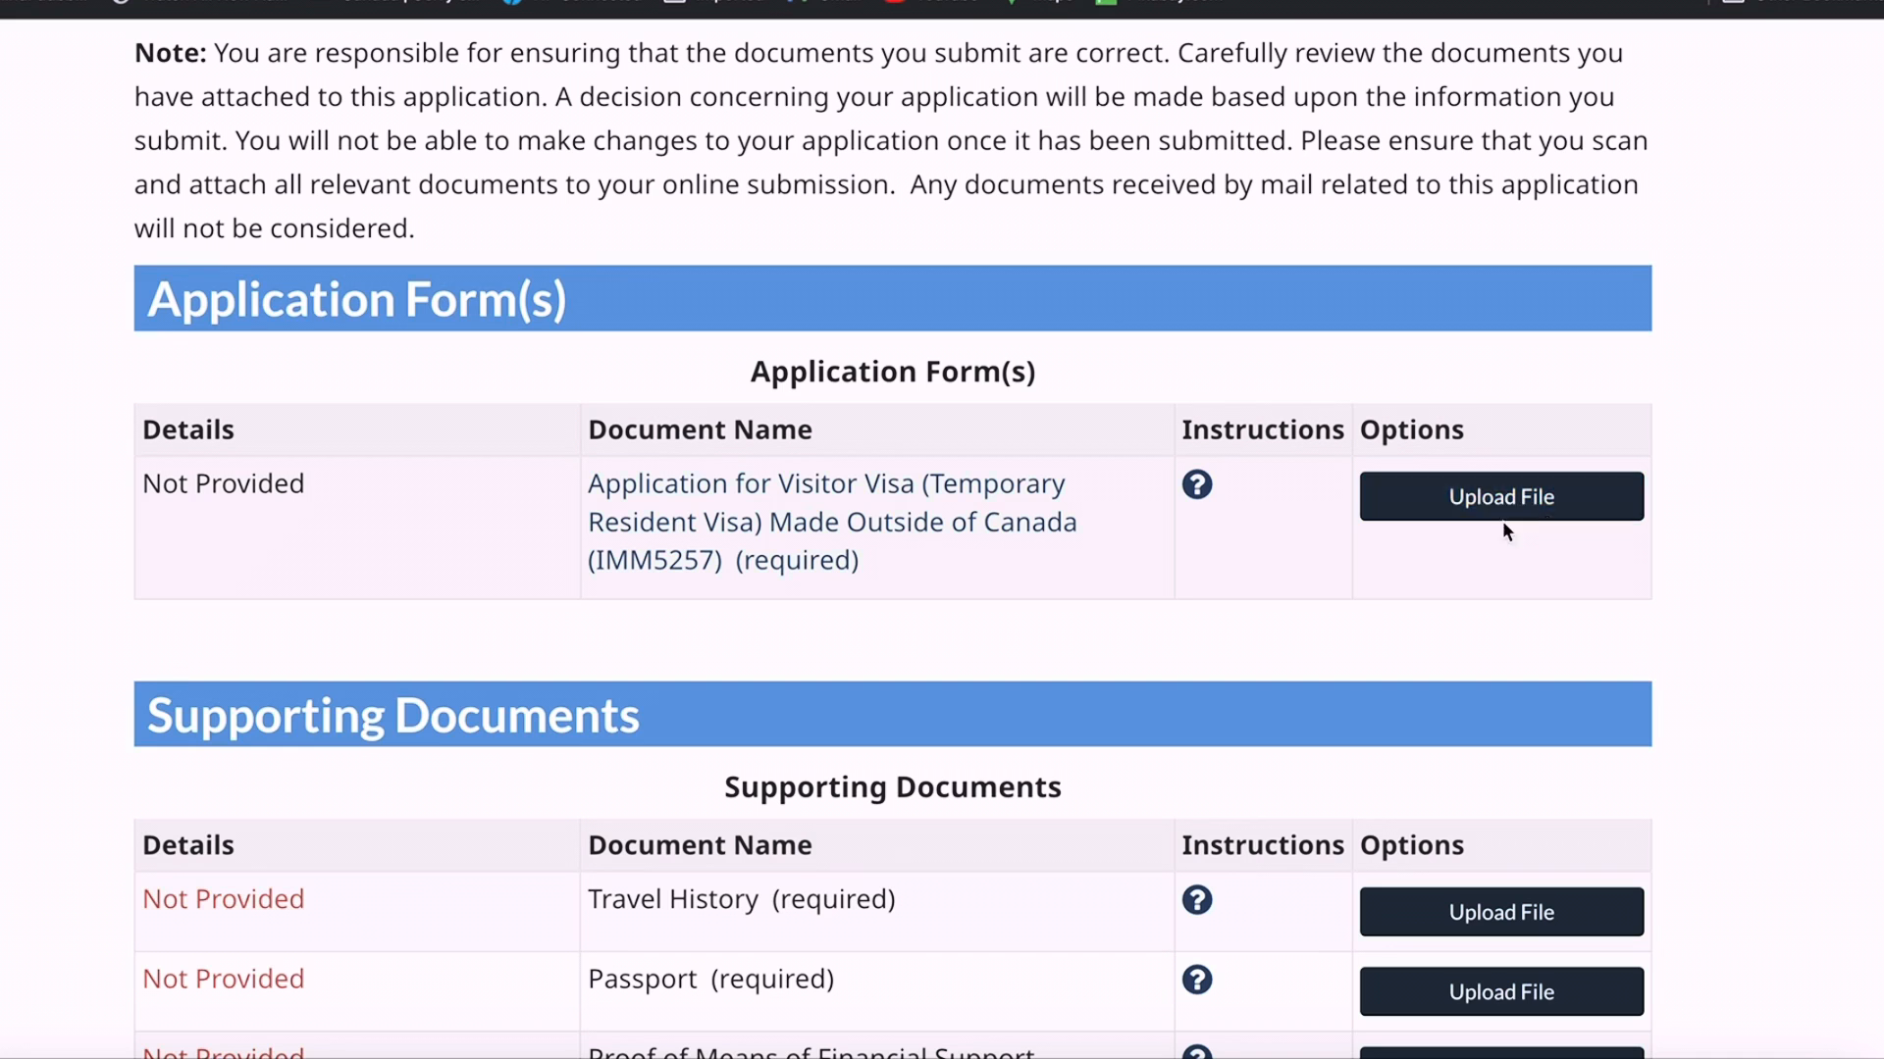
{"action": "scroll", "coordinate": [1474, 520], "scroll_direction": "down", "scroll_amount": 3}
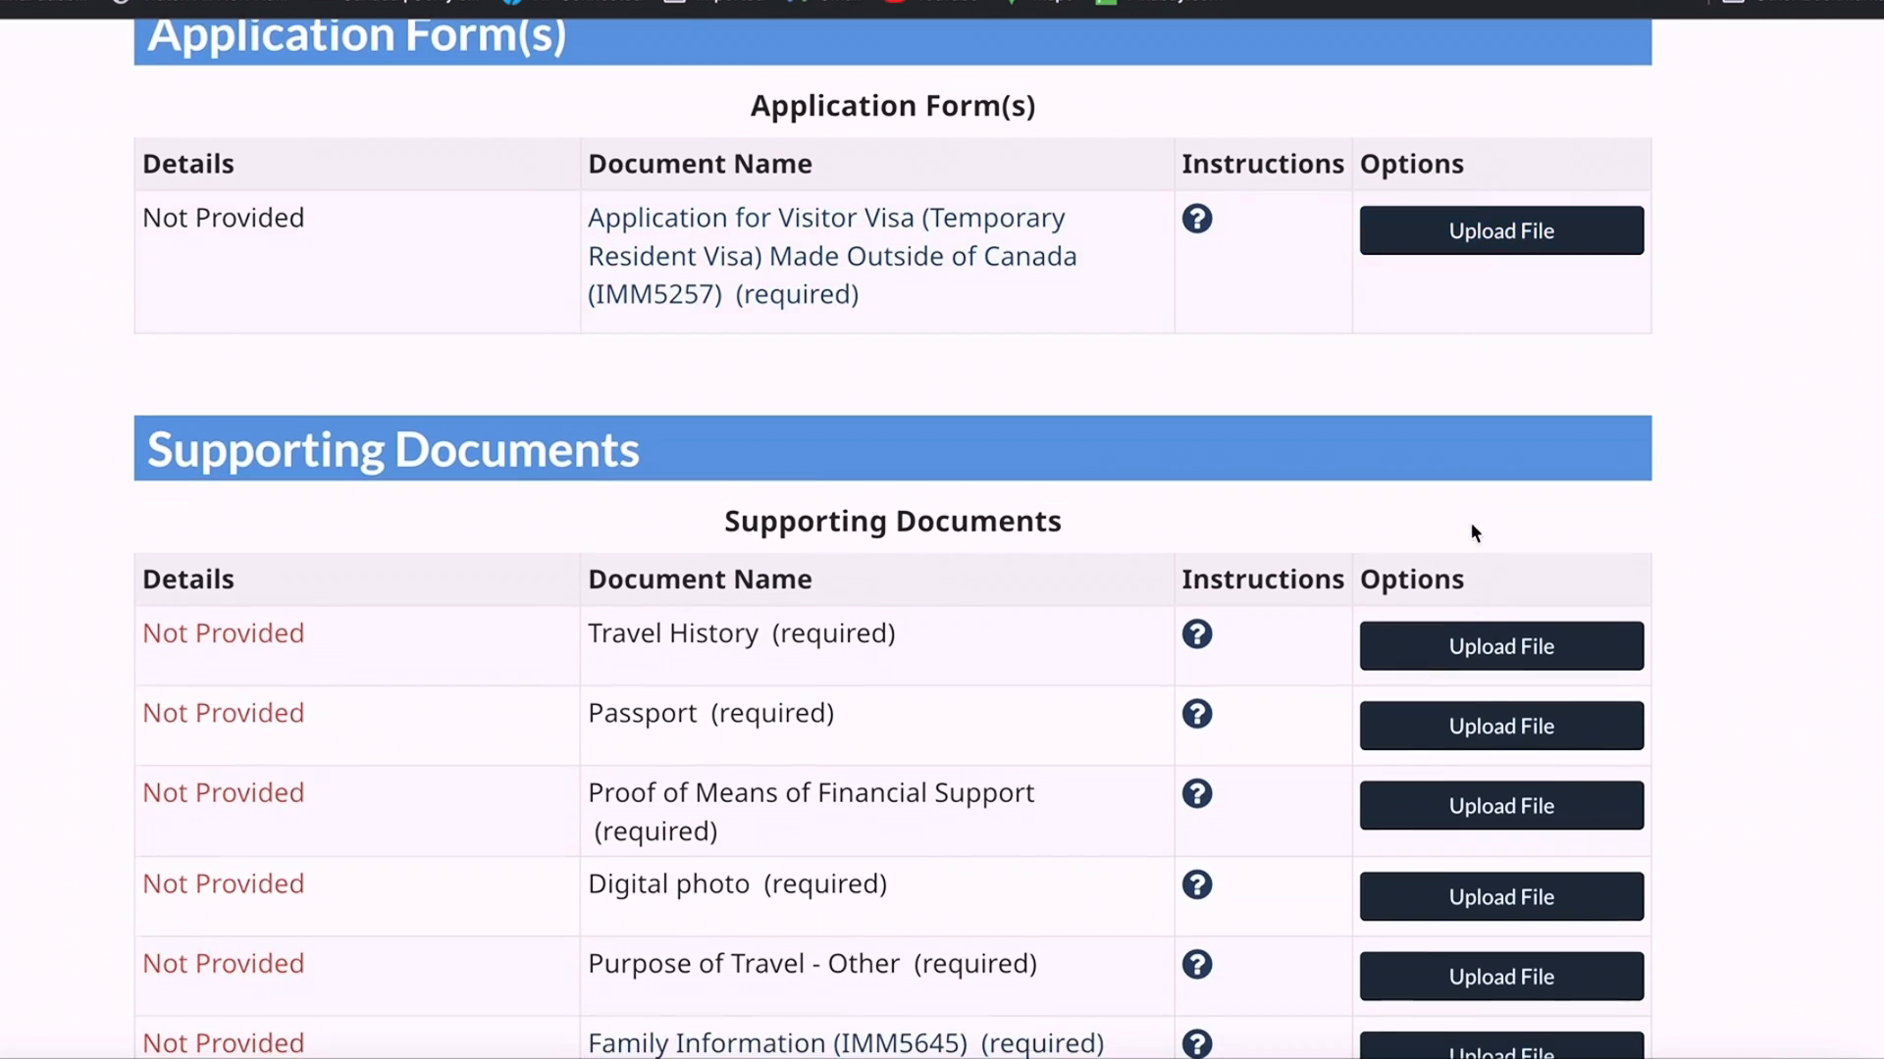
{"action": "scroll", "coordinate": [785, 756], "scroll_direction": "down", "scroll_amount": 1}
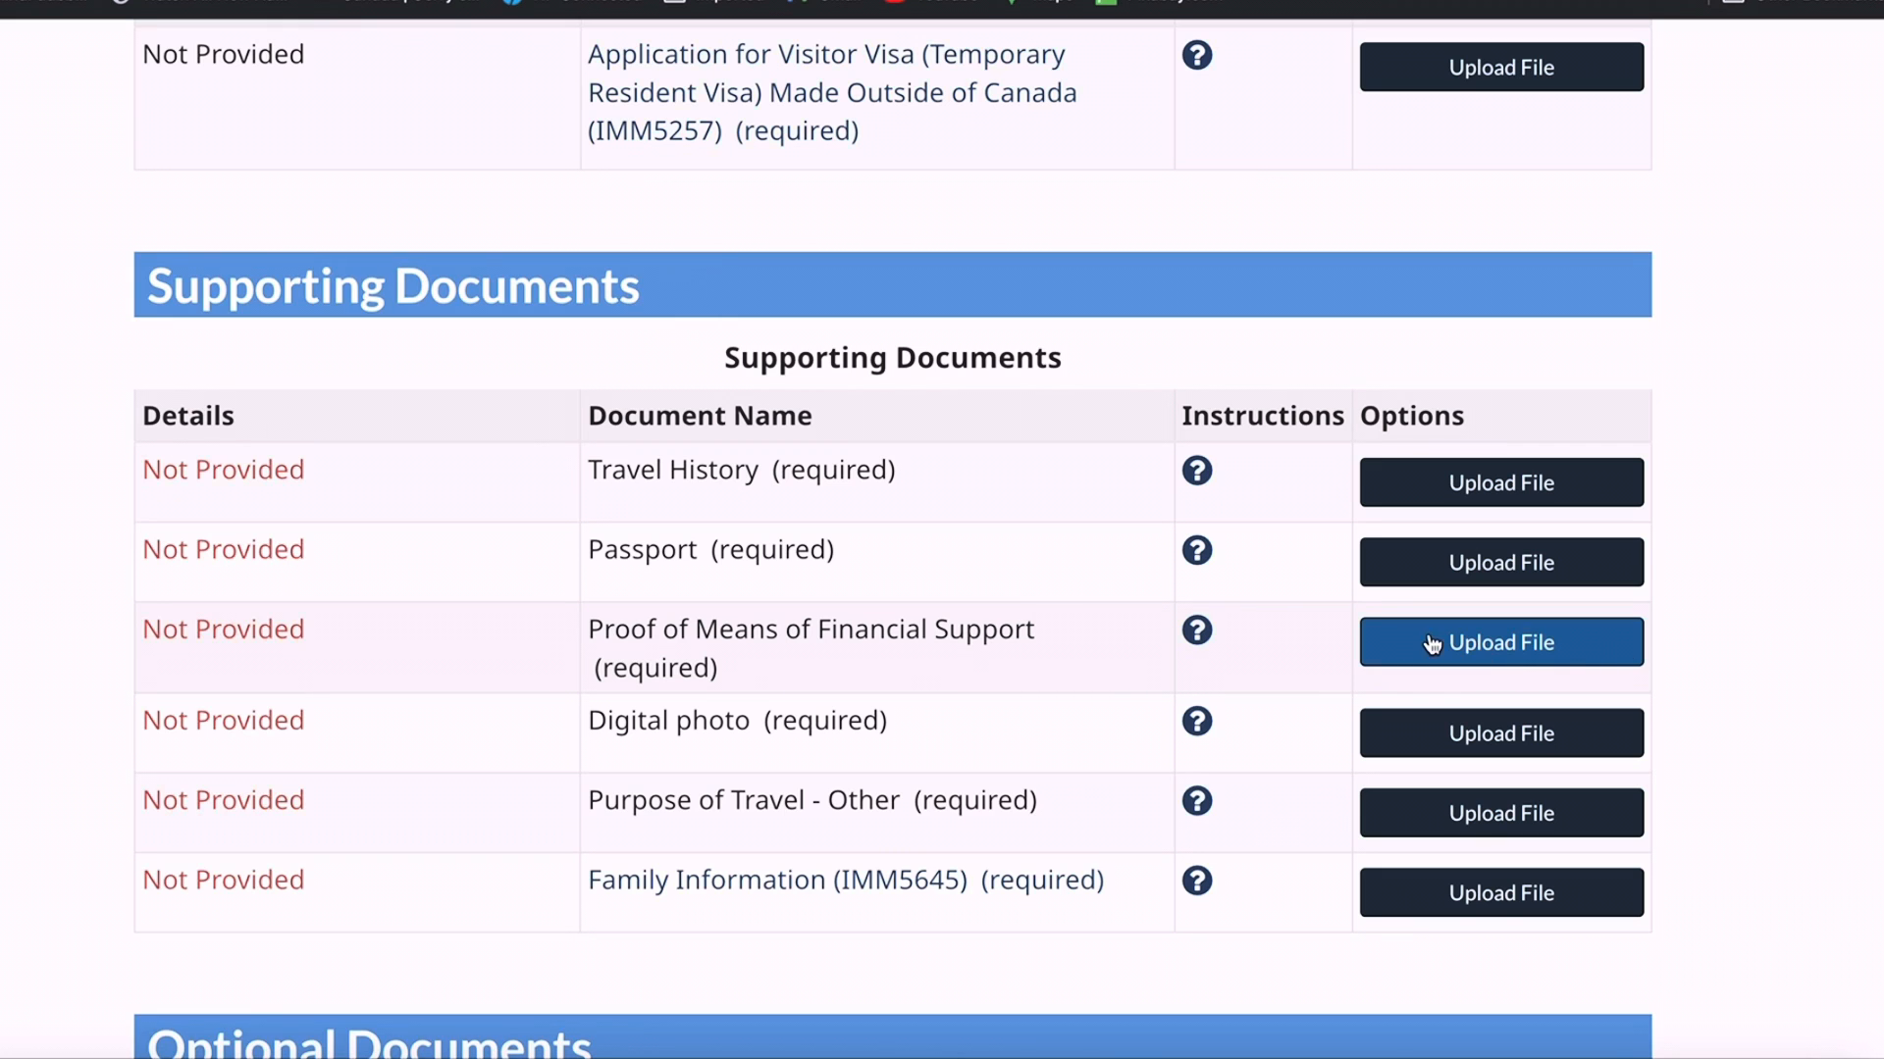
- Open the instructions for Proof of Means of Financial Support, close them, and reopen them to read which documents temporary residents can provide
{"action": "left_click", "coordinate": [1196, 633]}
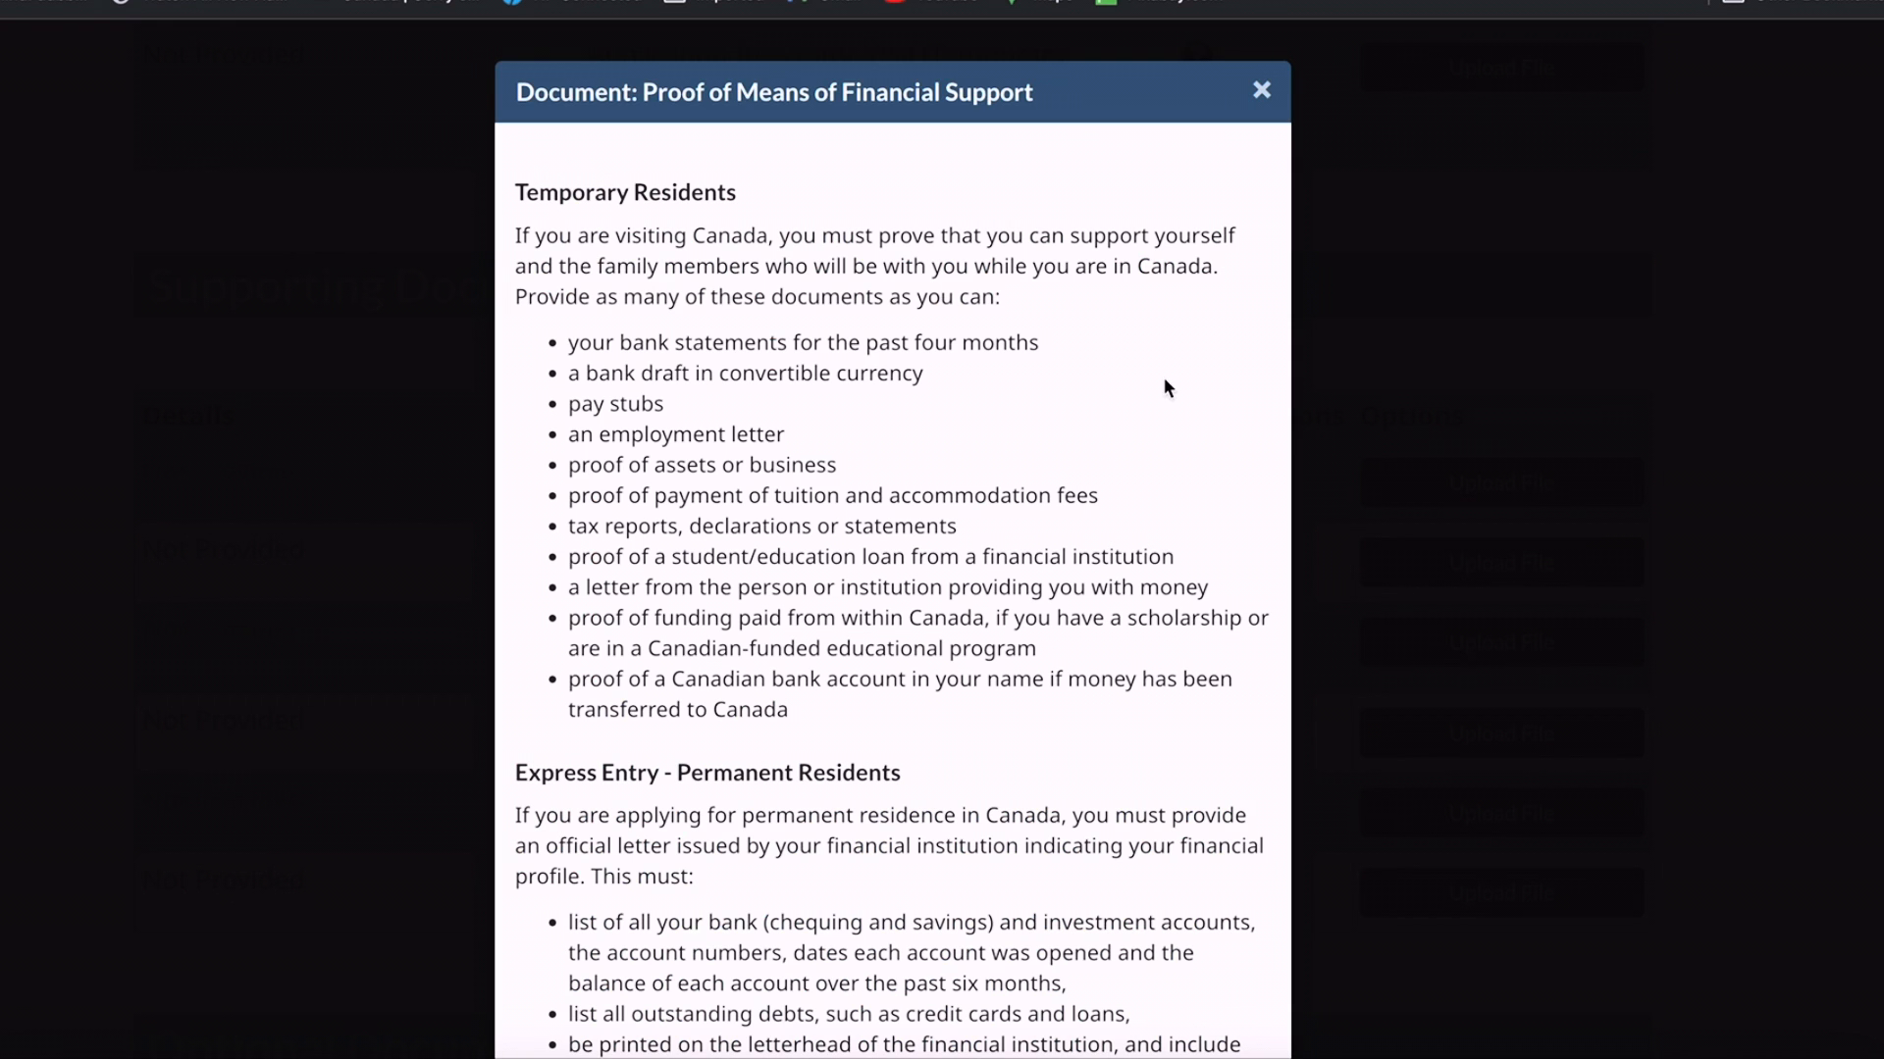
{"action": "left_click", "coordinate": [1258, 89]}
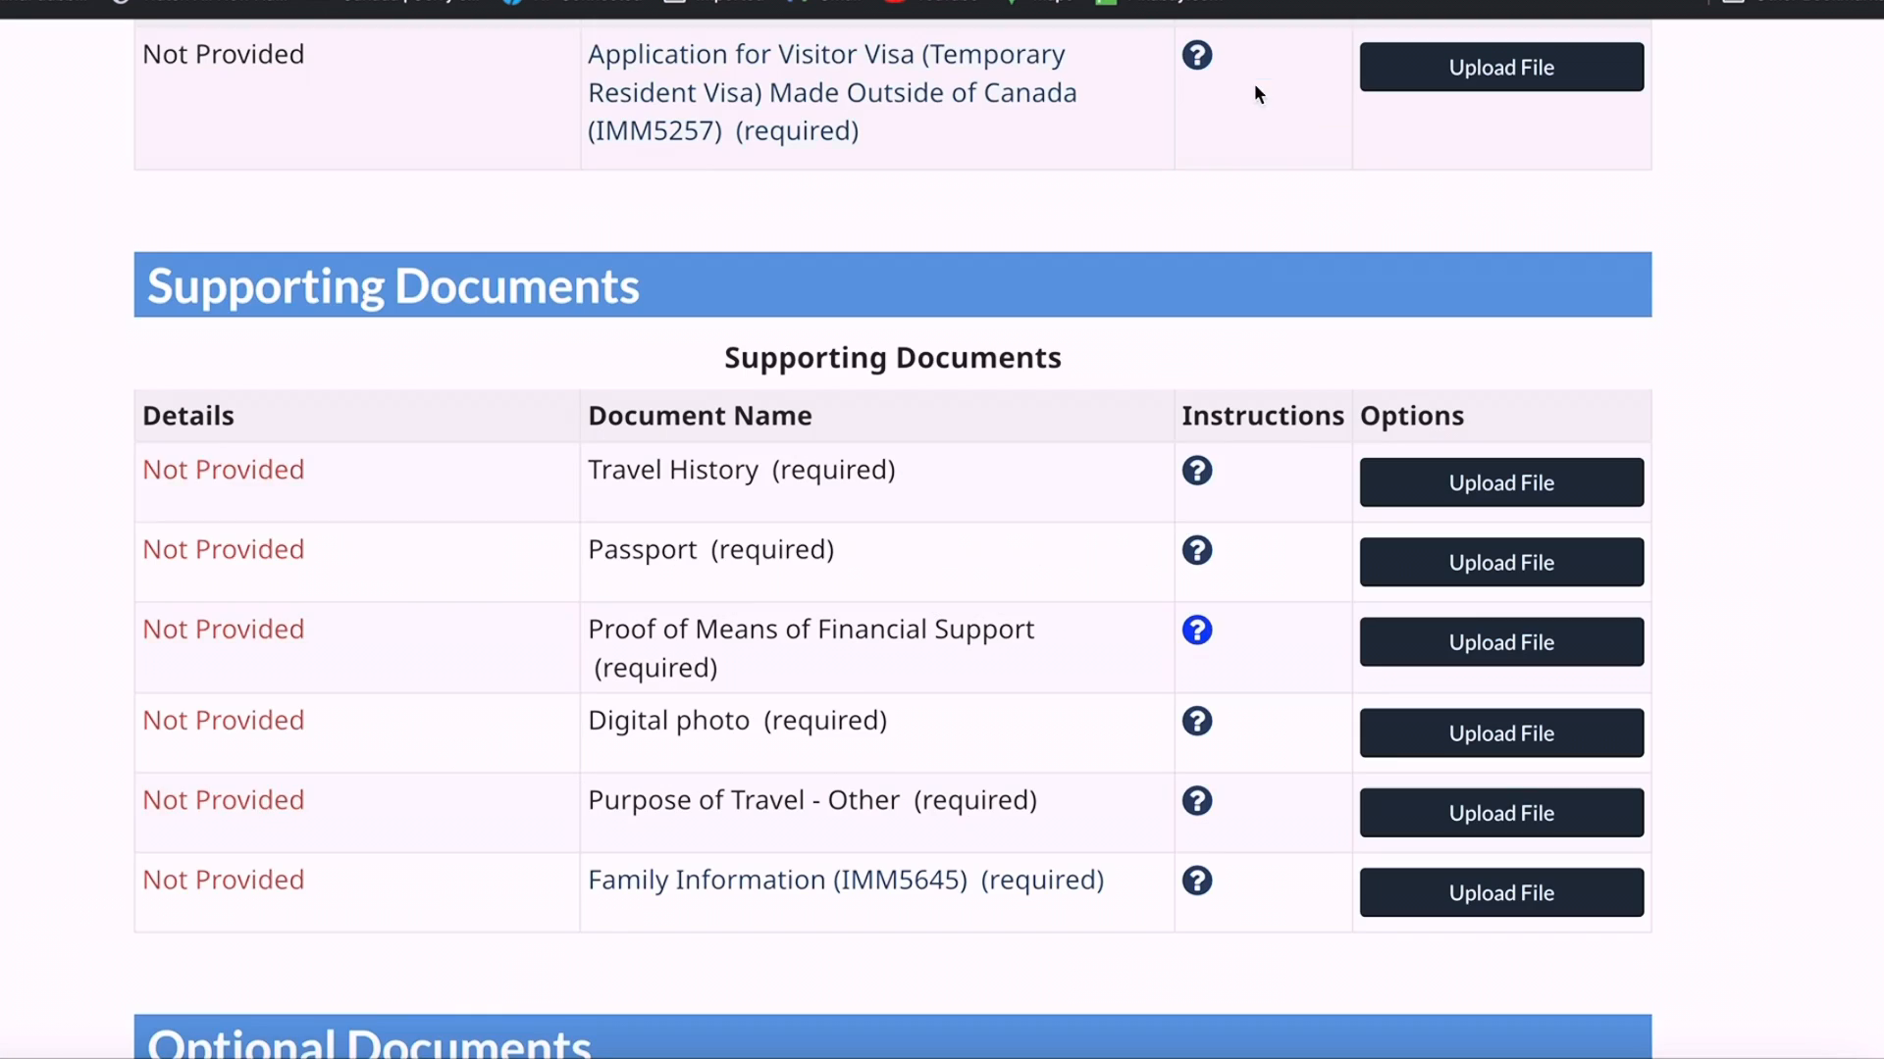
{"action": "scroll", "coordinate": [1239, 552], "scroll_direction": "down", "scroll_amount": 1}
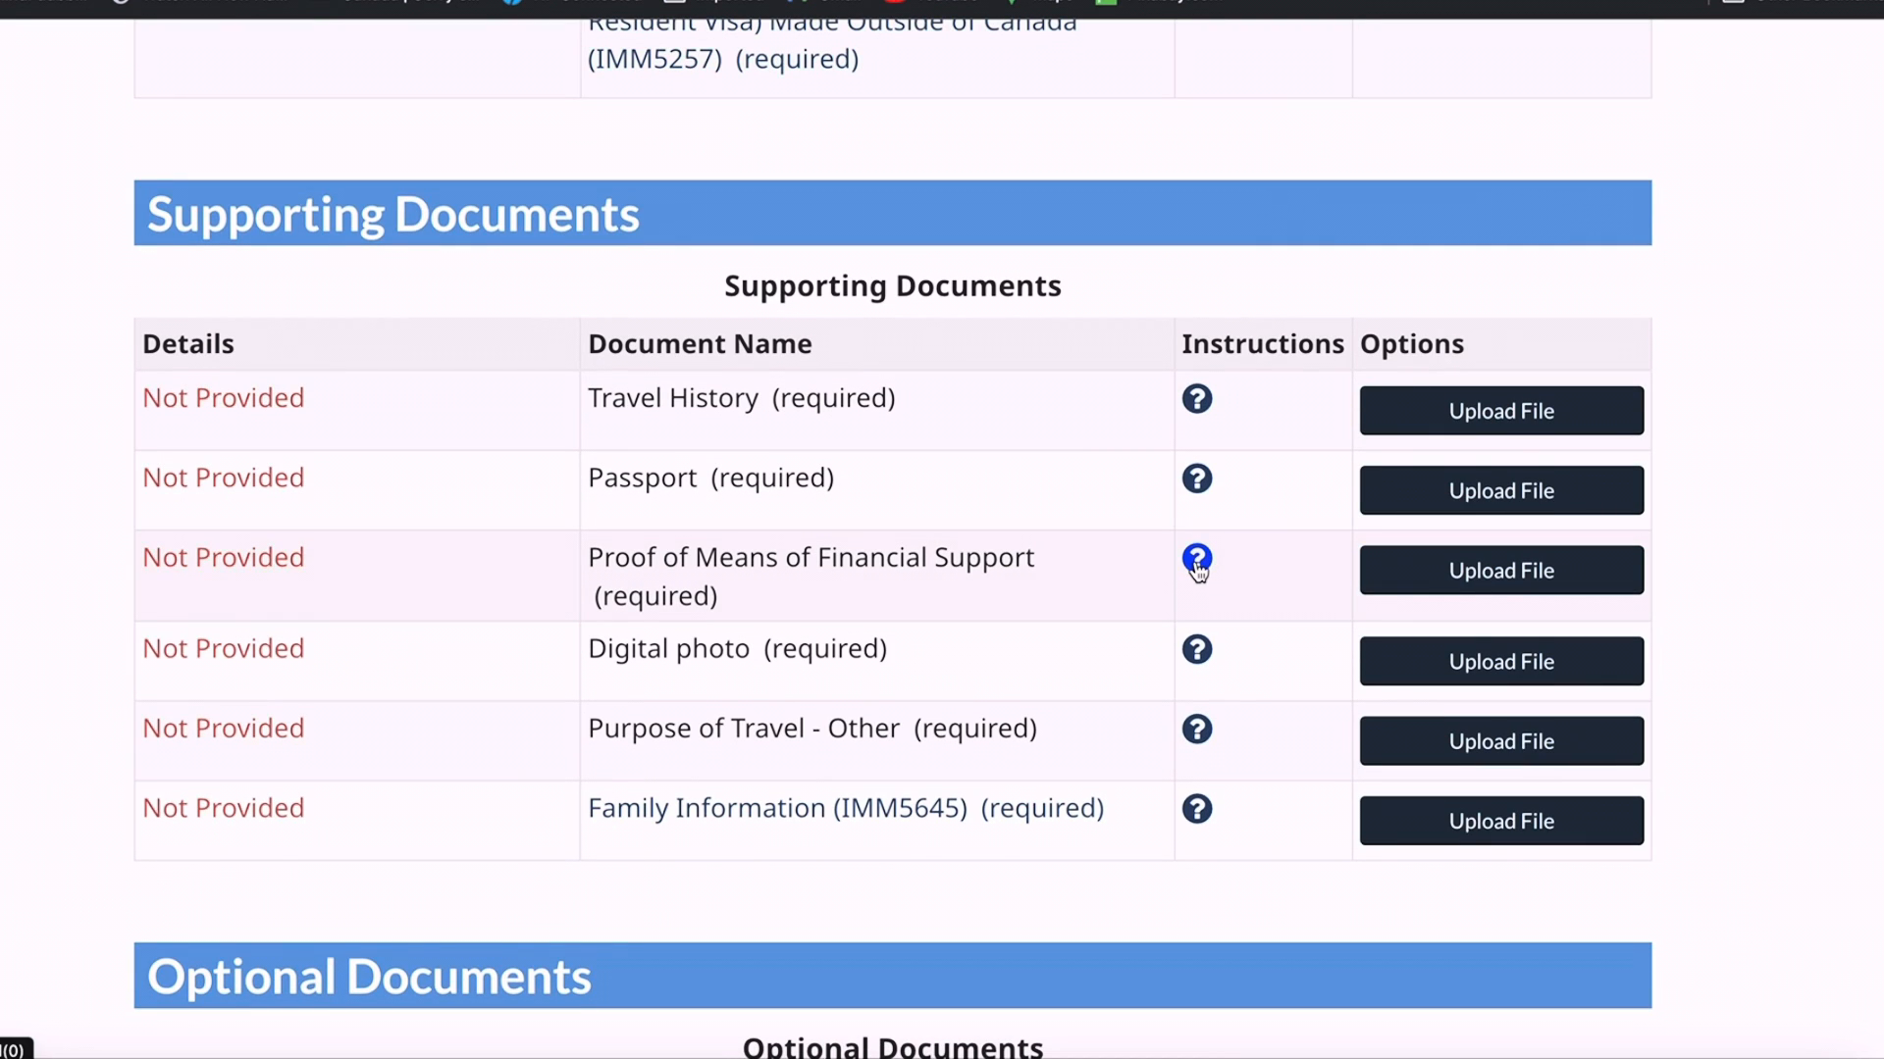
{"action": "left_click", "coordinate": [1197, 561]}
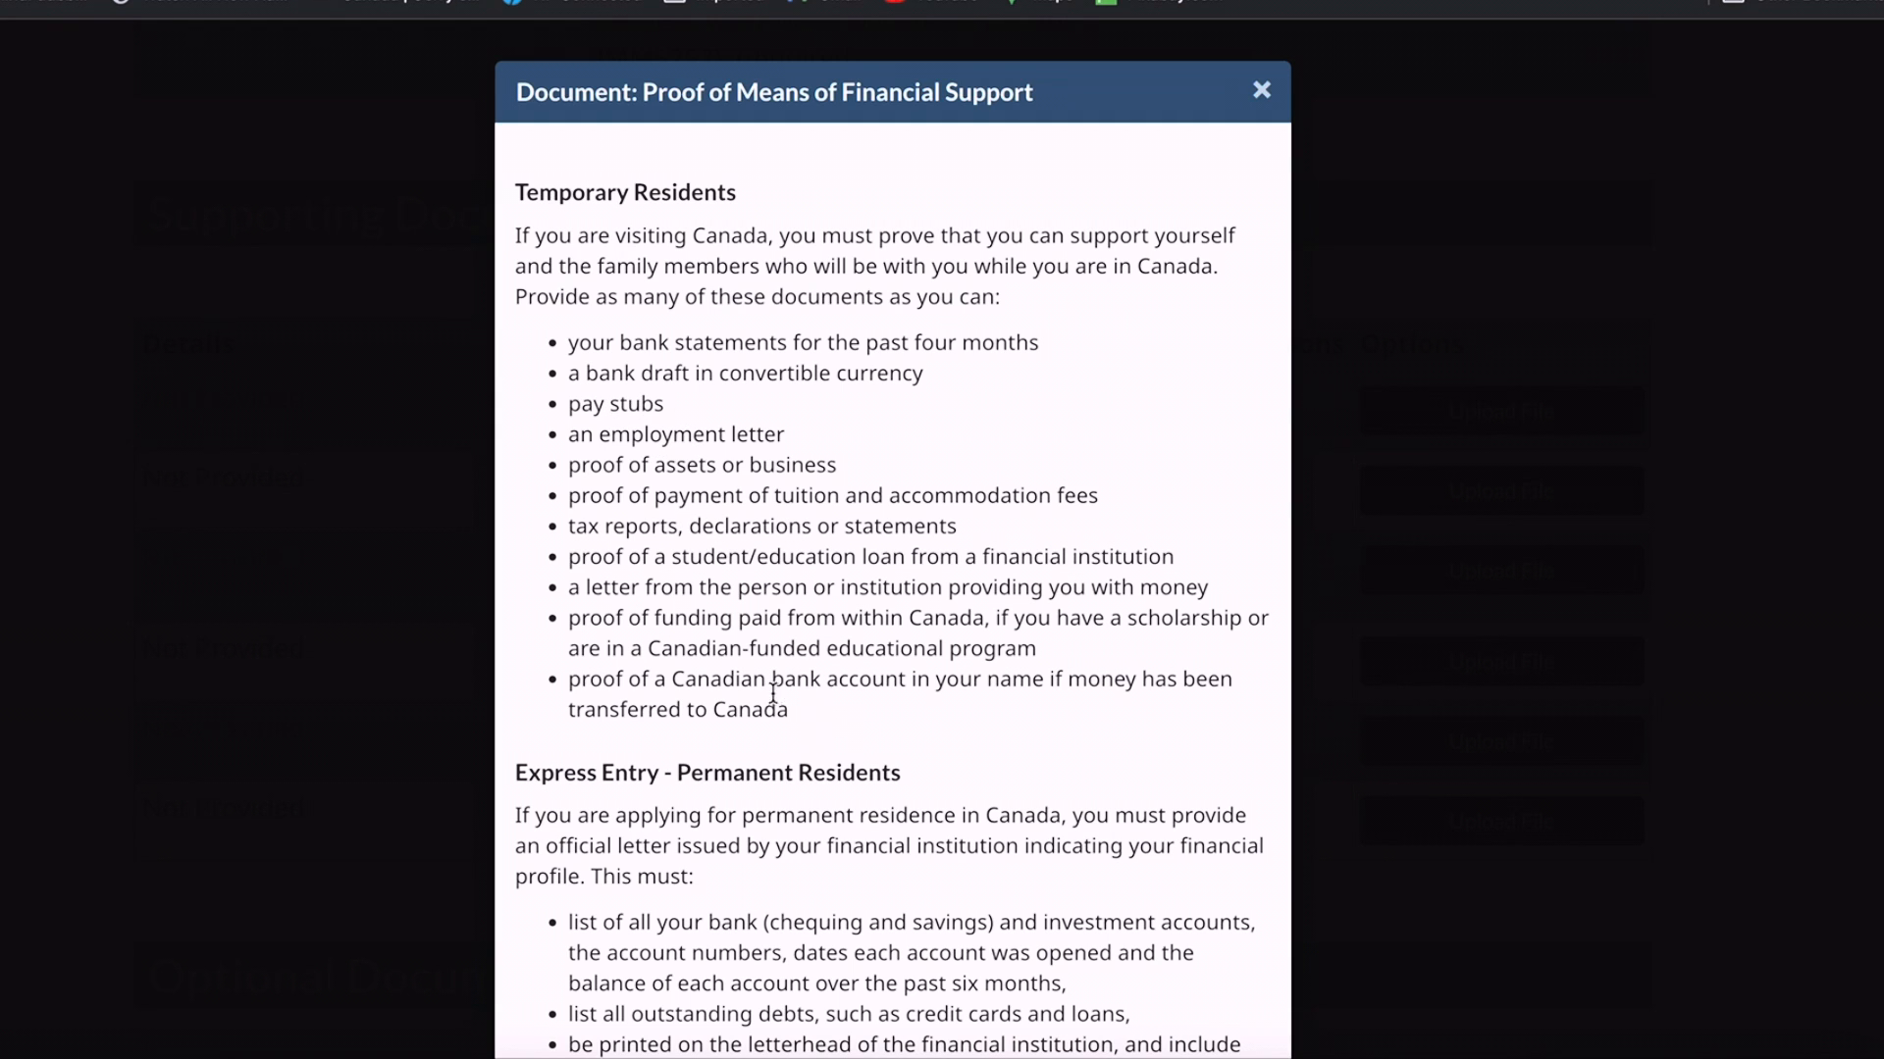
- Highlight the list of financial support documents for temporary residents, then close the instructions
{"action": "left_click_drag", "start_coordinate": [790, 710], "coordinate": [551, 337]}
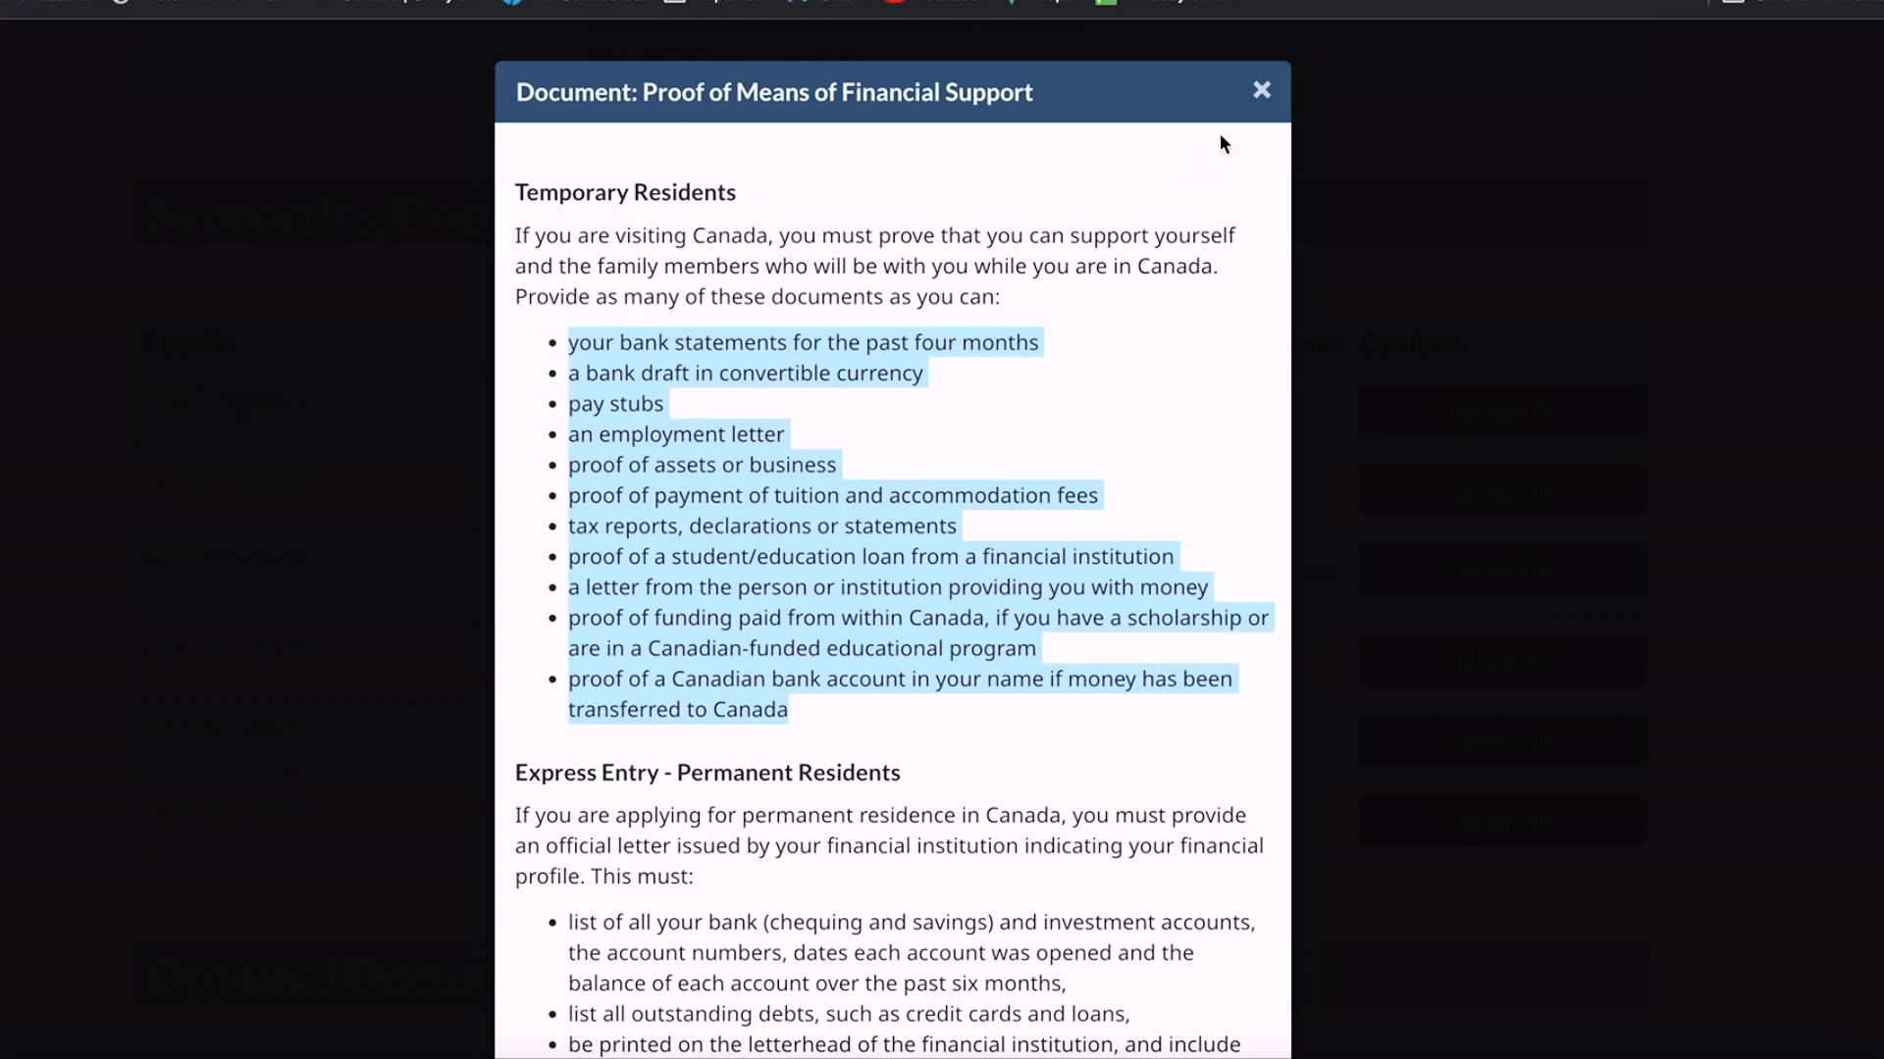
{"action": "left_click", "coordinate": [1263, 91]}
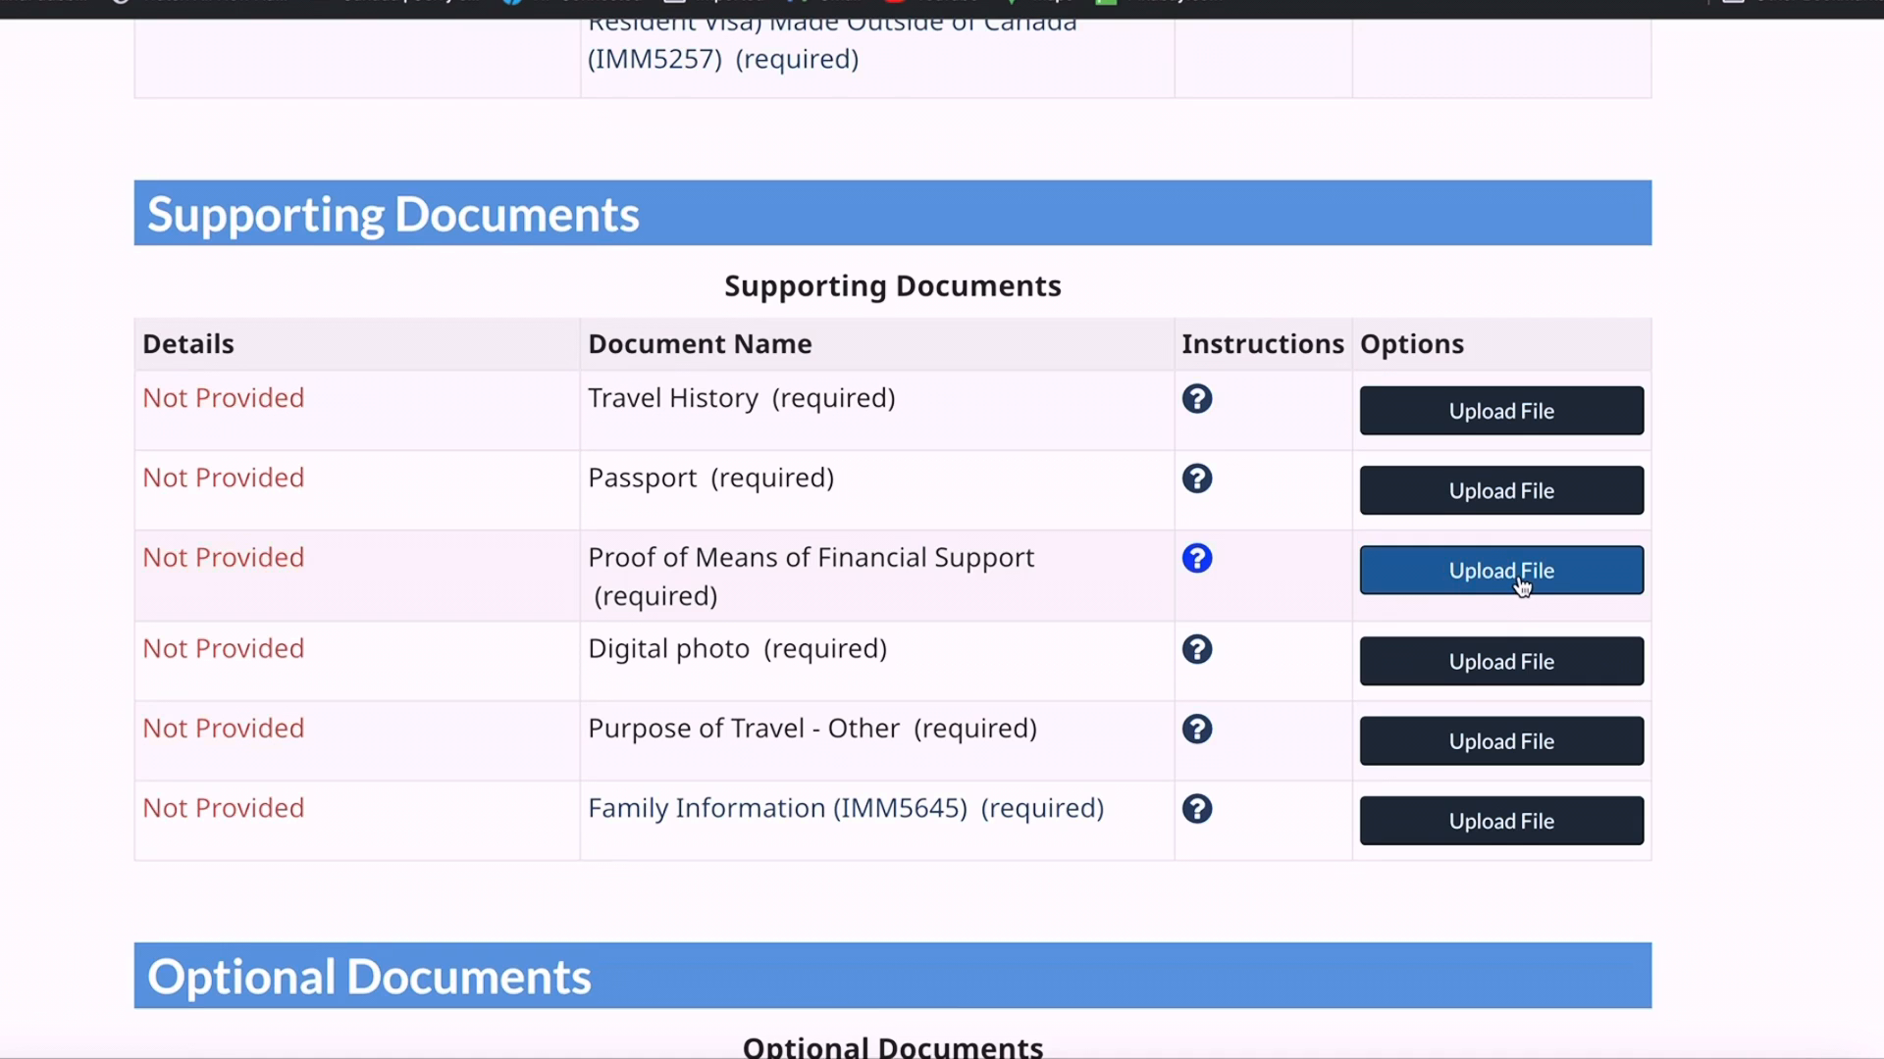
- Examine the Digital photo, Purpose of Travel - Other and Family Information (IMM5645) entries among the required supporting documents
{"action": "scroll", "coordinate": [1522, 589], "scroll_direction": "down", "scroll_amount": 2}
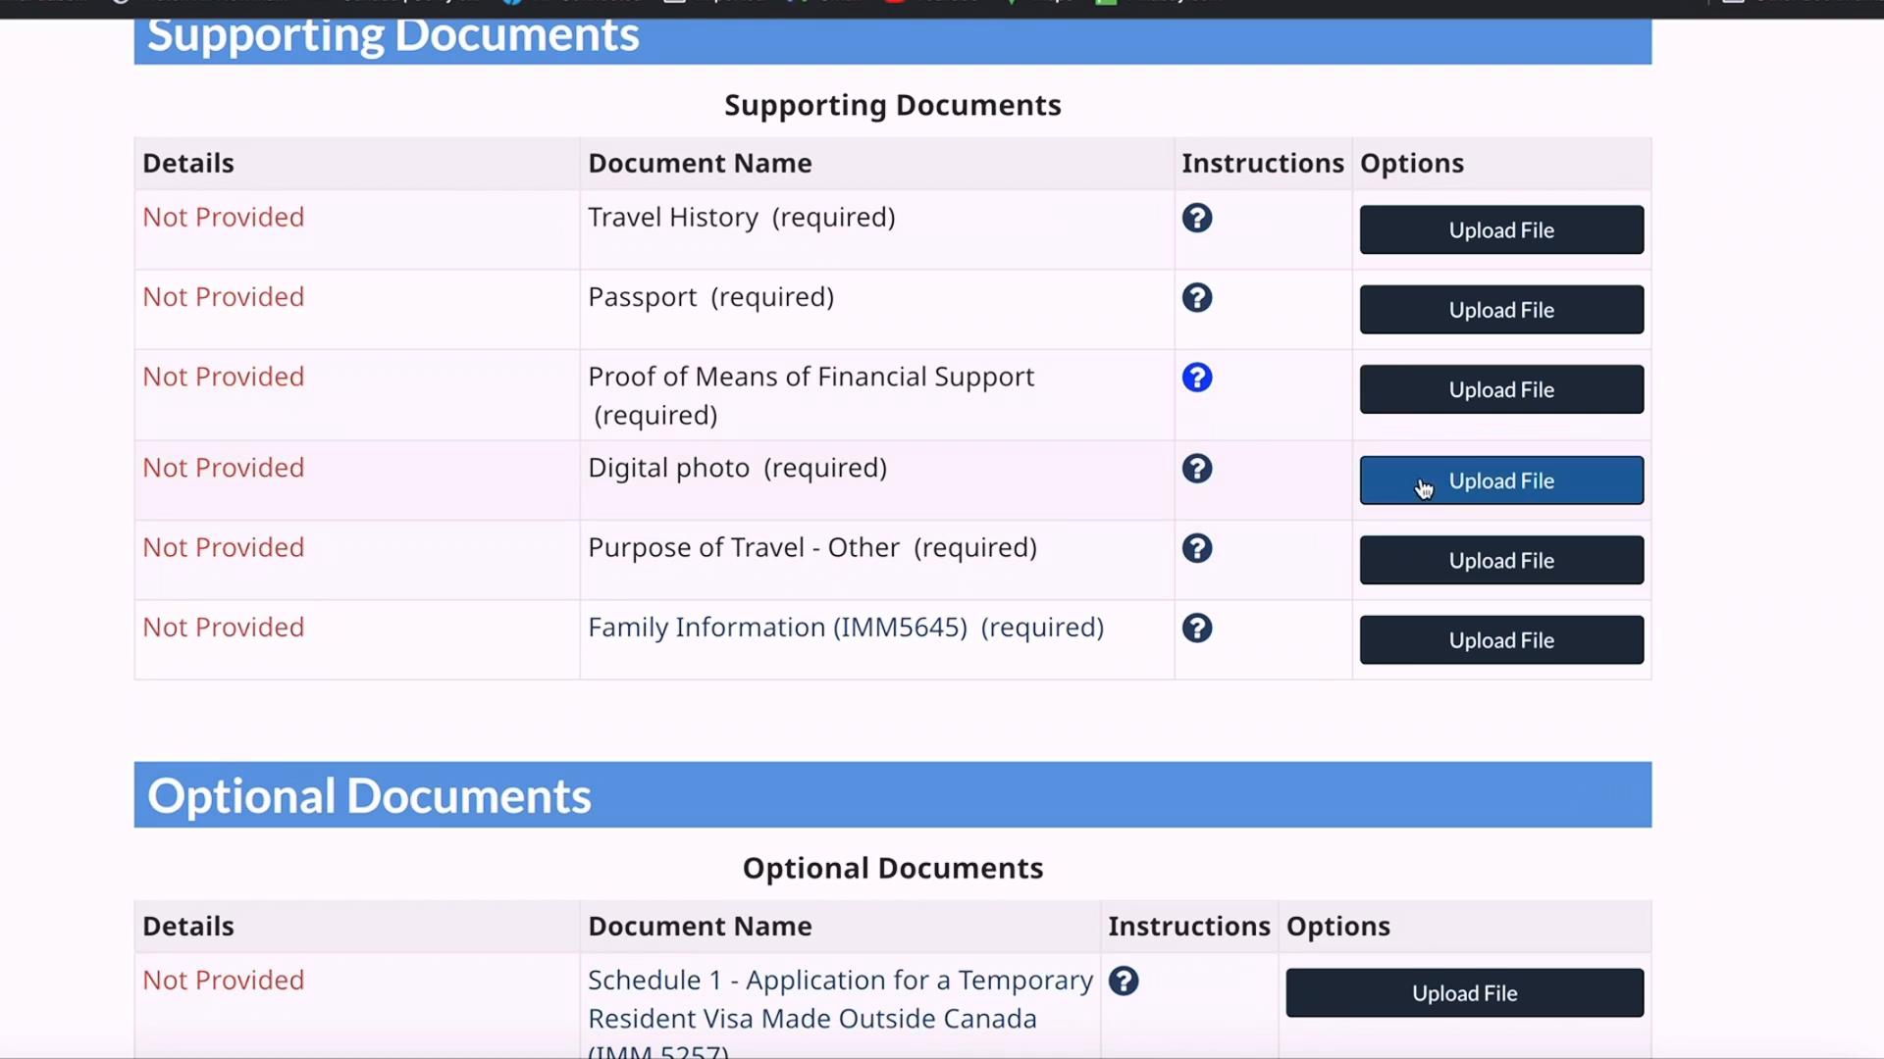
{"action": "scroll", "coordinate": [1454, 498], "scroll_direction": "down", "scroll_amount": 1}
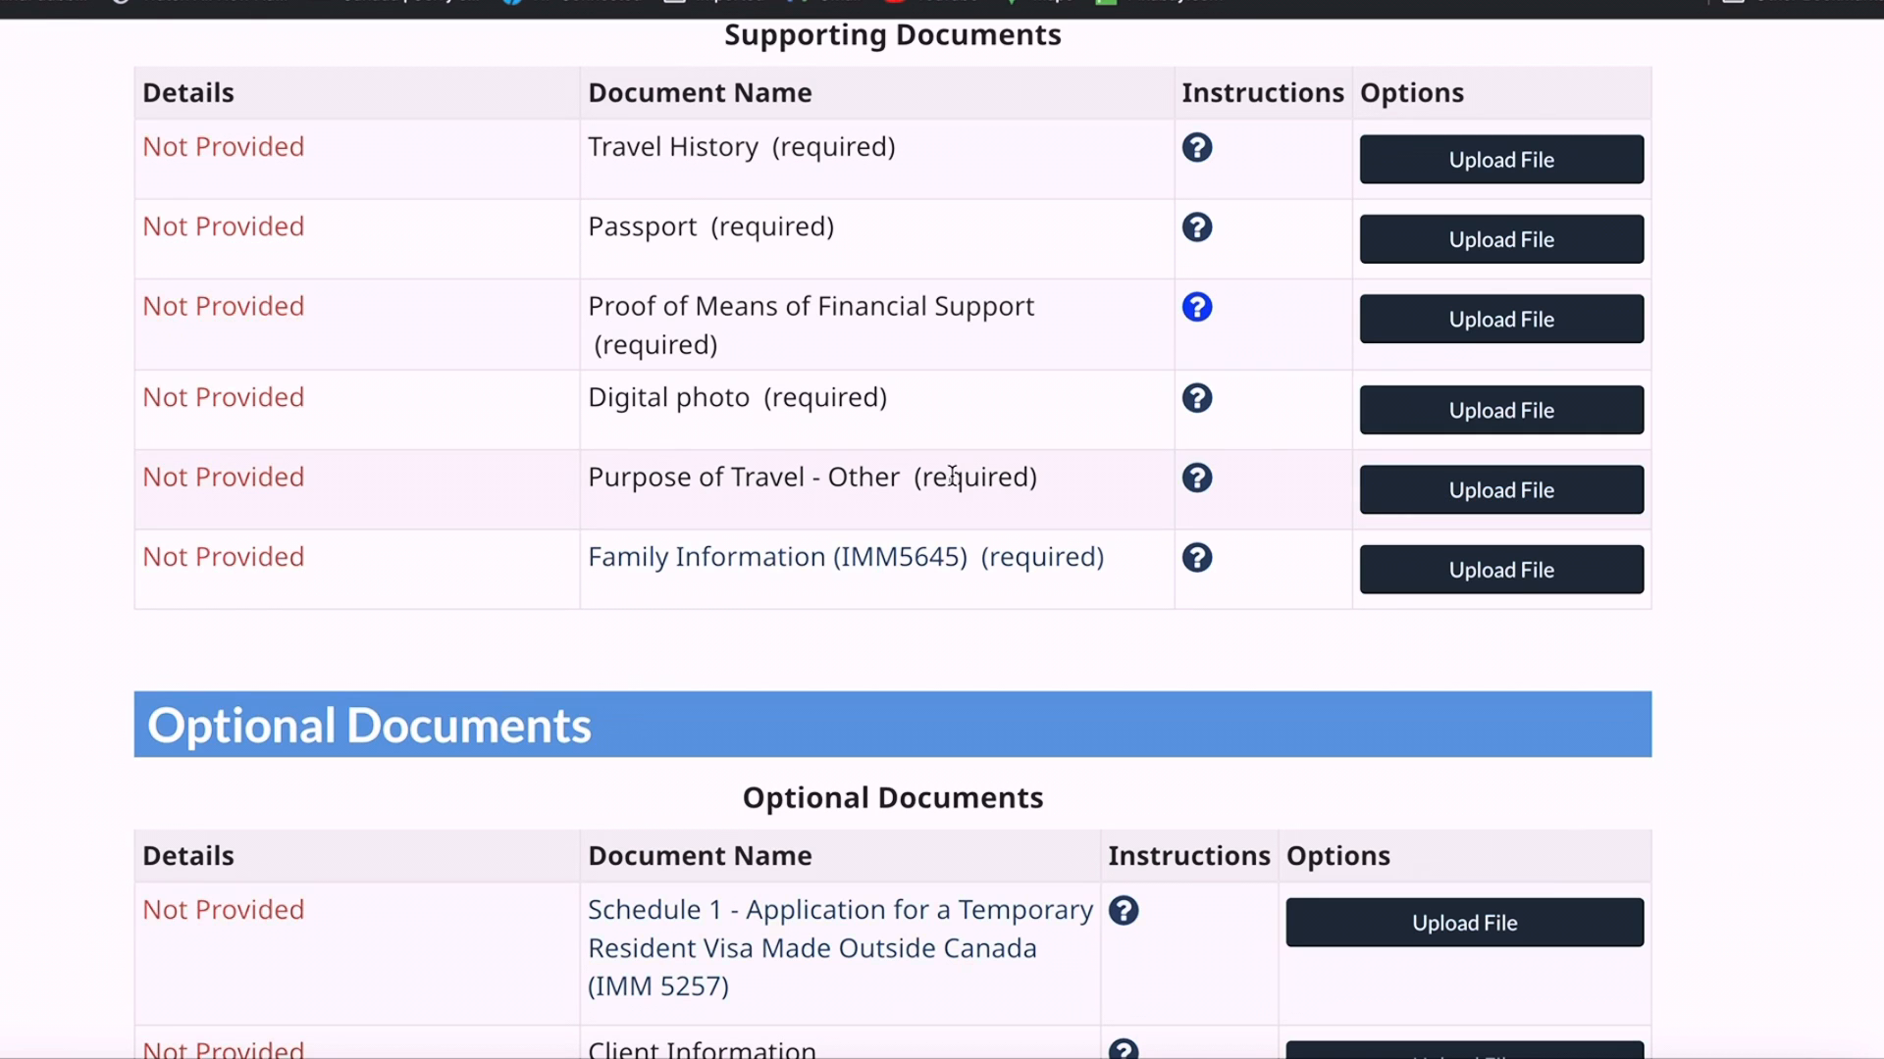
{"action": "left_click_drag", "start_coordinate": [588, 479], "coordinate": [1028, 479]}
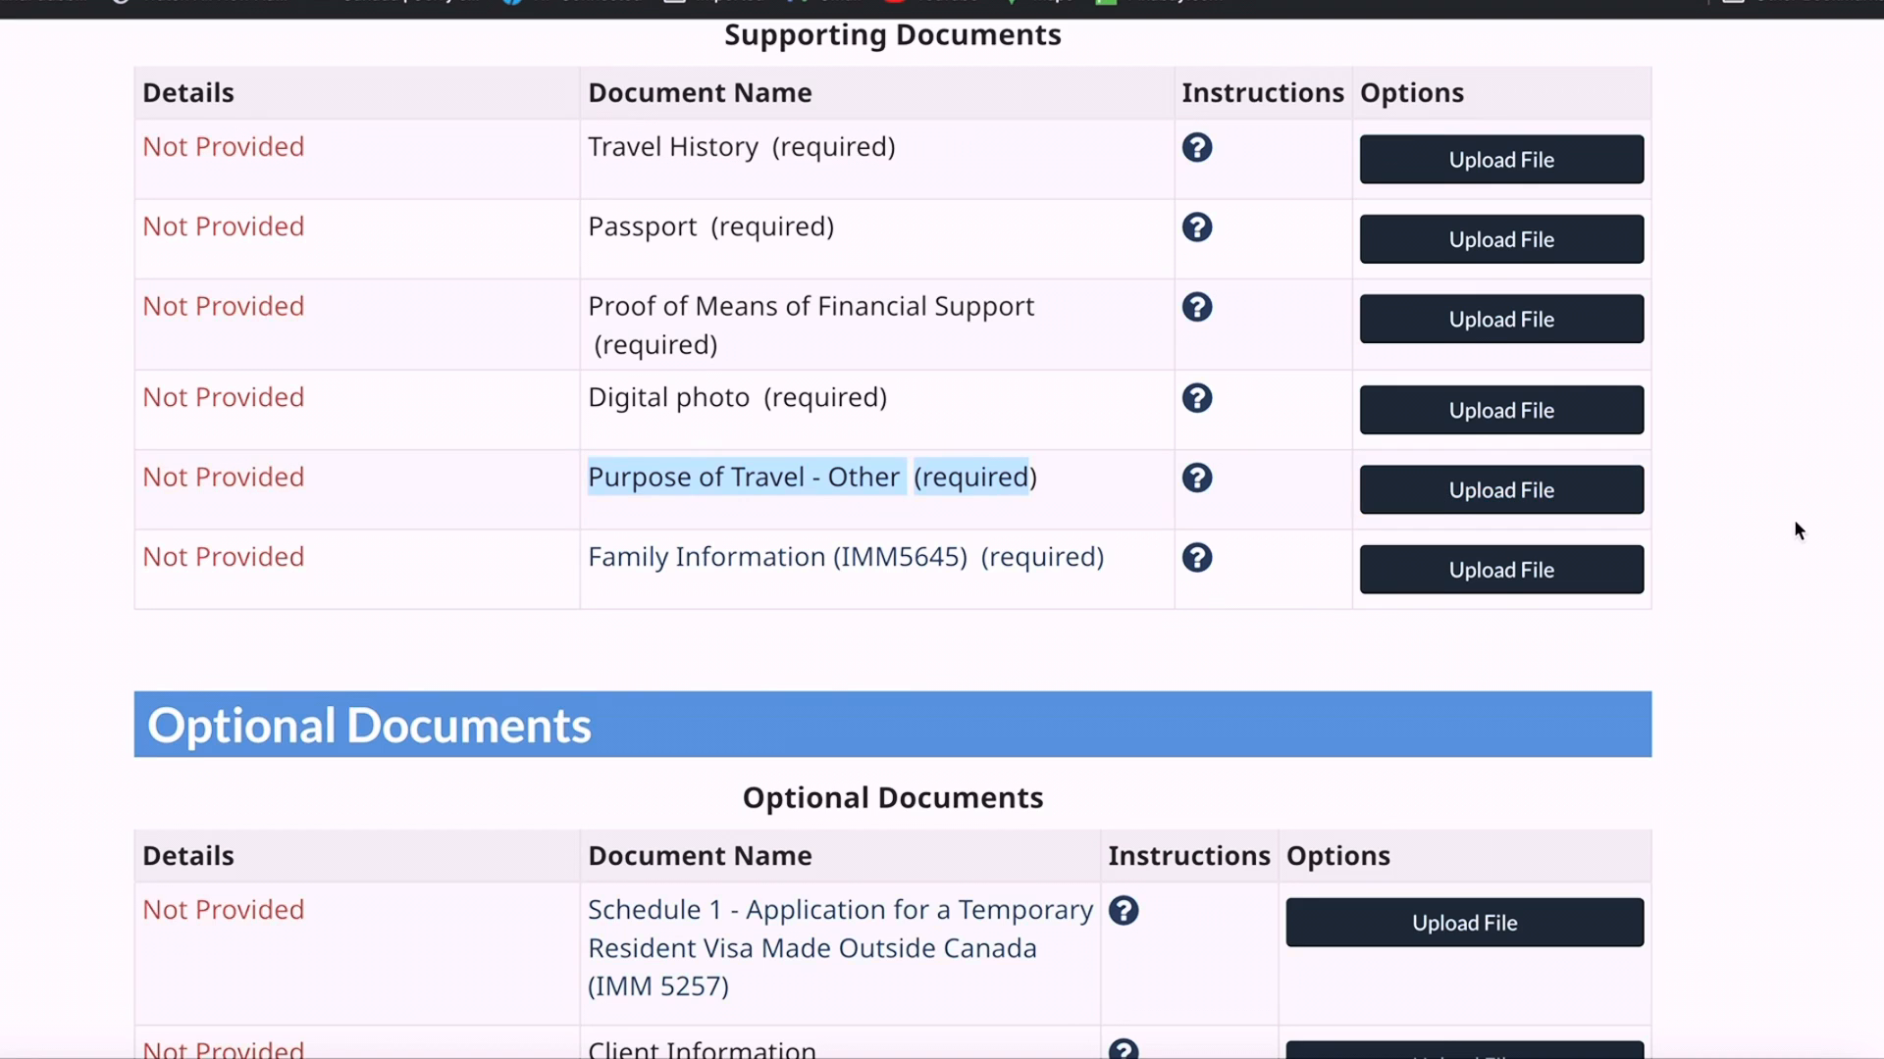
{"action": "scroll", "coordinate": [1795, 525], "scroll_direction": "down", "scroll_amount": 1}
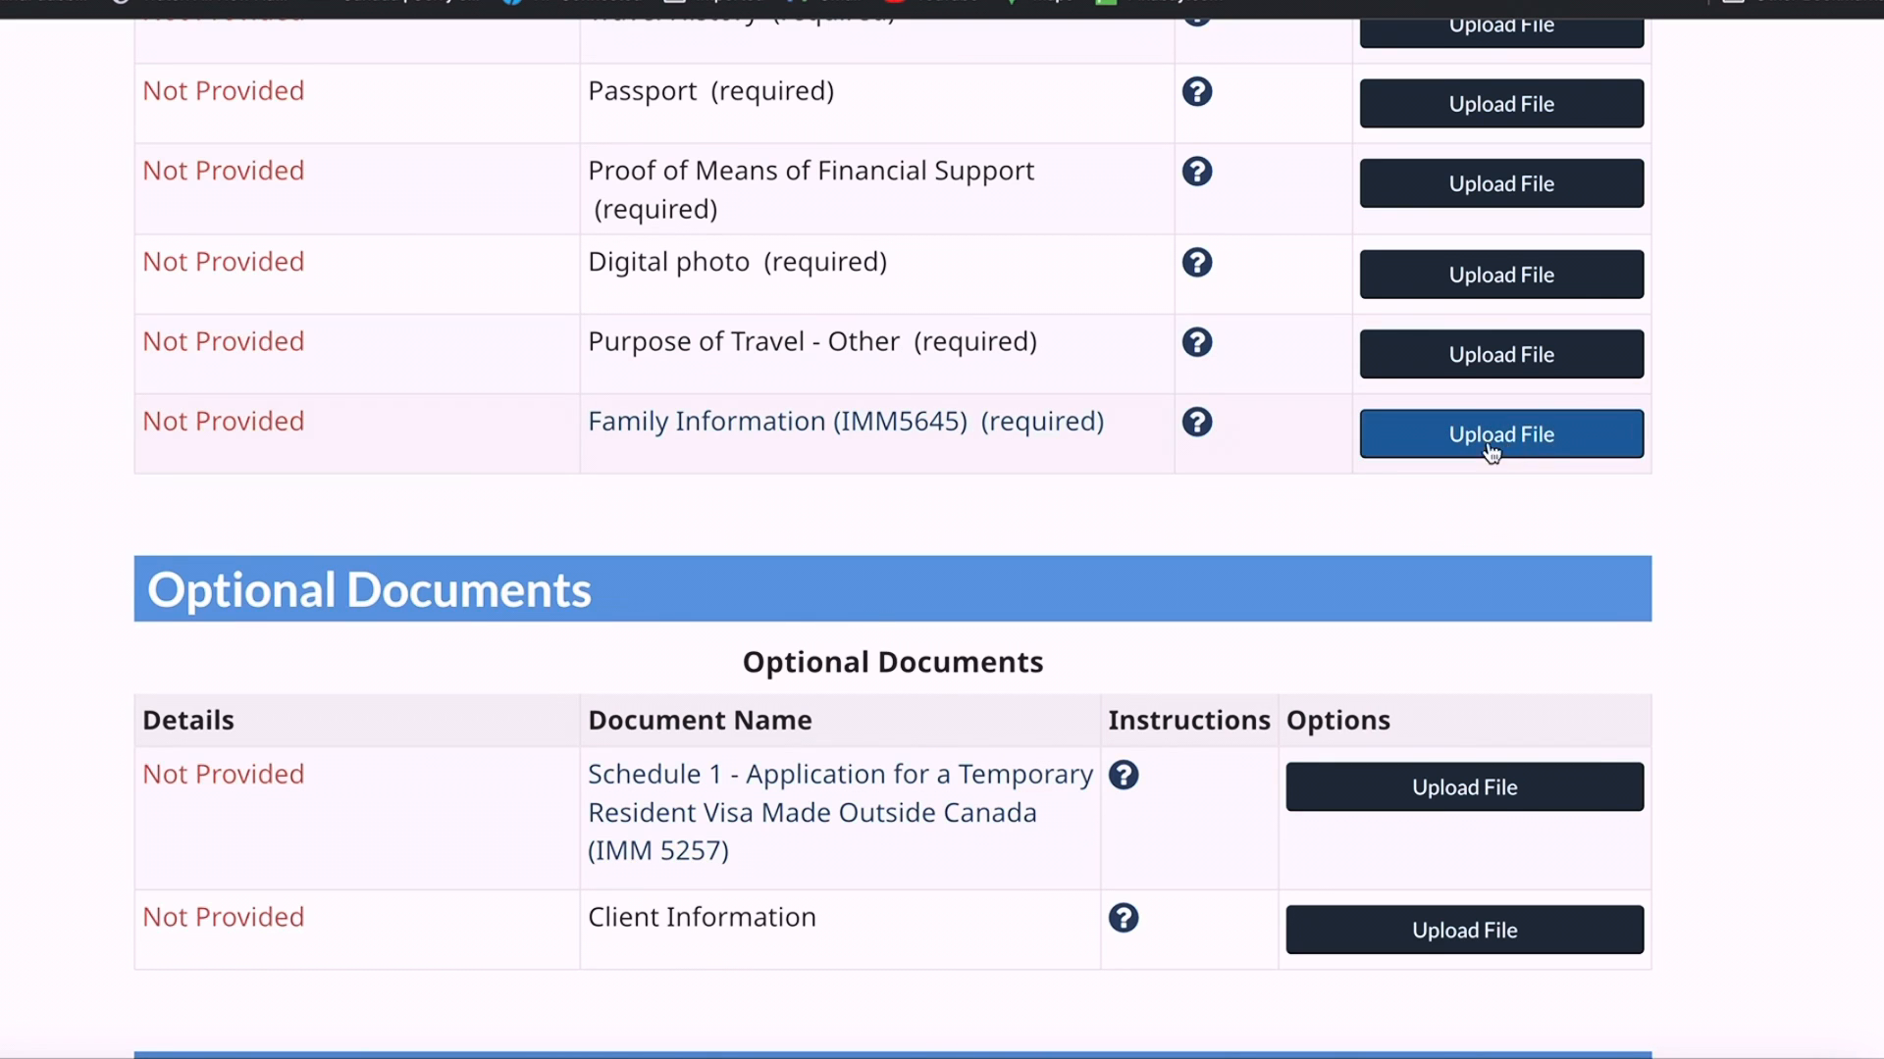
{"action": "scroll", "coordinate": [897, 469], "scroll_direction": "down", "scroll_amount": 1}
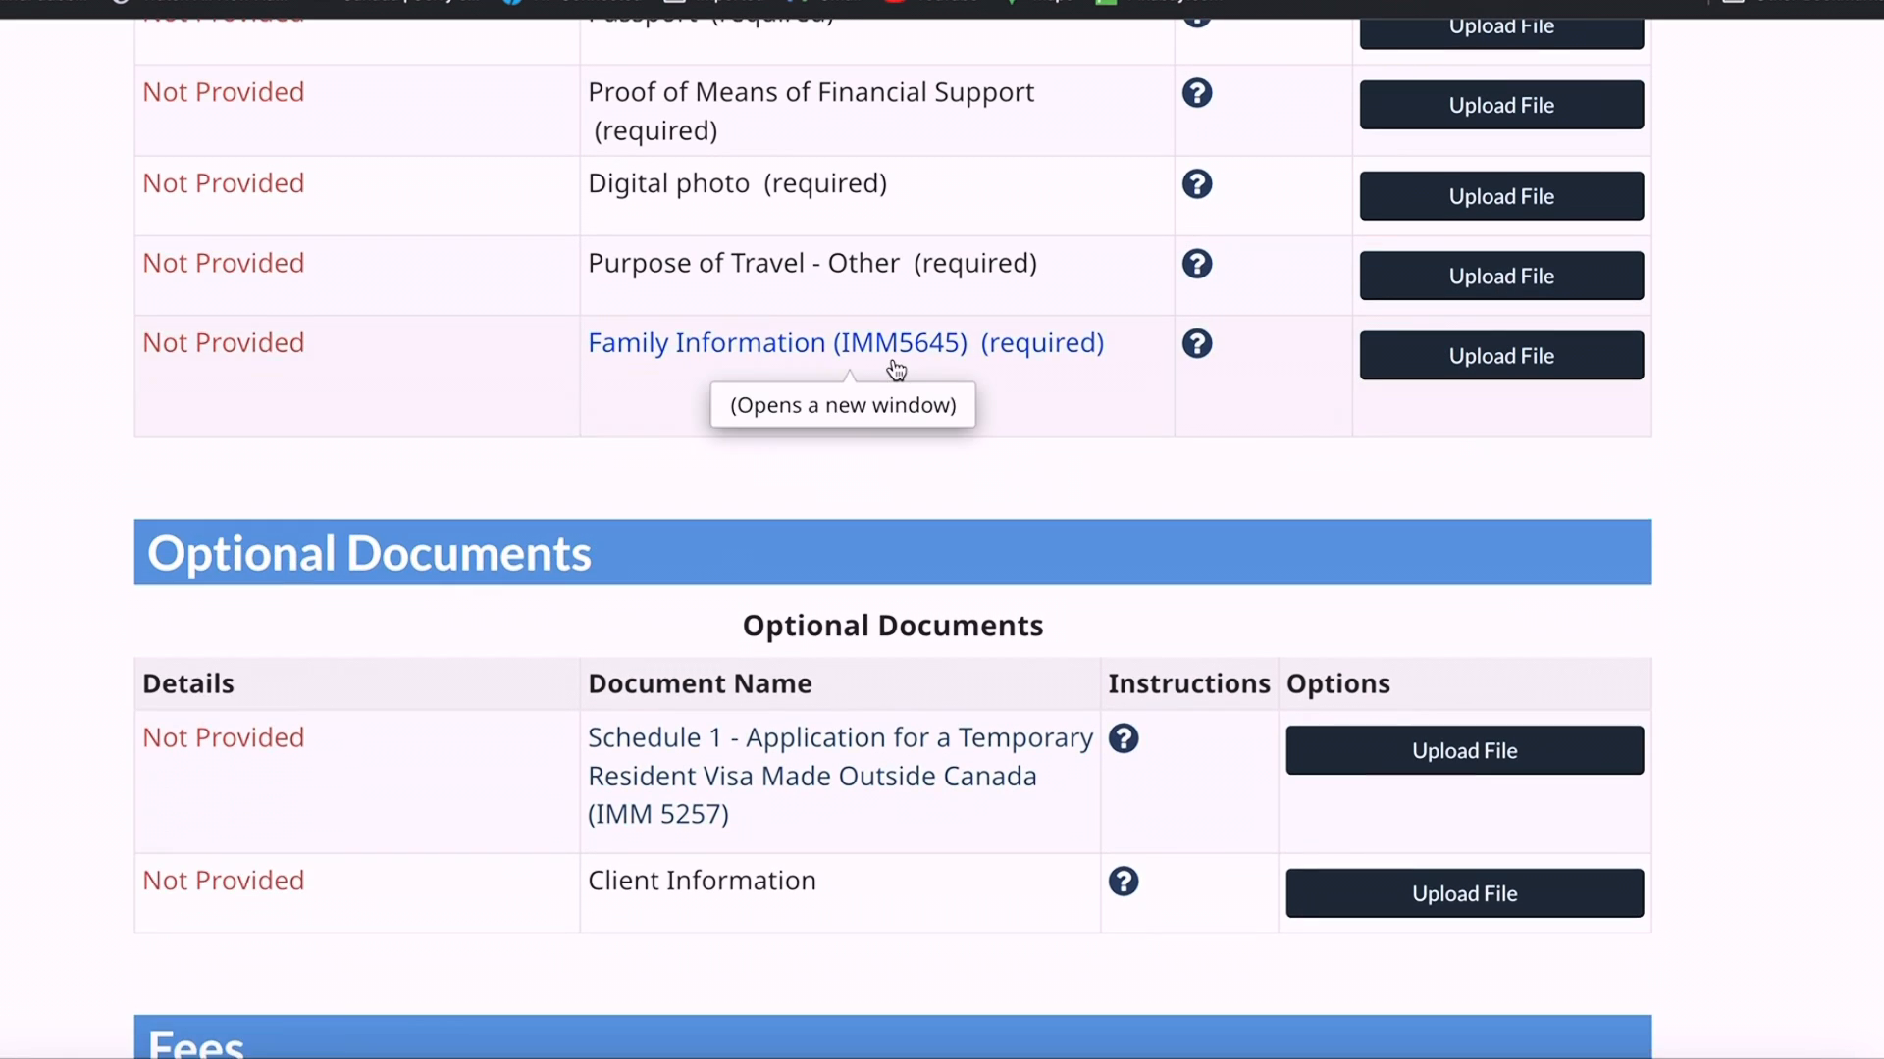
{"action": "scroll", "coordinate": [863, 371], "scroll_direction": "up", "scroll_amount": 1}
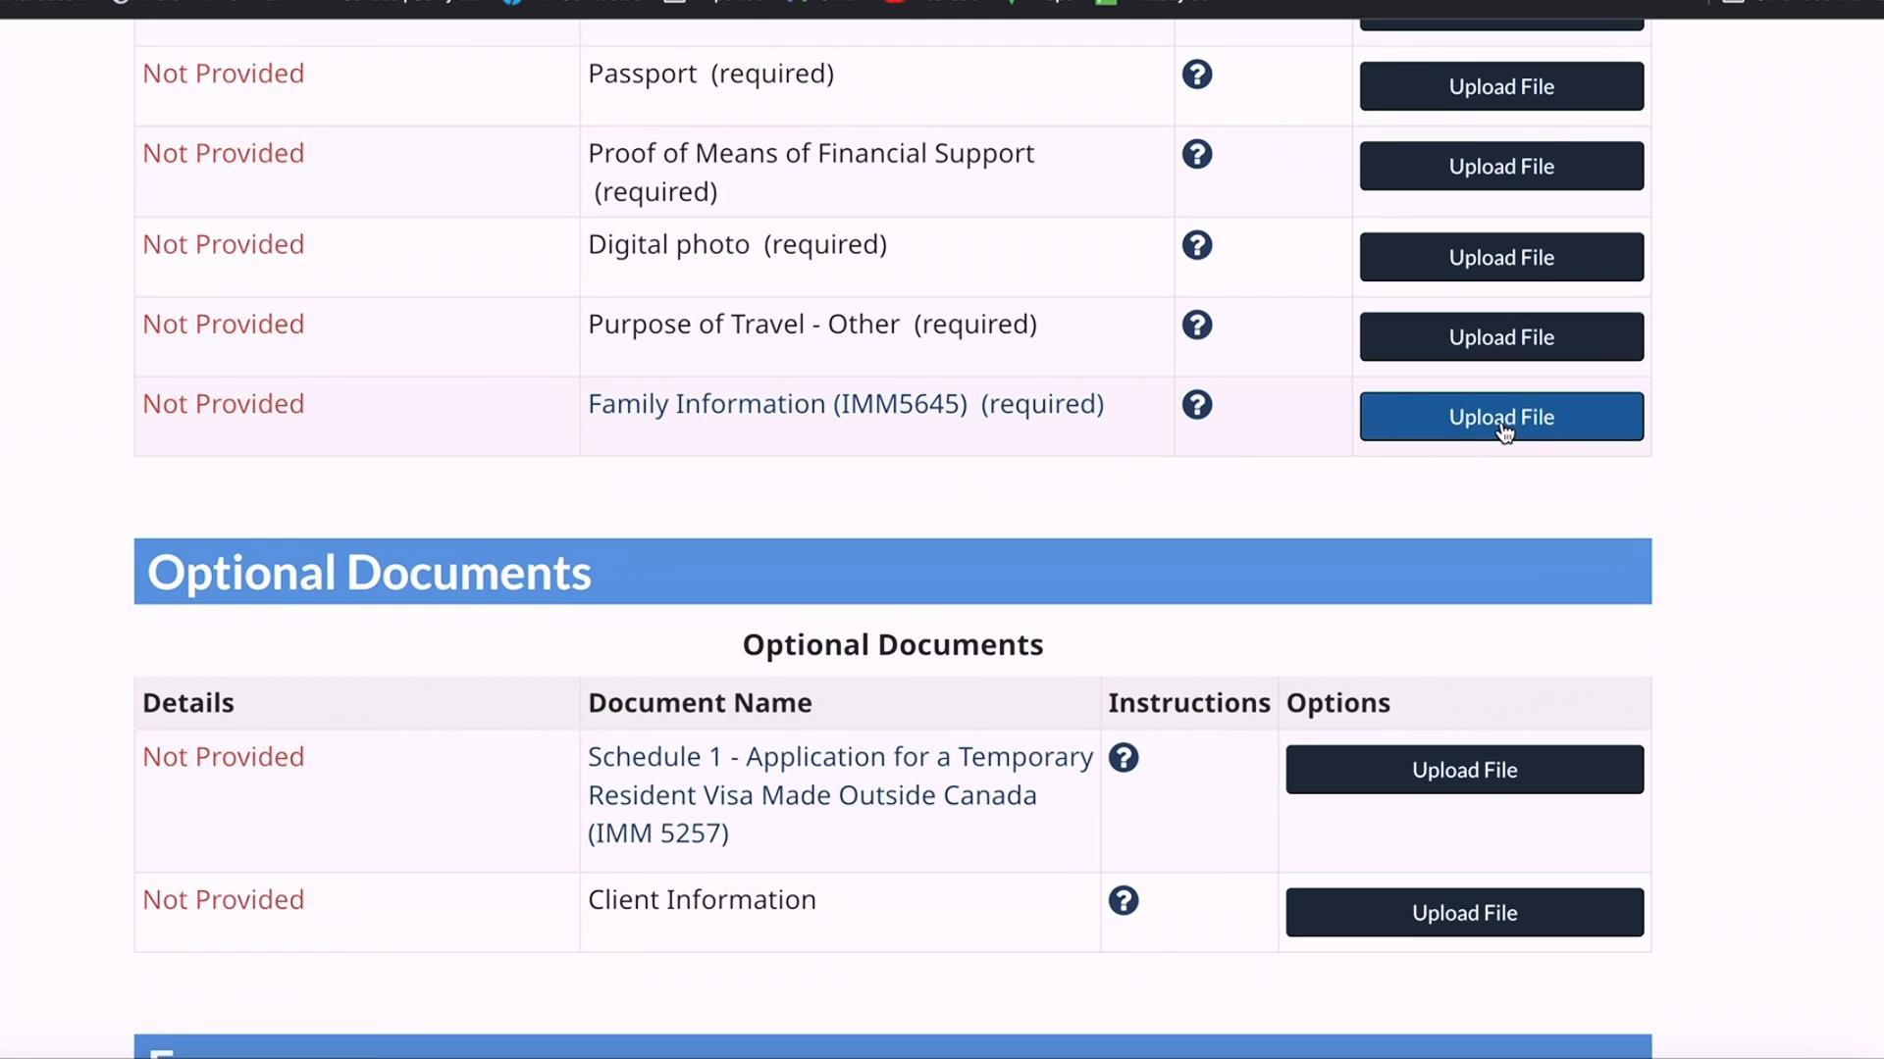
{"action": "scroll", "coordinate": [1341, 533], "scroll_direction": "down", "scroll_amount": 1}
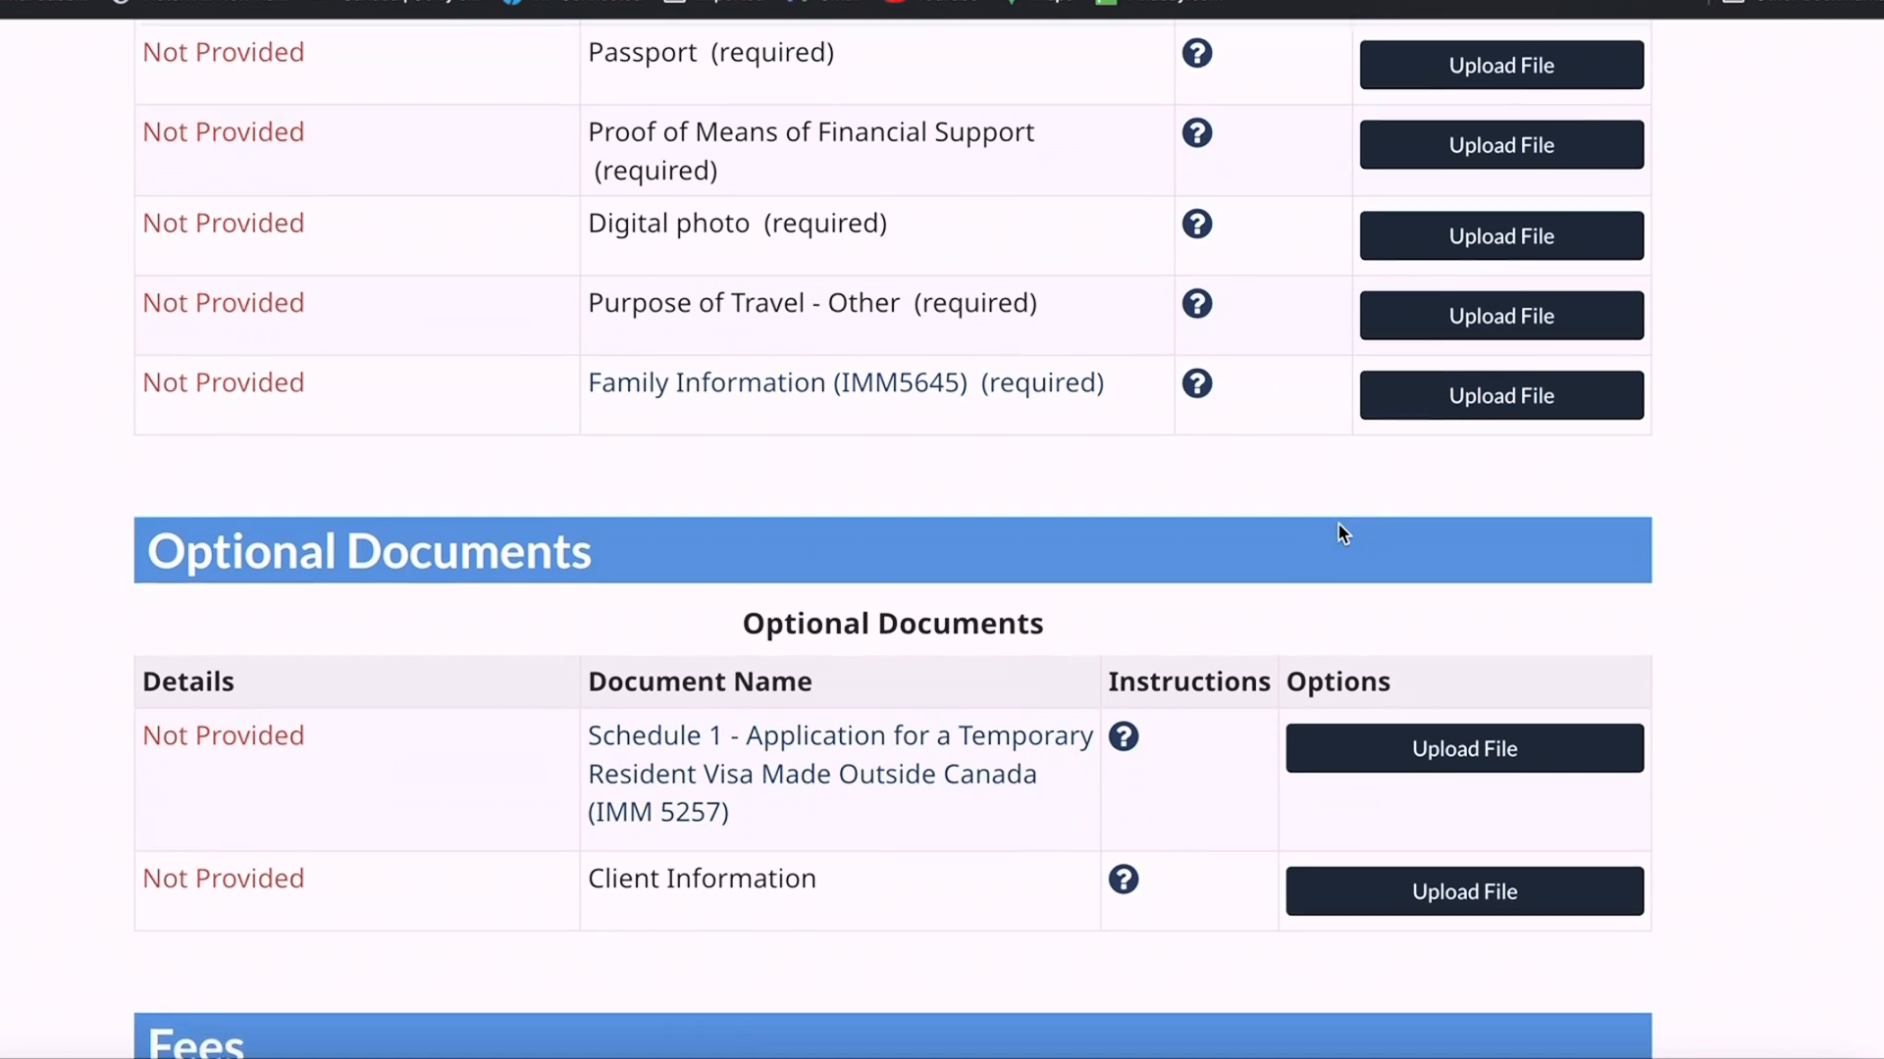
- Review the Optional Documents section, reading the instructions for Client Information and closing them
{"action": "scroll", "coordinate": [907, 481], "scroll_direction": "down", "scroll_amount": 2}
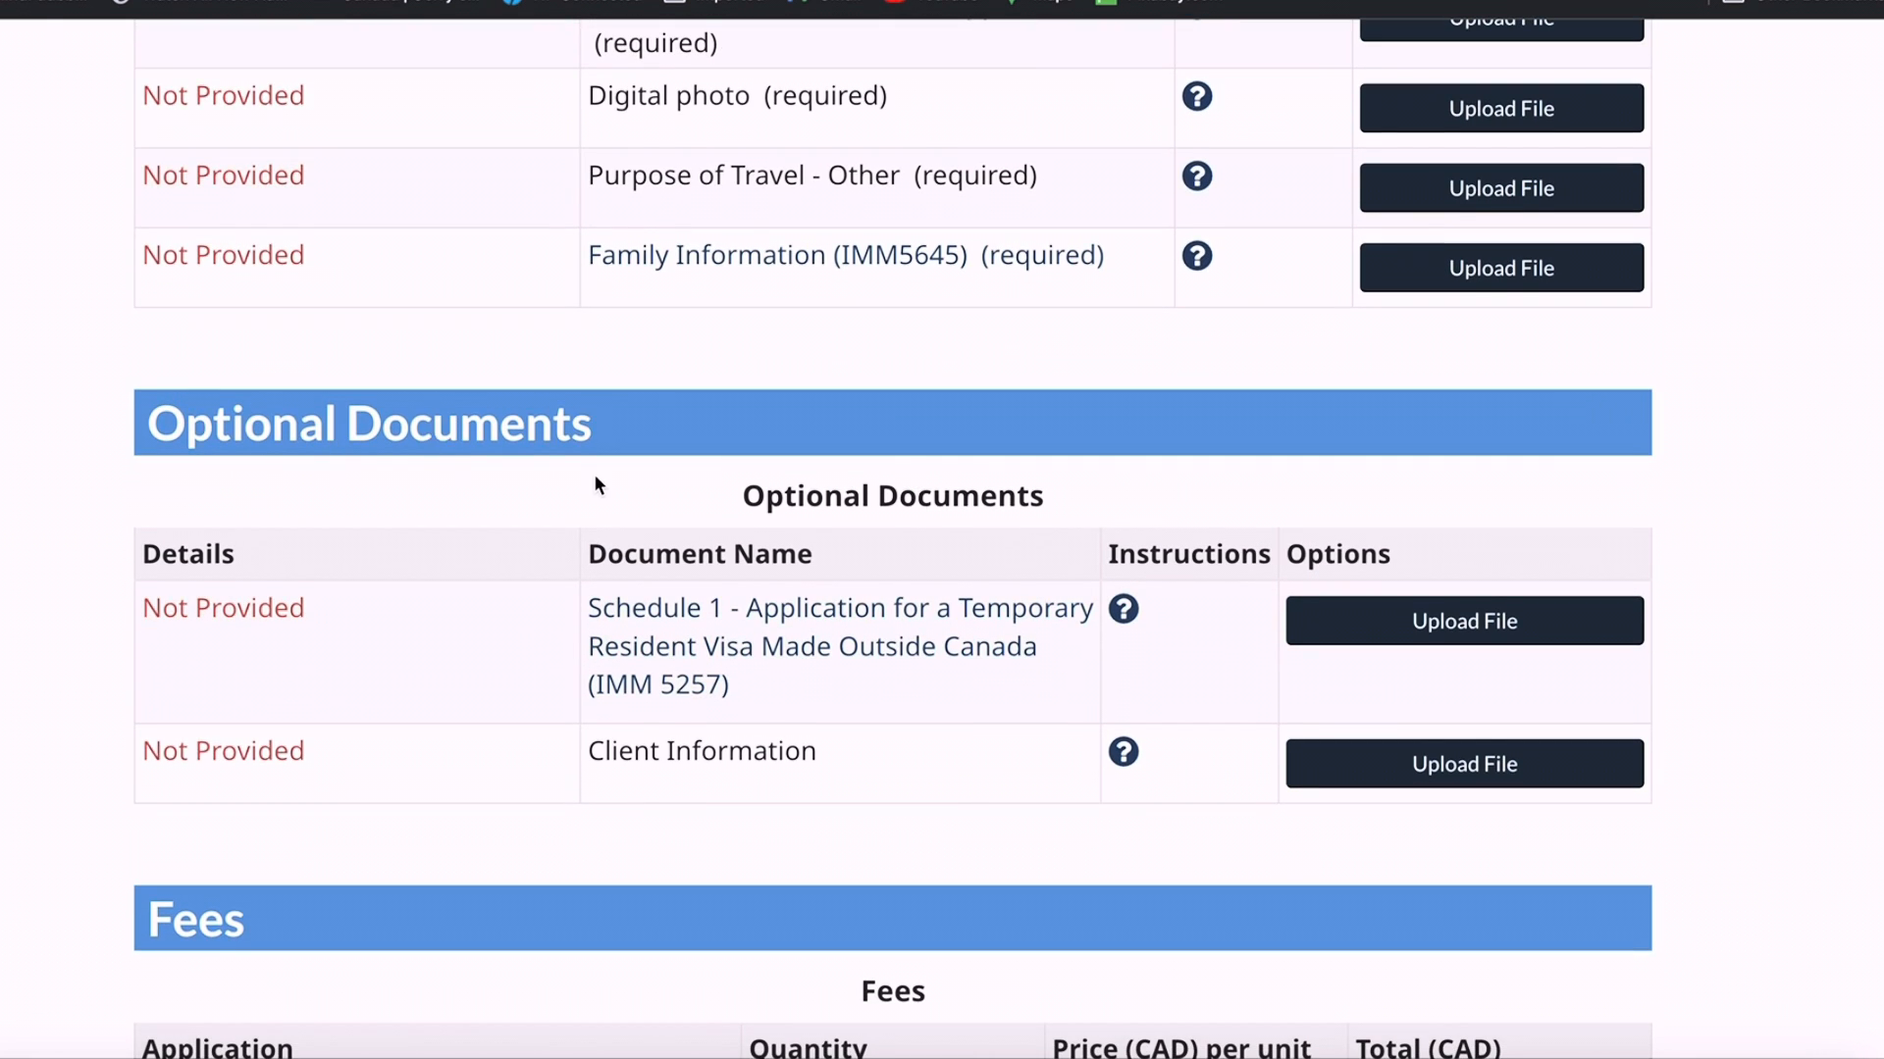
{"action": "scroll", "coordinate": [593, 474], "scroll_direction": "down", "scroll_amount": 2}
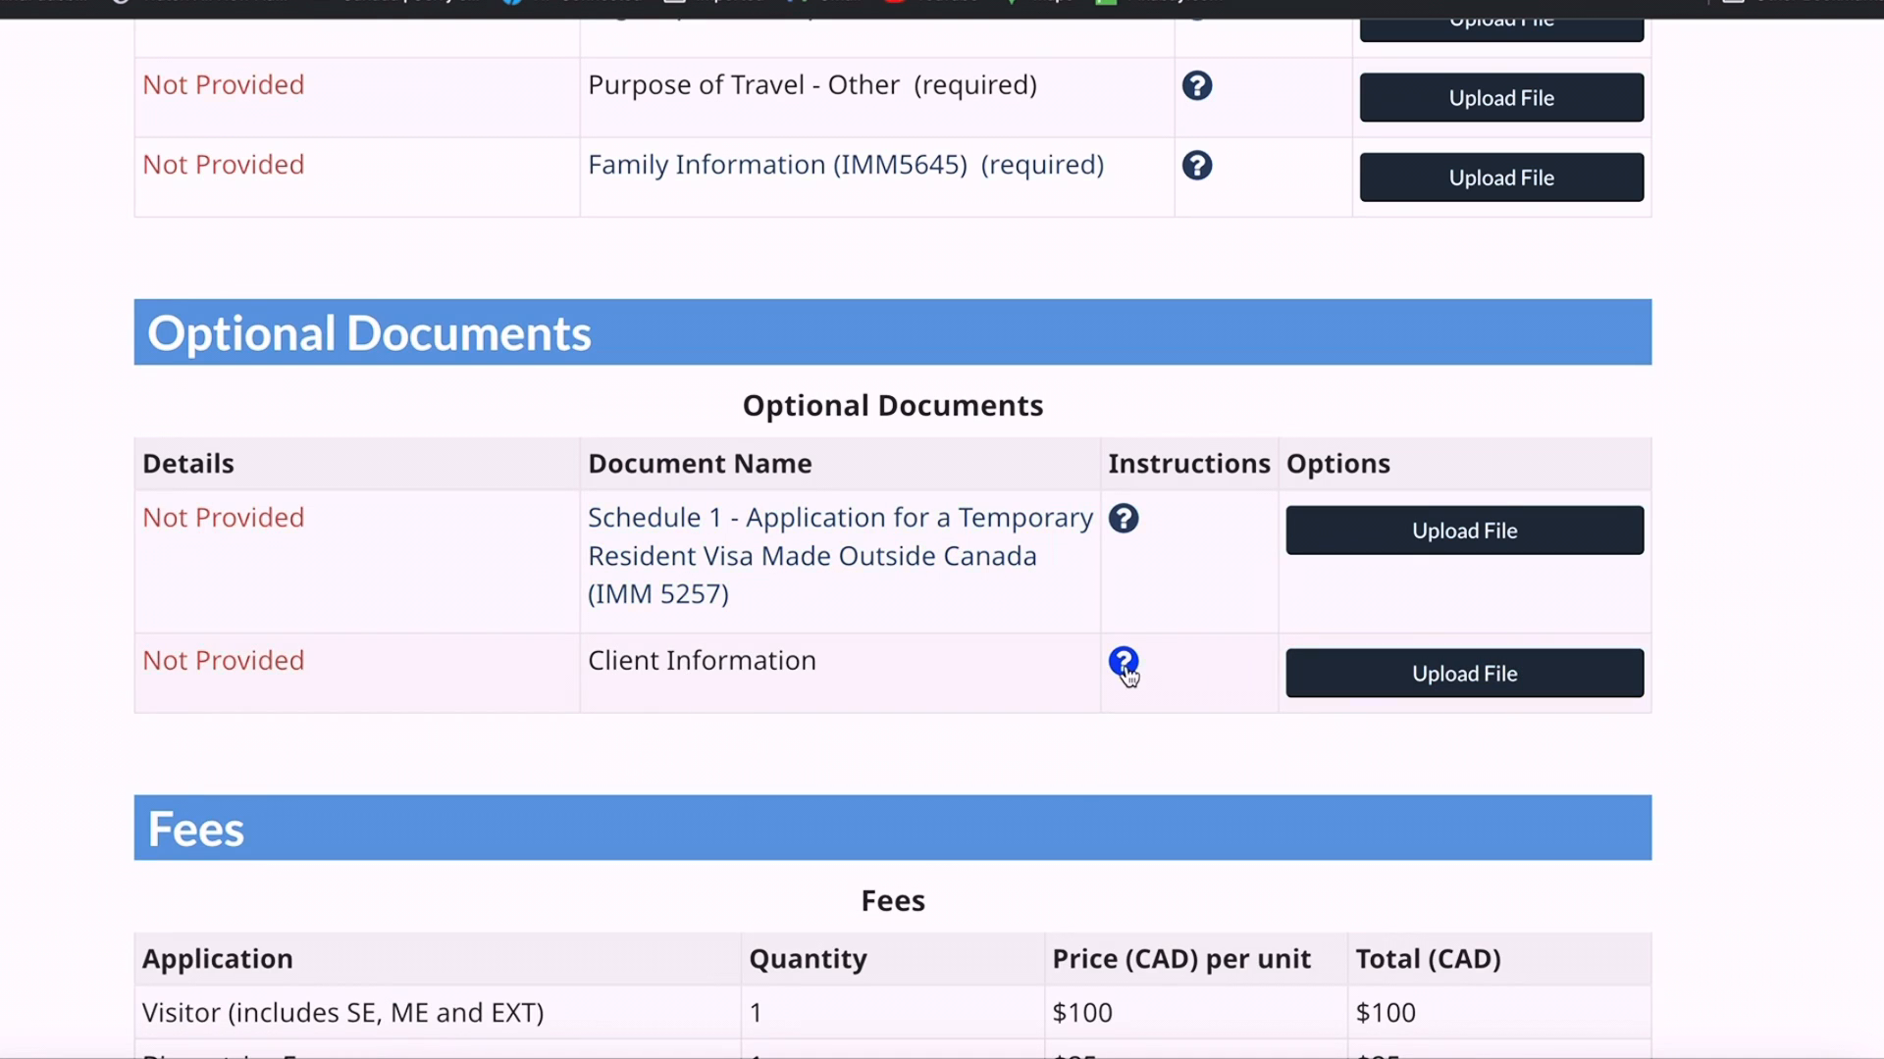
{"action": "left_click", "coordinate": [1123, 663]}
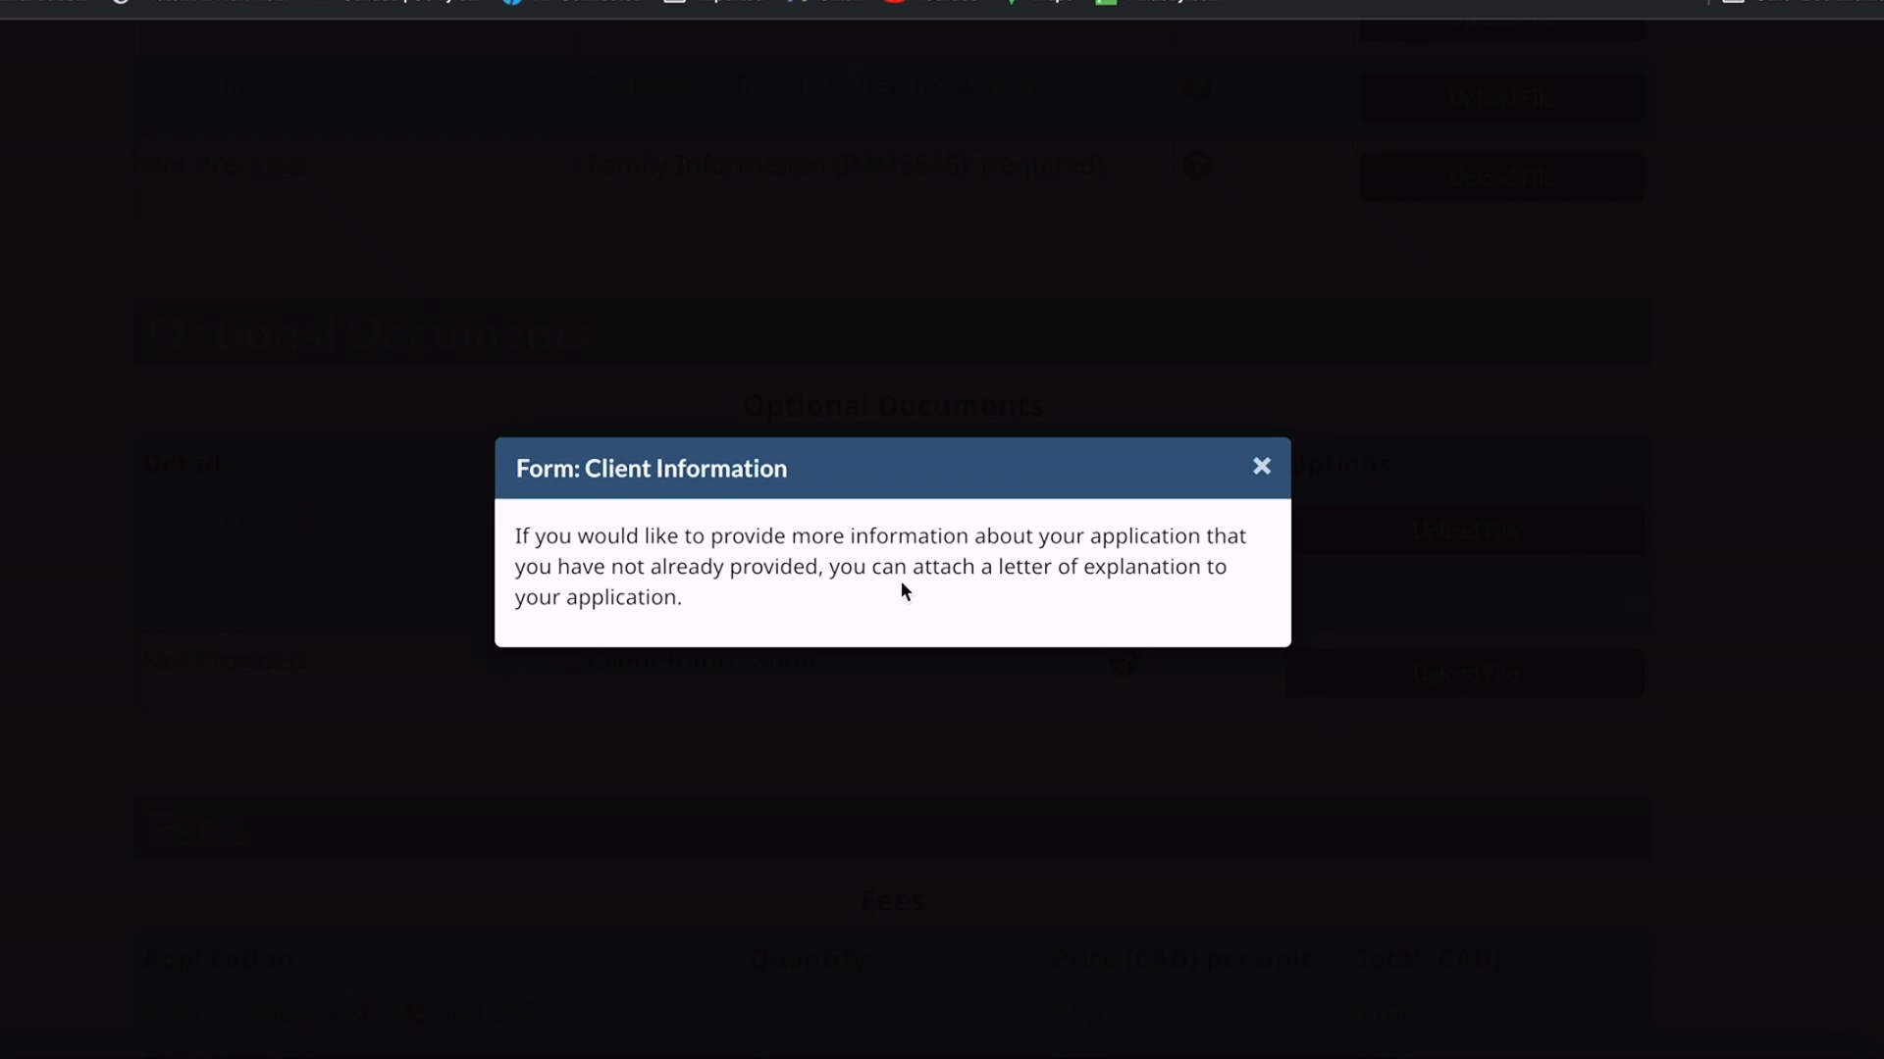
{"action": "left_click", "coordinate": [1262, 468]}
{"action": "scroll", "coordinate": [1315, 485], "scroll_direction": "up", "scroll_amount": 3}
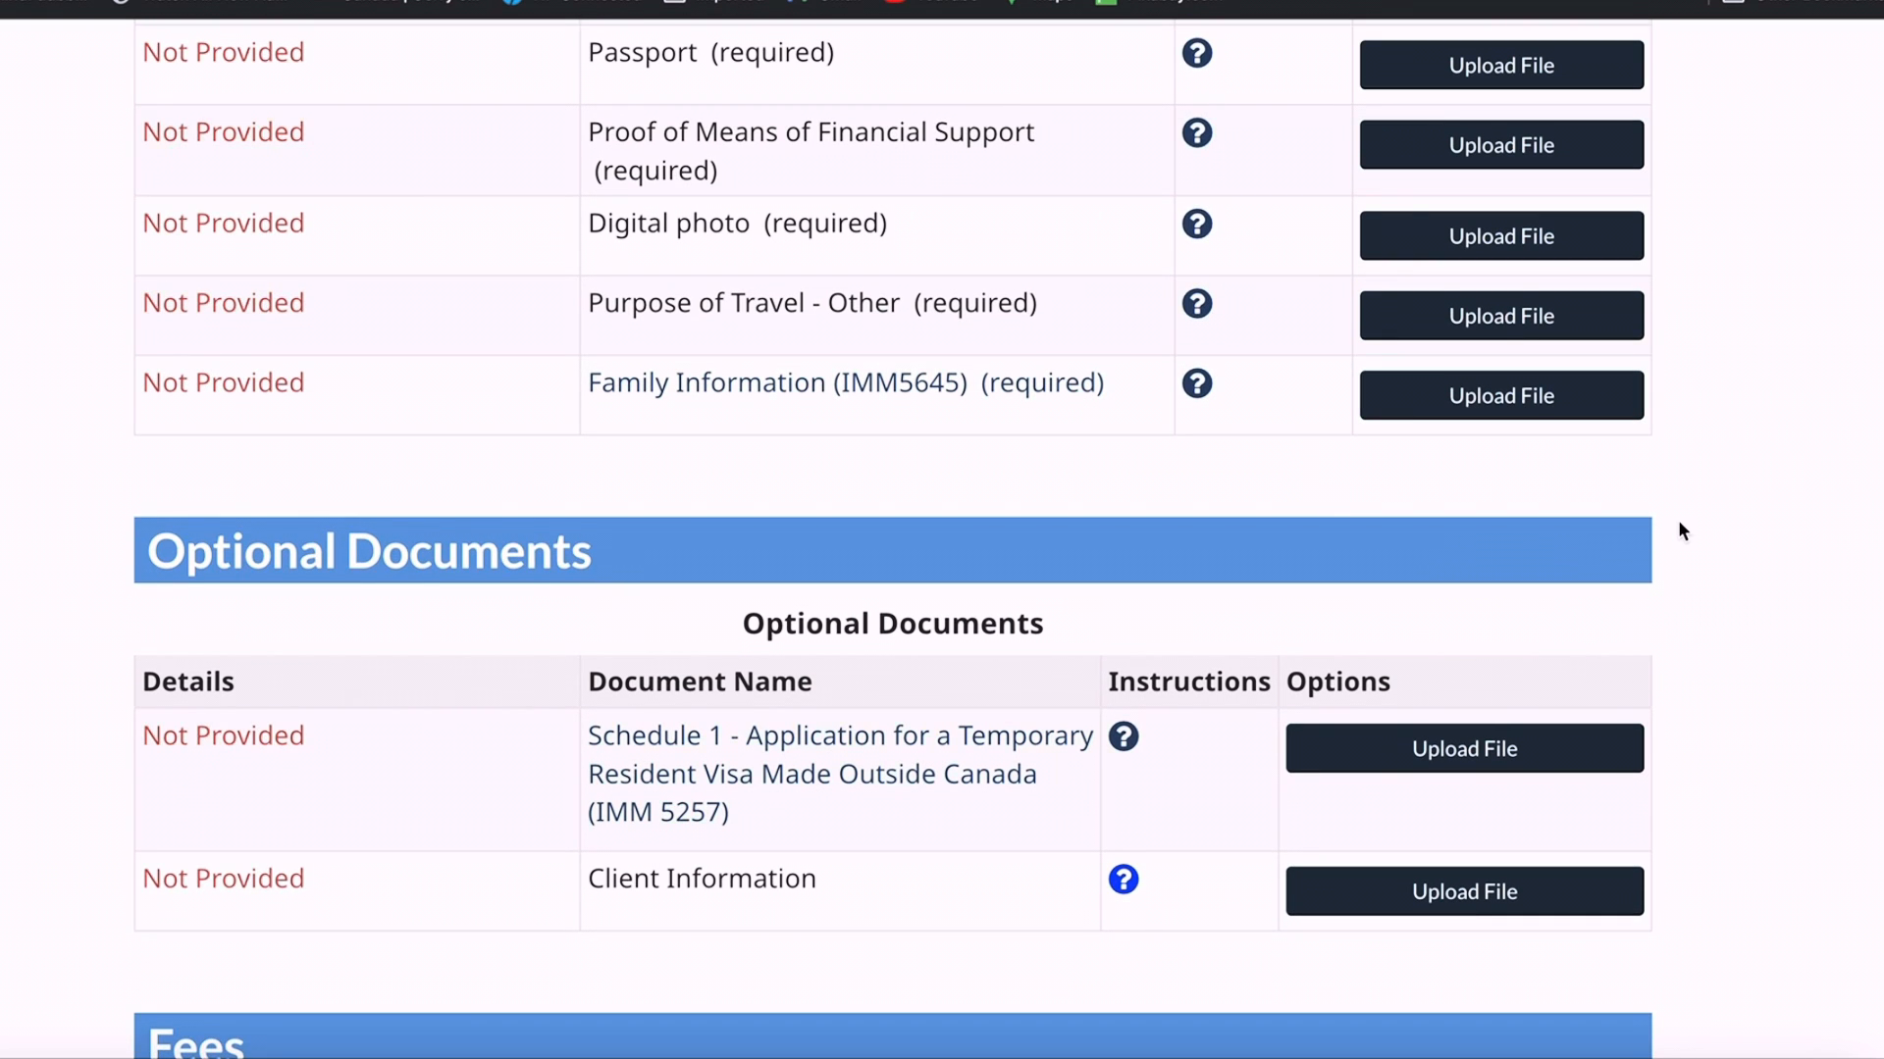
{"action": "scroll", "coordinate": [1678, 531], "scroll_direction": "down", "scroll_amount": 2}
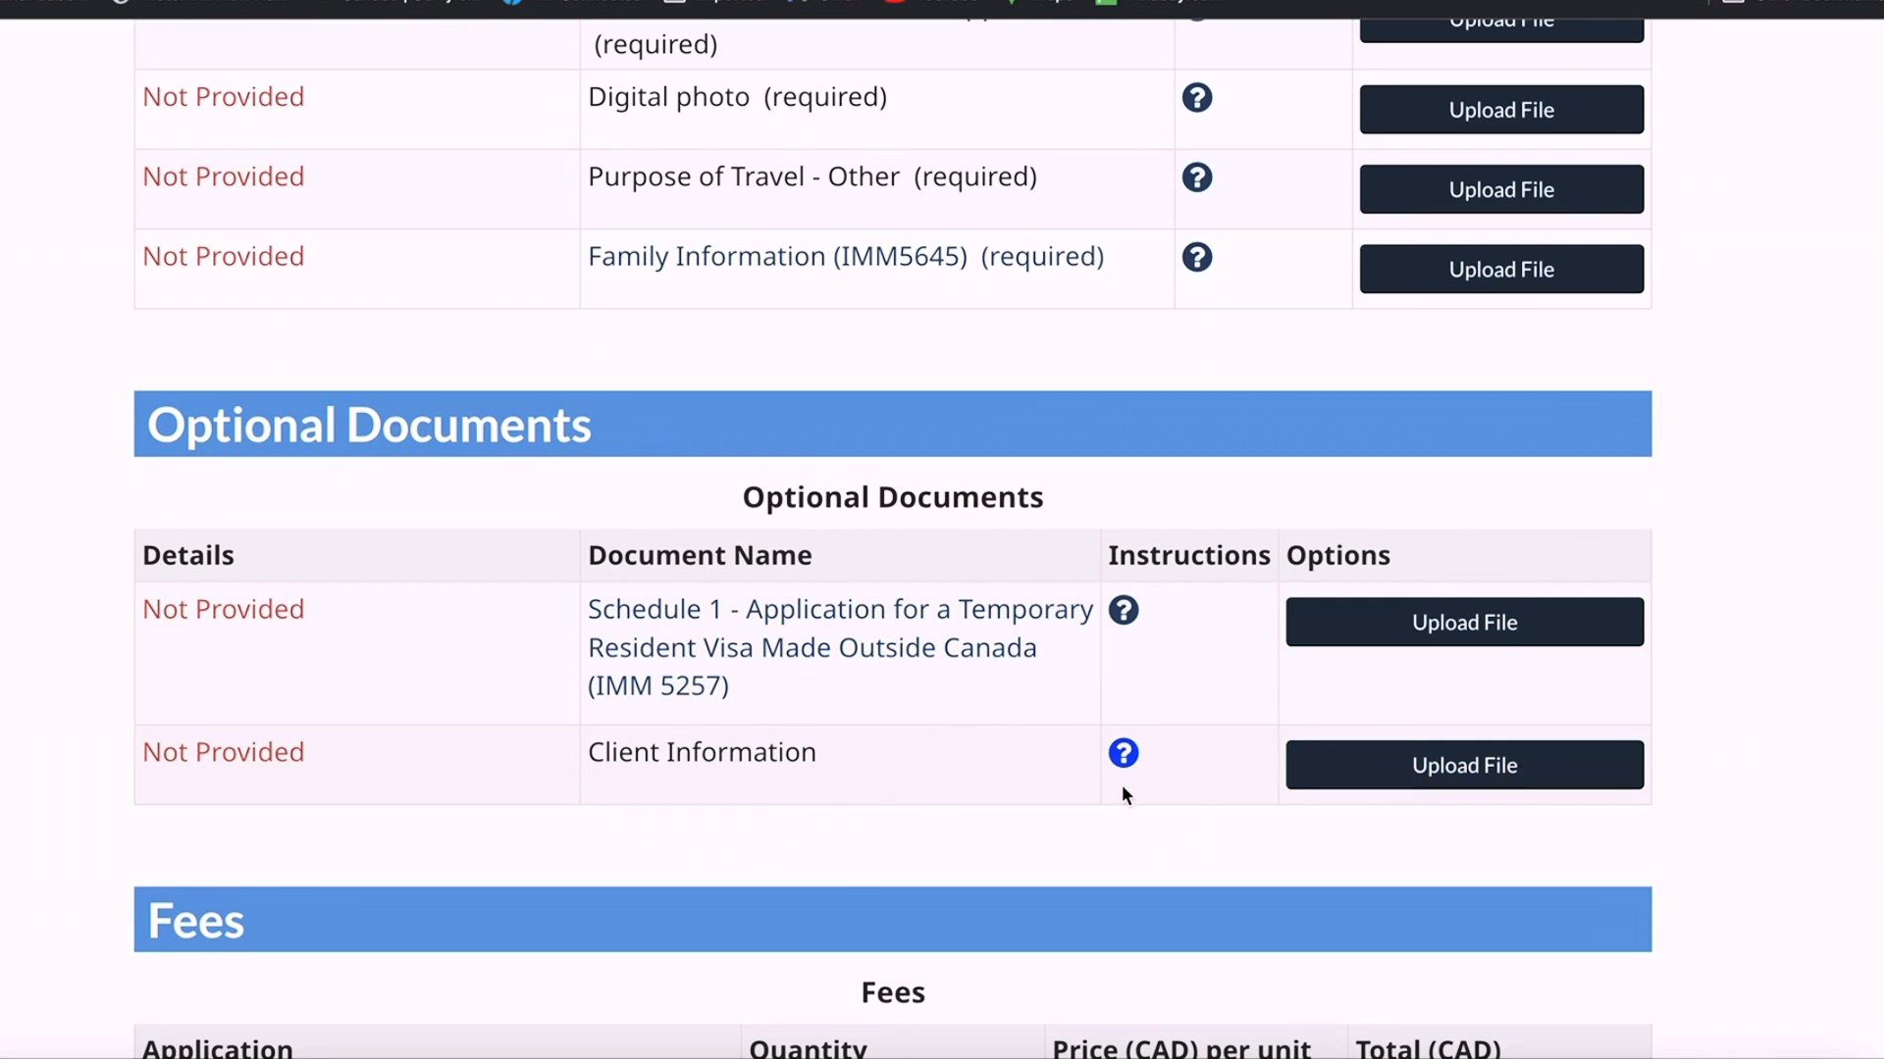
- Examine the Fees section, highlighting the visitor and biometrics fee rows and checking the notes down to the end of the page
{"action": "scroll", "coordinate": [1121, 785], "scroll_direction": "down", "scroll_amount": 5}
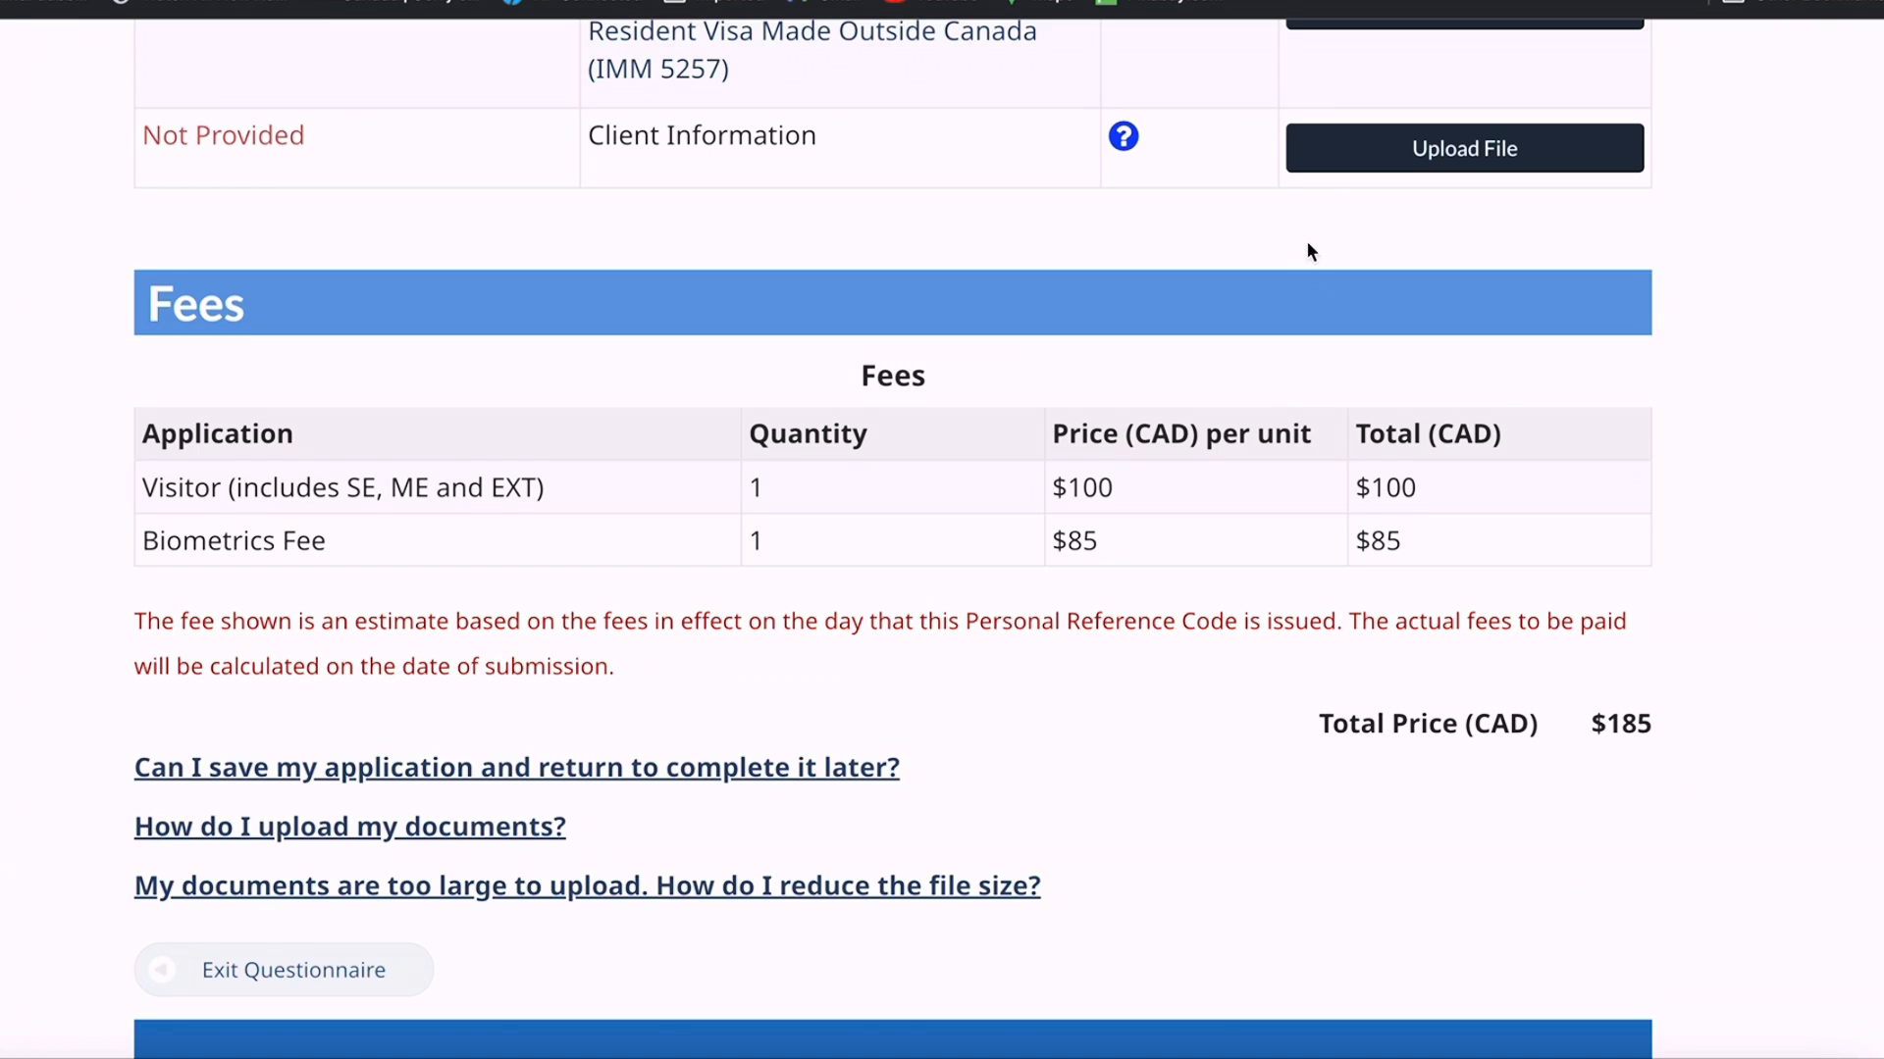
{"action": "scroll", "coordinate": [1304, 246], "scroll_direction": "down", "scroll_amount": 1}
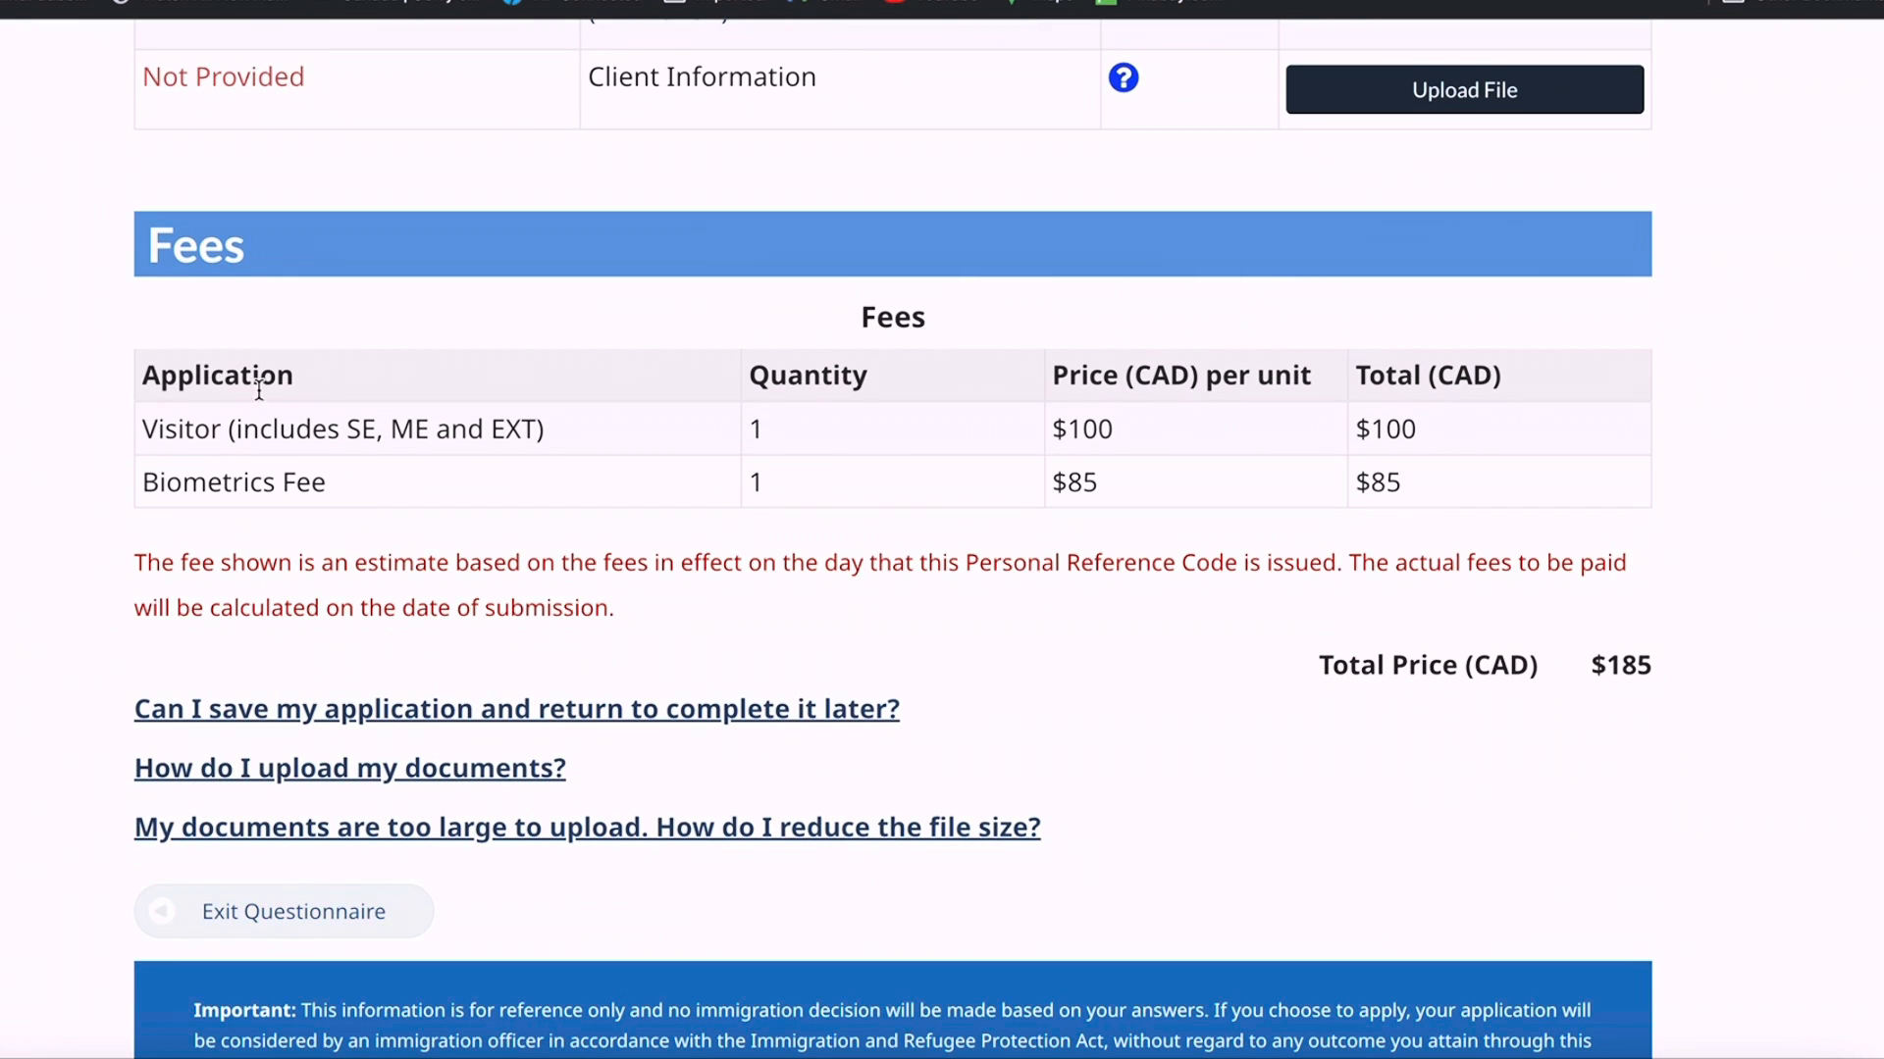
{"action": "left_click_drag", "start_coordinate": [142, 377], "coordinate": [1247, 481]}
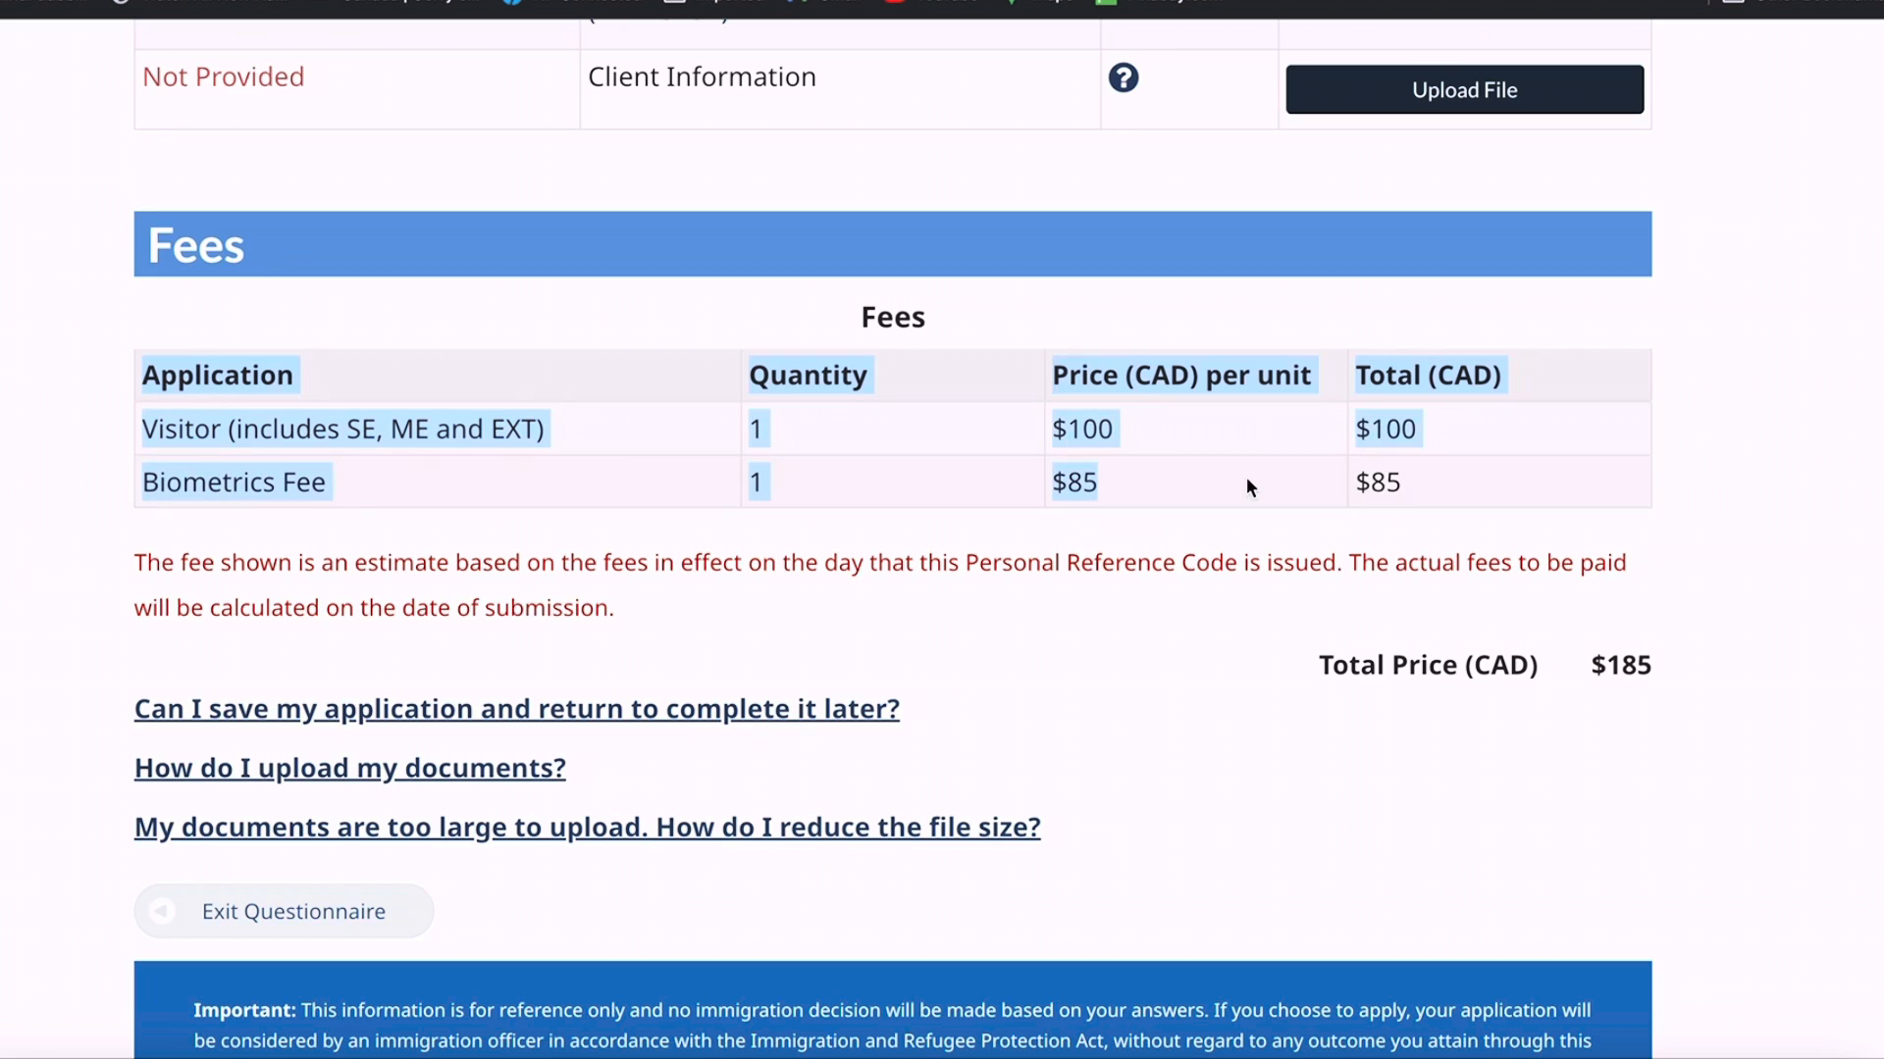
{"action": "left_click", "coordinate": [1018, 526]}
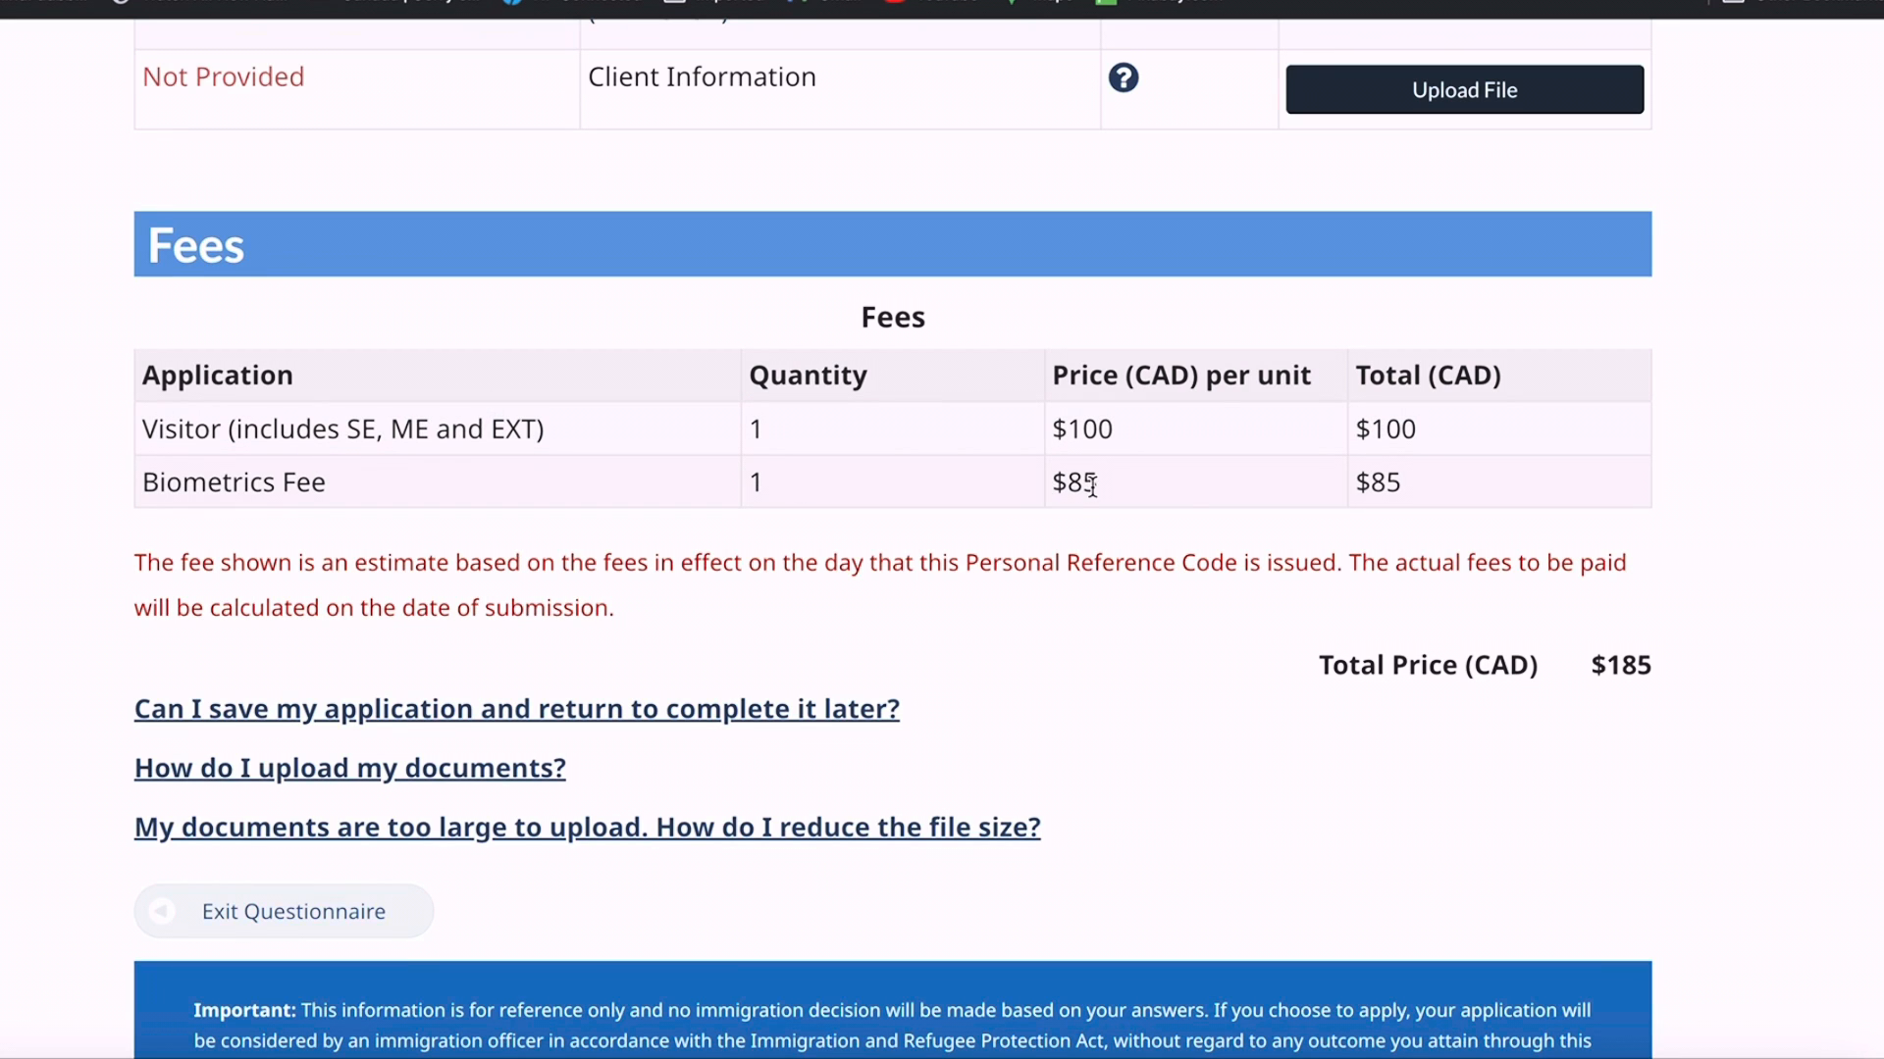
{"action": "scroll", "coordinate": [1115, 553], "scroll_direction": "down", "scroll_amount": 6}
{"action": "scroll", "coordinate": [1119, 560], "scroll_direction": "up", "scroll_amount": 5}
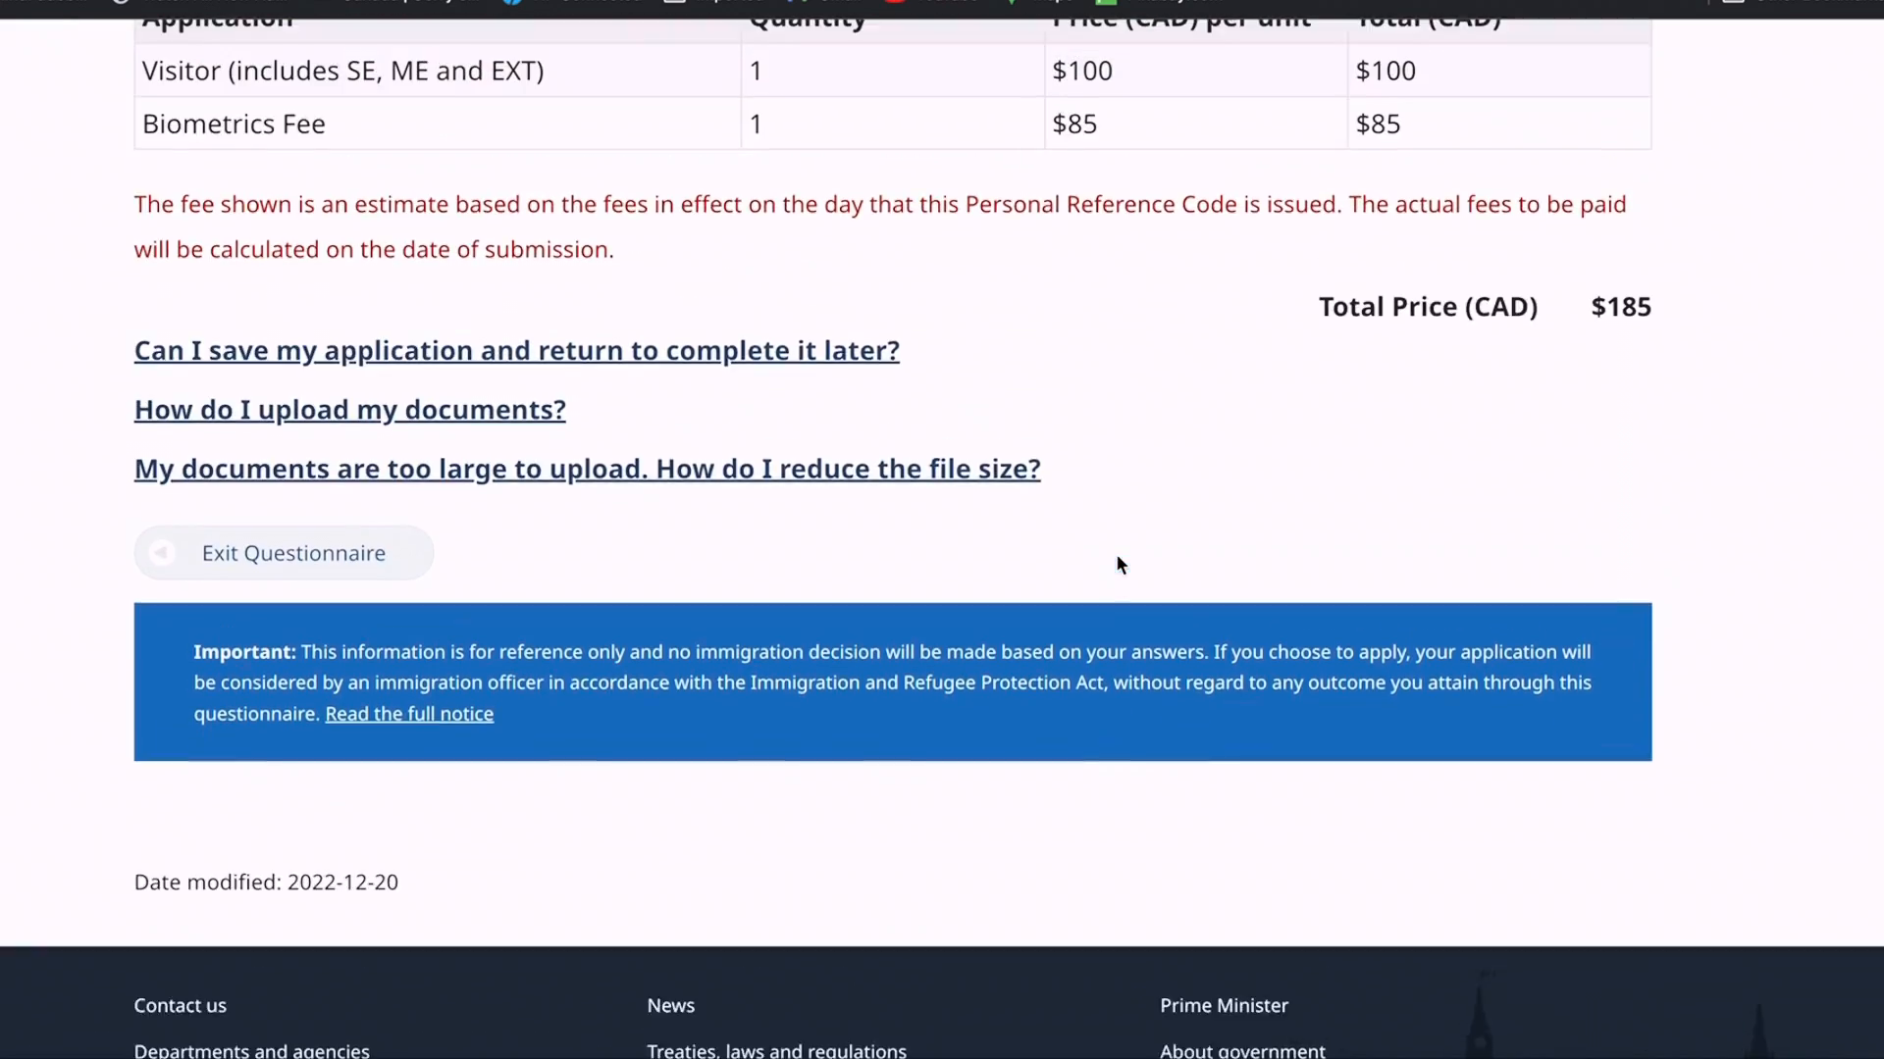
{"action": "scroll", "coordinate": [1260, 547], "scroll_direction": "up", "scroll_amount": 2}
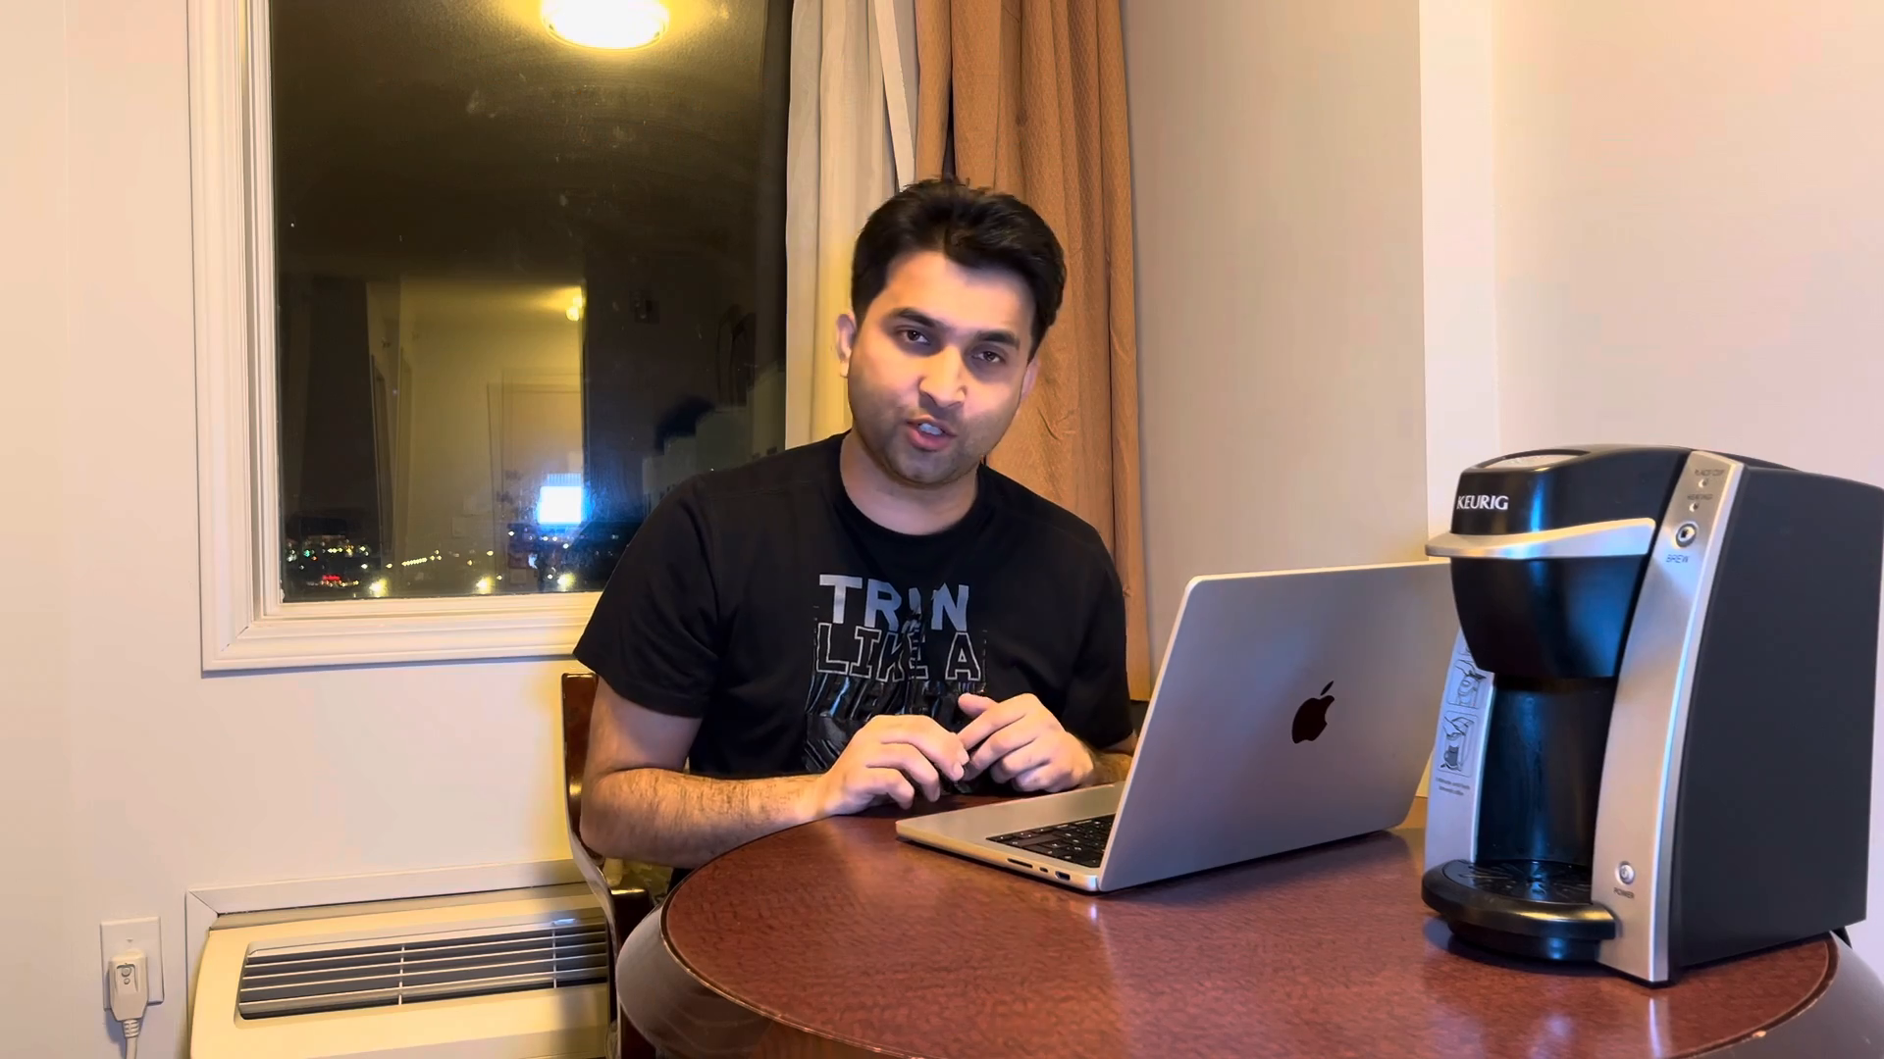